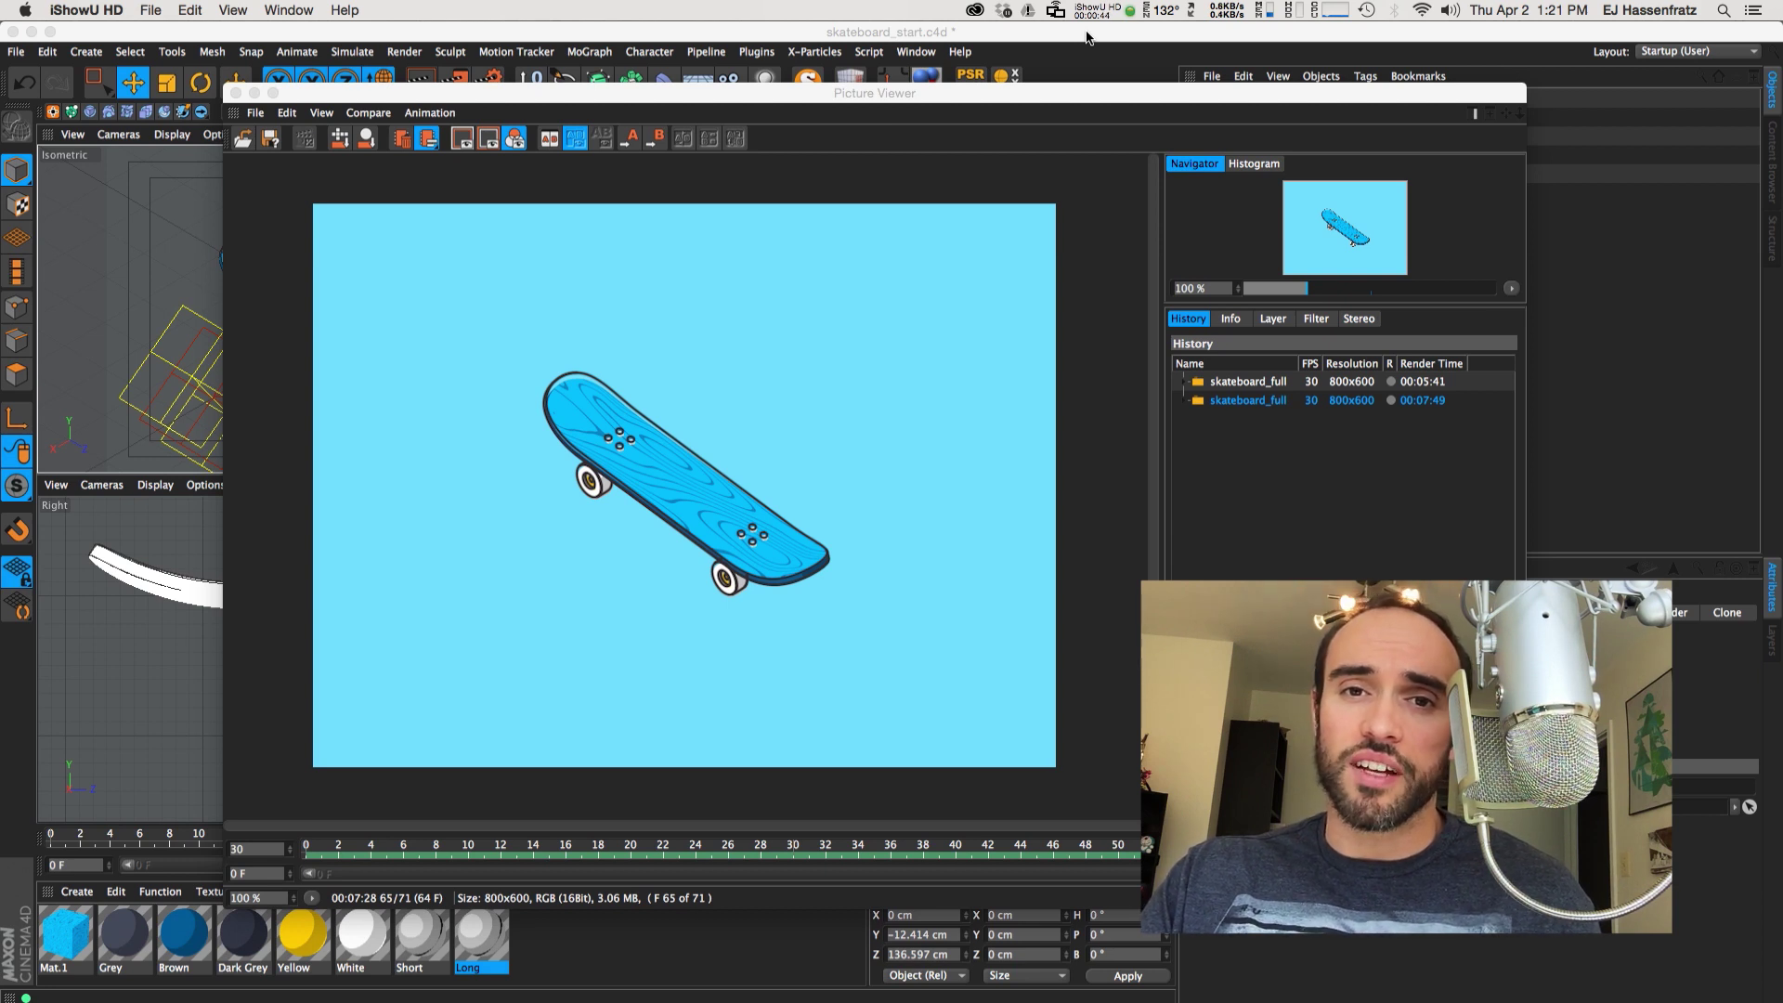
Play the skateboard_full render and scrub between the broken-apart and reassembled frames
click(311, 898)
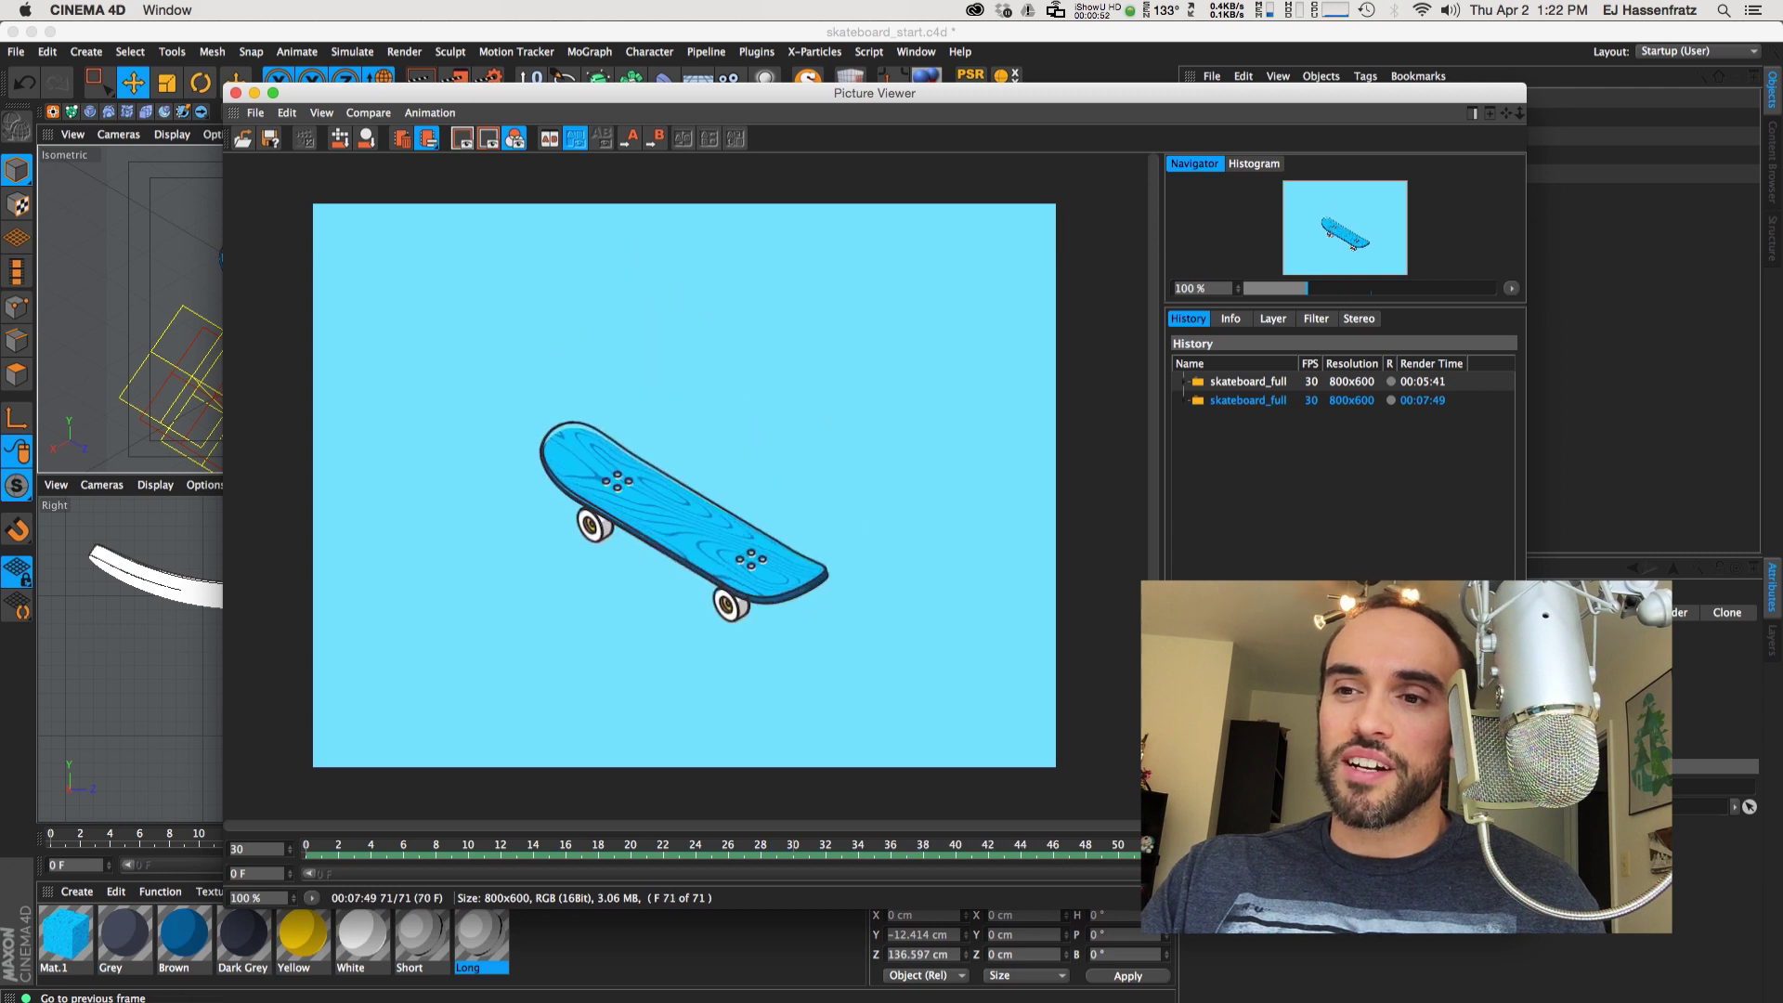
drag(501, 850, 715, 607)
drag(699, 847, 957, 836)
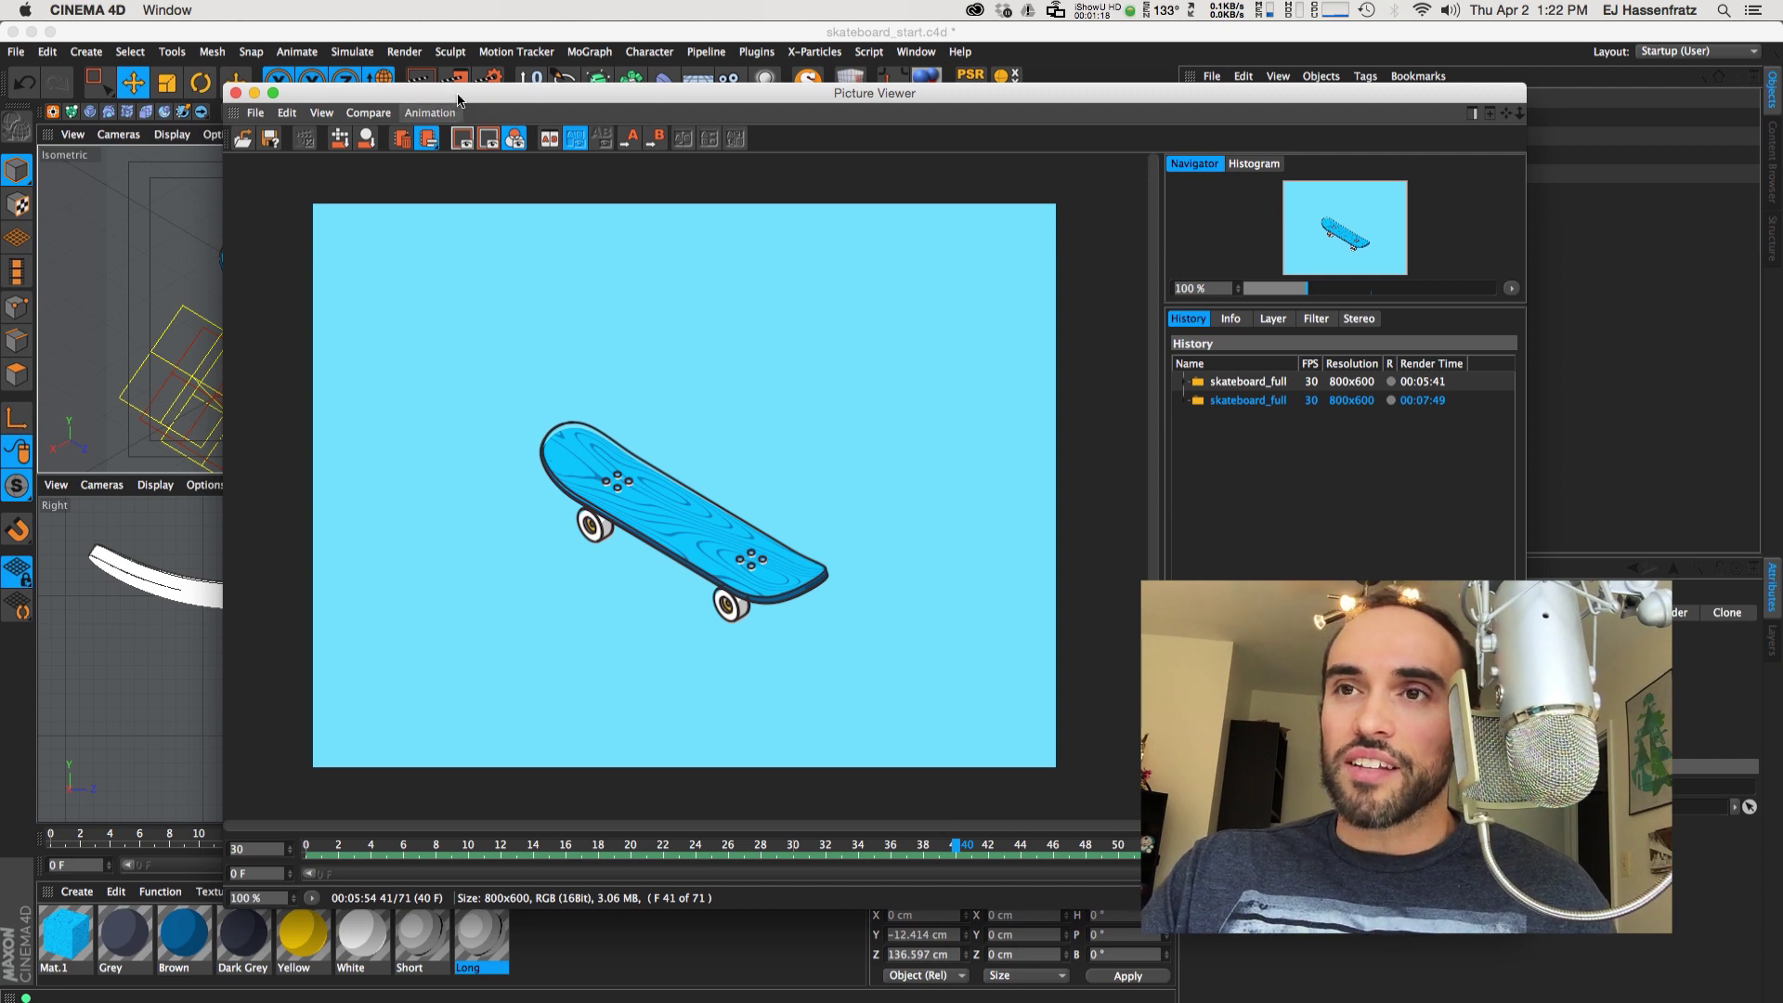
drag(458, 101, 472, 117)
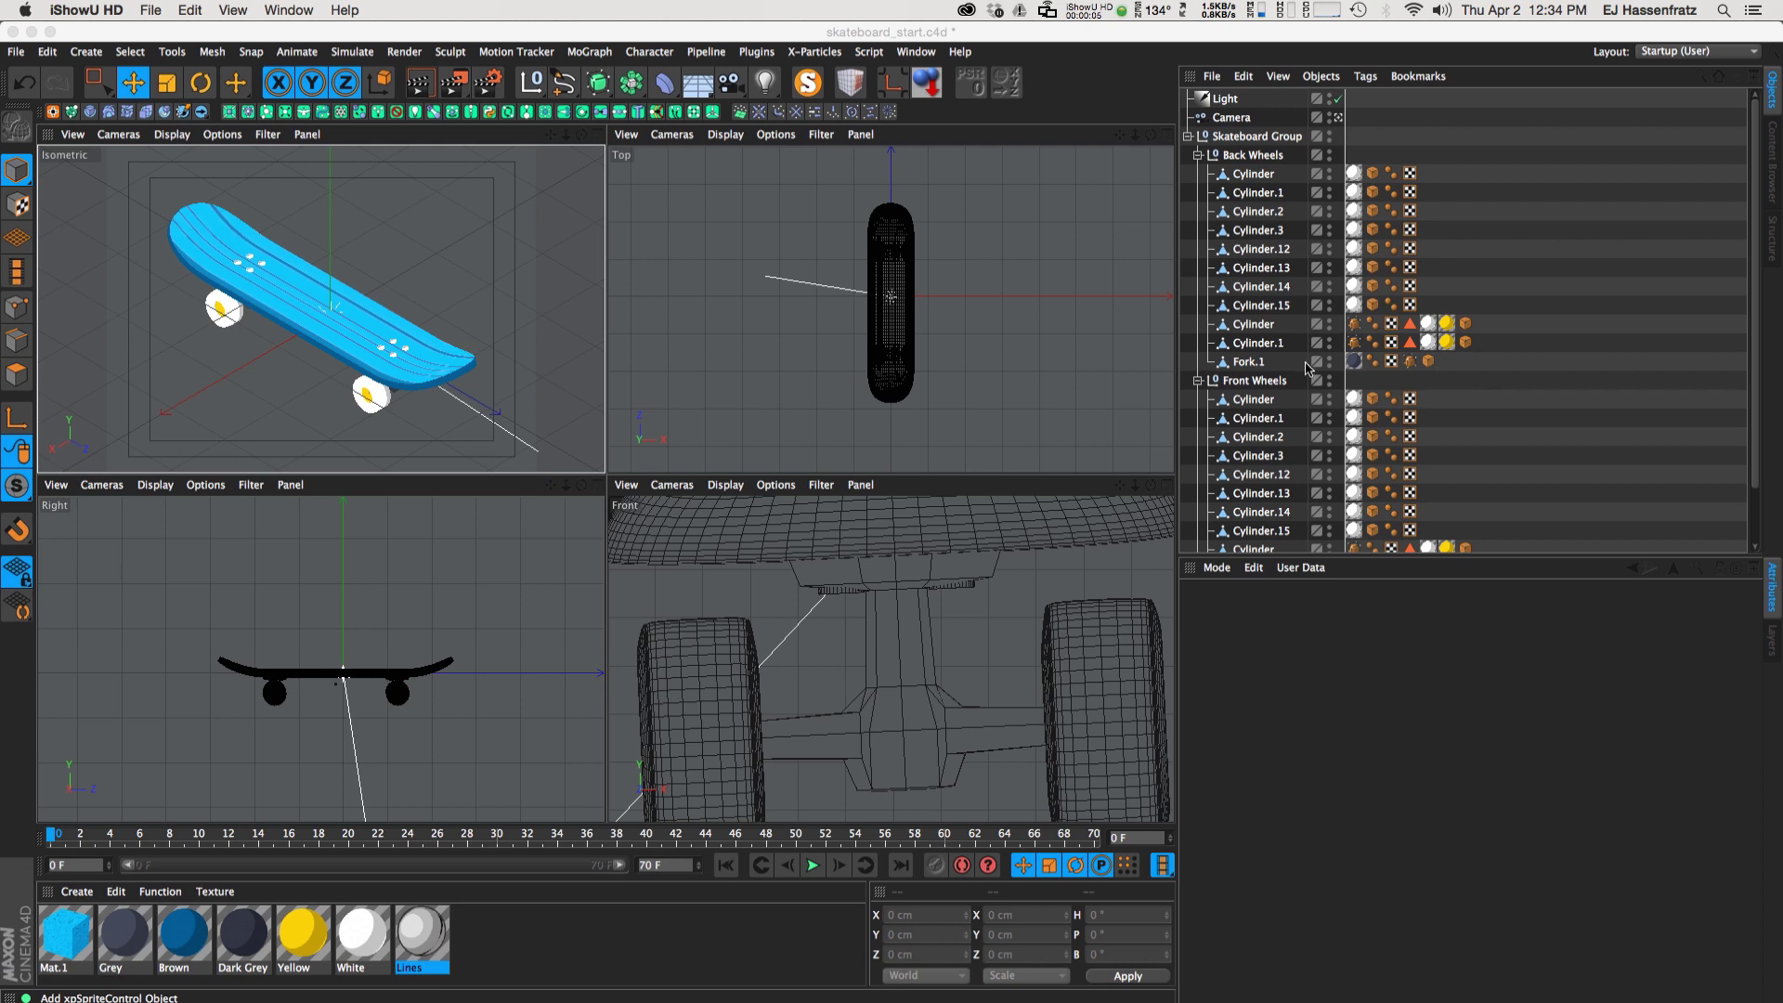
Add a Fracture object and nest the Skateboard Group under it
scroll(1298, 365, down, 3)
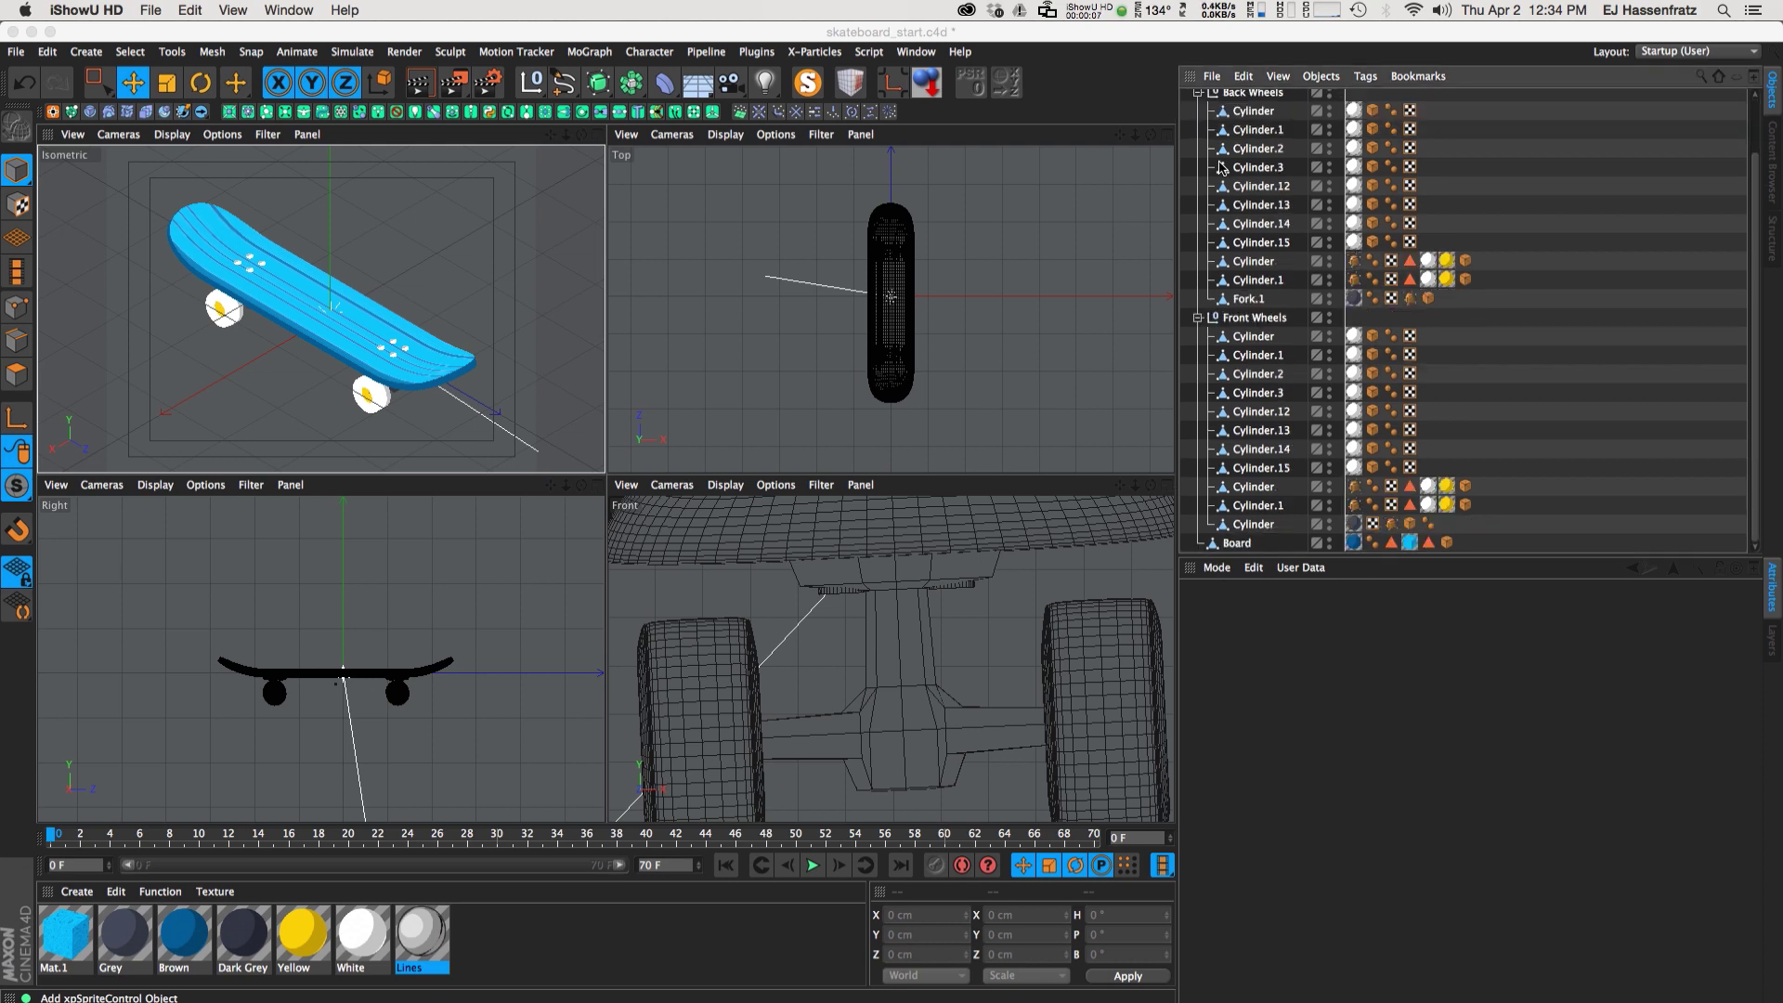
scroll(1264, 542, up, 3)
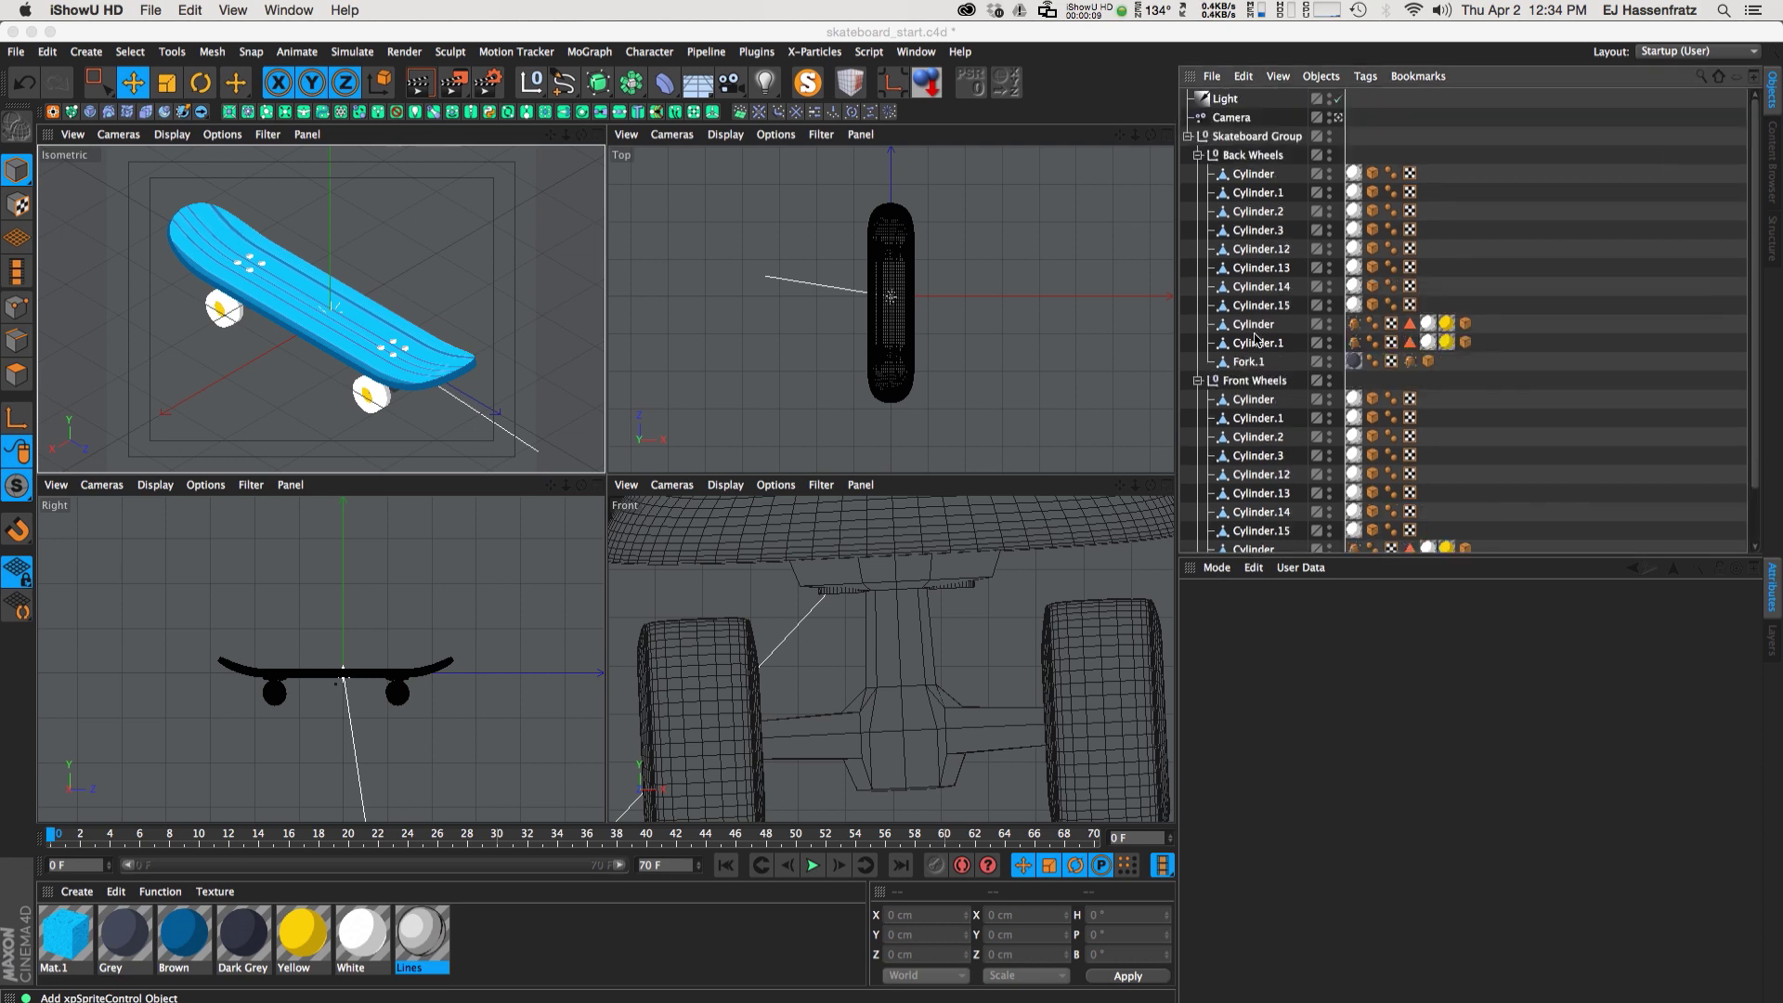
click(1195, 139)
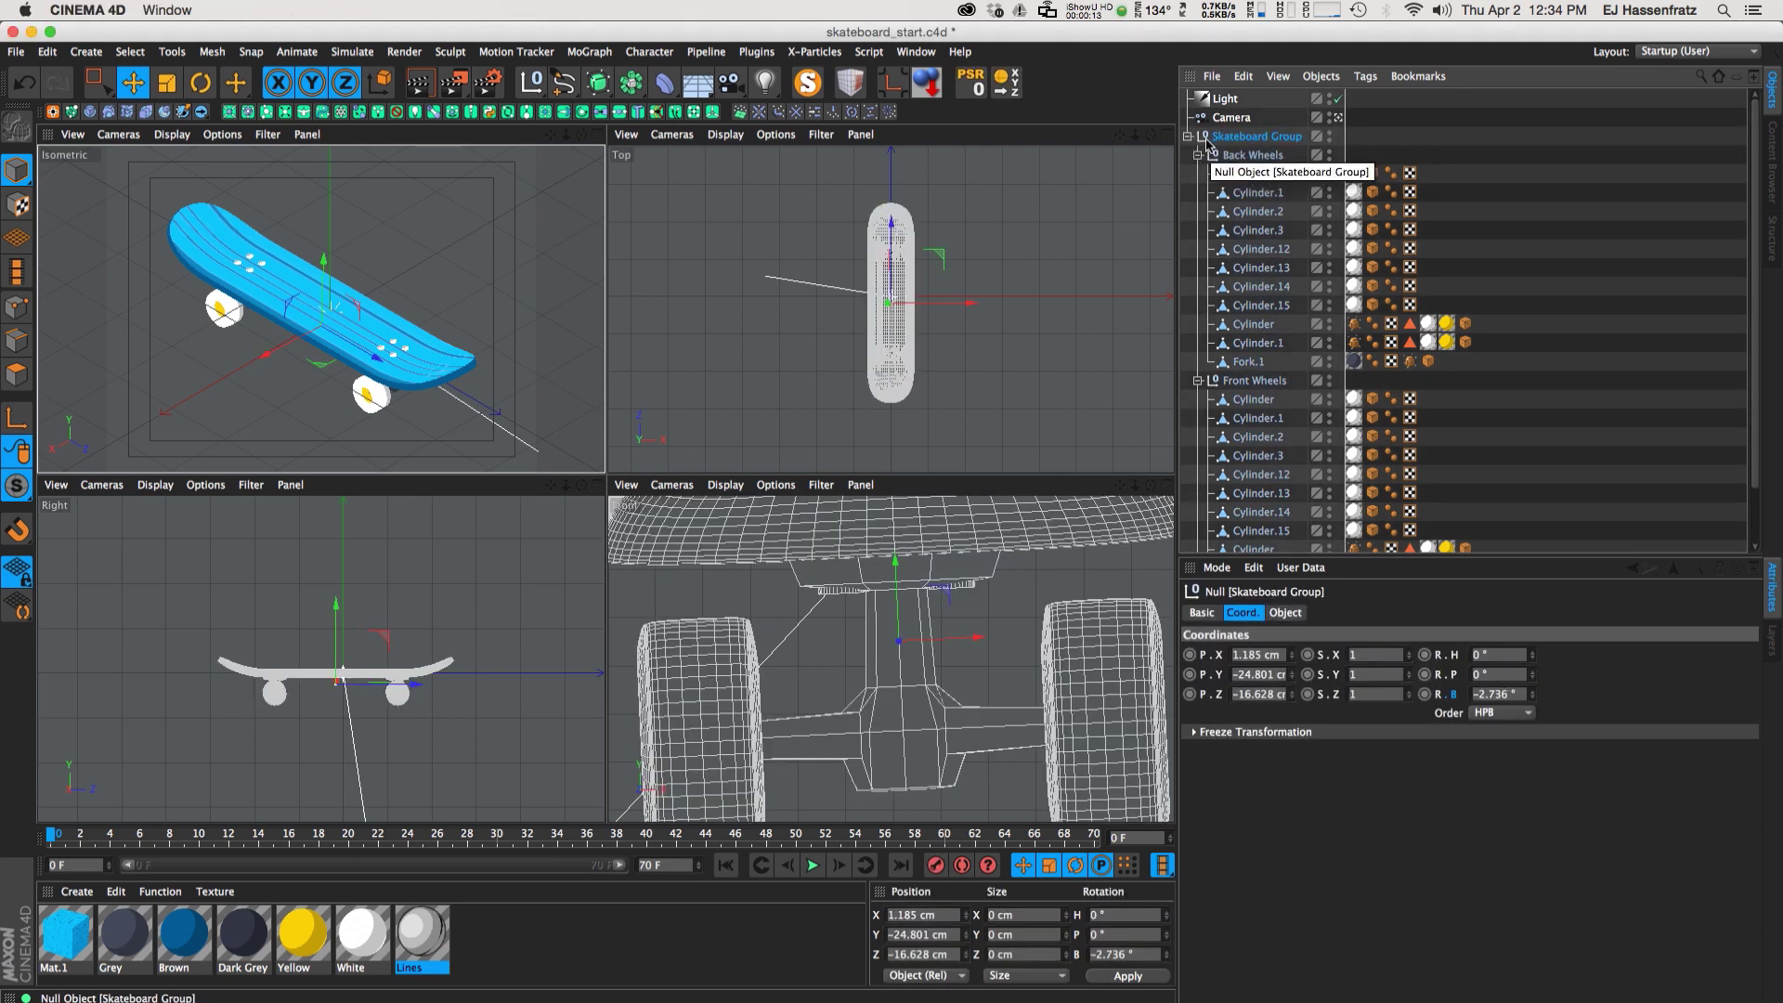
click(1189, 137)
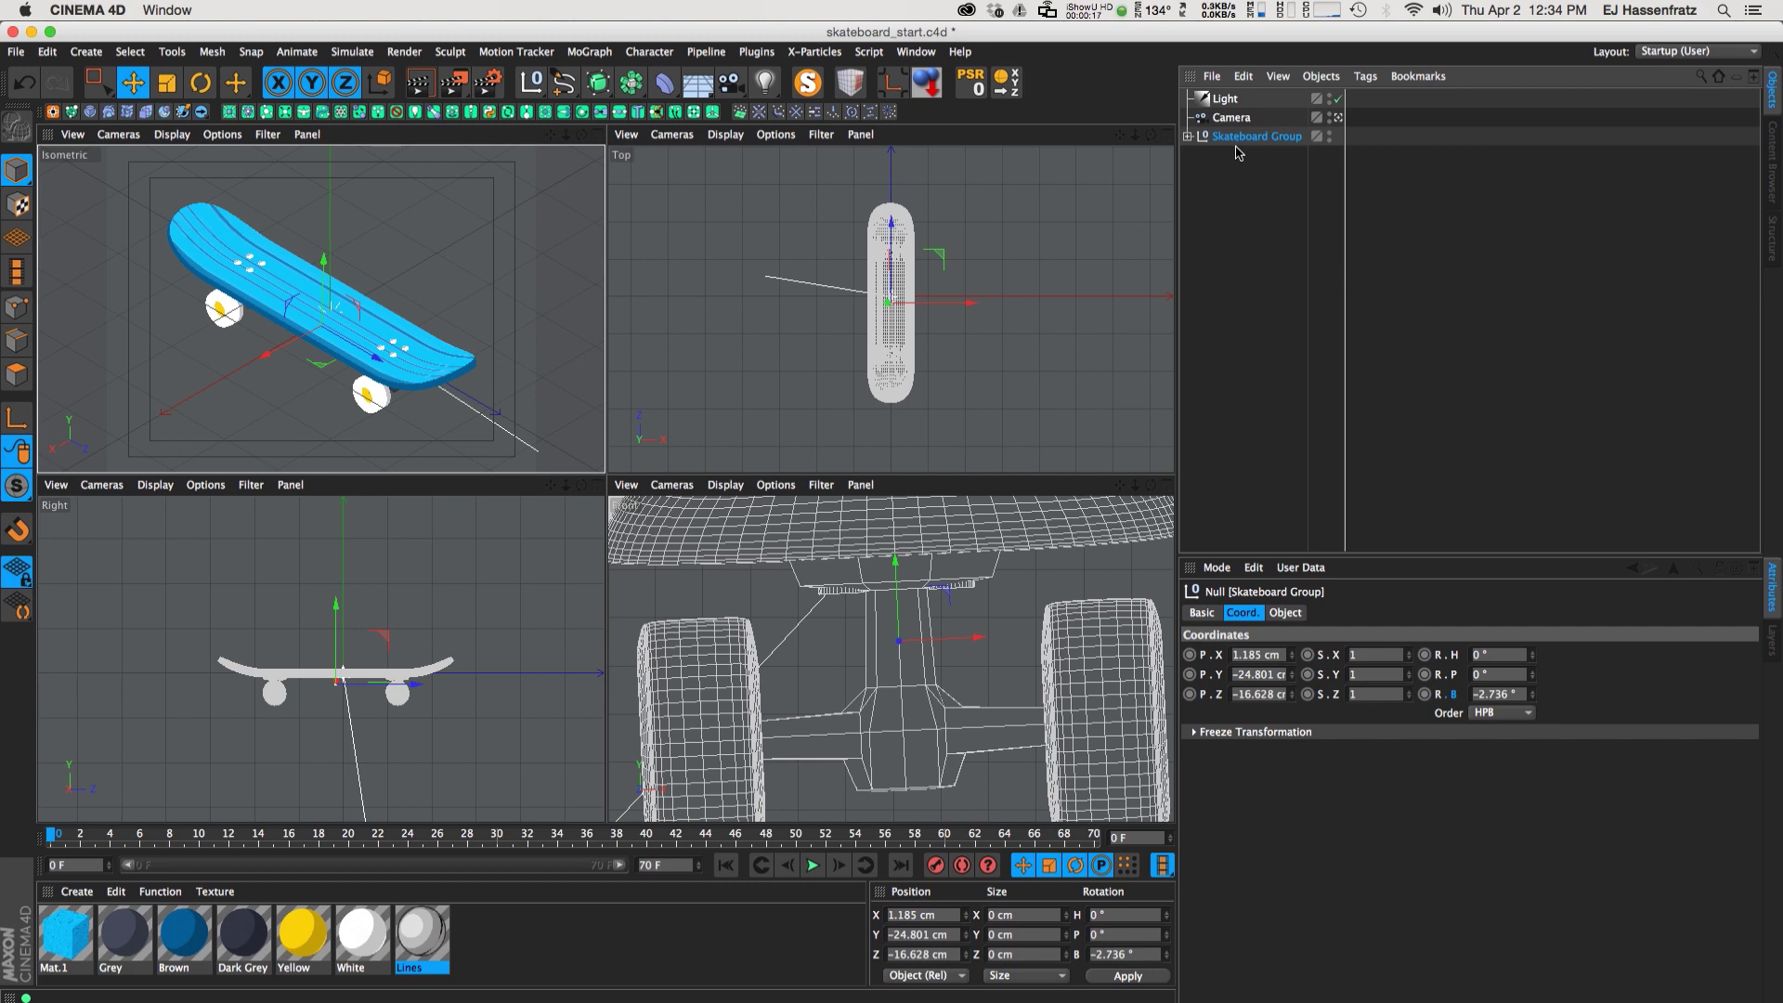
click(590, 52)
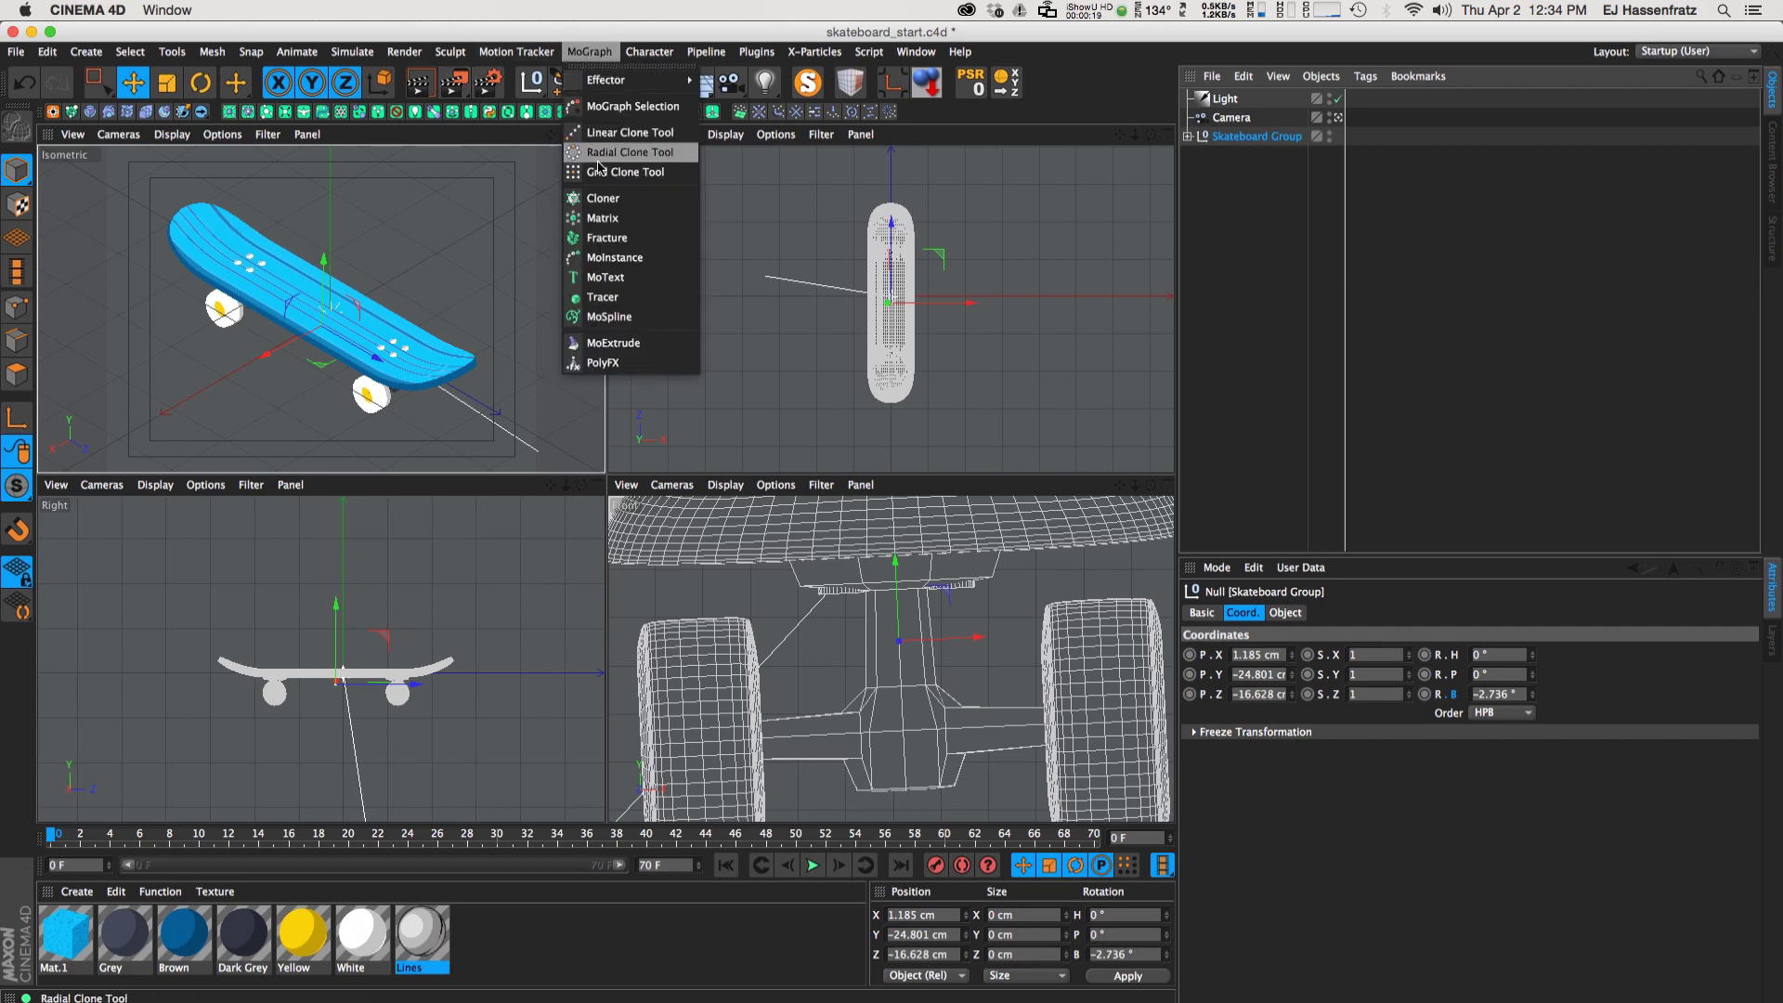
click(616, 238)
drag(1228, 158, 1238, 145)
Set the Fracture mode to Explode Segments and inspect the Skateboard Group's parts
click(1236, 138)
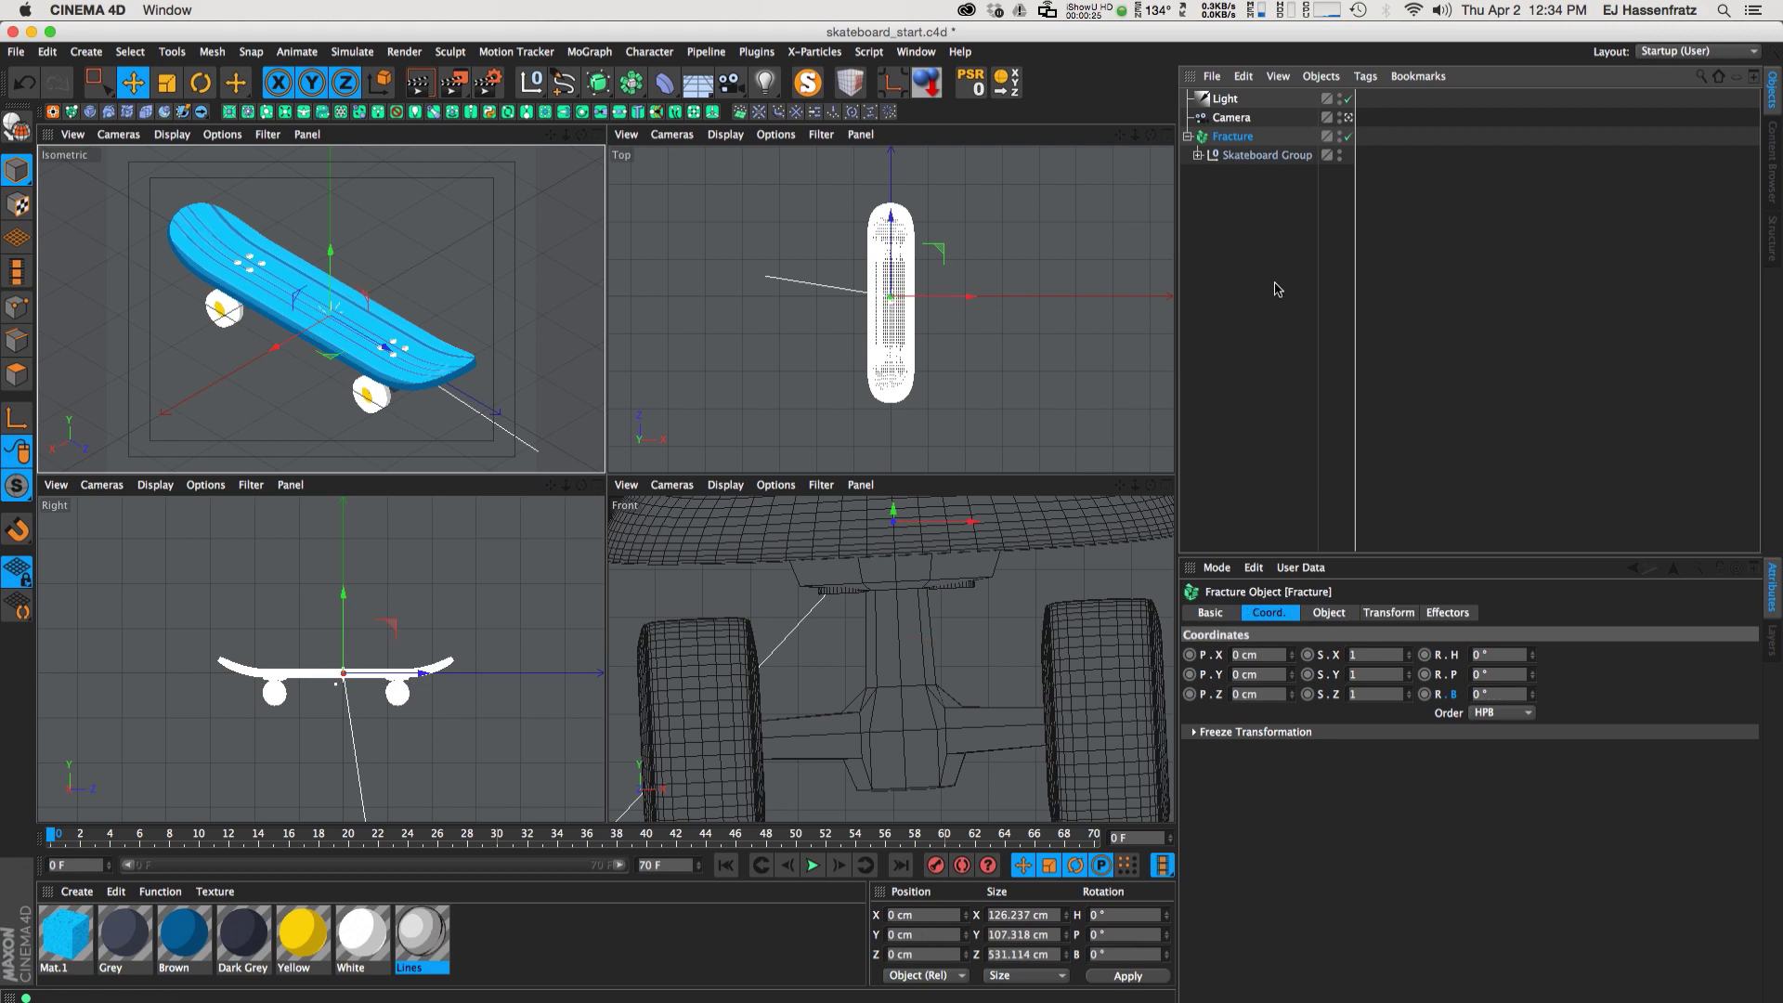
click(1329, 614)
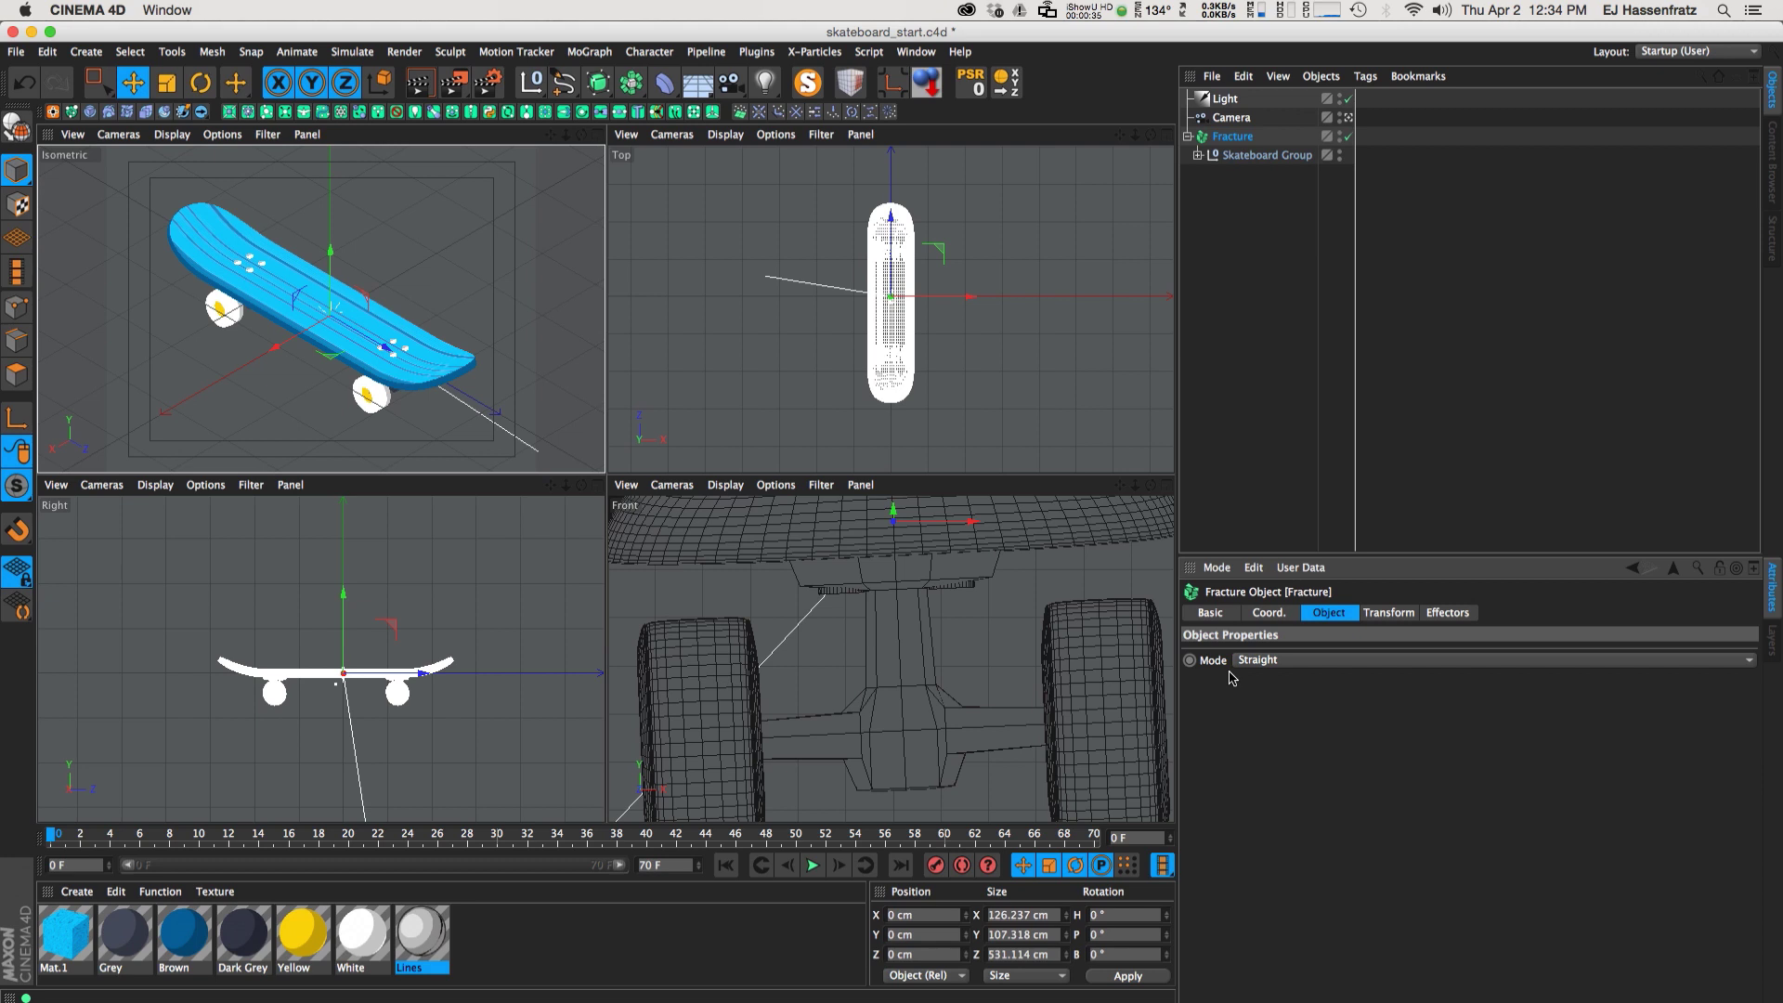
click(1263, 663)
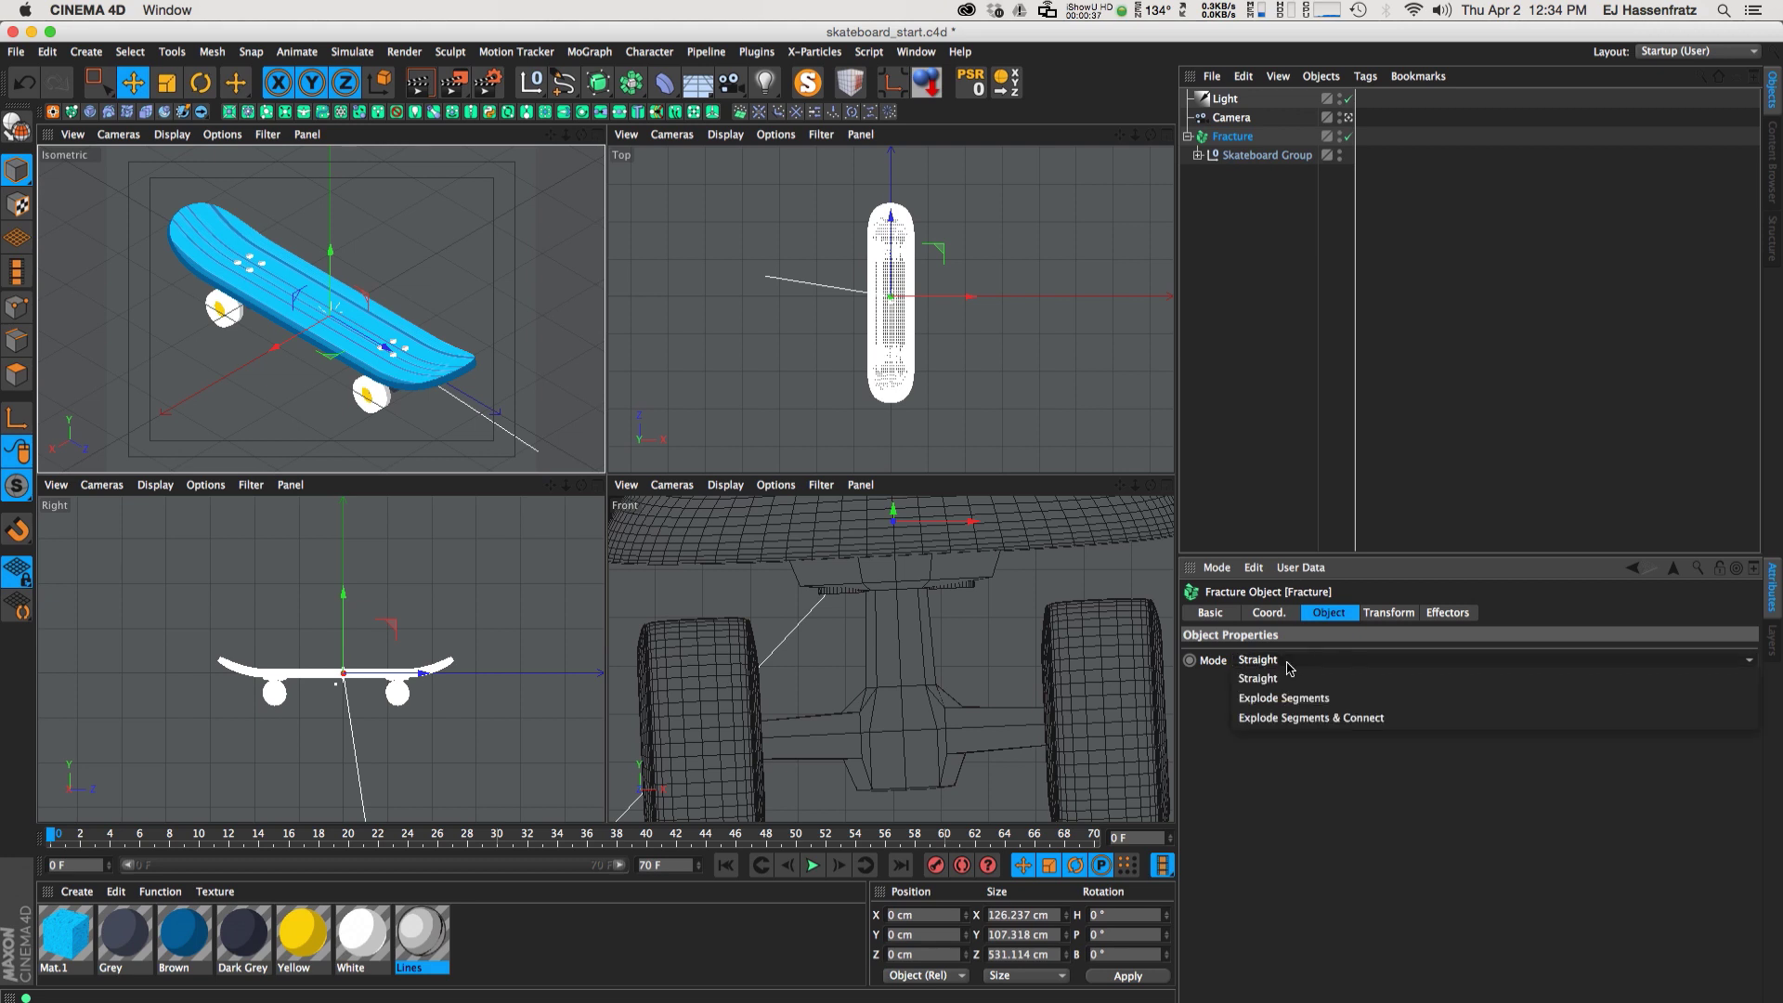
click(1294, 697)
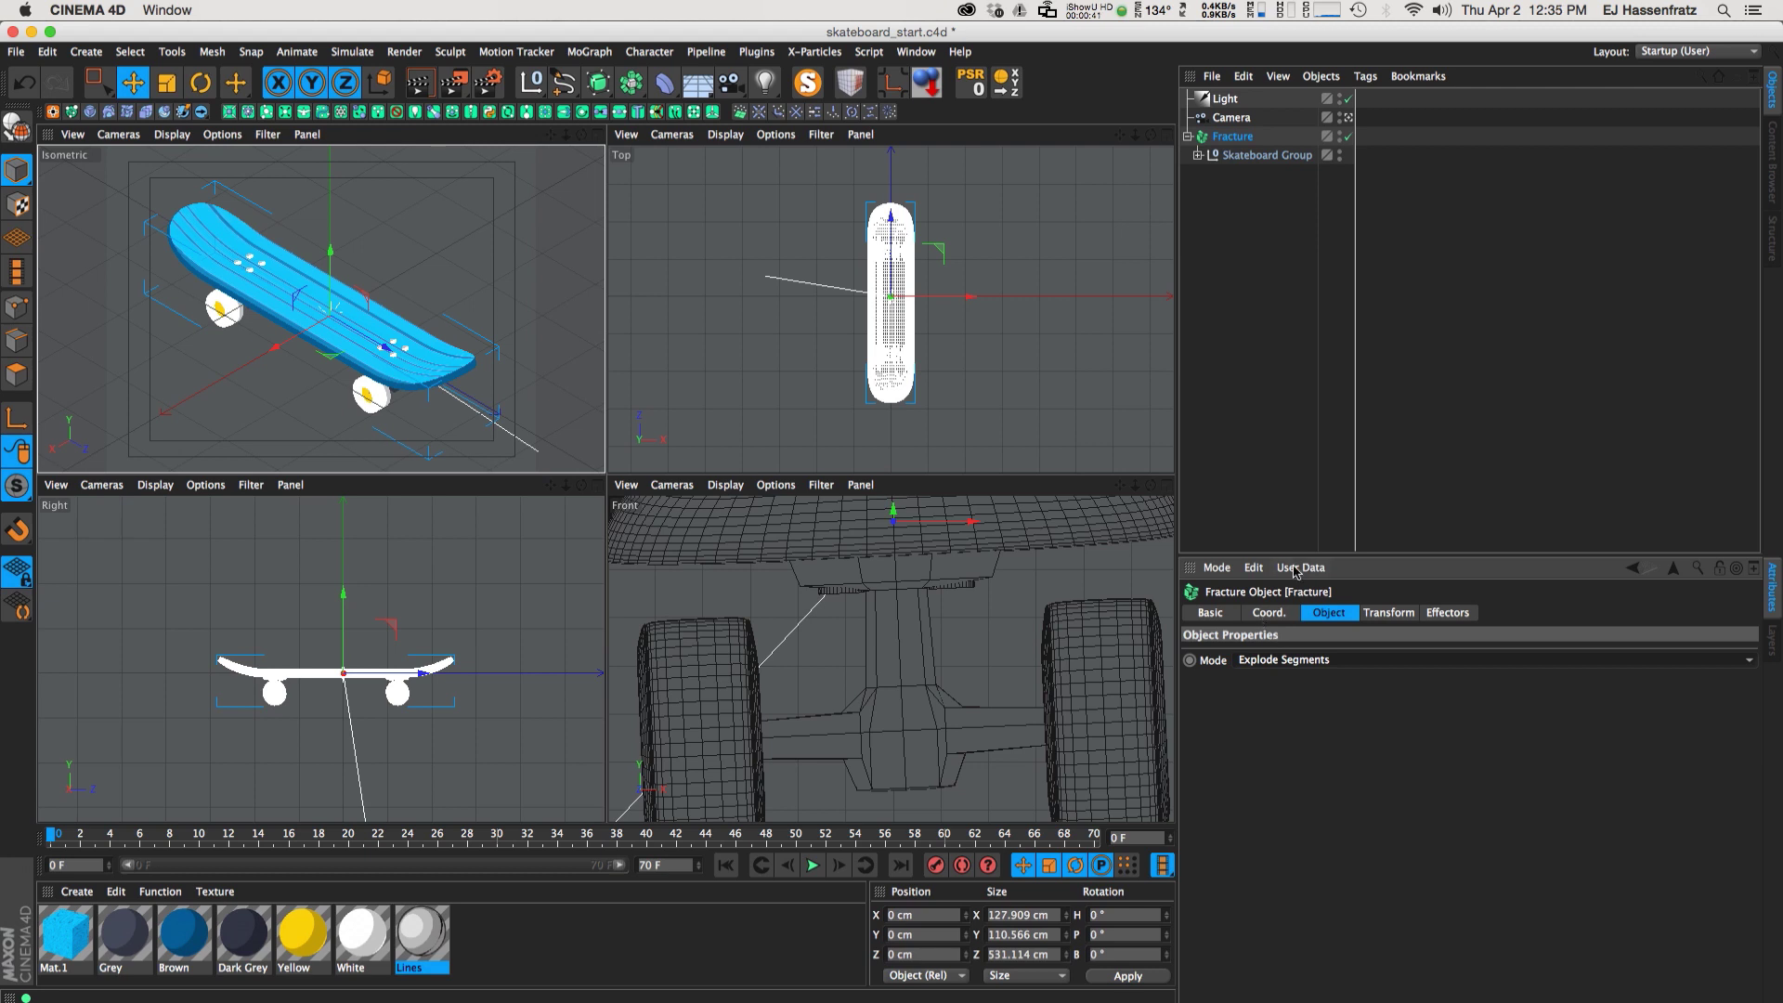
click(1198, 155)
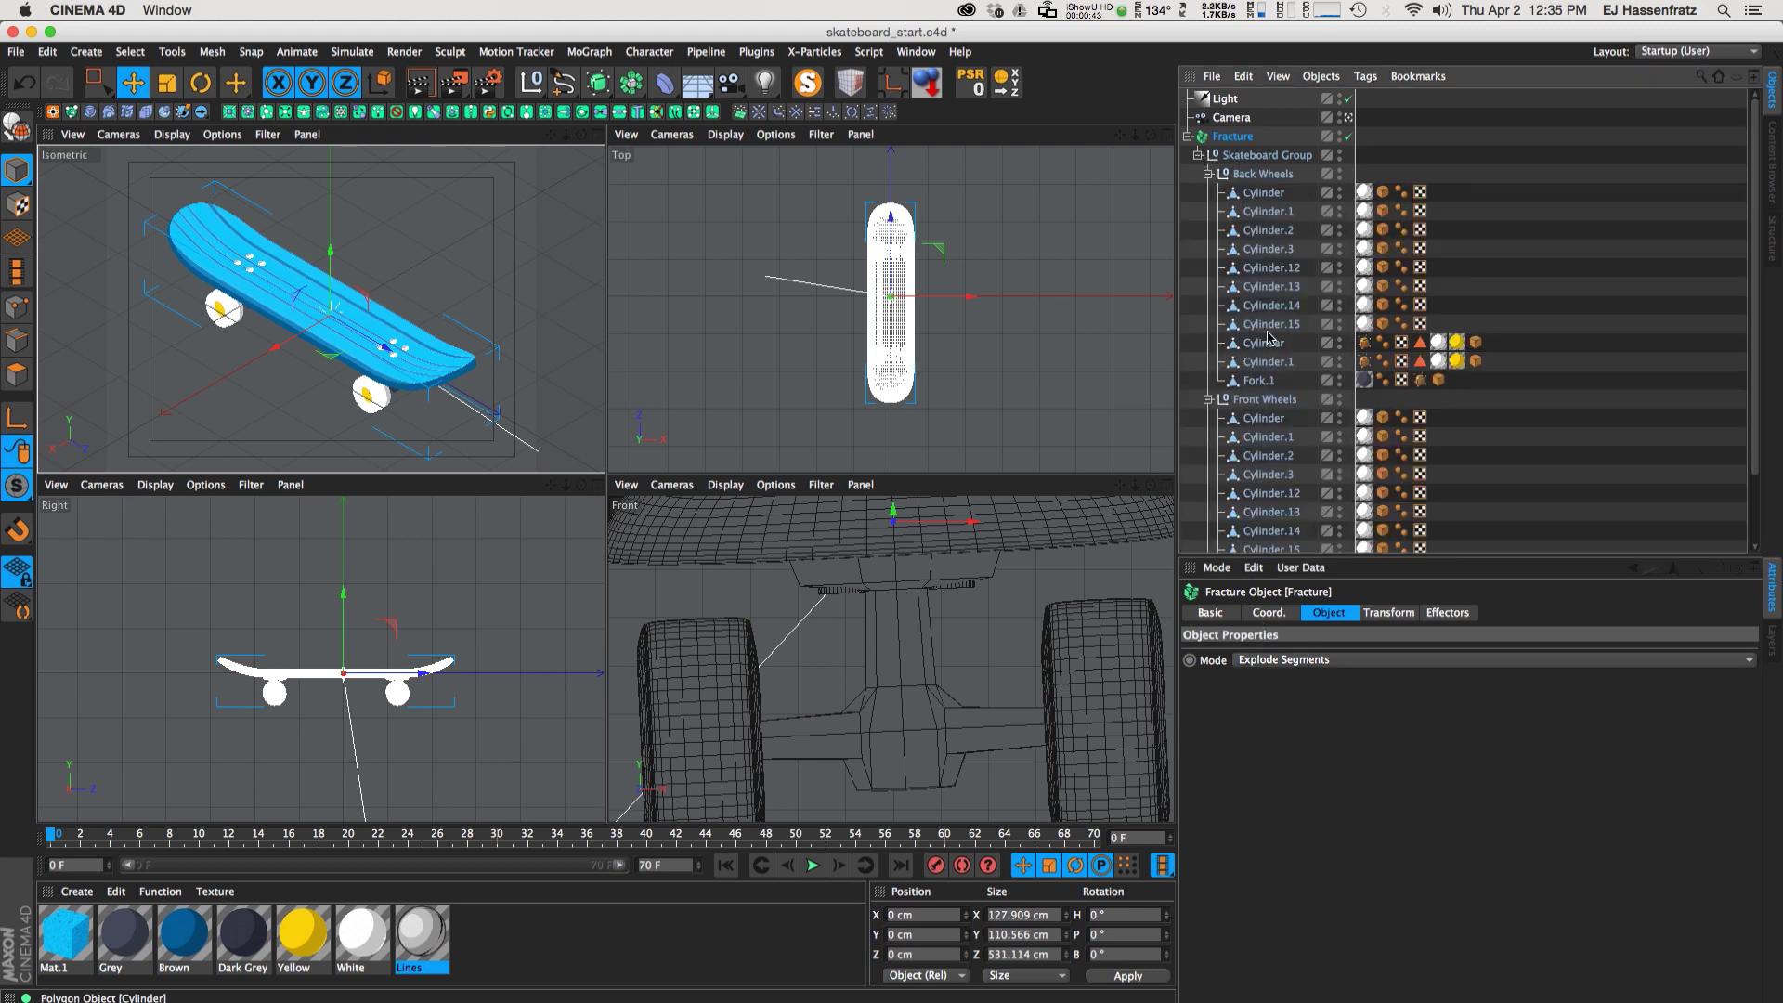
scroll(1268, 339, down, 3)
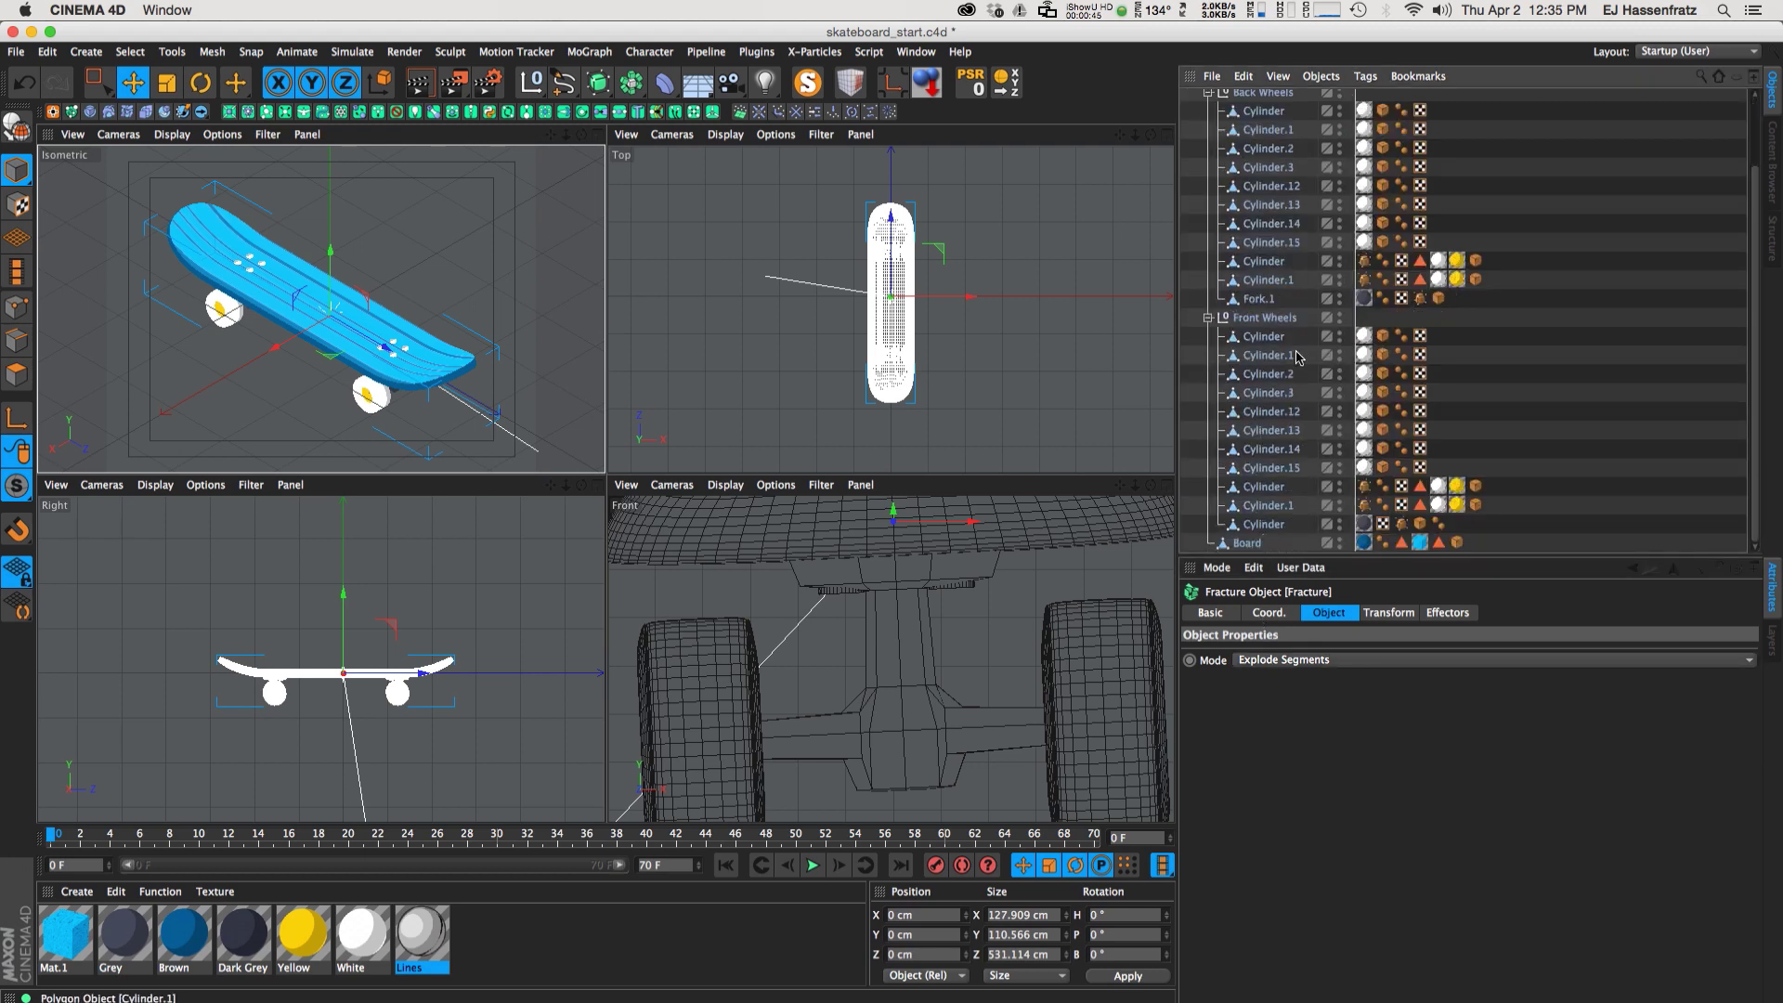
scroll(1264, 279, up, 3)
click(1198, 155)
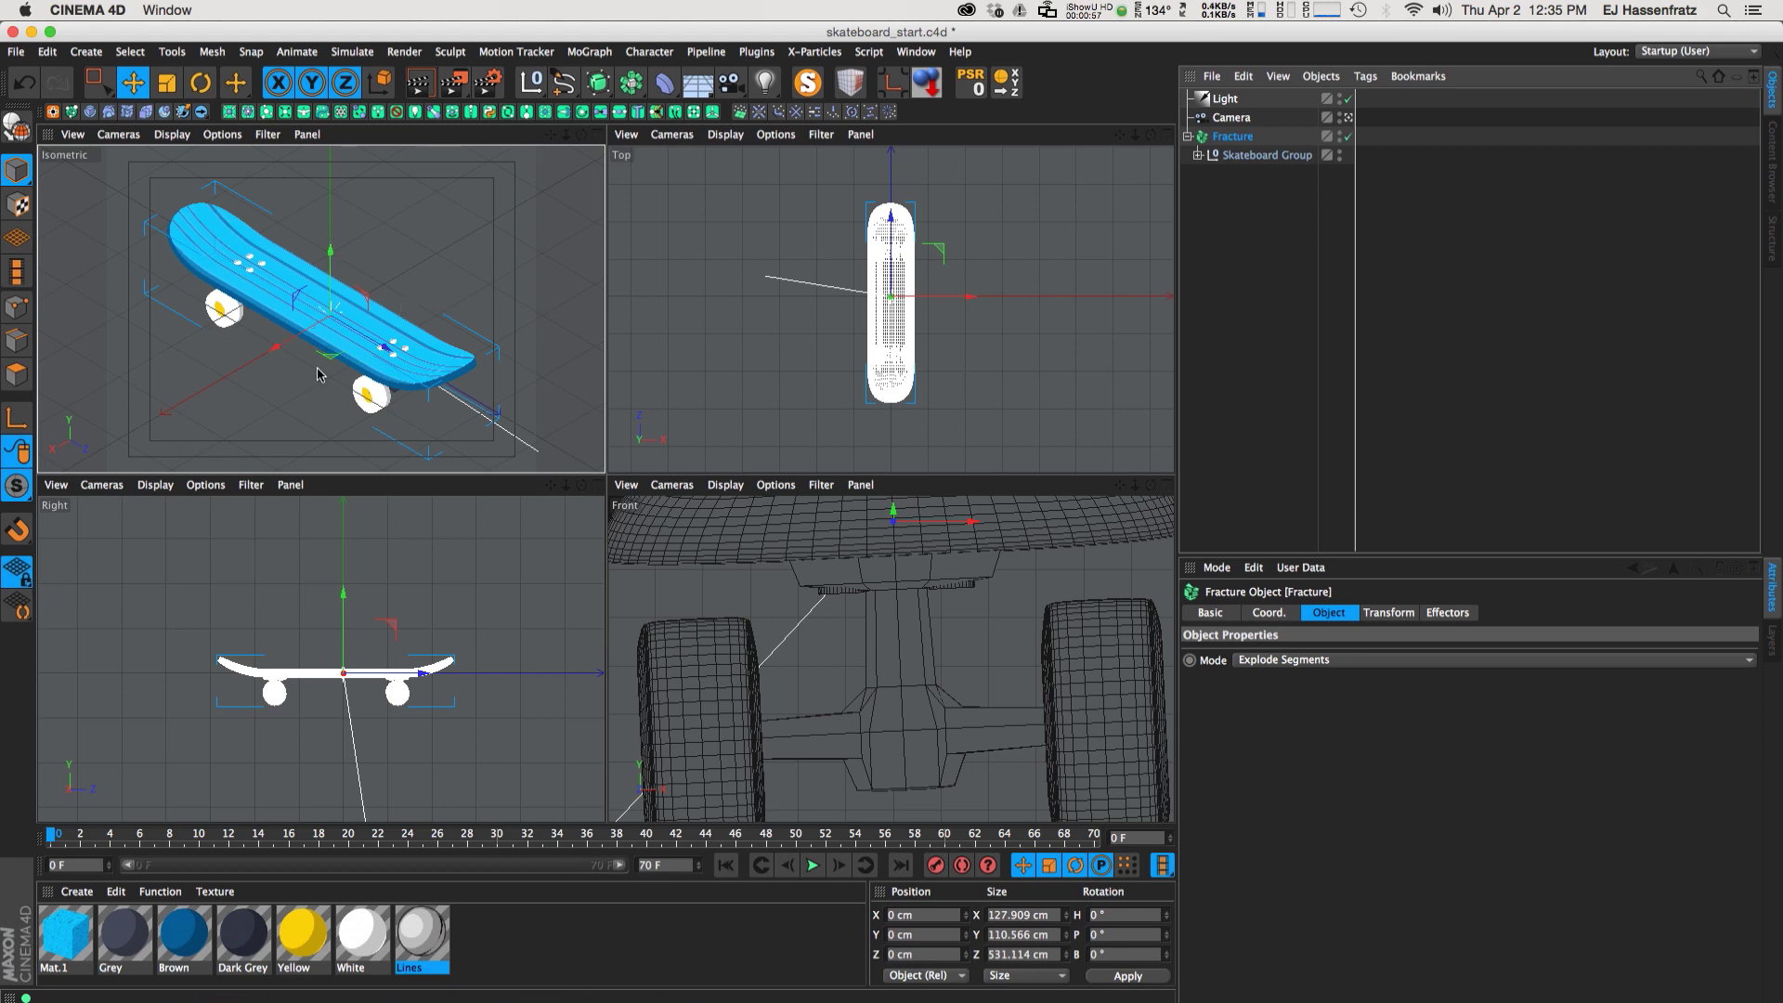
Add a Plain effector and set its falloff shape to Linear
click(590, 52)
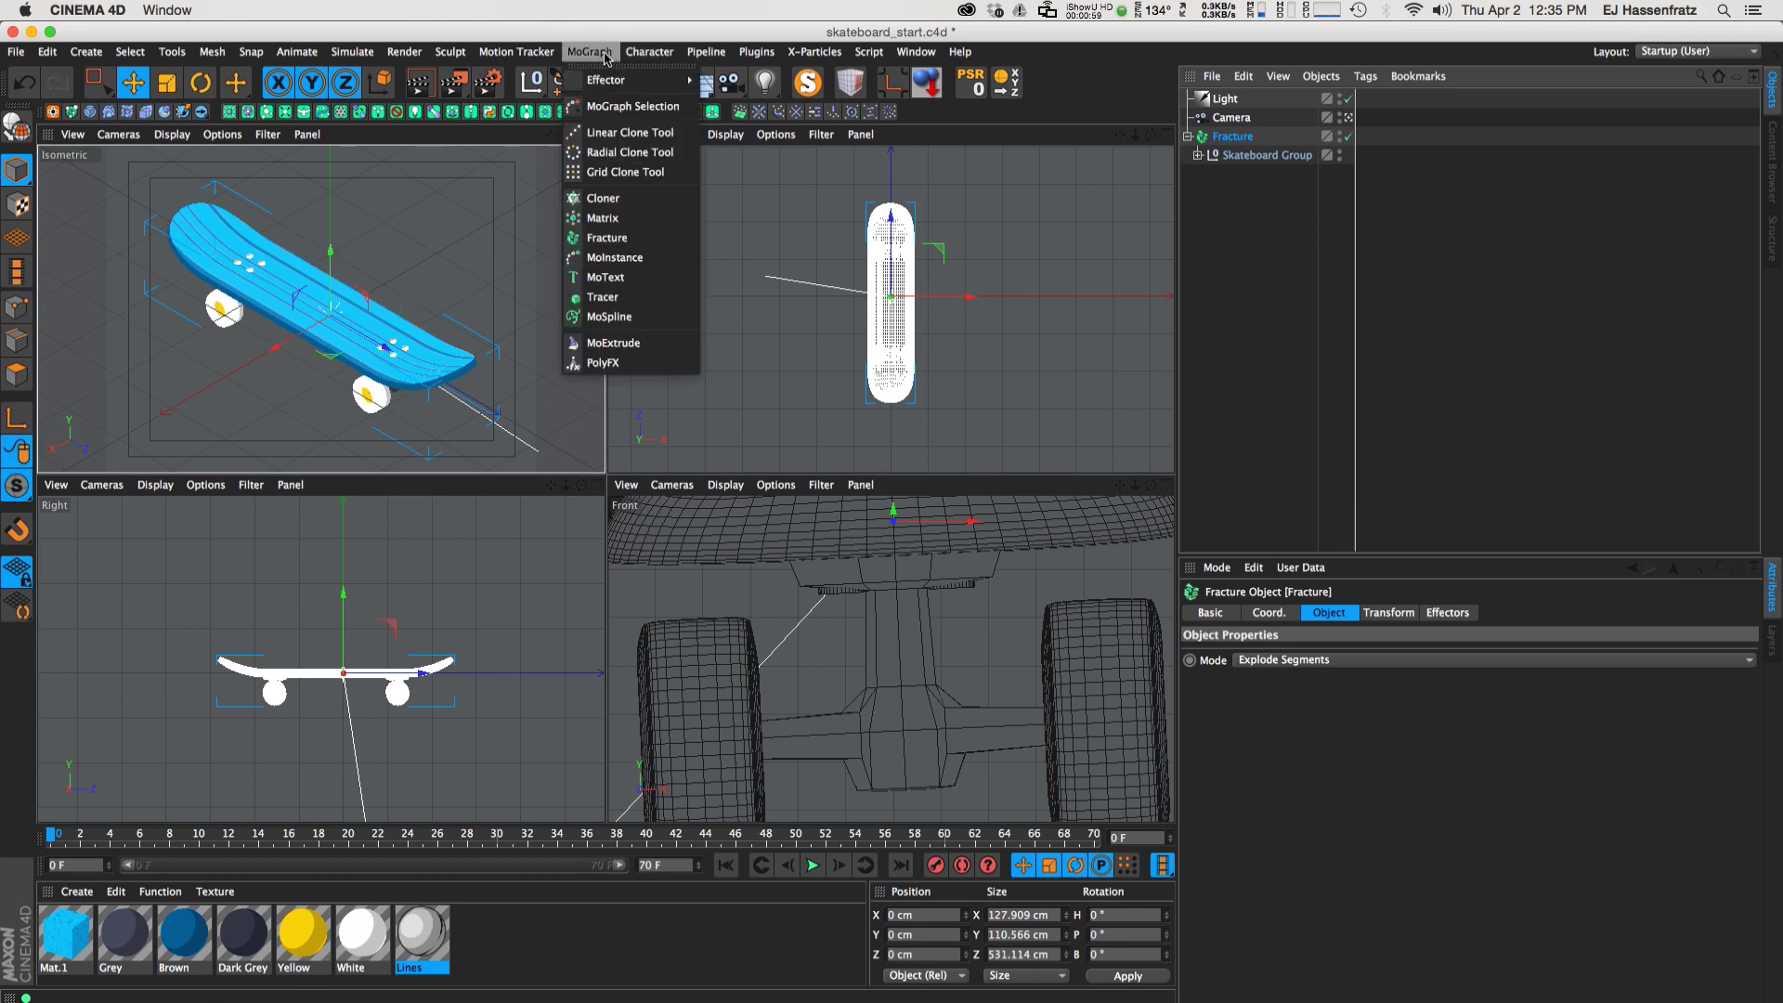
mouse_move(605, 81)
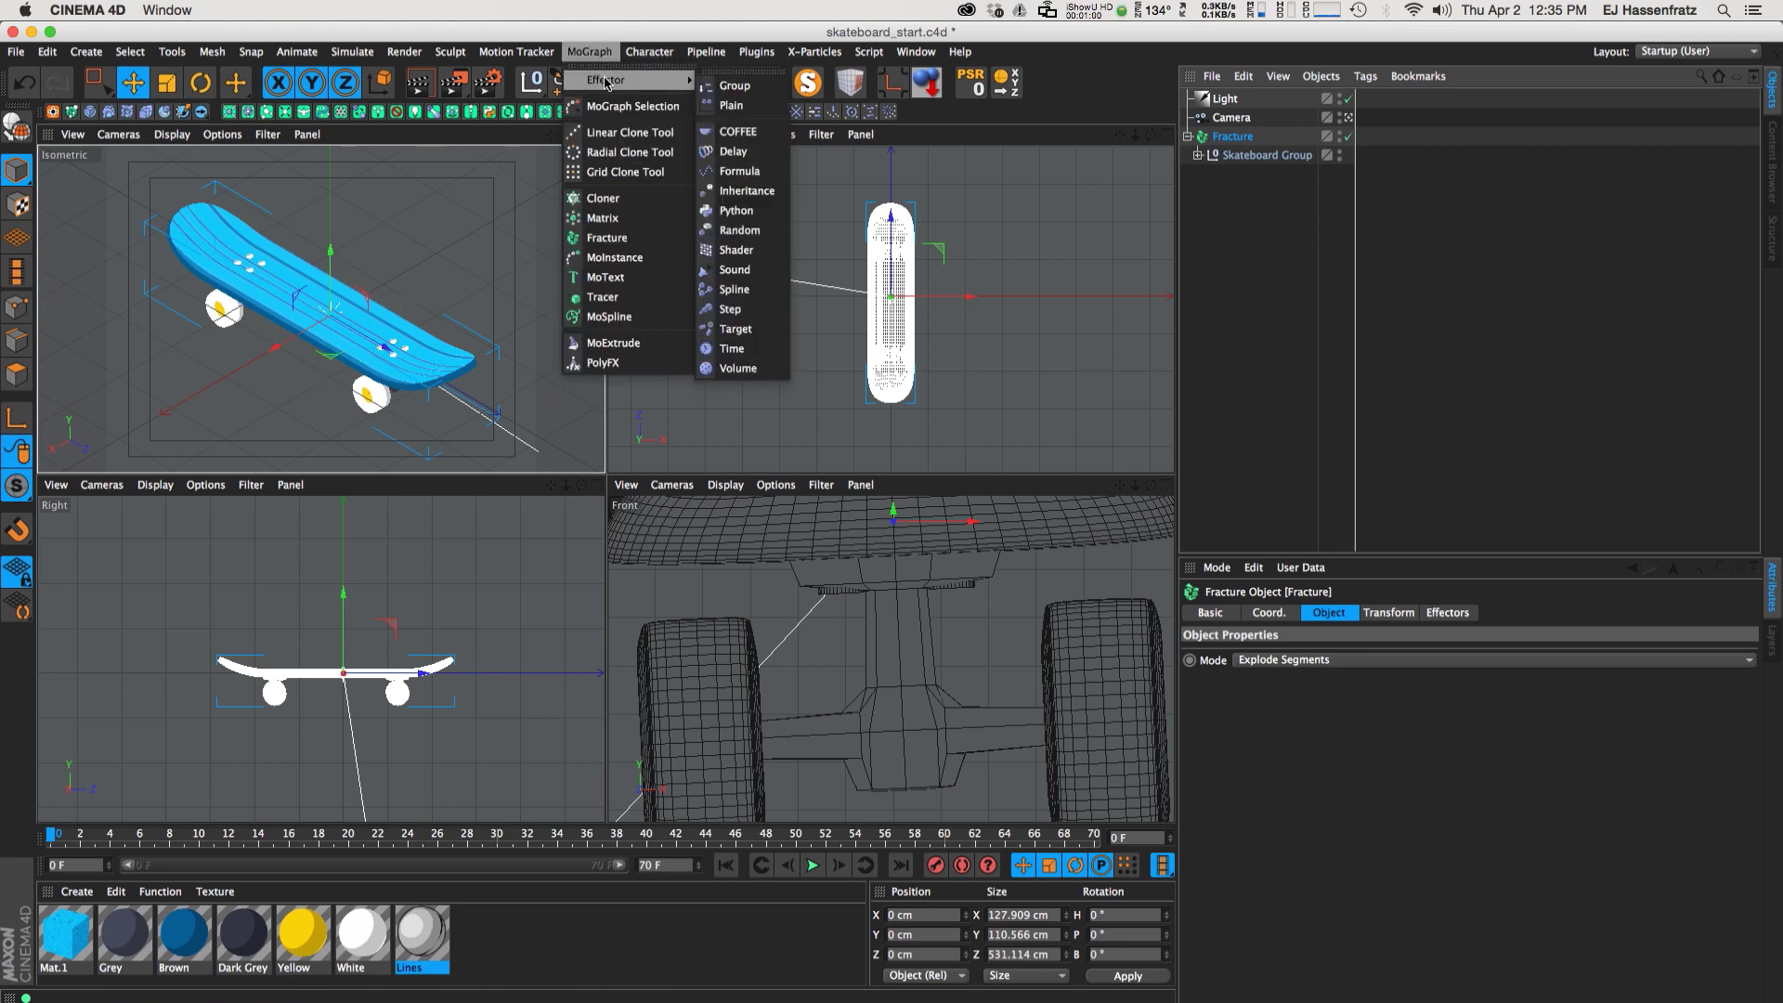
click(740, 107)
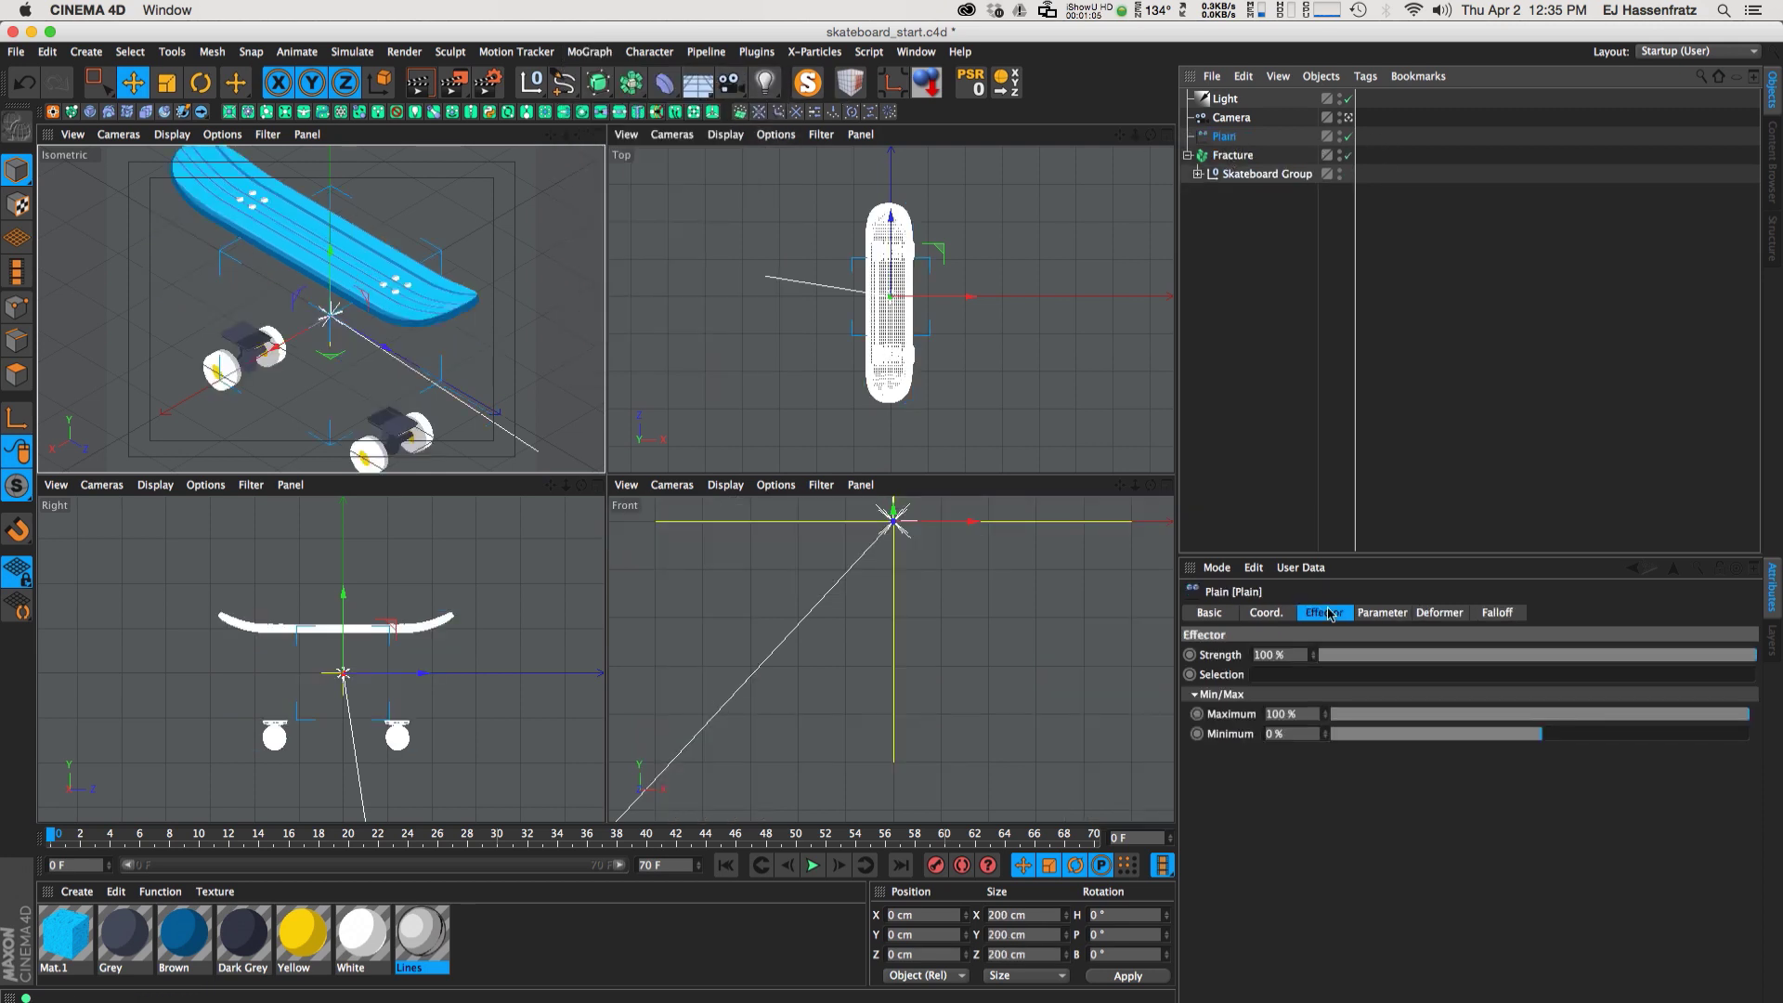
click(1369, 617)
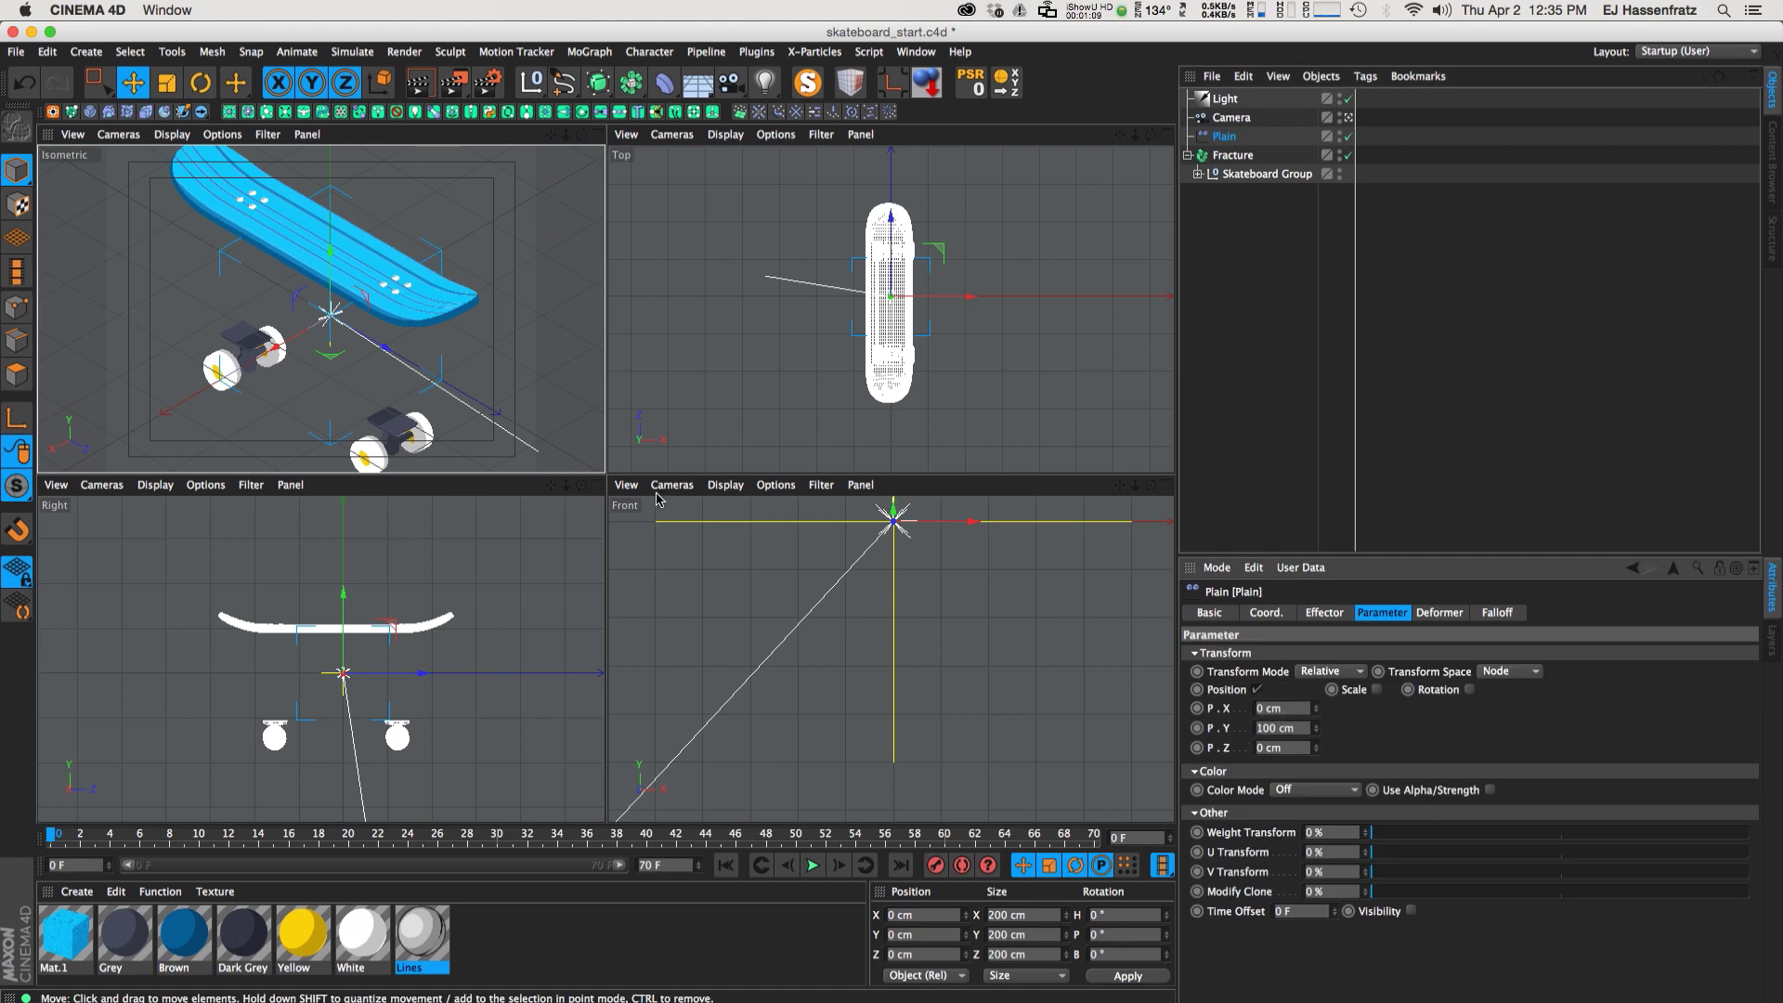
scroll(497, 390, down, 3)
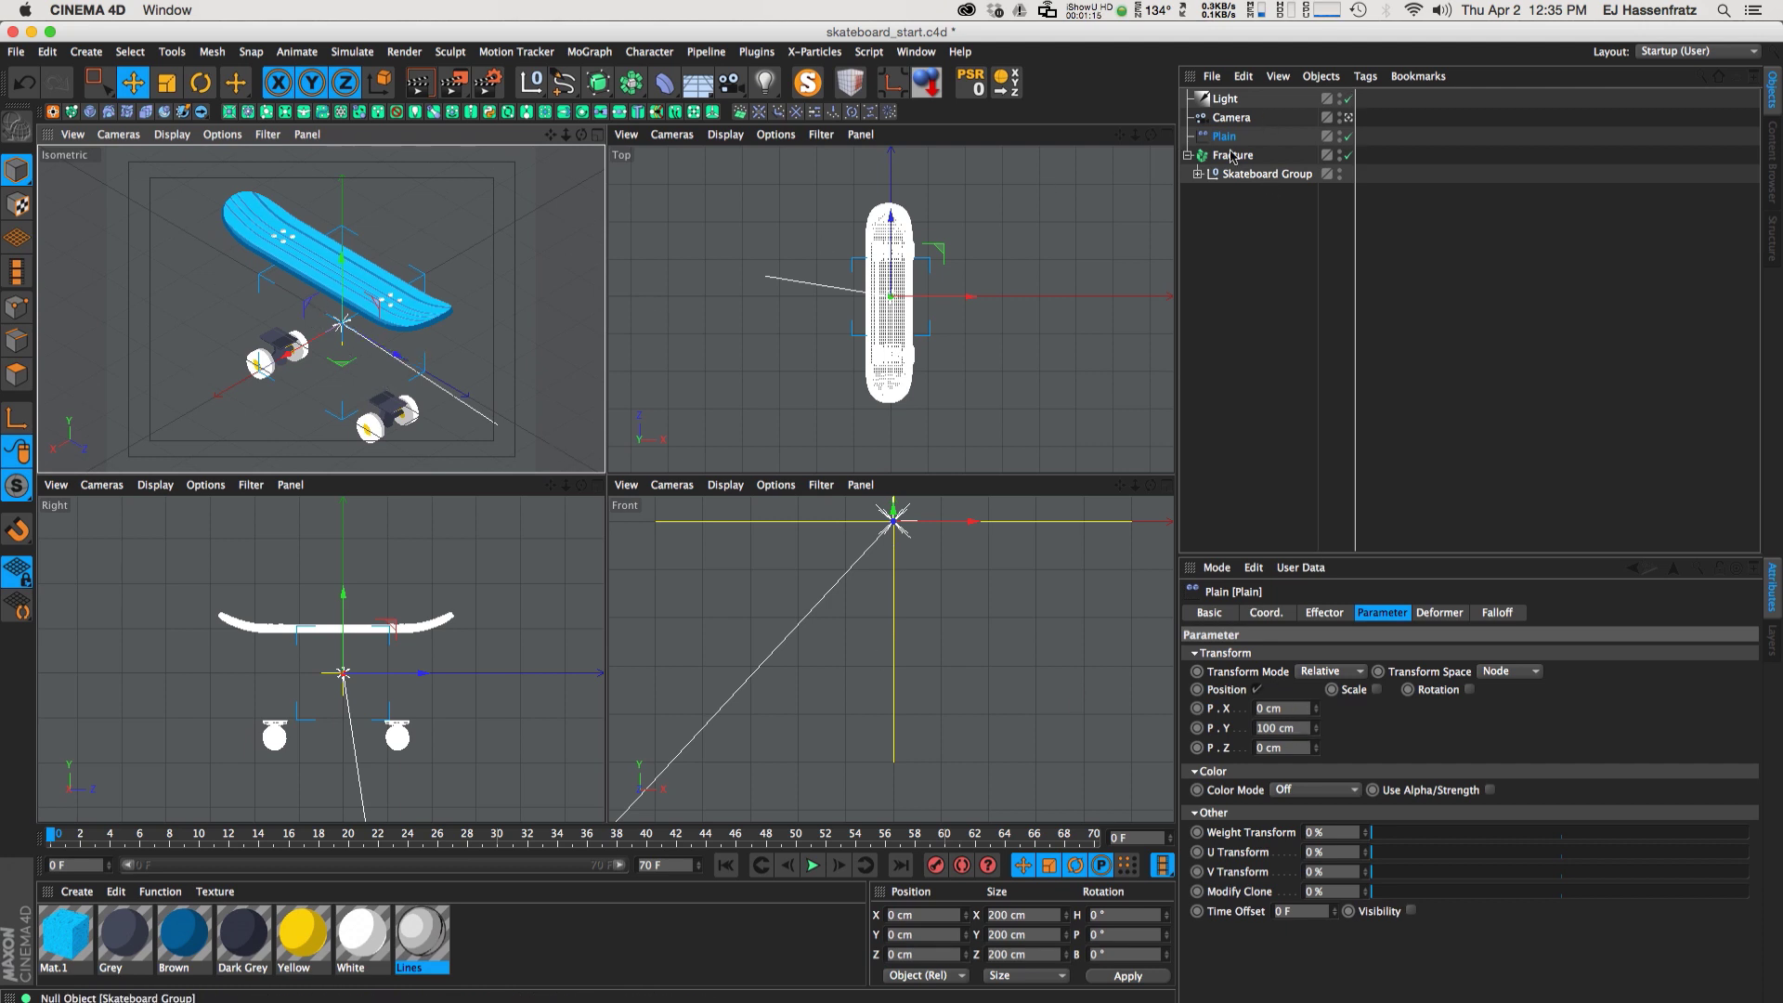
click(1486, 615)
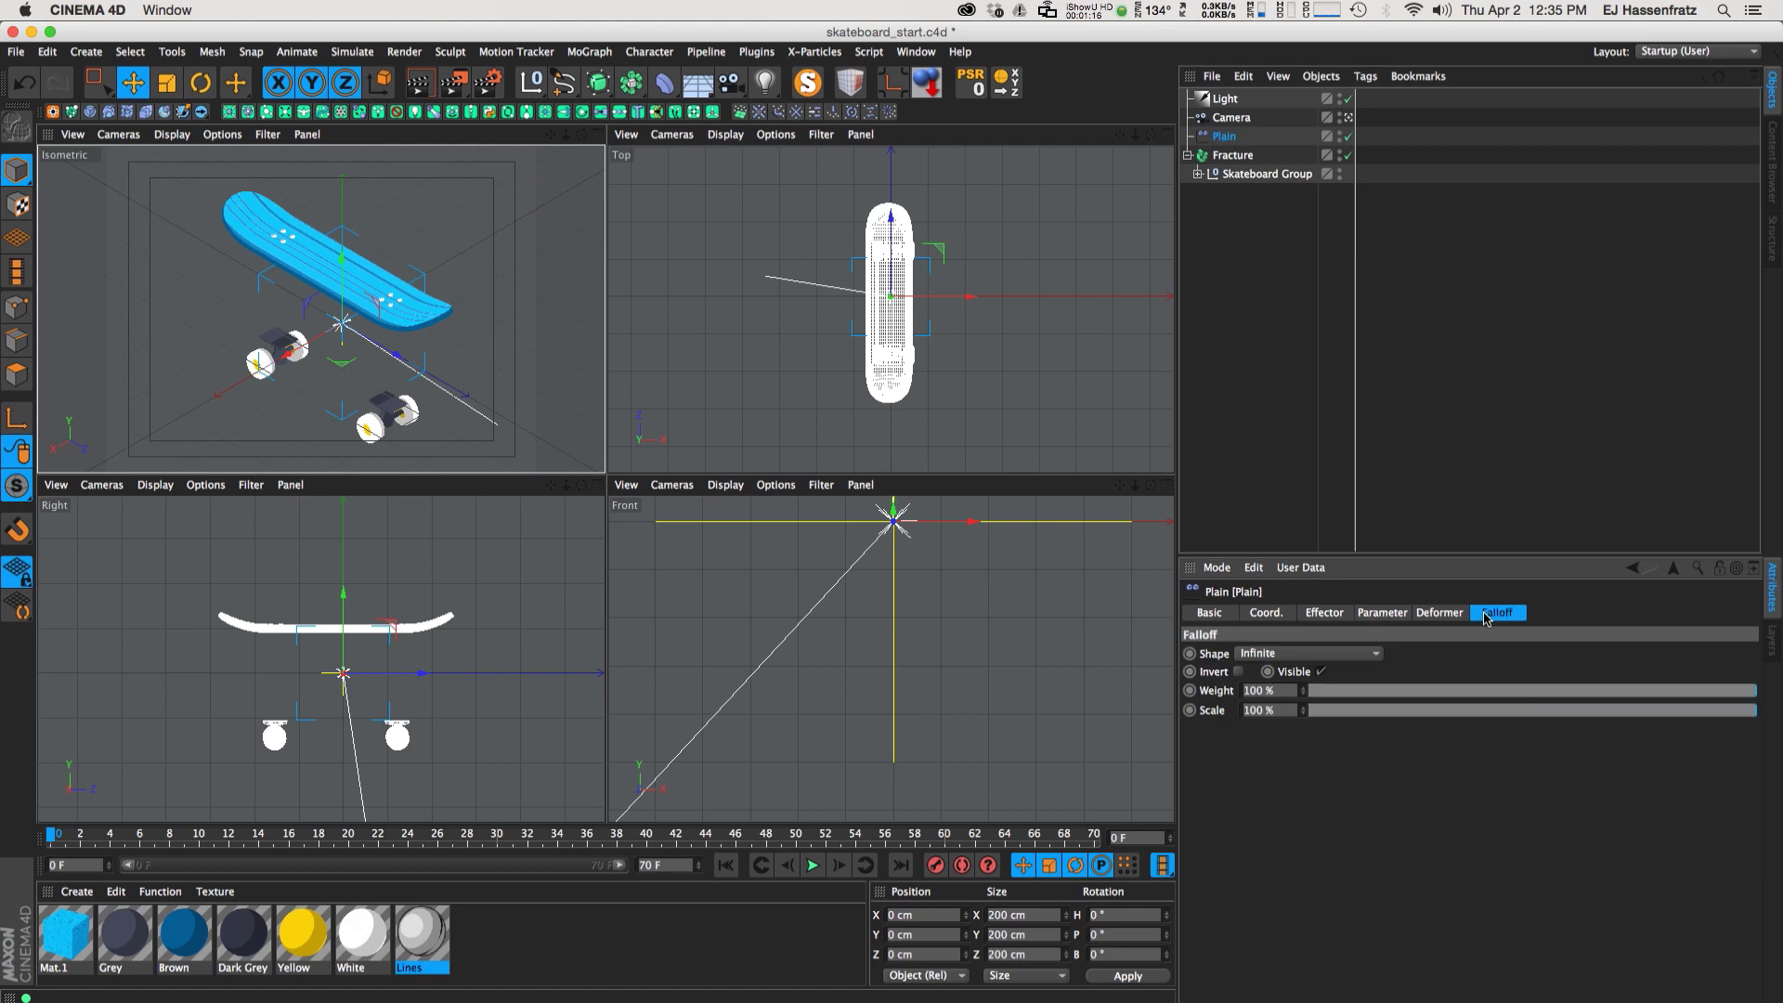
click(1315, 653)
click(1311, 782)
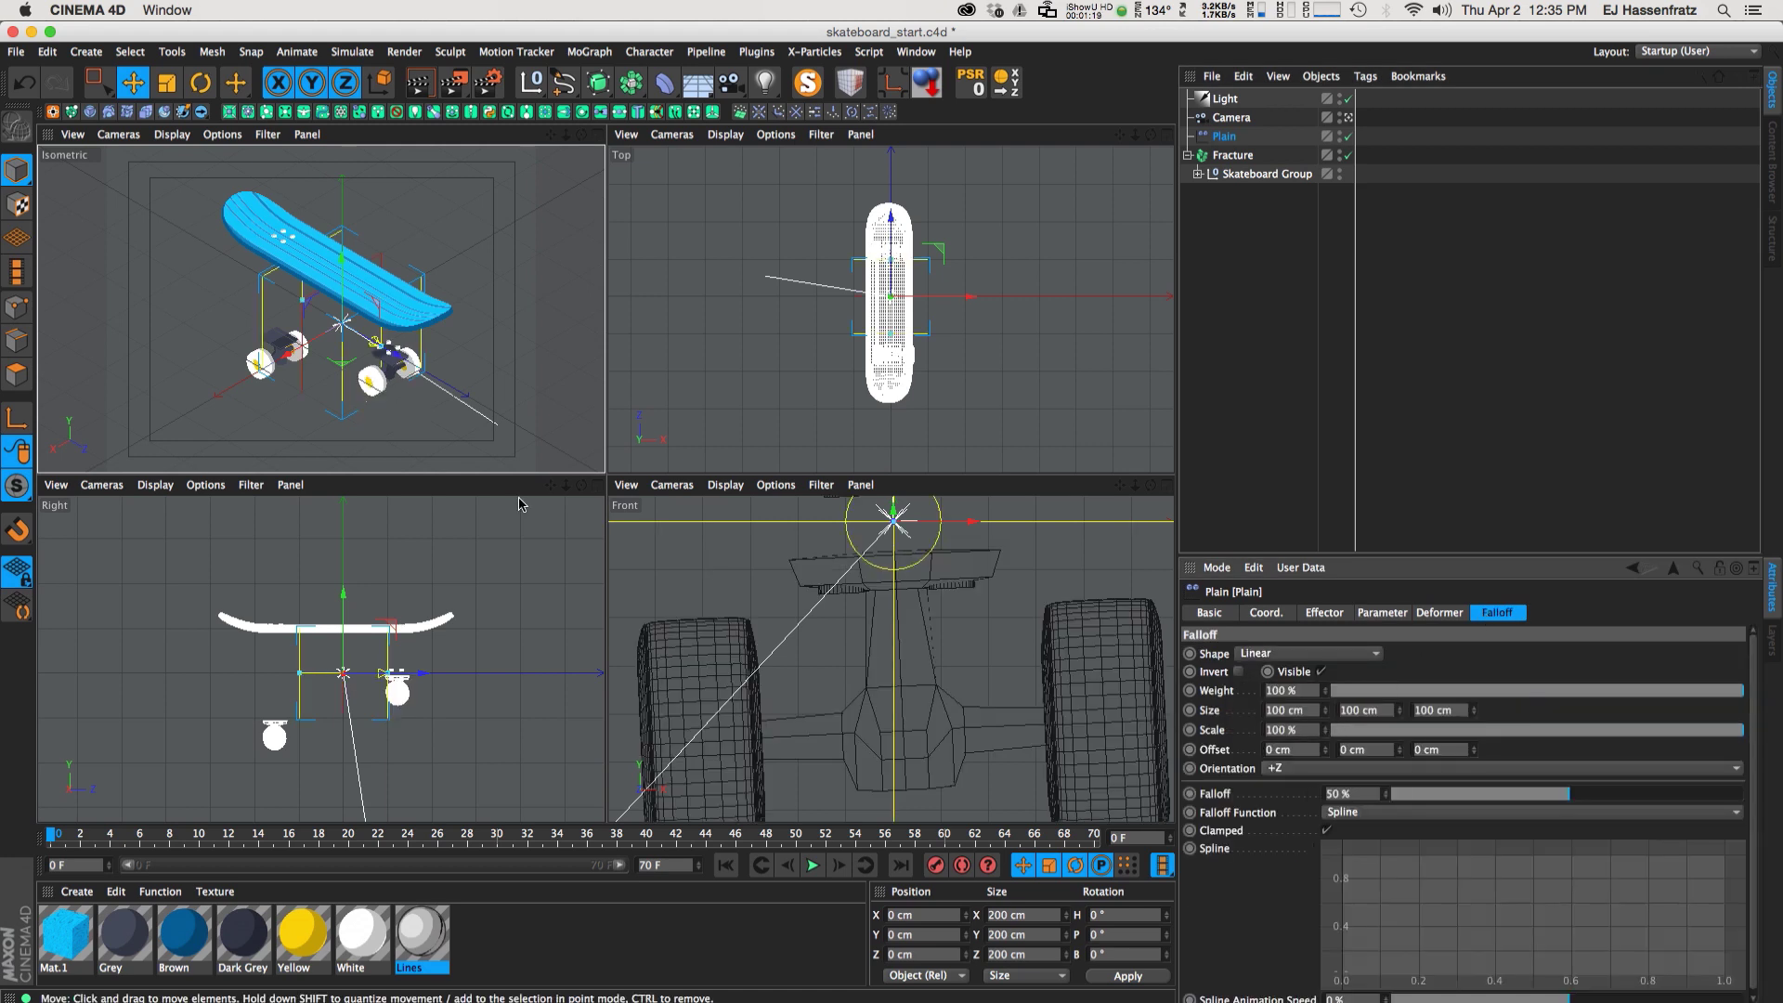
Rotate the Plain effector H 90° and slide it along X to 29.431 cm
key(r)
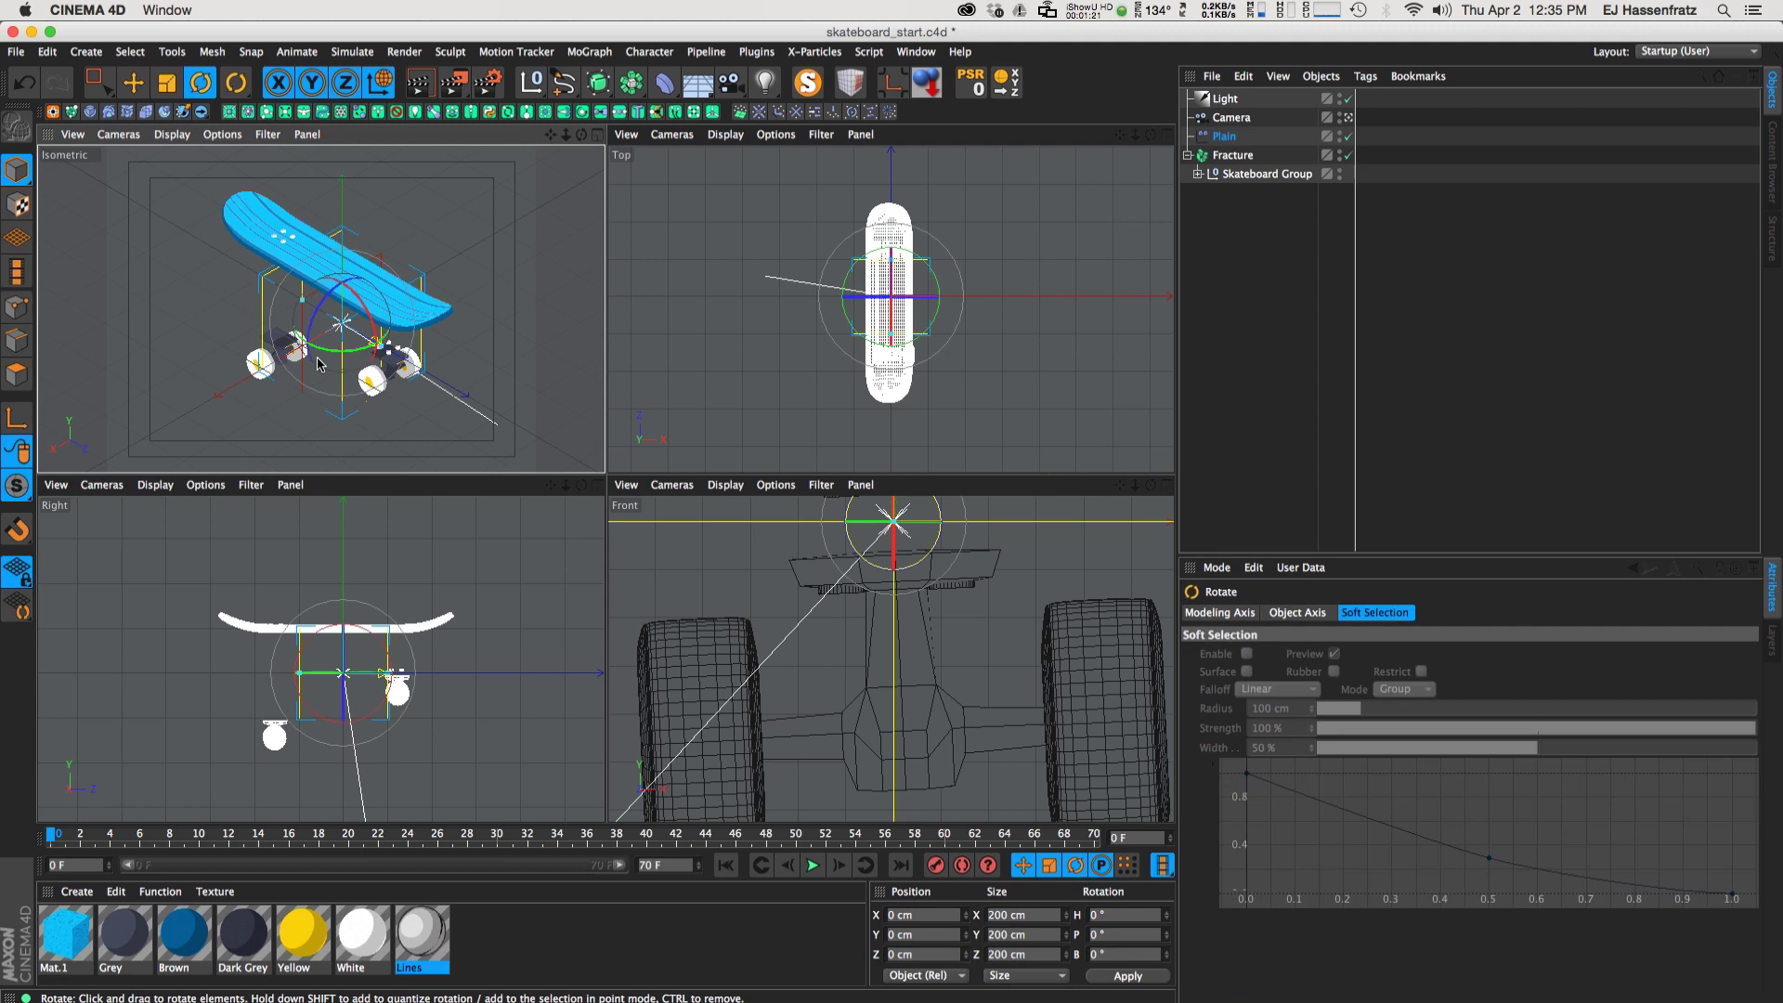
mouse_move(344, 359)
mouse_down()
mouse_move(409, 332)
mouse_move(391, 310)
mouse_move(449, 301)
mouse_move(399, 325)
mouse_move(425, 327)
mouse_move(336, 327)
mouse_up()
key(e)
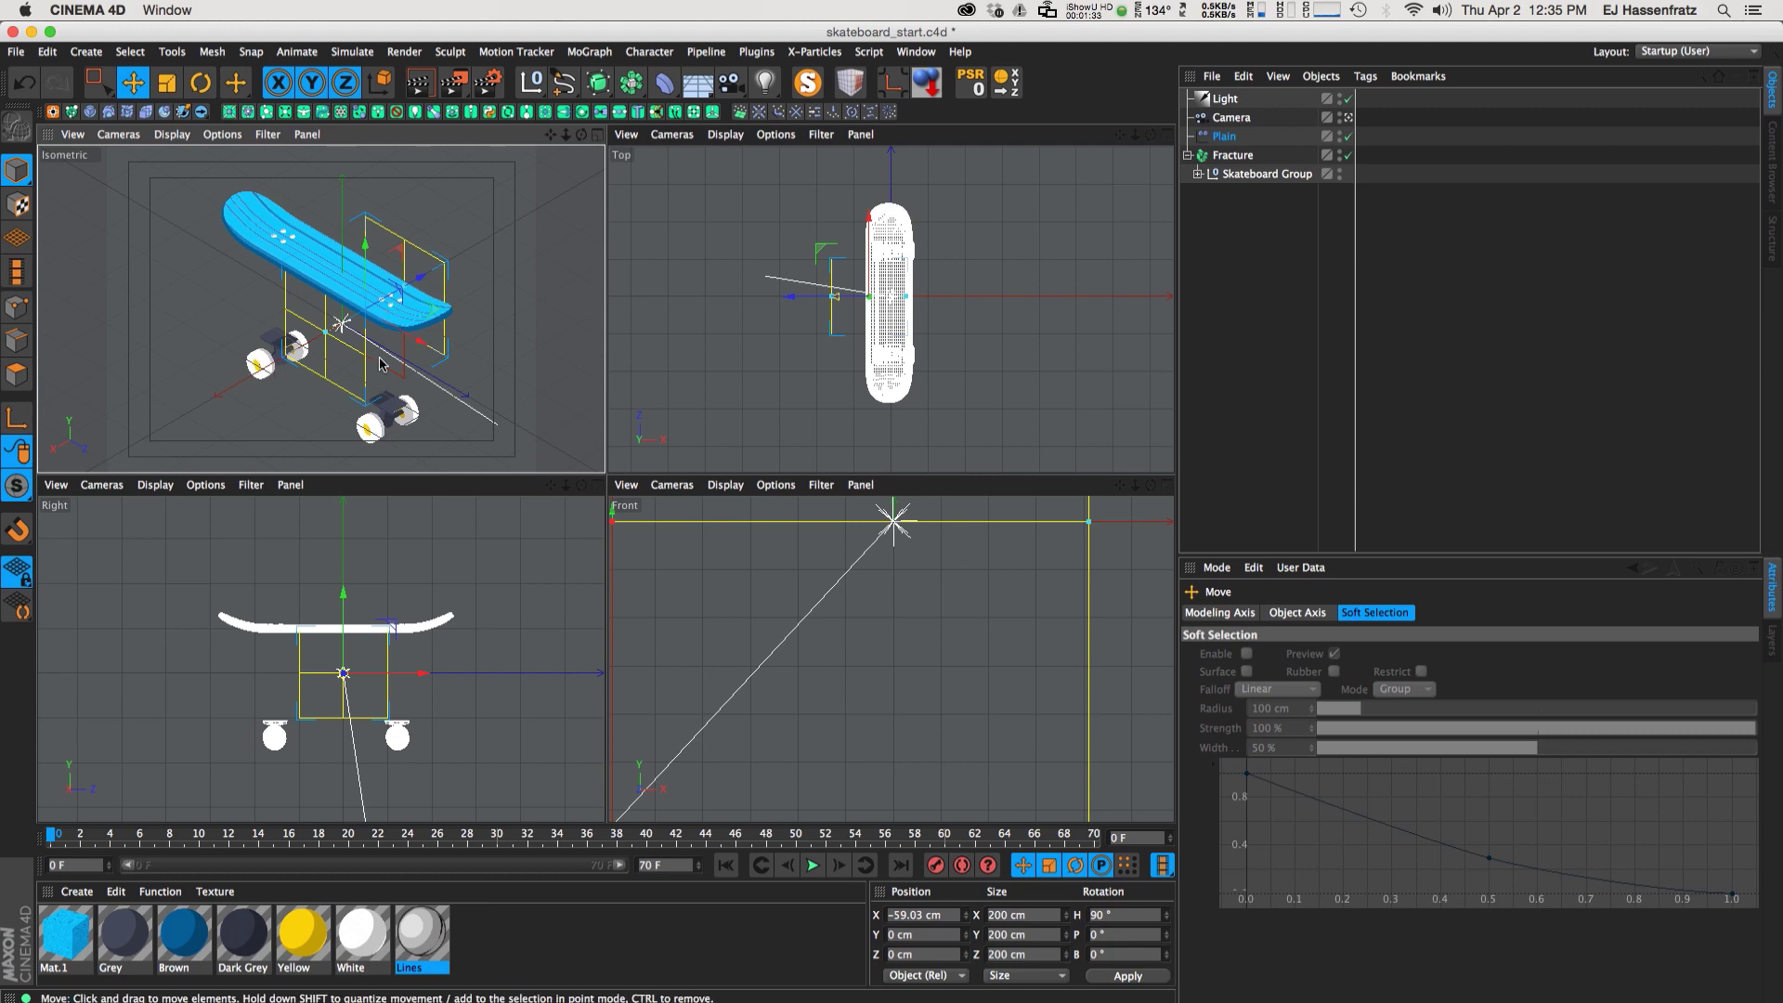
drag(384, 414, 412, 358)
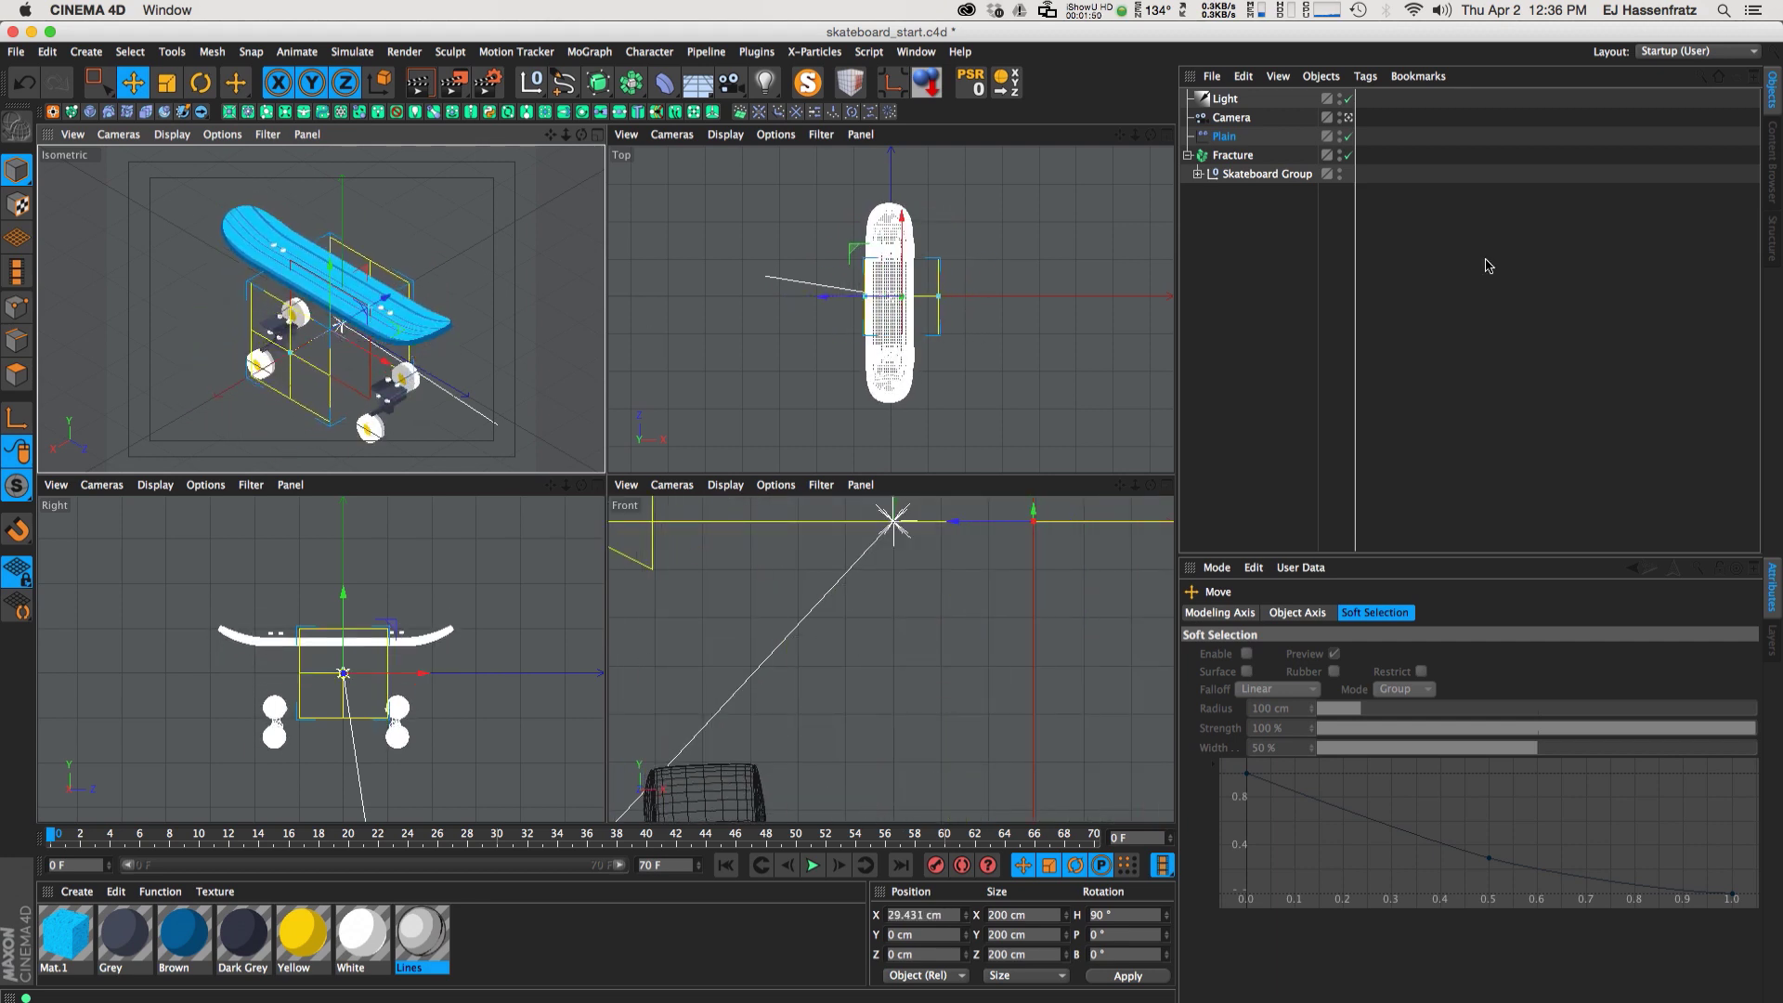
Give the Plain effector a uniform scale of -1 and a P.Y offset of 200 cm
click(1224, 136)
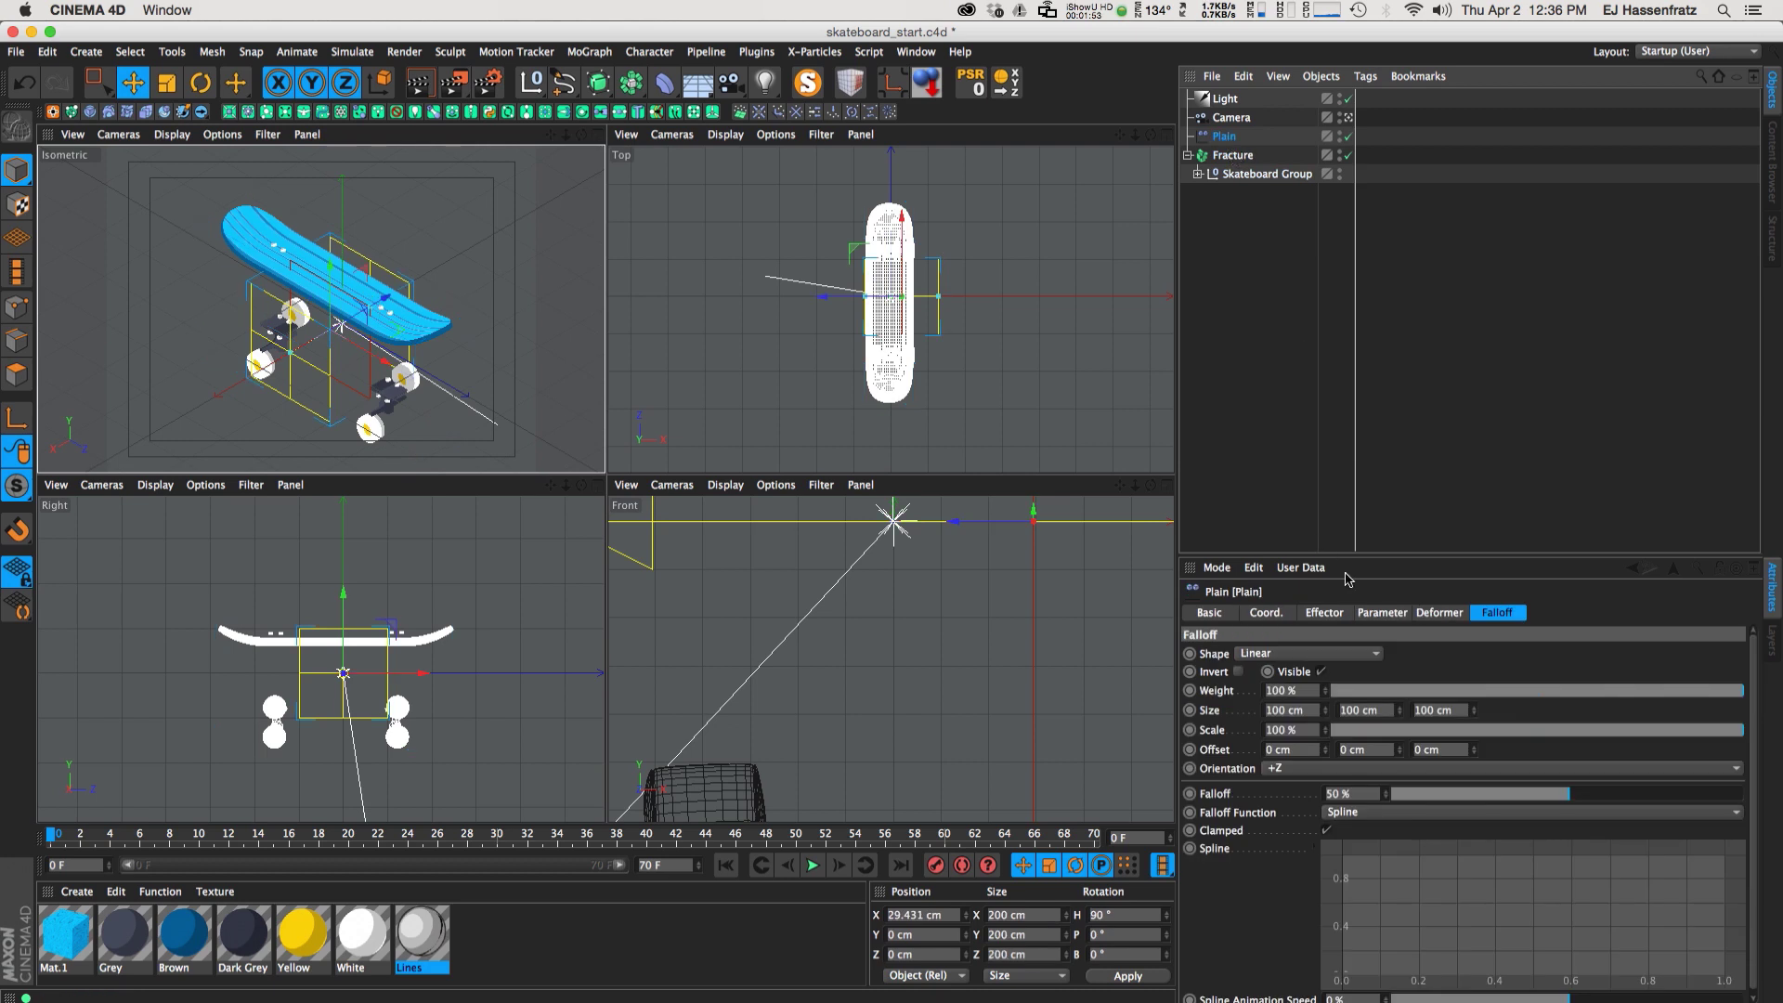
click(1384, 613)
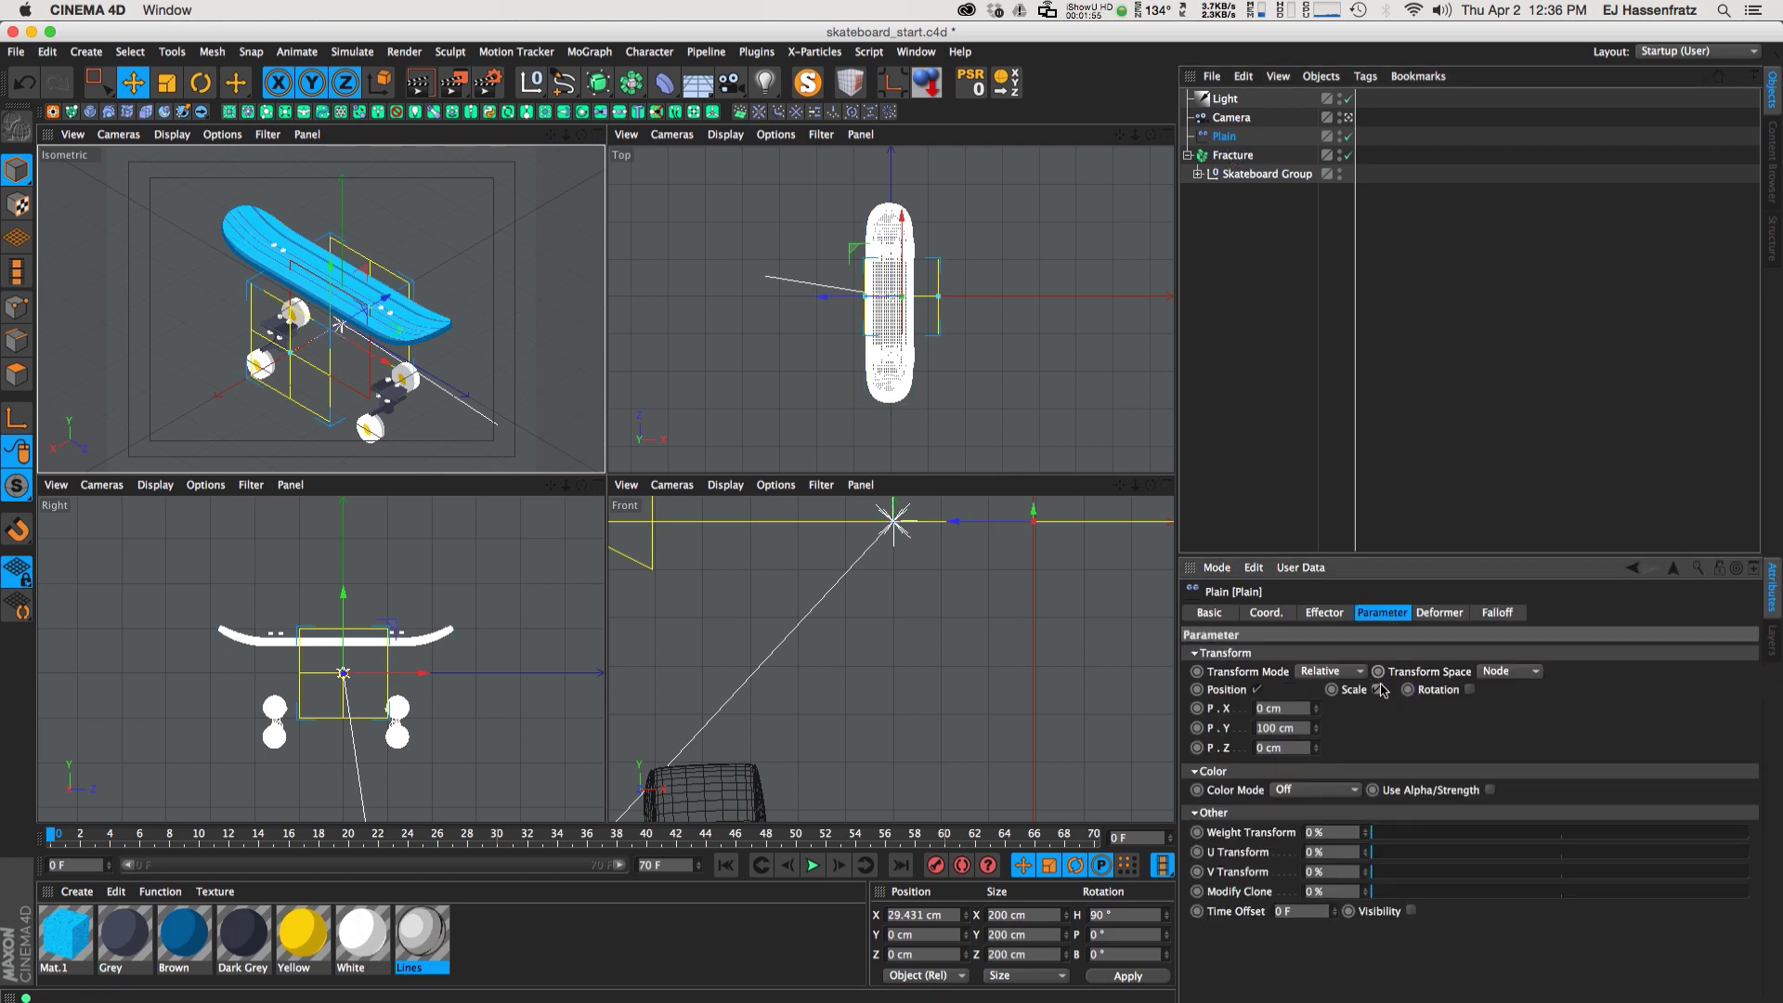
click(1377, 689)
click(1424, 766)
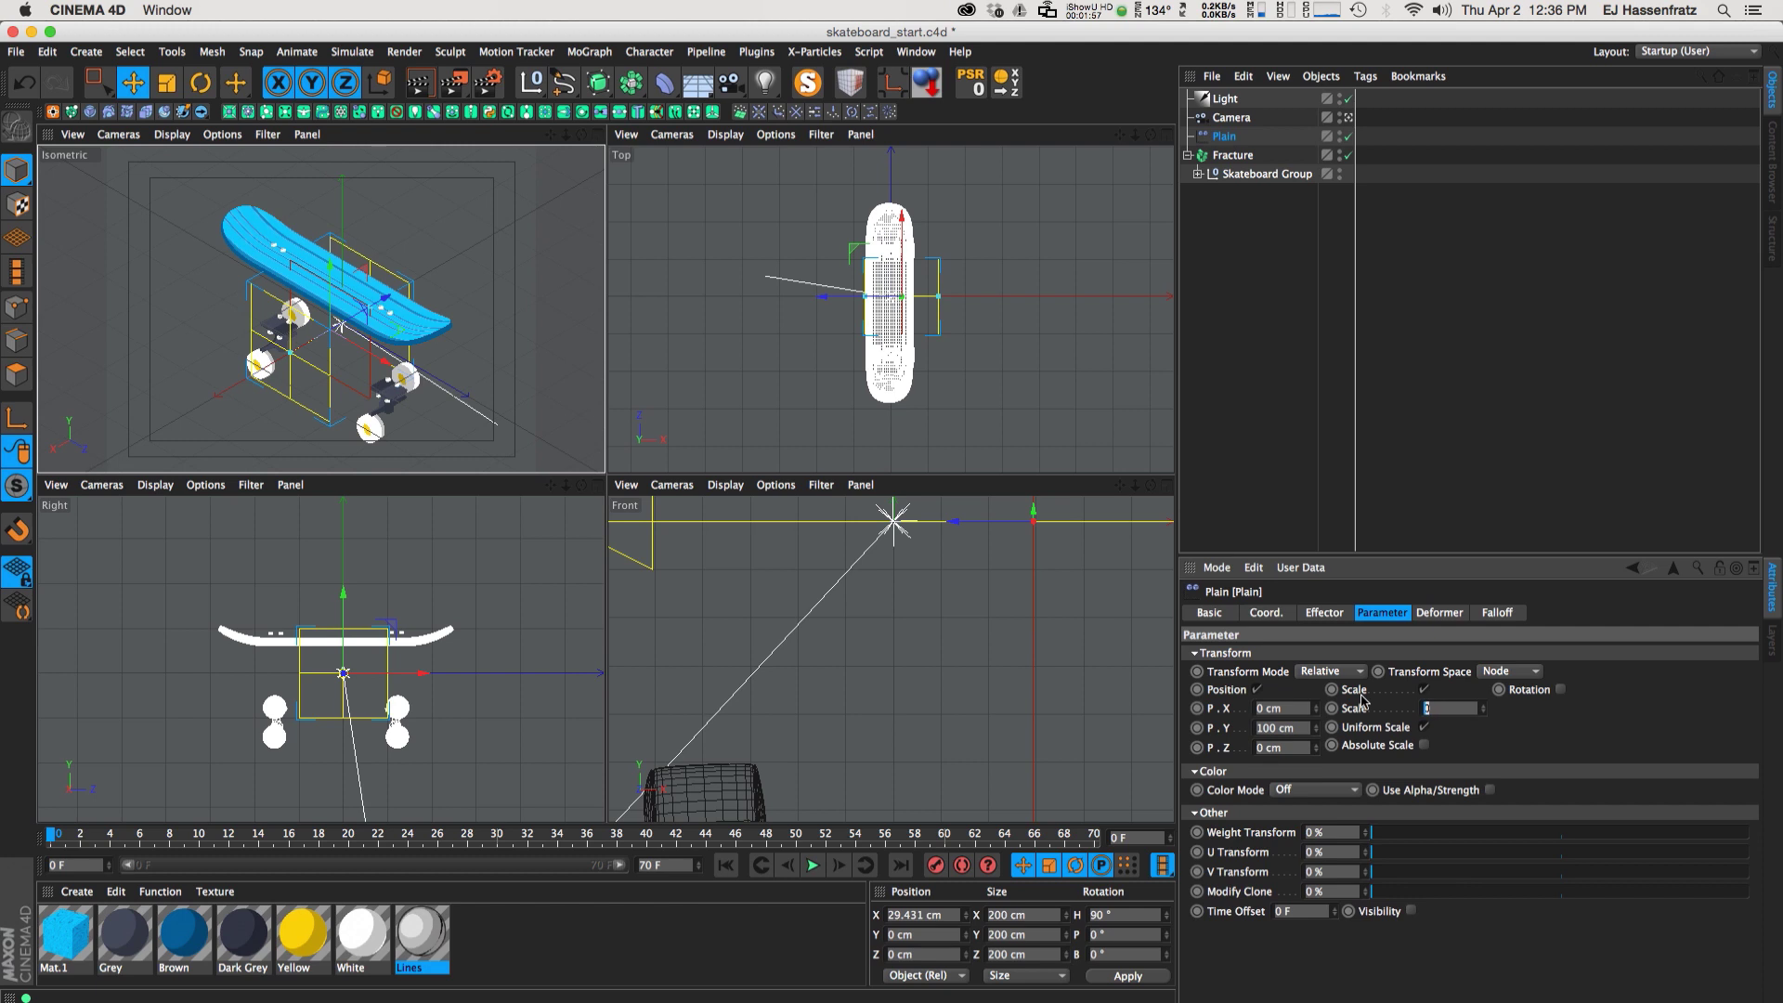
key(Return)
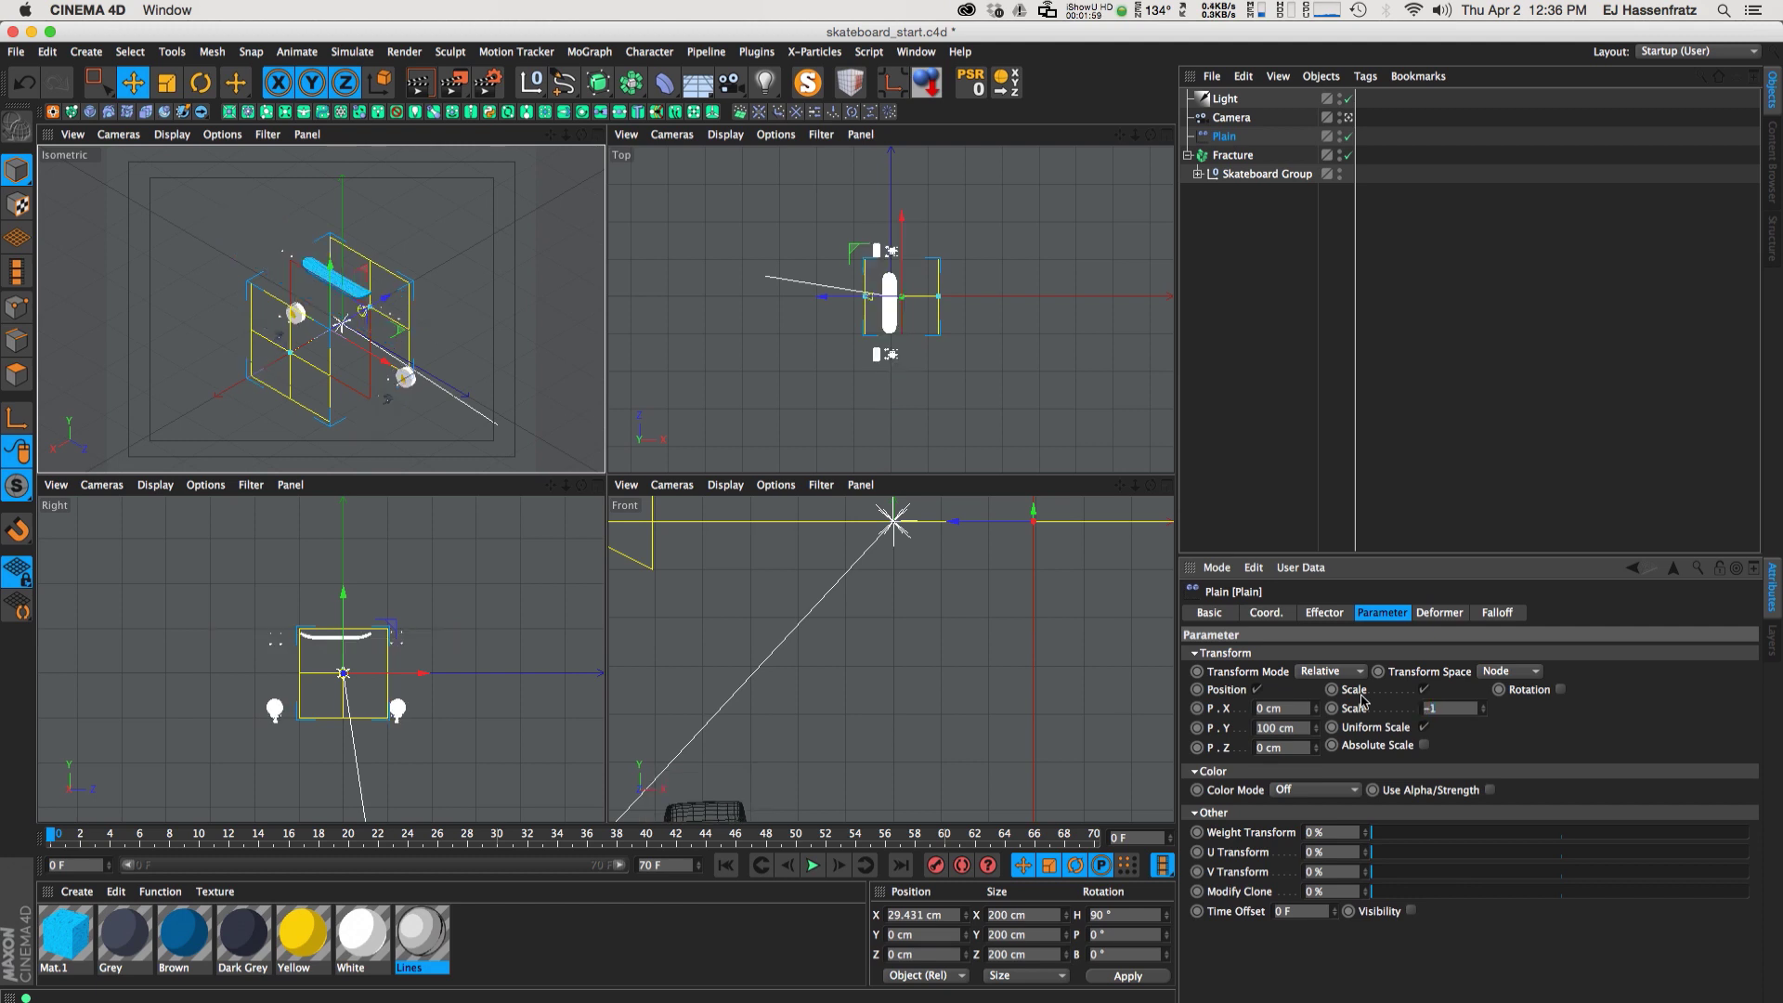
drag(406, 325, 360, 335)
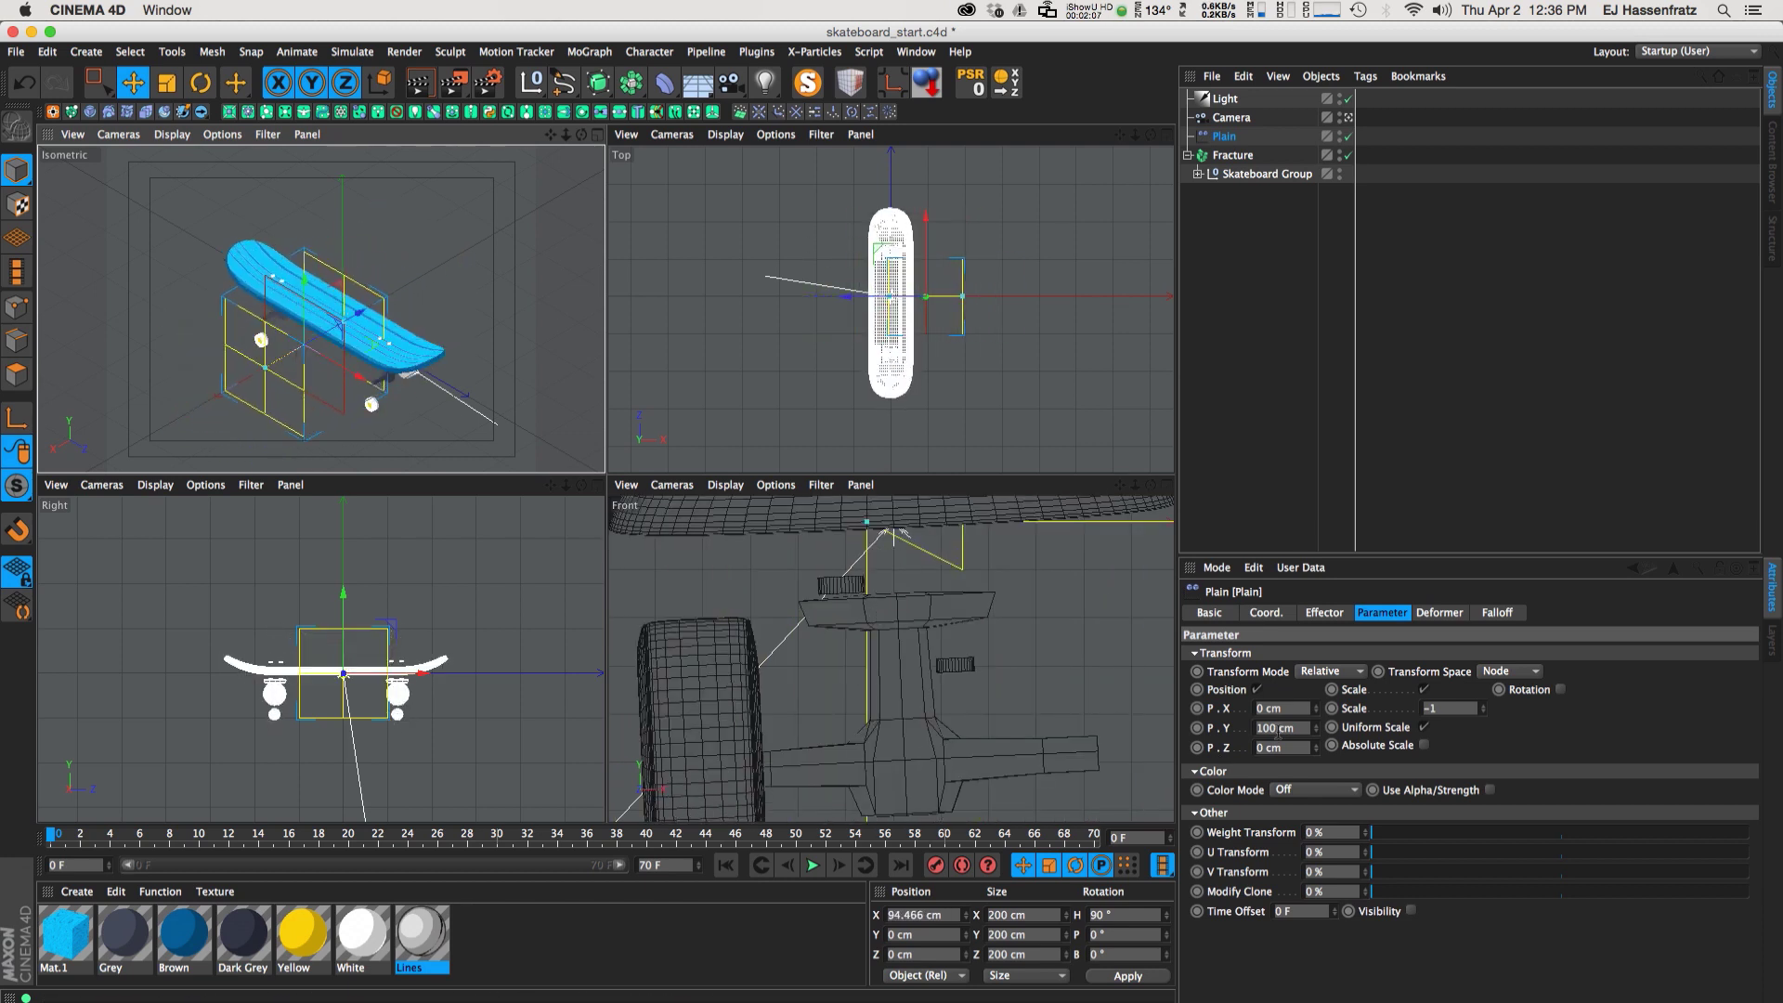
click(1257, 728)
key(Delete)
text(2)
key(Return)
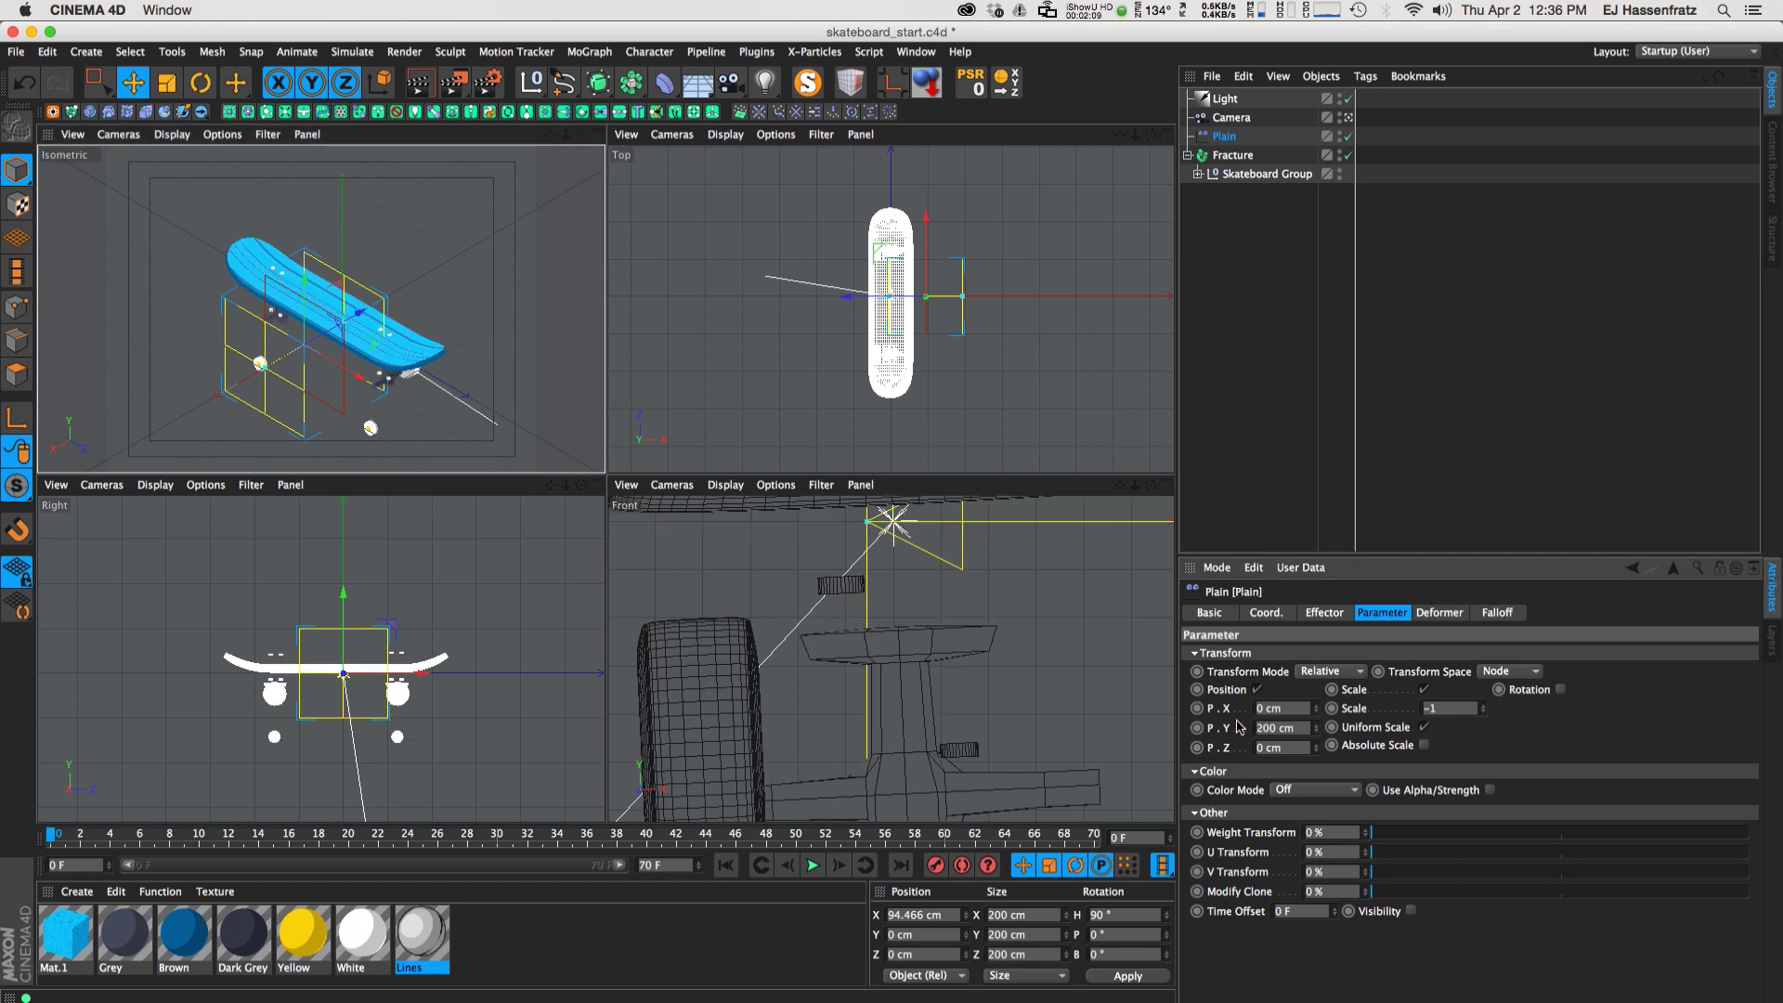
drag(351, 324, 367, 327)
drag(407, 322, 381, 346)
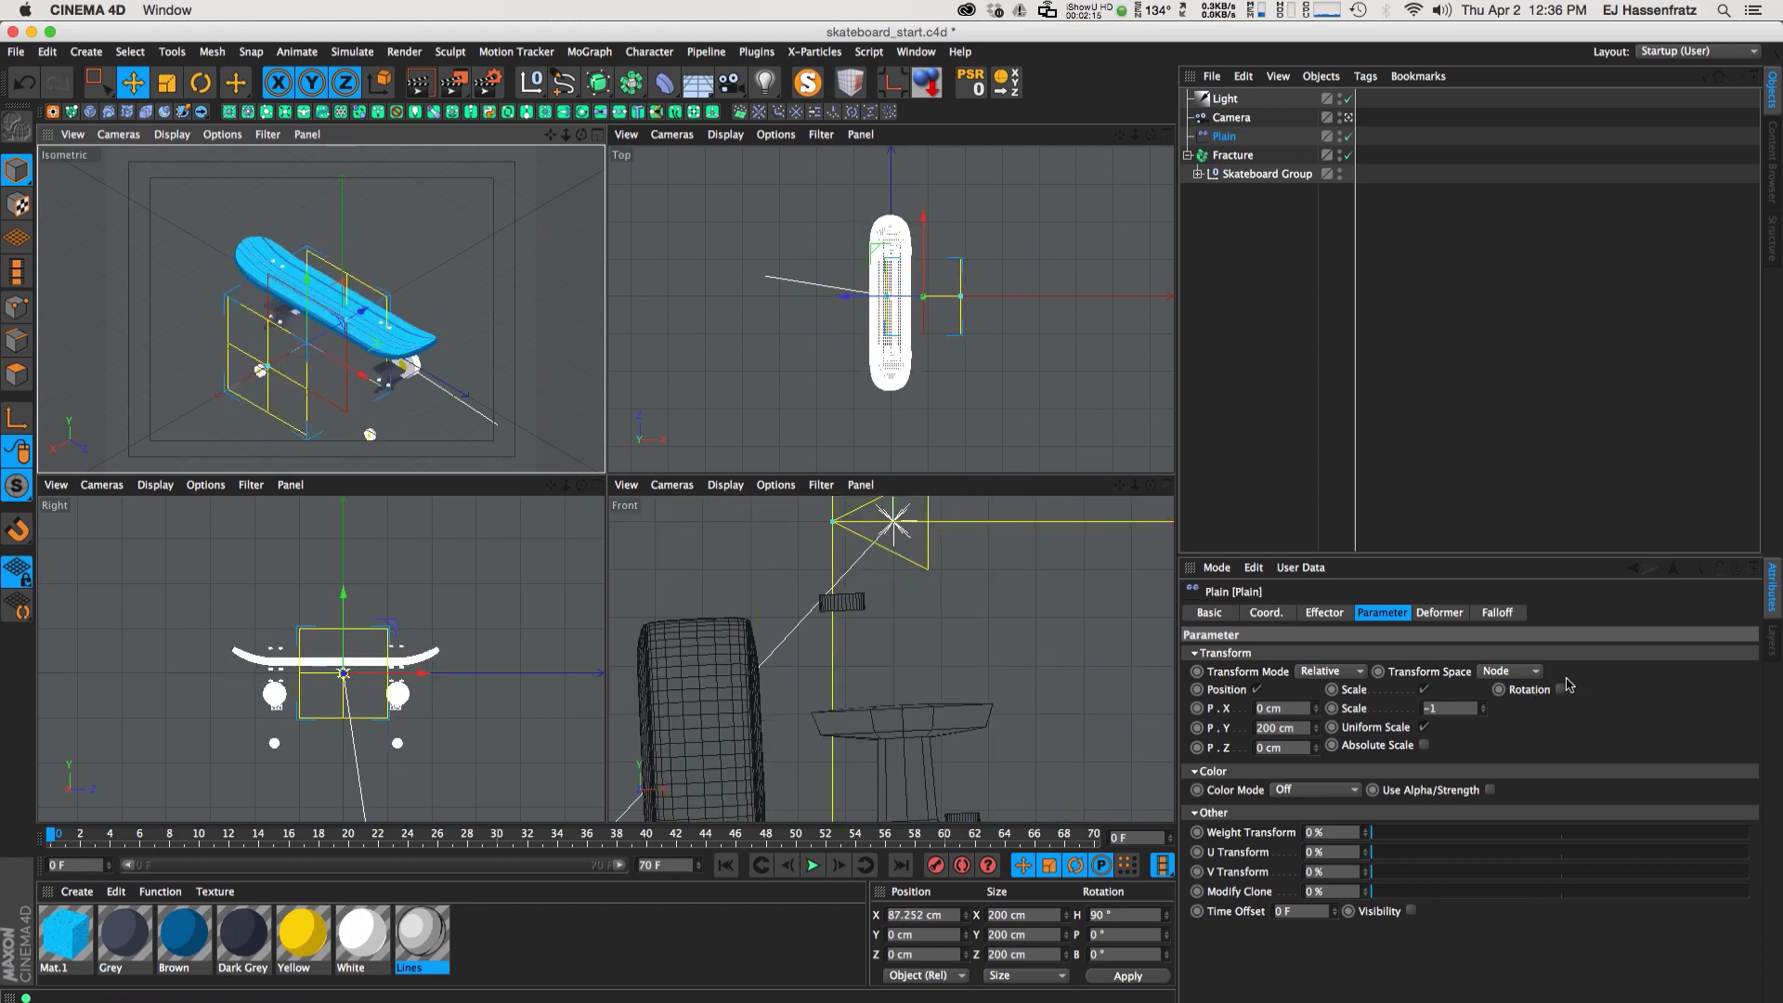
Enable rotation with R.B -60° and slide the effector to X 167.119 cm
click(1561, 689)
drag(1621, 750, 1663, 728)
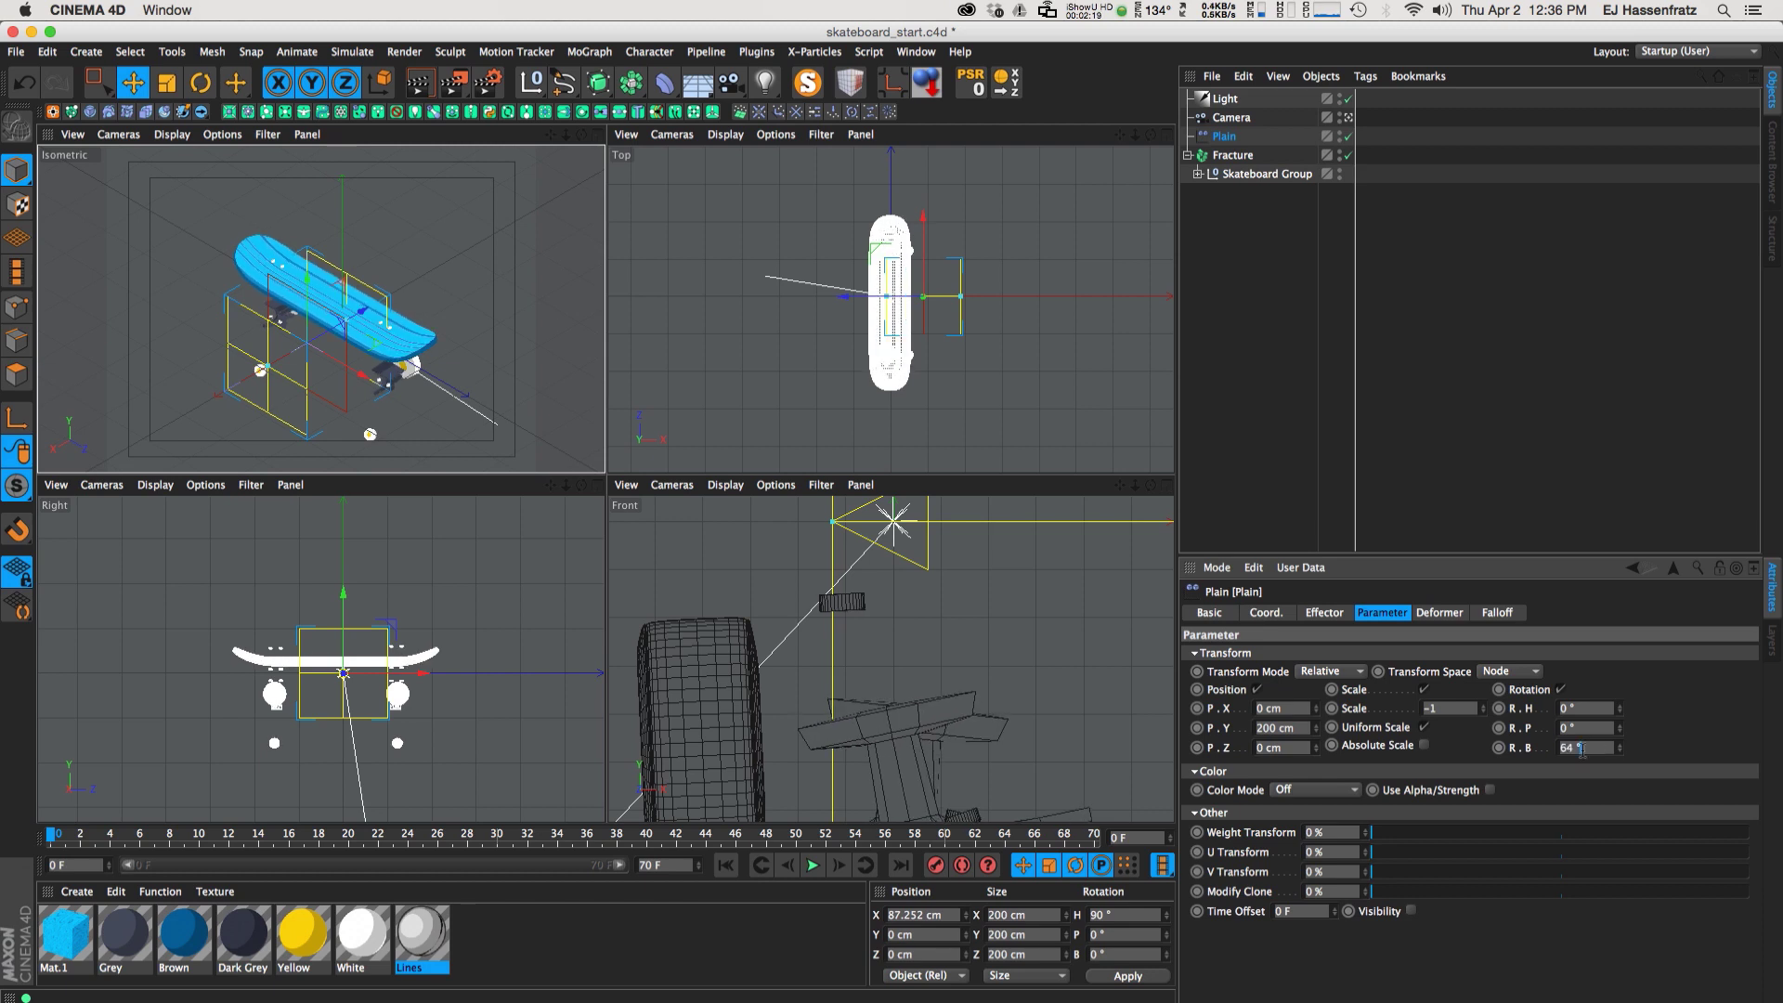
text(0)
key(Return)
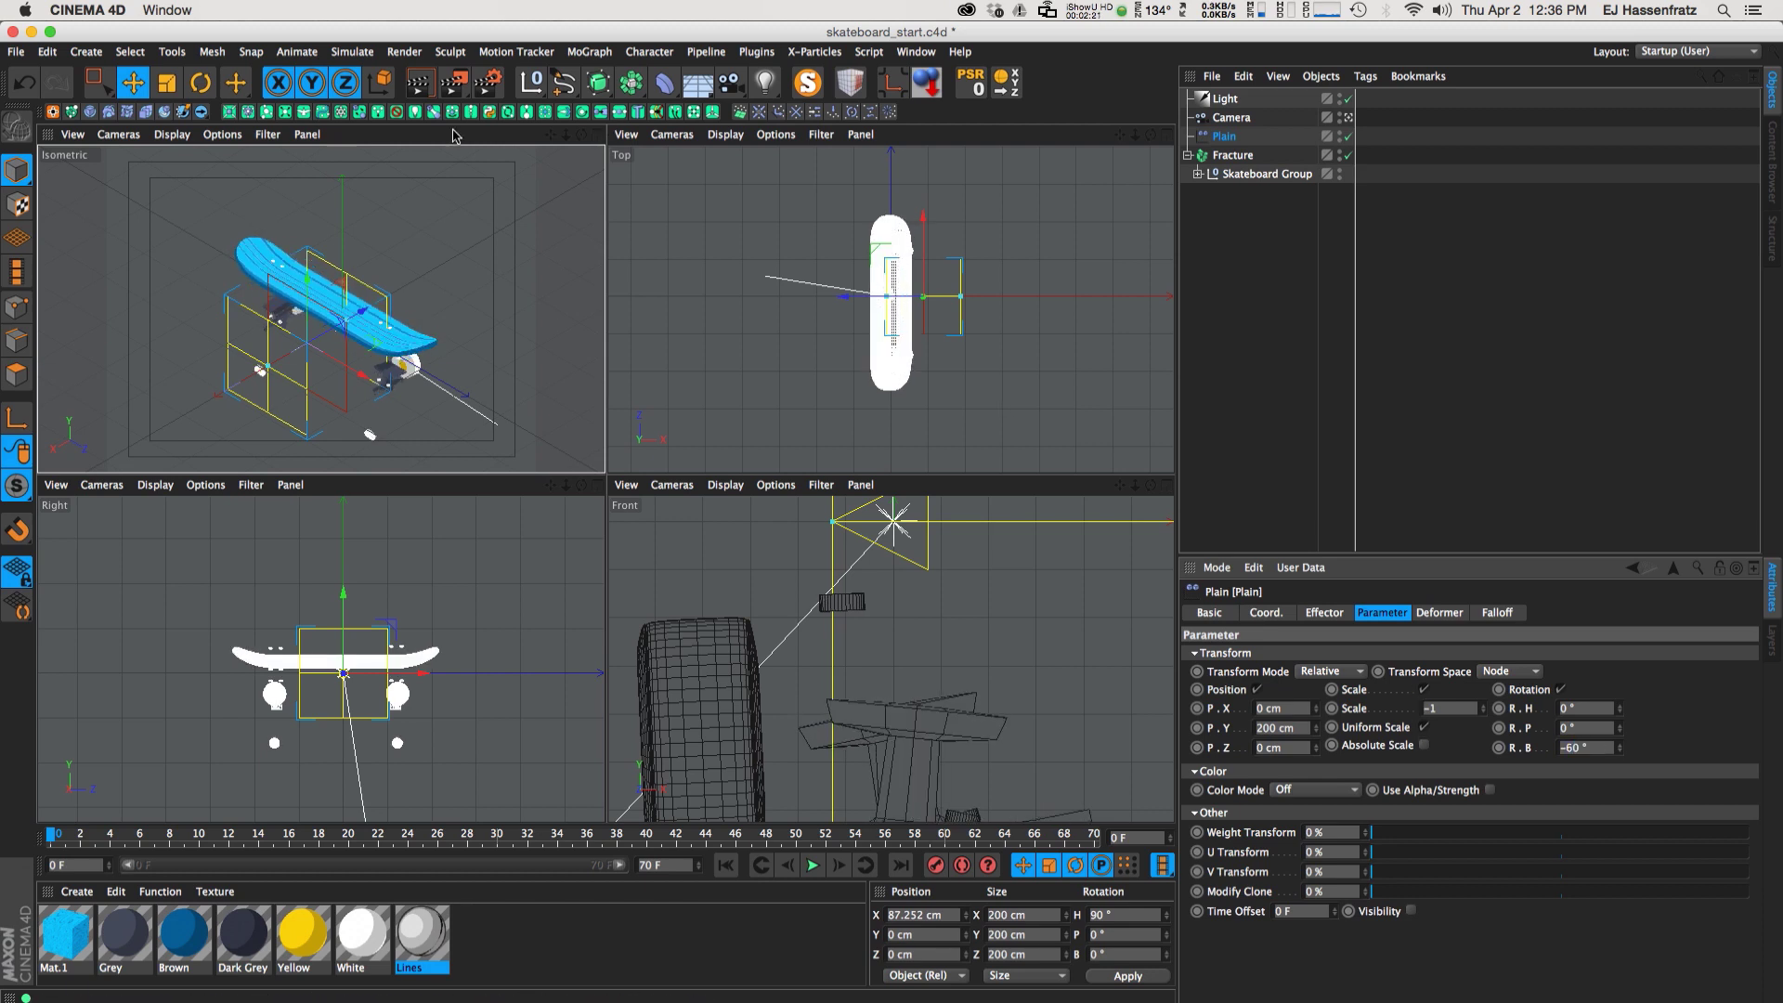
drag(343, 307, 348, 392)
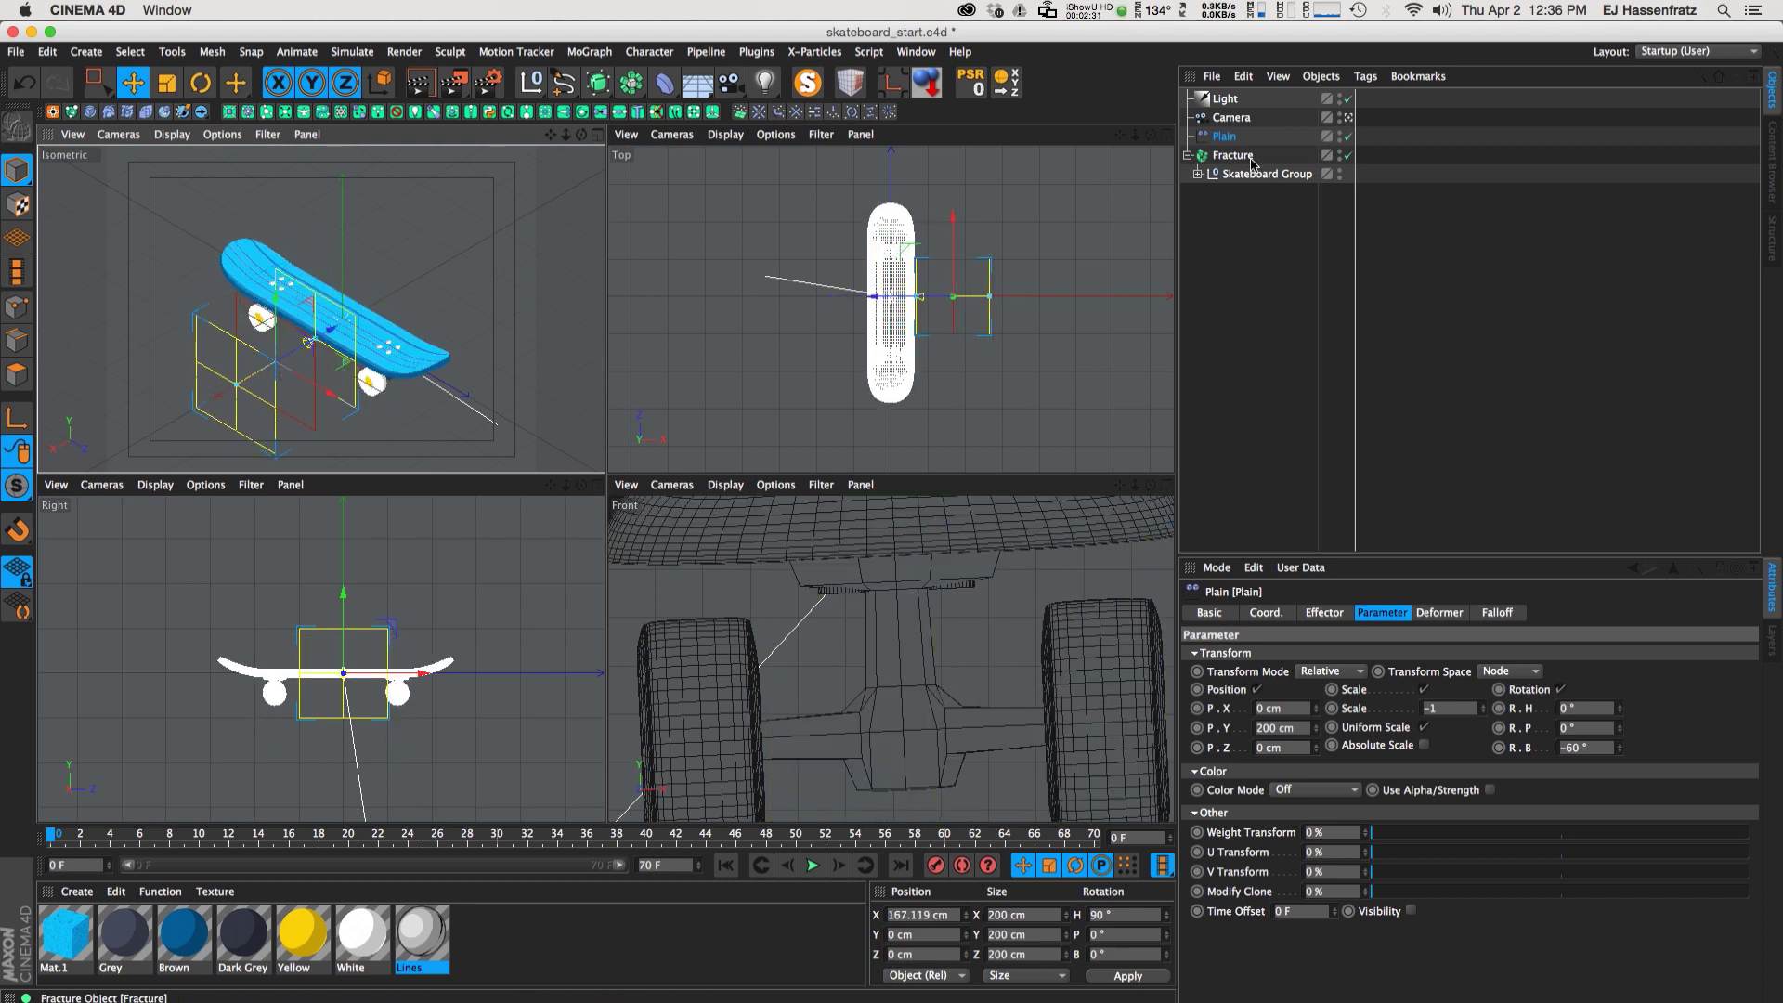
Expand the Skateboard Group, go to frame 40, and move Plain so the board breaks apart
ctrl+click(1198, 174)
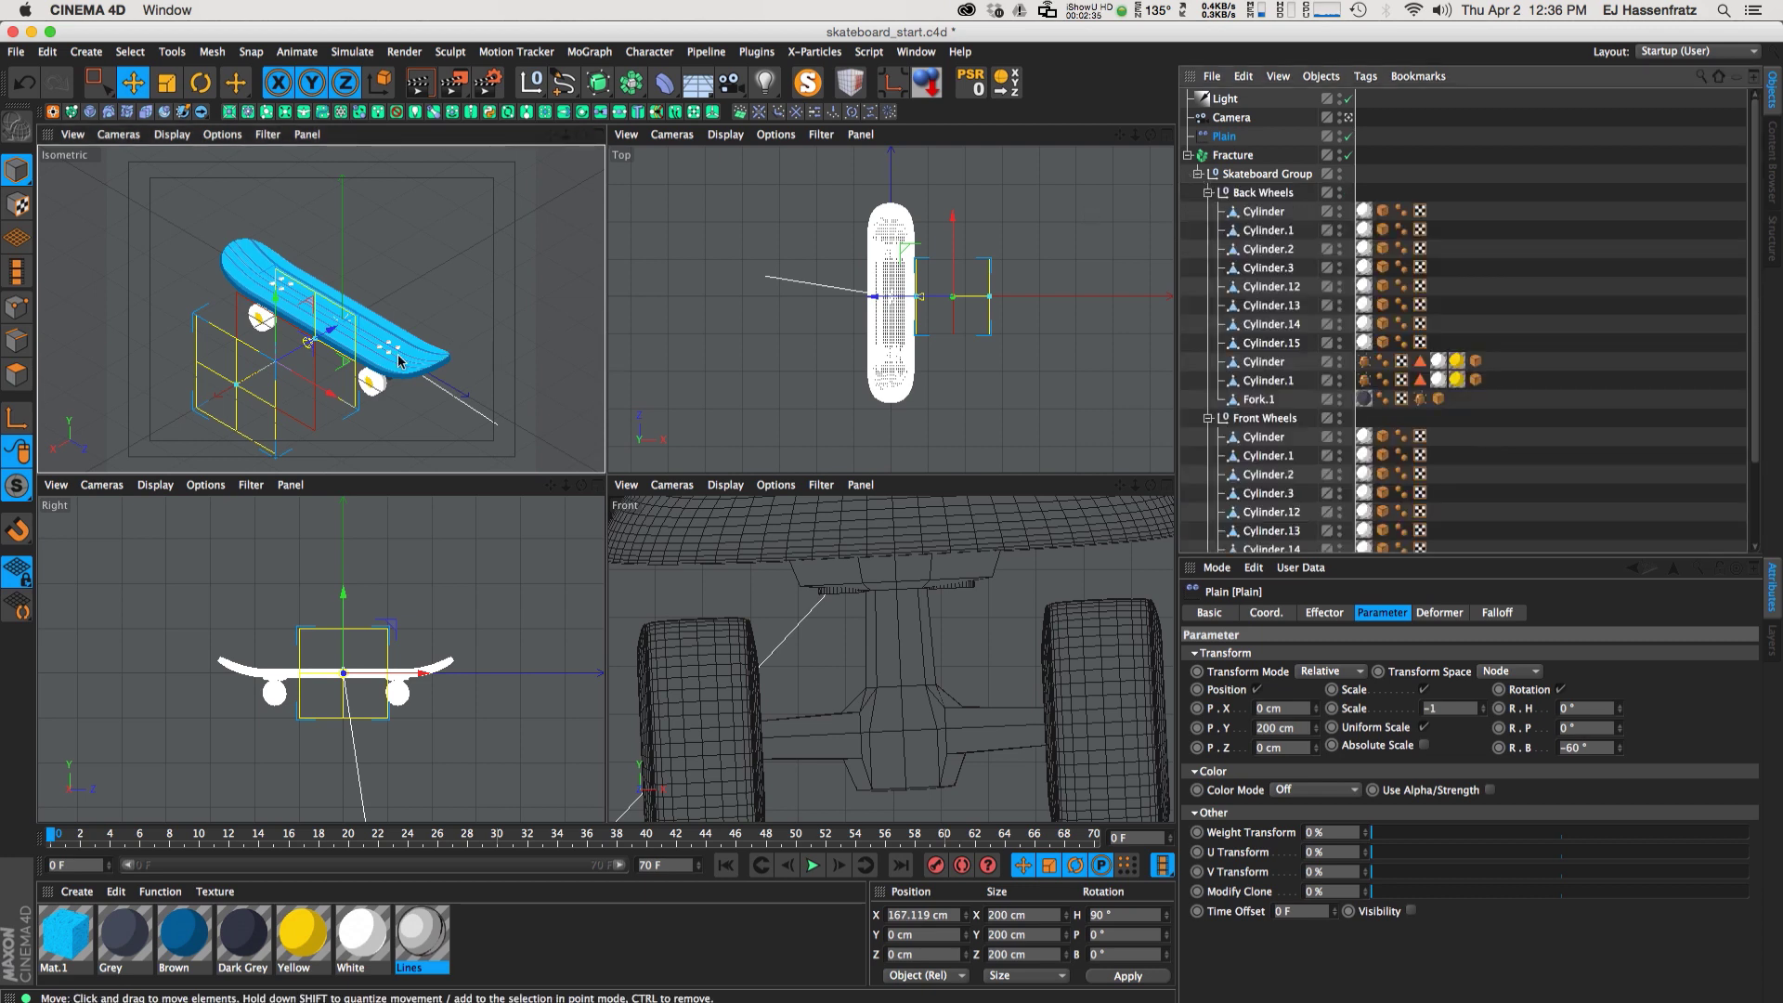
drag(304, 331, 369, 315)
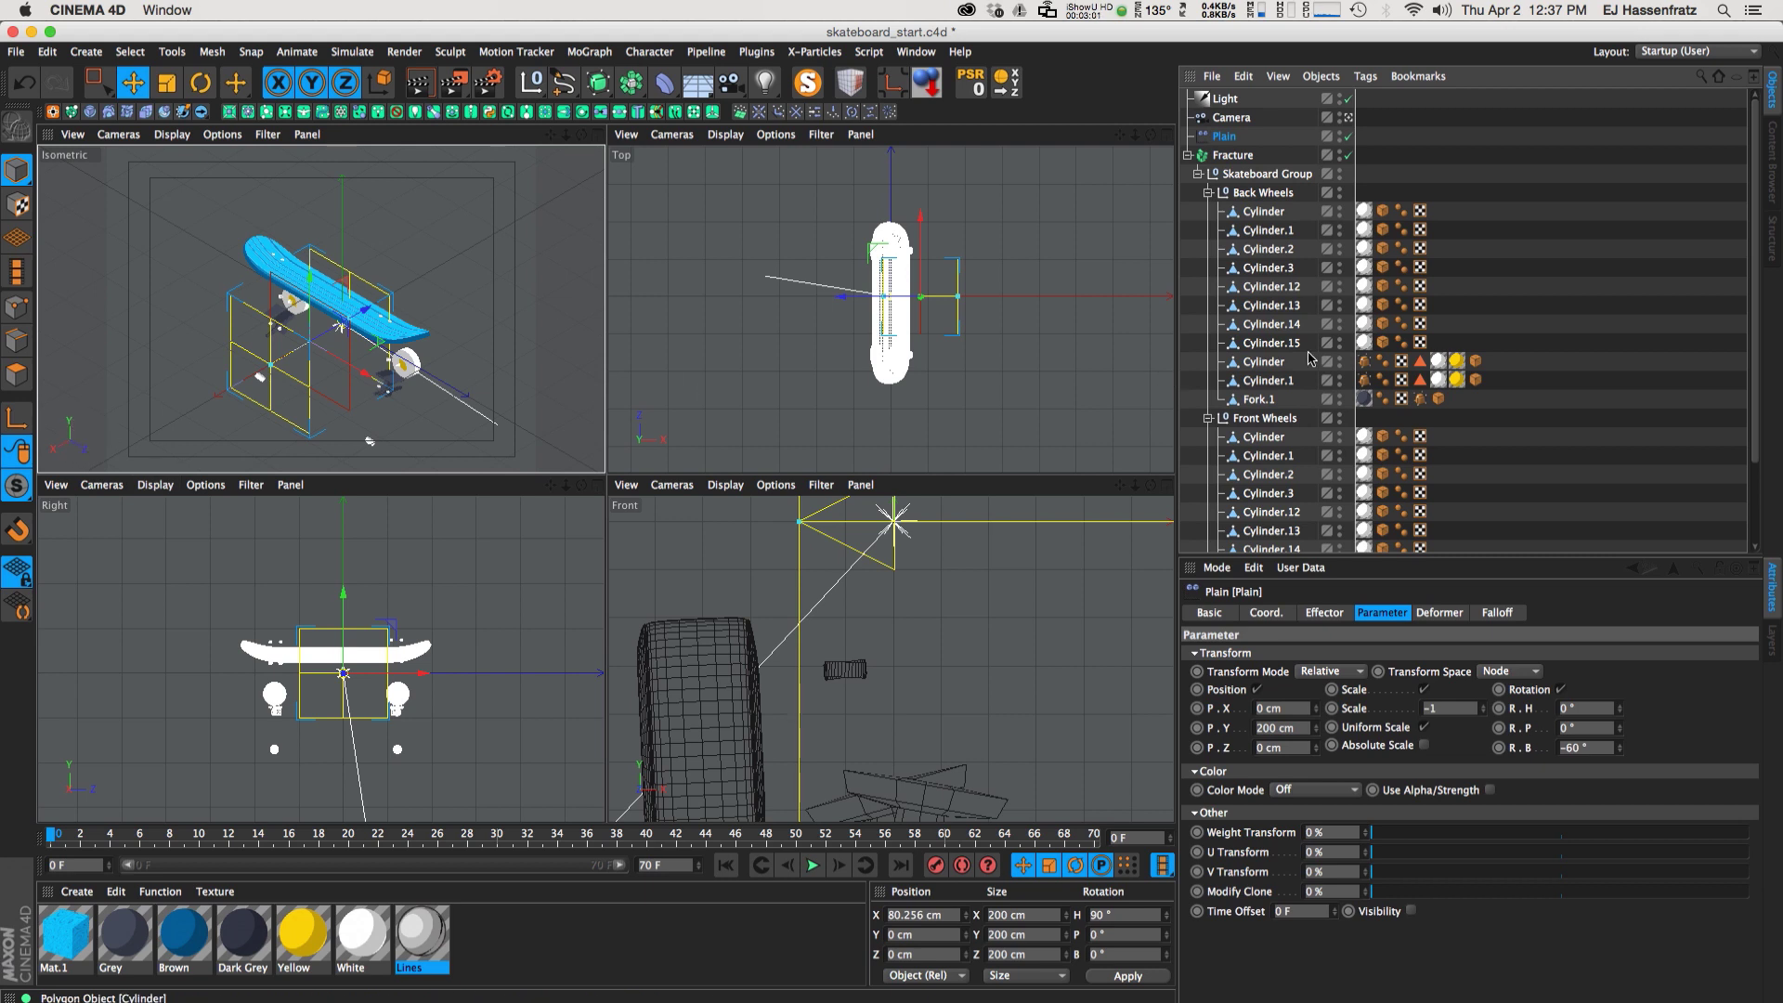
click(1247, 287)
click(1267, 268)
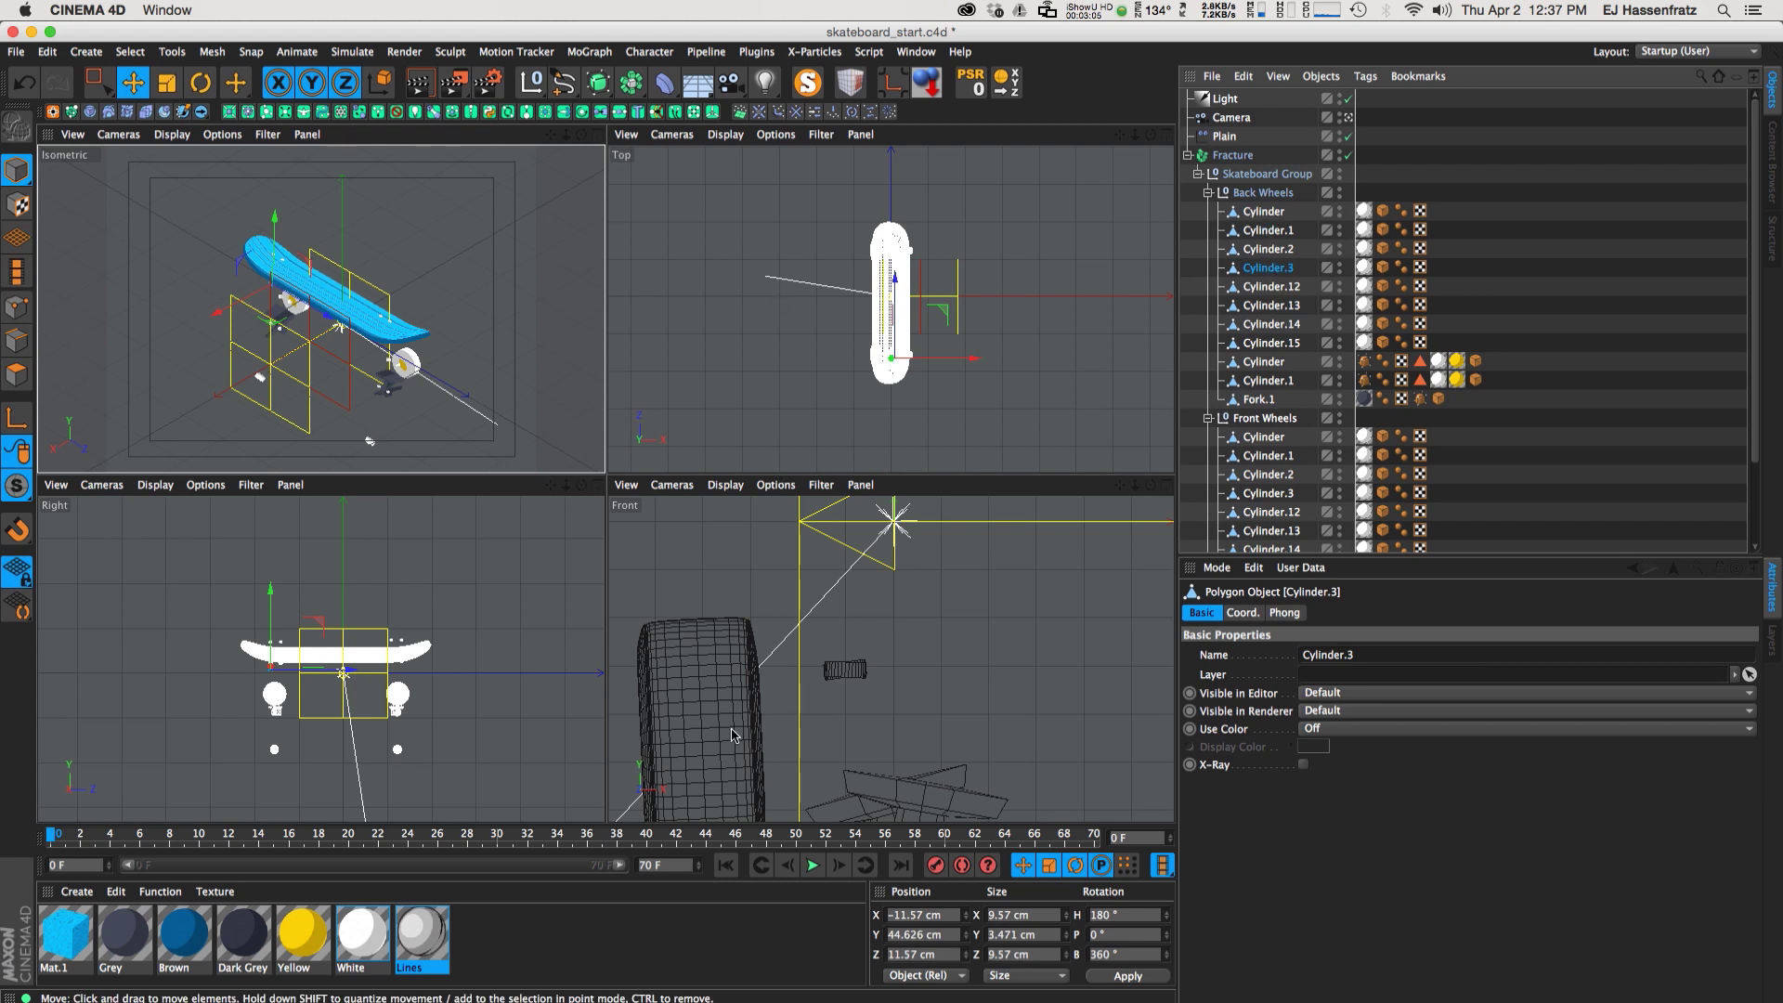
drag(444, 834, 646, 833)
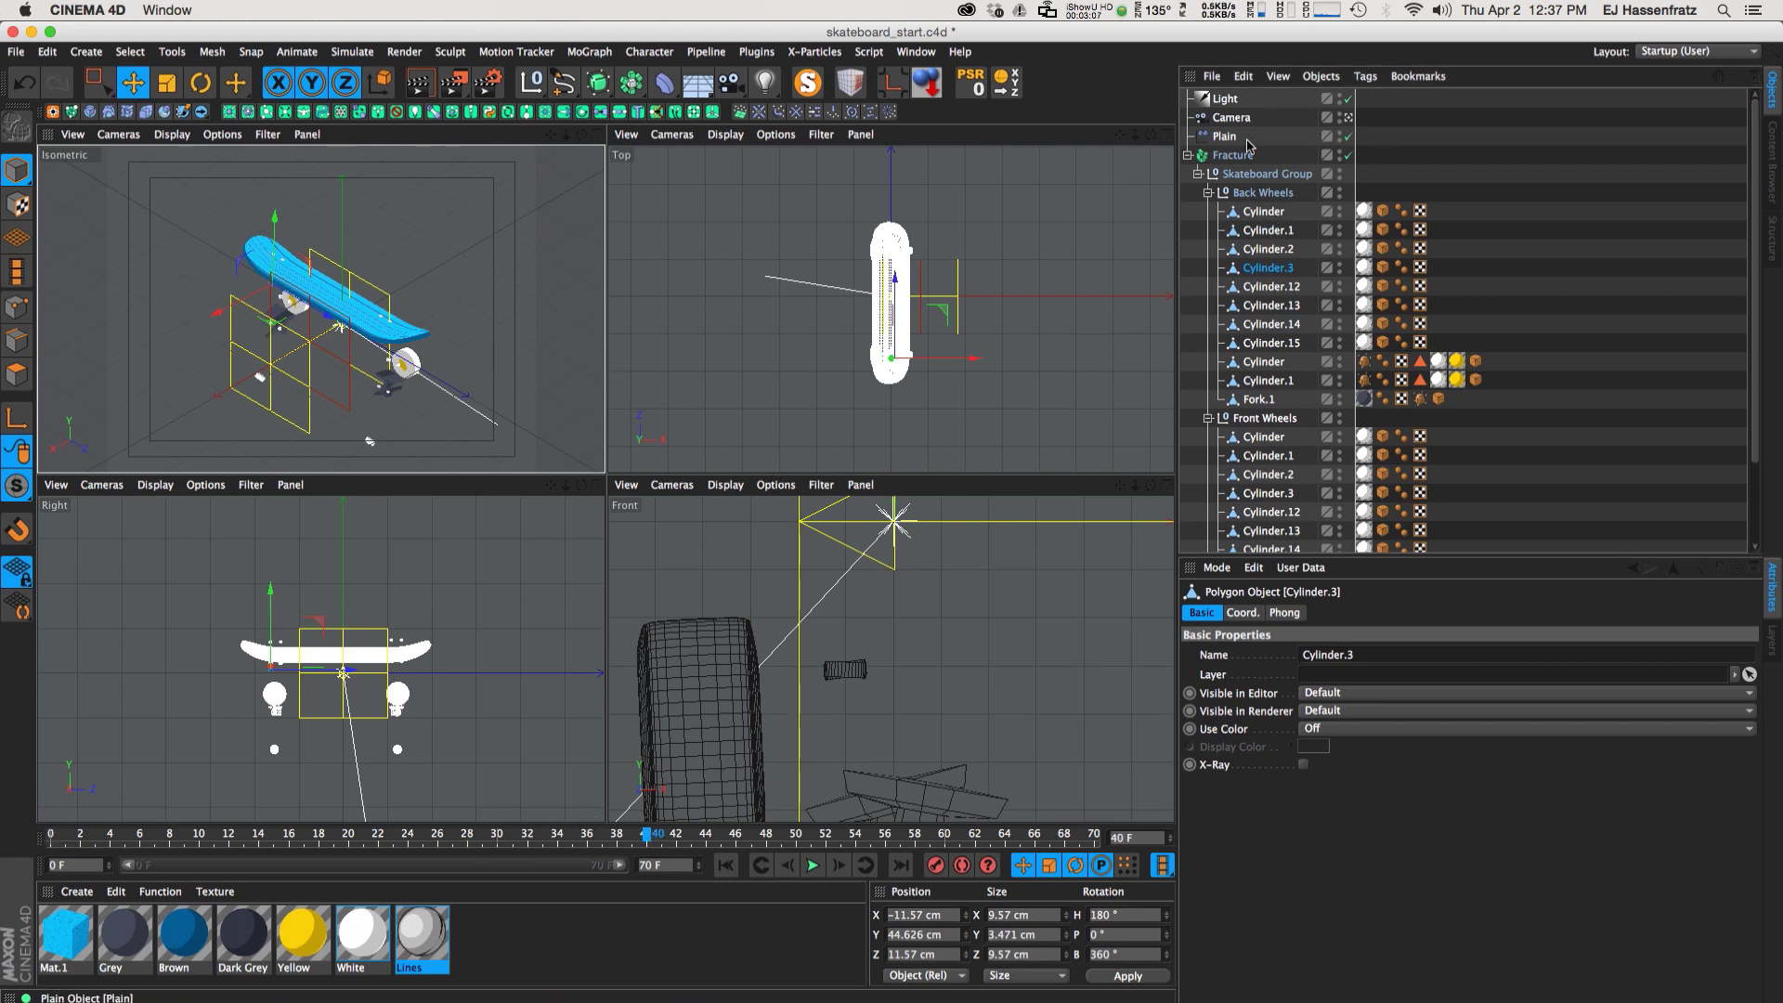
click(360, 344)
drag(362, 319, 321, 318)
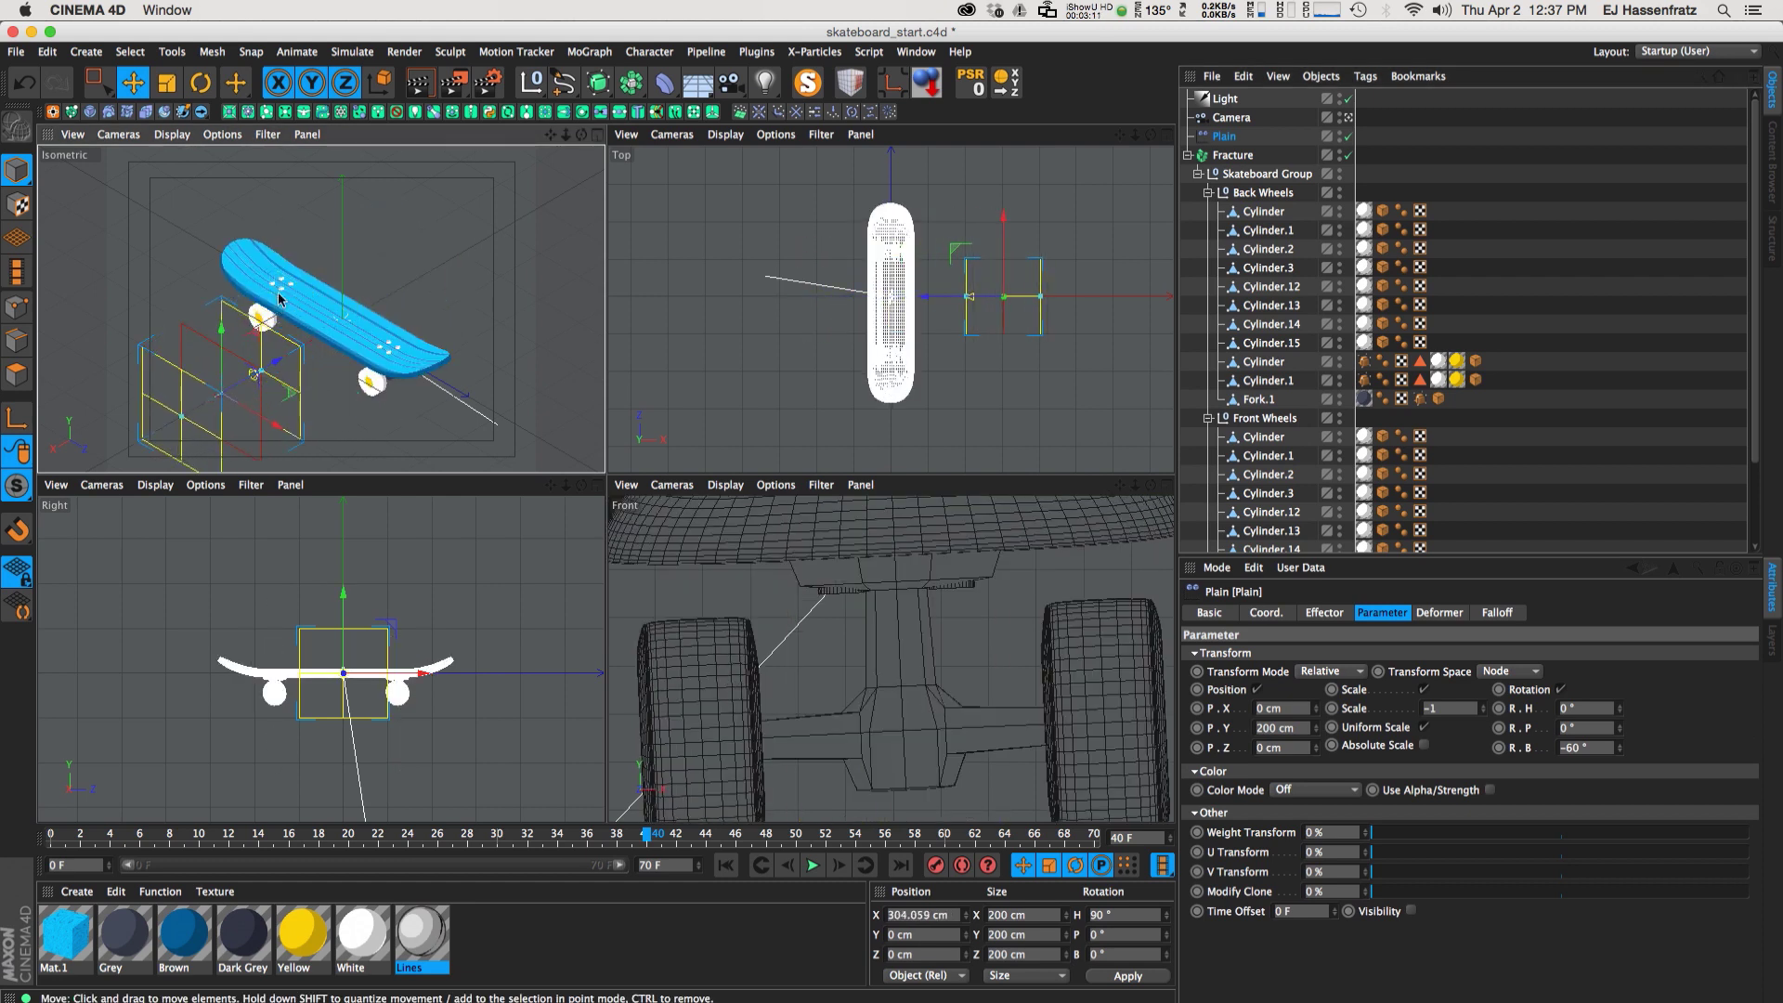
Select Back Wheels cylinders Cylinder–Cylinder.3 and Cylinder.12–.15, then move Plain to X 48.674 cm
click(279, 289)
click(1264, 212)
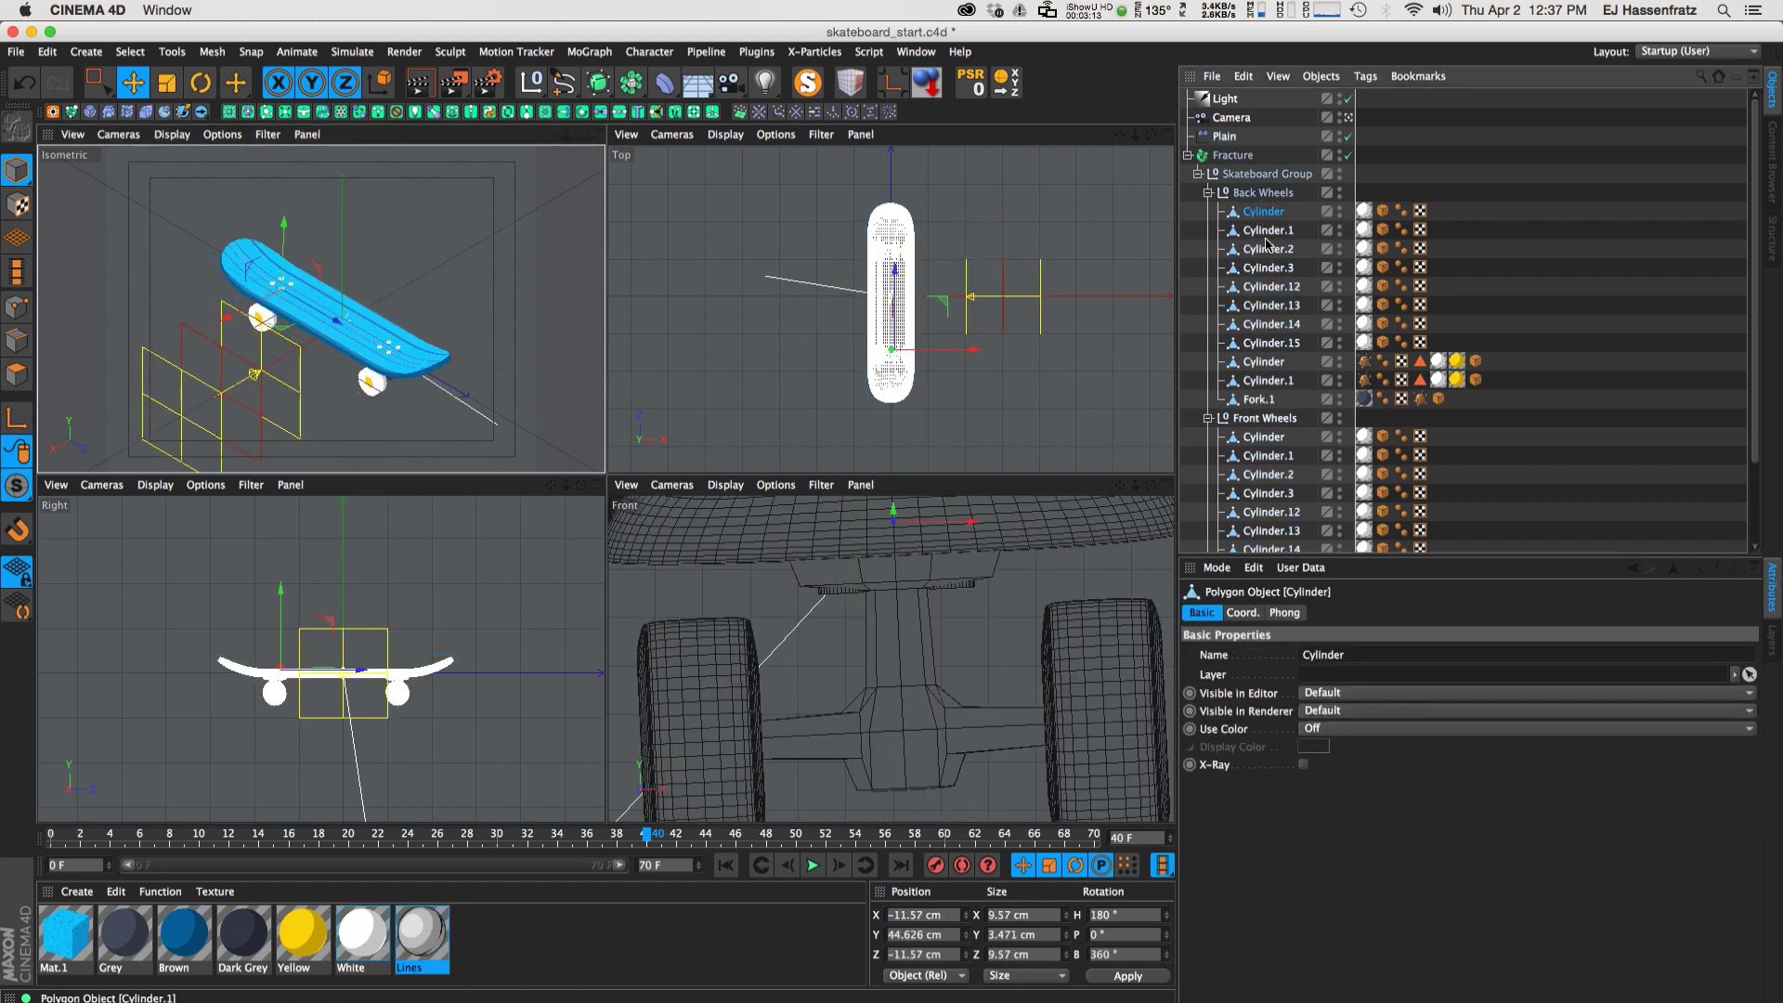
shift+click(1269, 267)
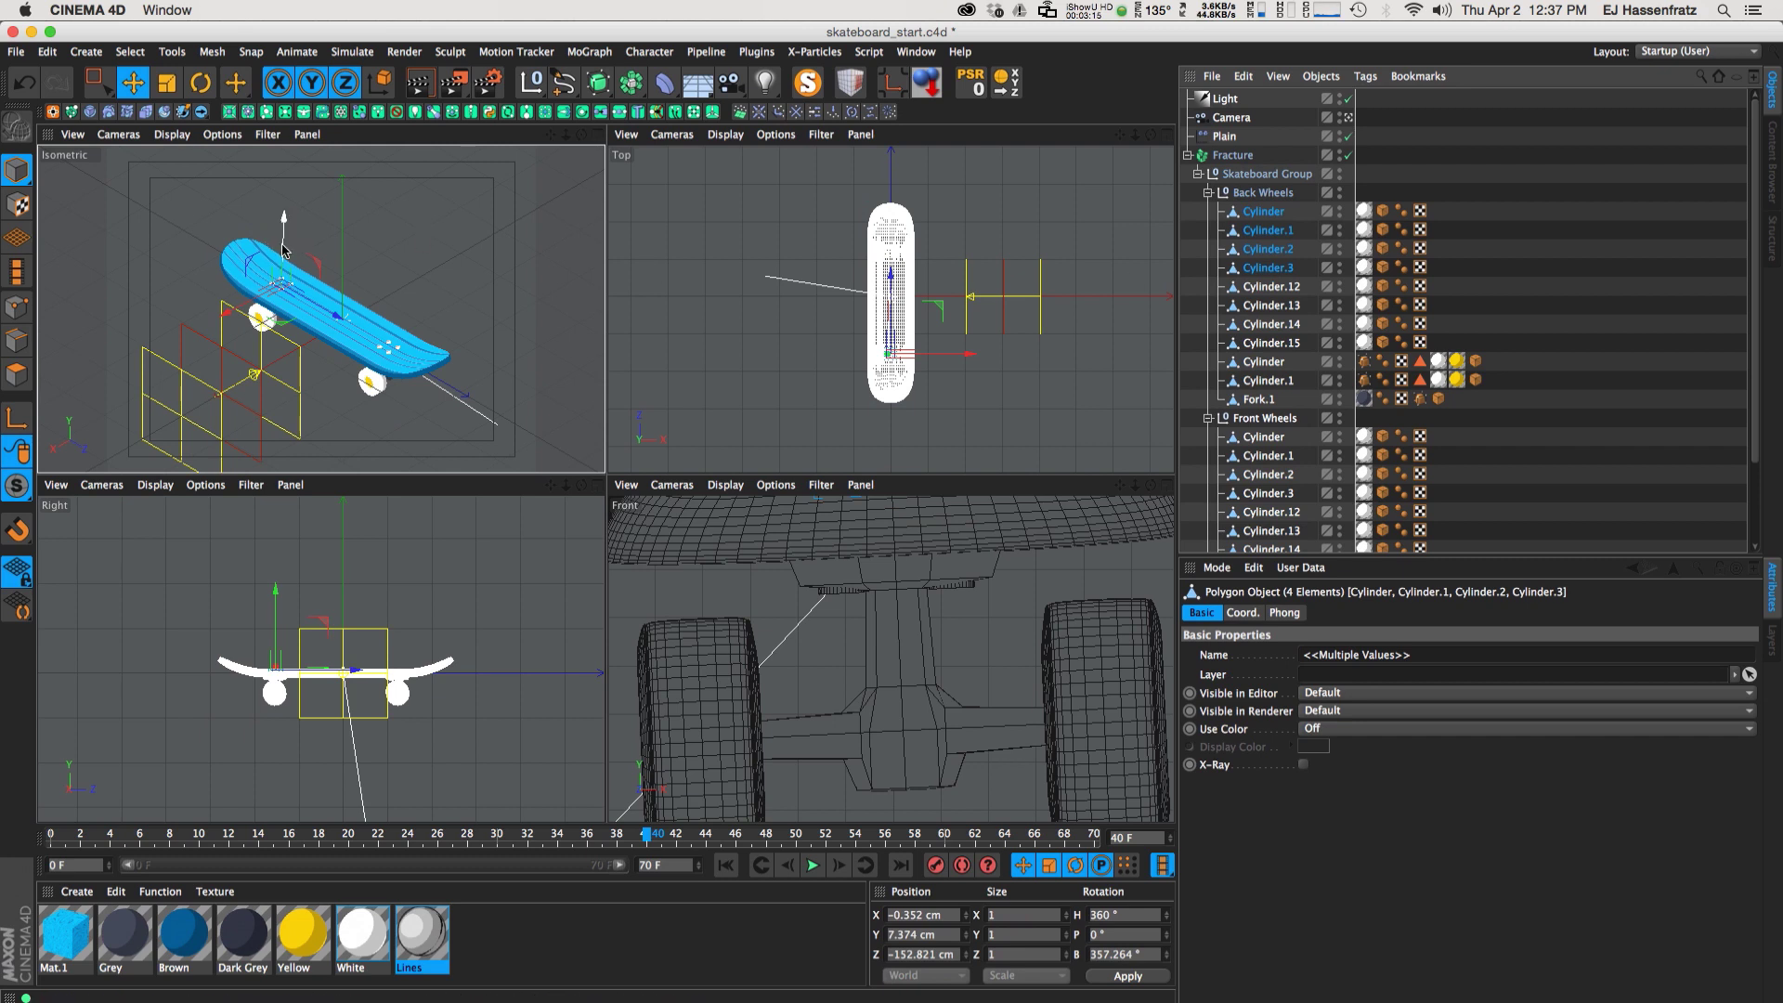
click(1289, 288)
shift+click(1285, 344)
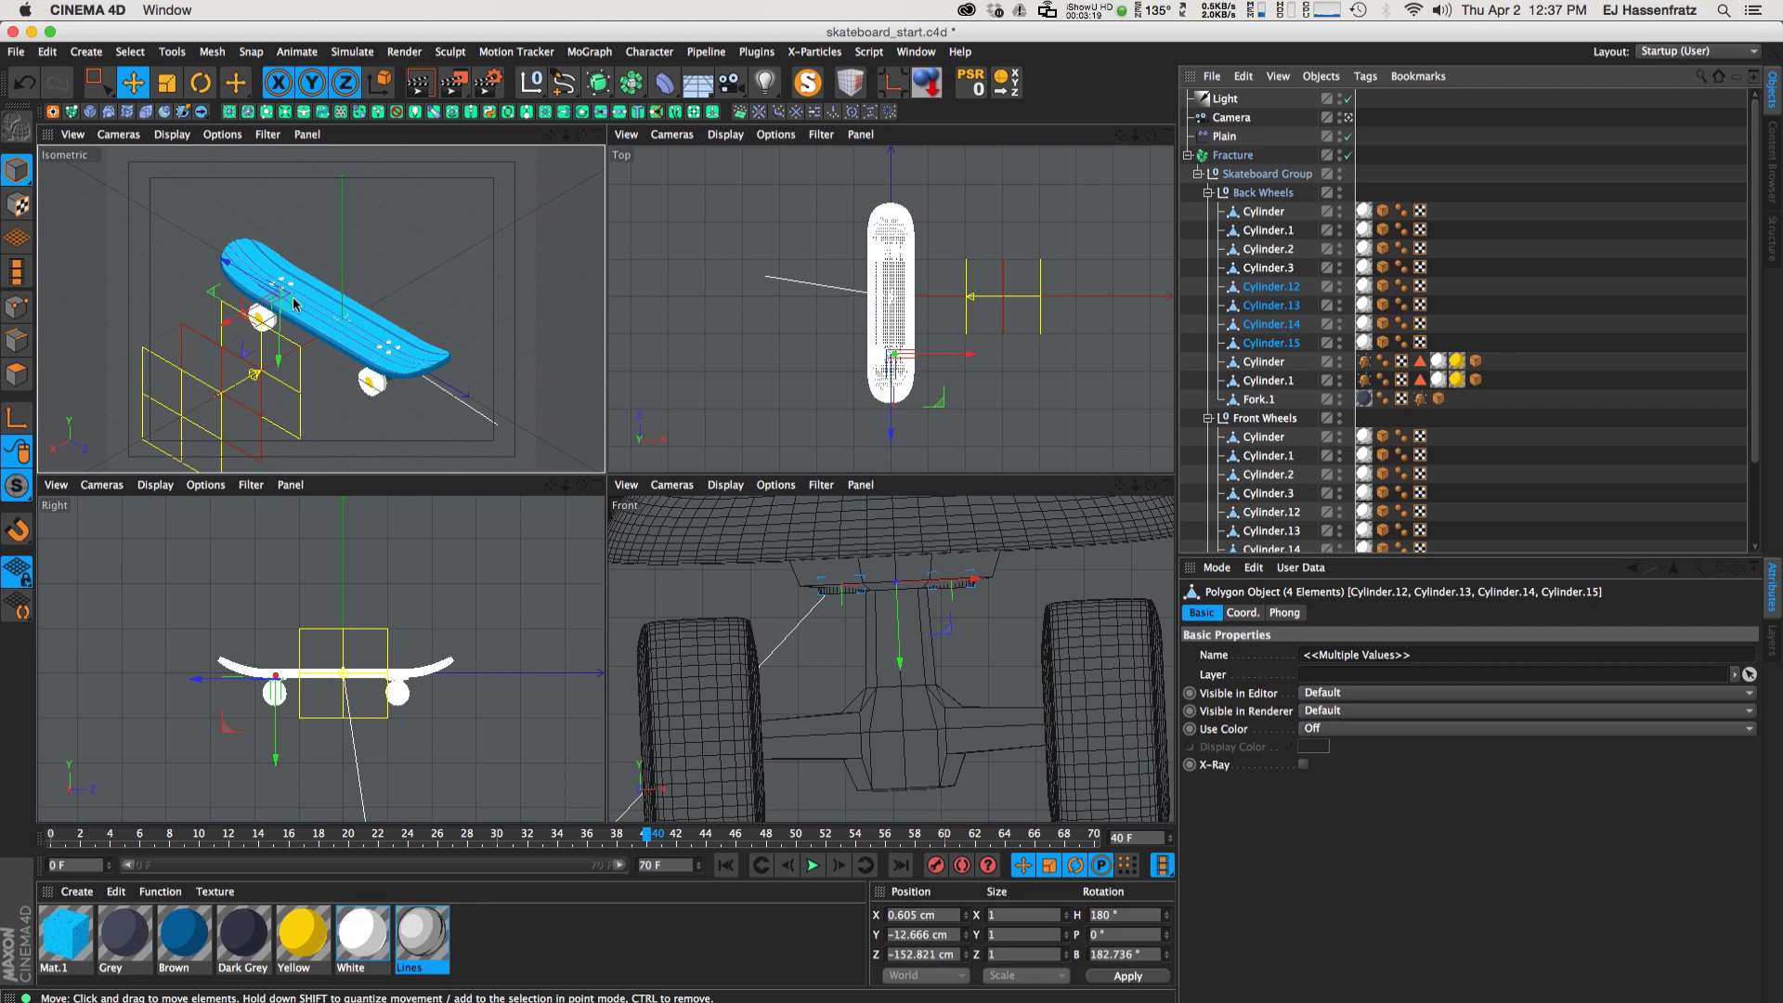
scroll(307, 698, up, 5)
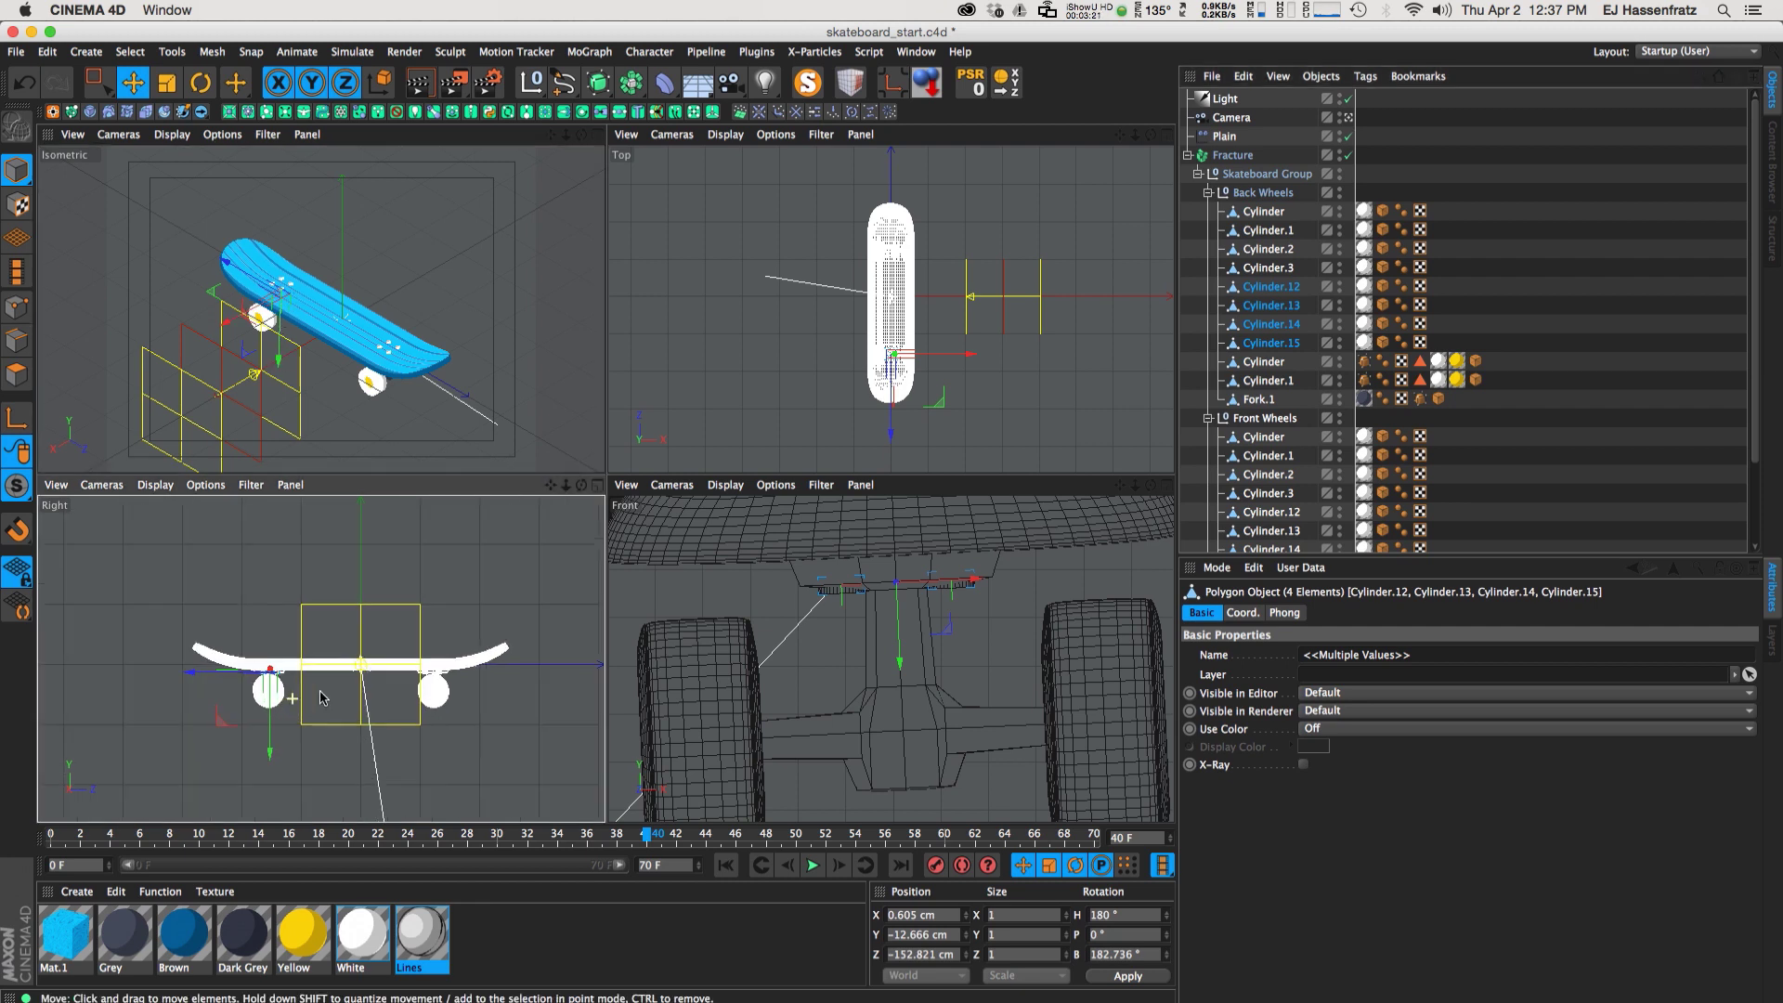
scroll(269, 655, up, 4)
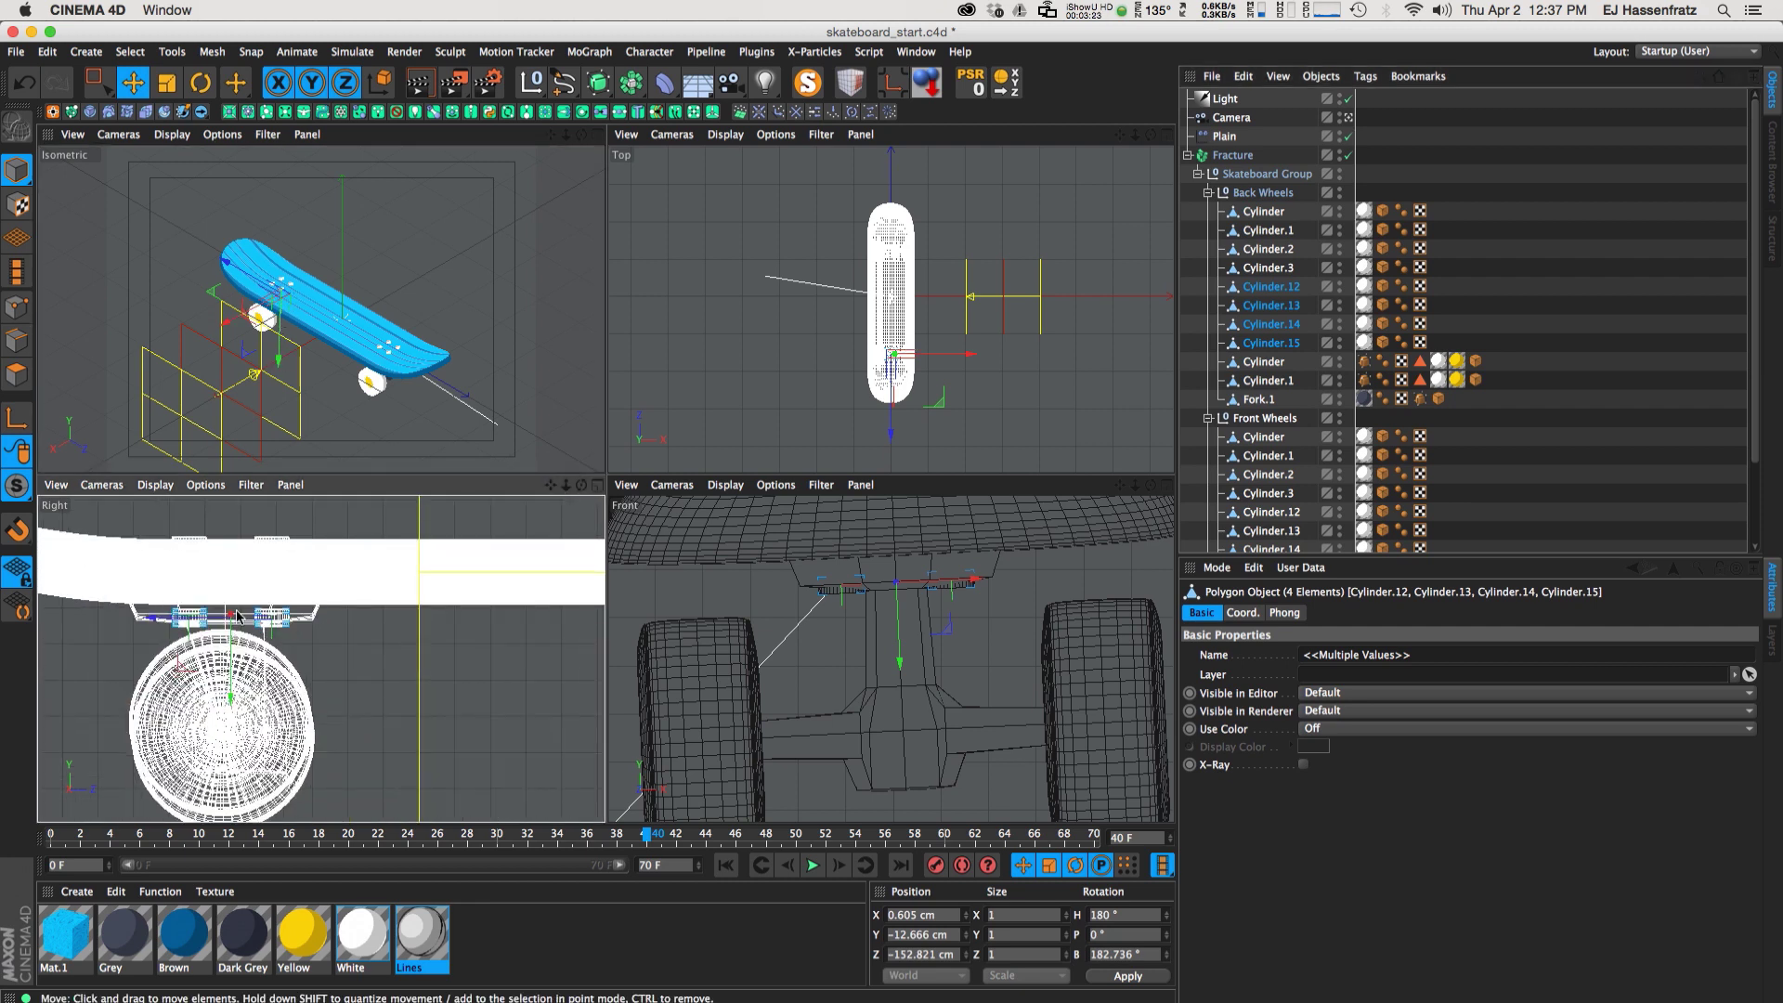
scroll(228, 650, down, 6)
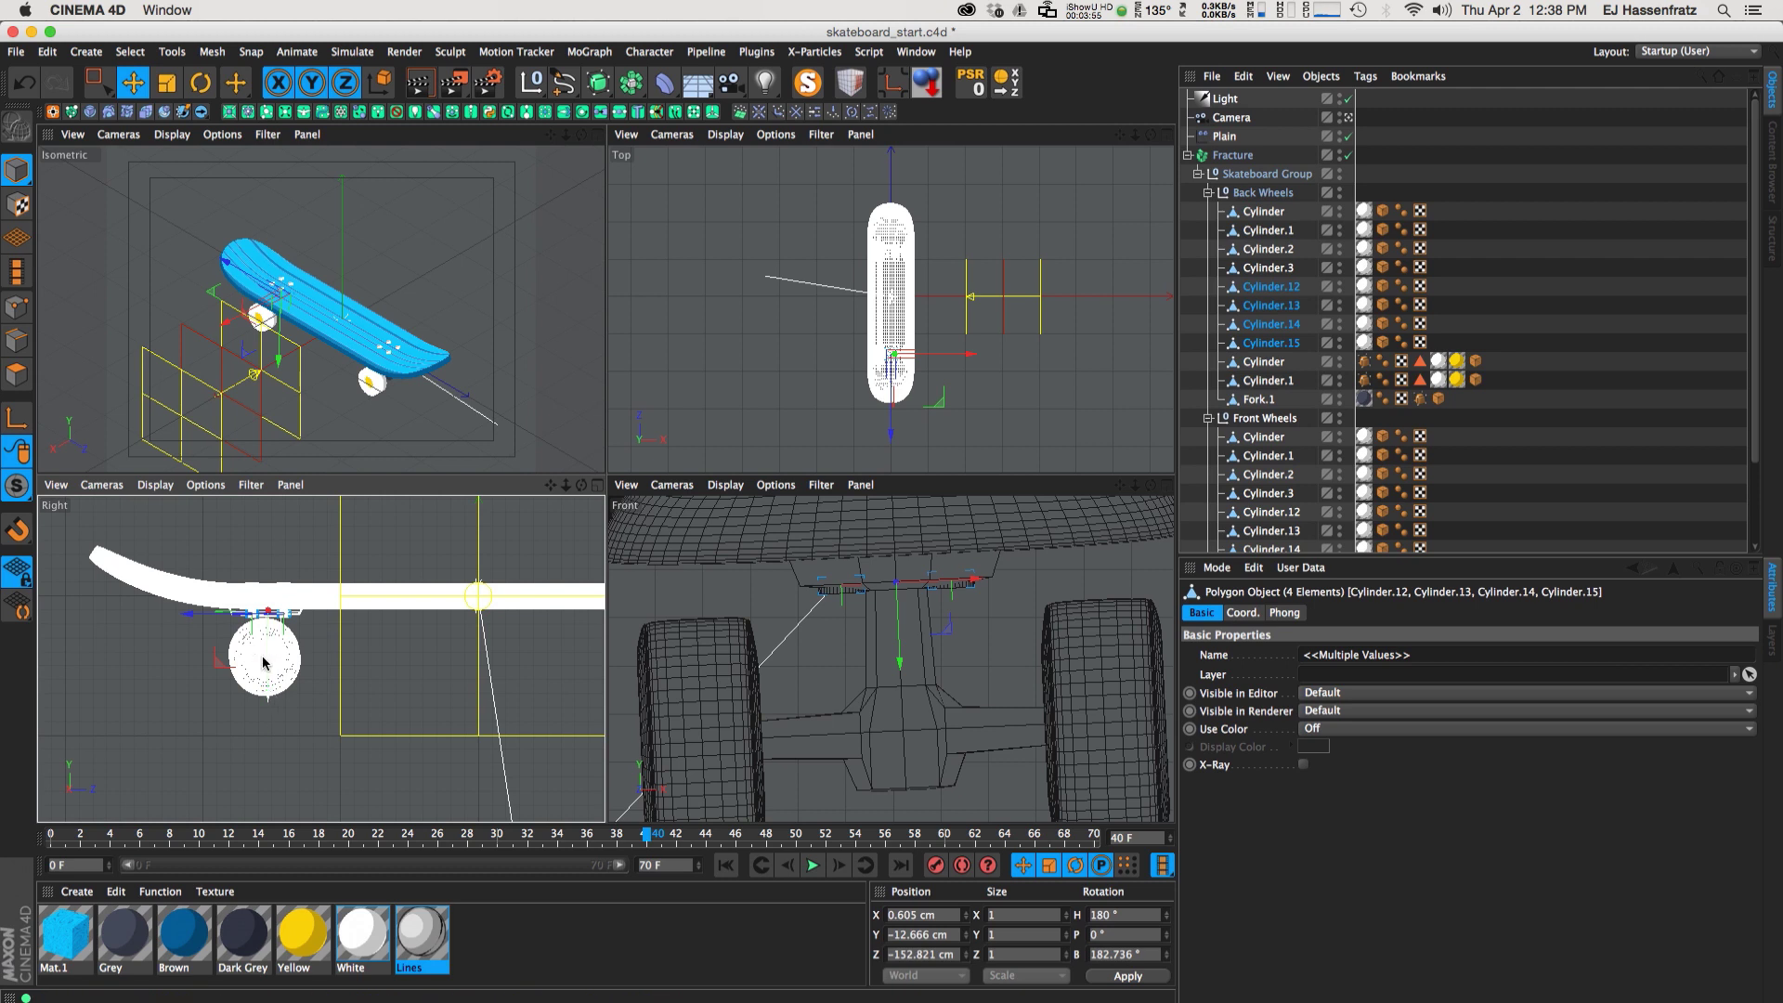
click(1224, 135)
drag(243, 388, 353, 321)
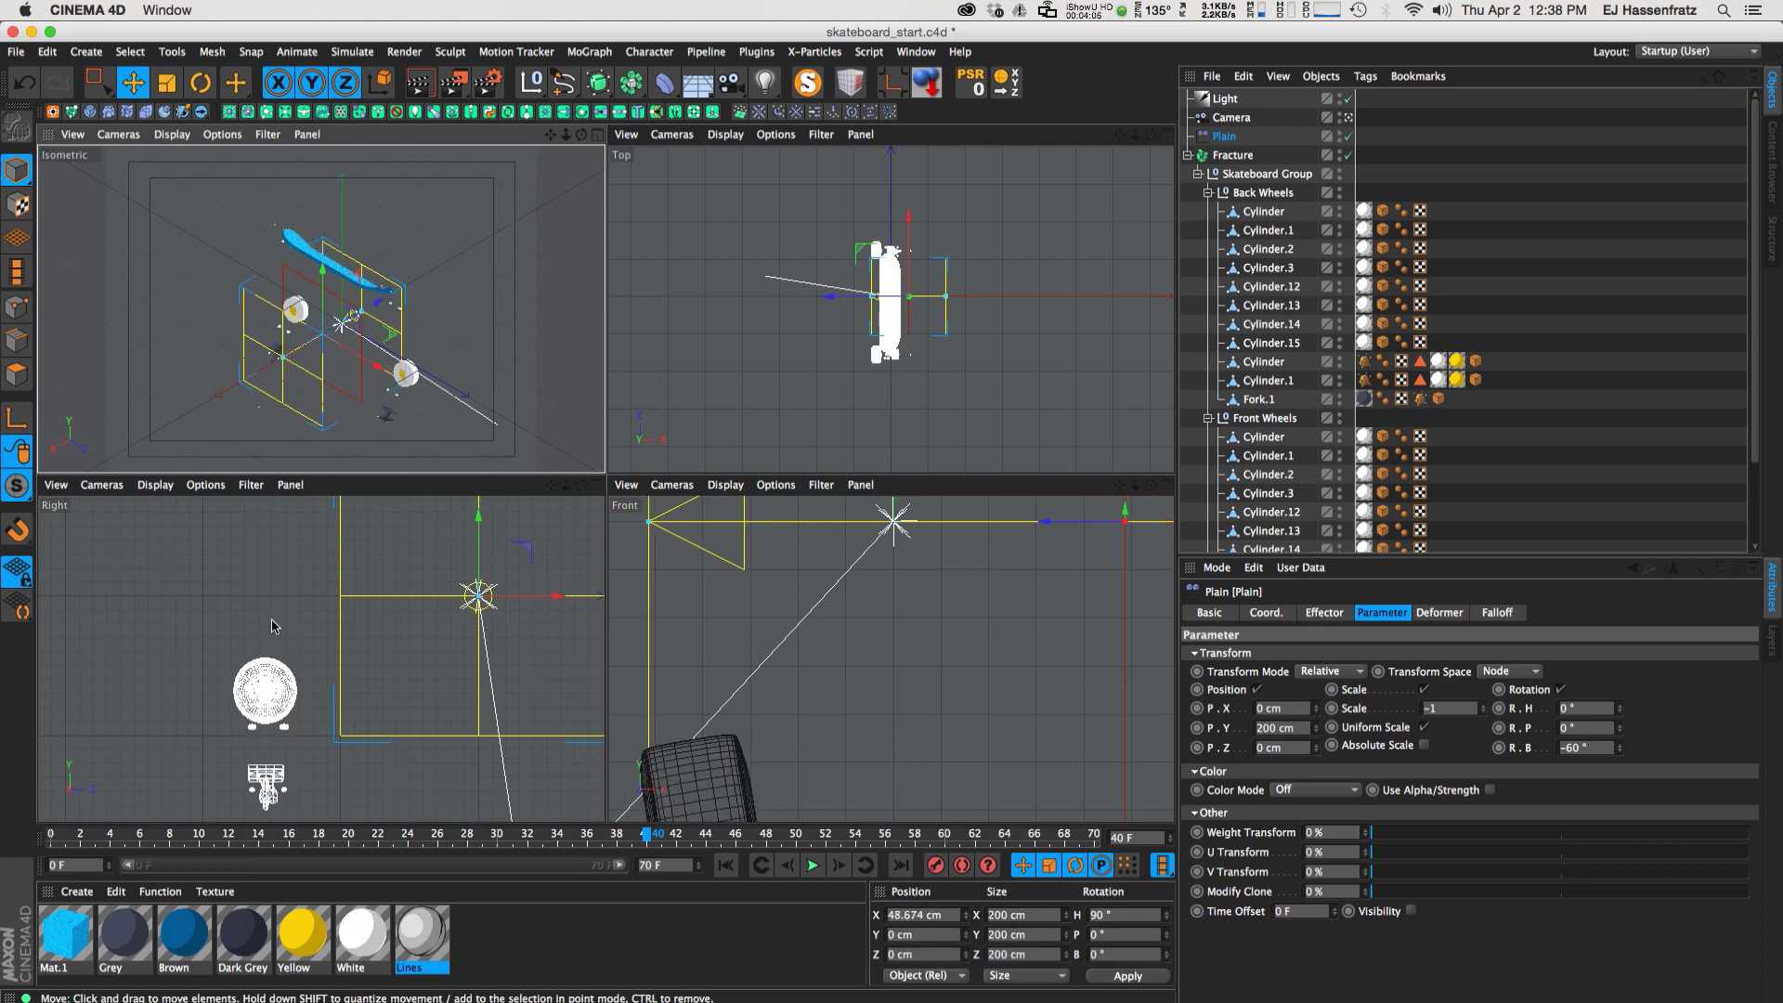
Reselect the Plain effector and move it to reassemble the skateboard
click(268, 710)
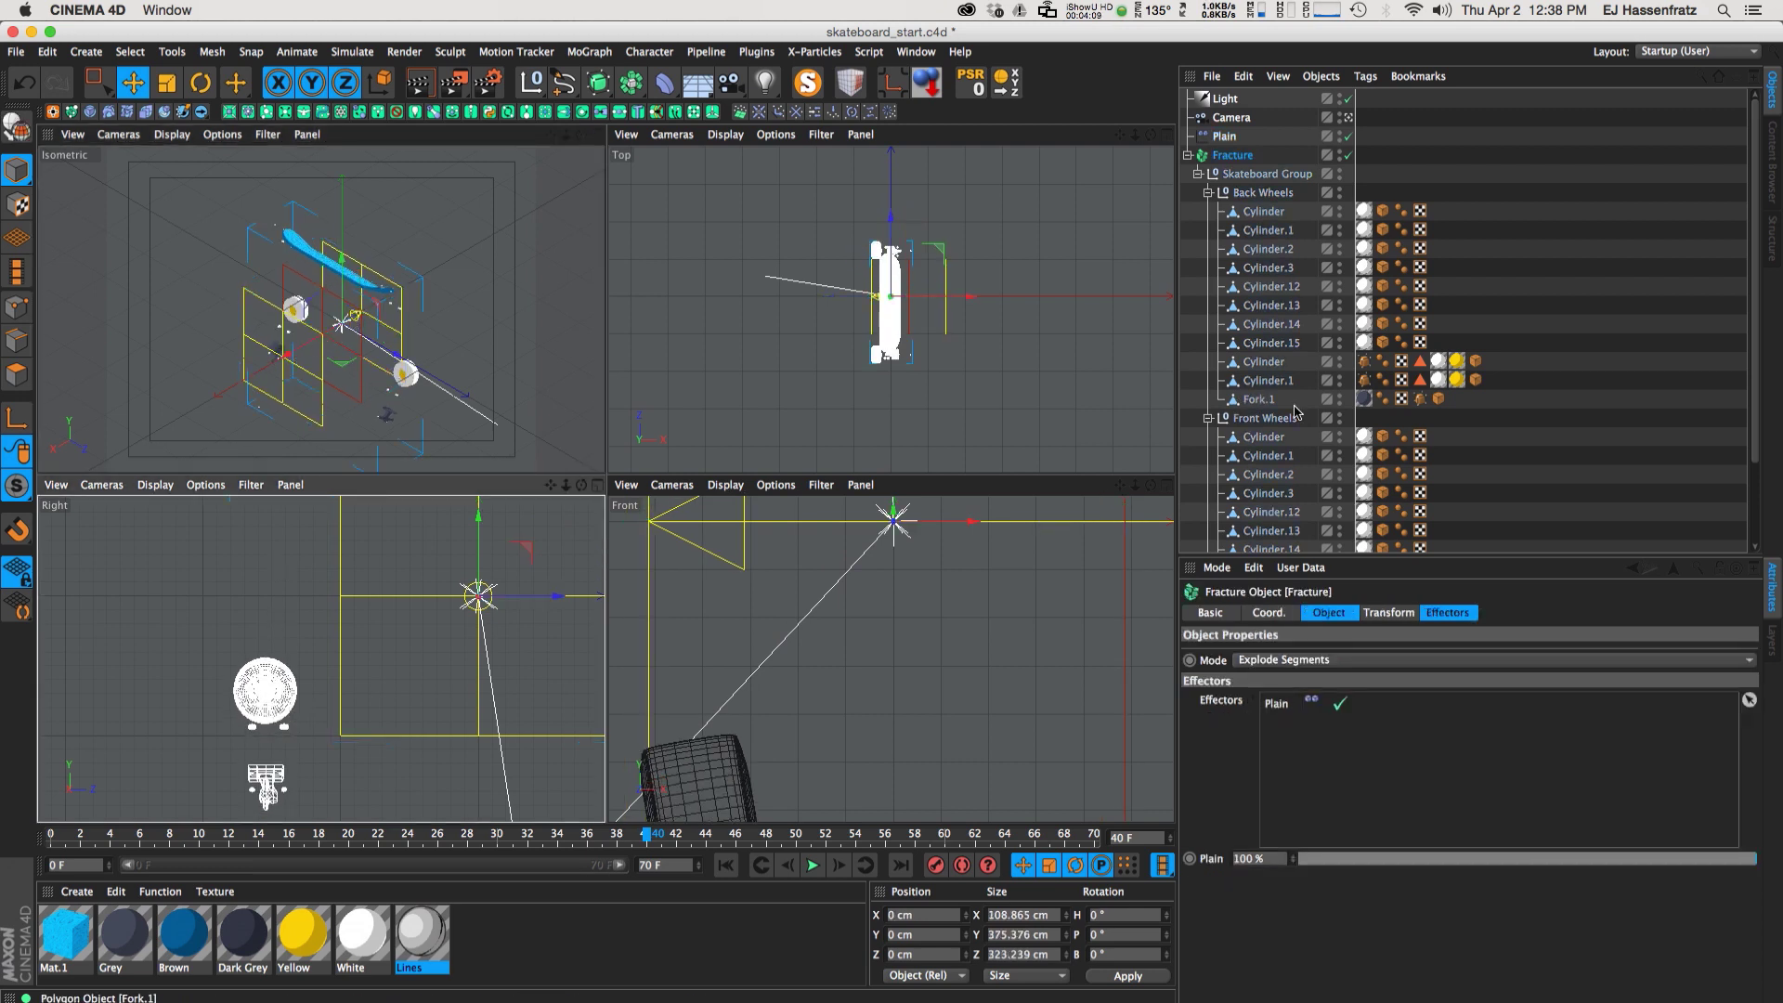
click(275, 714)
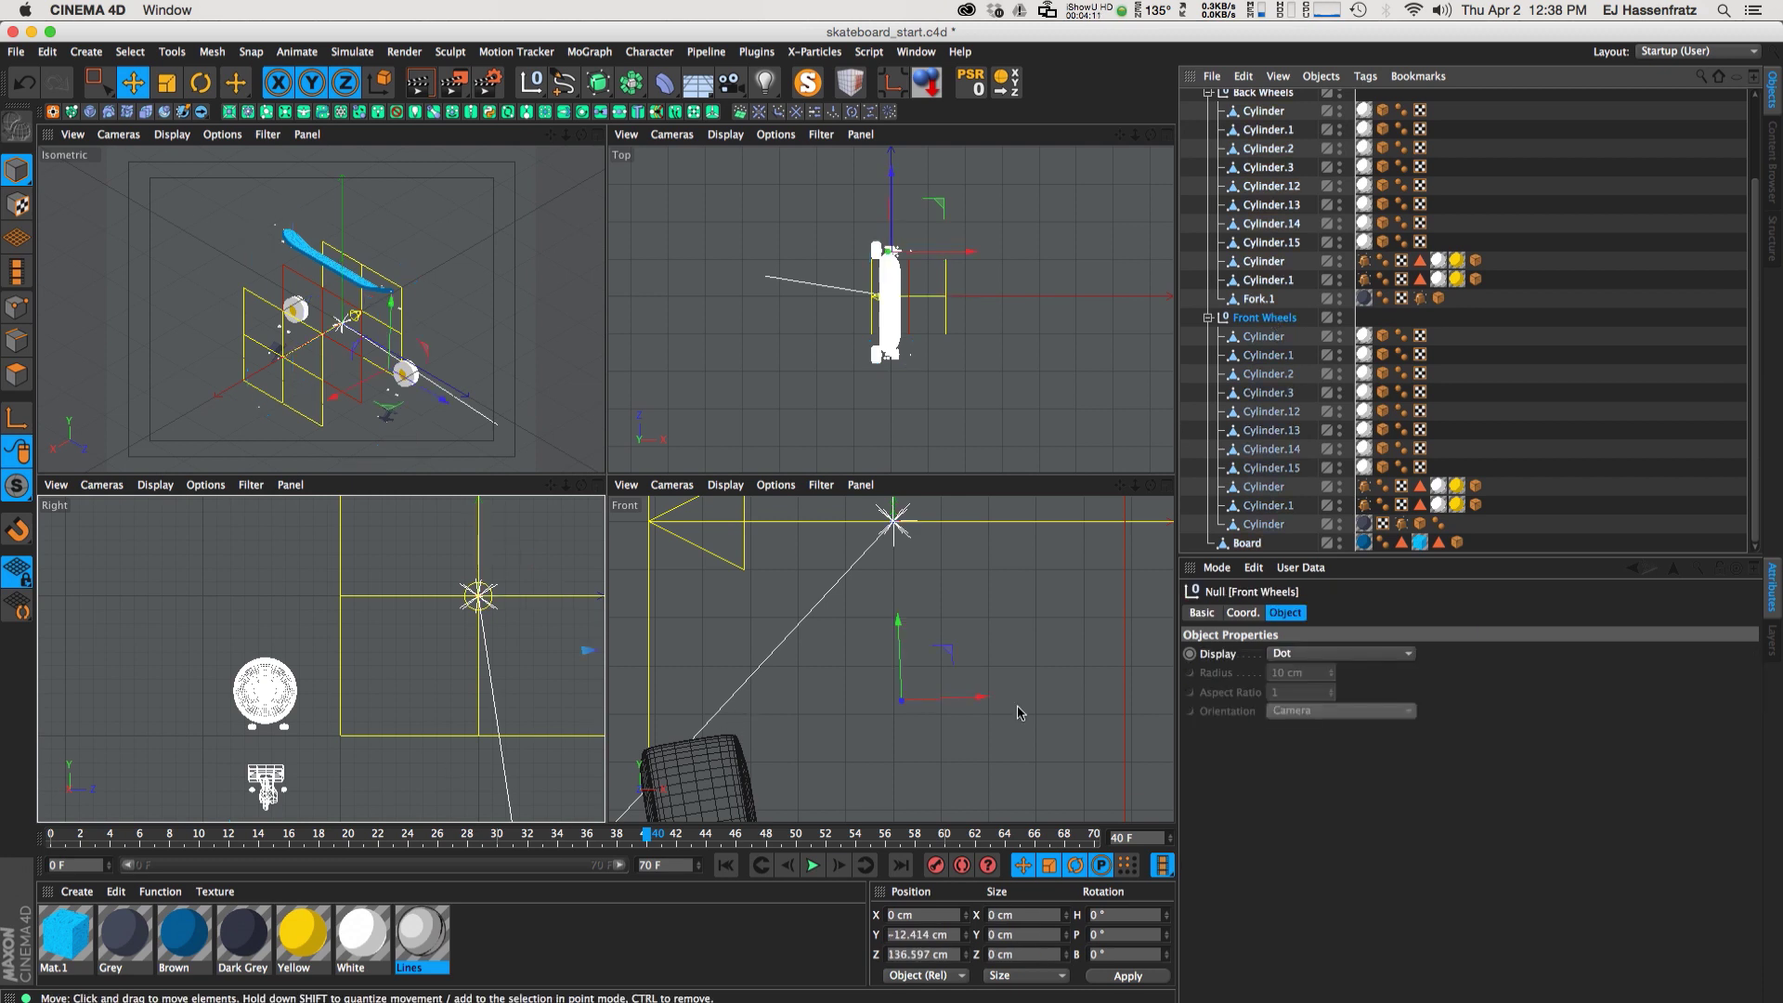
scroll(1274, 224, up, 3)
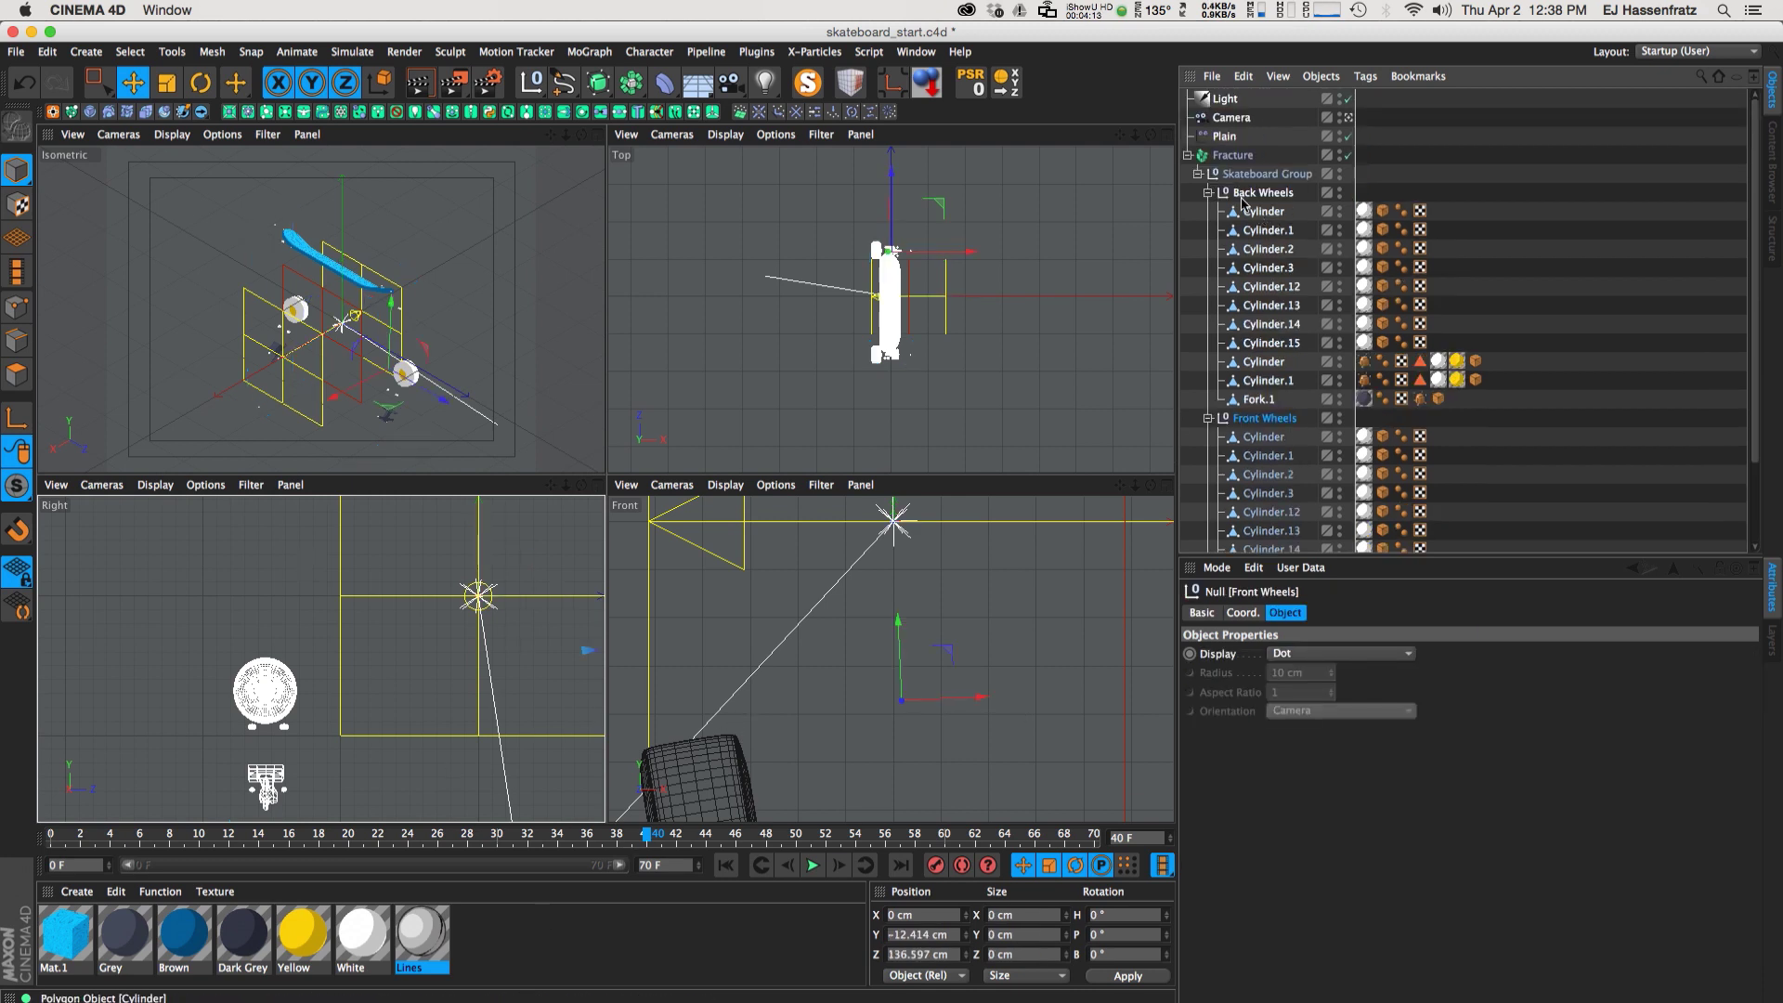
click(1231, 156)
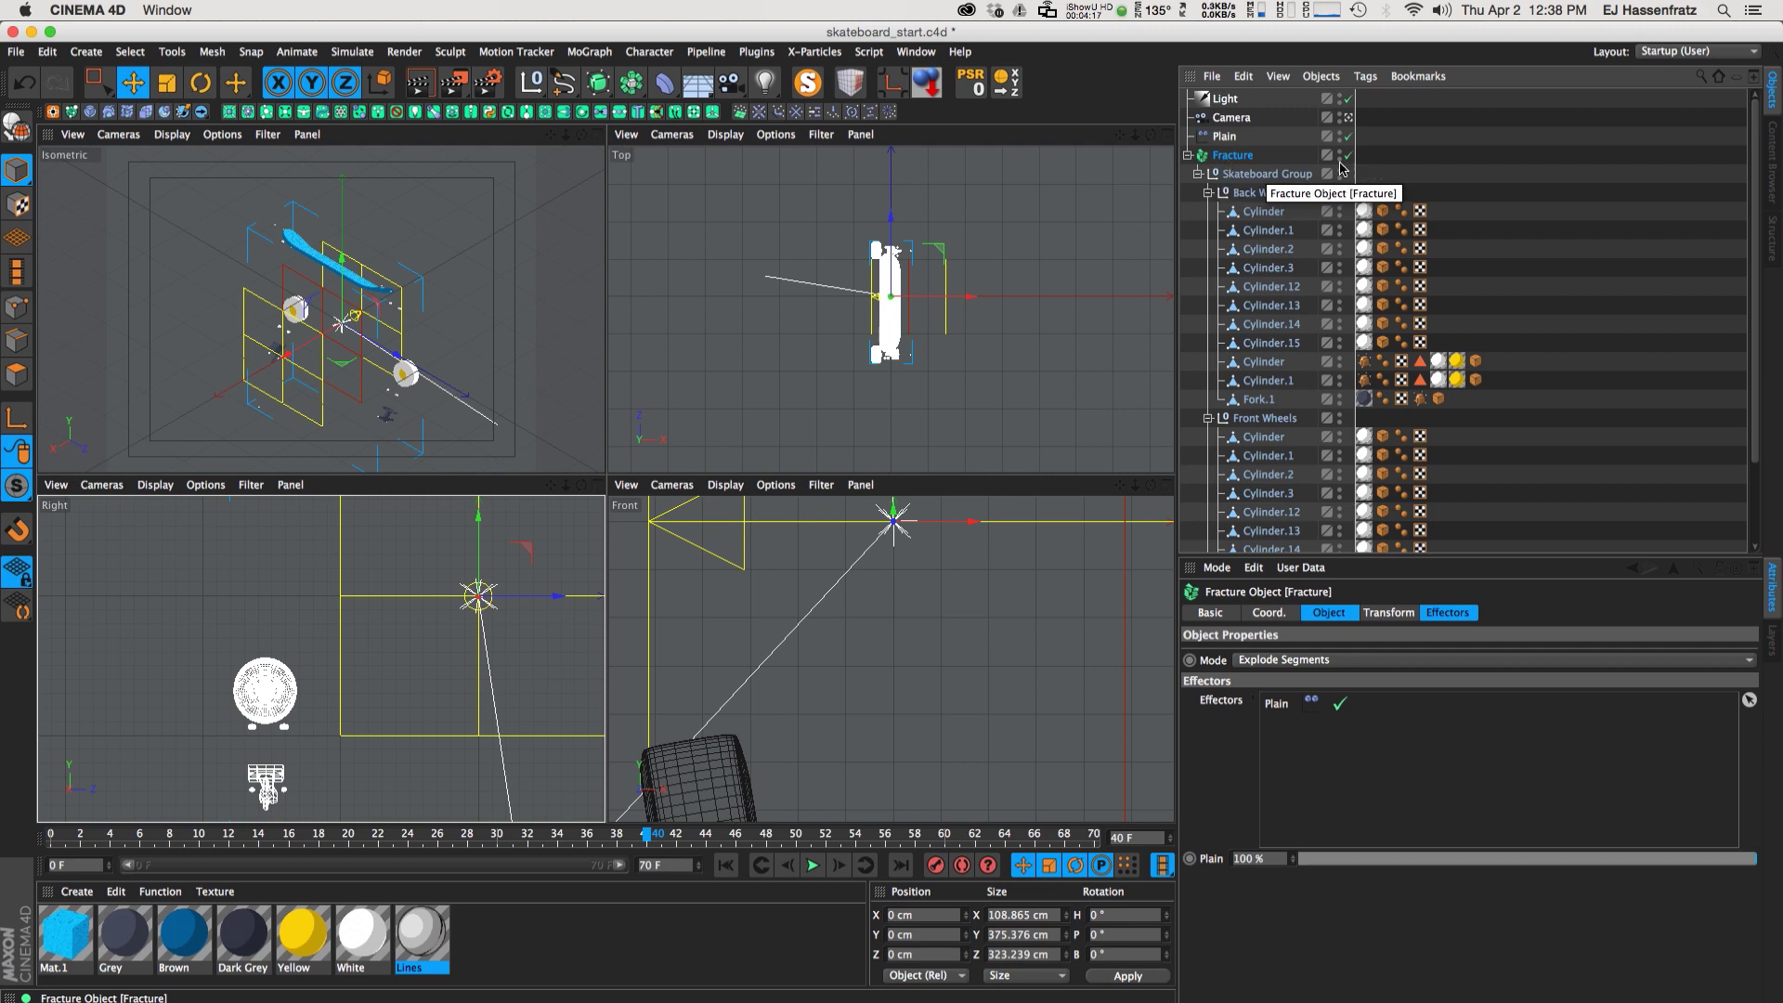
click(1224, 136)
mouse_move(390, 305)
mouse_down()
mouse_move(316, 352)
mouse_move(411, 313)
mouse_move(336, 339)
mouse_move(408, 313)
mouse_move(369, 331)
mouse_up()
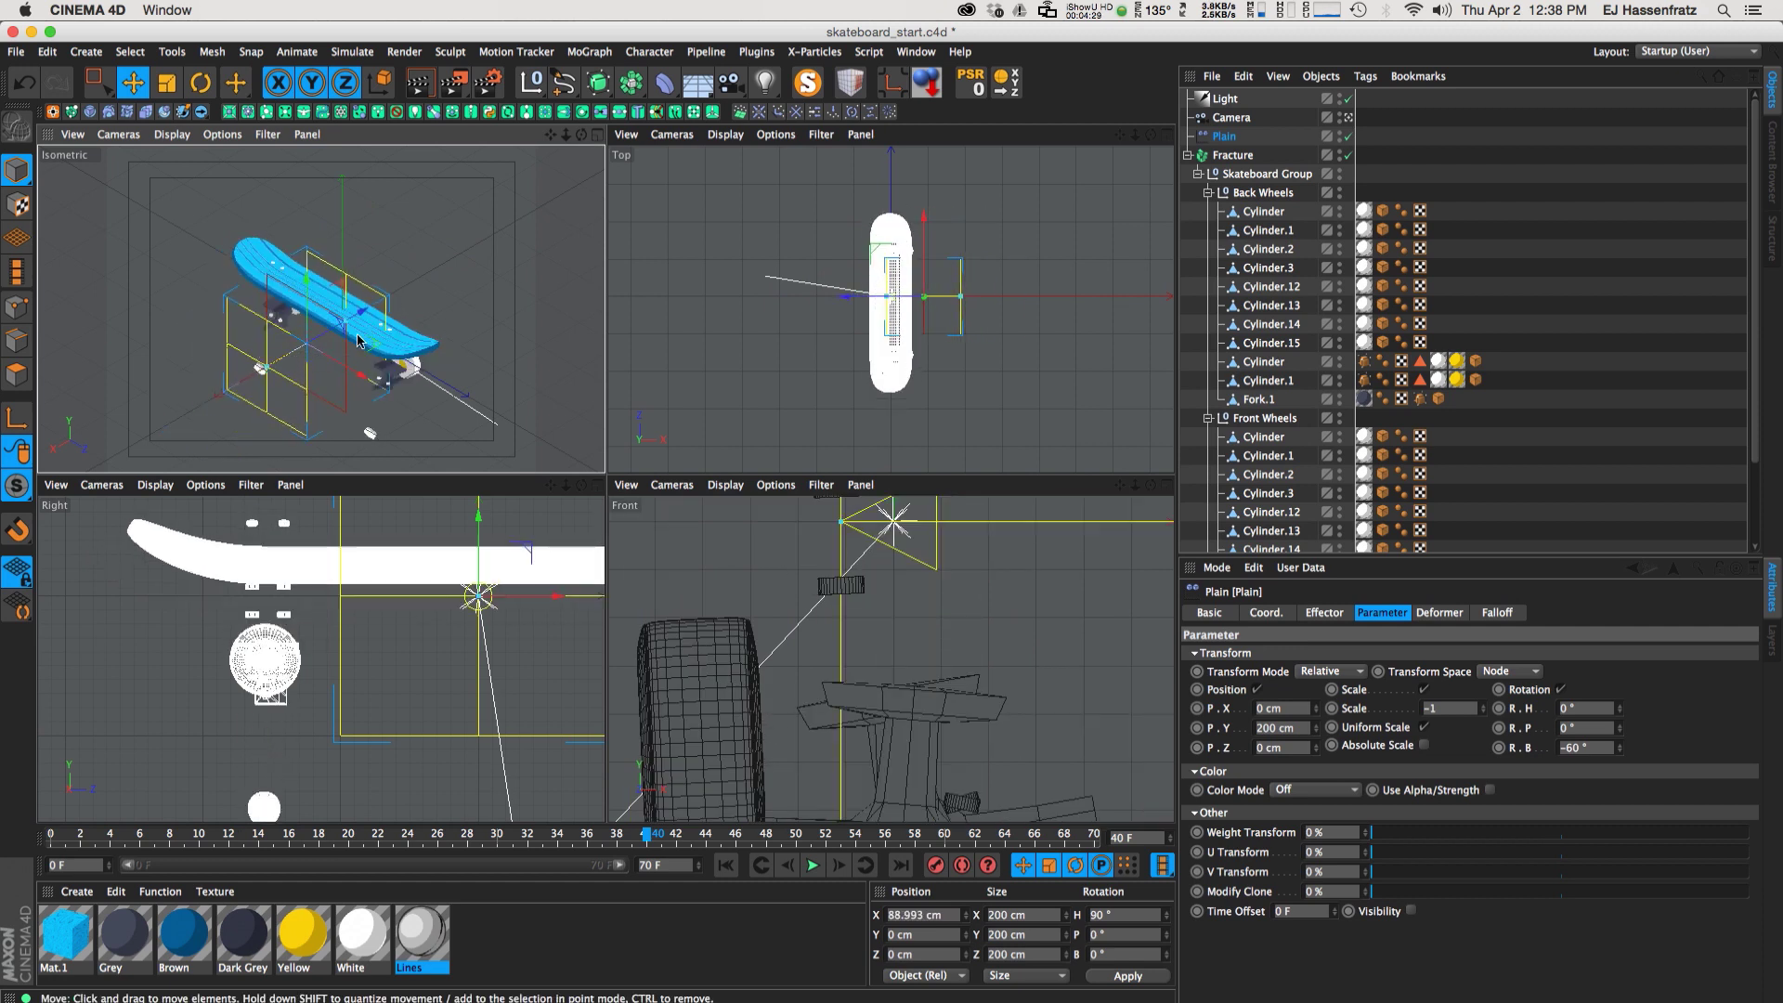
In World coordinates, tilt Plain to about H 97°, P -53°, B 6°
click(381, 83)
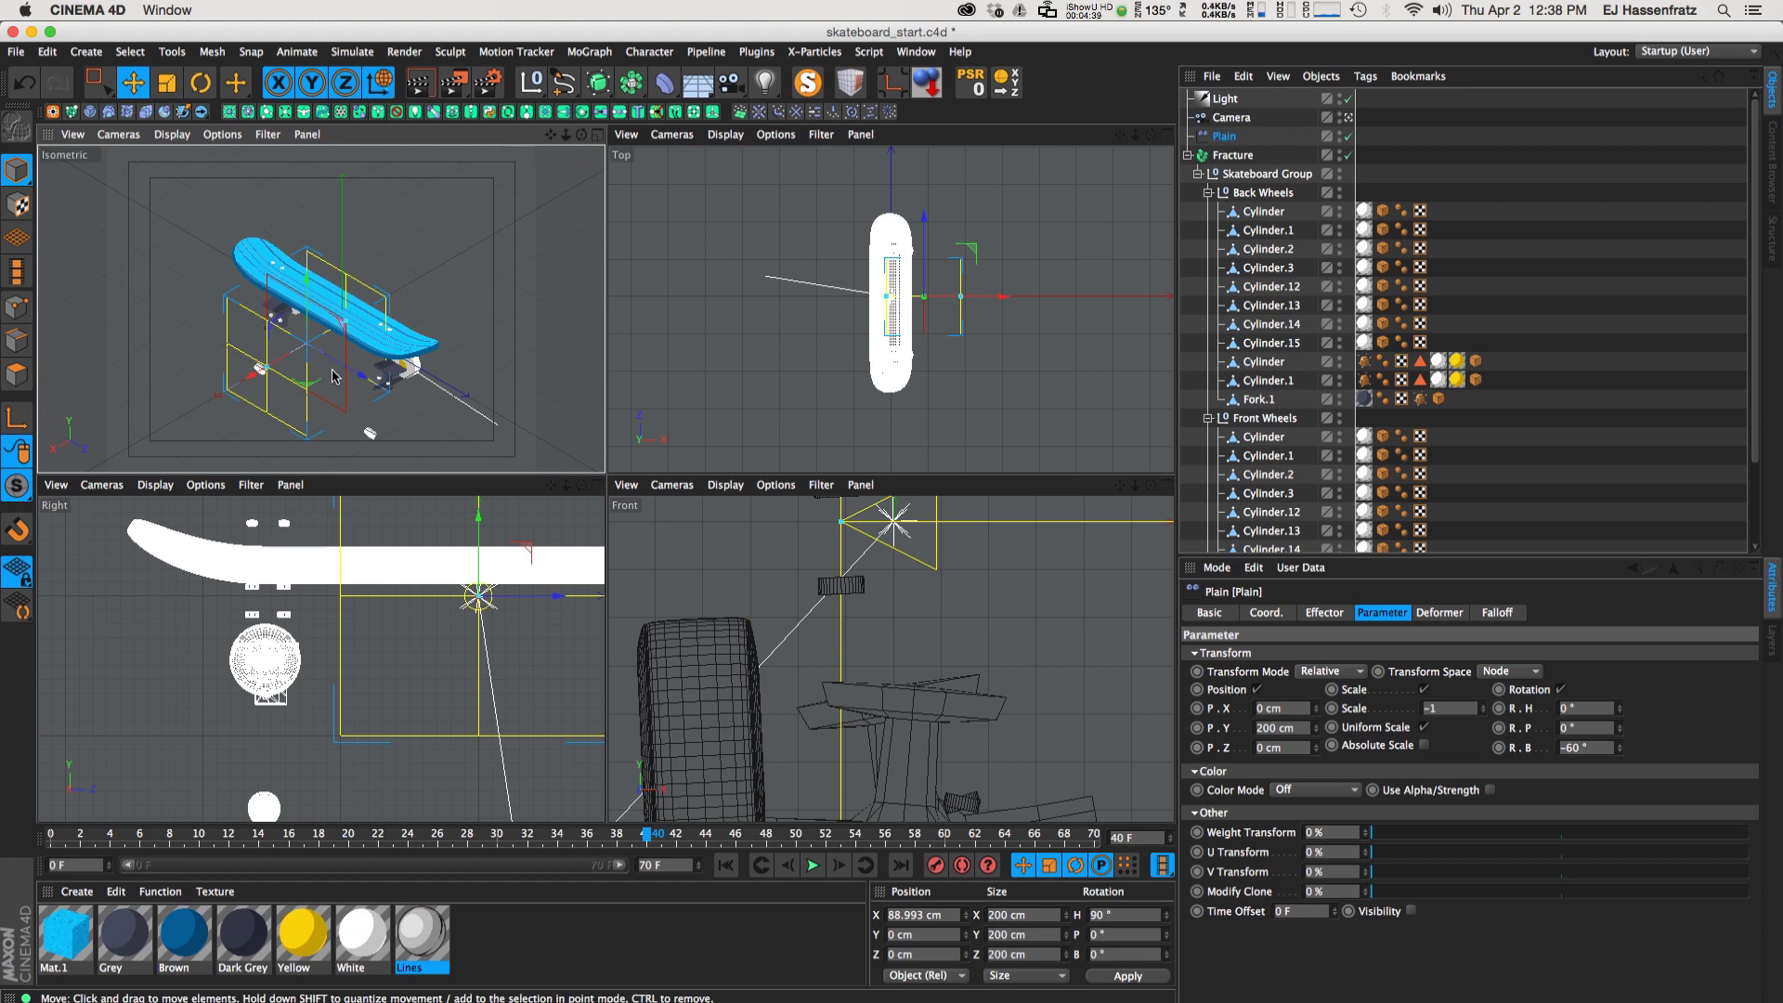
key(r)
drag(334, 376, 324, 298)
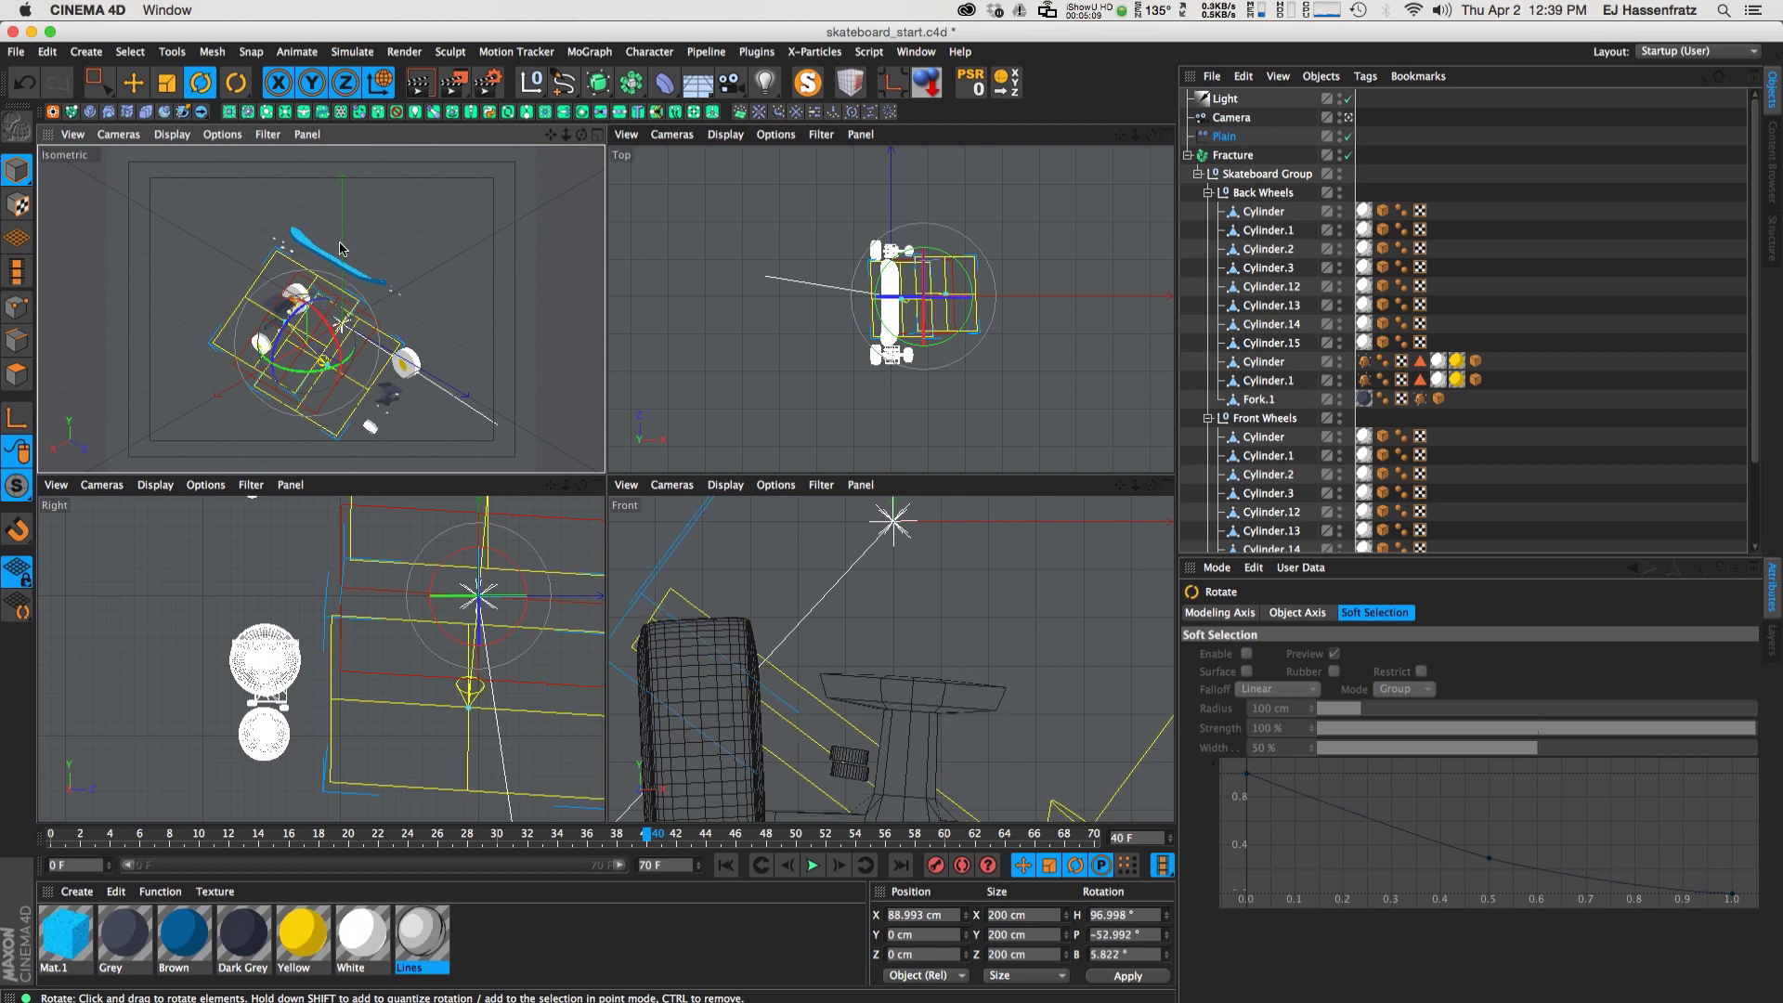
In World coordinates, drag the Plain effector along X to -146.828 cm
key(e)
click(380, 90)
click(381, 89)
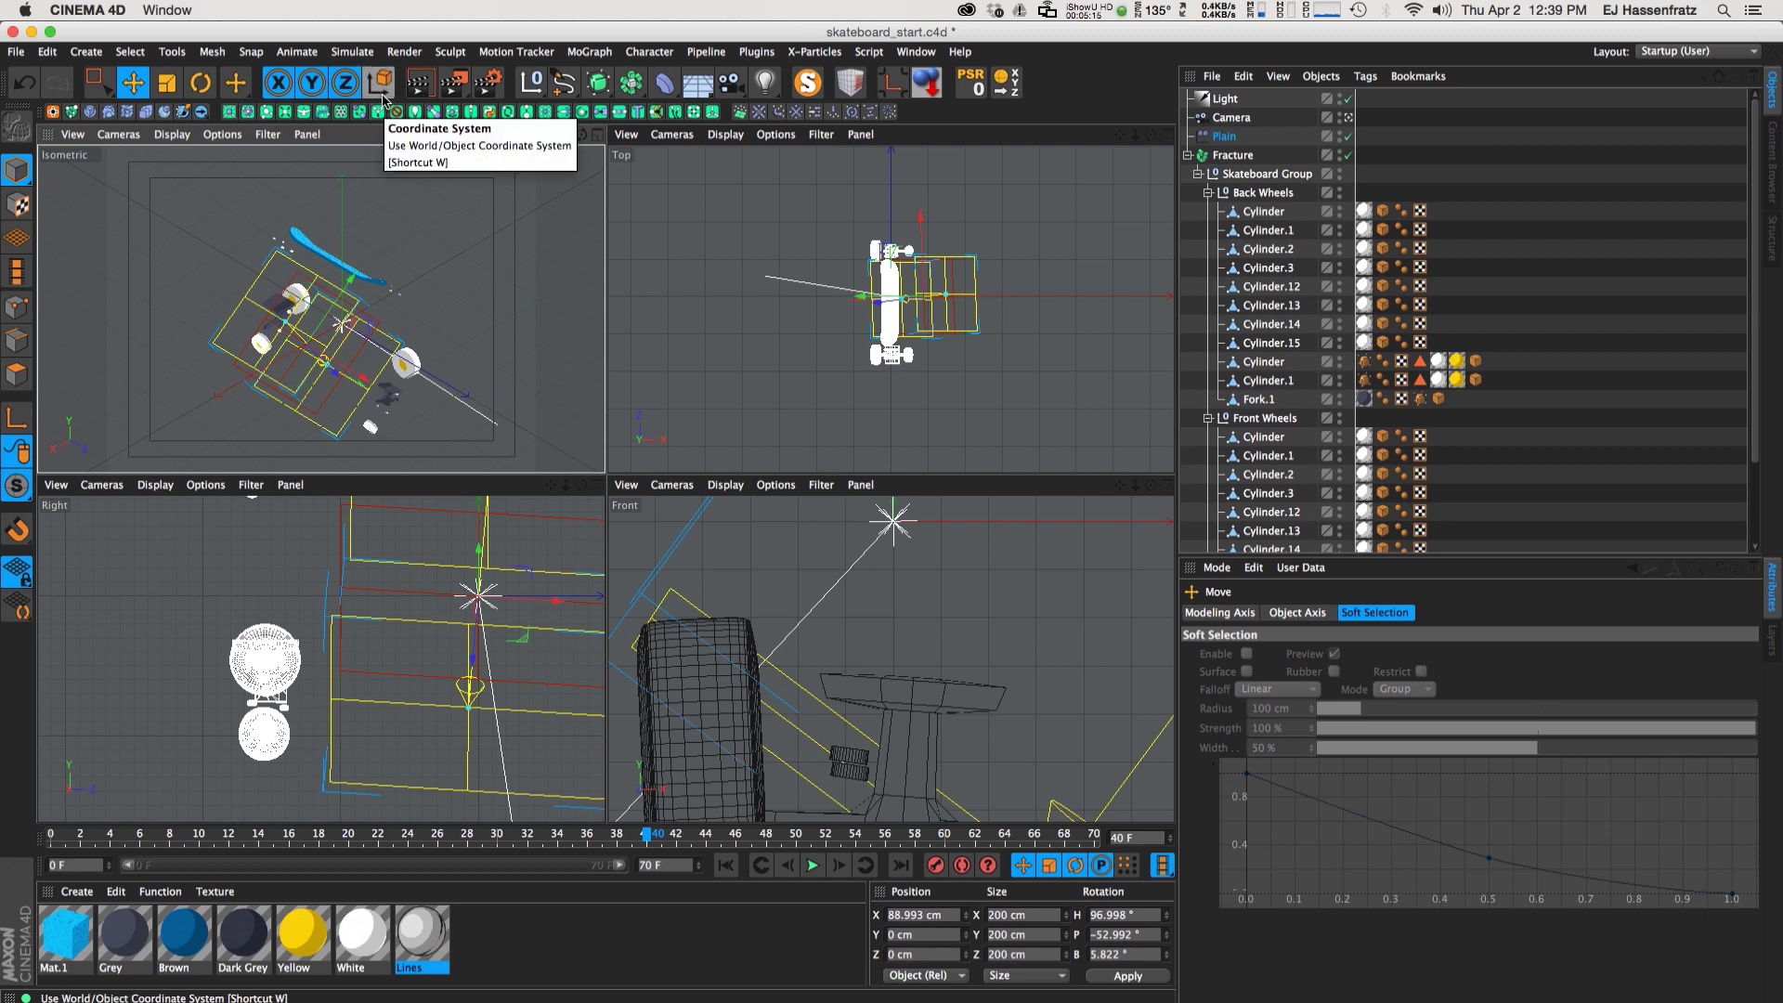
click(381, 86)
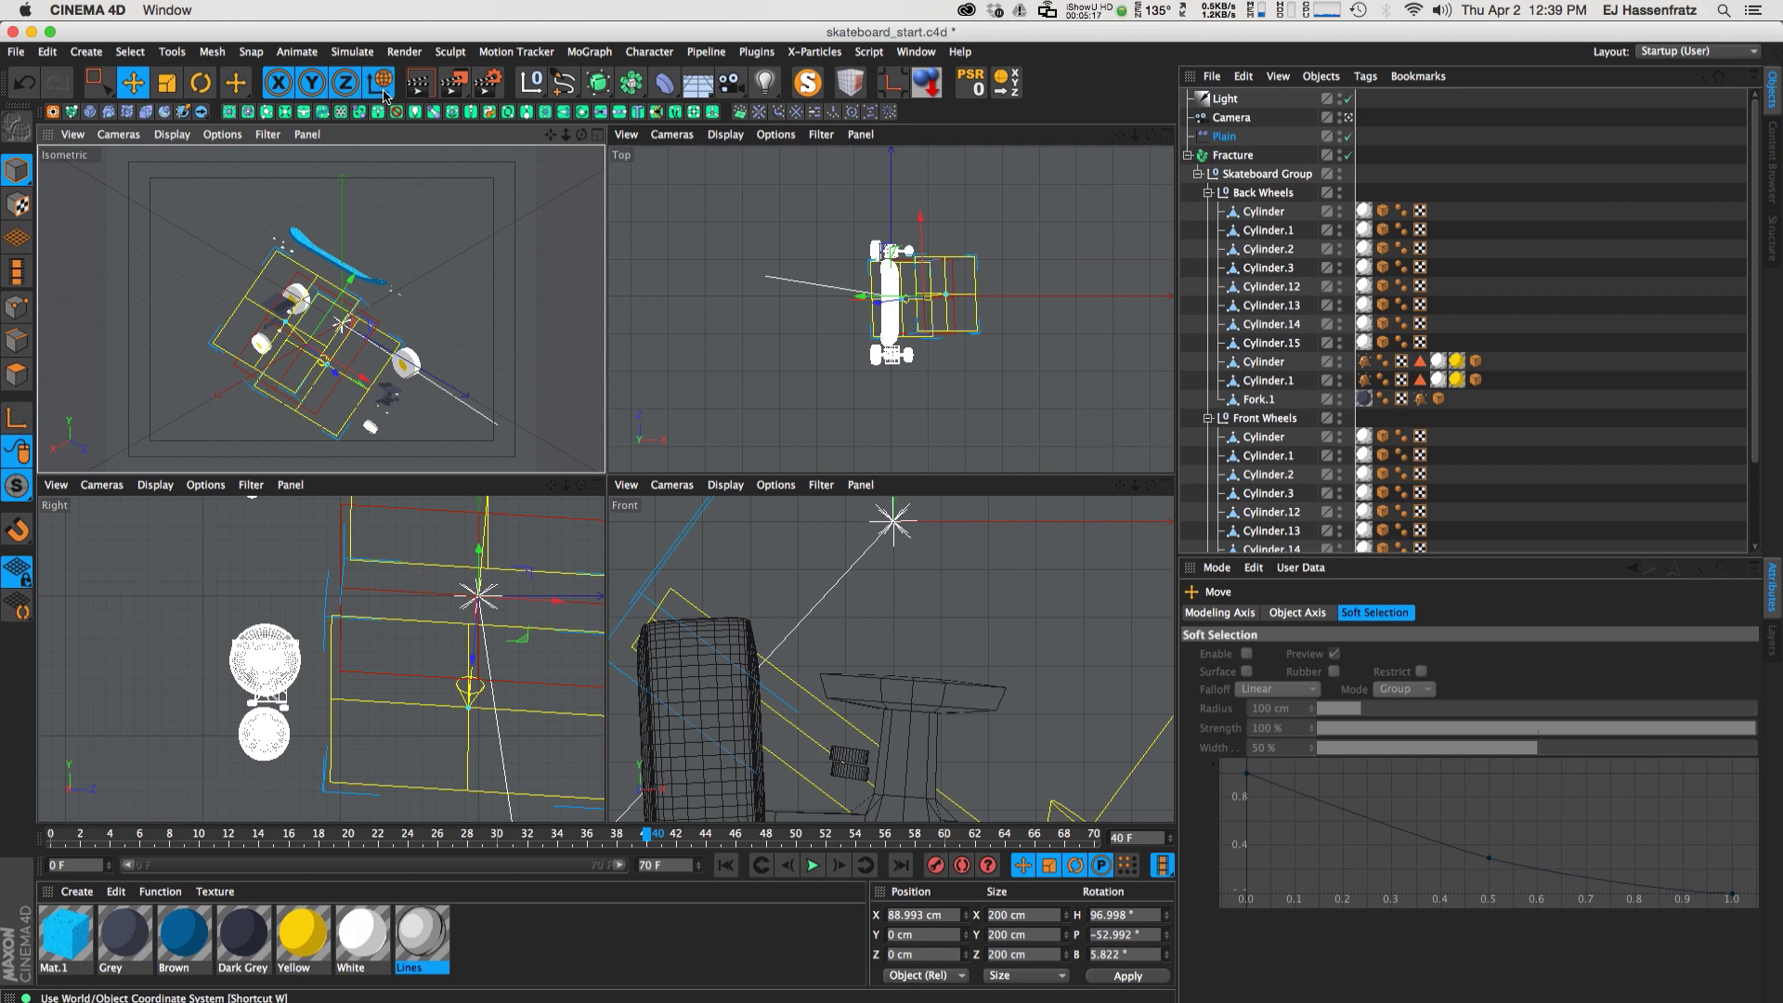
click(381, 87)
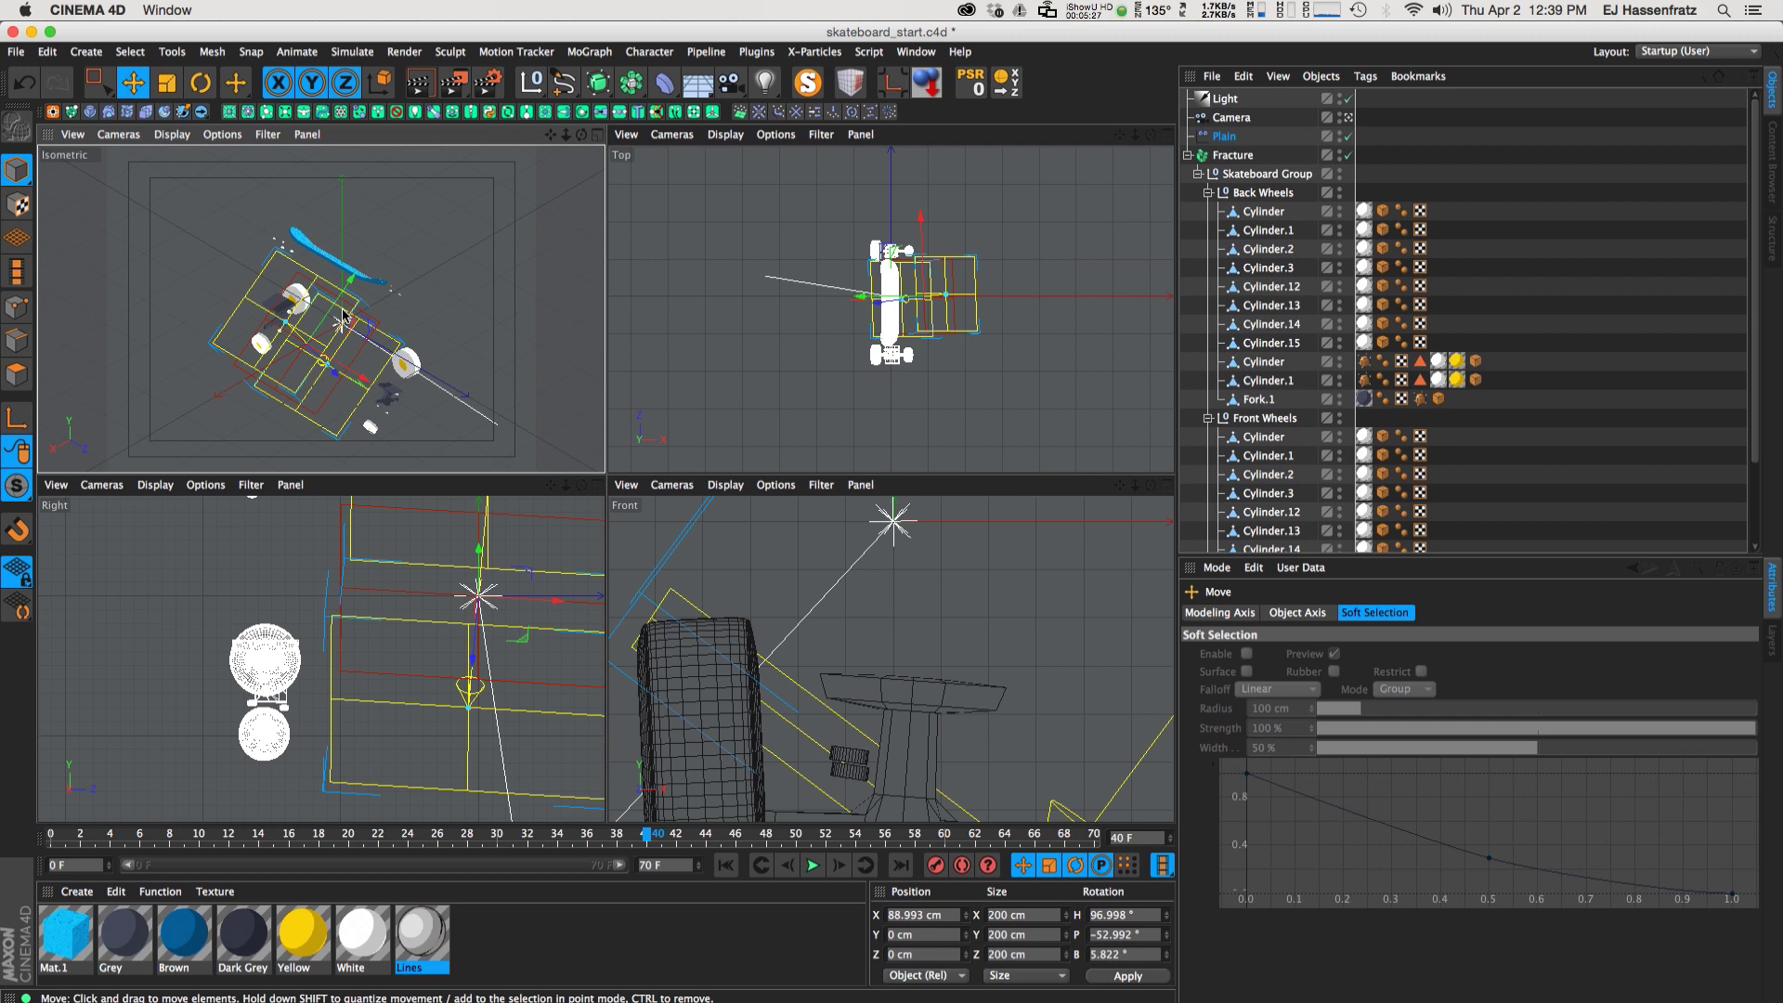
click(1211, 139)
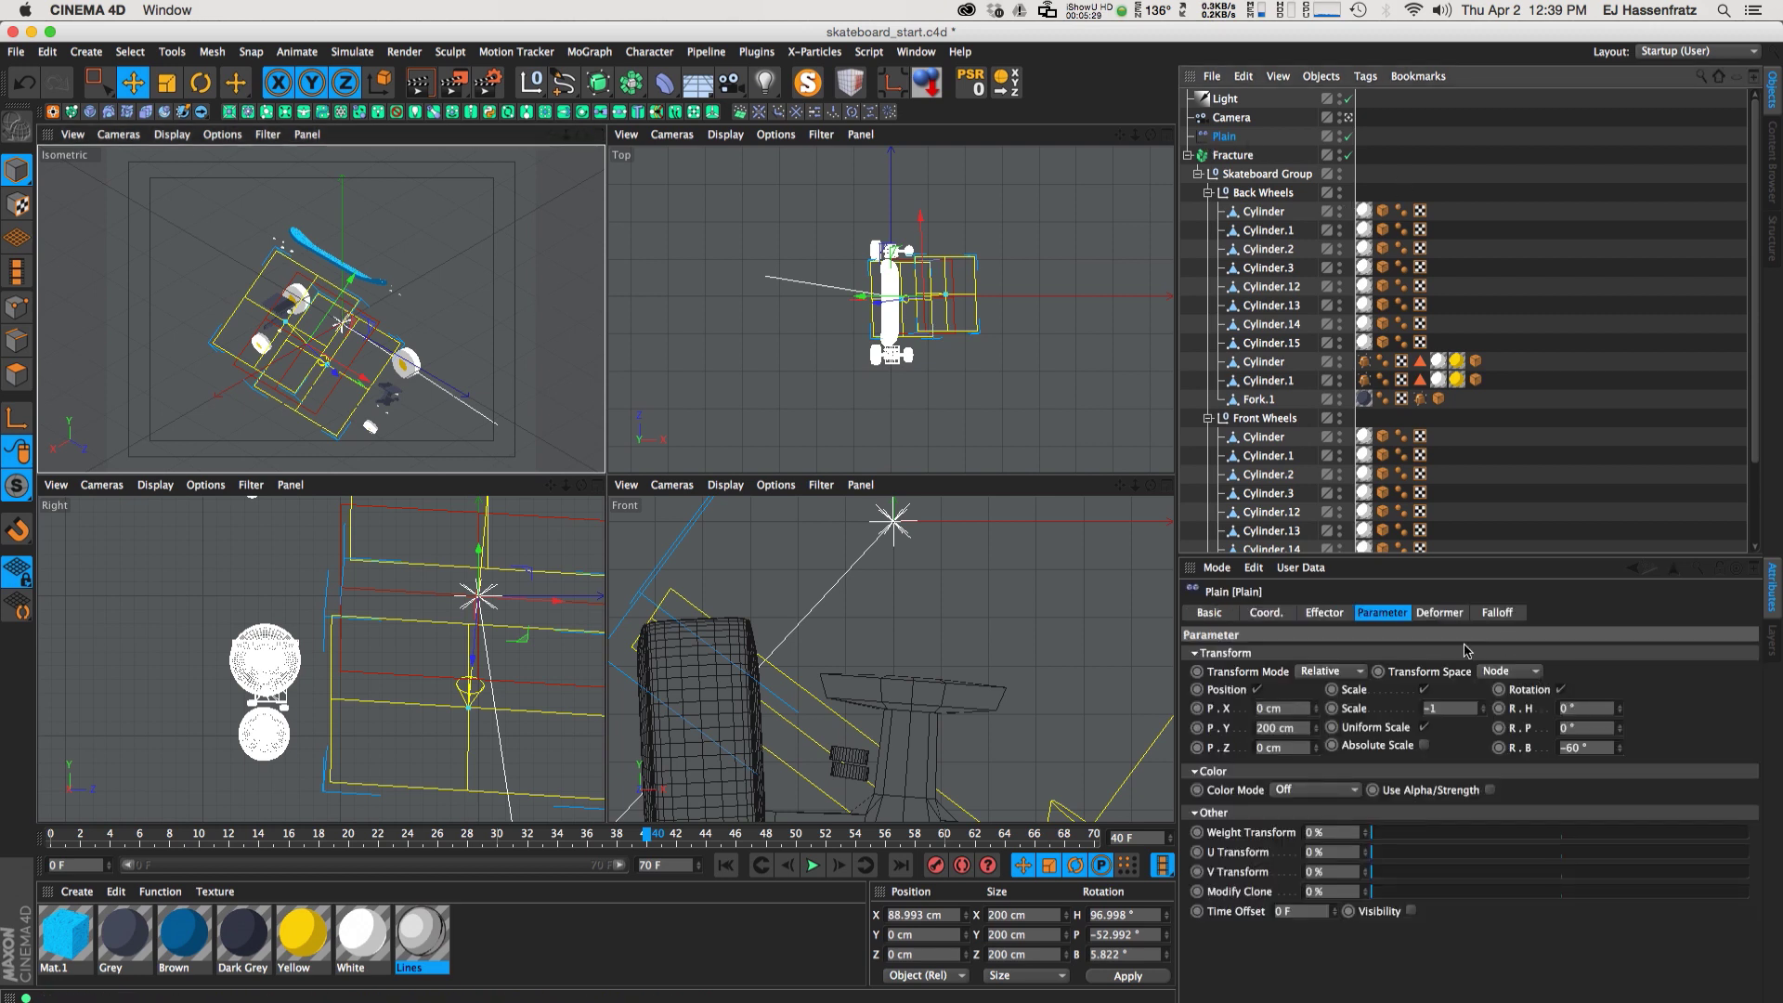
click(1265, 614)
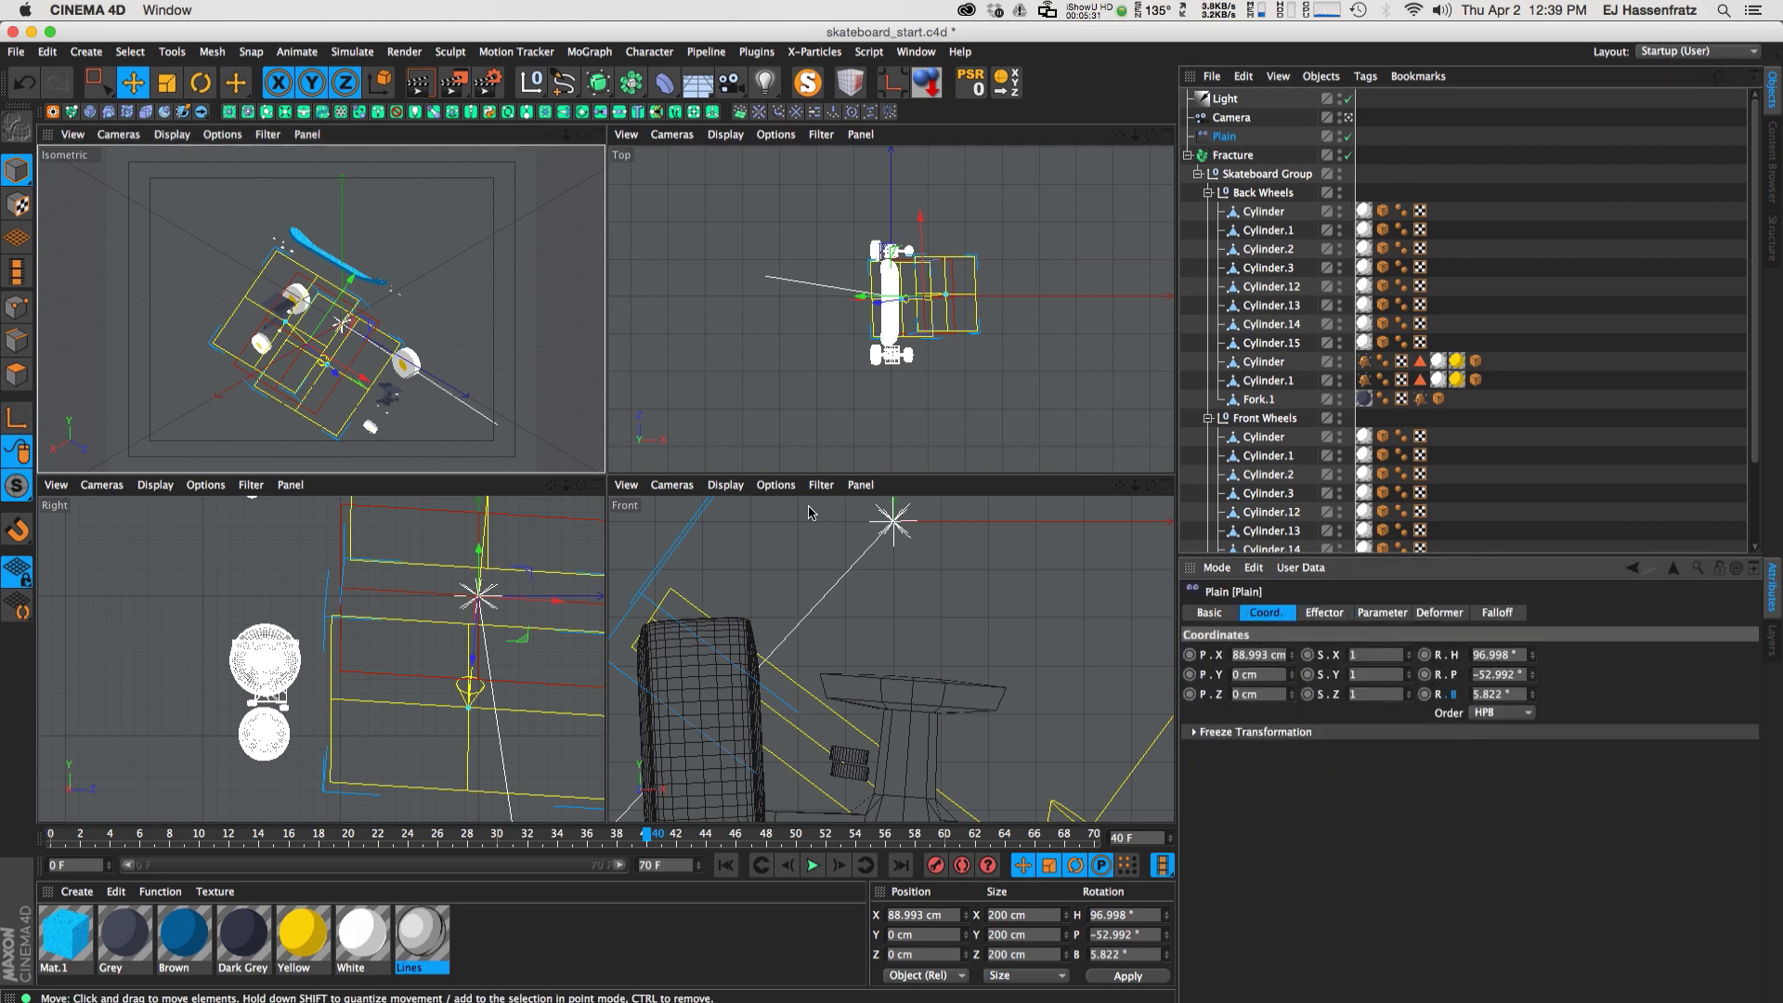
click(383, 84)
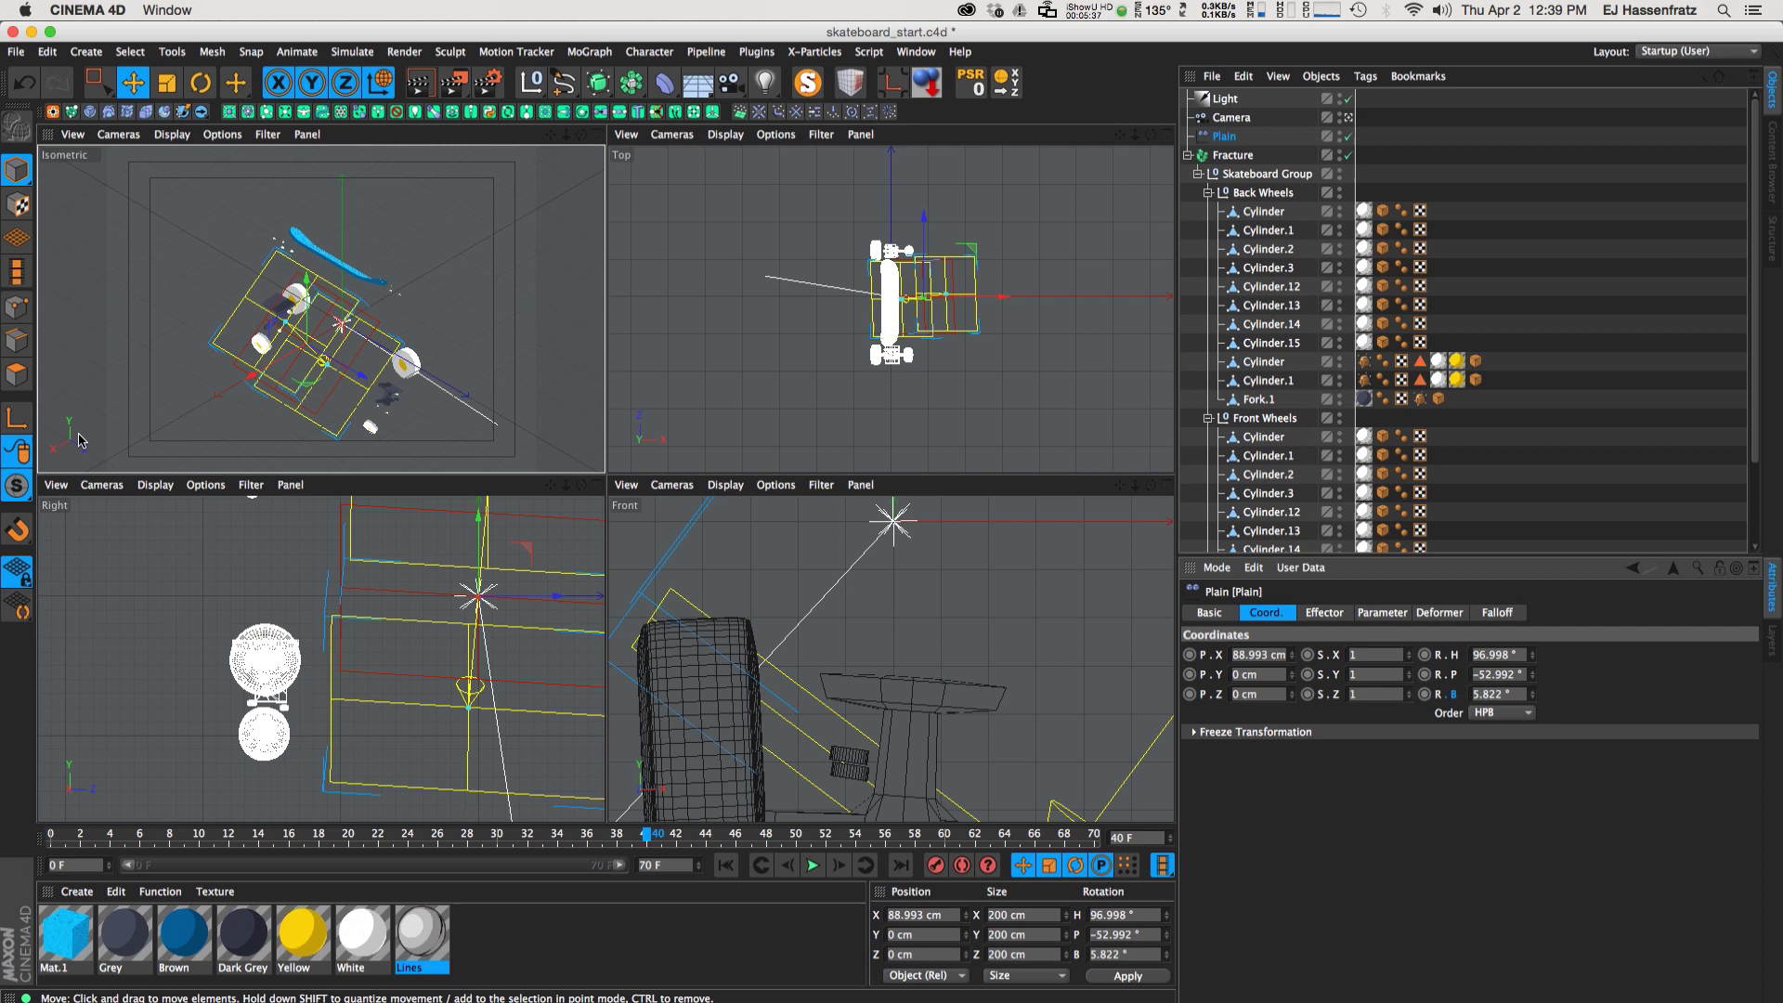
drag(235, 388, 351, 349)
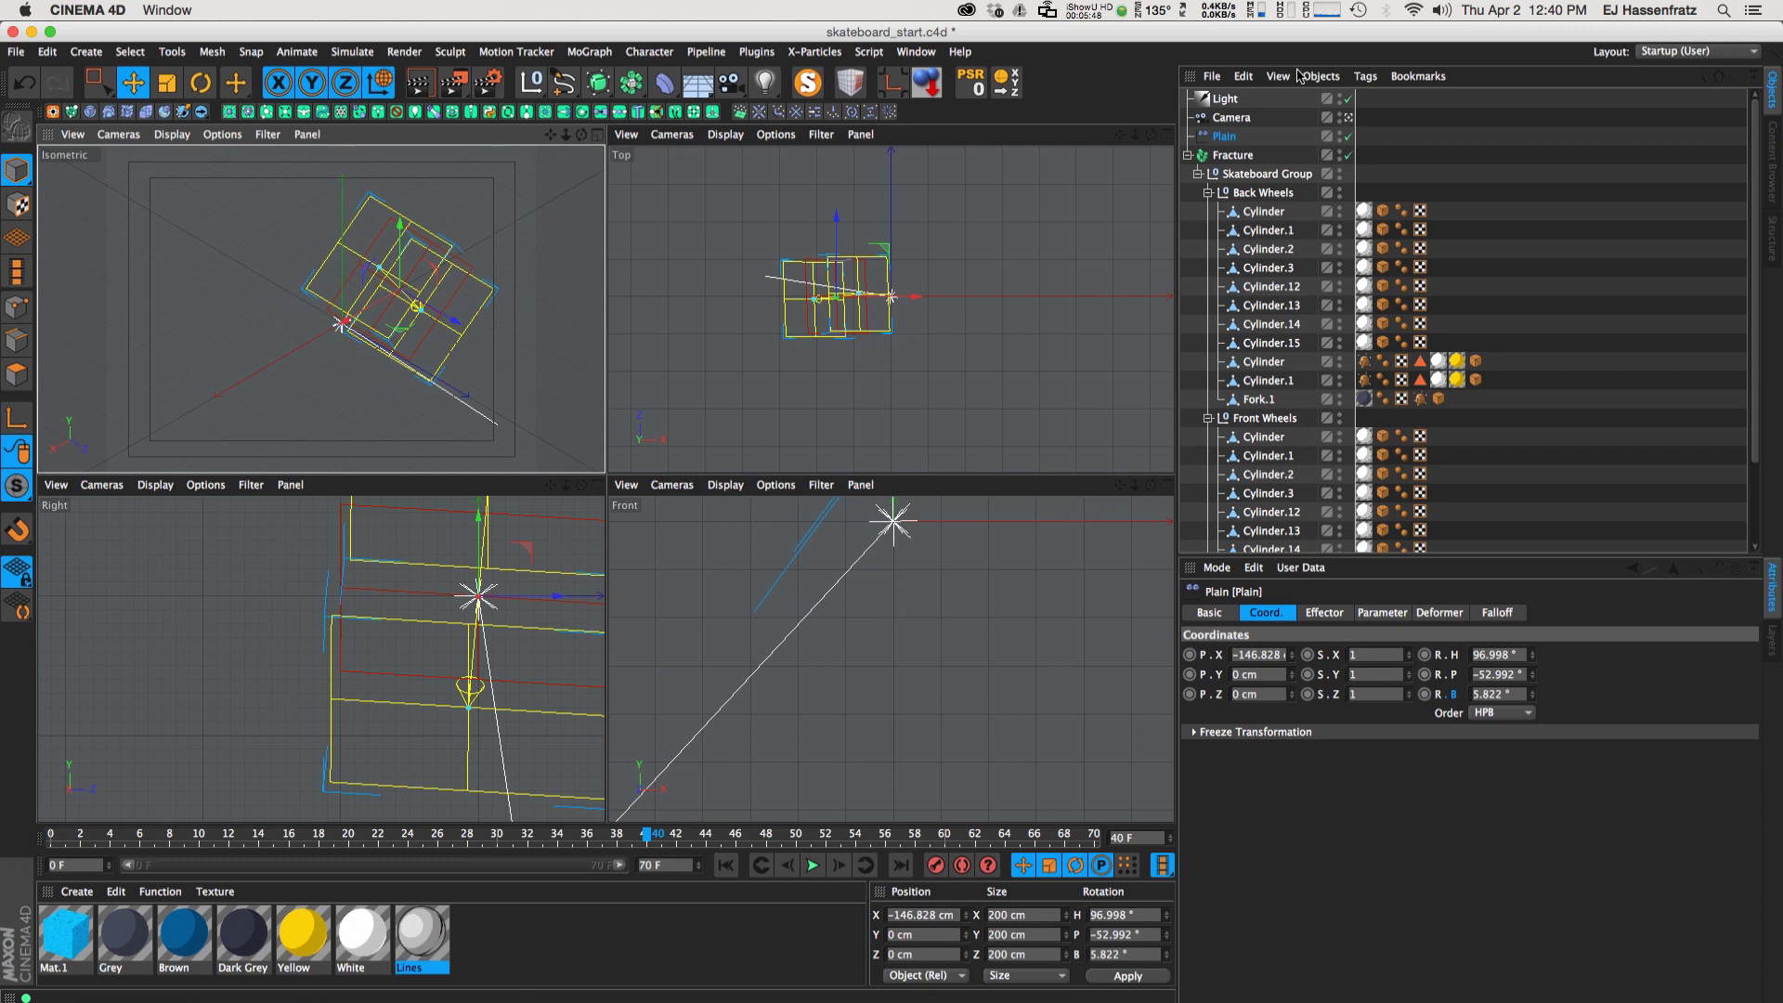
Keyframe Plain's P.X at -146.8 cm on frame 41 and 271.3 cm on frame 45
click(1190, 655)
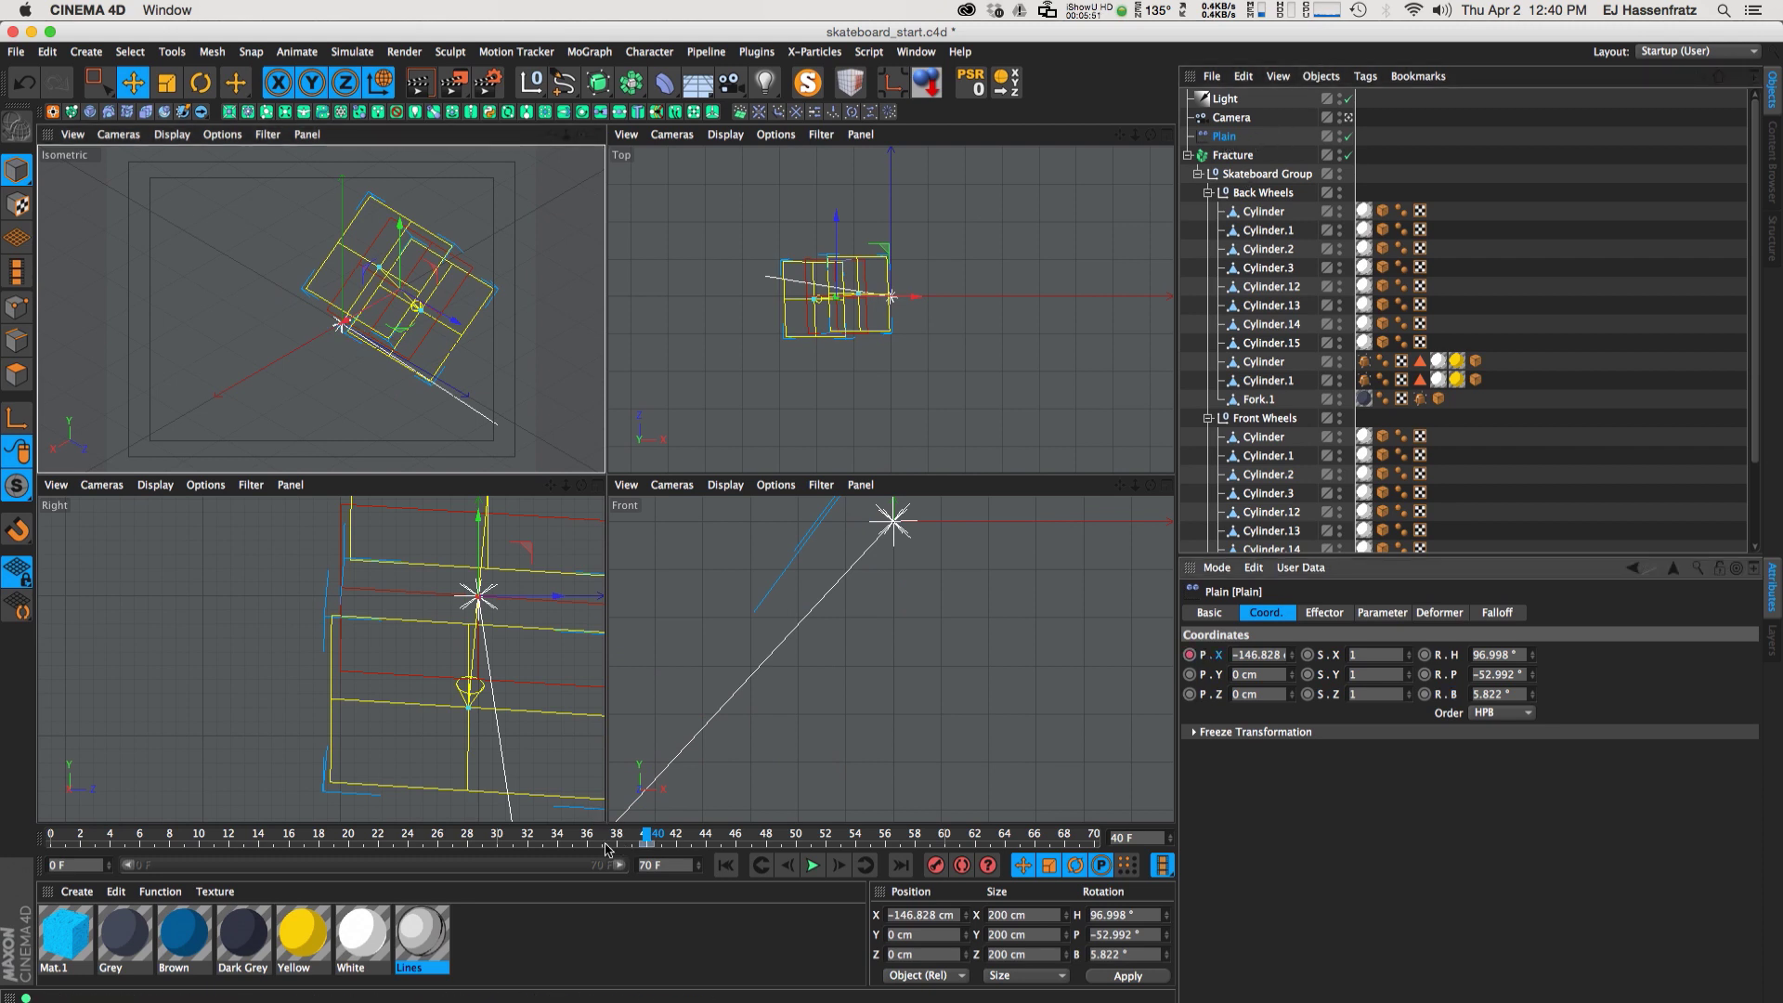
drag(651, 847, 53, 858)
click(722, 846)
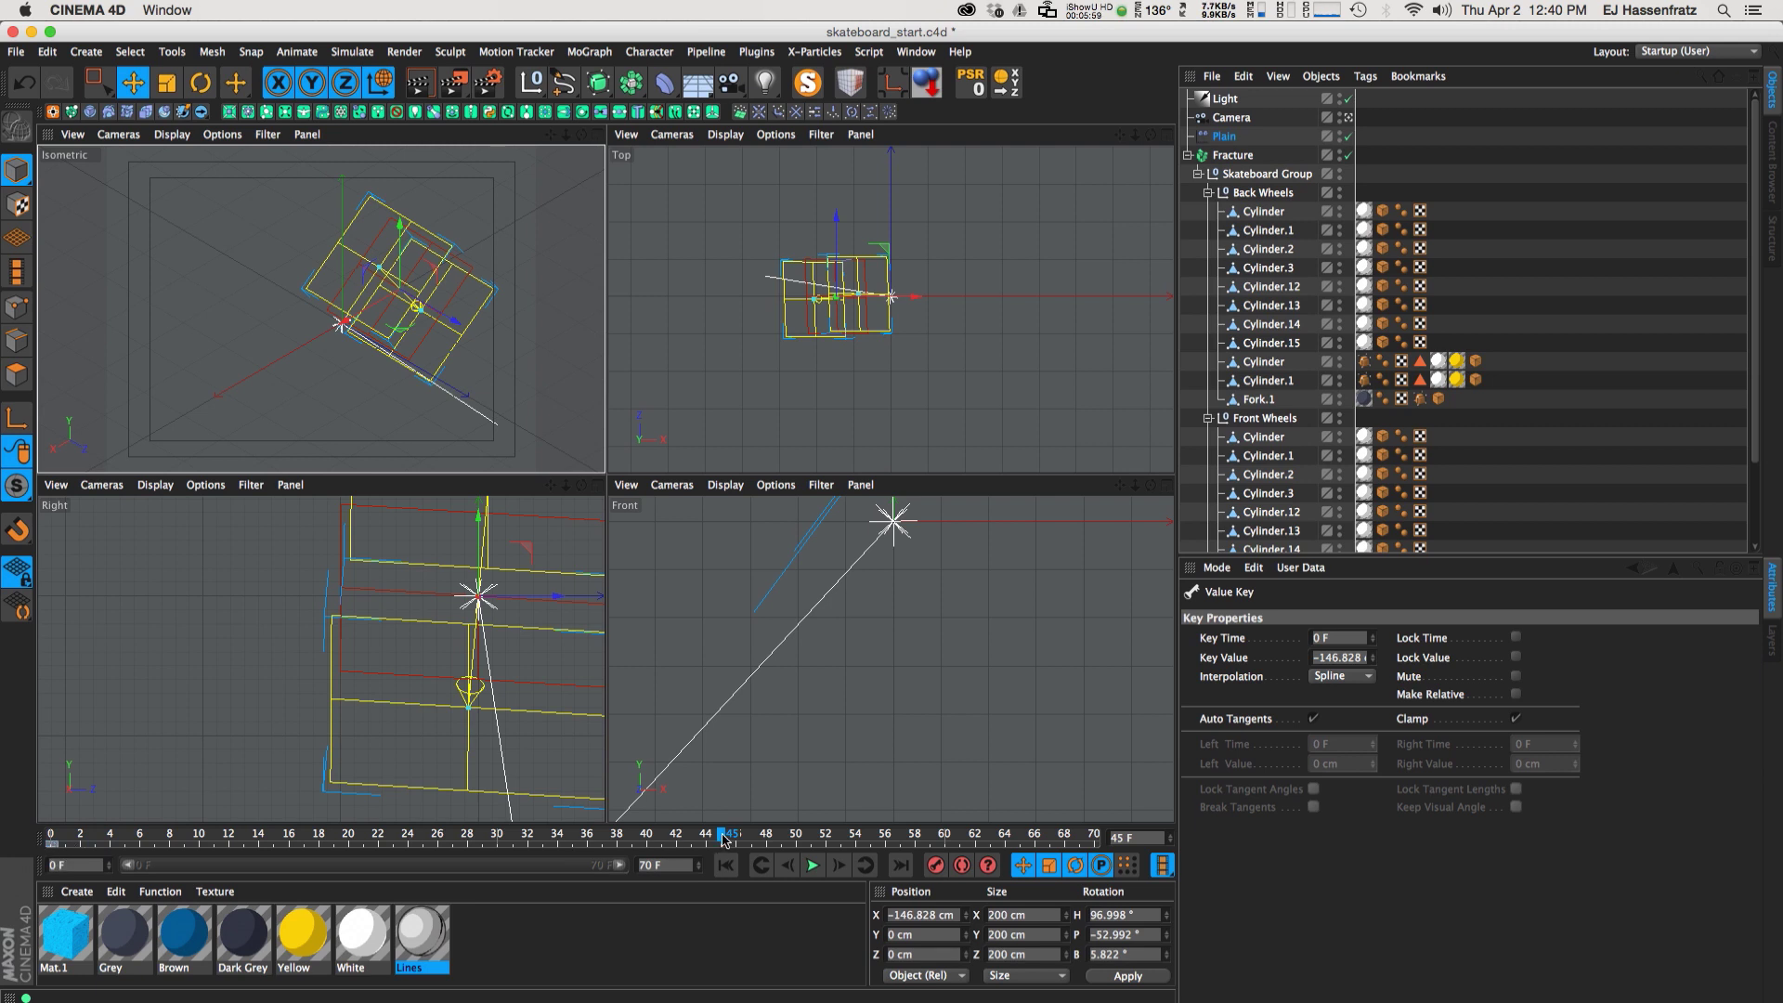
drag(394, 320, 186, 430)
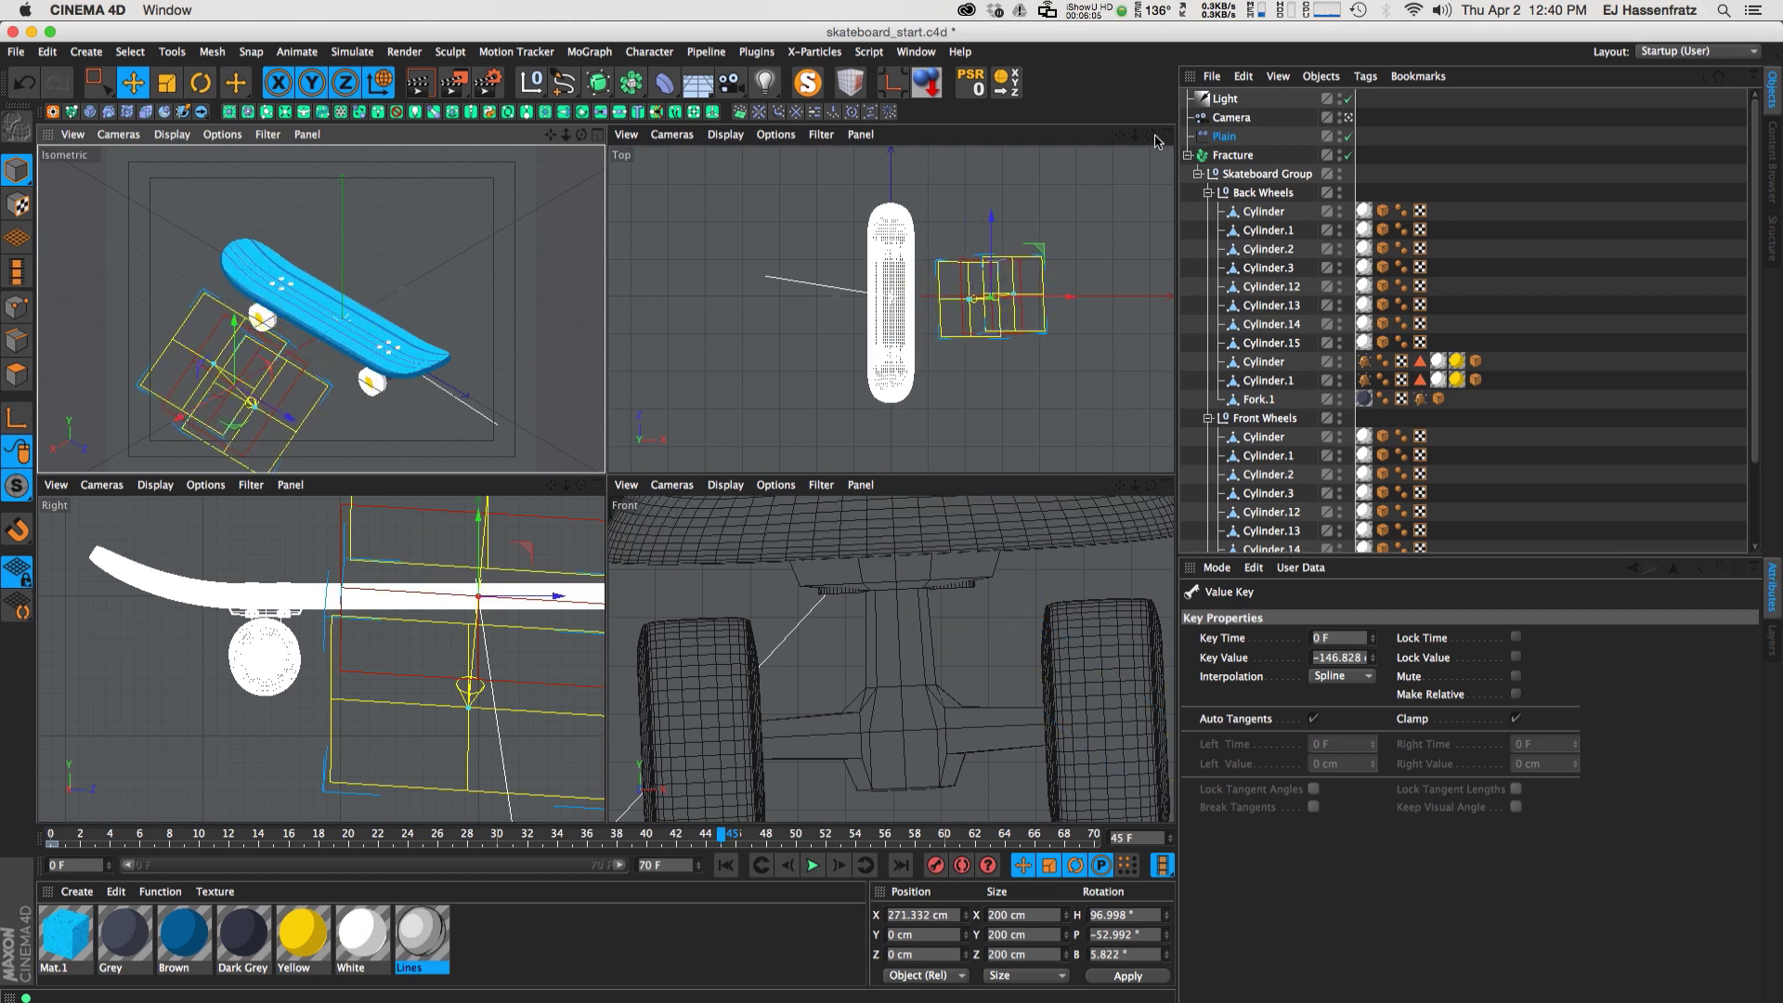
click(1224, 136)
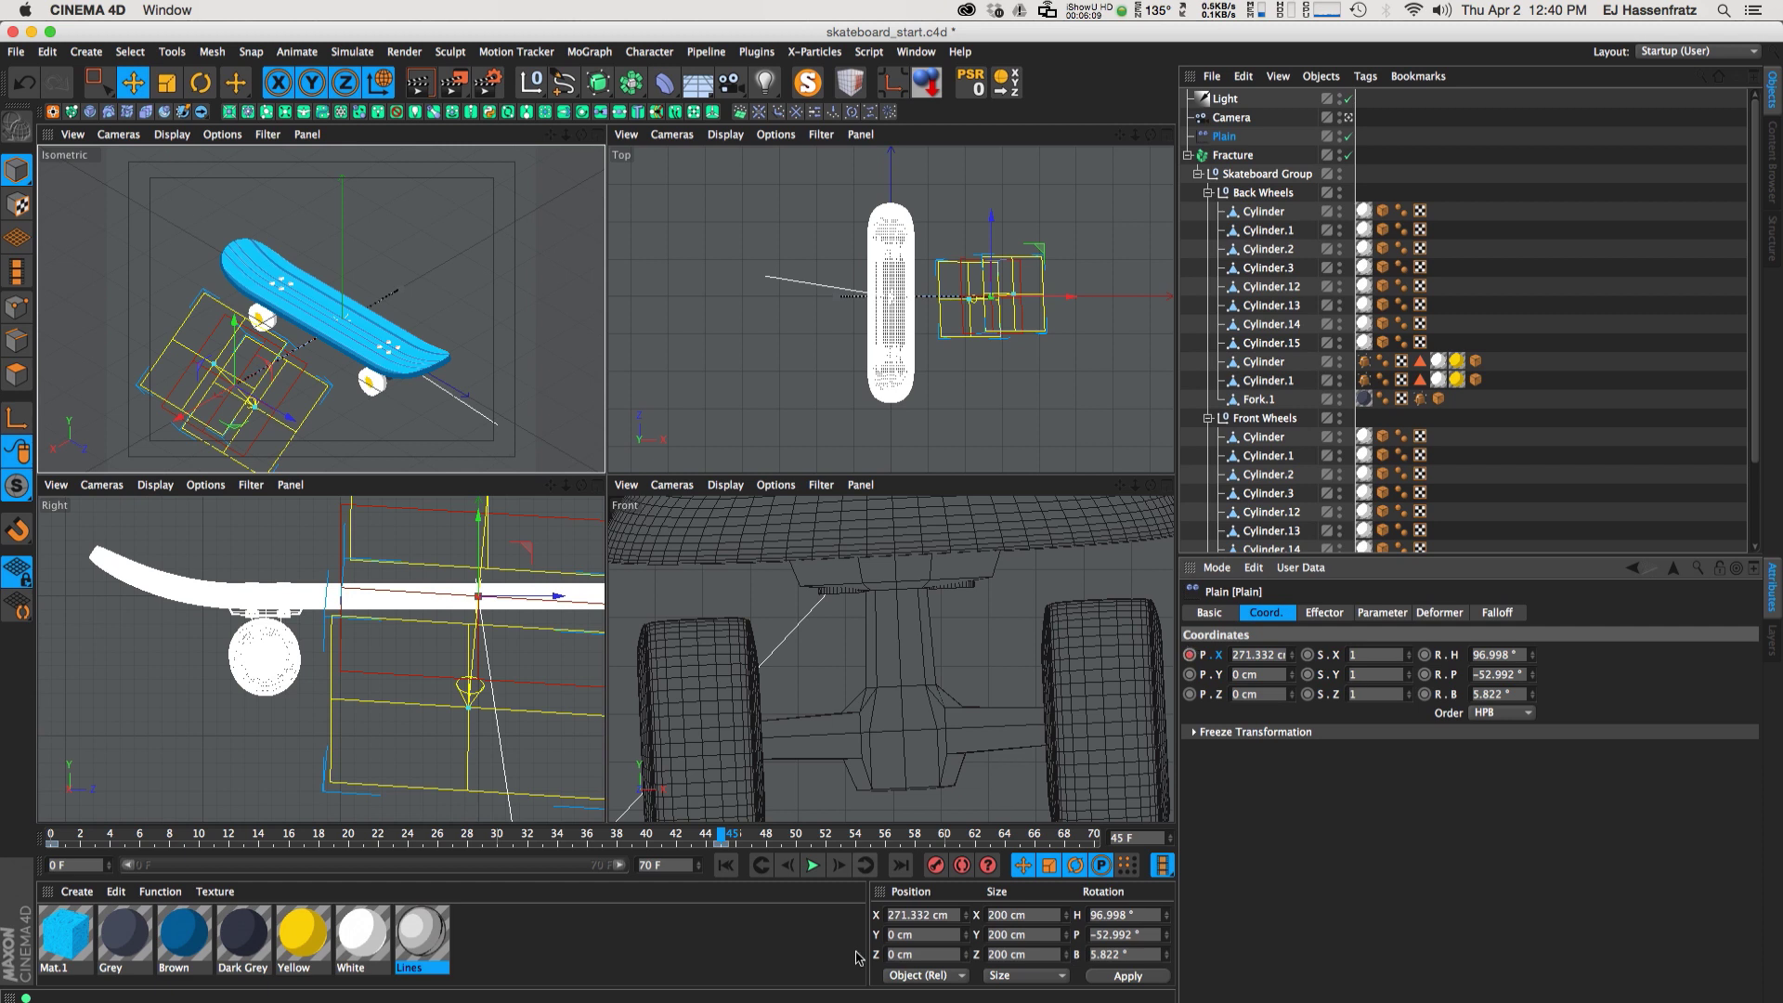
Play the animation from the start to preview the reassembly, then collapse Fracture
click(726, 864)
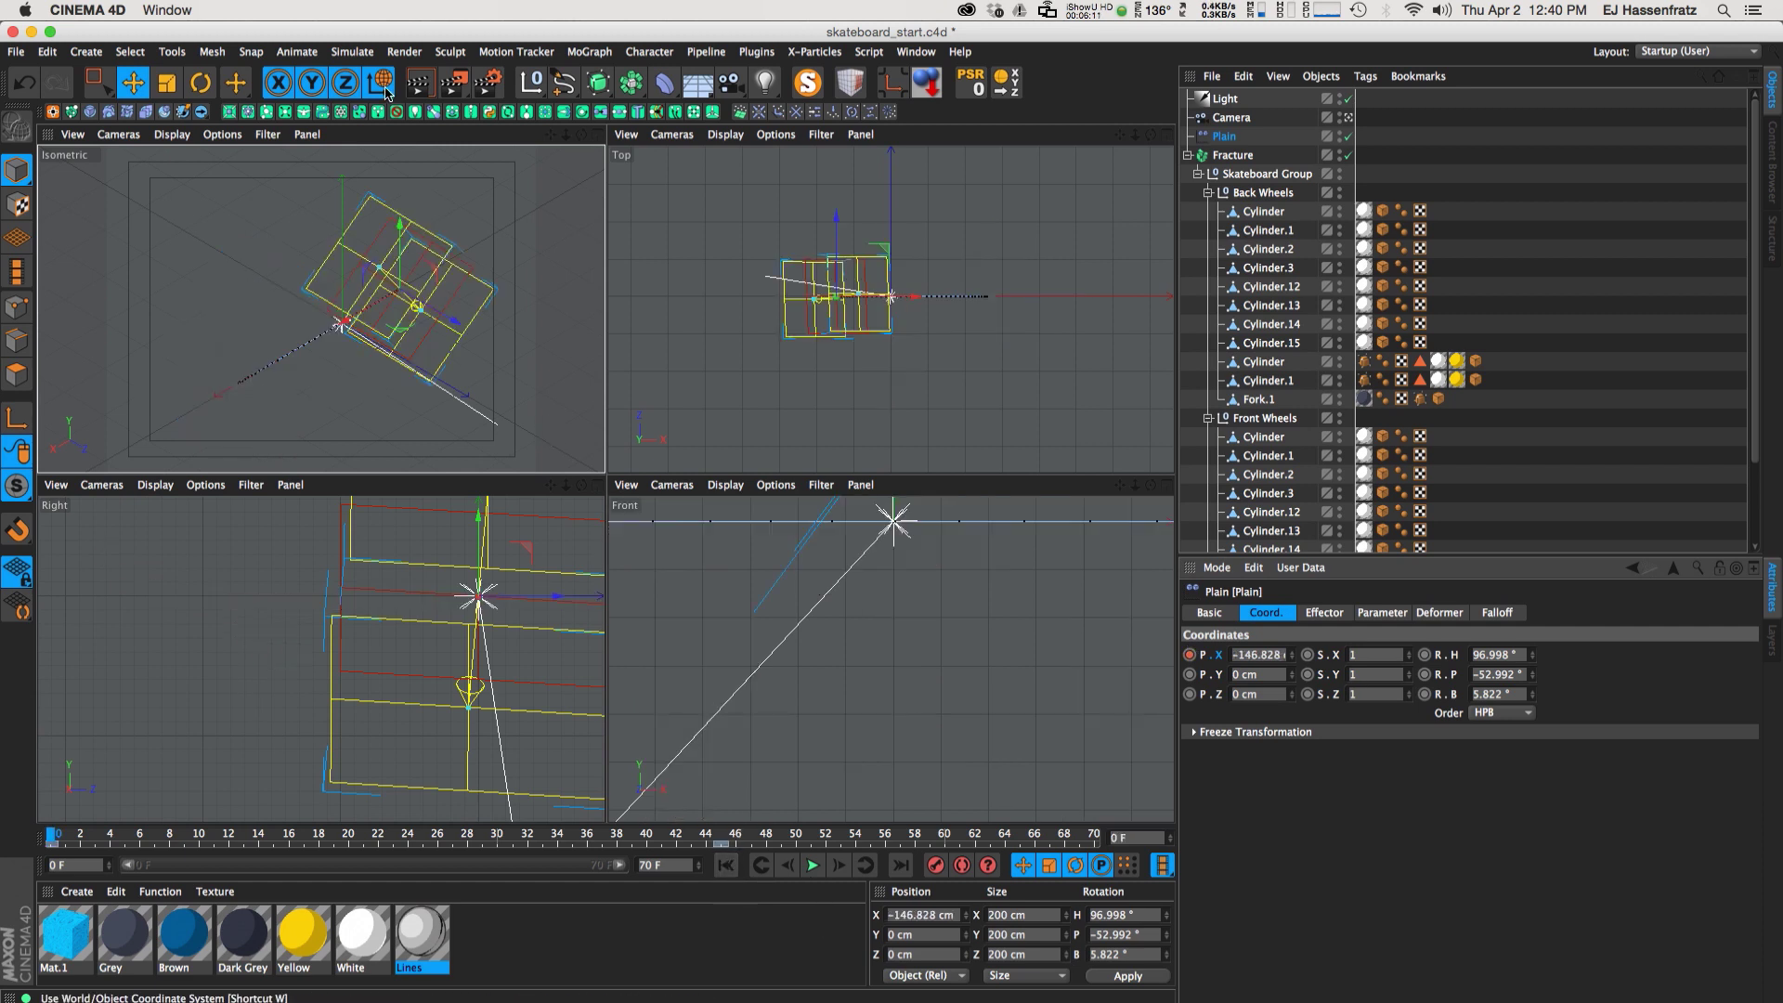
click(386, 90)
click(814, 868)
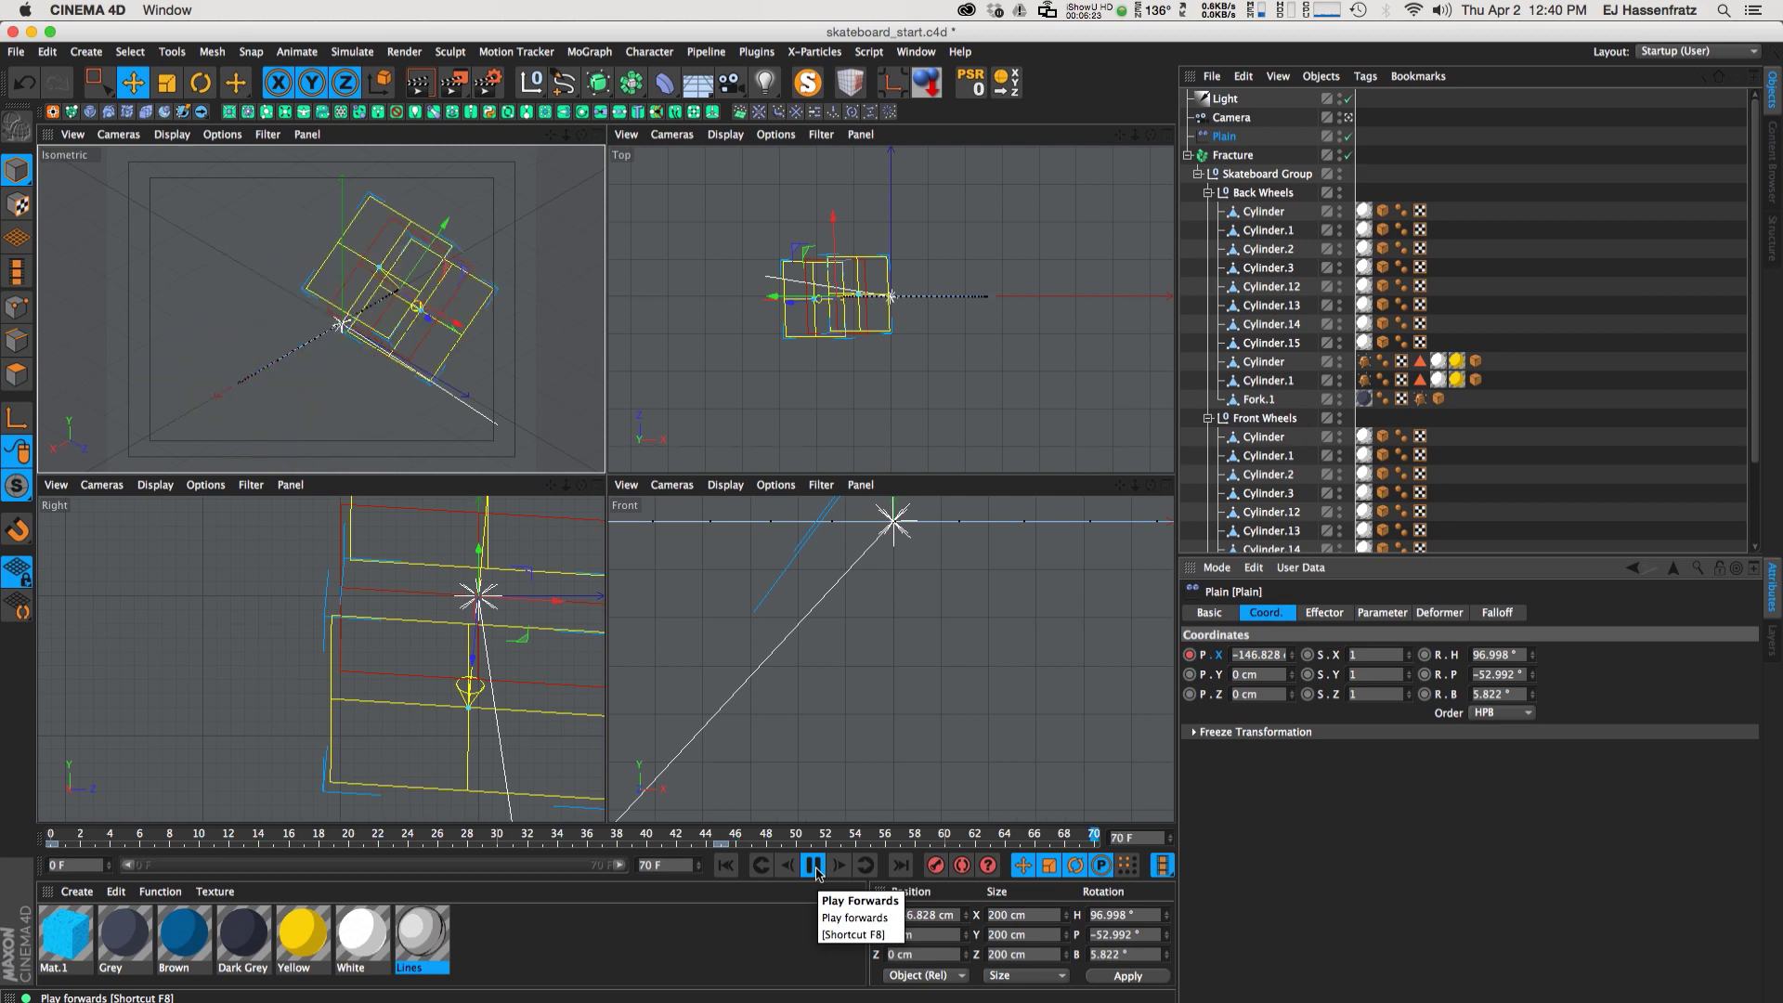
click(815, 865)
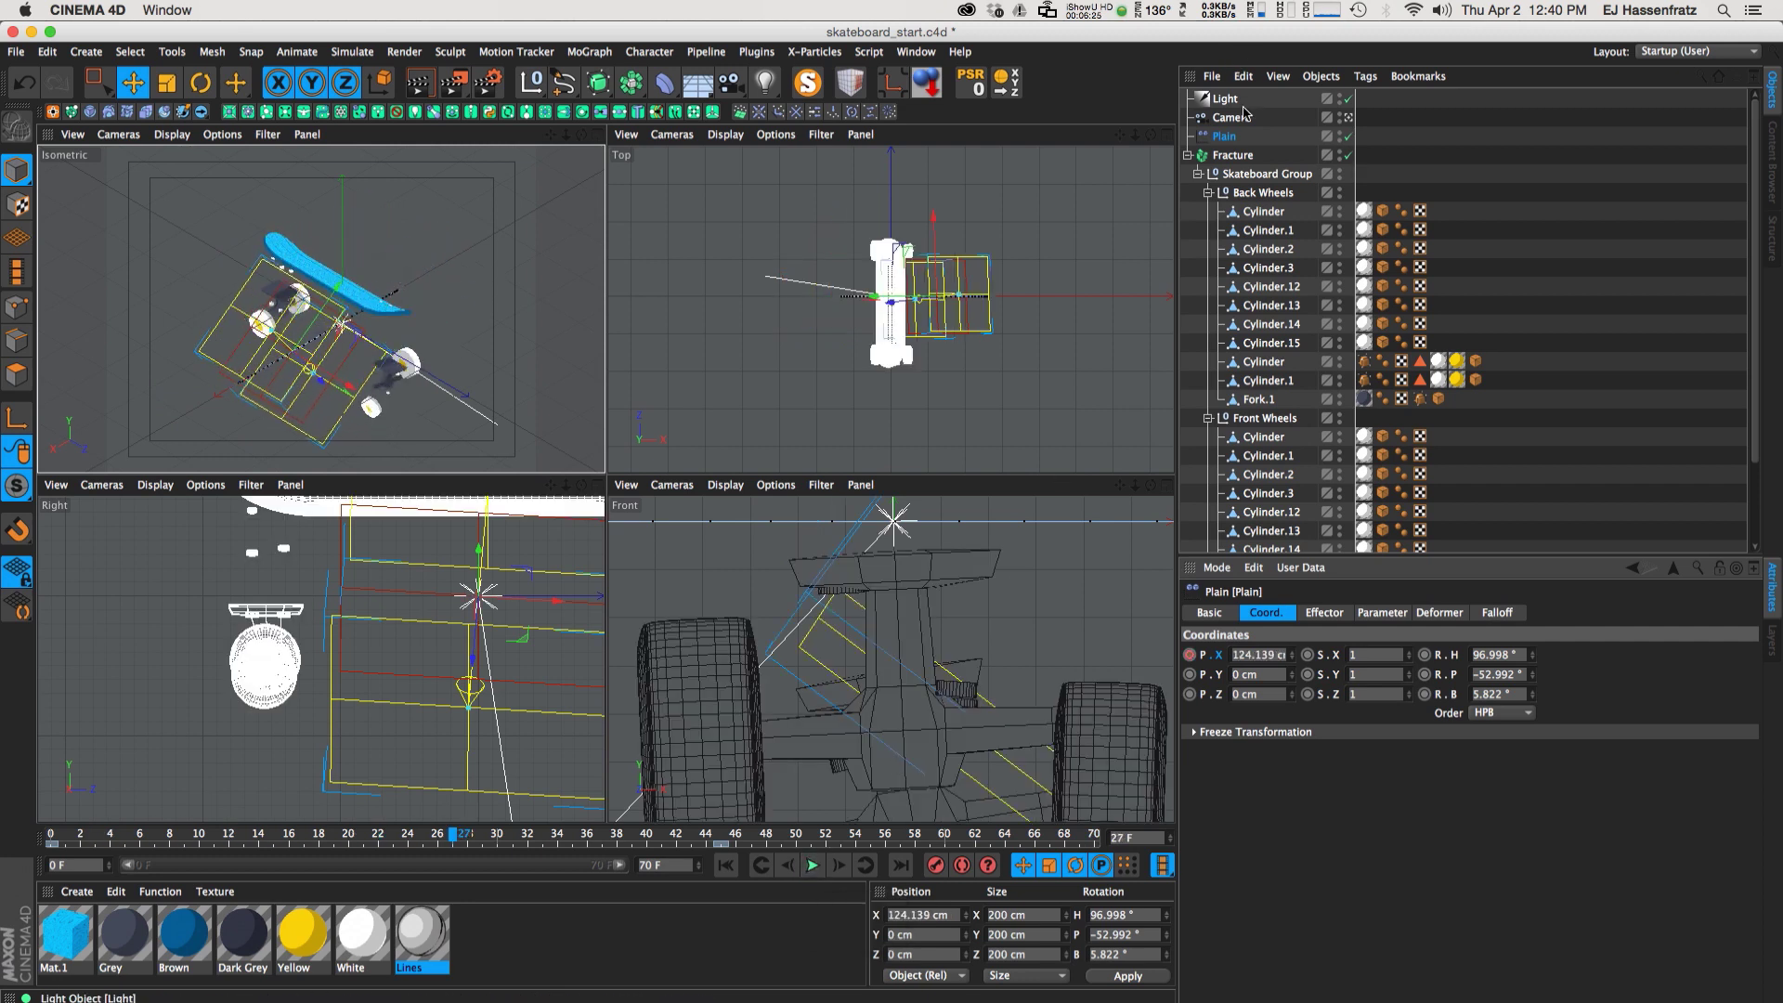
click(1236, 155)
click(1188, 155)
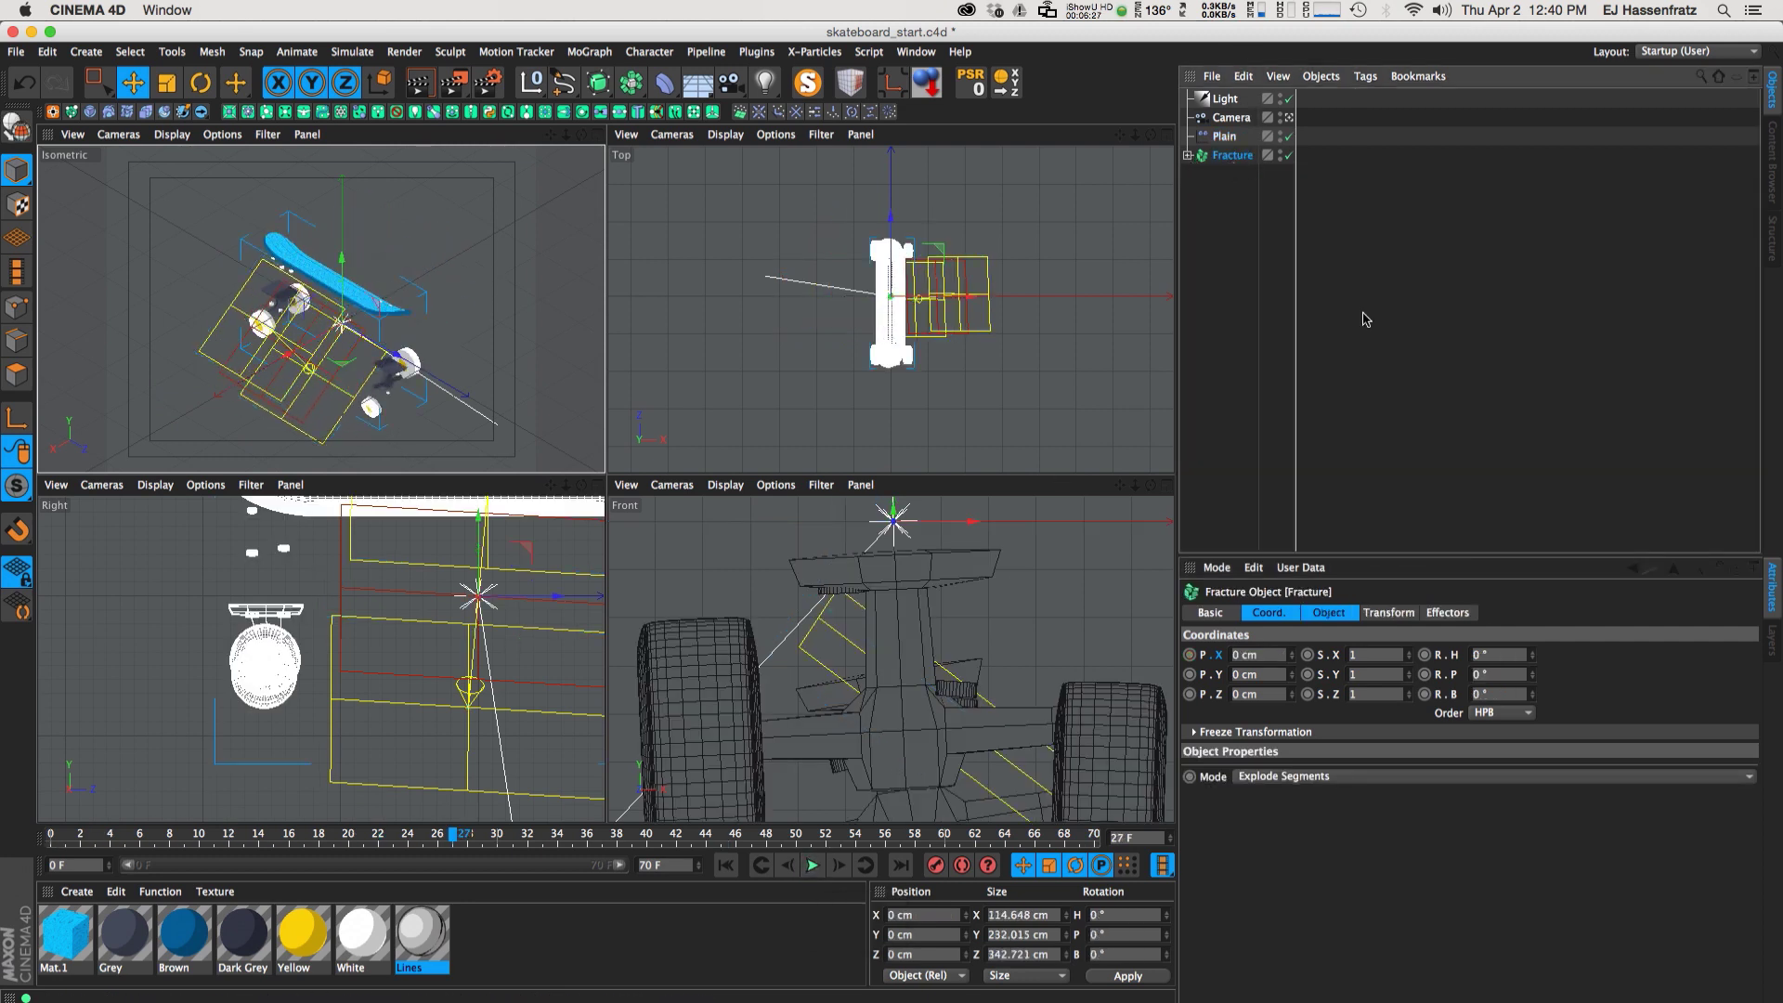
Add a Random effector with its Position option unchecked
click(590, 53)
mouse_move(599, 82)
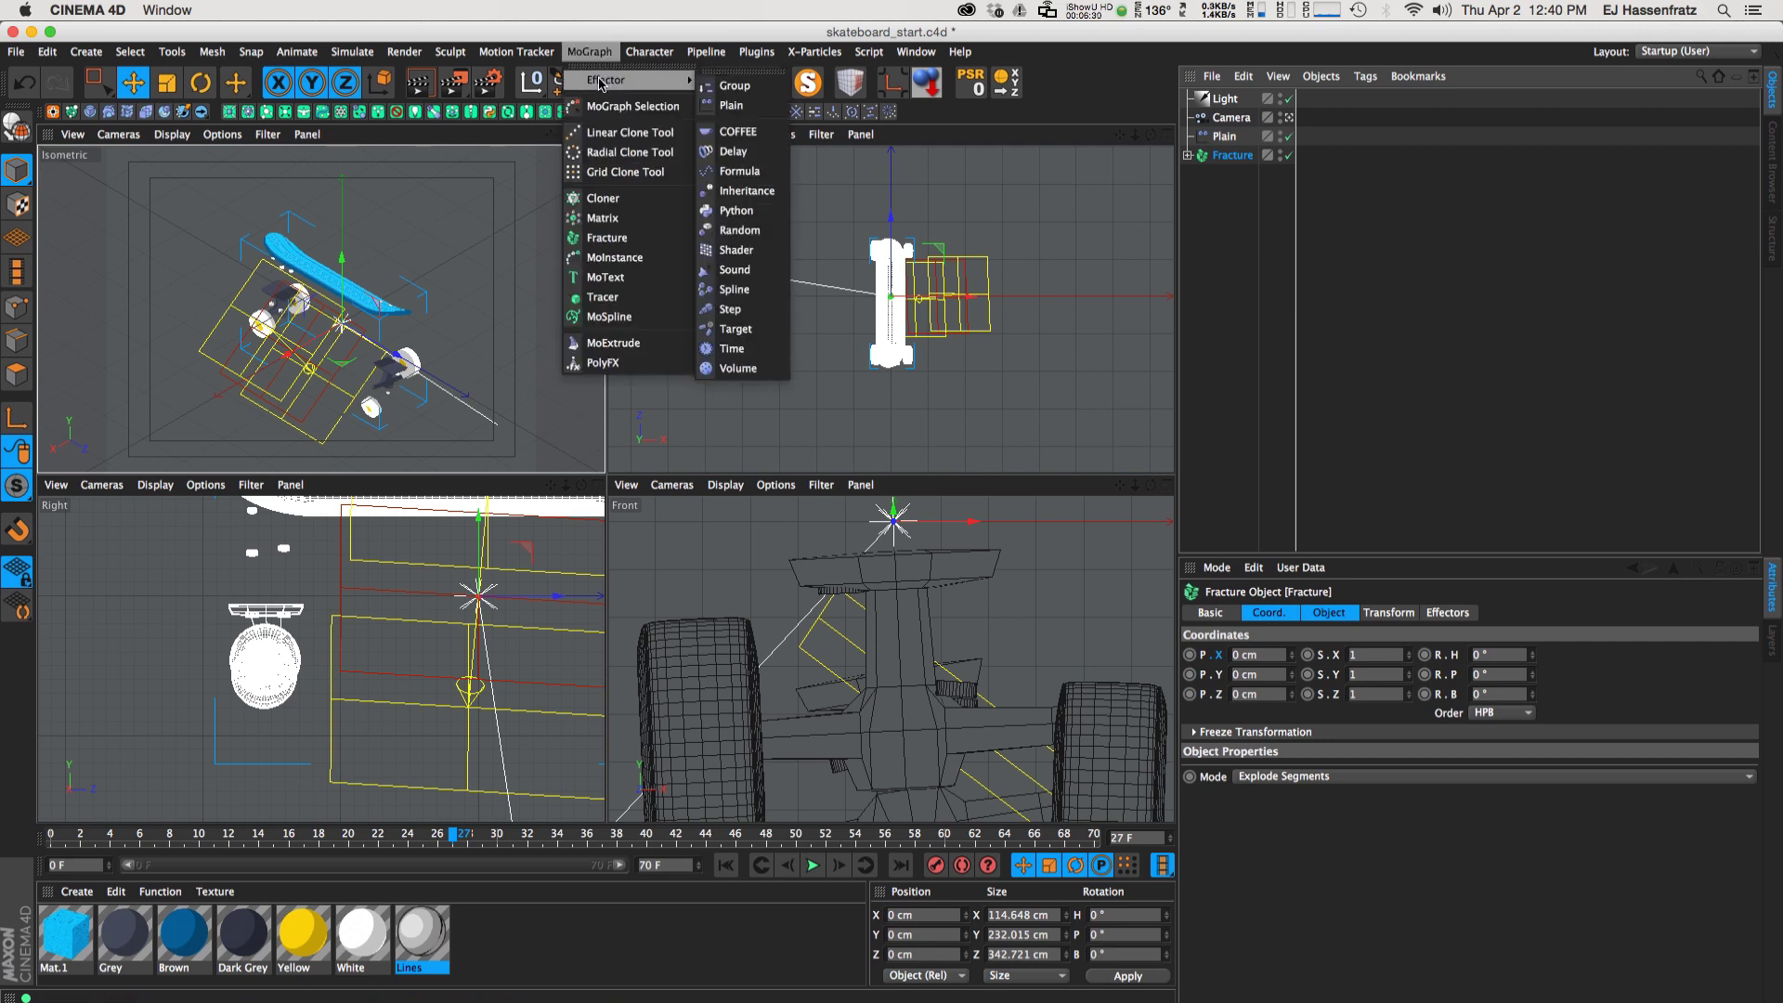
click(769, 231)
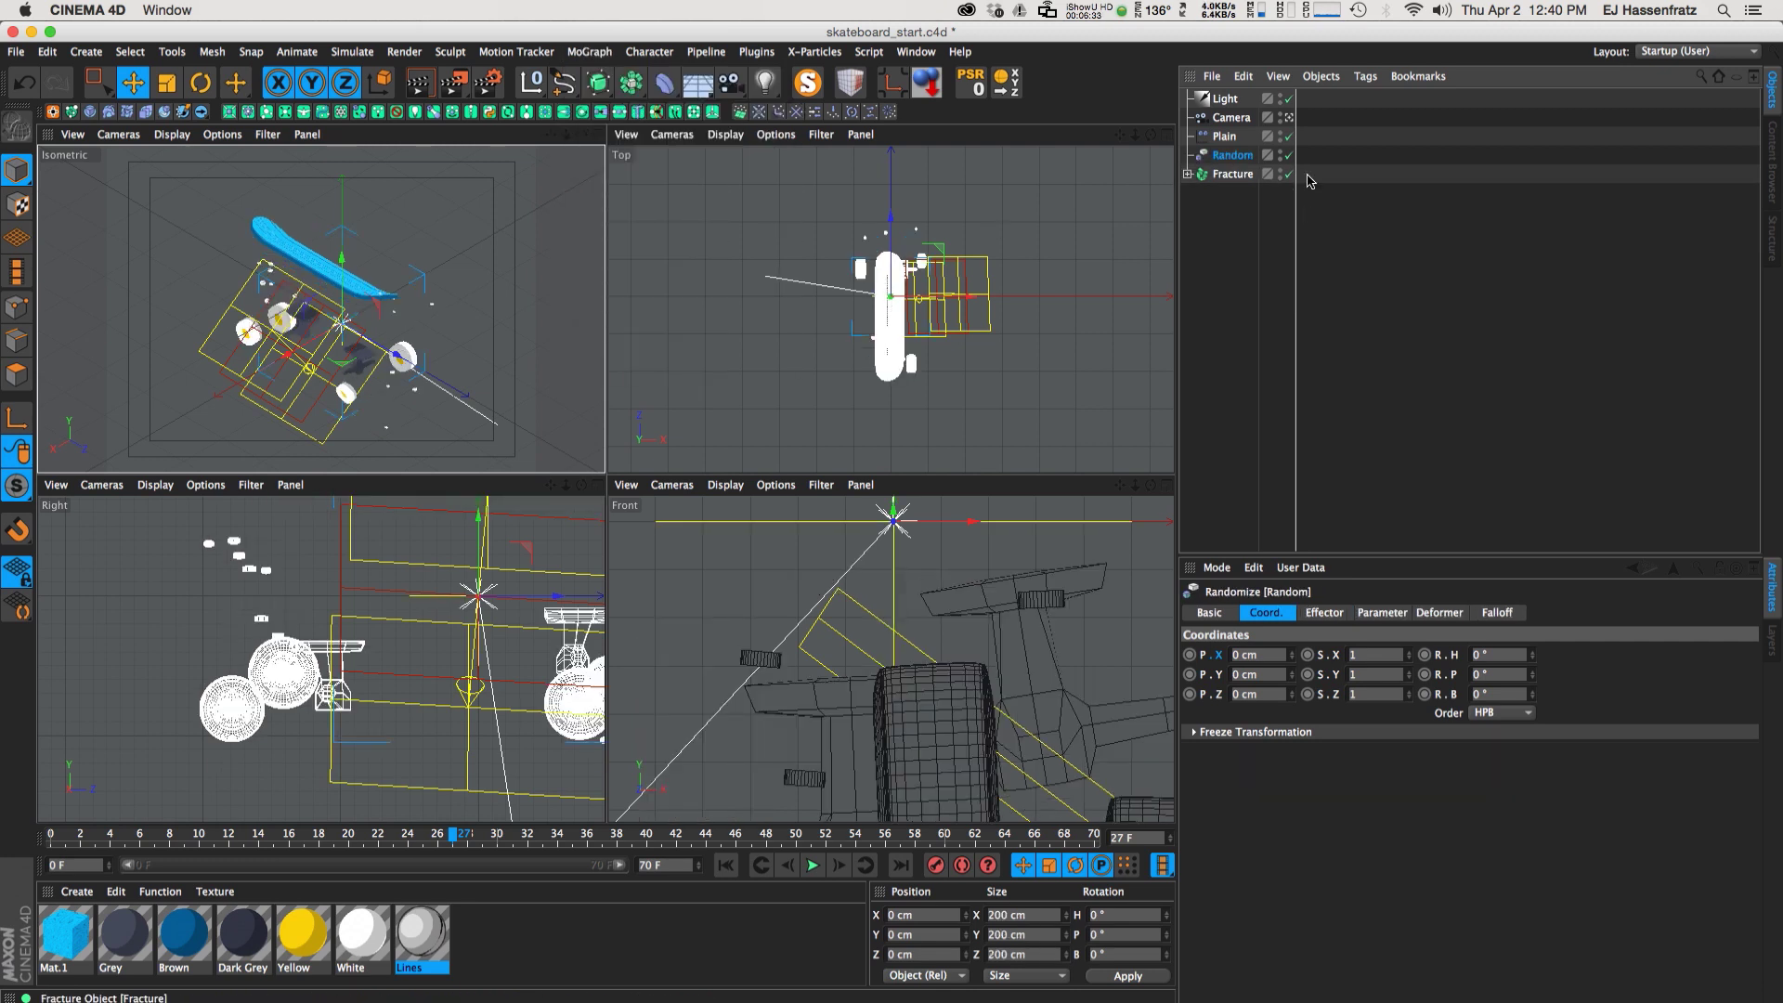
click(1325, 613)
click(1384, 614)
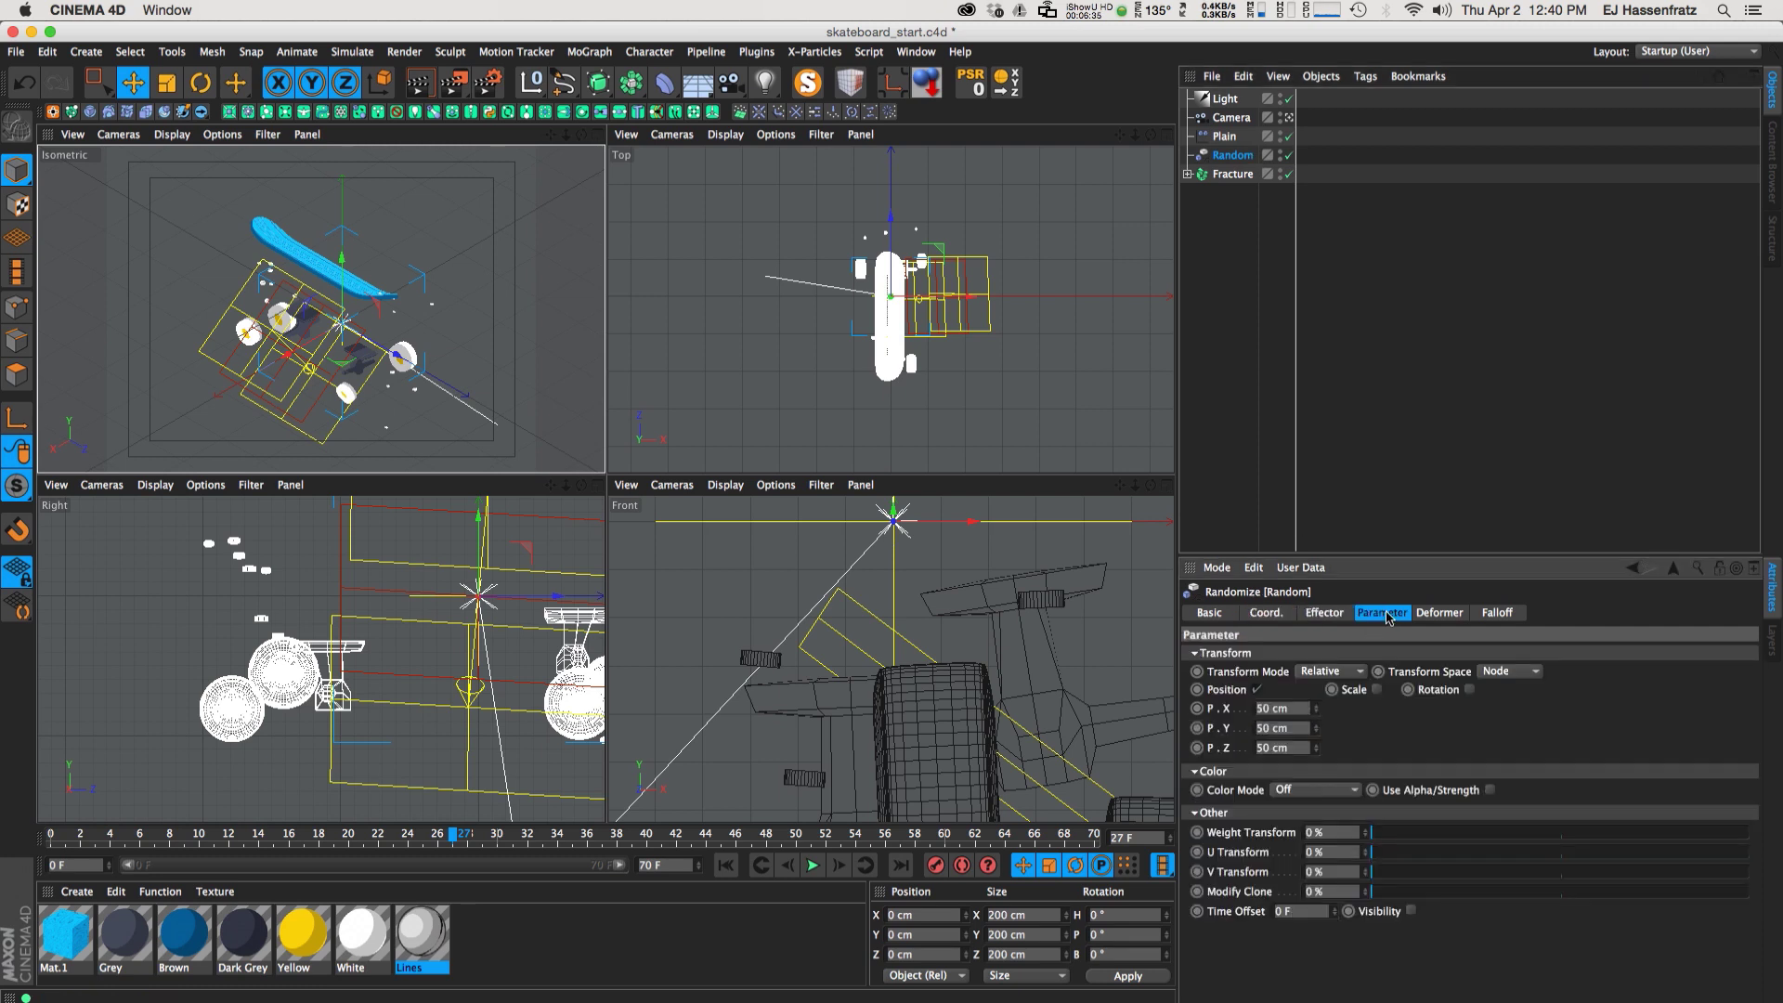
click(1259, 689)
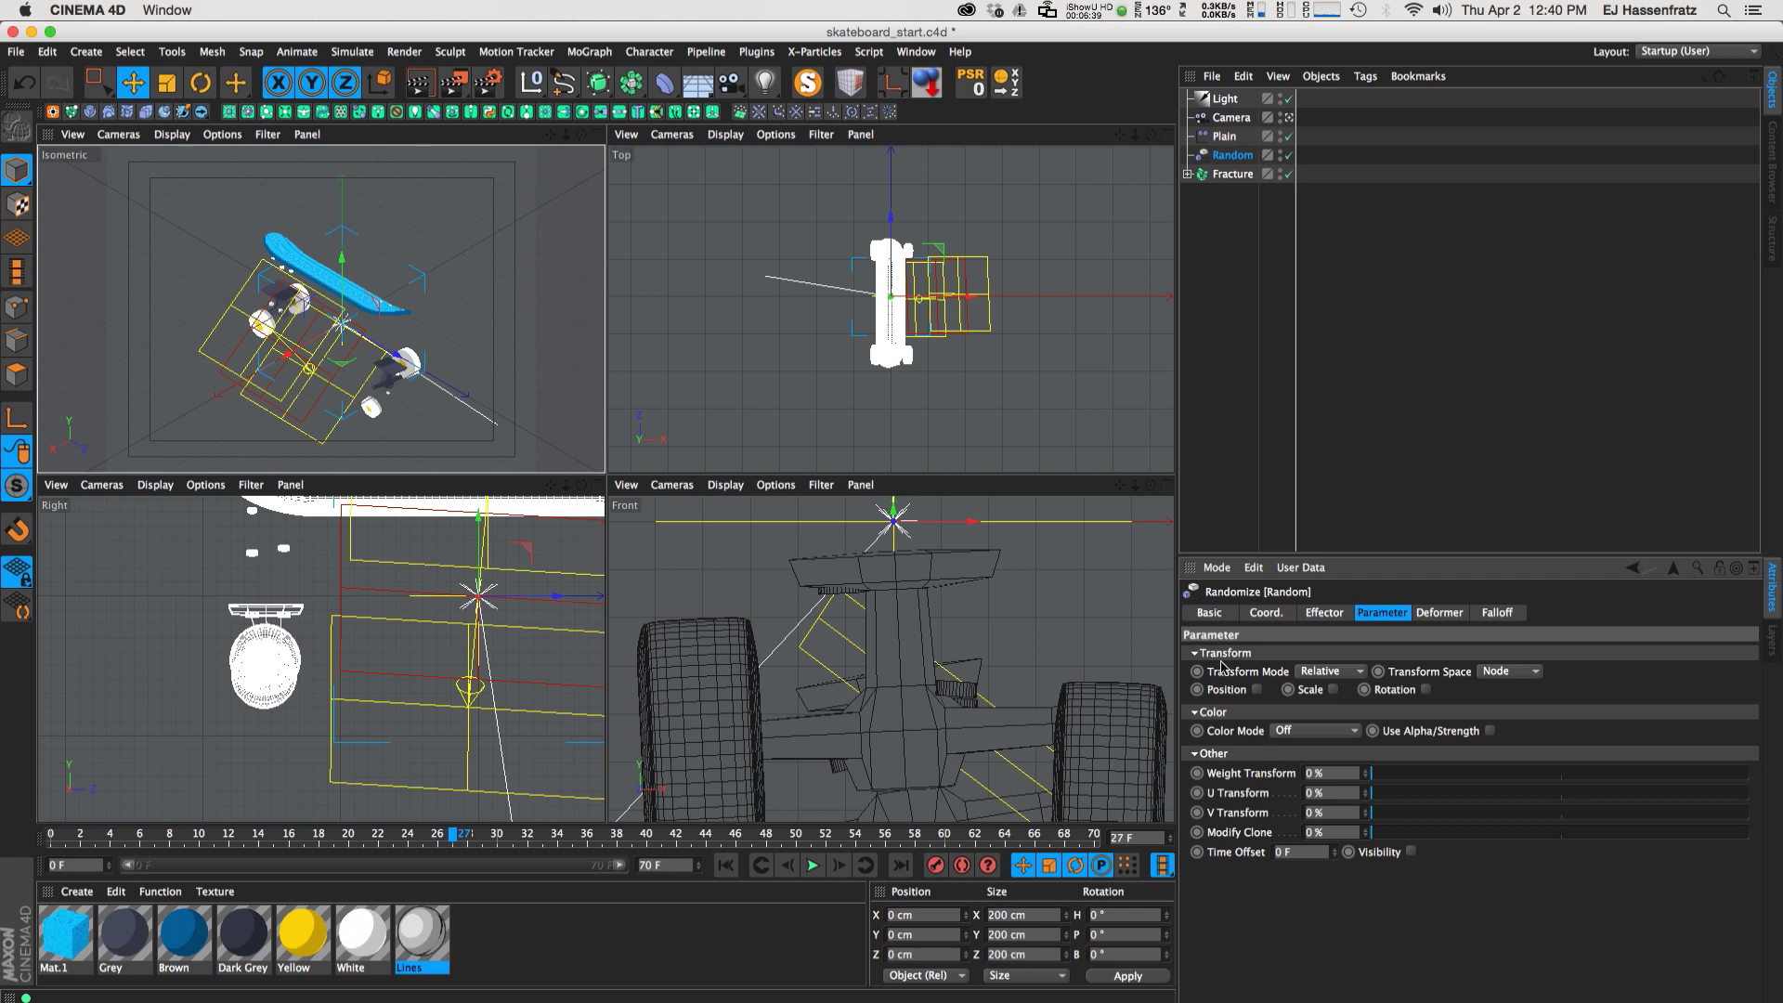
Move Random above Plain in Fracture's Effectors list and set Weight Transform to 100%
click(1234, 175)
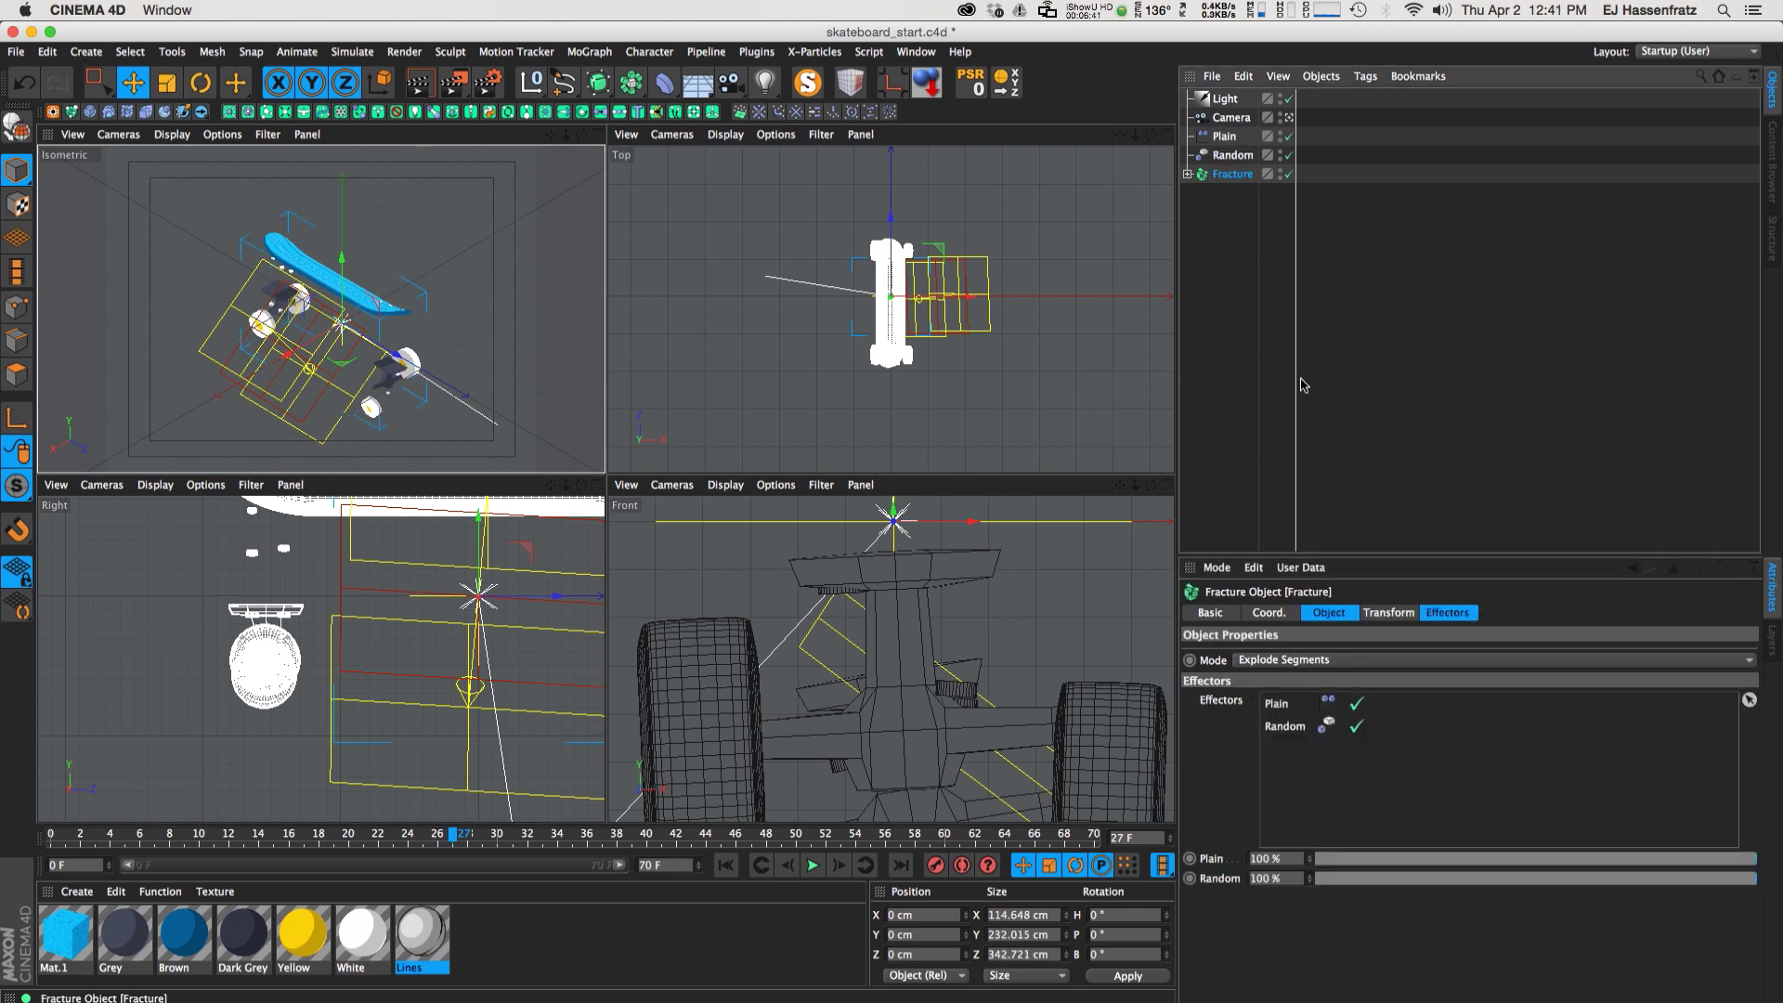
drag(1291, 727, 1296, 704)
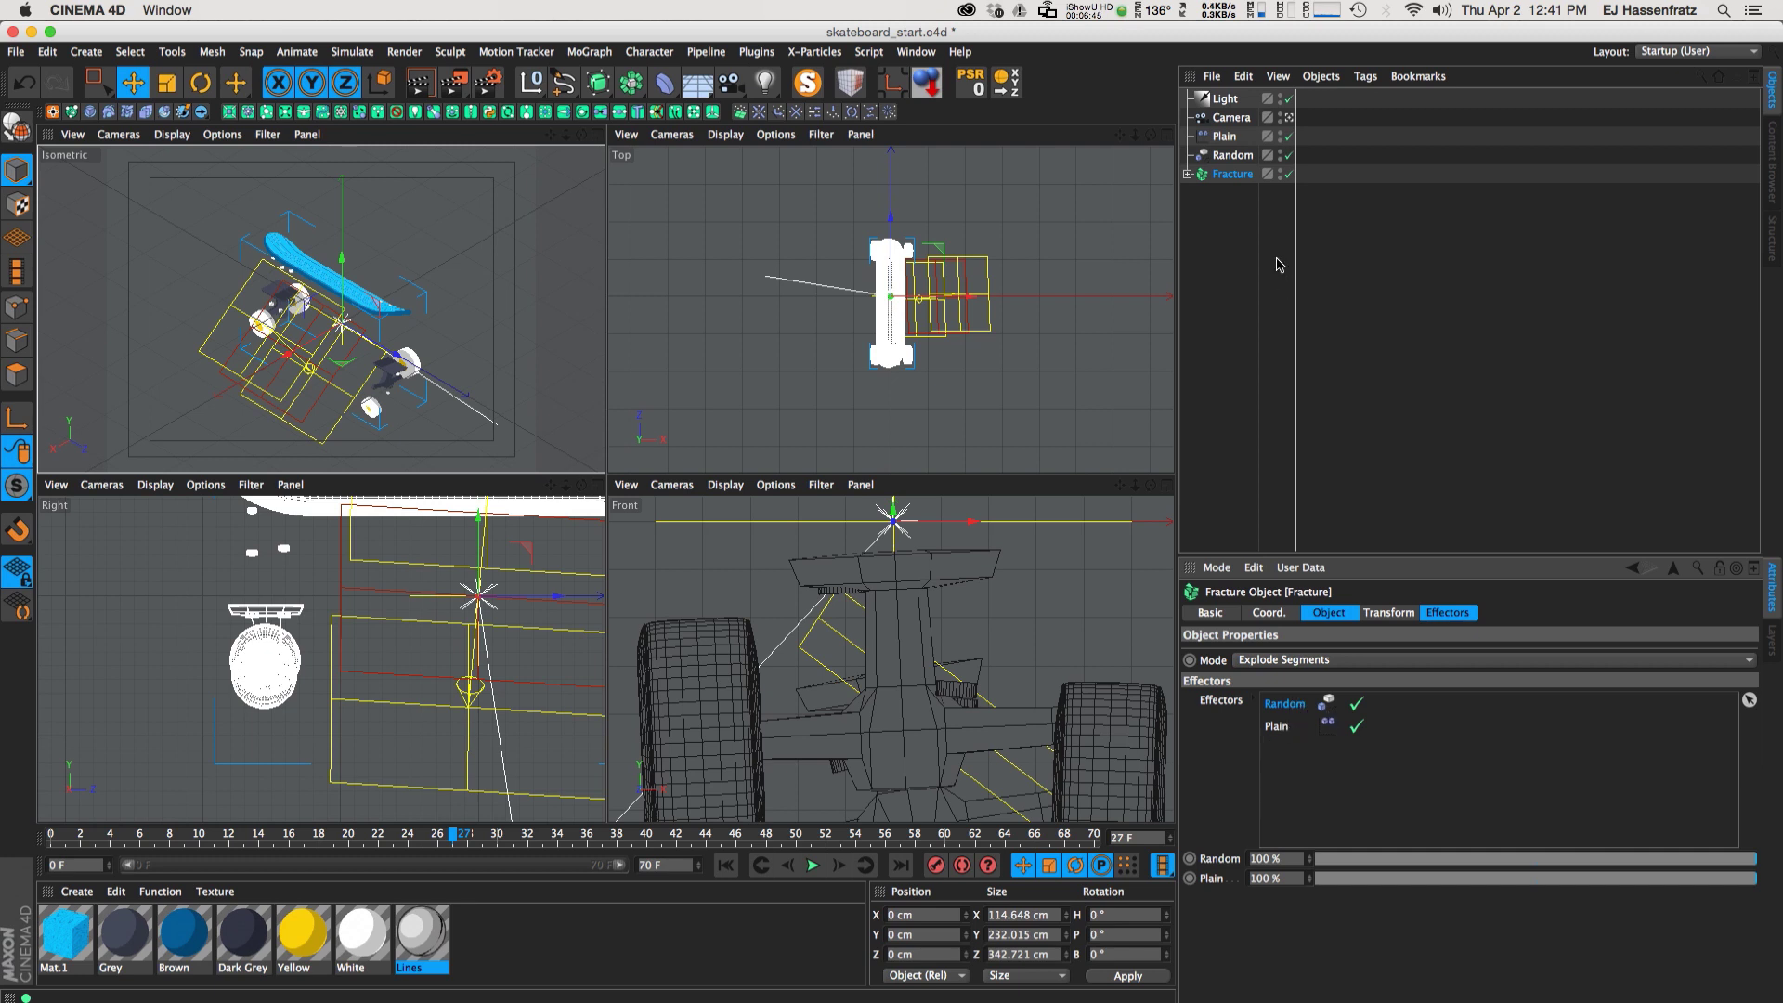
click(1232, 155)
drag(1411, 776, 1763, 783)
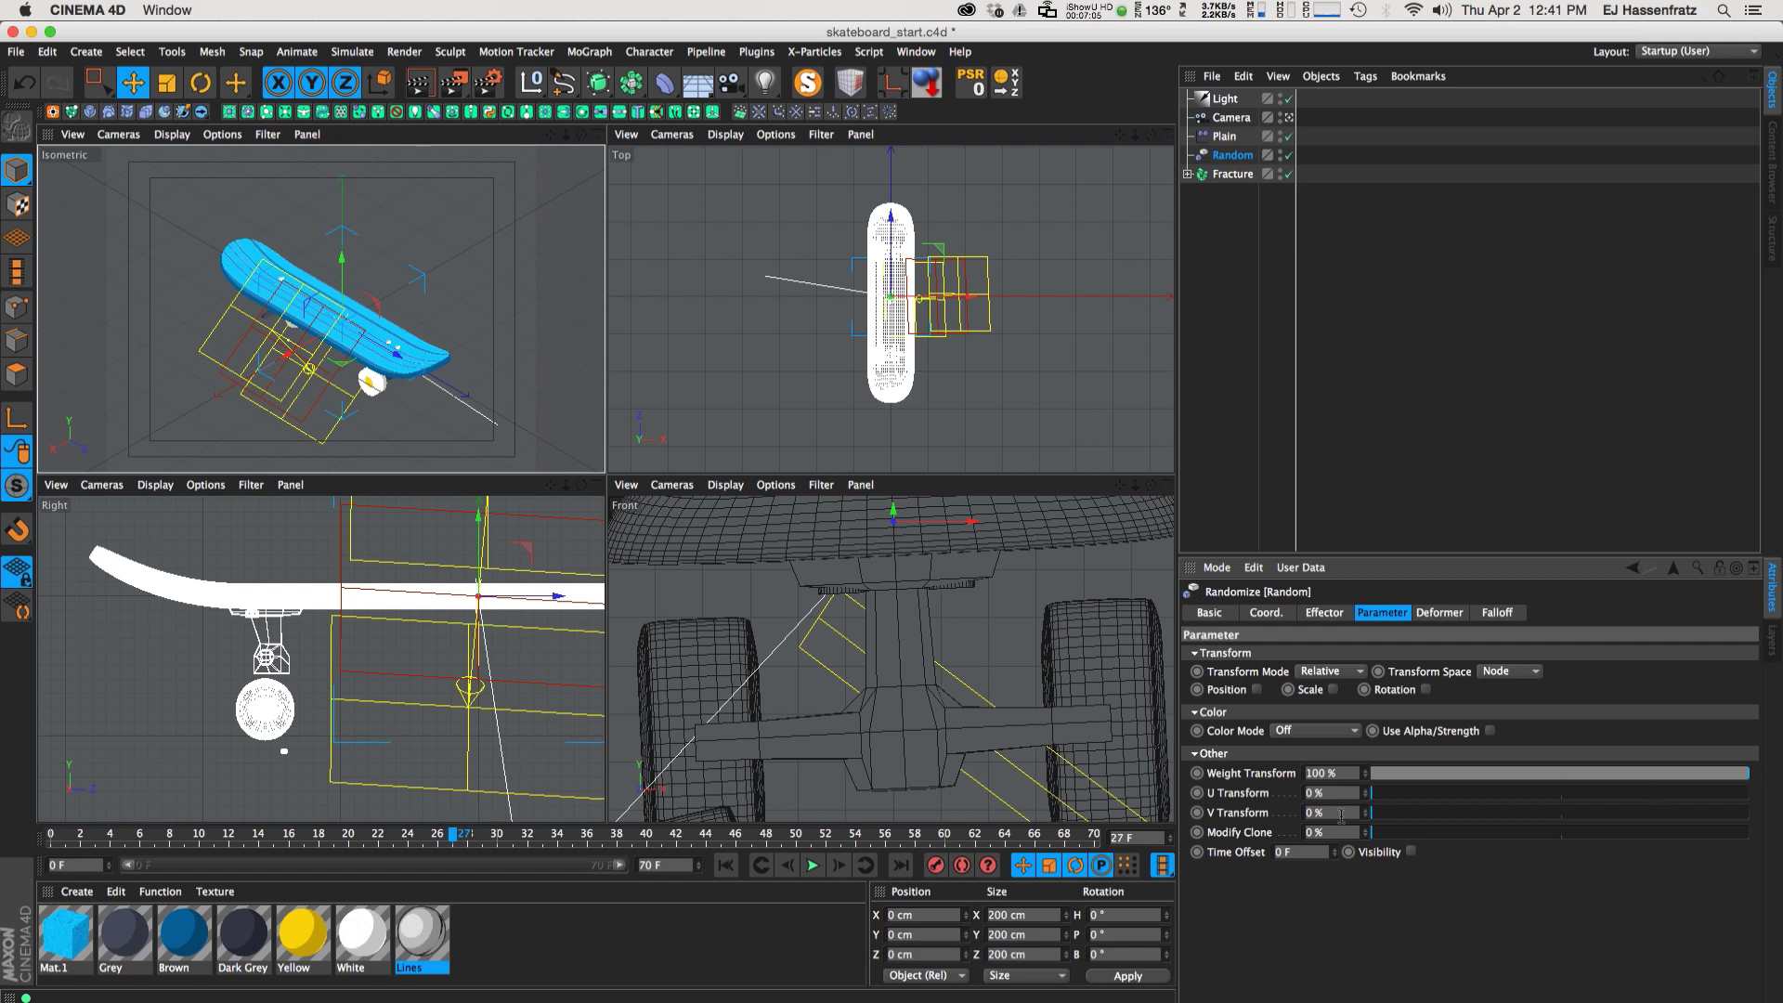
At frame 0, set Random's Minimum to 0% and Weight Transform to 30%
drag(370, 841, 42, 842)
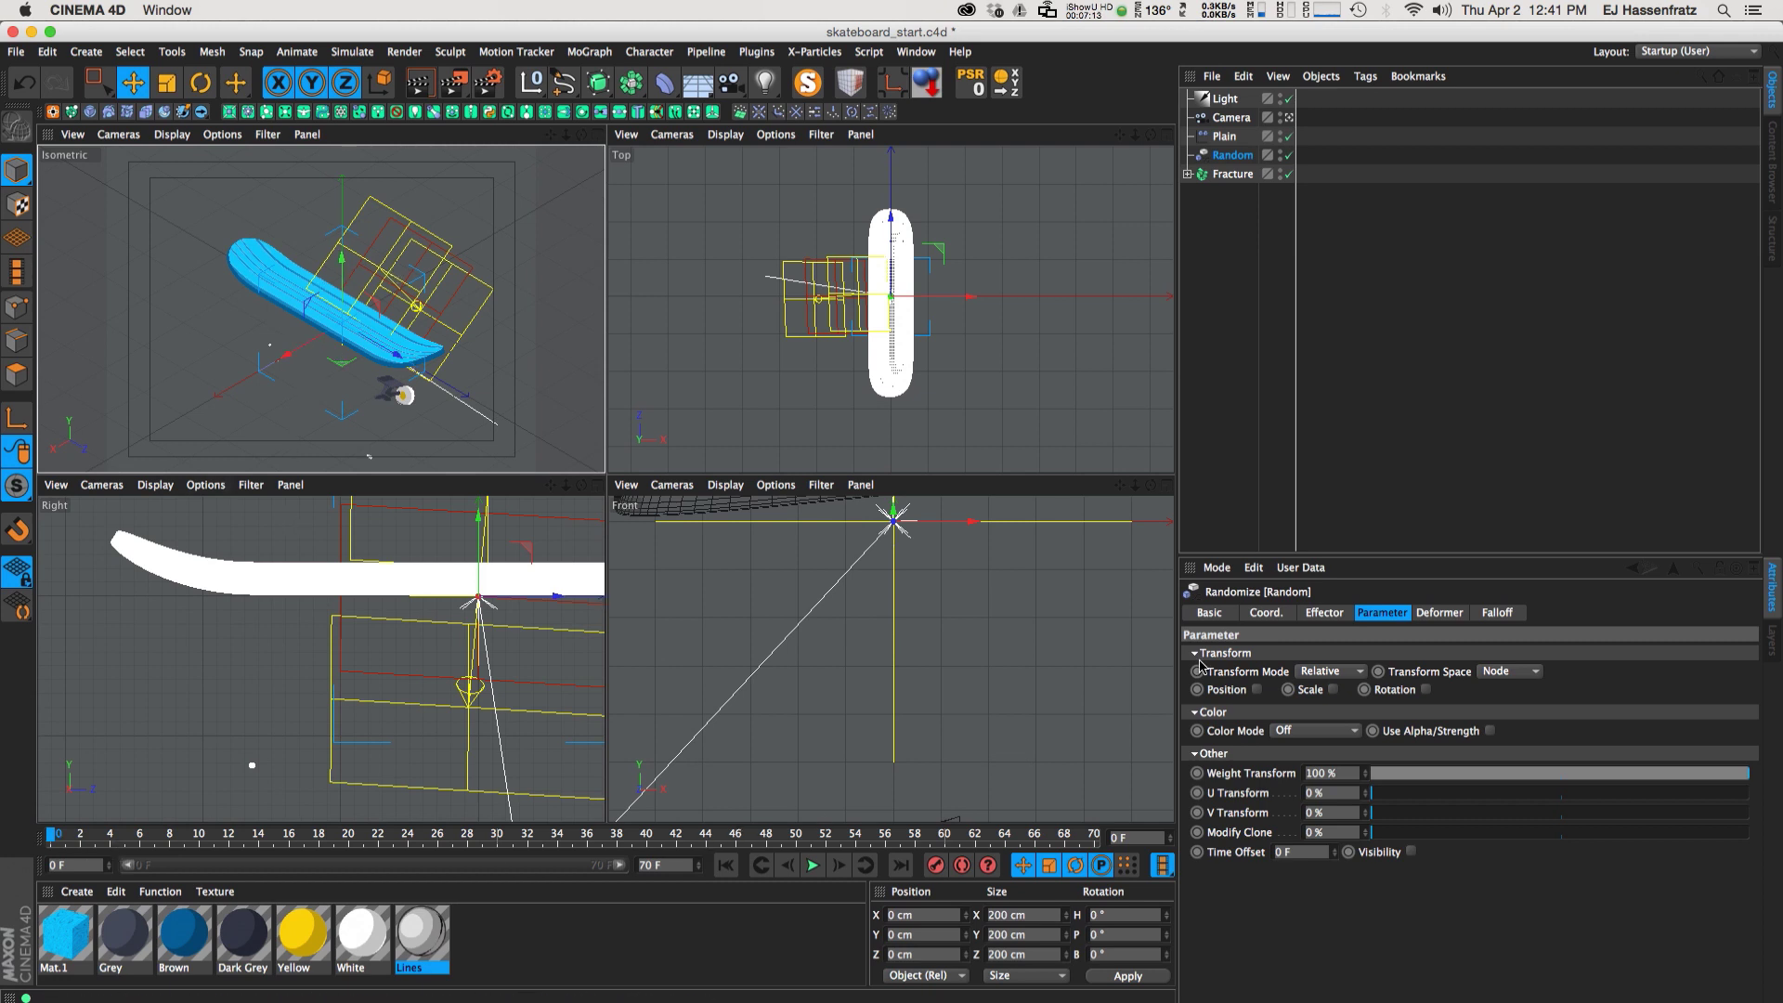
click(1322, 615)
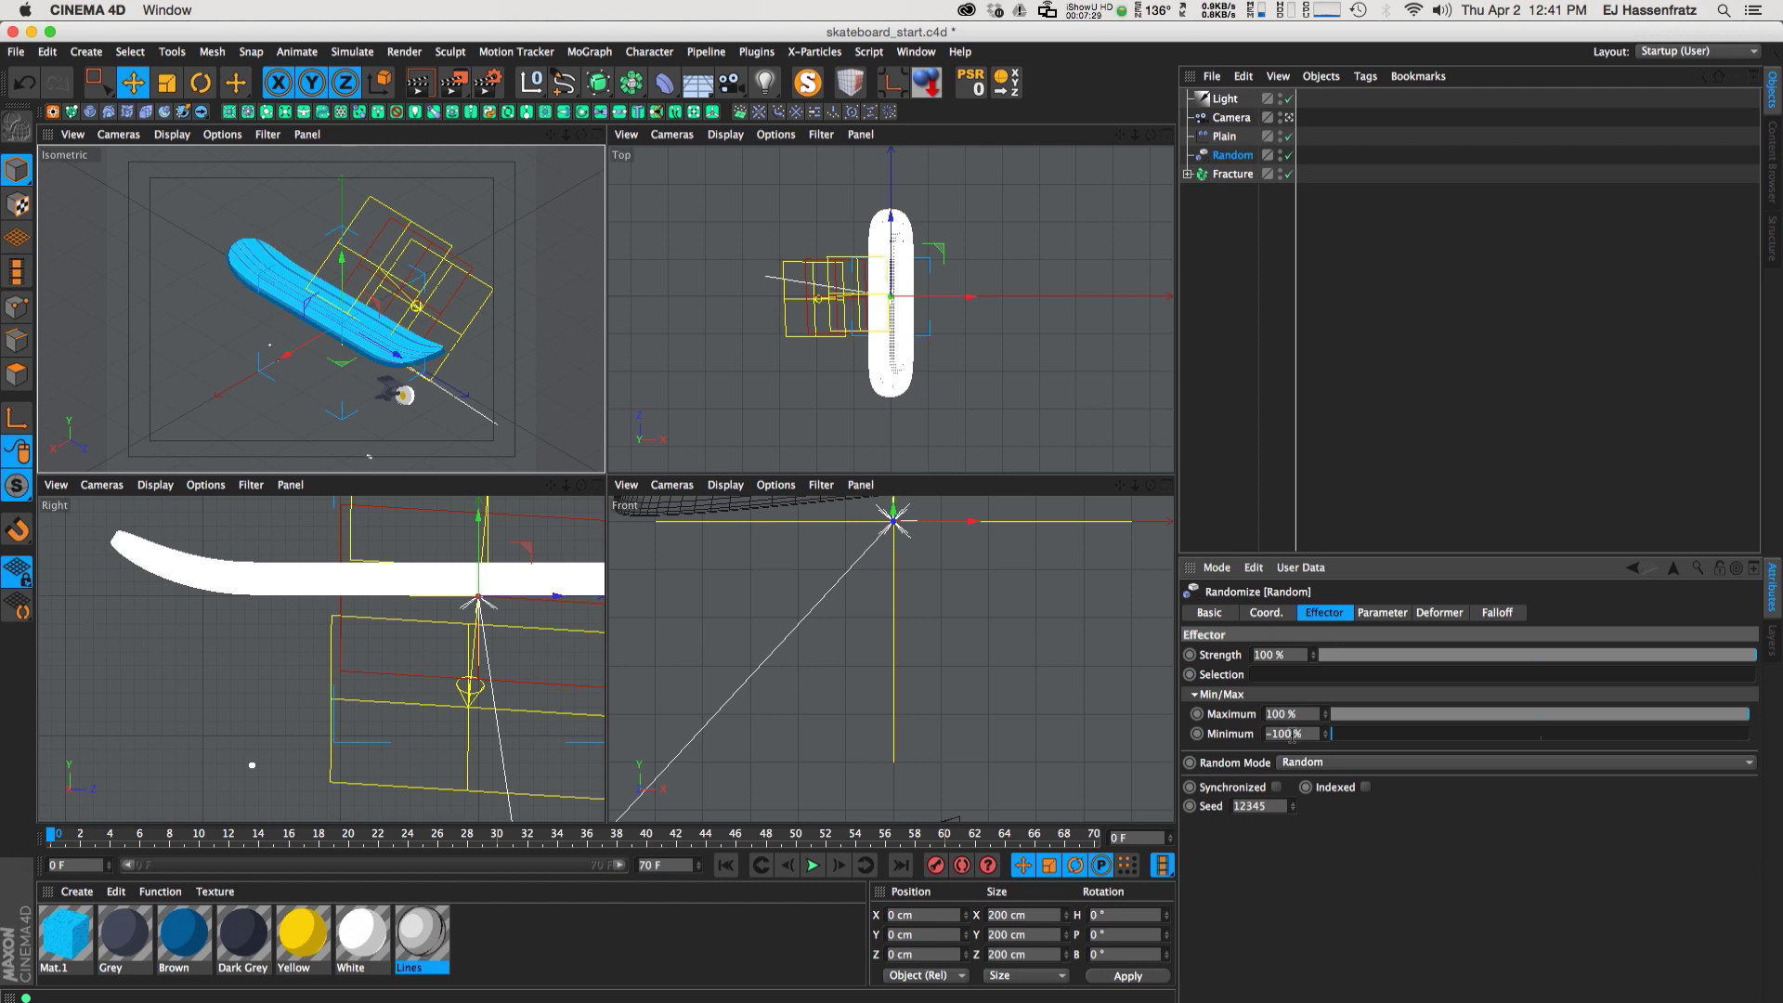
drag(1405, 745, 1550, 741)
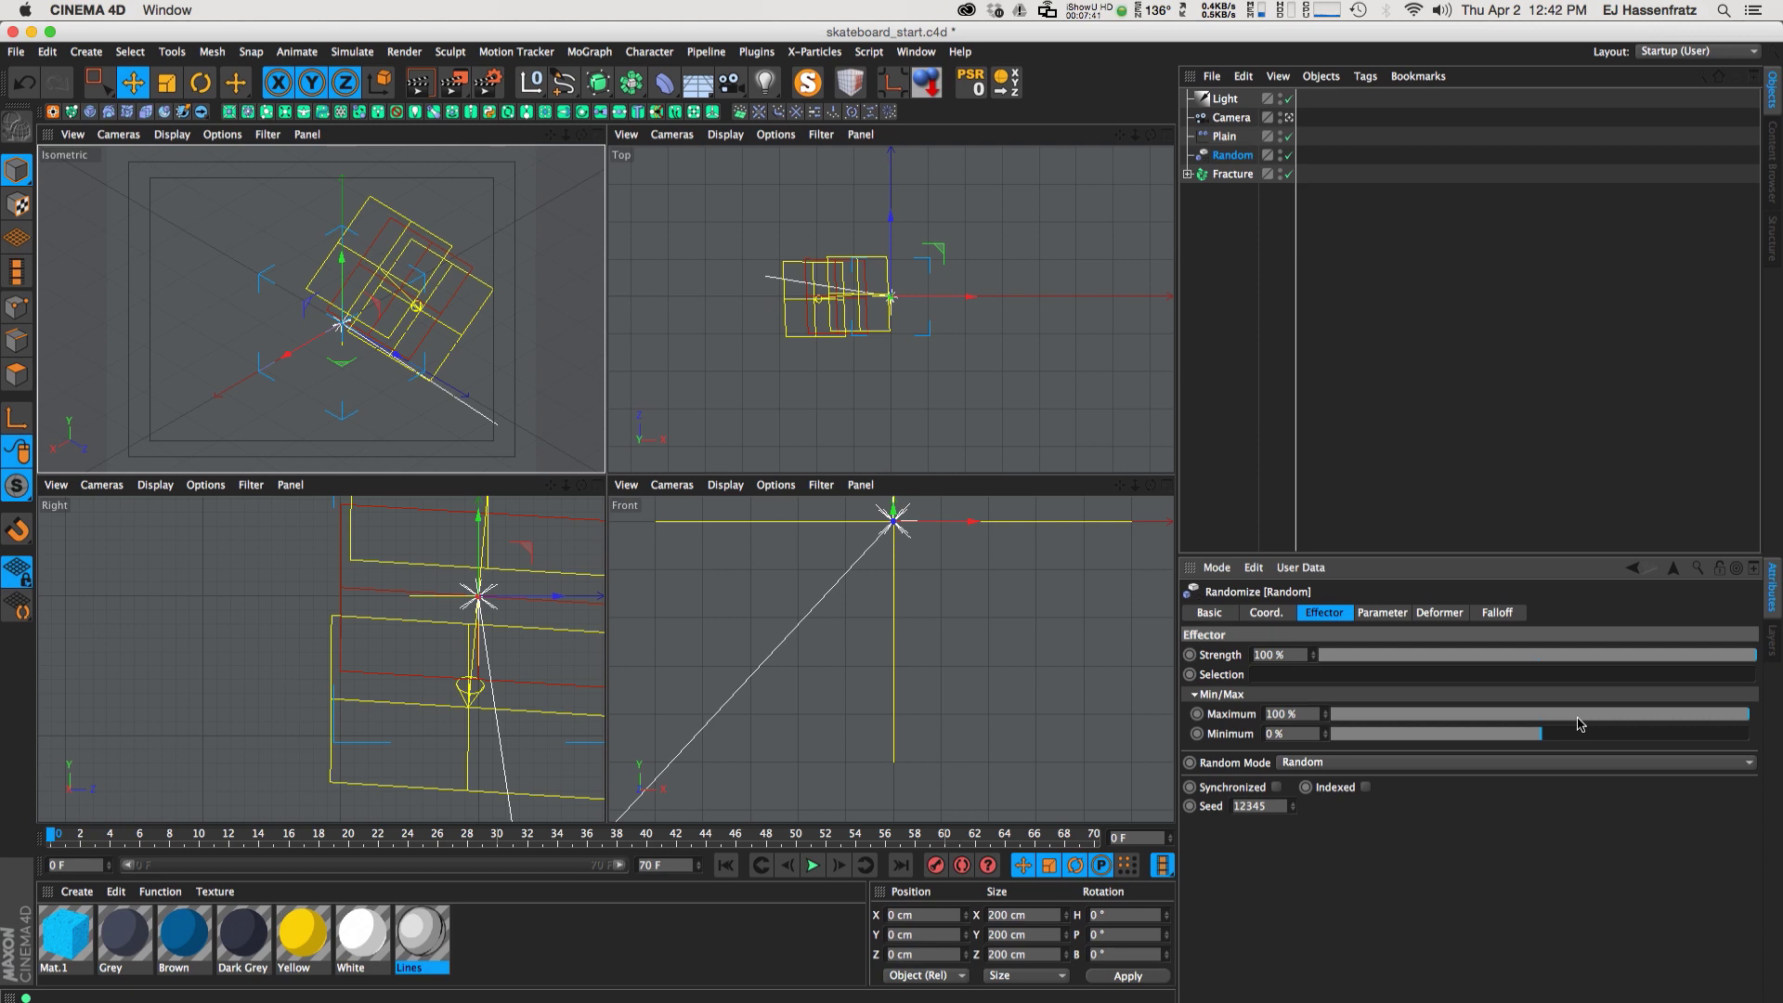
click(1411, 614)
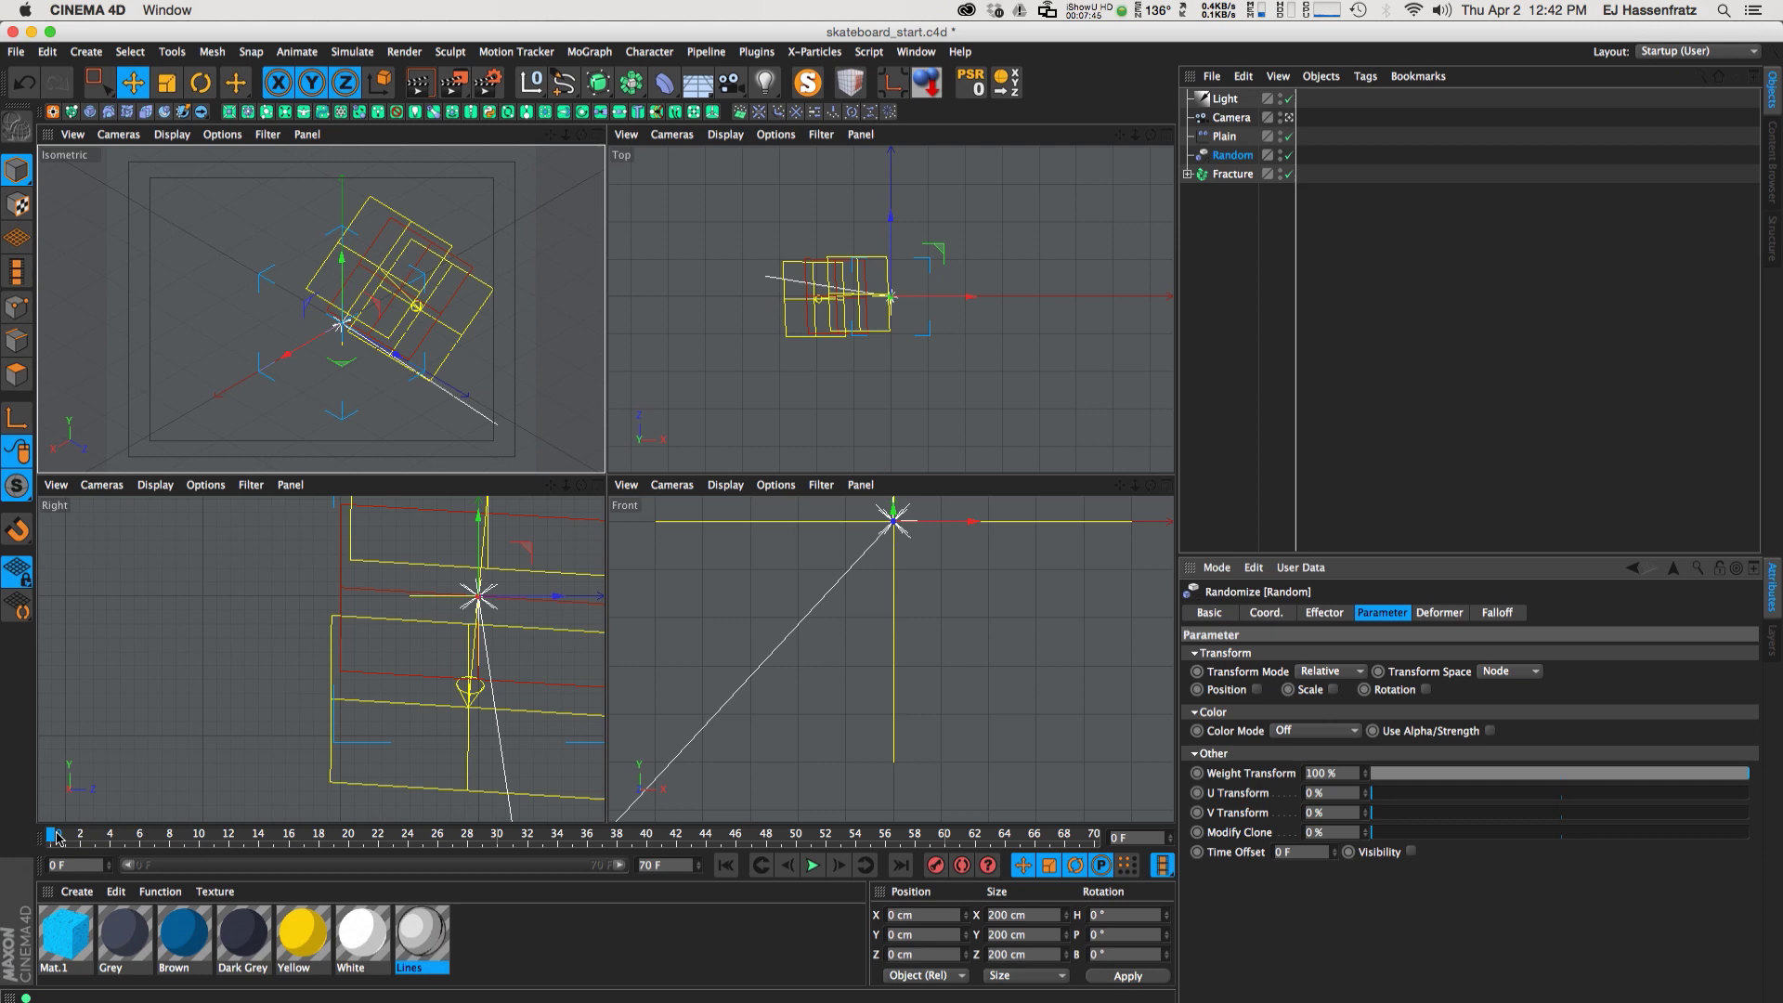
drag(1455, 775, 1478, 776)
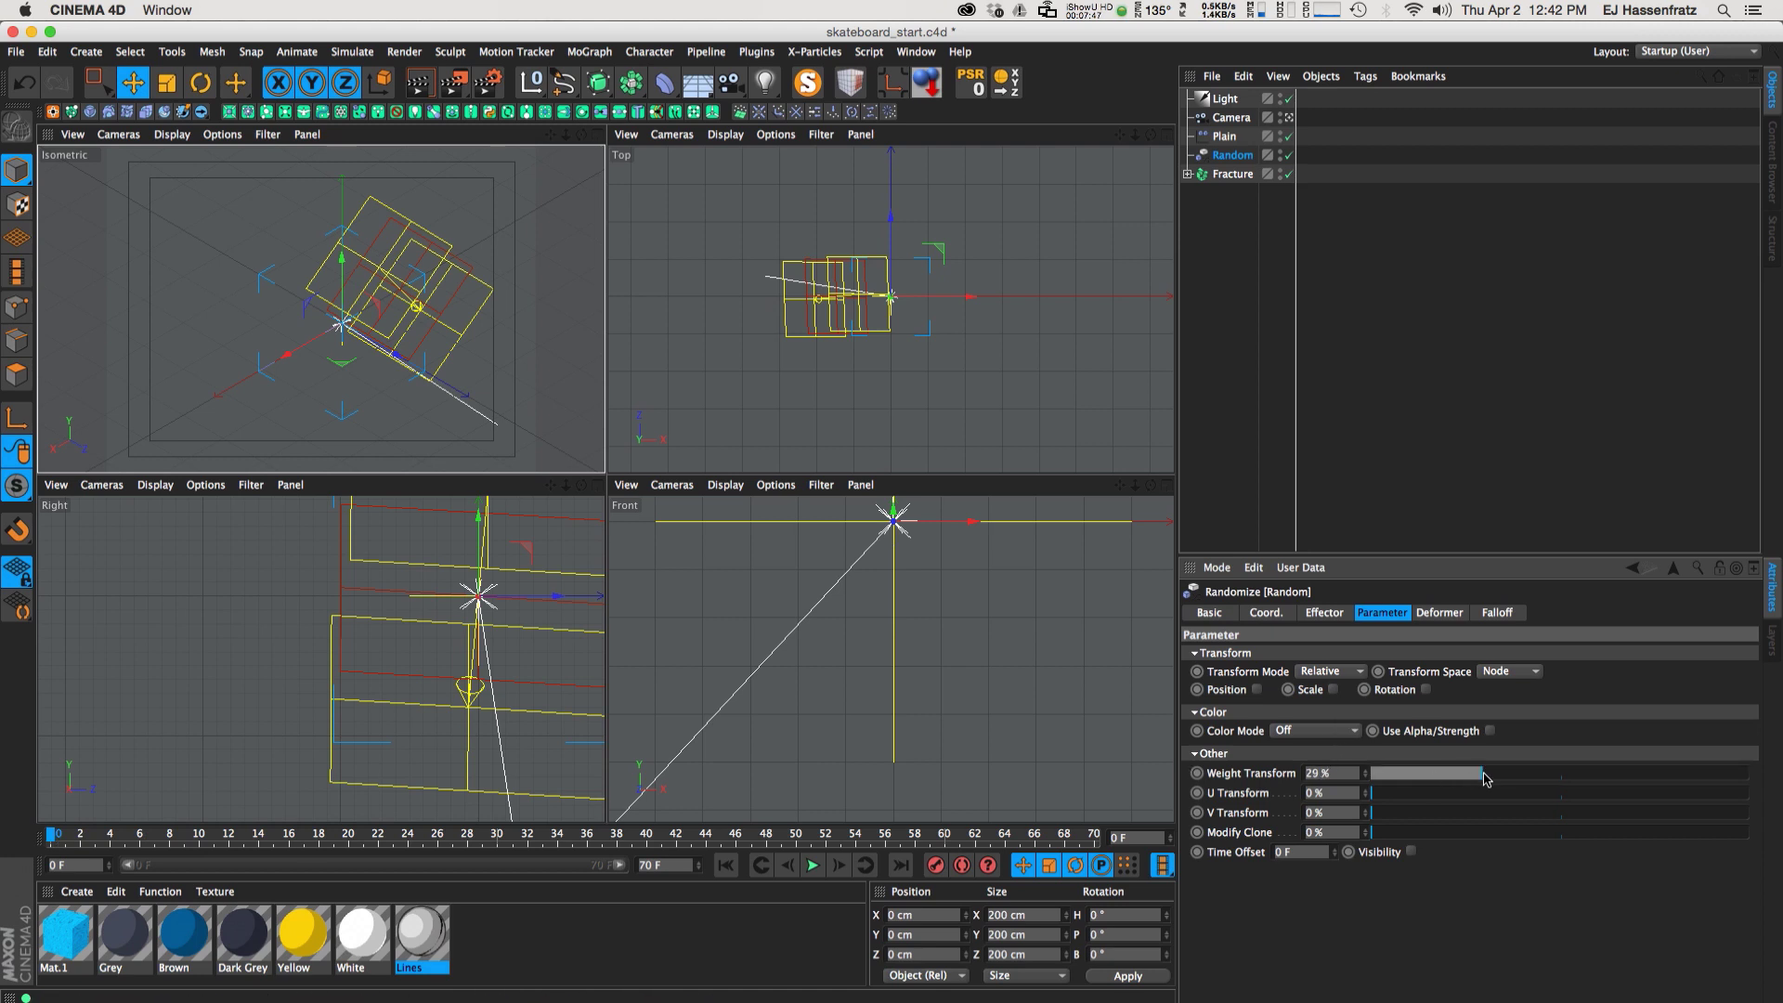
Toggle Random off and on around frames 22–27 to compare, leaving it enabled
drag(105, 838, 437, 839)
click(1289, 156)
click(1289, 155)
click(1290, 155)
click(1289, 155)
click(1289, 155)
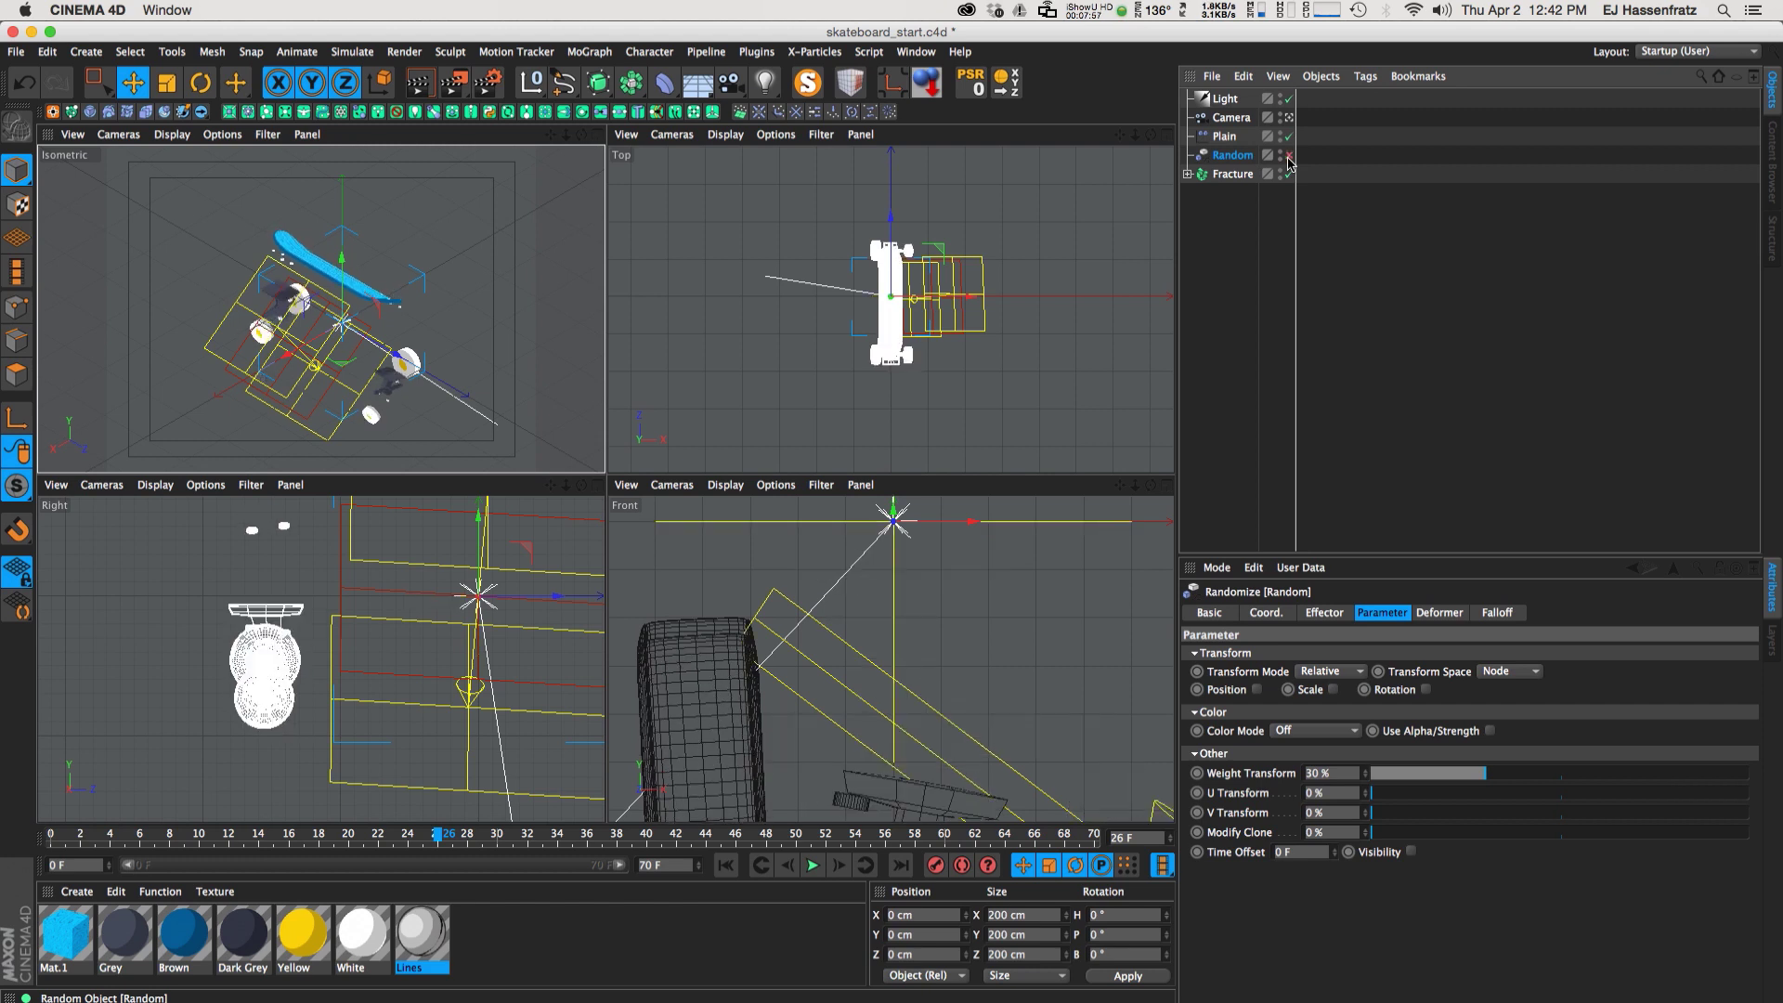
click(1289, 155)
click(1289, 155)
click(1289, 156)
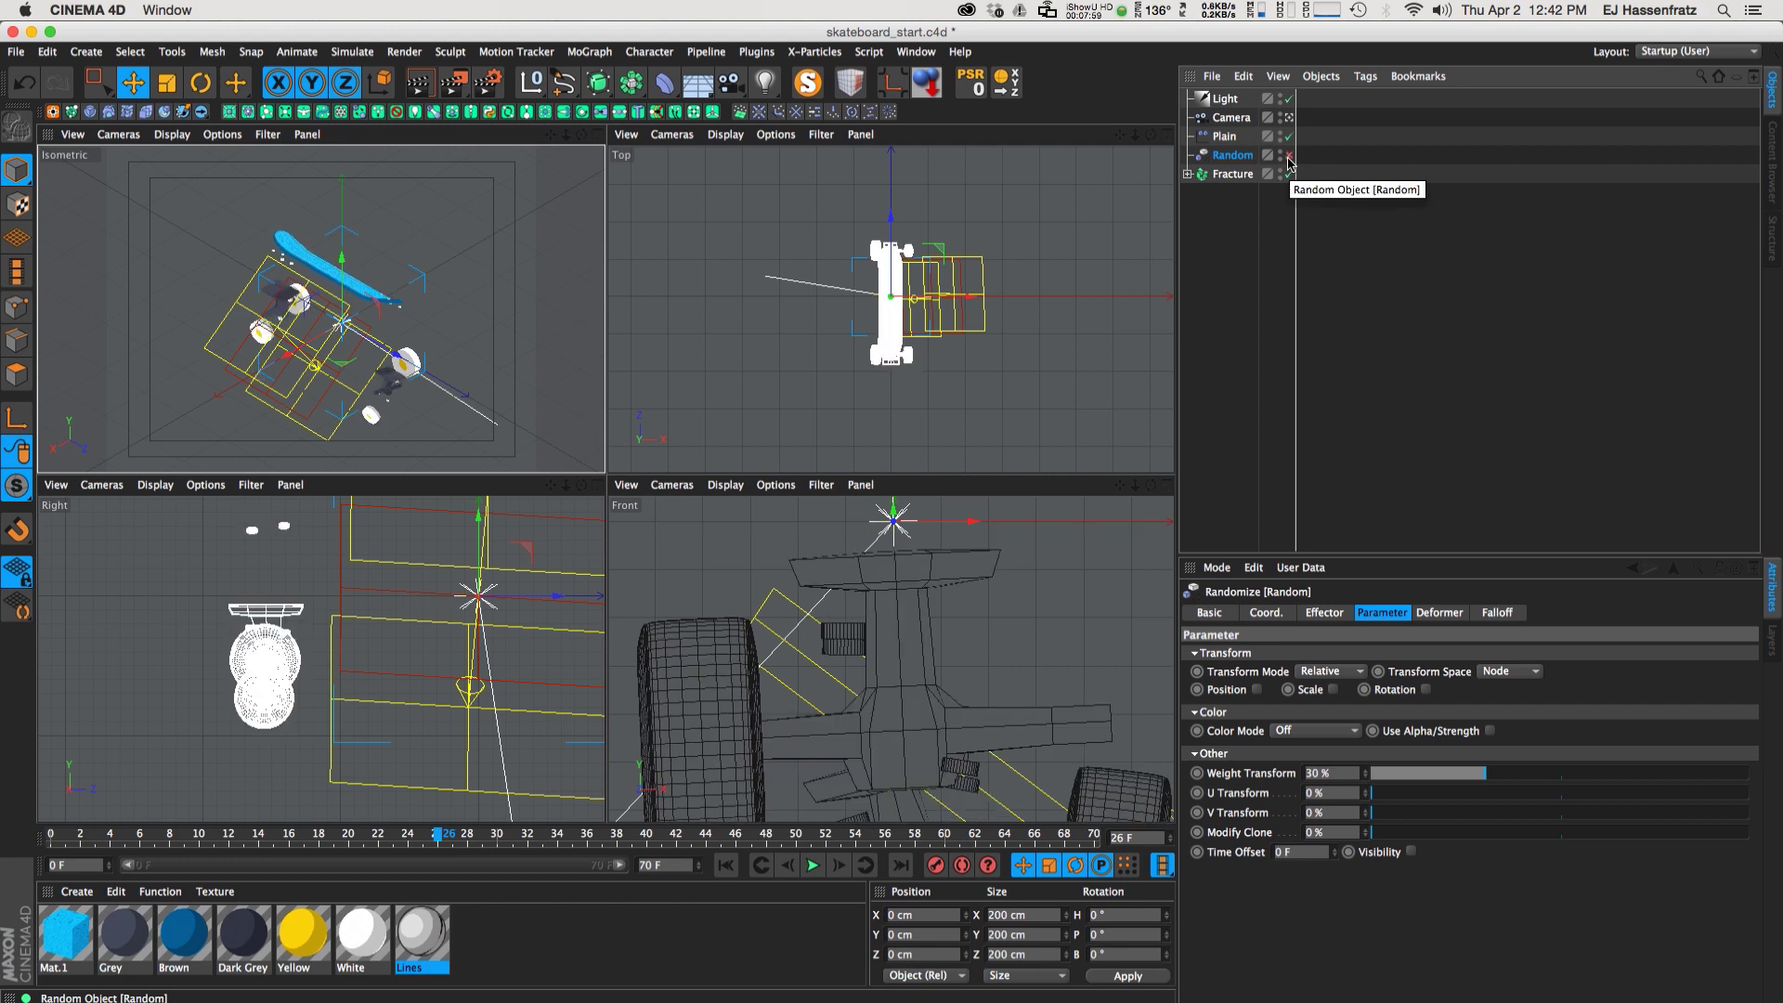
drag(437, 839, 468, 840)
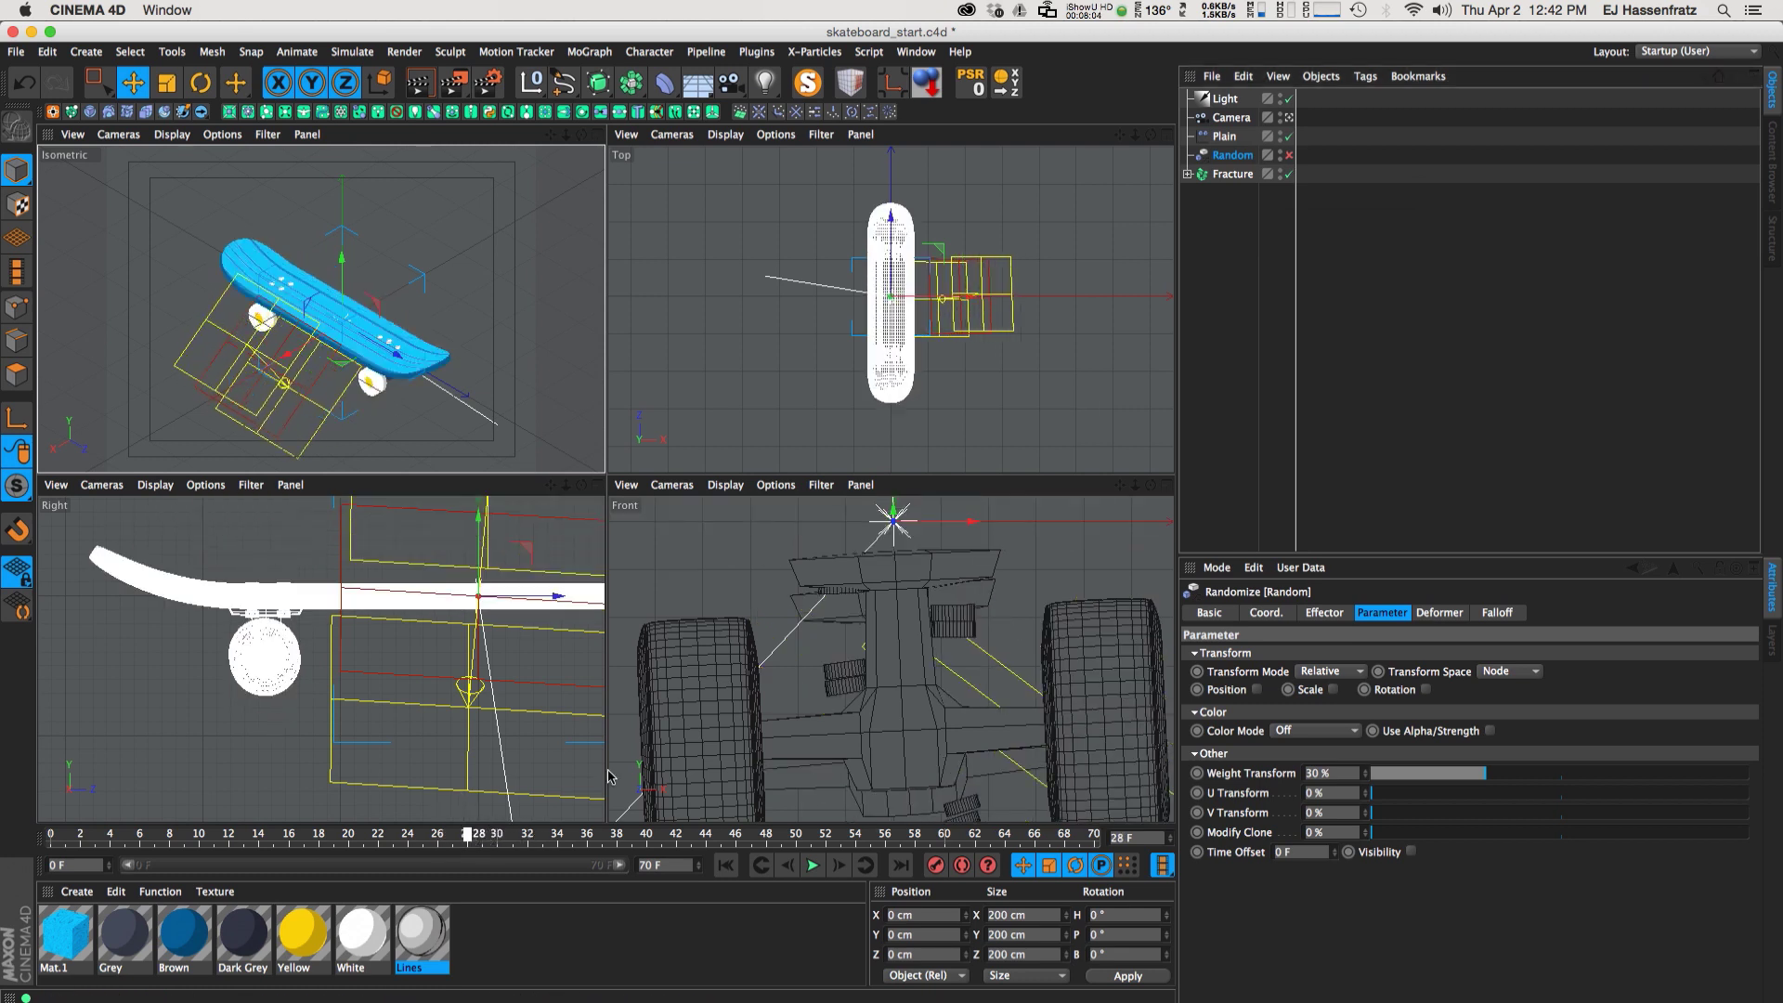
click(1289, 156)
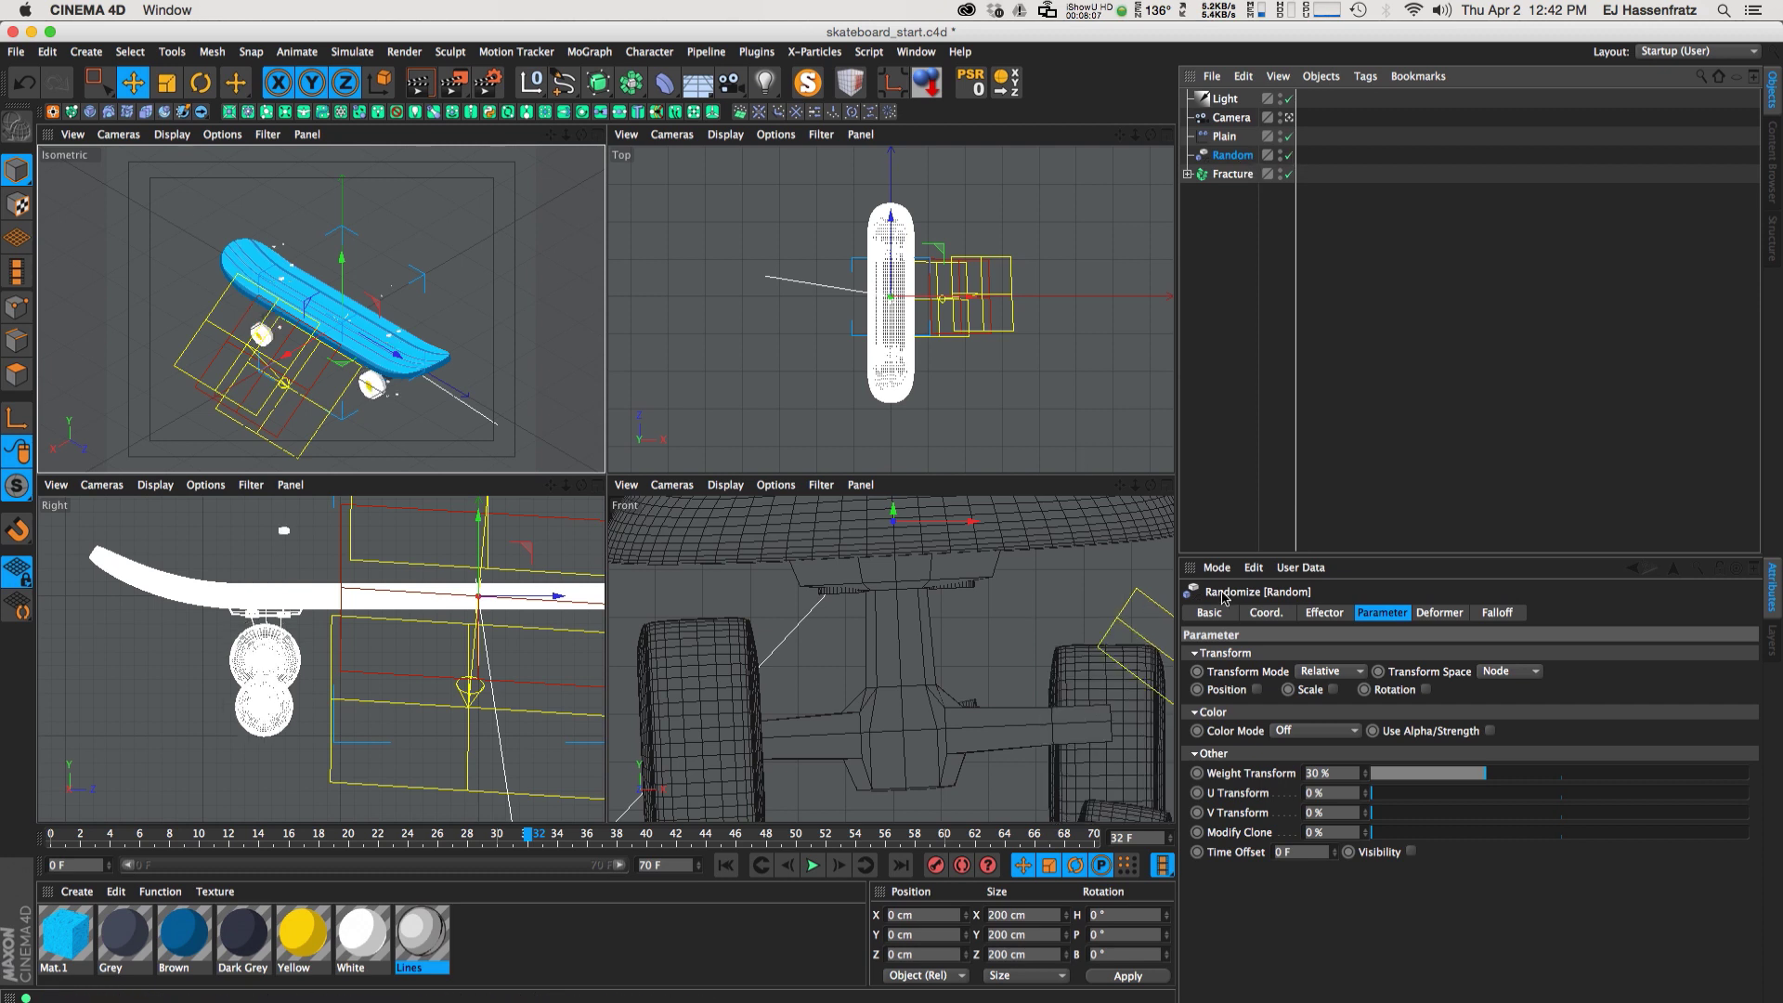
drag(524, 836, 466, 841)
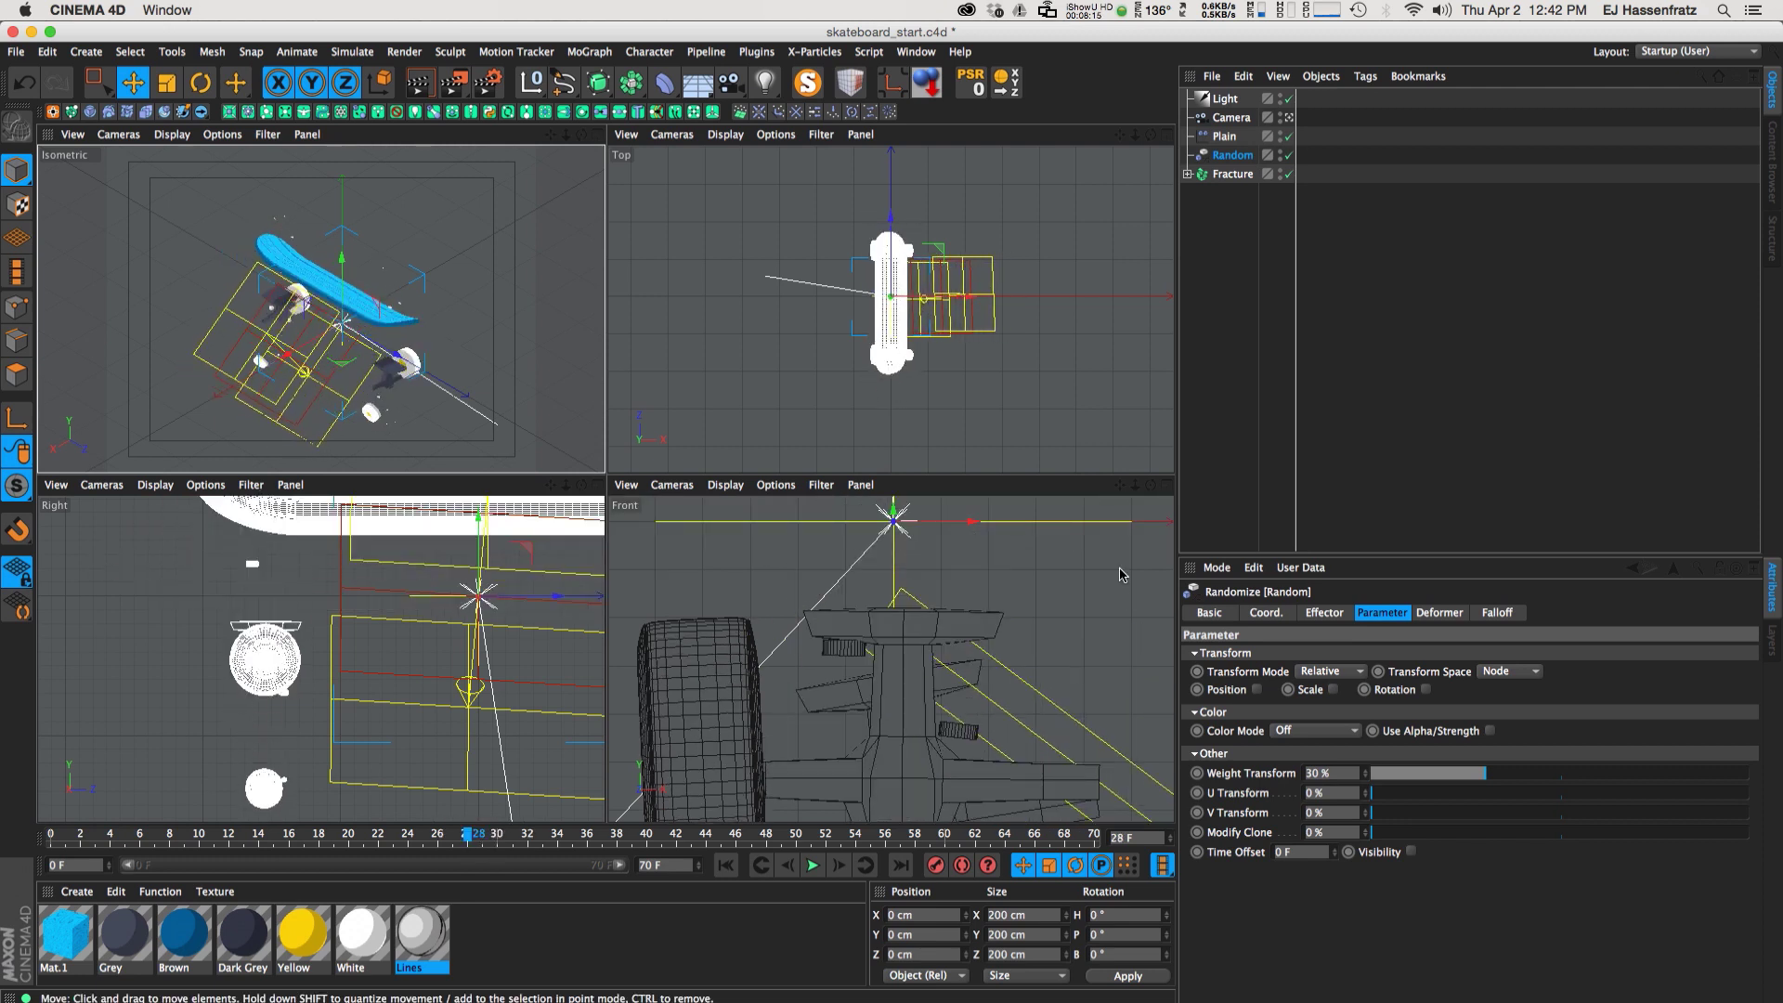
click(1233, 174)
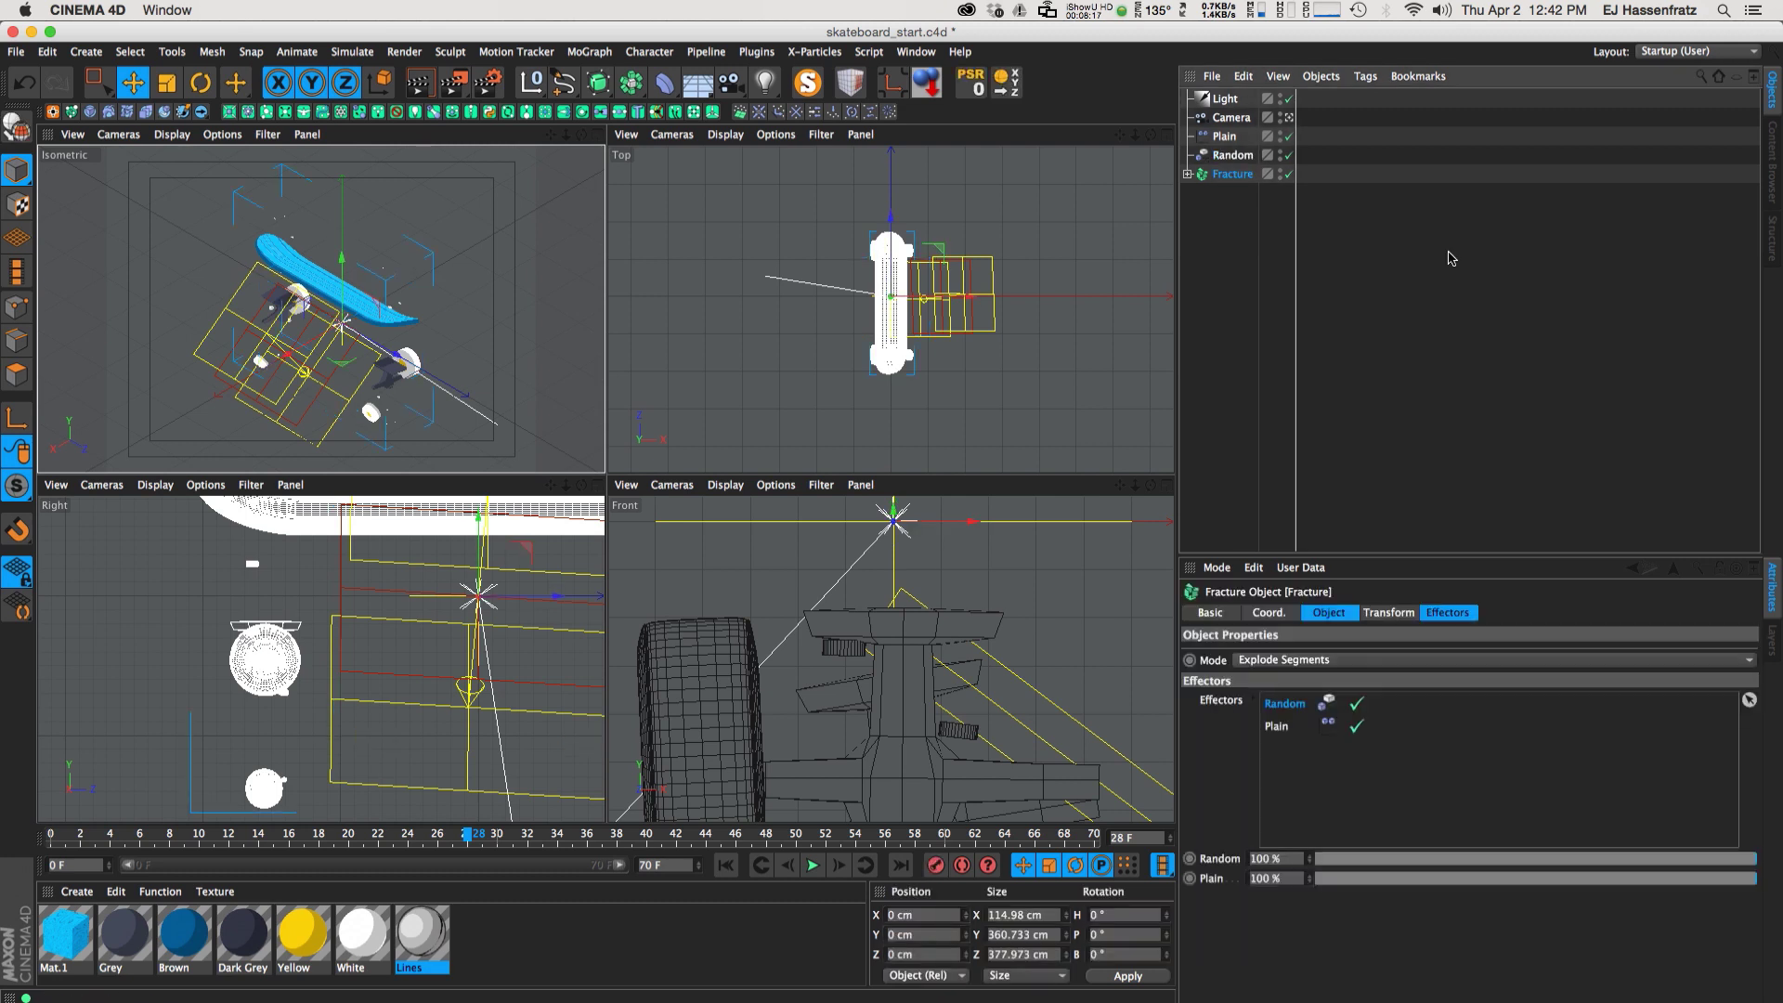
Add a Delay effector at 50% Blend and confirm Fracture lists Random, Plain and Delay
click(590, 51)
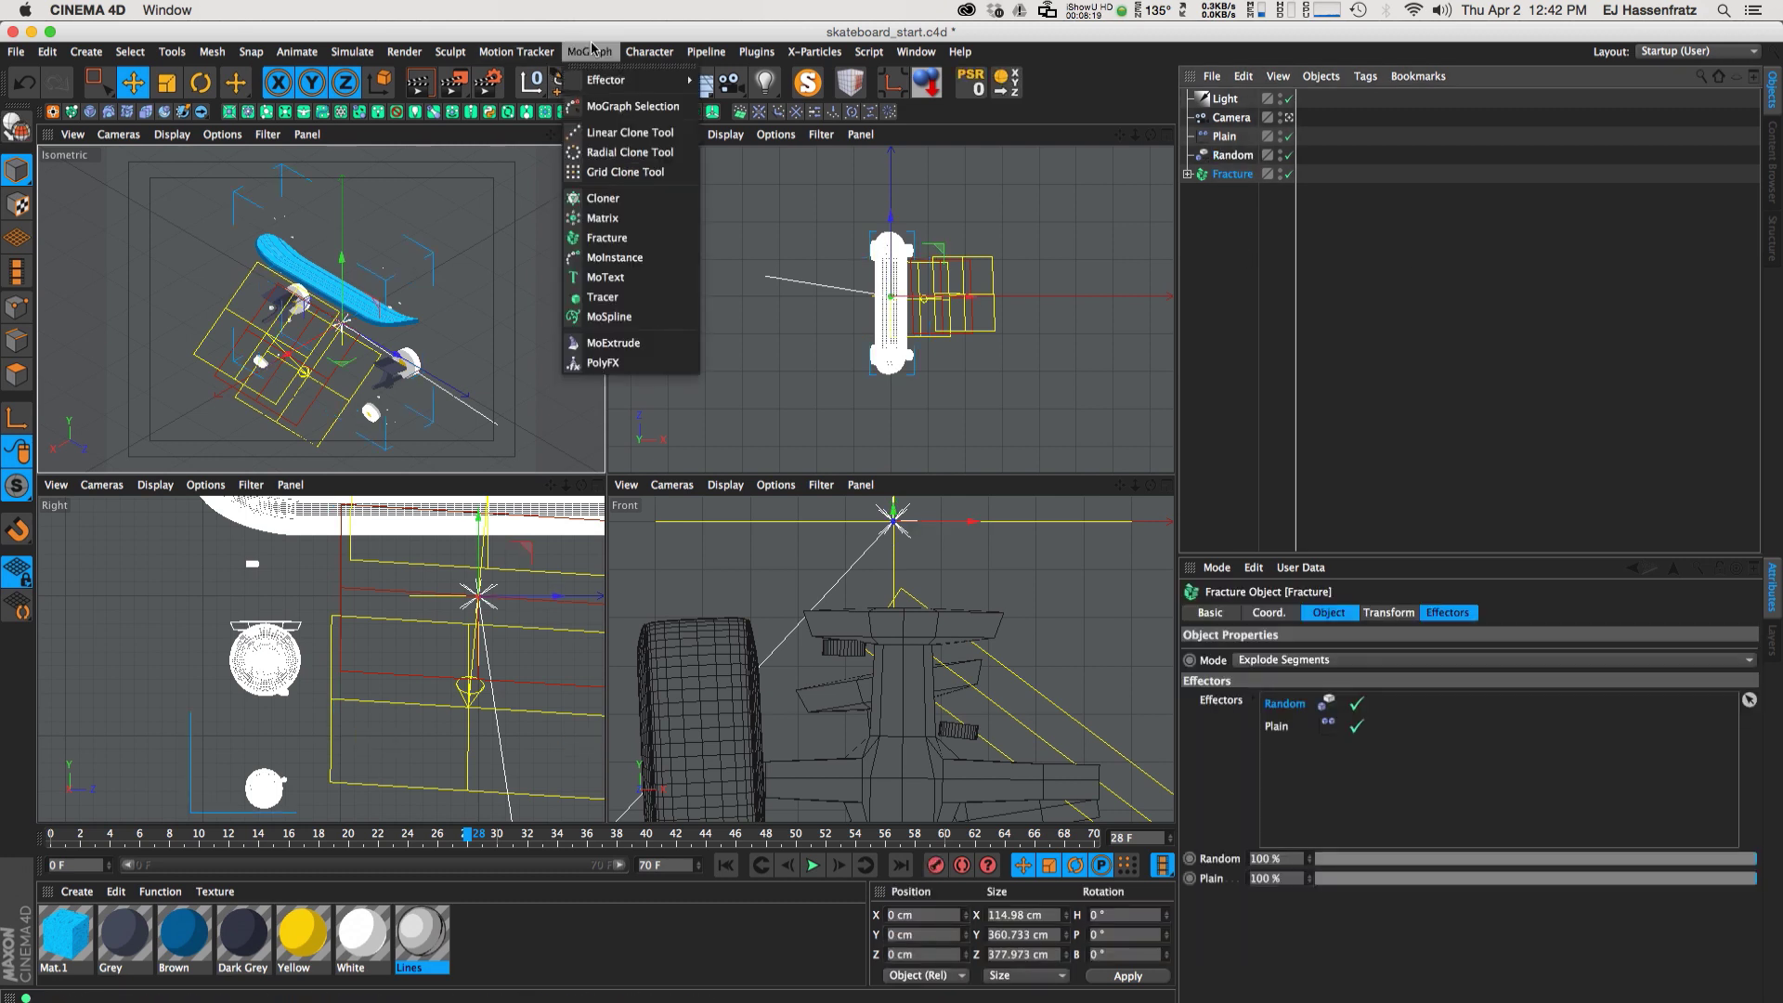
mouse_move(613, 80)
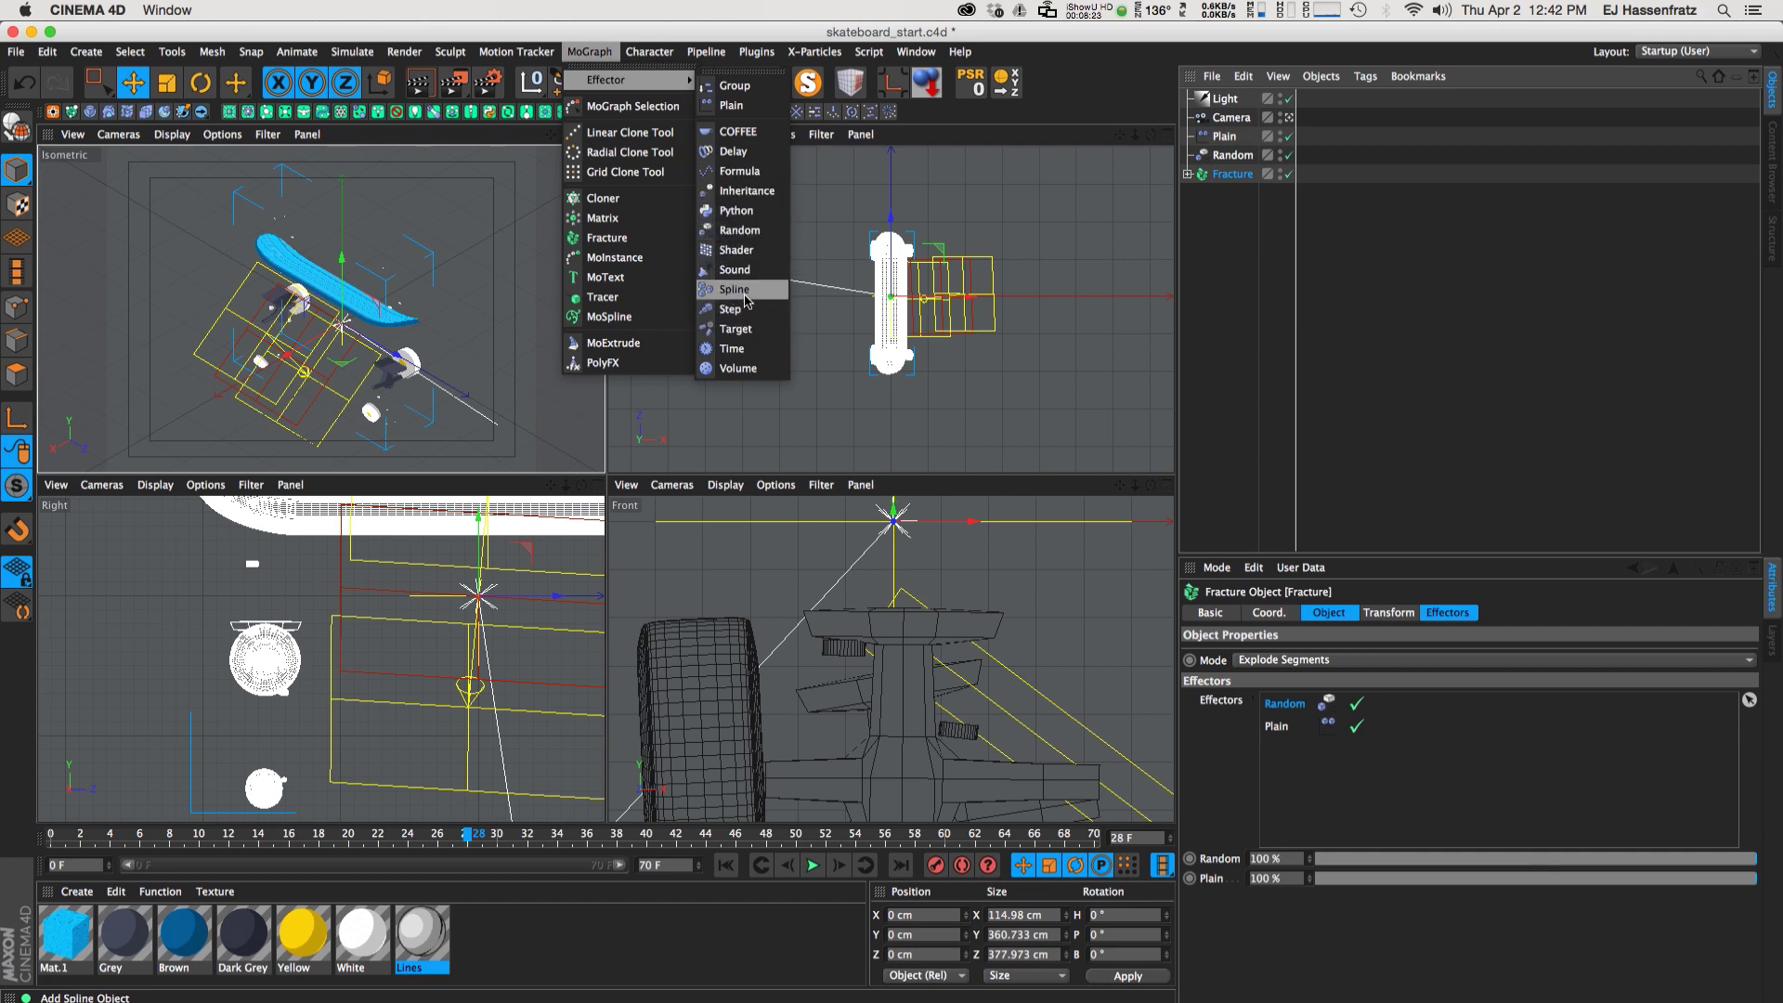
click(733, 151)
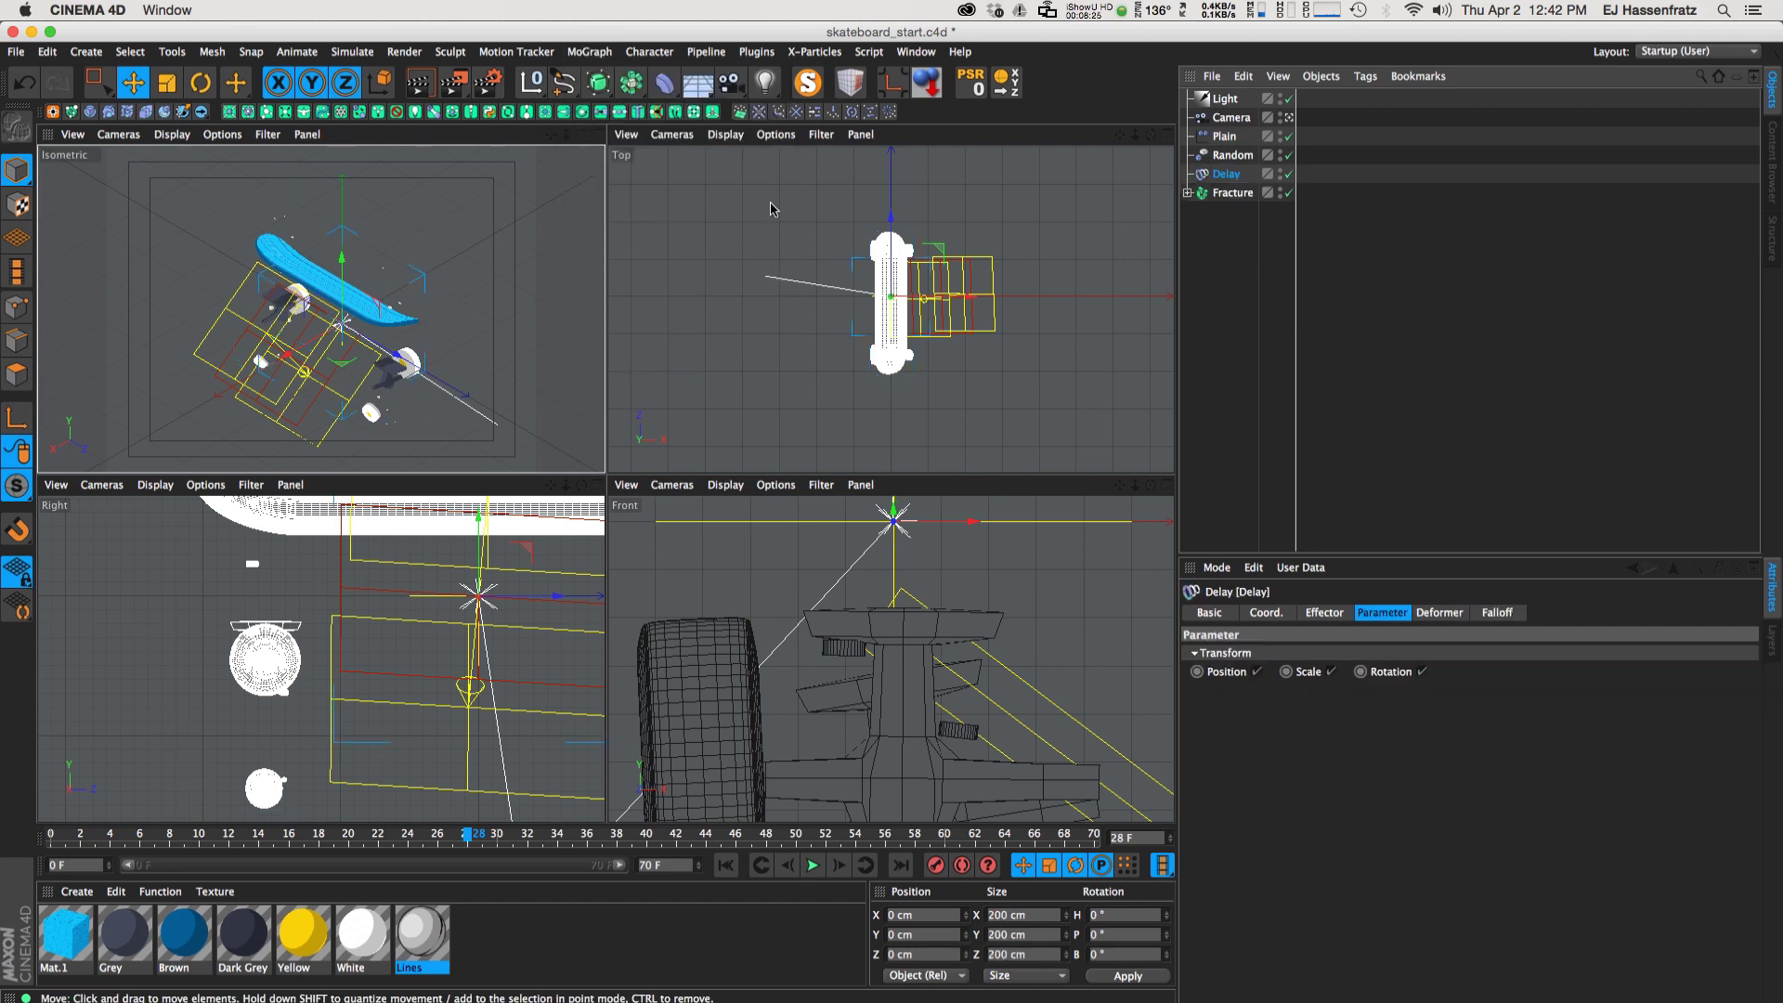
click(1339, 621)
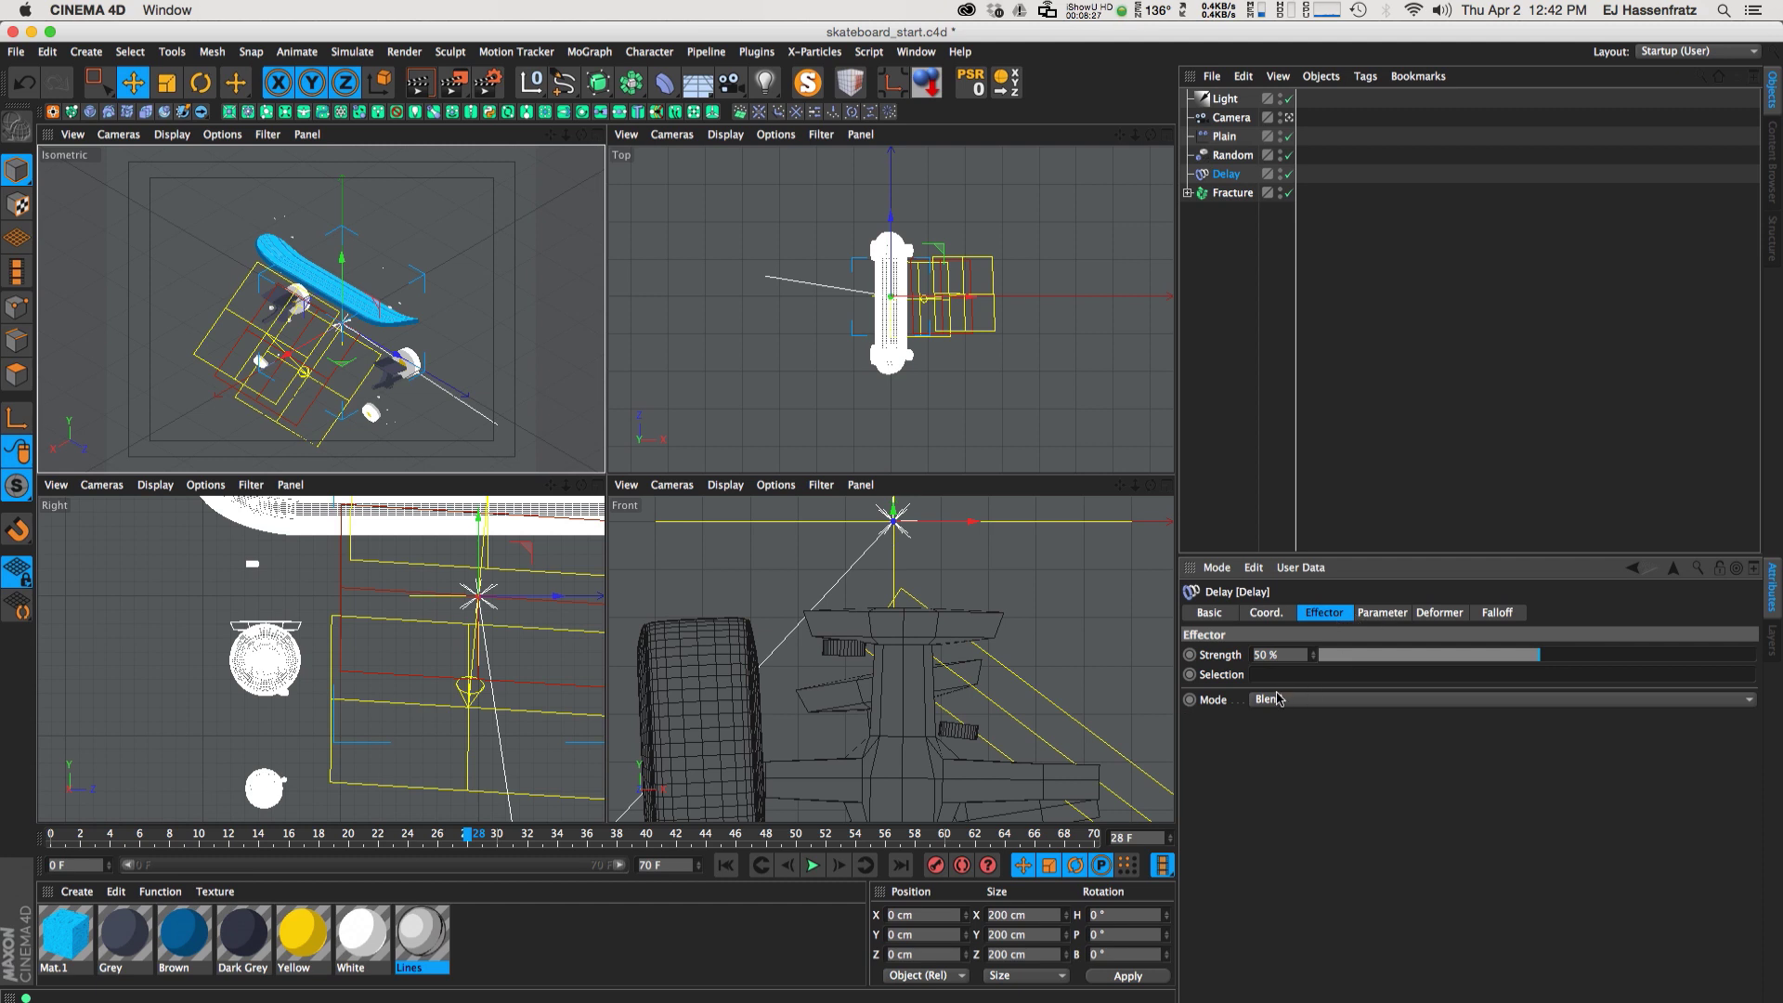
click(1232, 192)
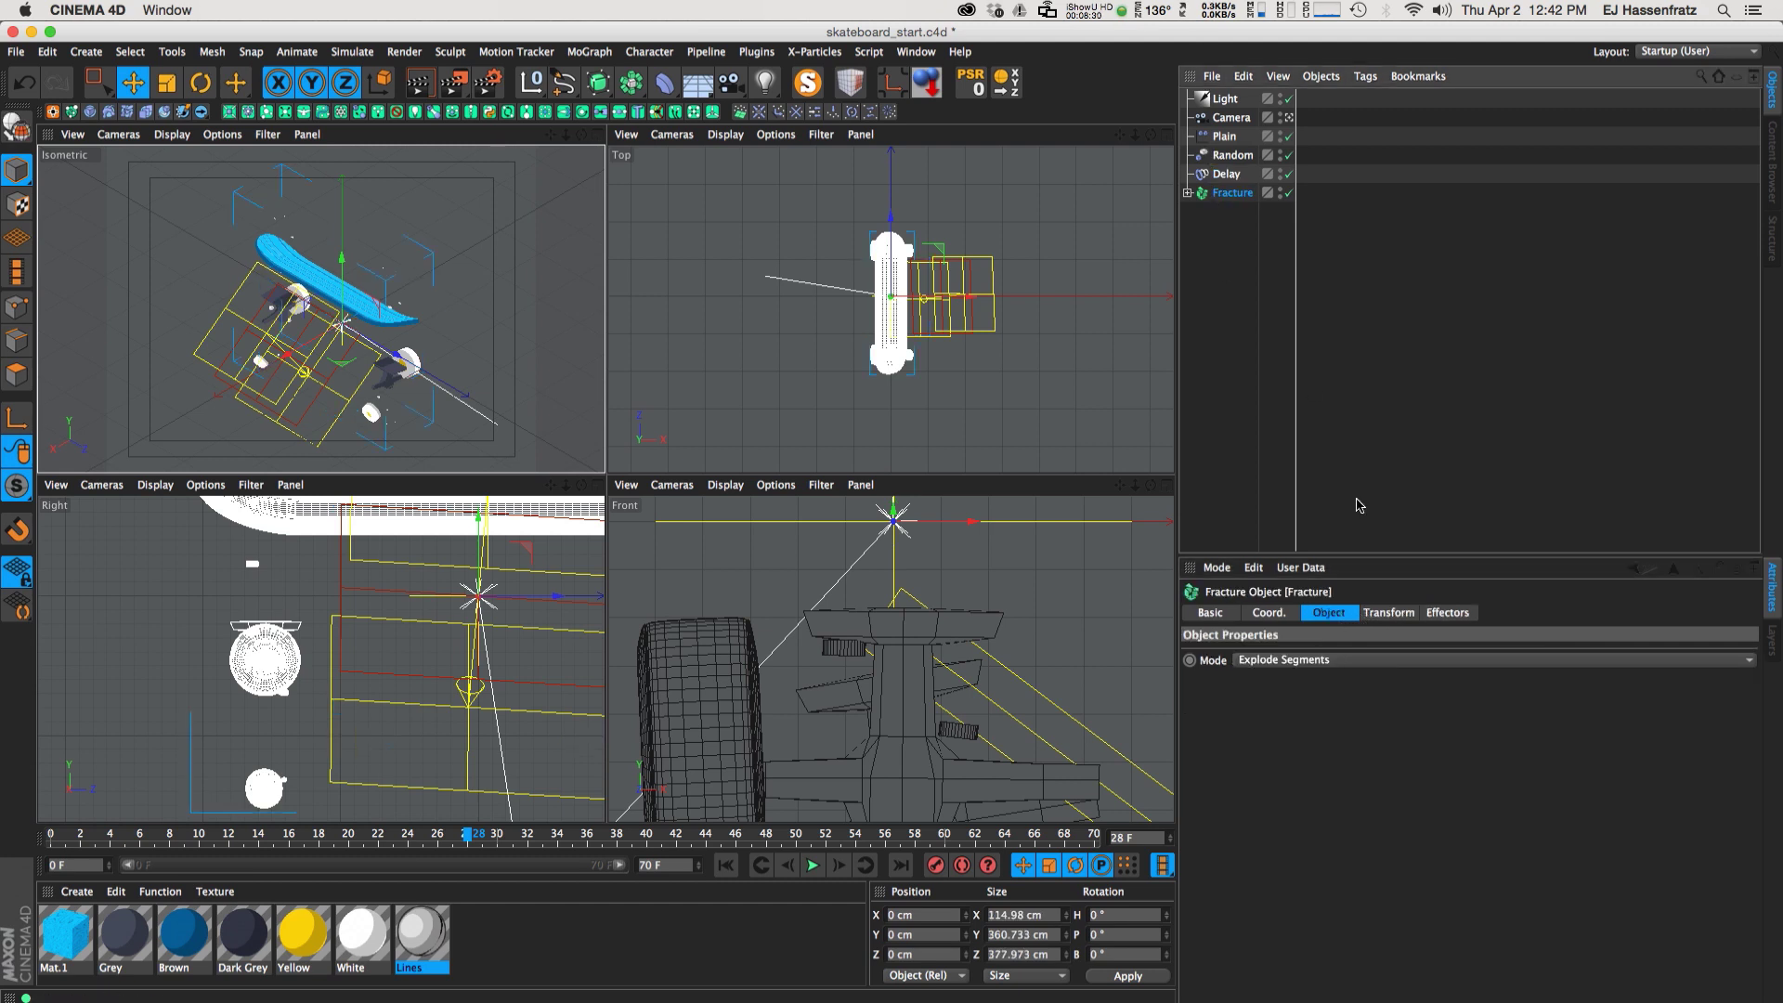
click(1439, 615)
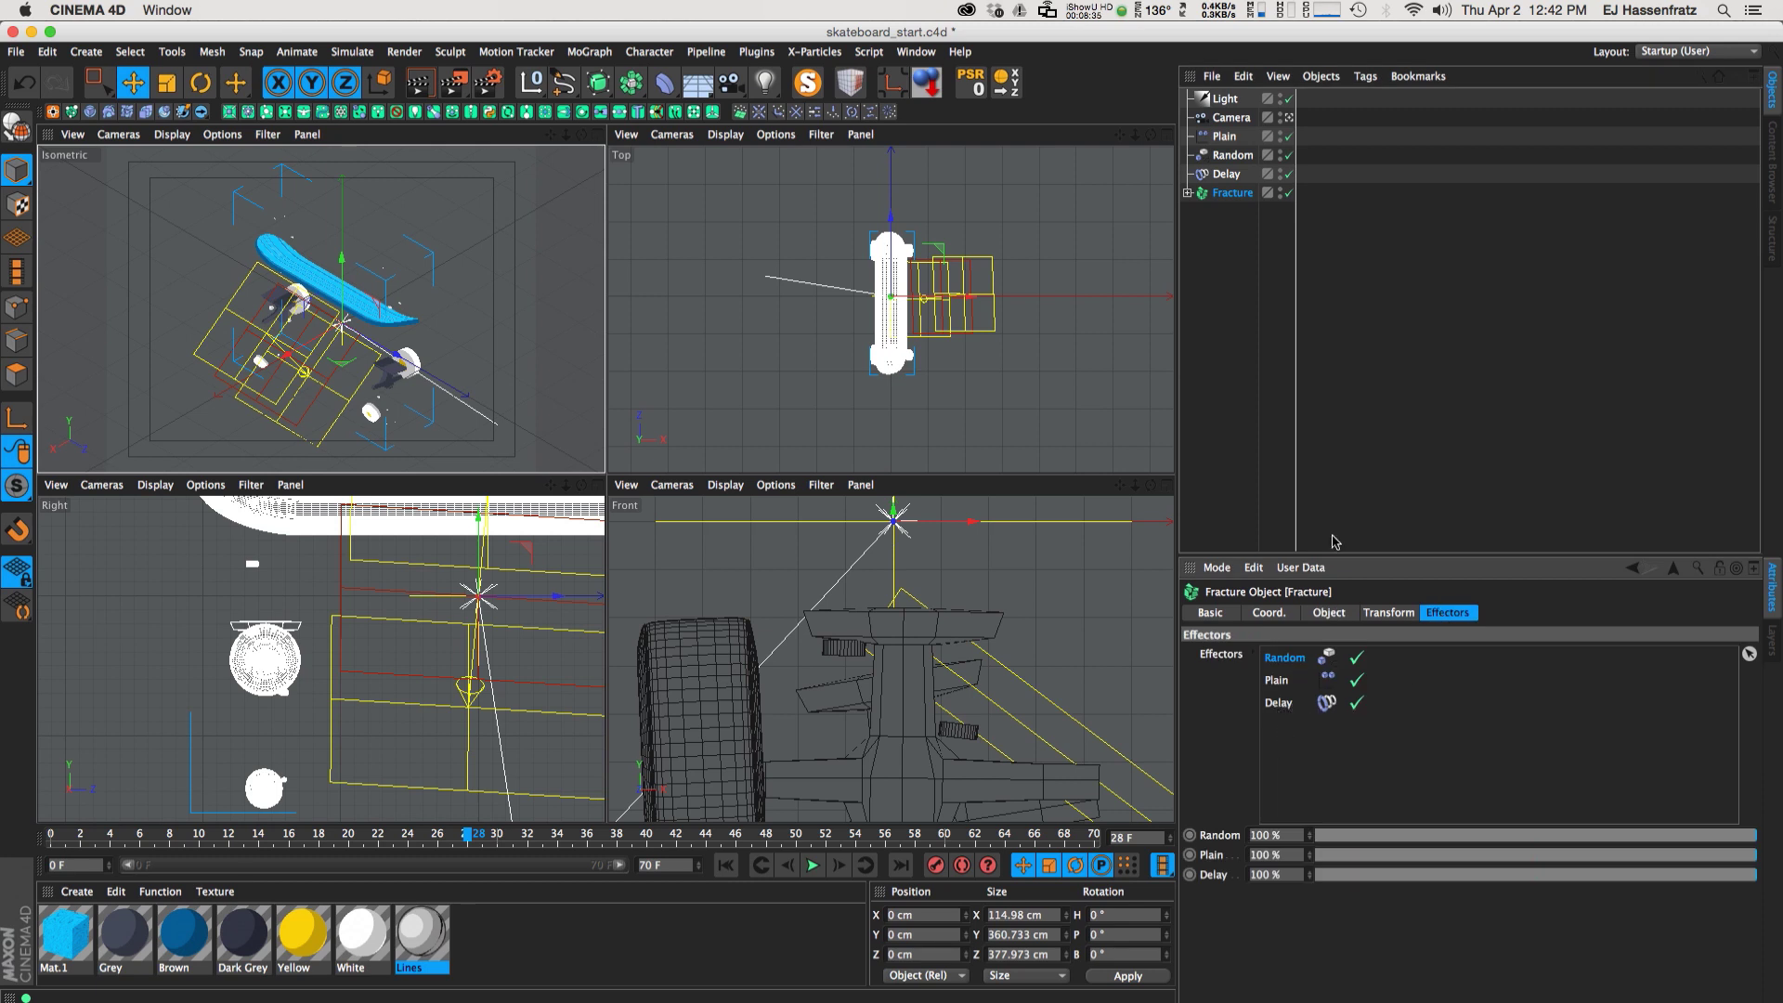
Play the animation, replay from frame 34, then select the Plain effector
click(1204, 436)
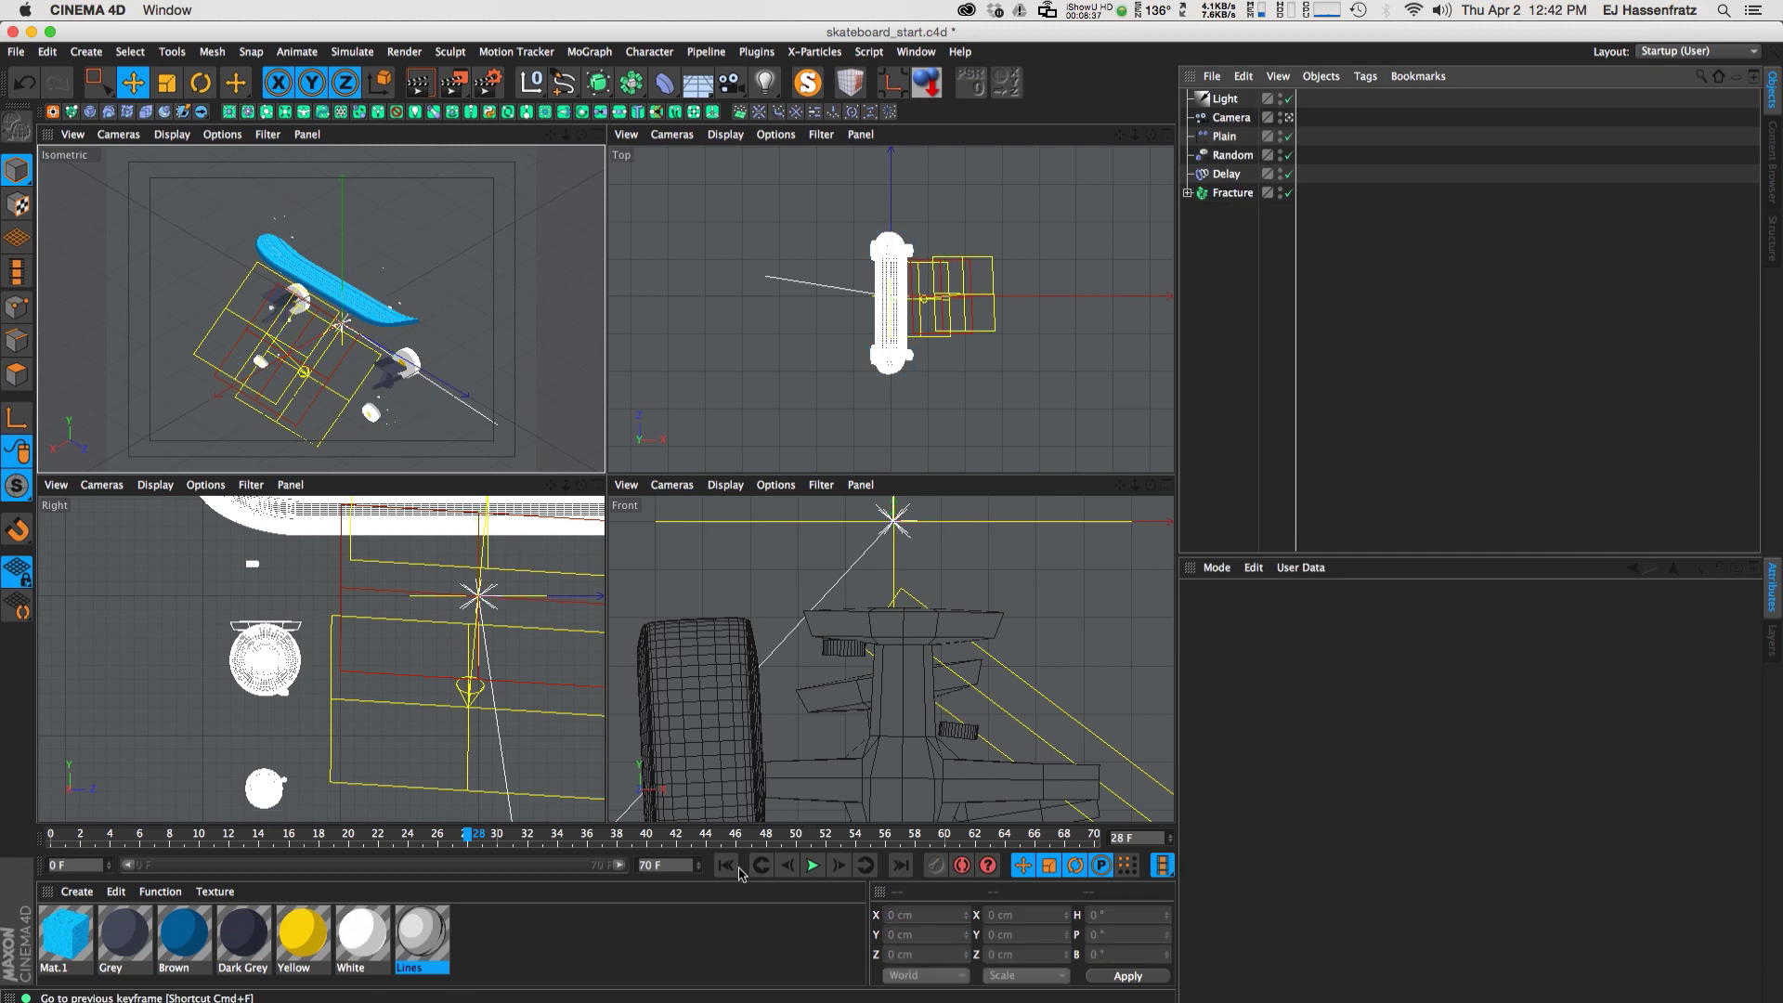
click(814, 866)
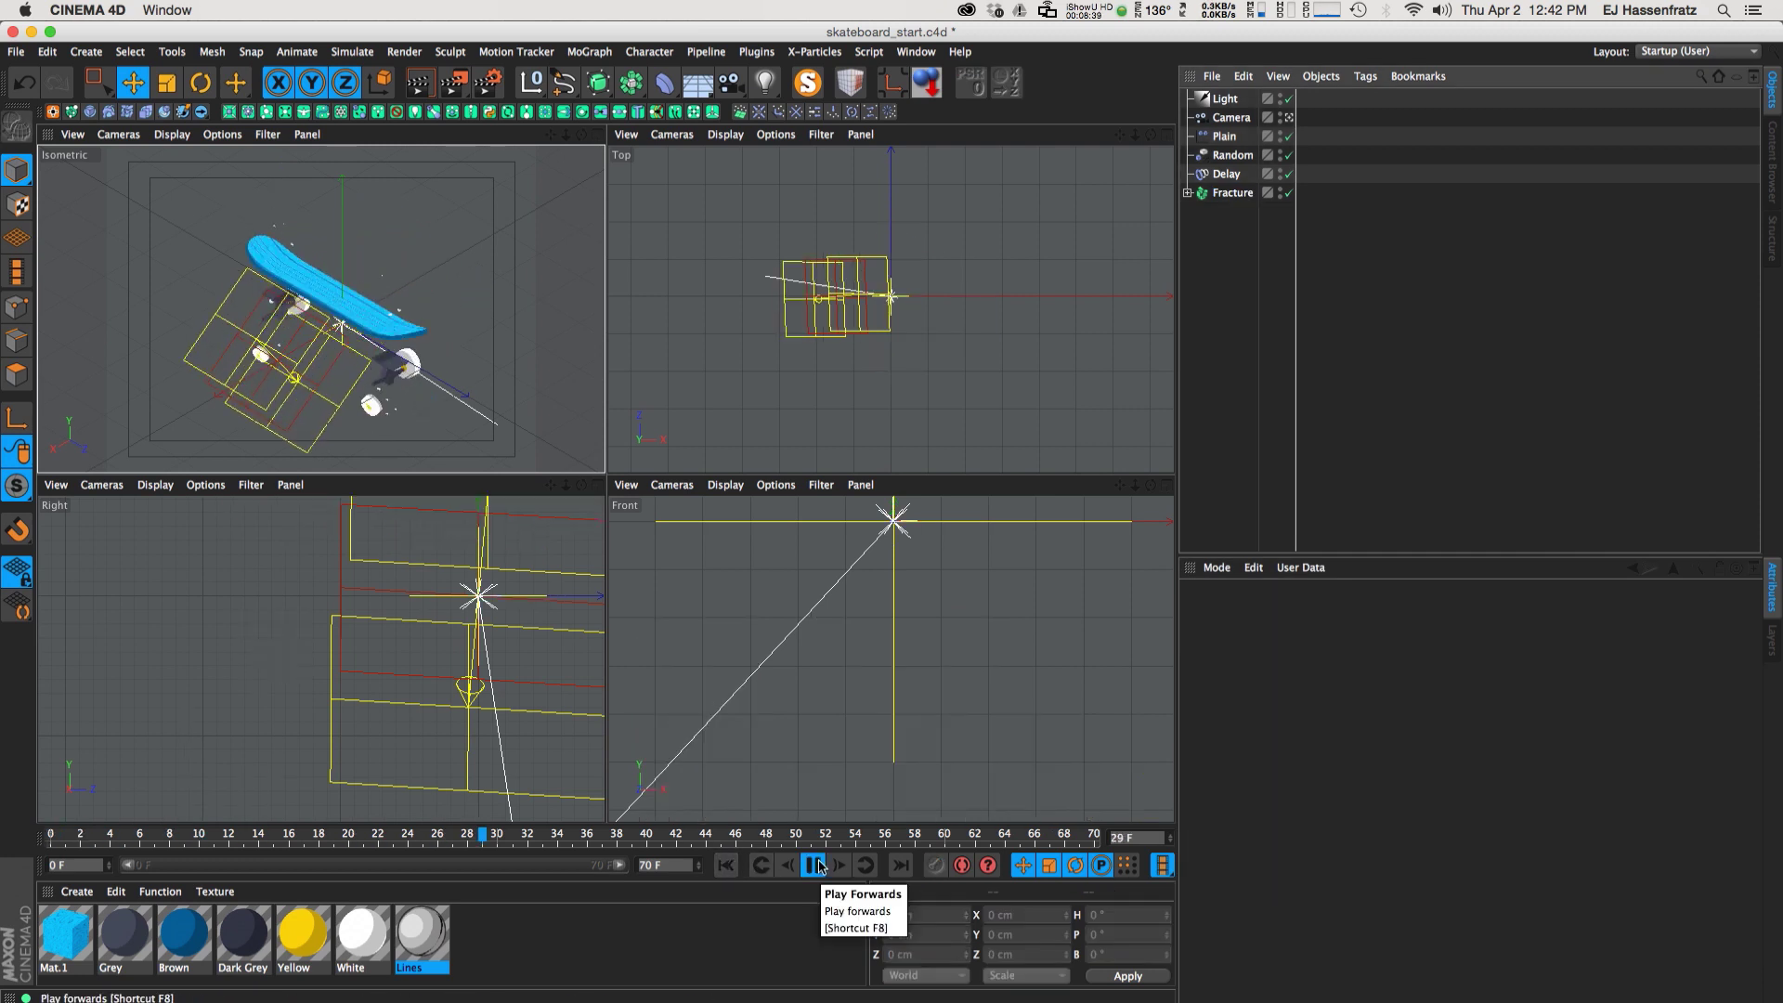
click(815, 865)
drag(456, 839, 557, 839)
click(814, 866)
click(814, 865)
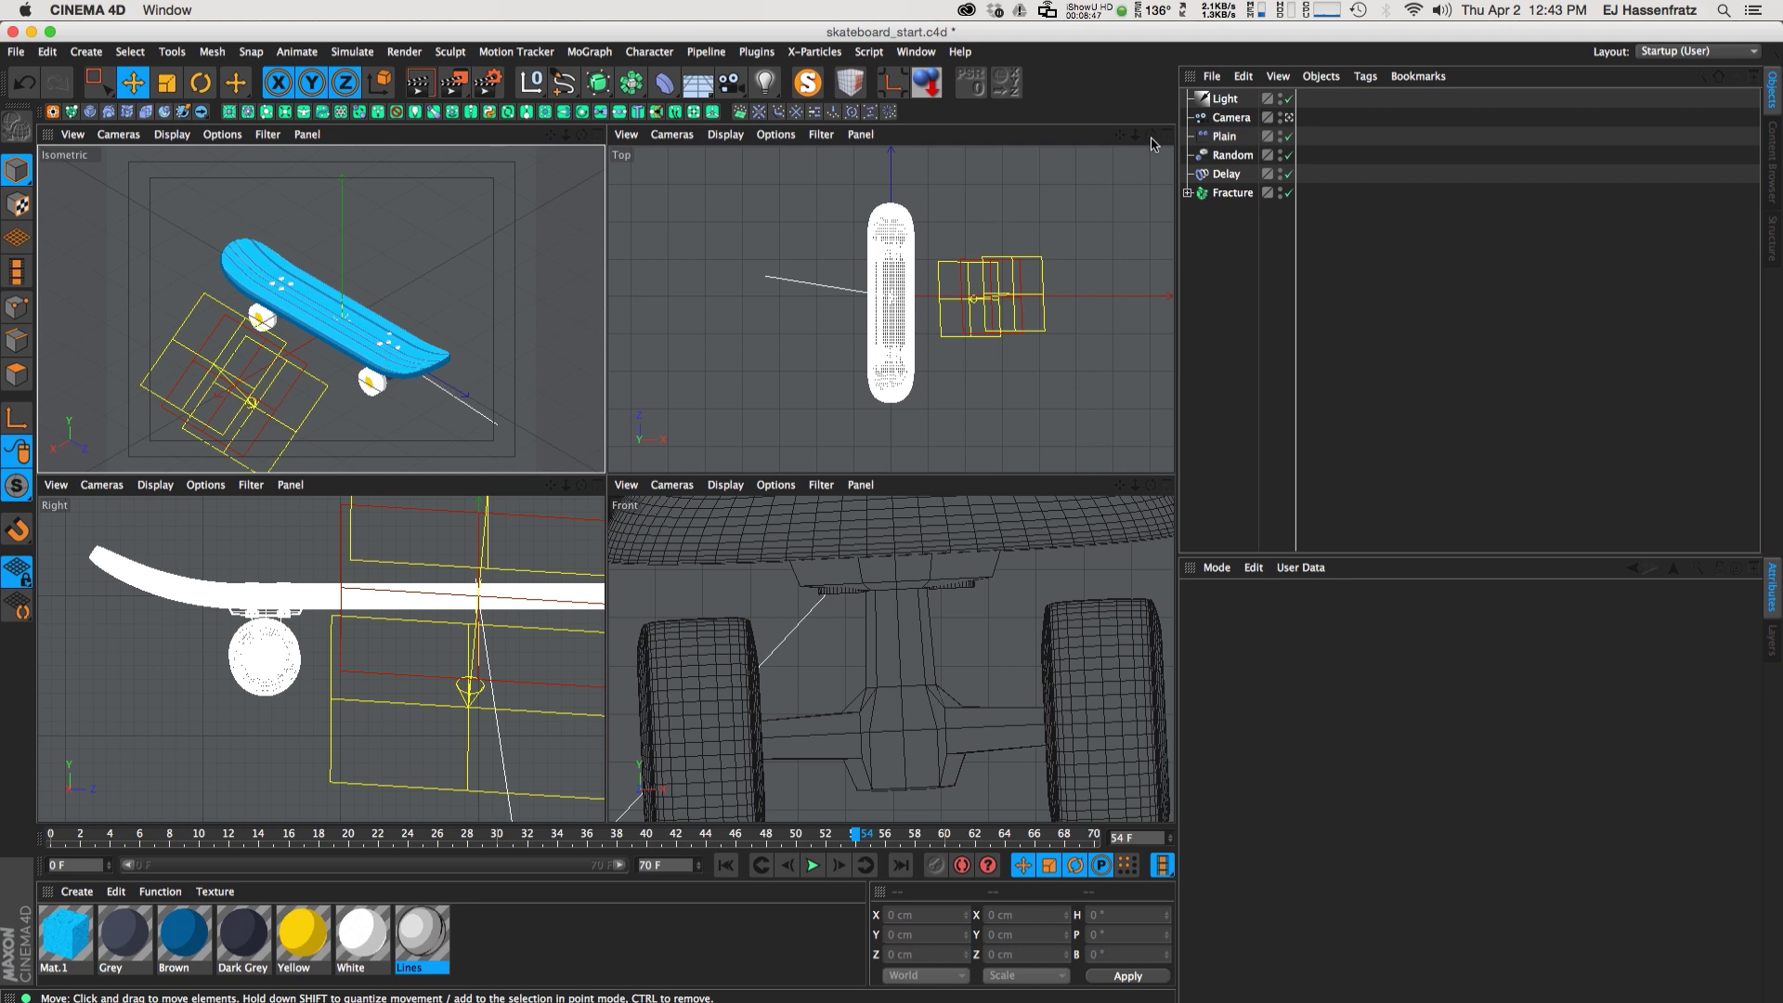
click(1228, 176)
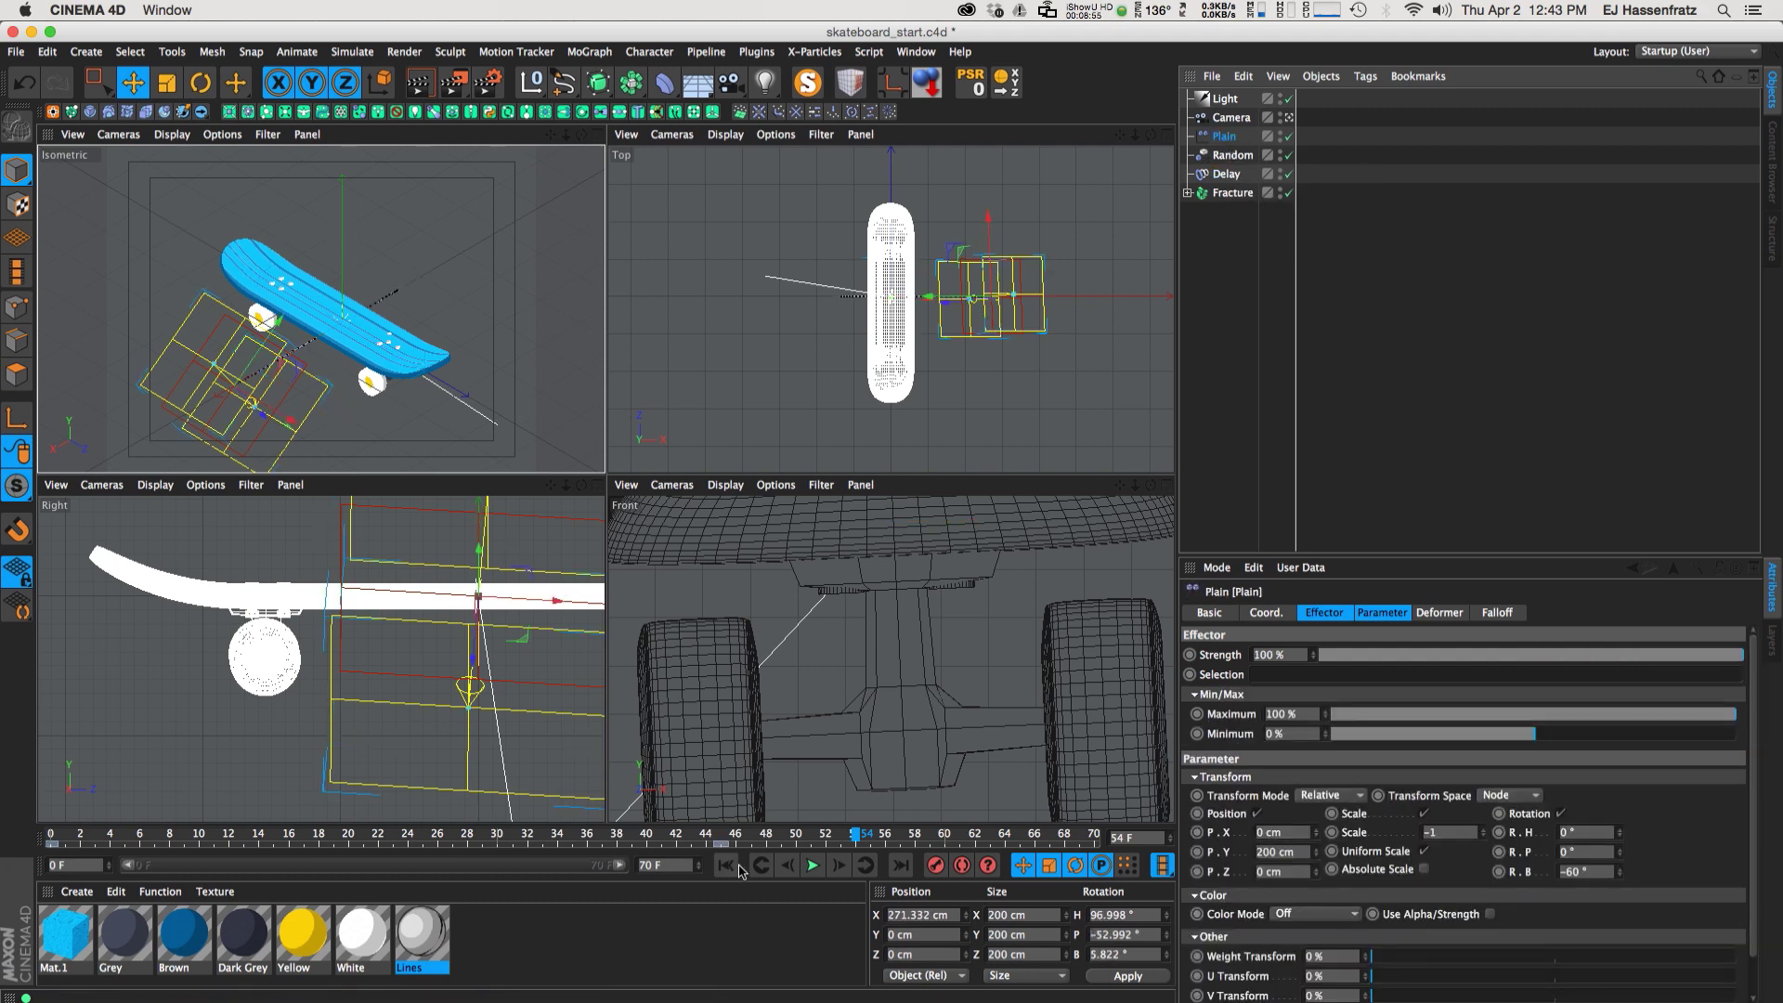
At frame 45, drag the Plain effector along world X
click(722, 838)
click(724, 841)
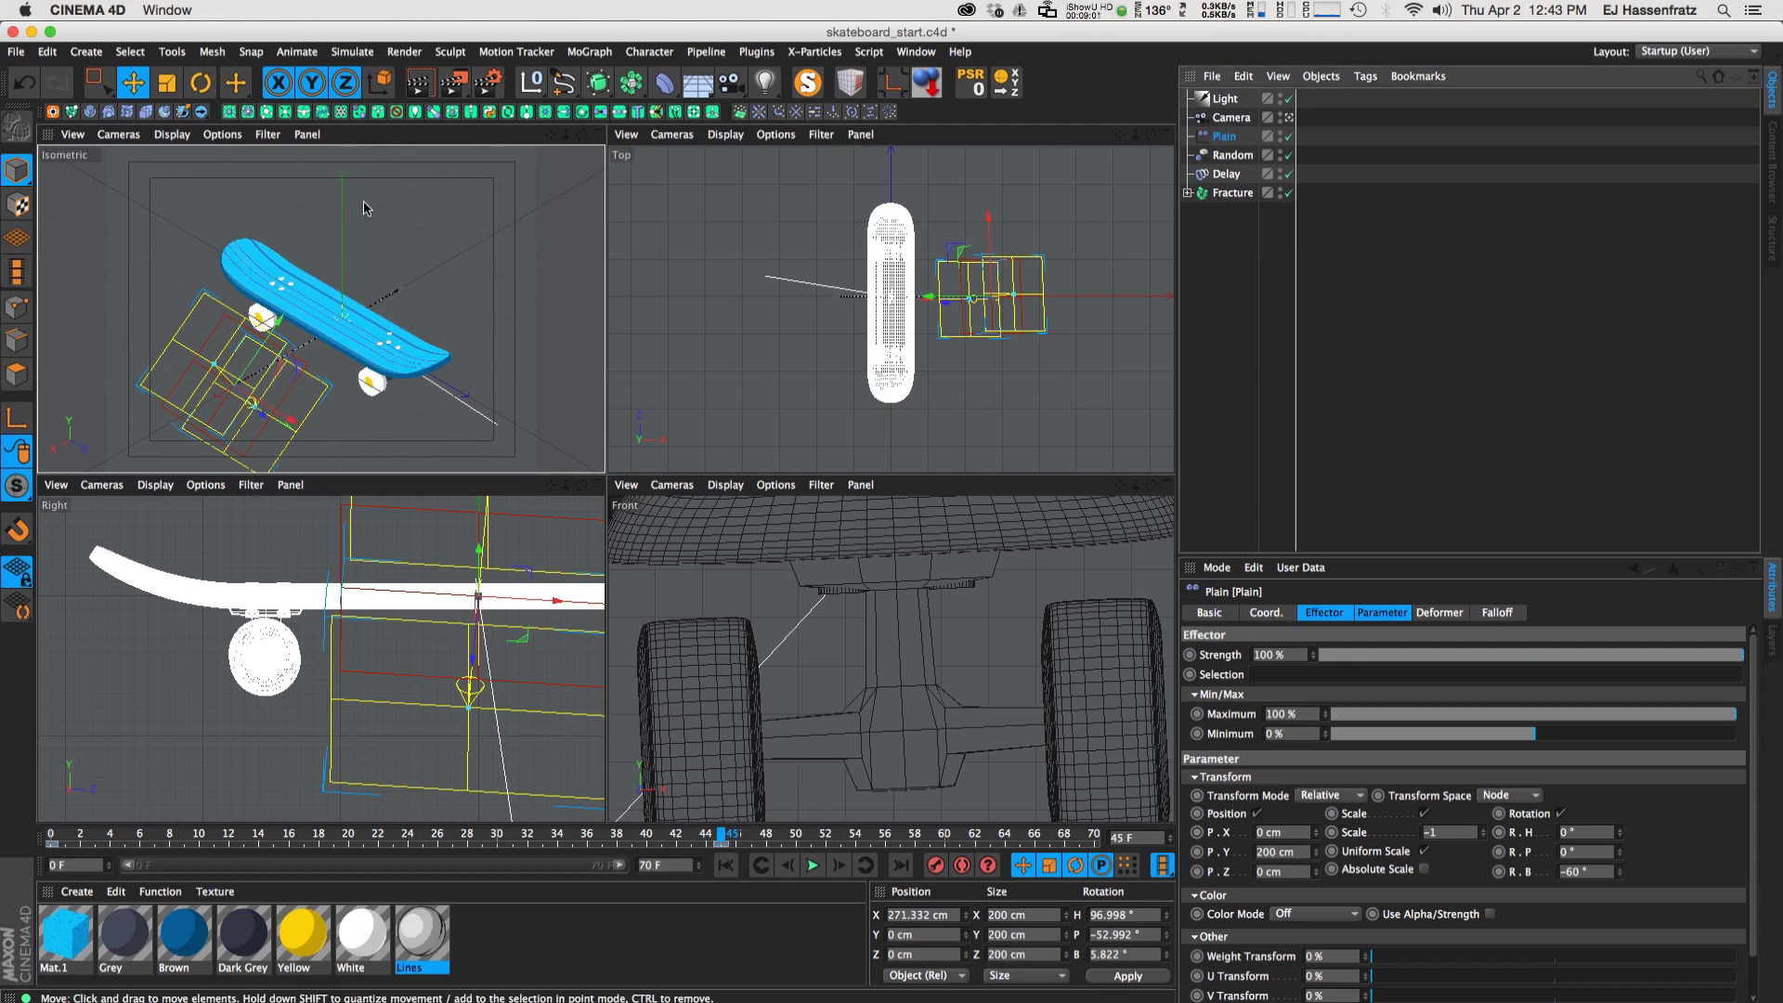
key(w)
drag(228, 398, 179, 423)
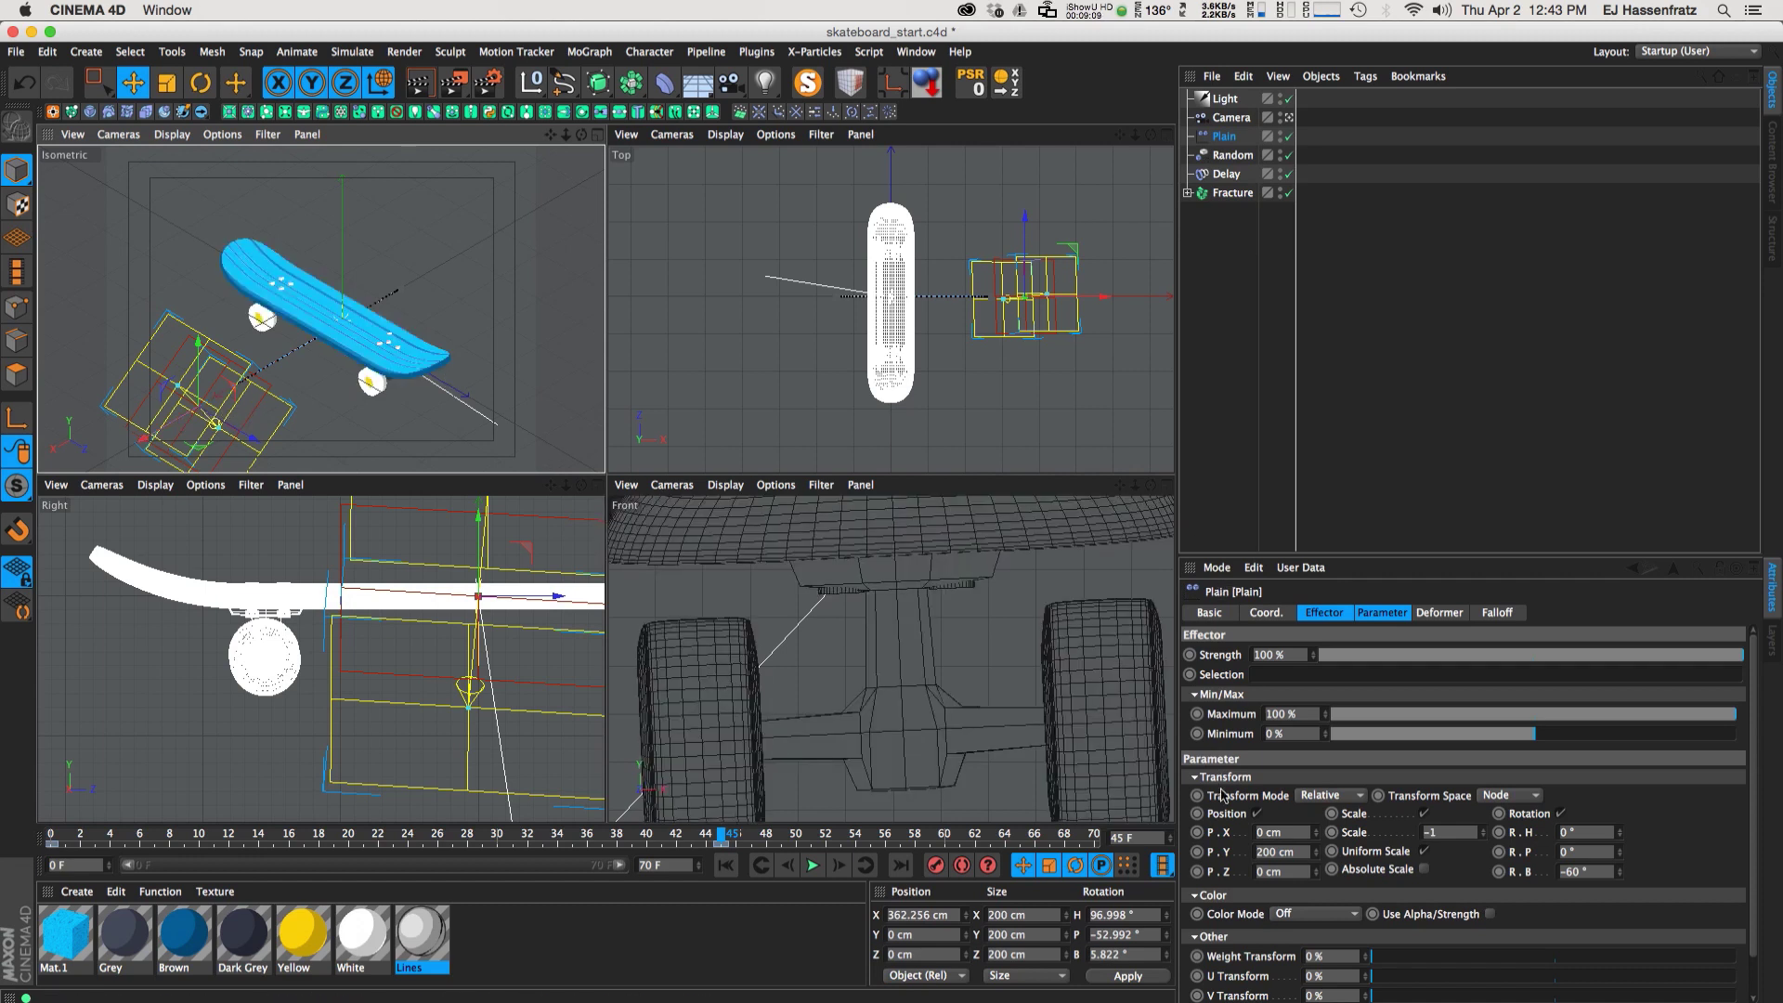
With Delay off, set Plain's X to 347.769 cm and keyframe it, then re-enable Delay
click(1289, 175)
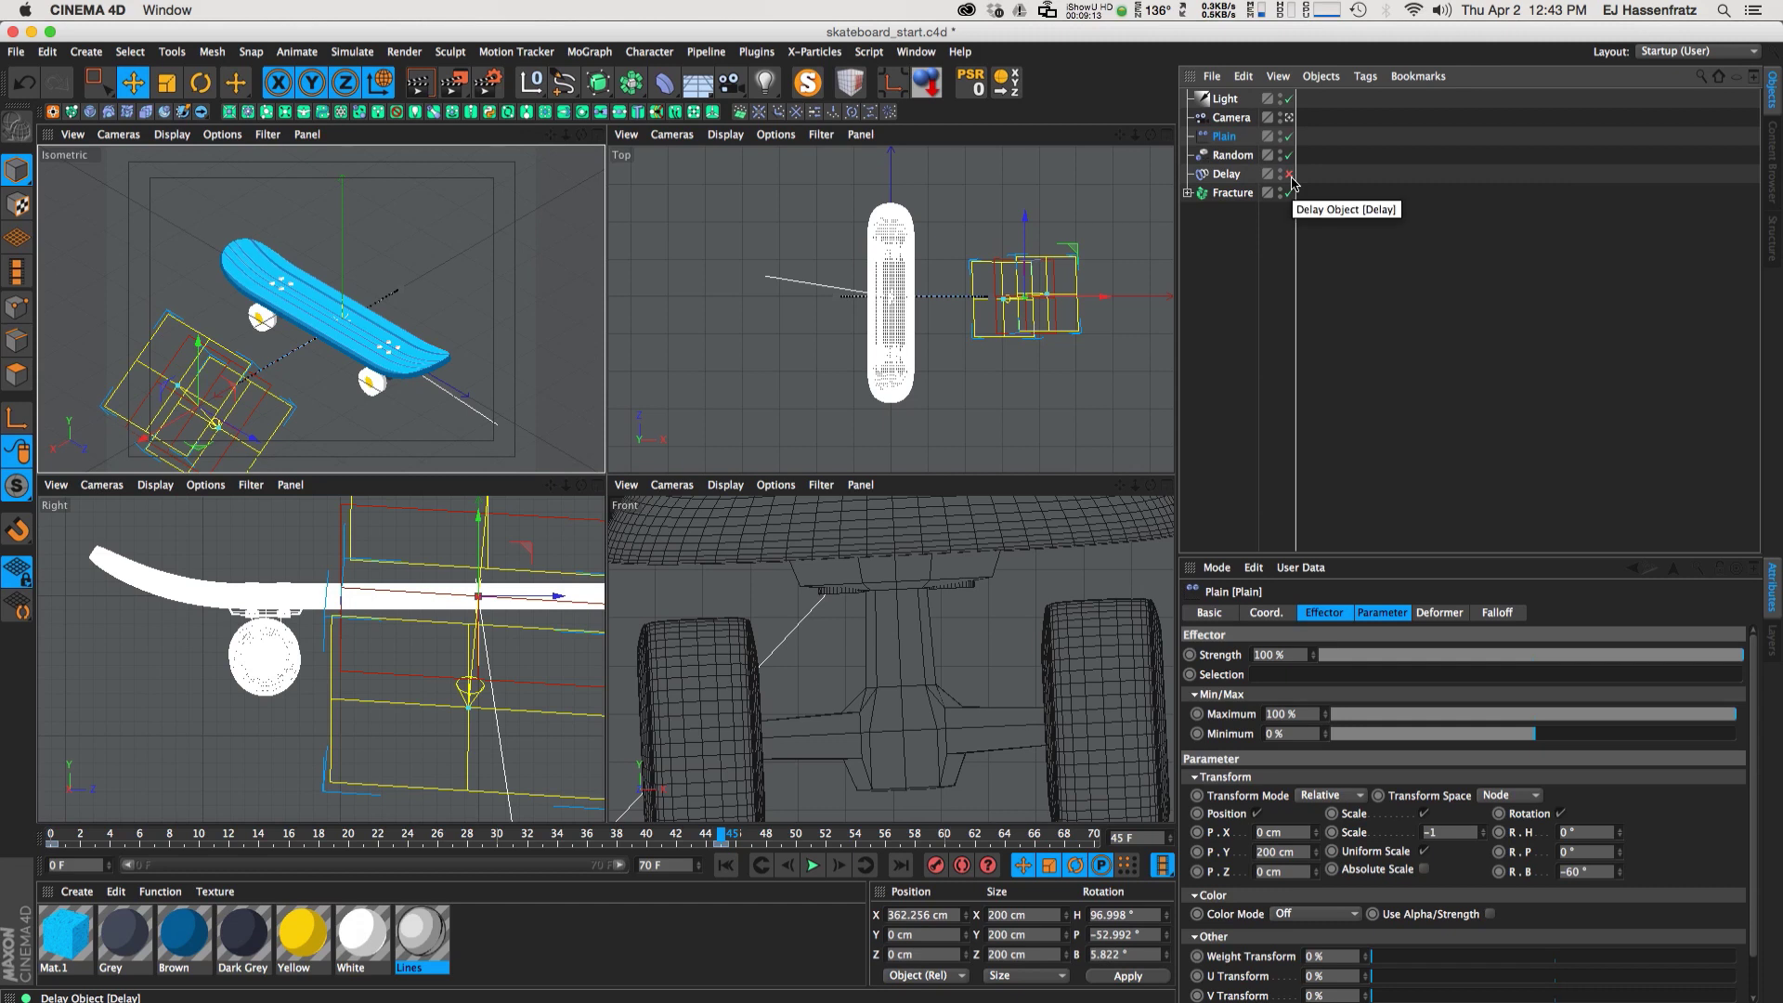
mouse_move(164, 422)
mouse_down()
mouse_move(212, 386)
mouse_move(171, 409)
mouse_up()
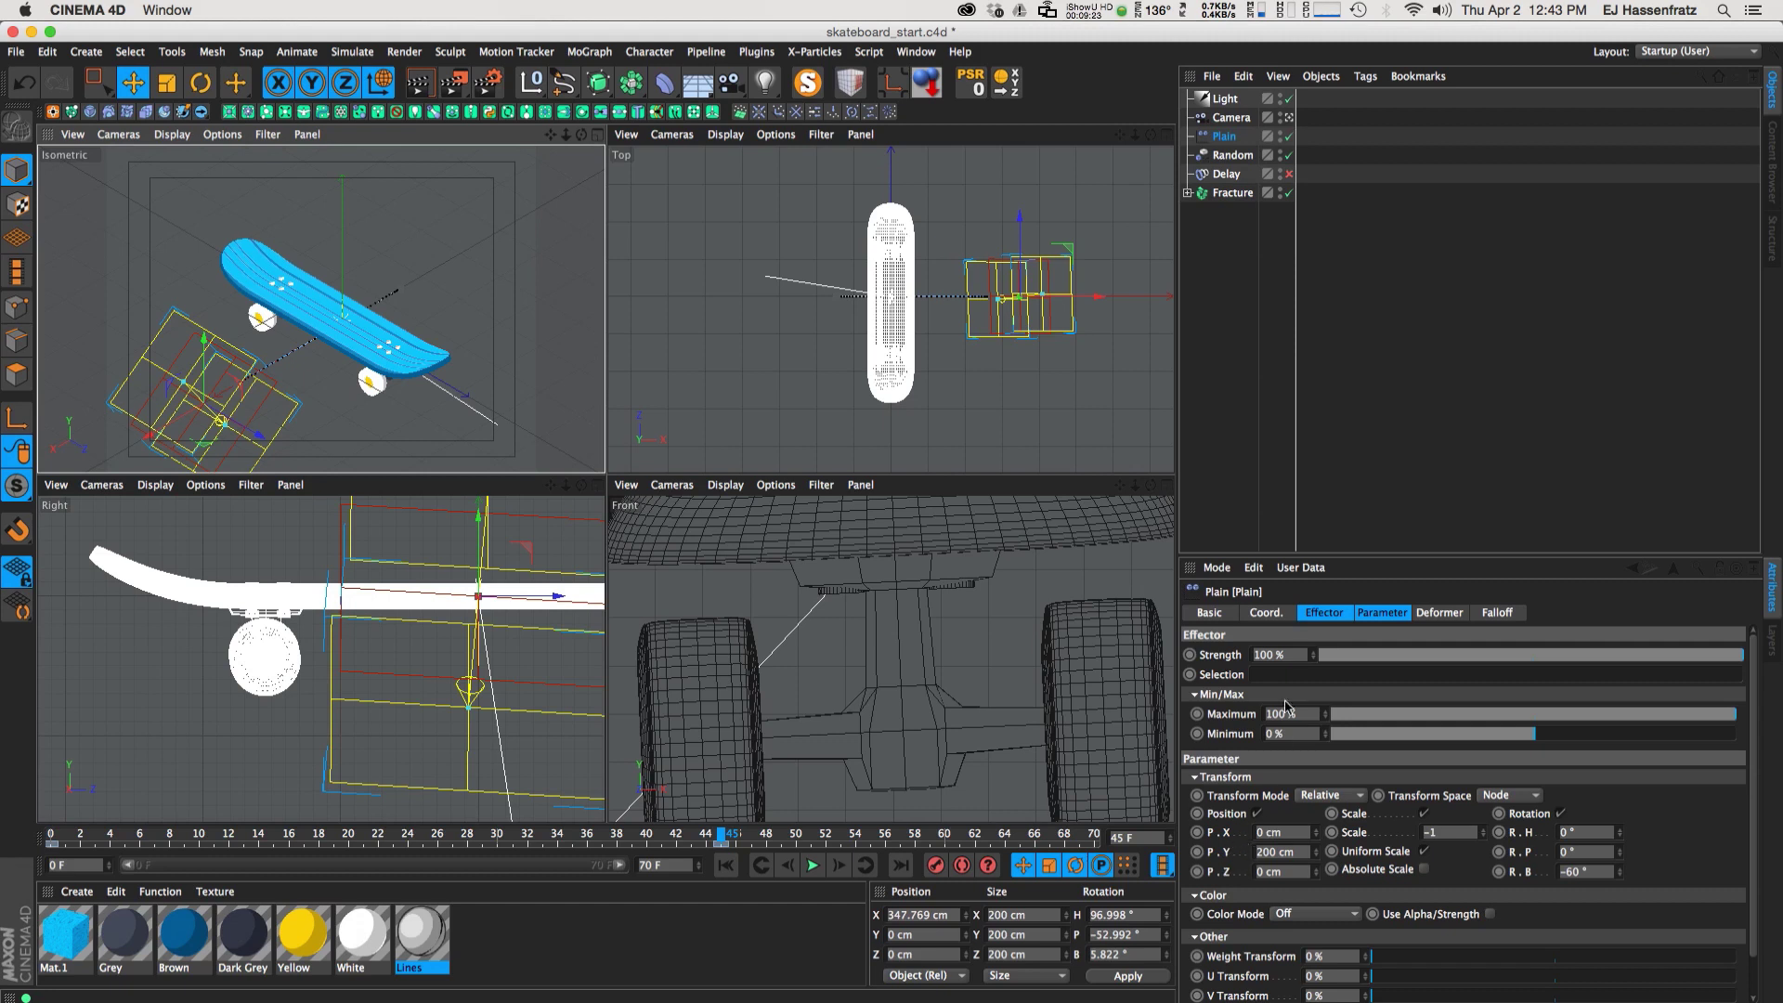
click(1266, 612)
click(1189, 656)
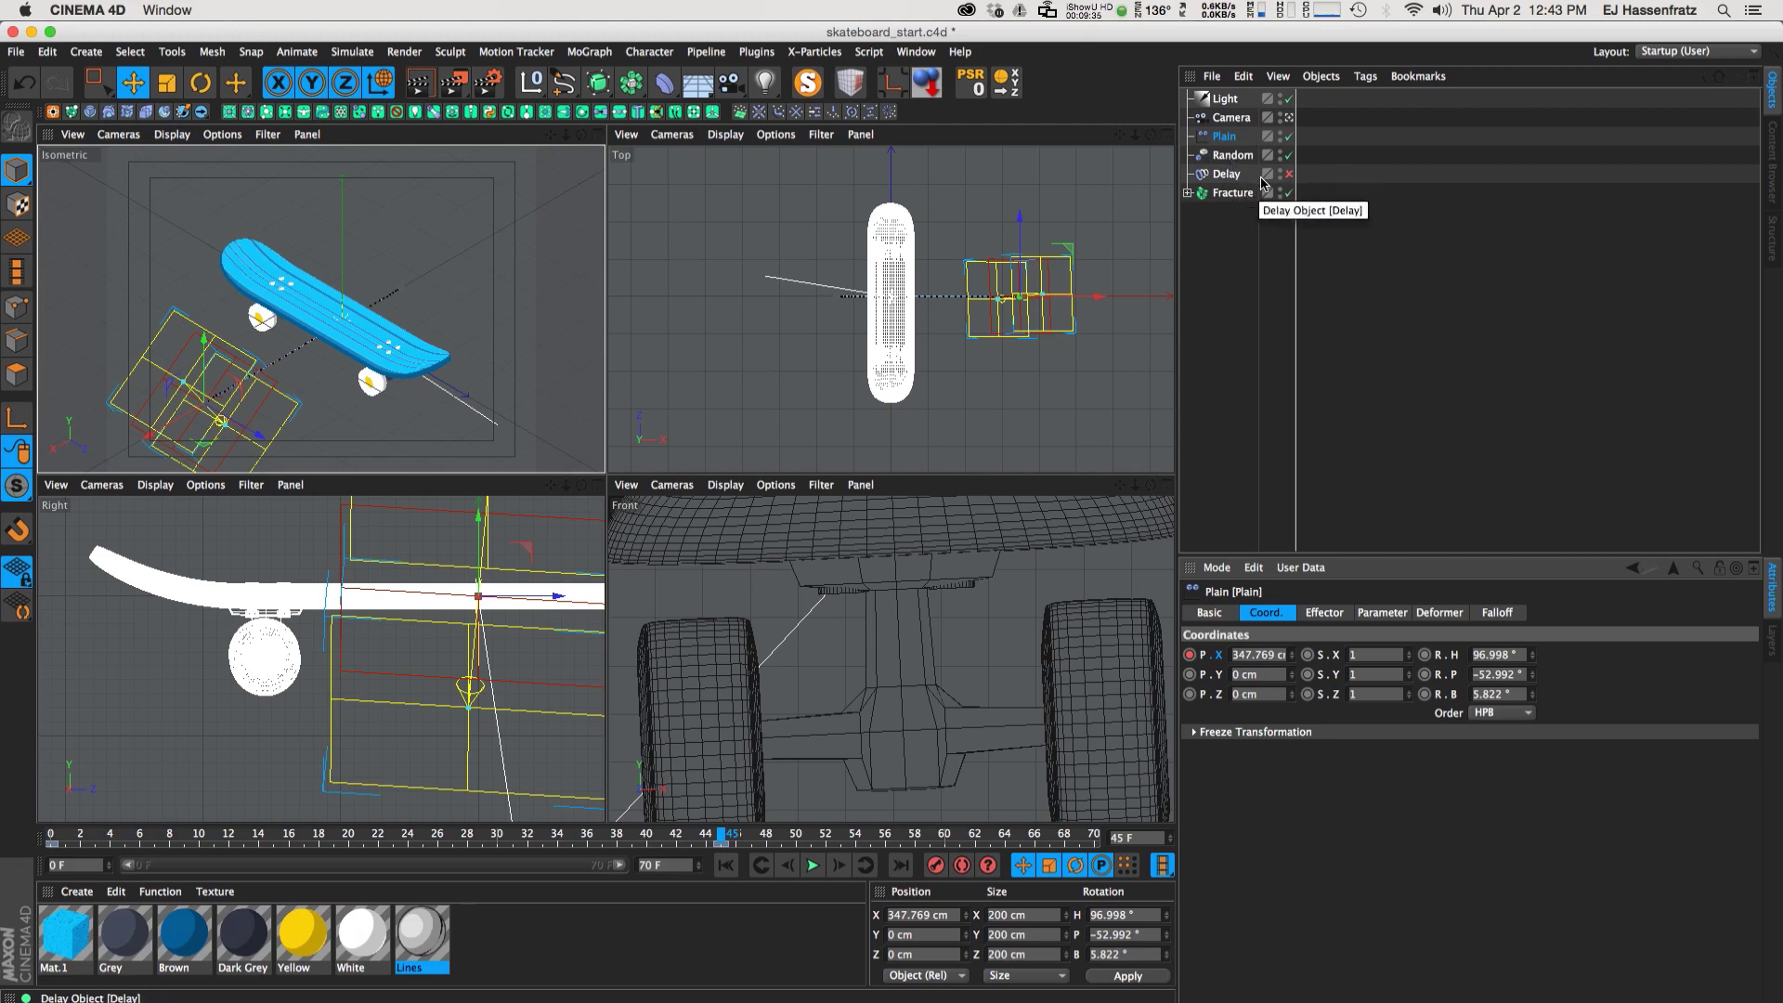
click(1228, 173)
click(1289, 174)
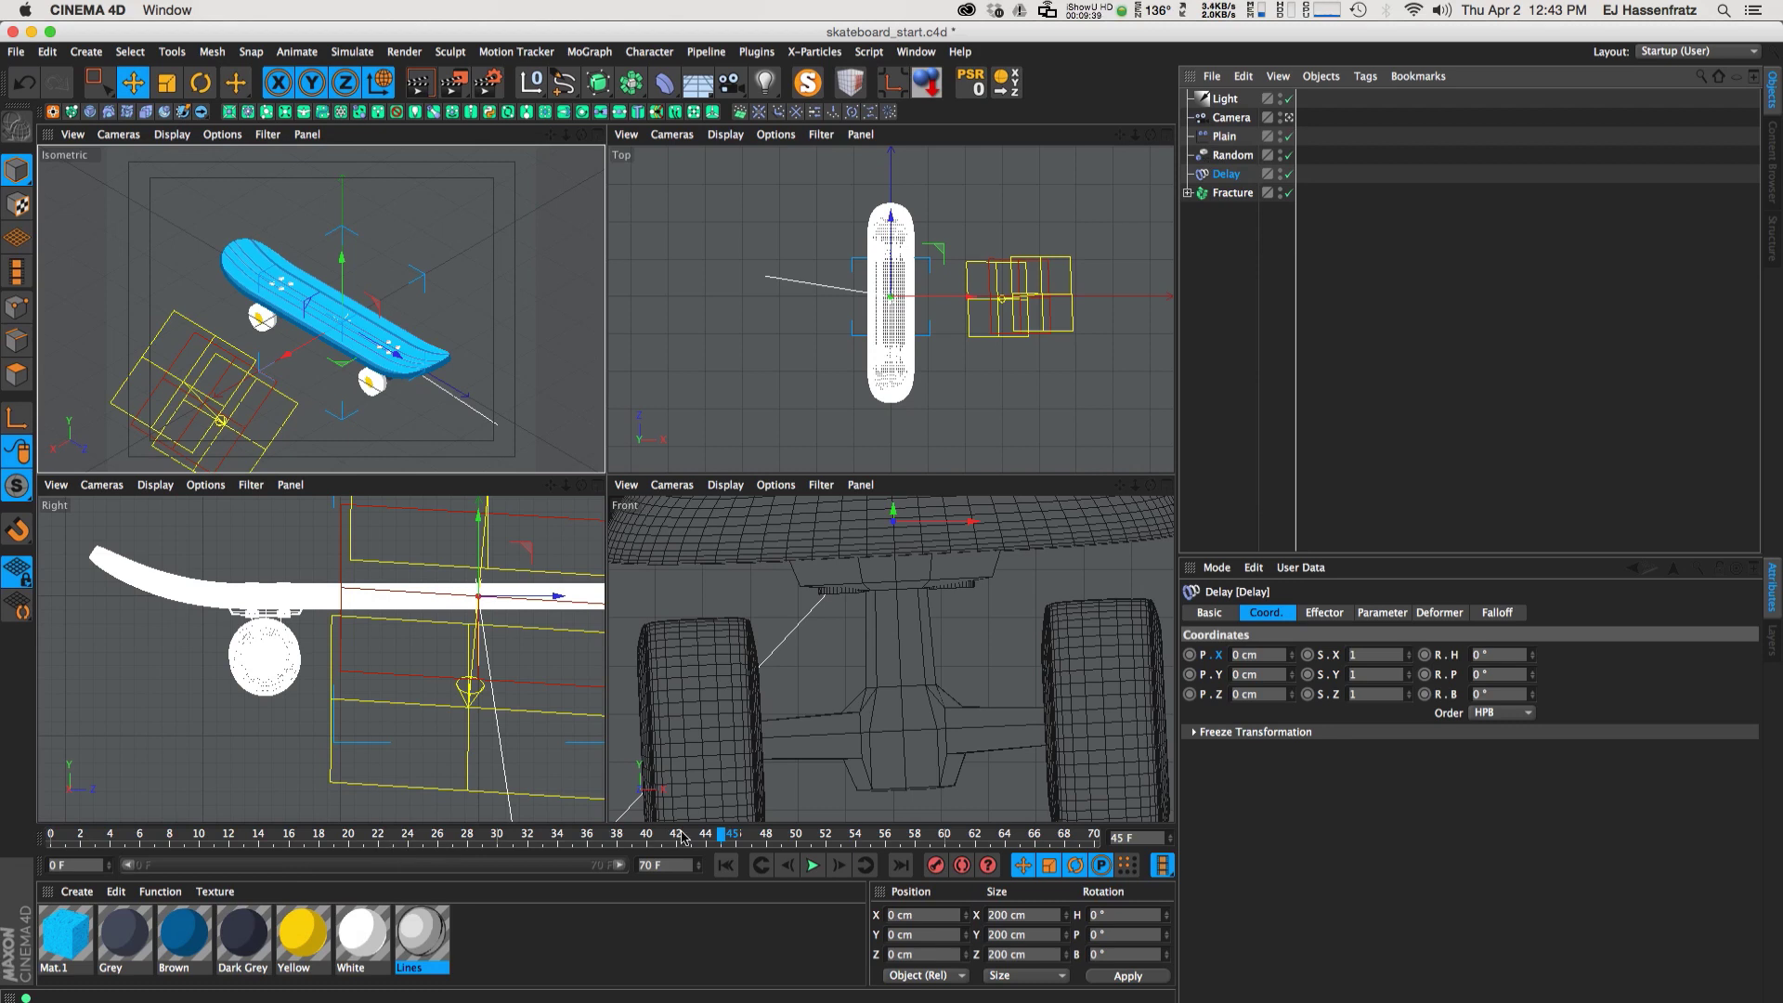
Replay the fracture animation from the start with Delay active
click(764, 850)
click(725, 865)
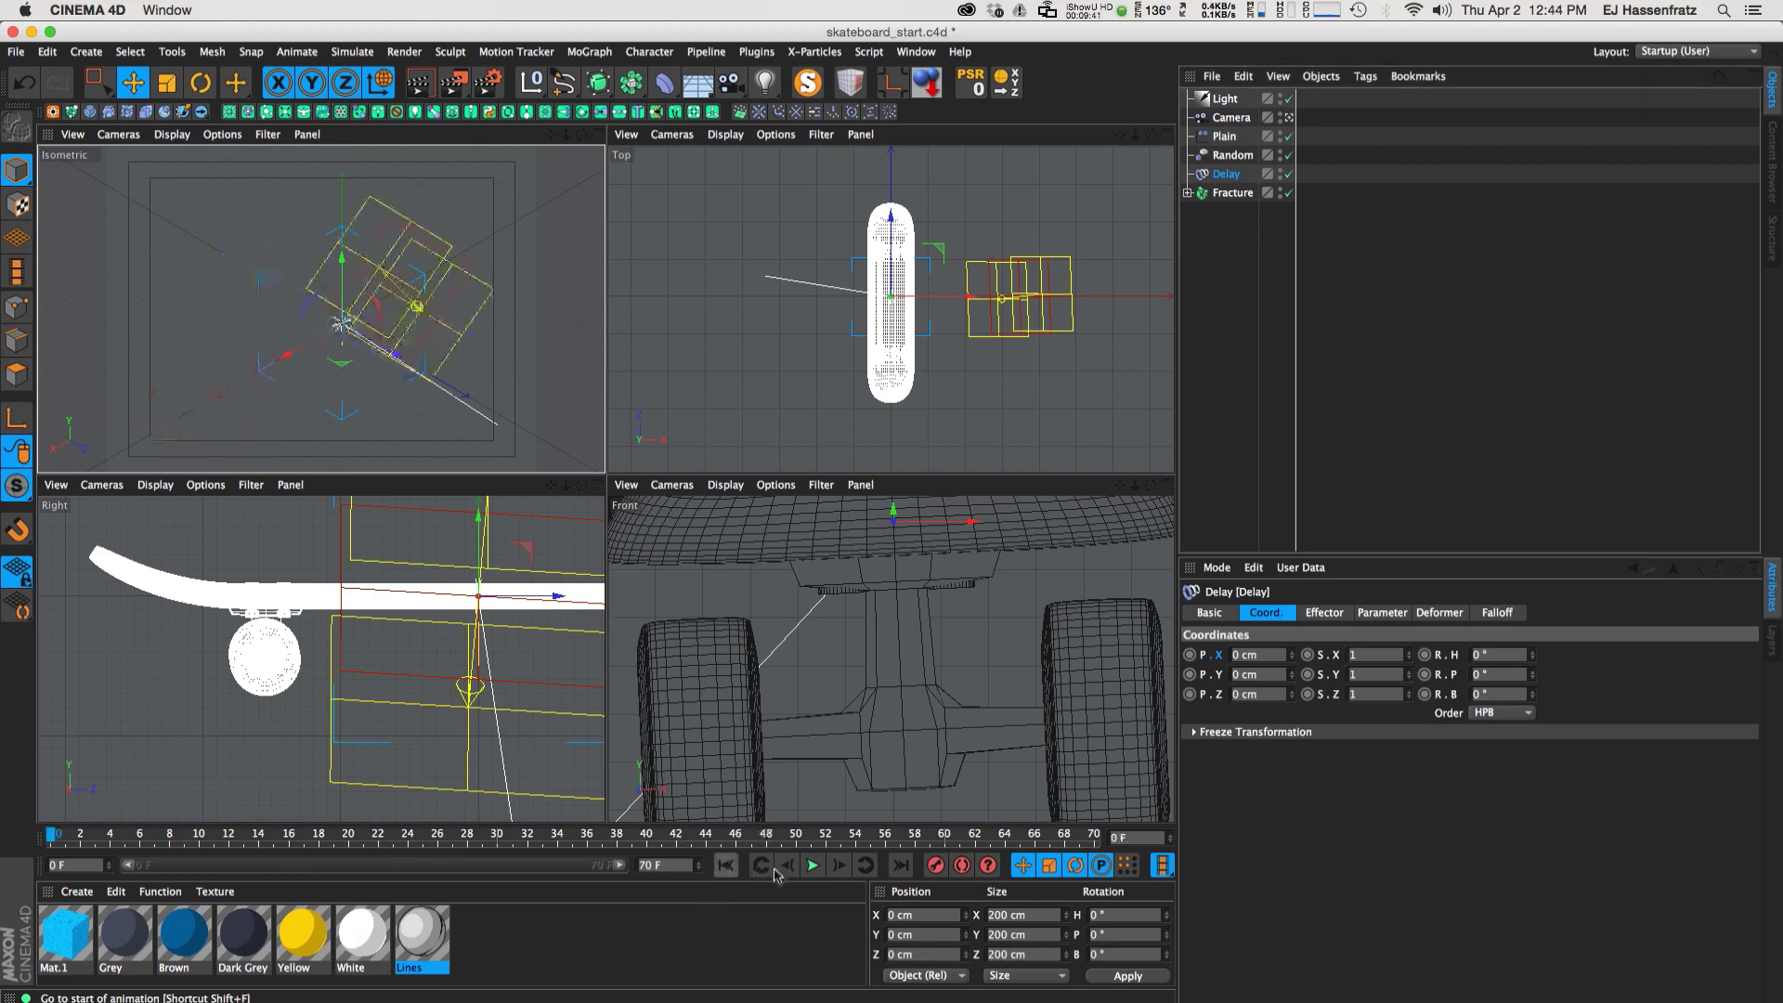
click(810, 865)
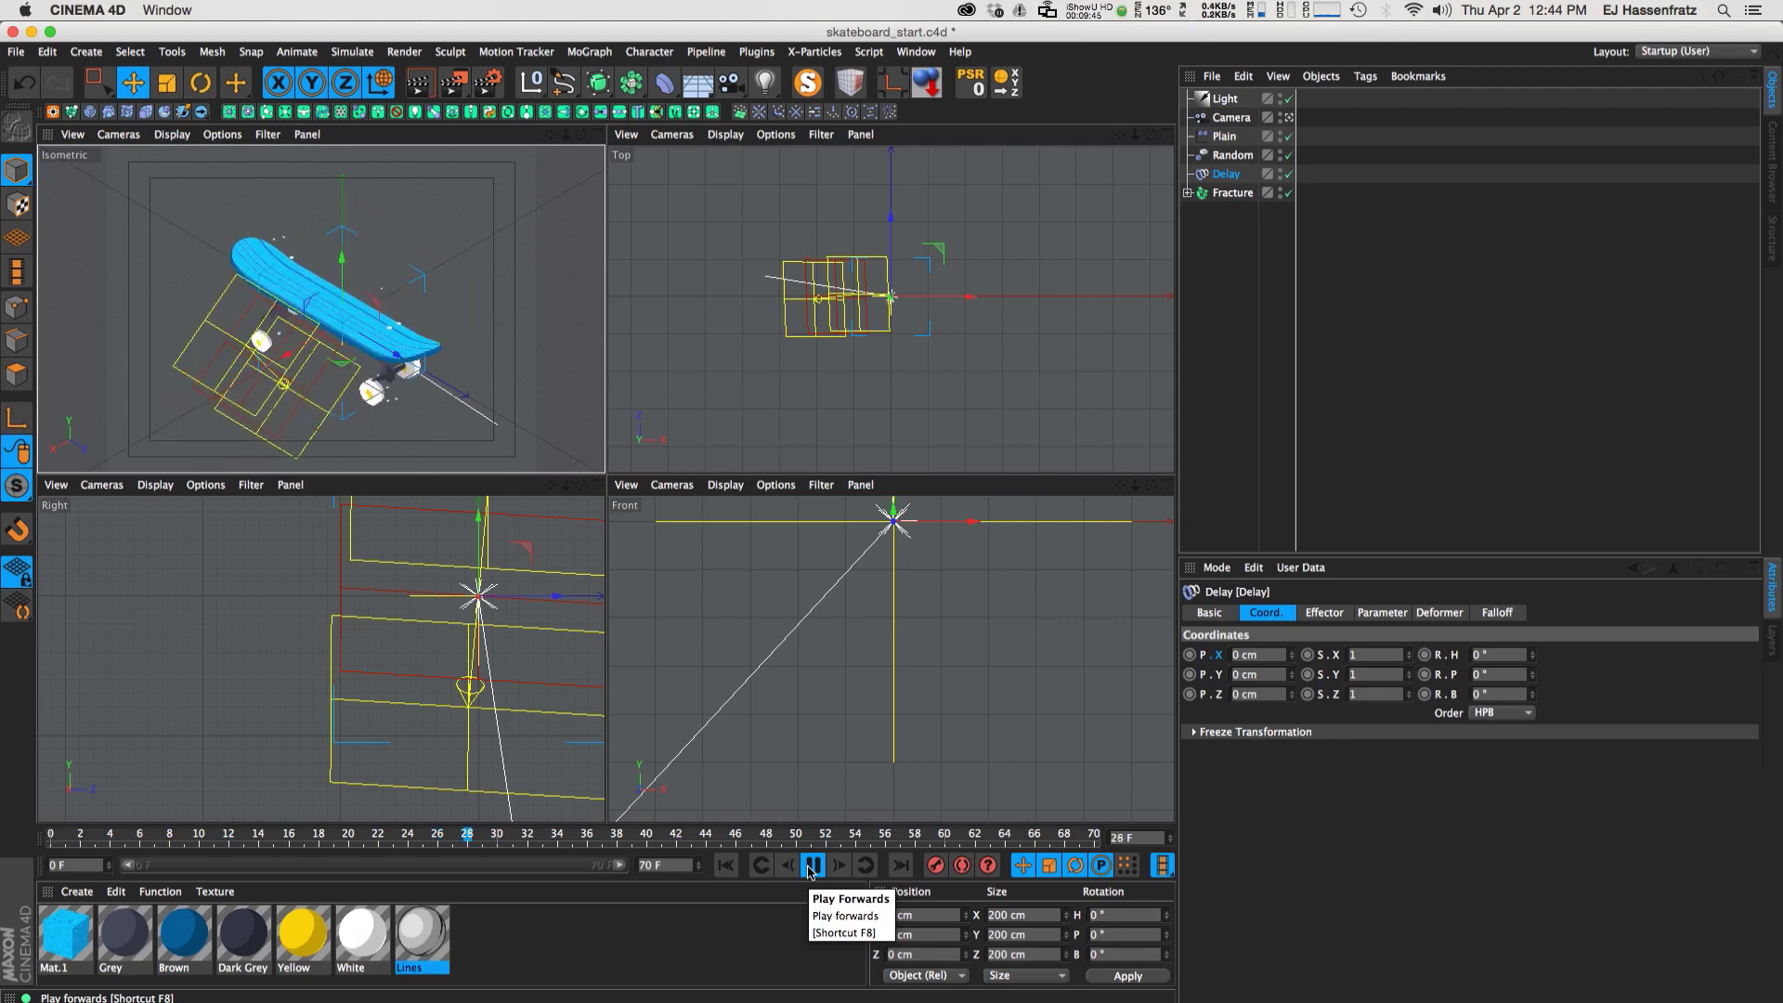
click(813, 865)
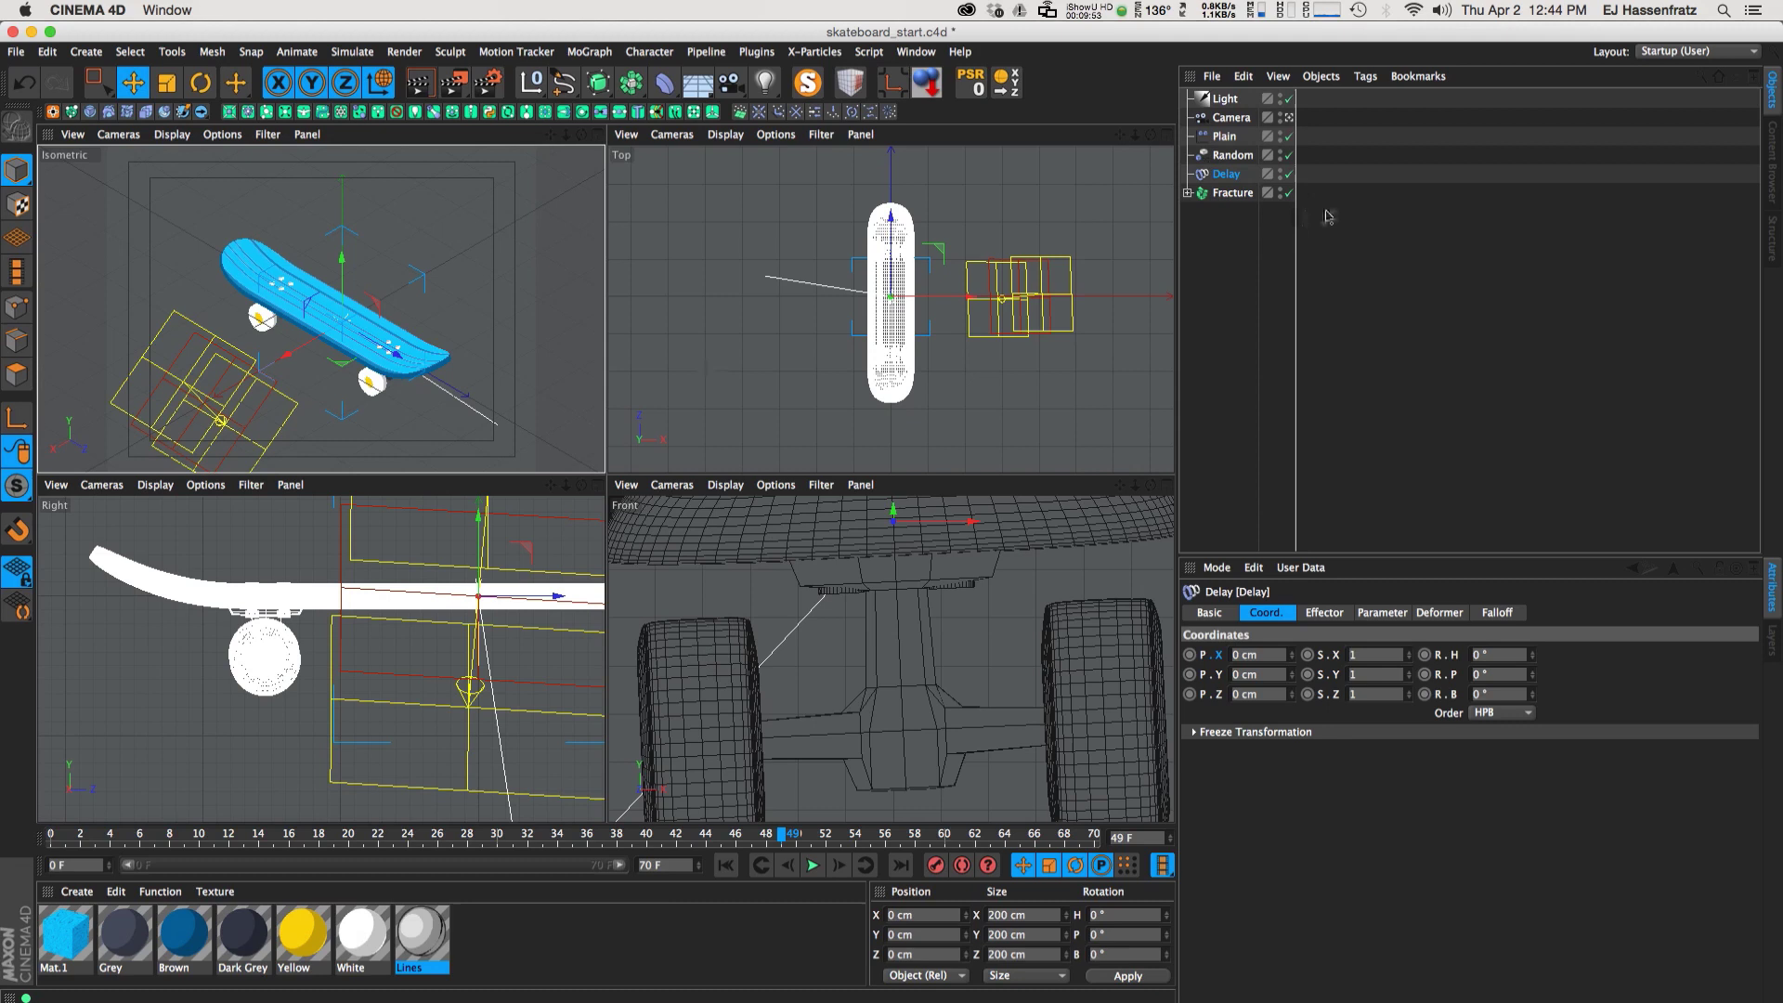
Inspect the Fracture's skateboard parts, replay to frame 40, and render the Isometric view
click(1232, 192)
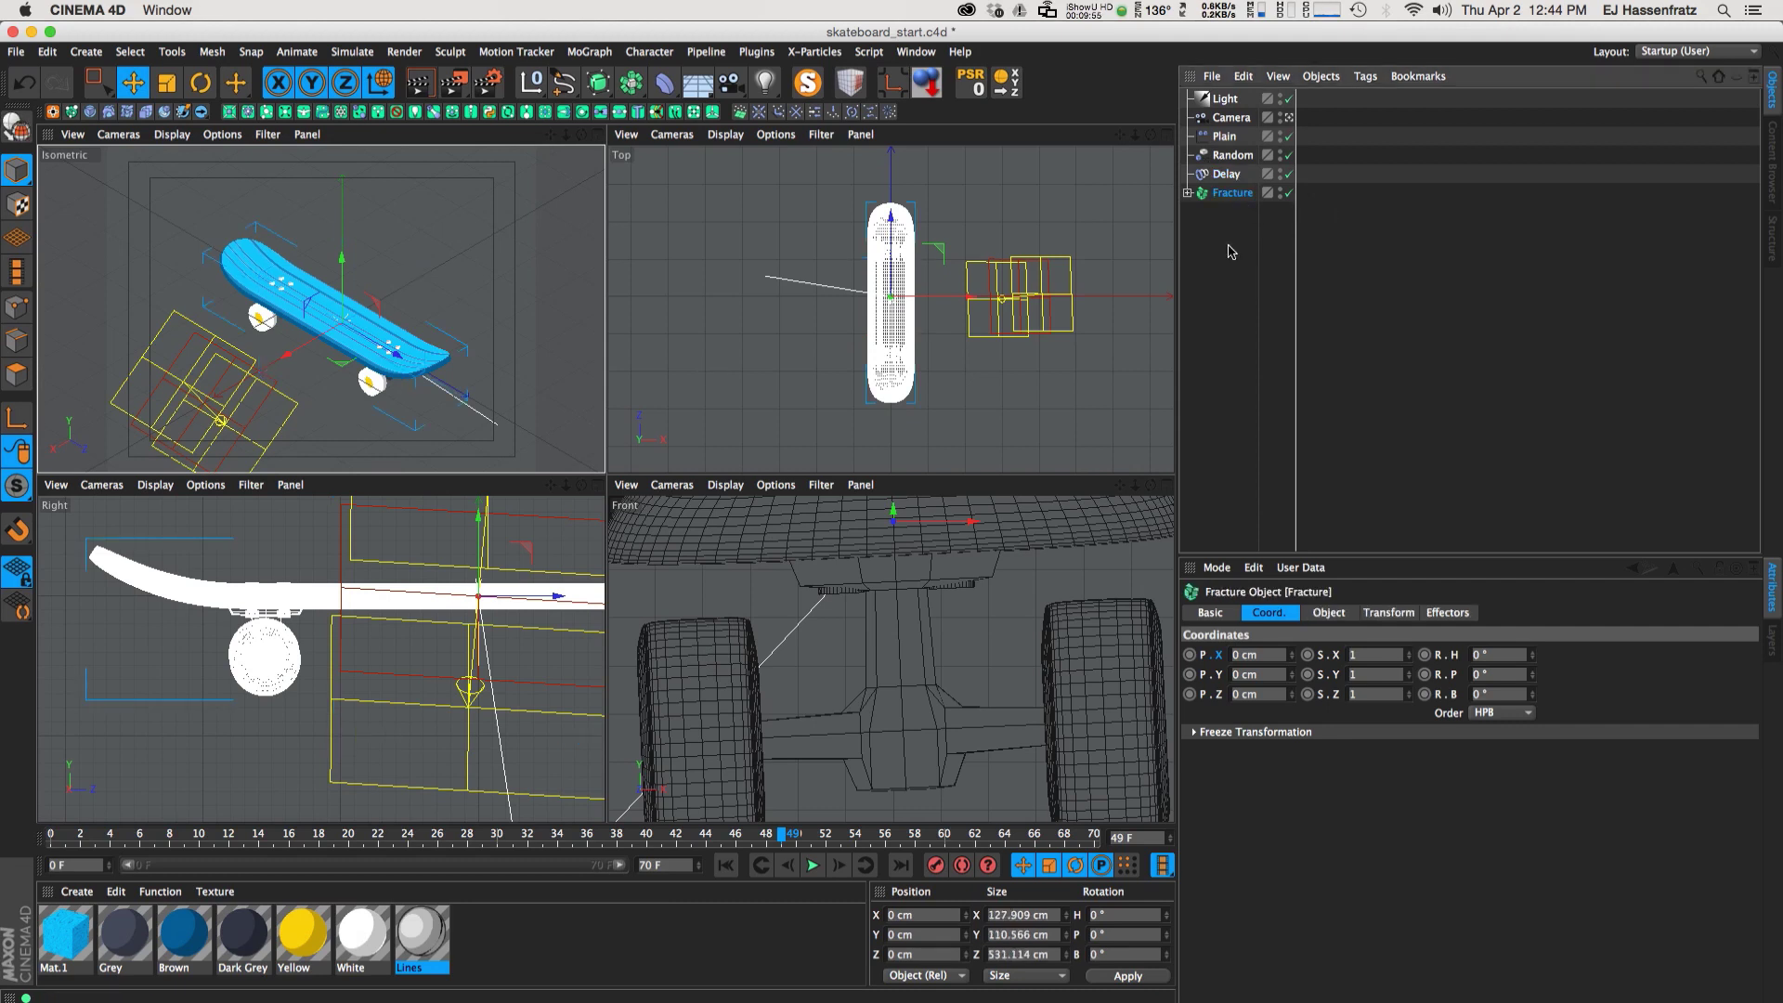
click(1188, 192)
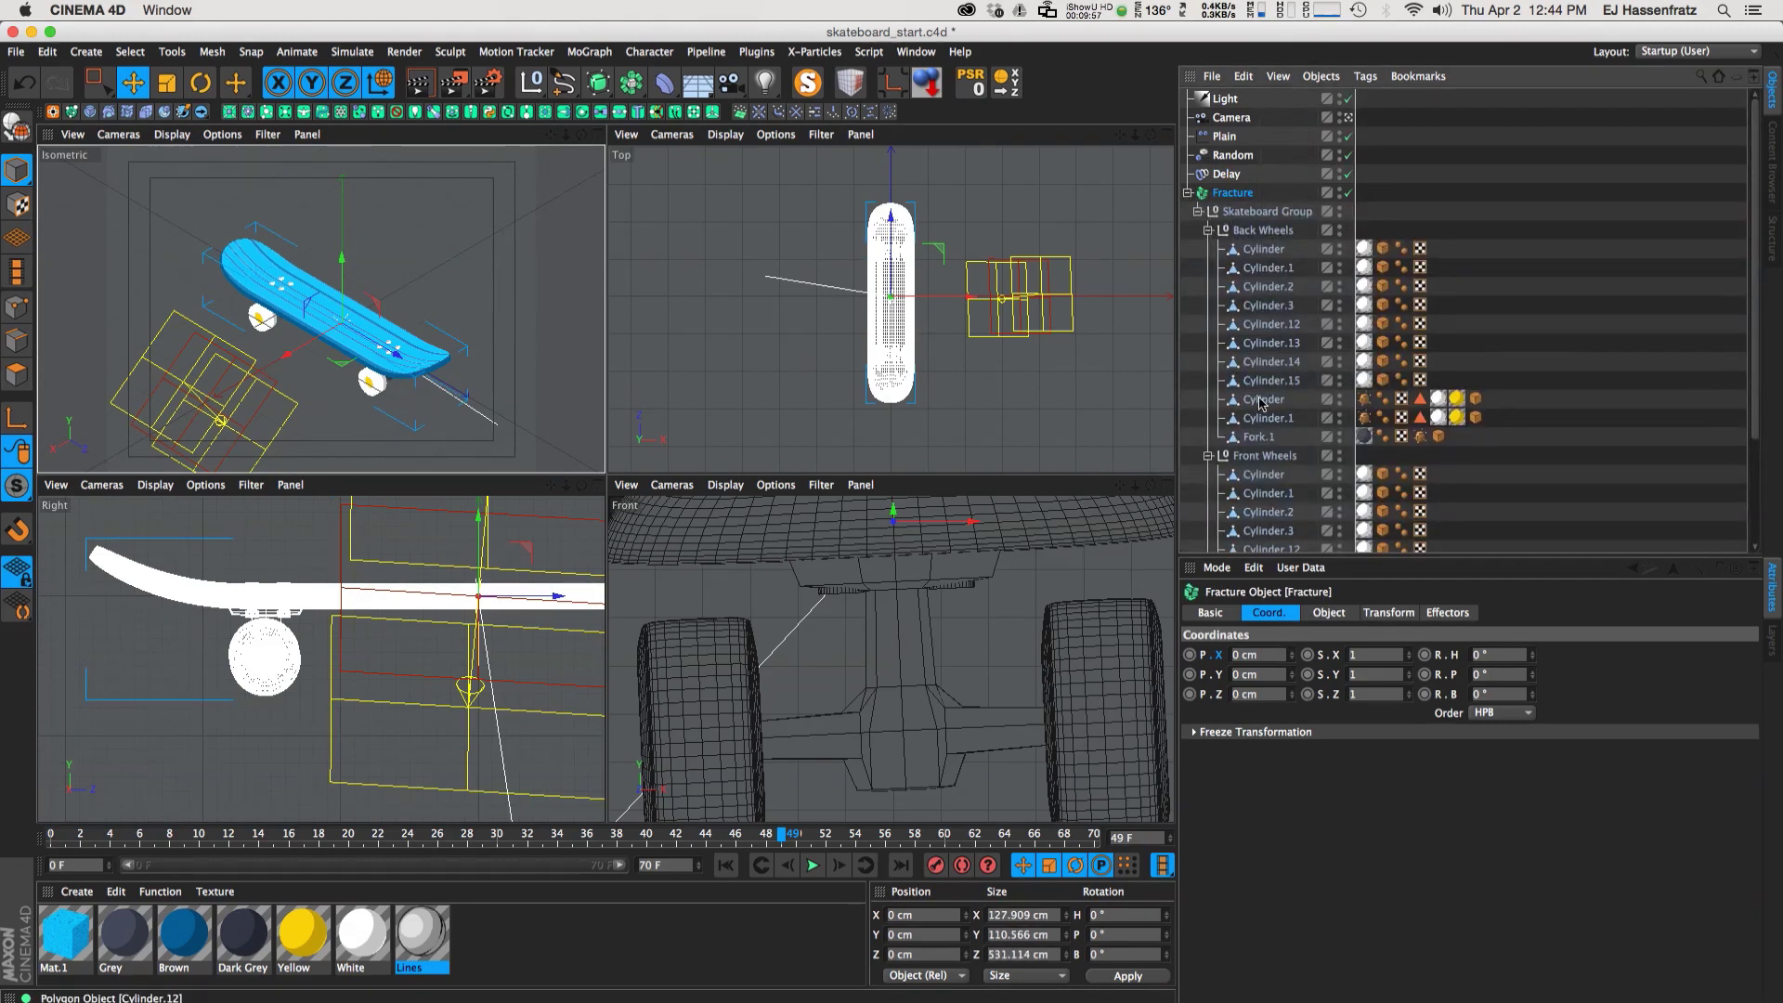
click(1188, 192)
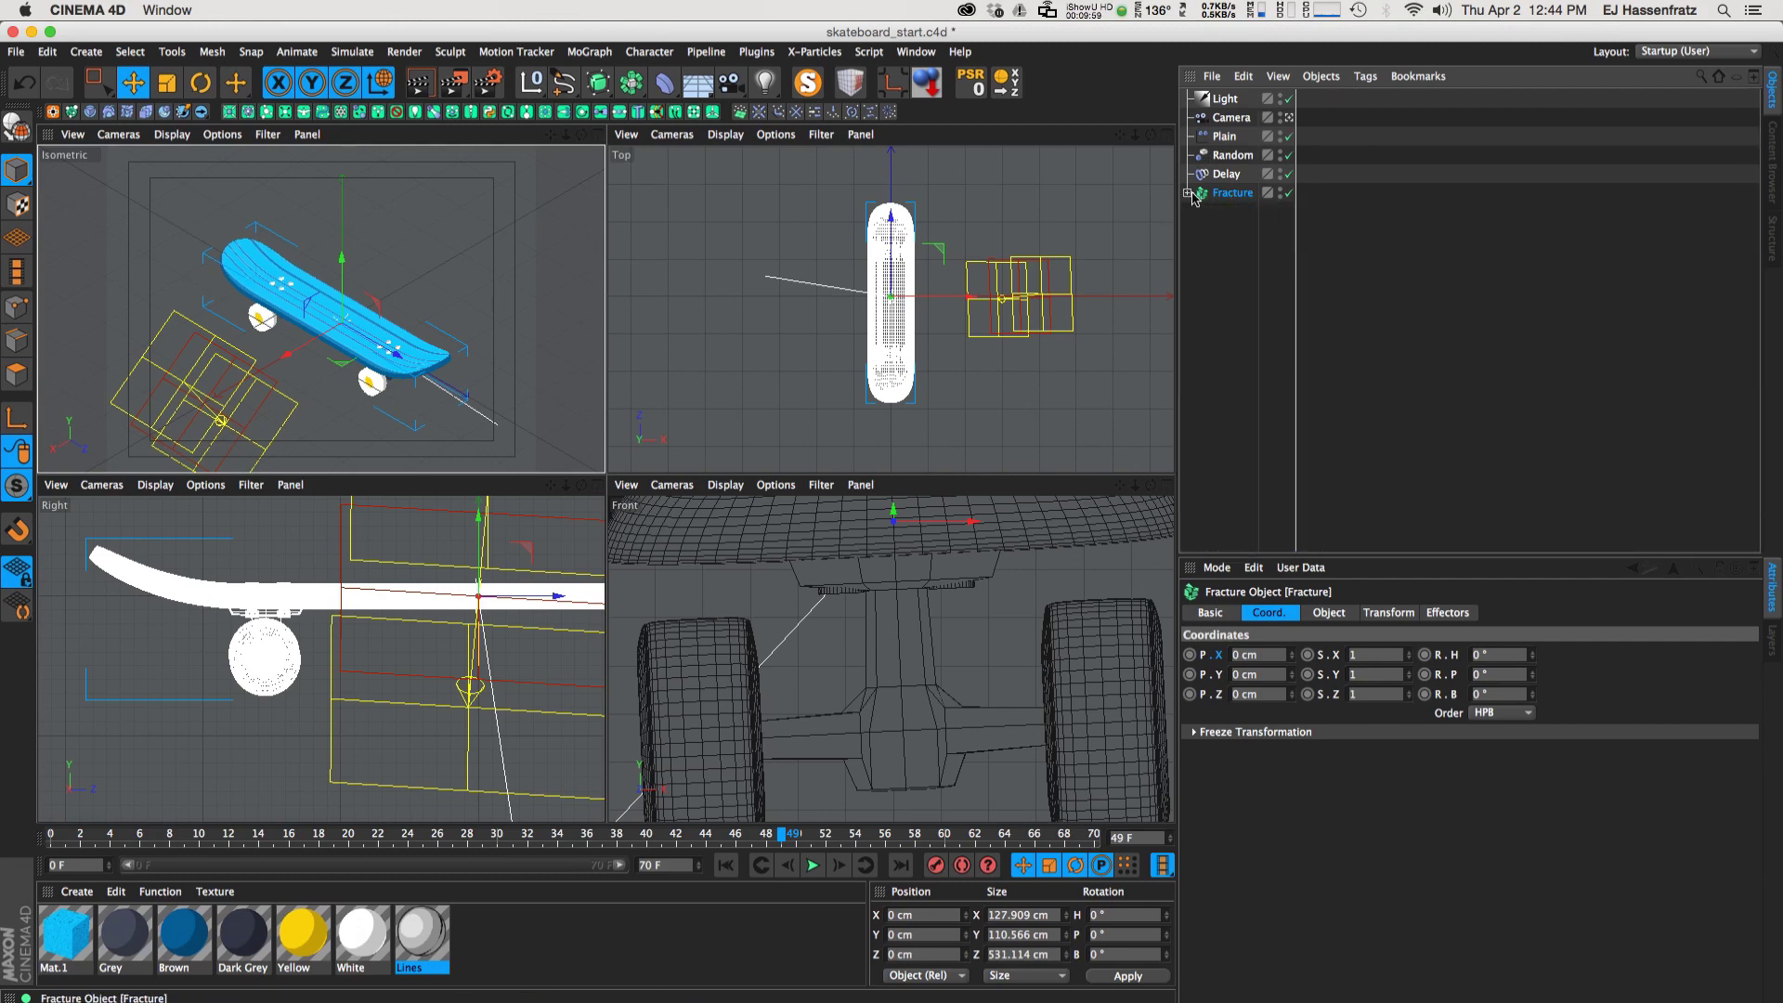
click(816, 865)
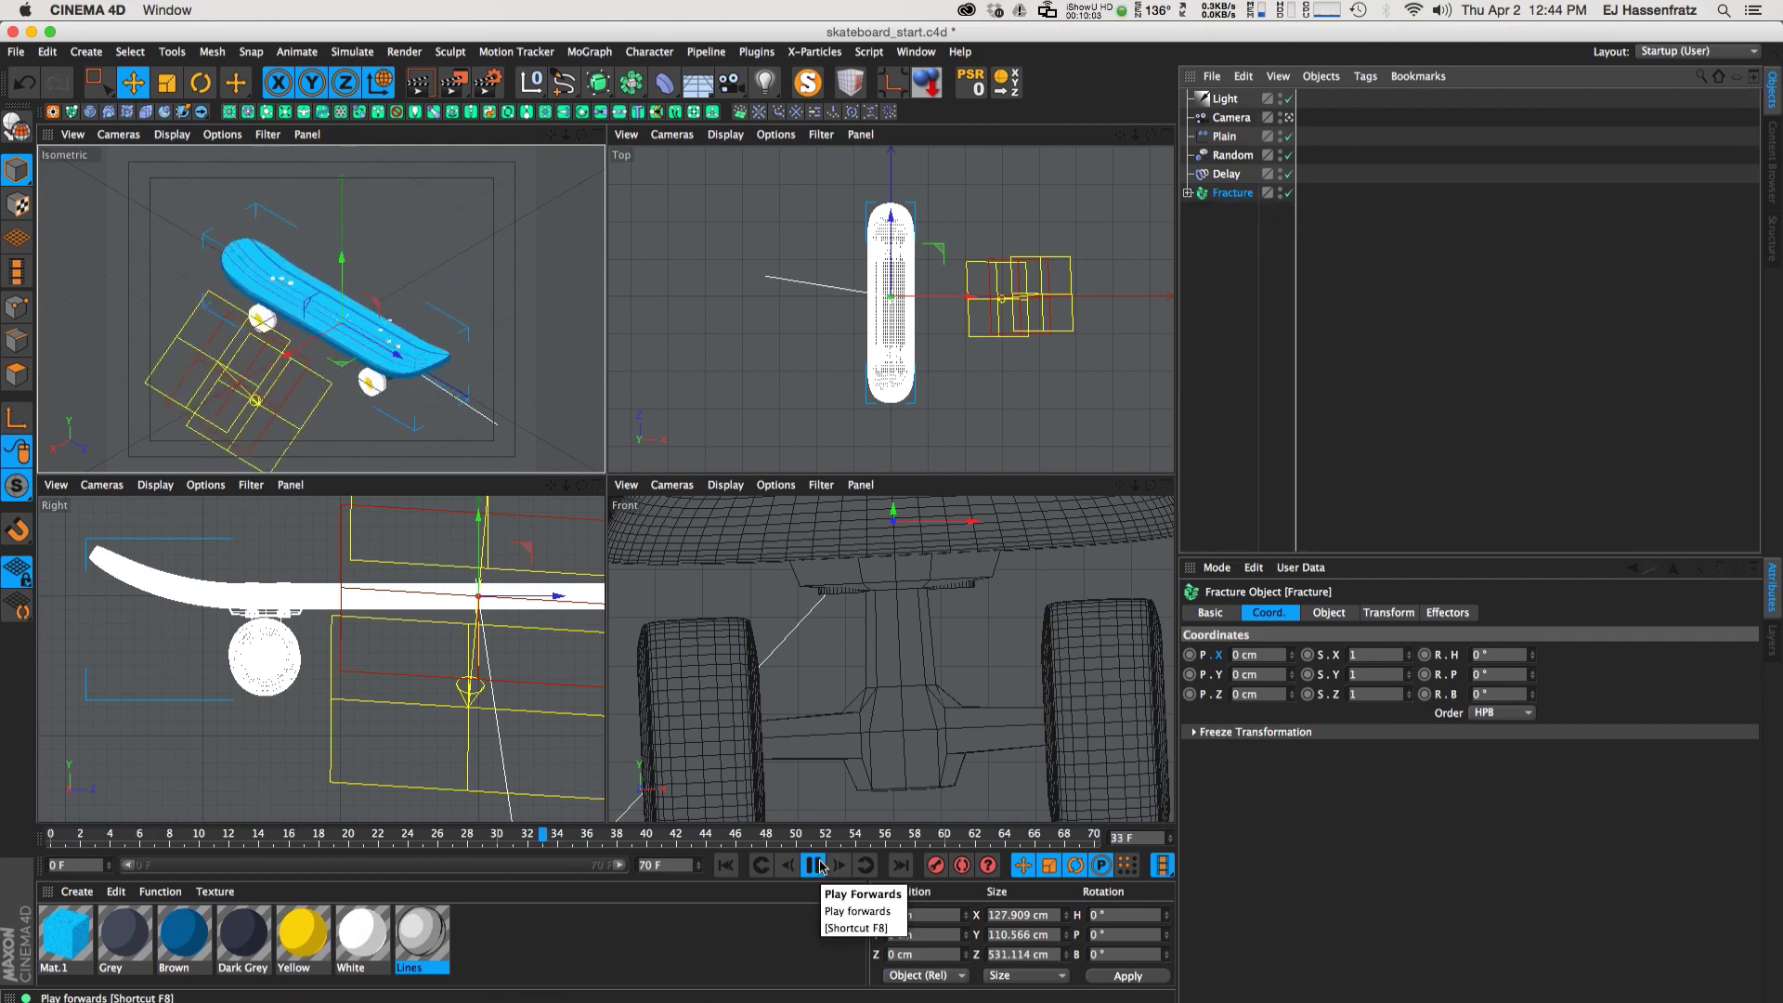
click(816, 865)
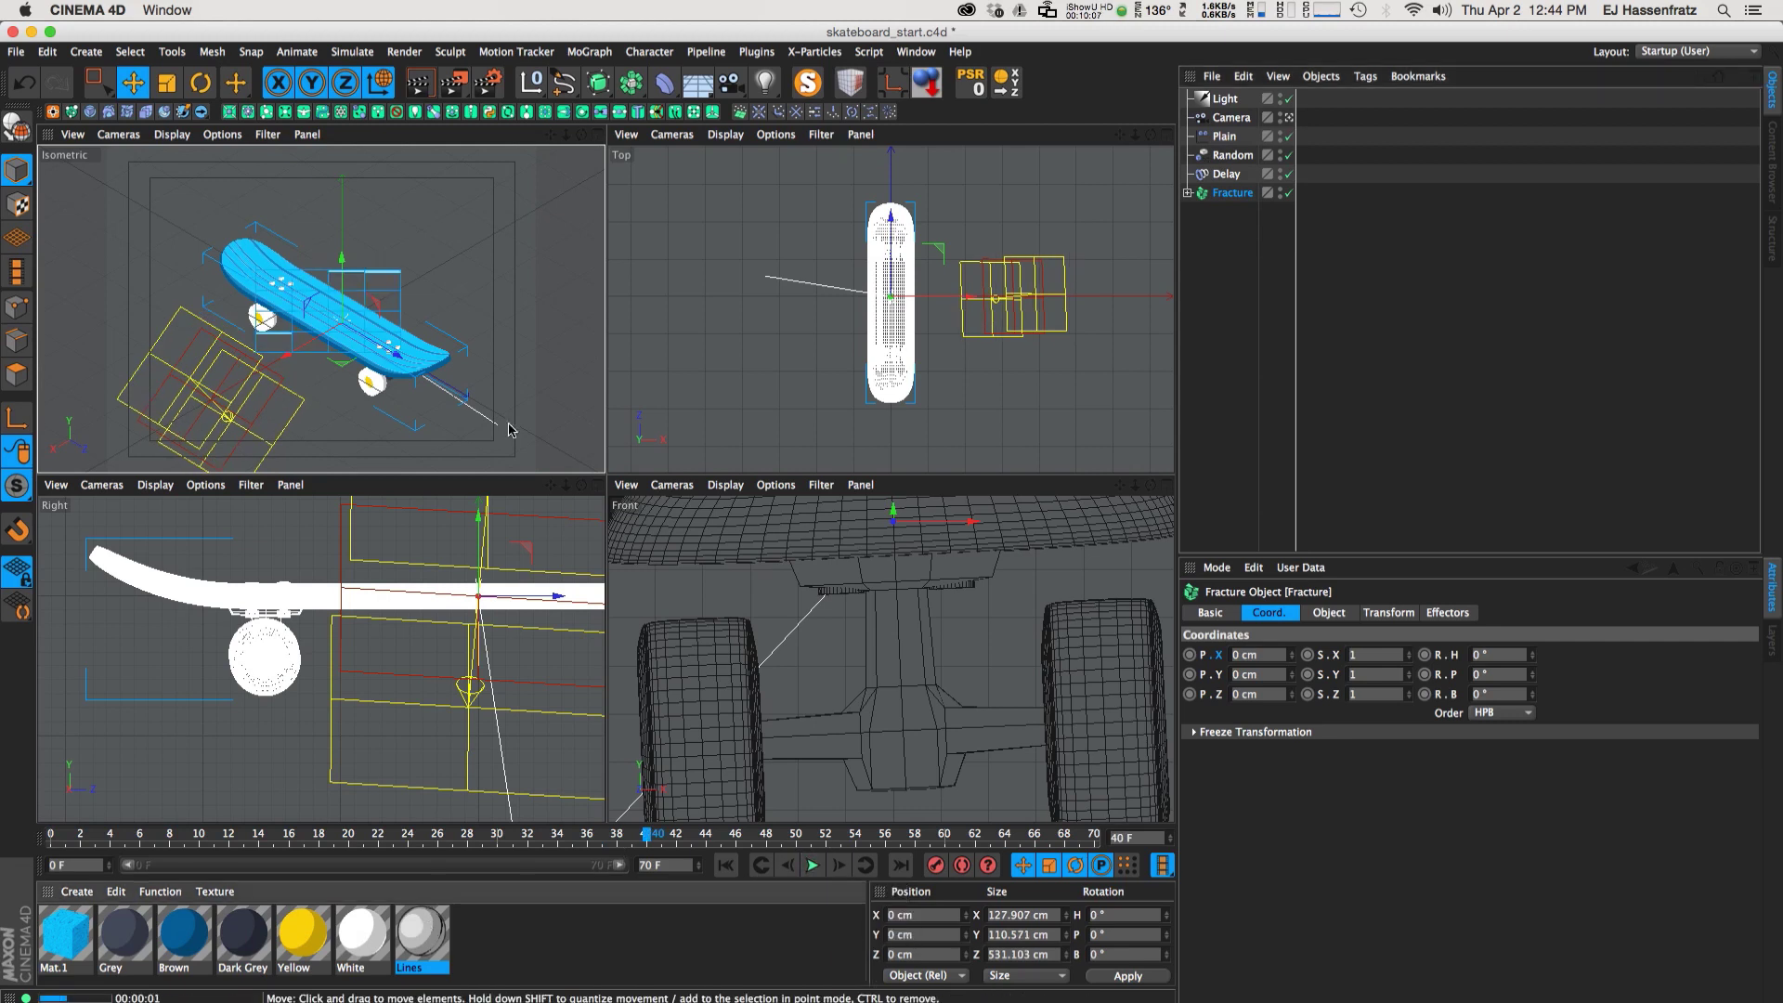
key(super+r)
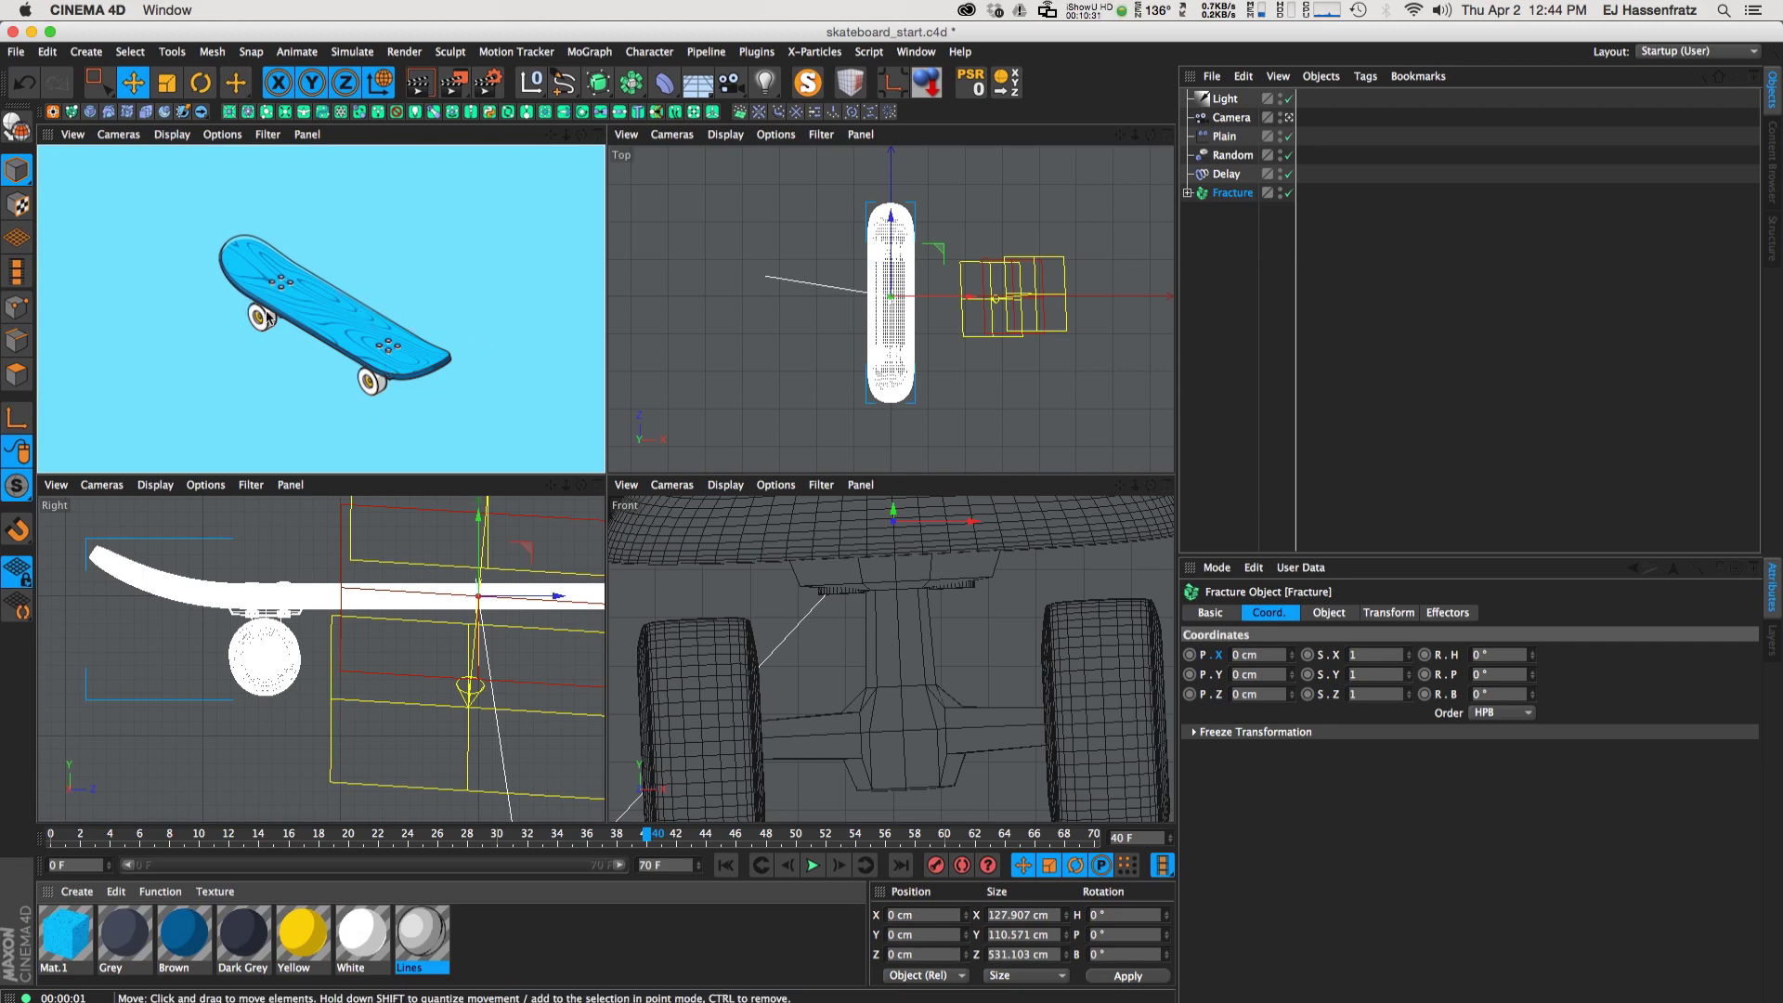
Show the Lines material's Strokes page, then Sketch and Toon's Editor Display render settings
double_click(444, 933)
drag(530, 141, 937, 169)
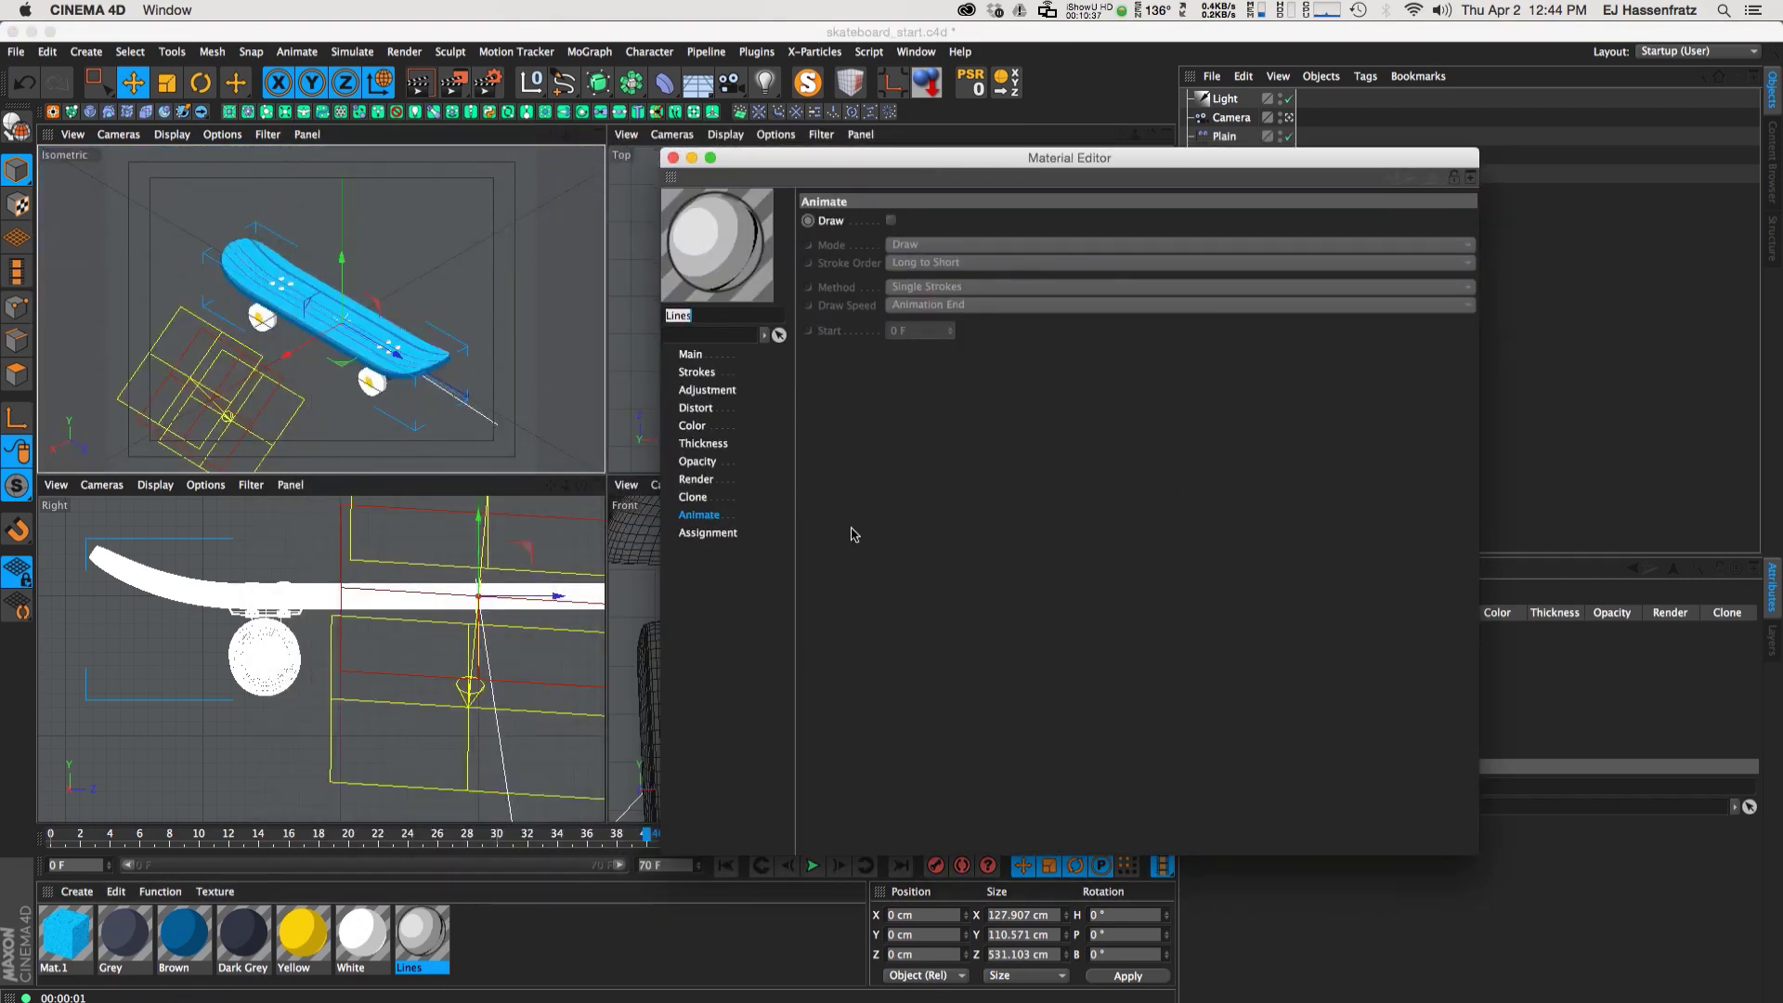
click(726, 389)
click(724, 373)
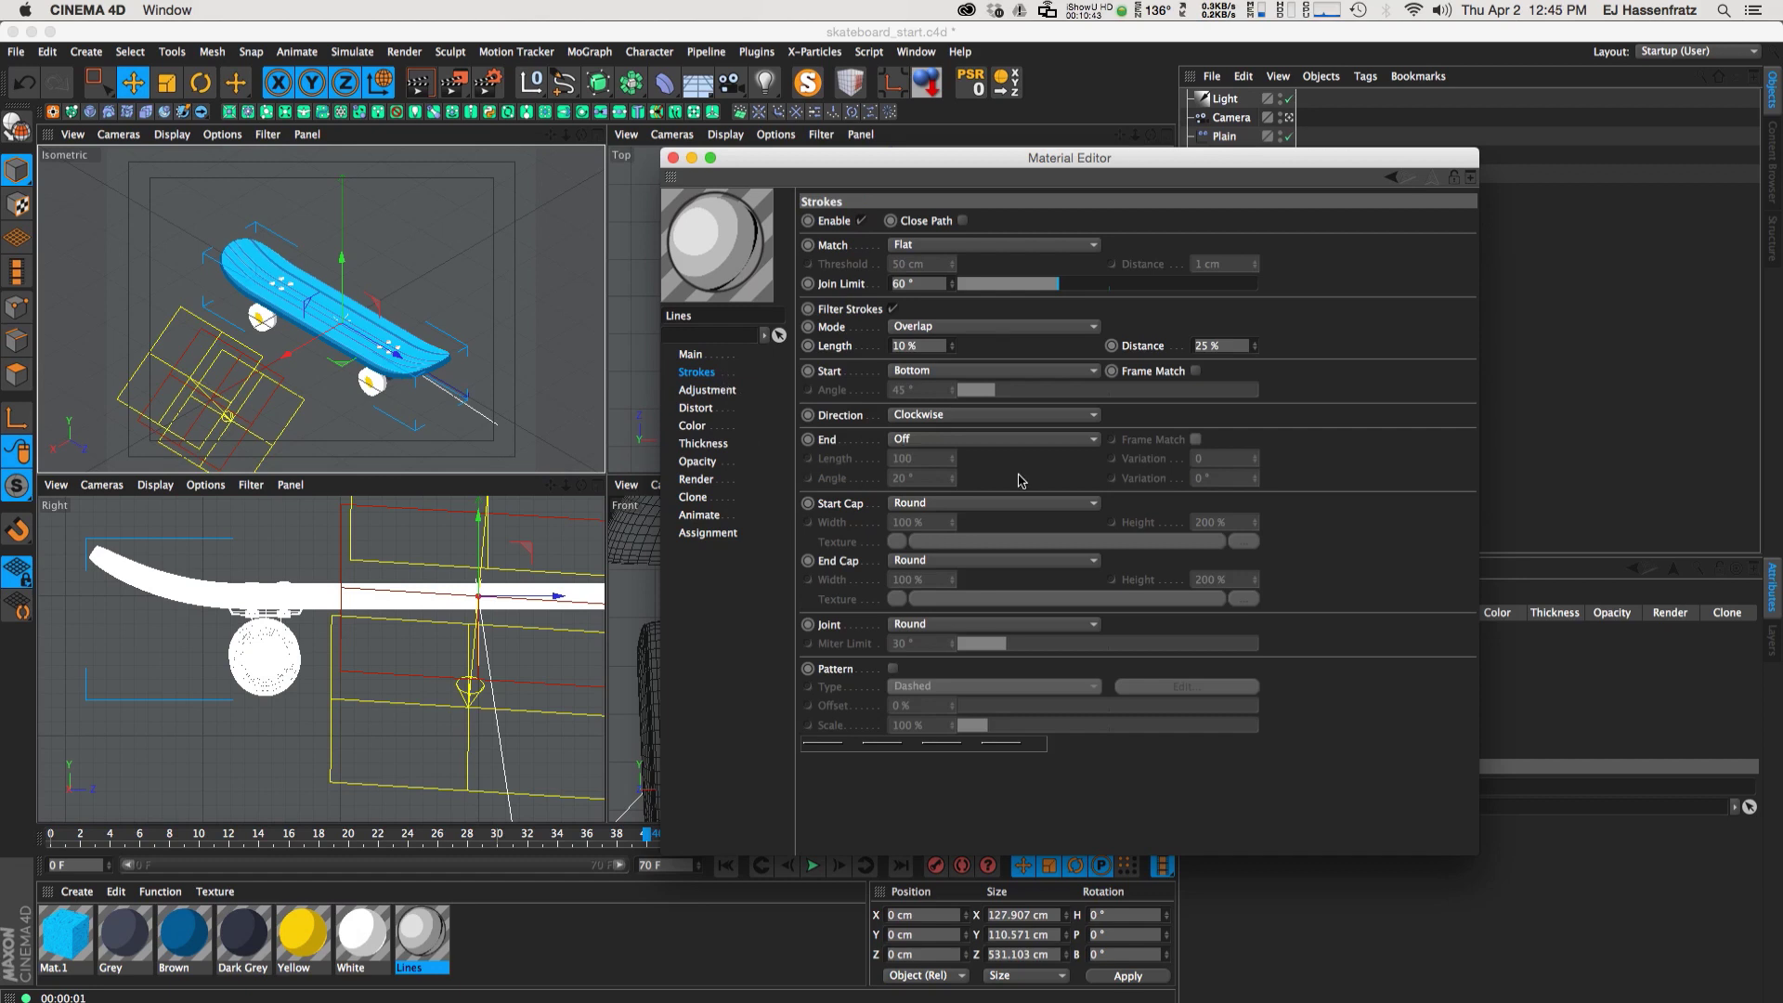
click(490, 89)
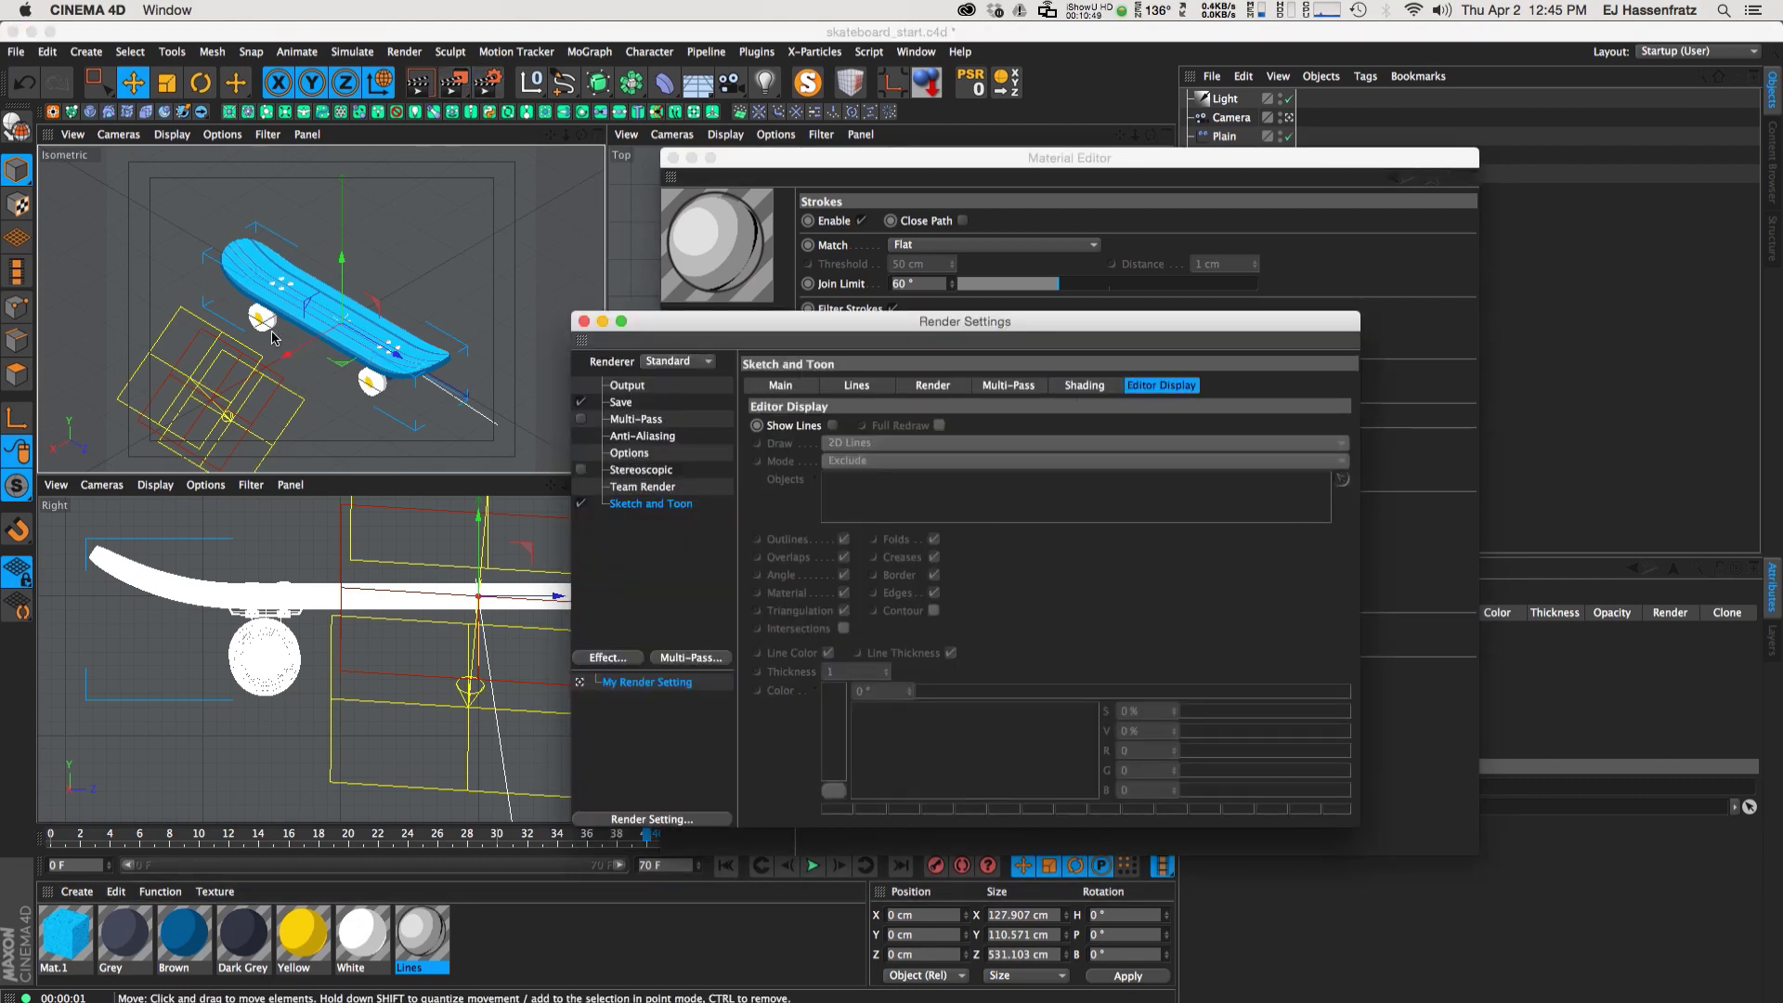
Turn on editor sketch lines drawn as 2D Lines and close Render Settings
click(834, 425)
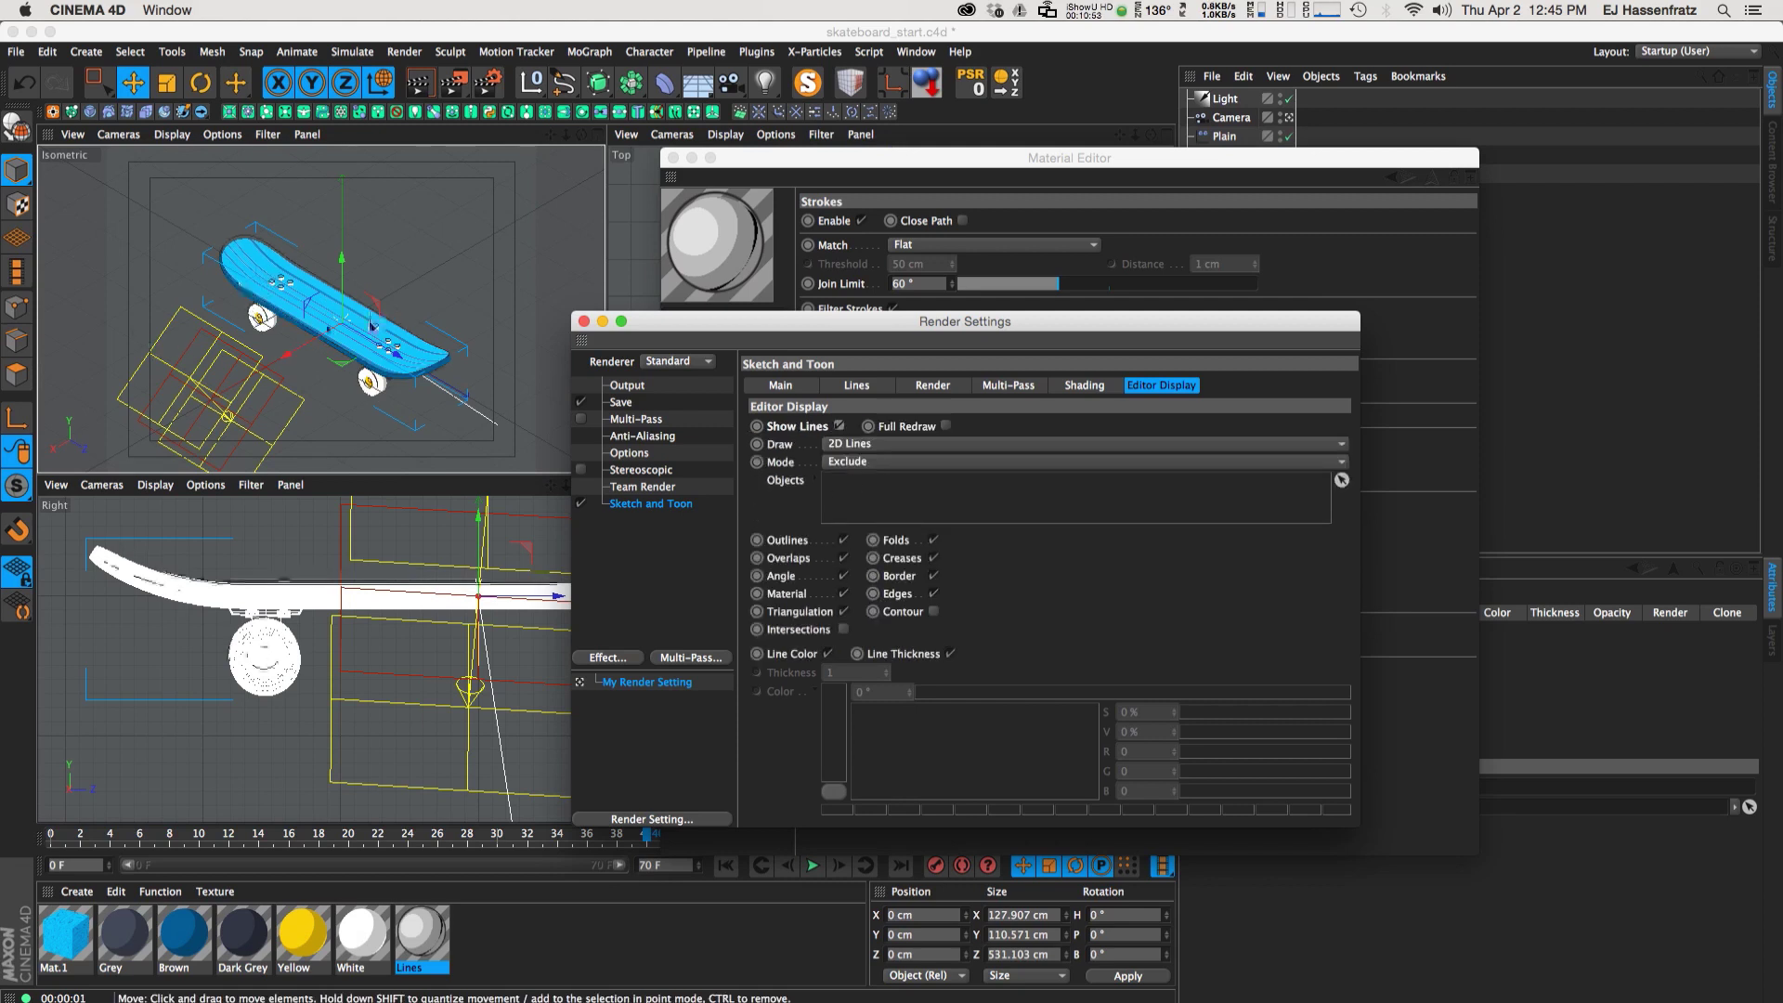
click(957, 445)
click(943, 481)
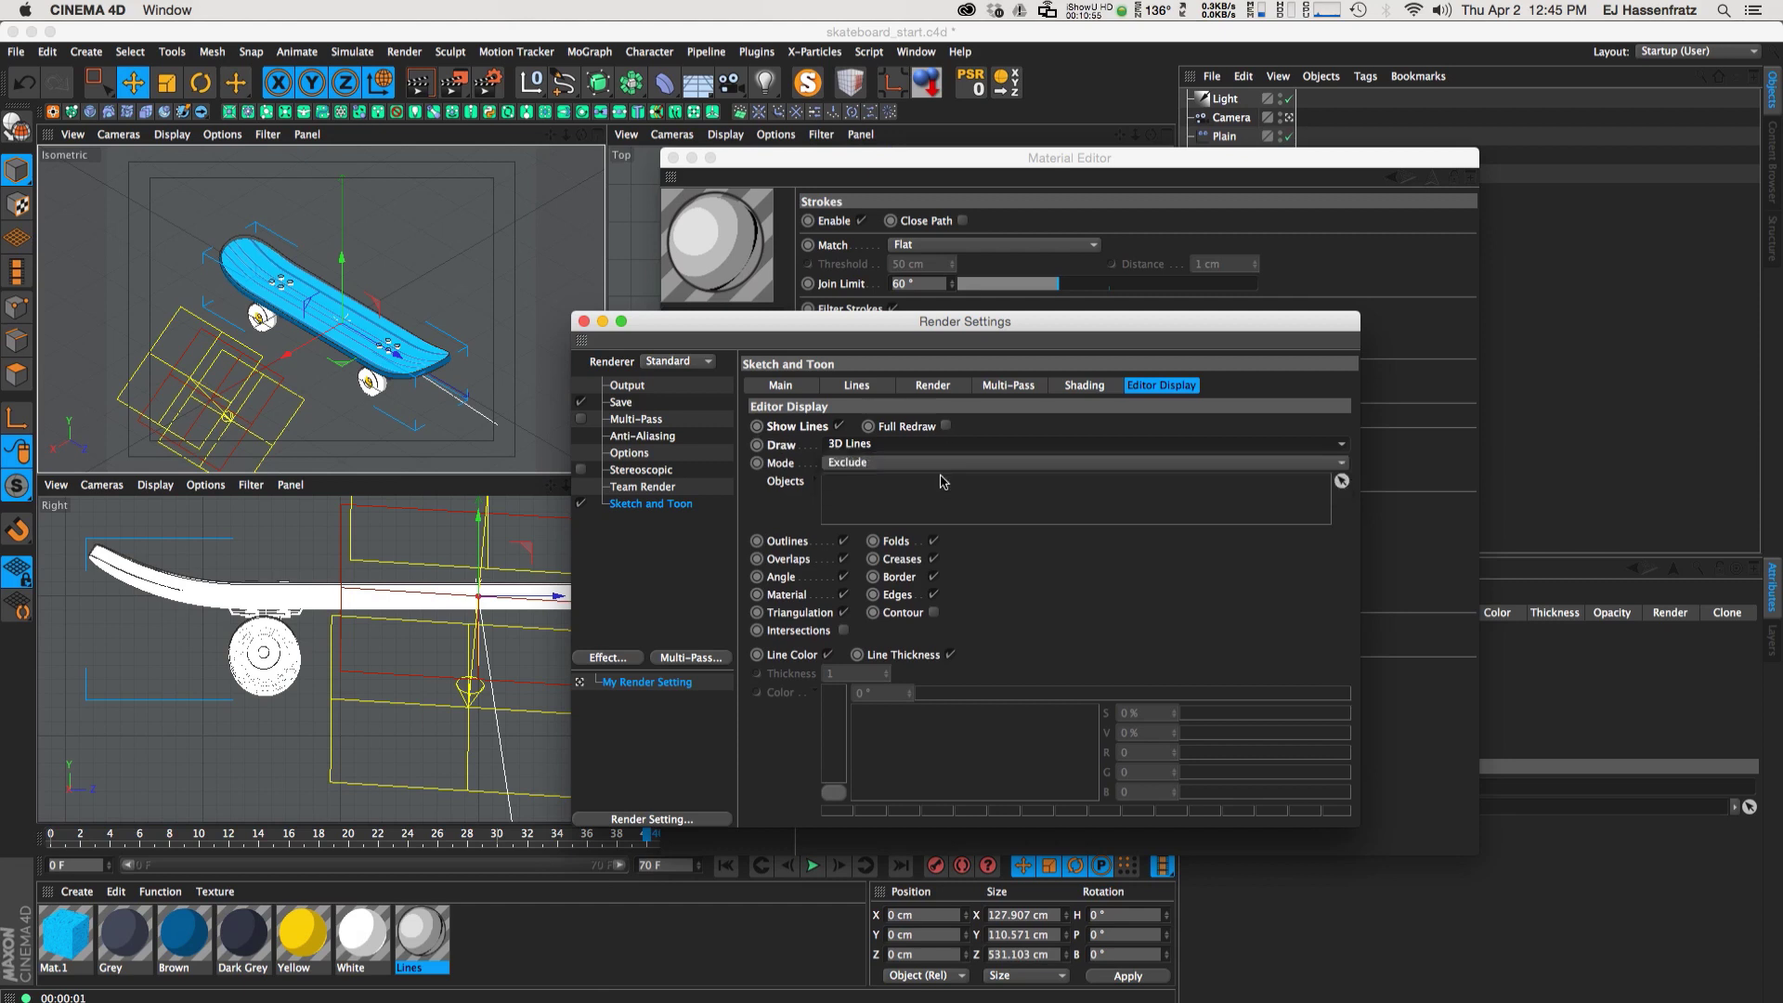
click(838, 445)
click(847, 467)
click(584, 322)
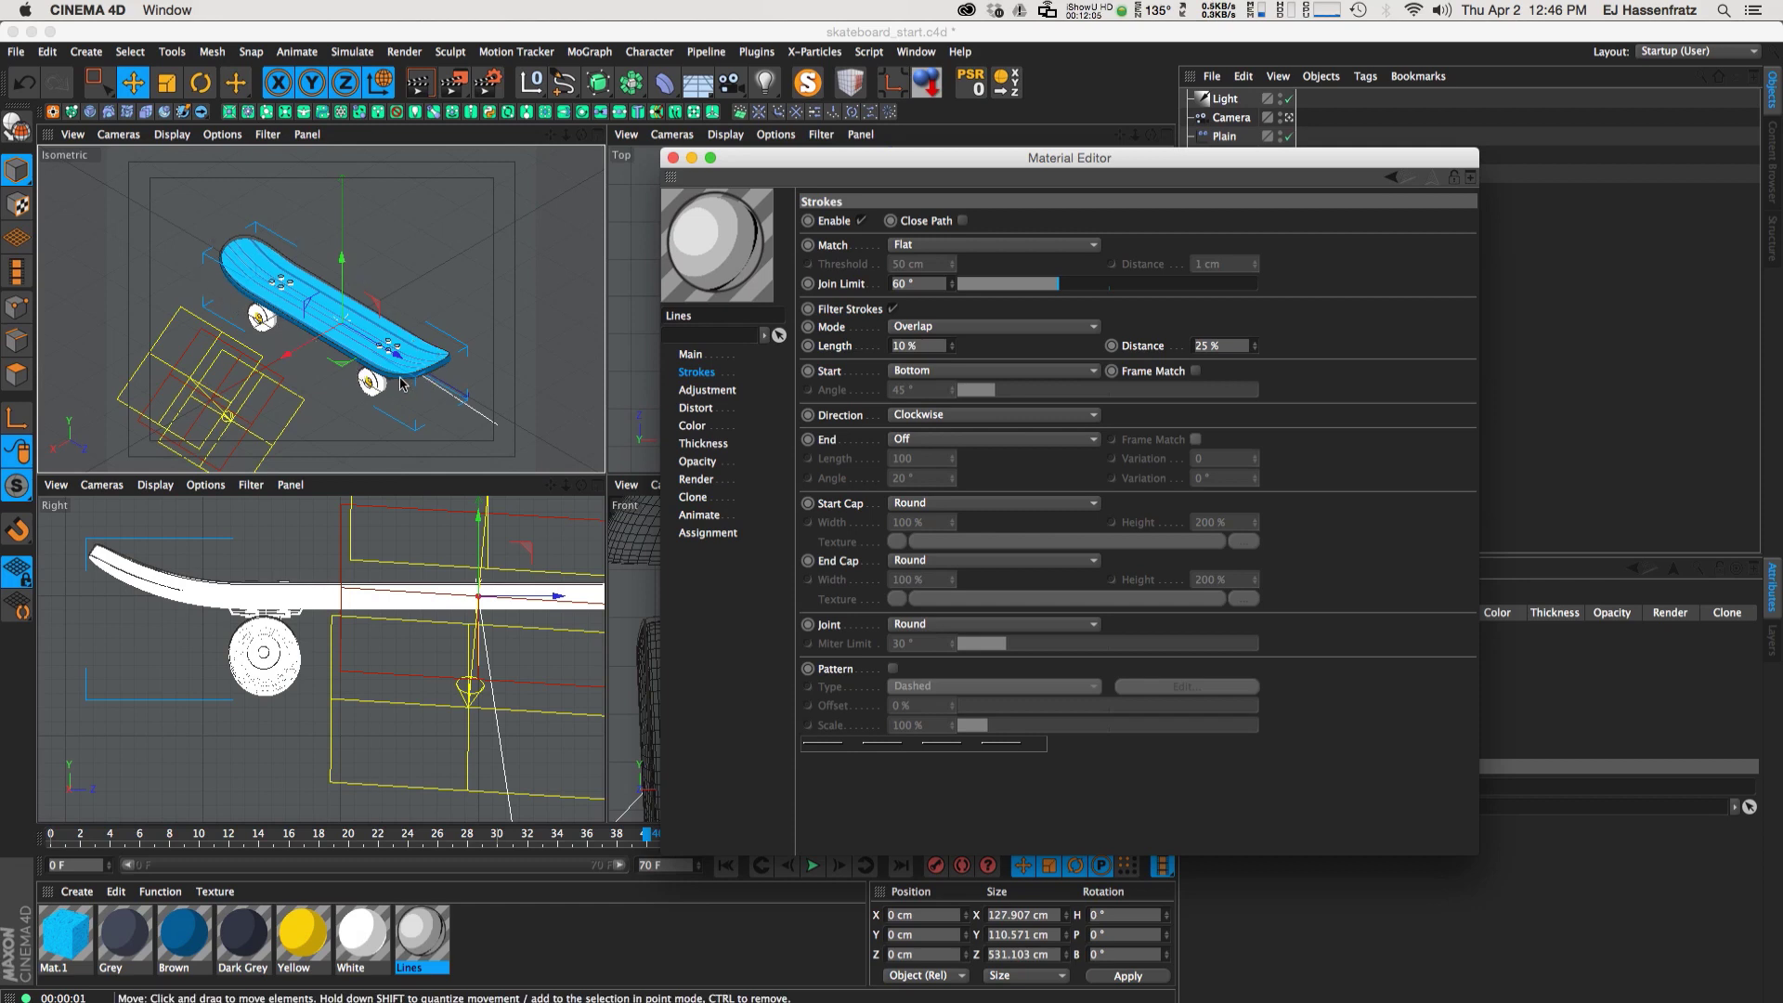
Set the Lines strokes to start from Top with Counterclockwise direction
click(929, 371)
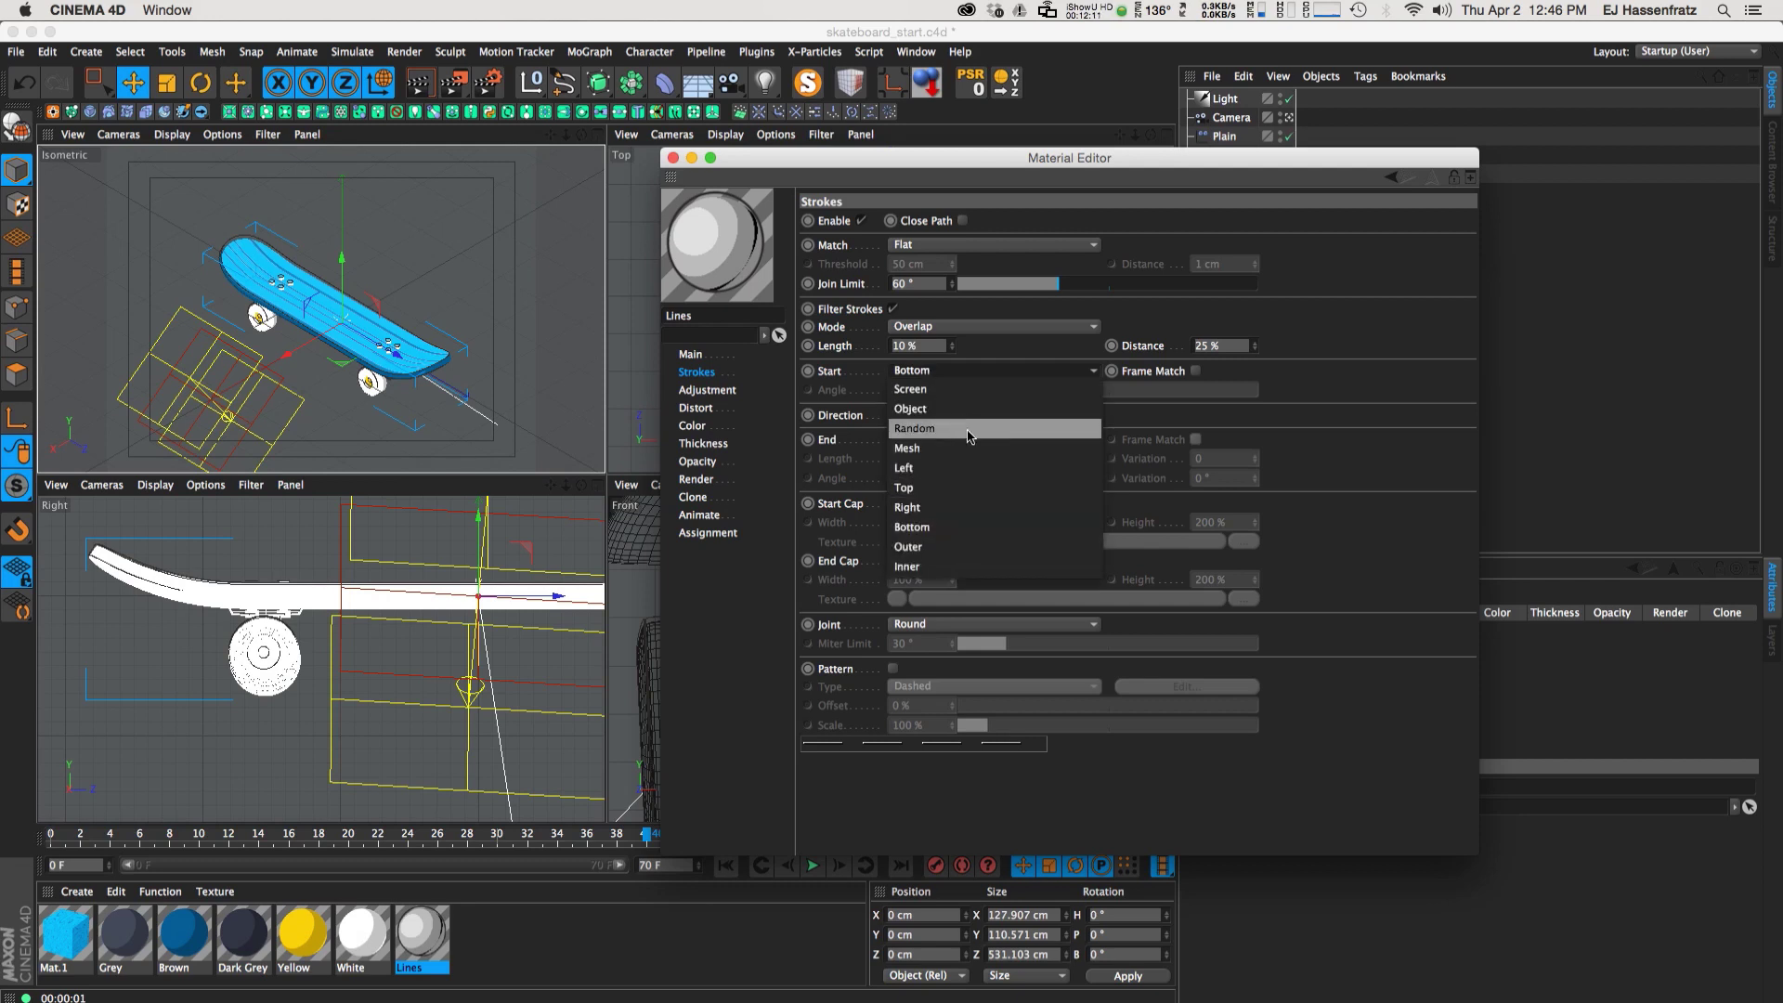
click(966, 488)
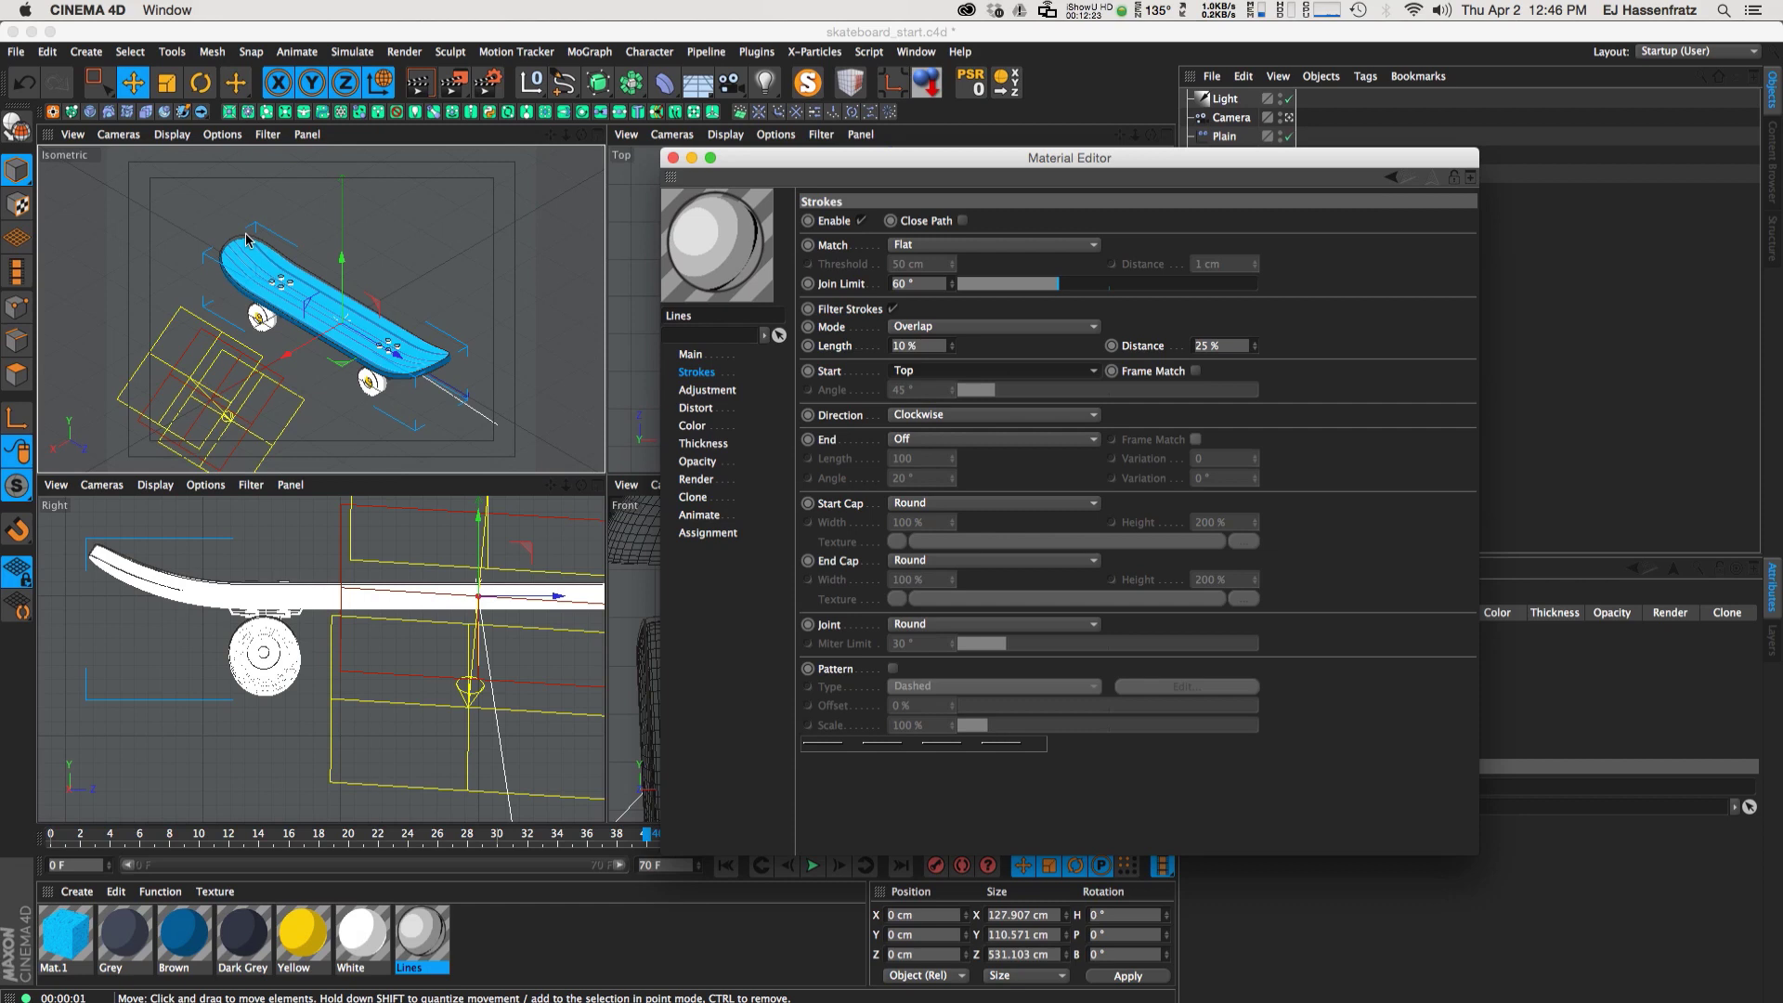
click(901, 414)
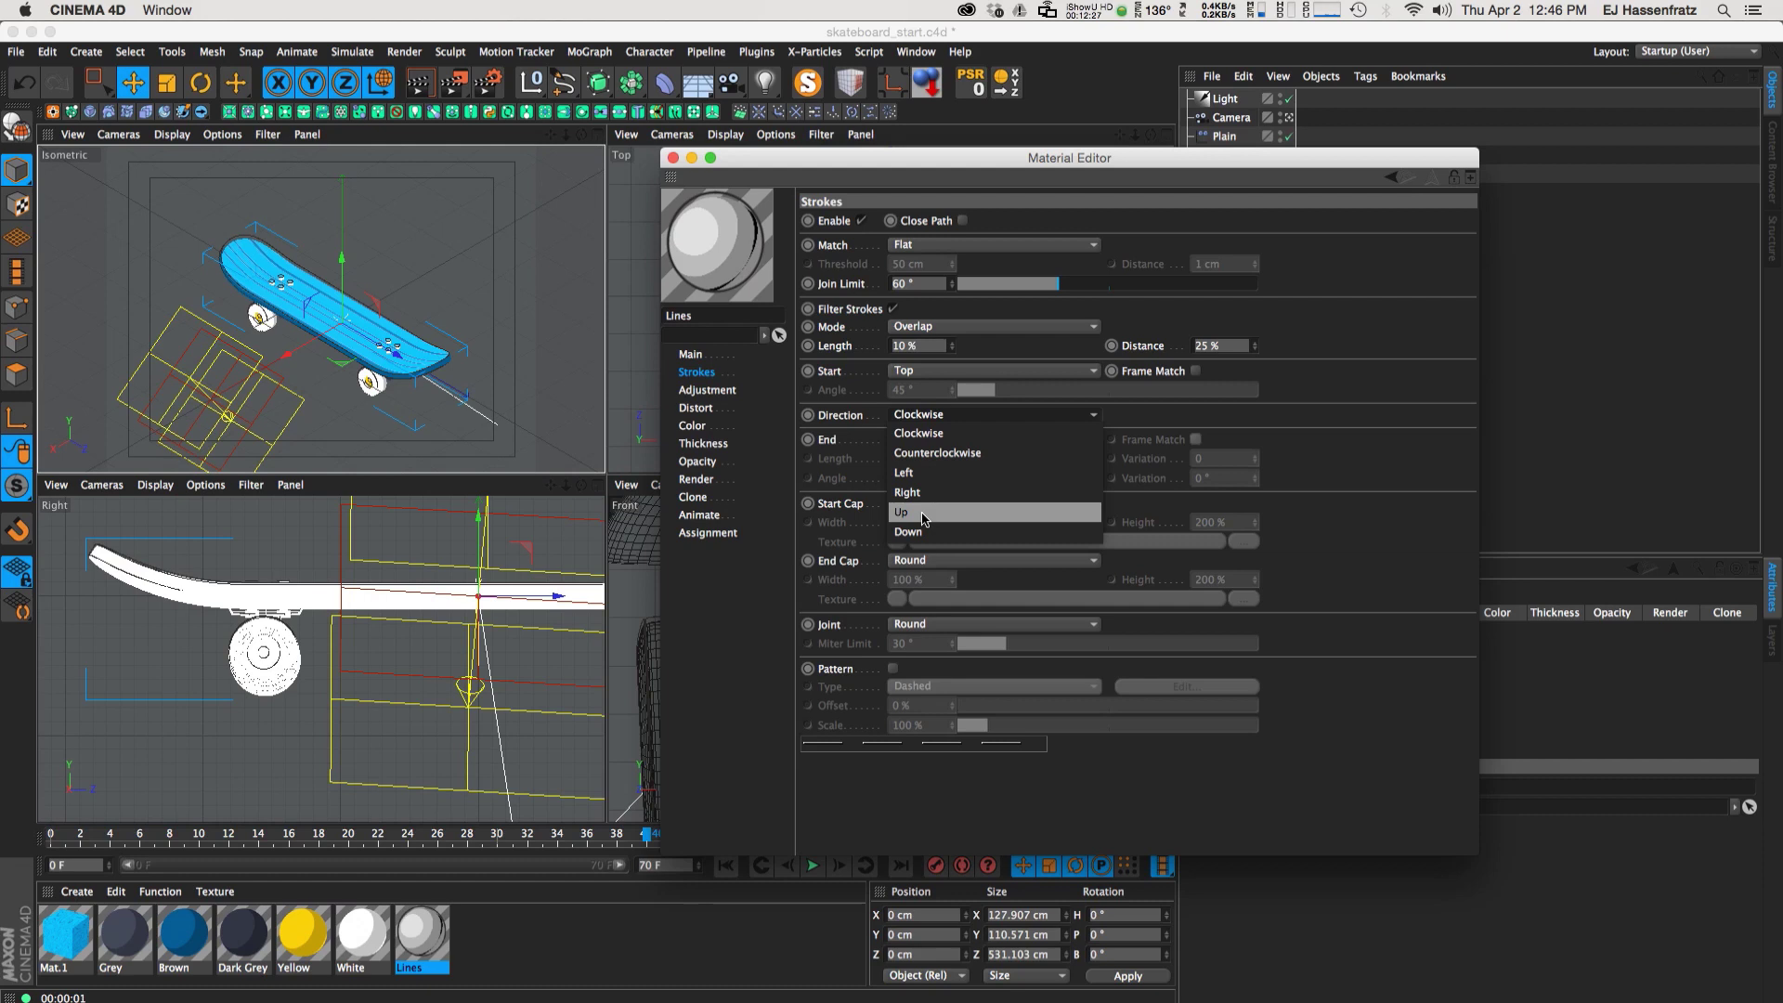
click(924, 517)
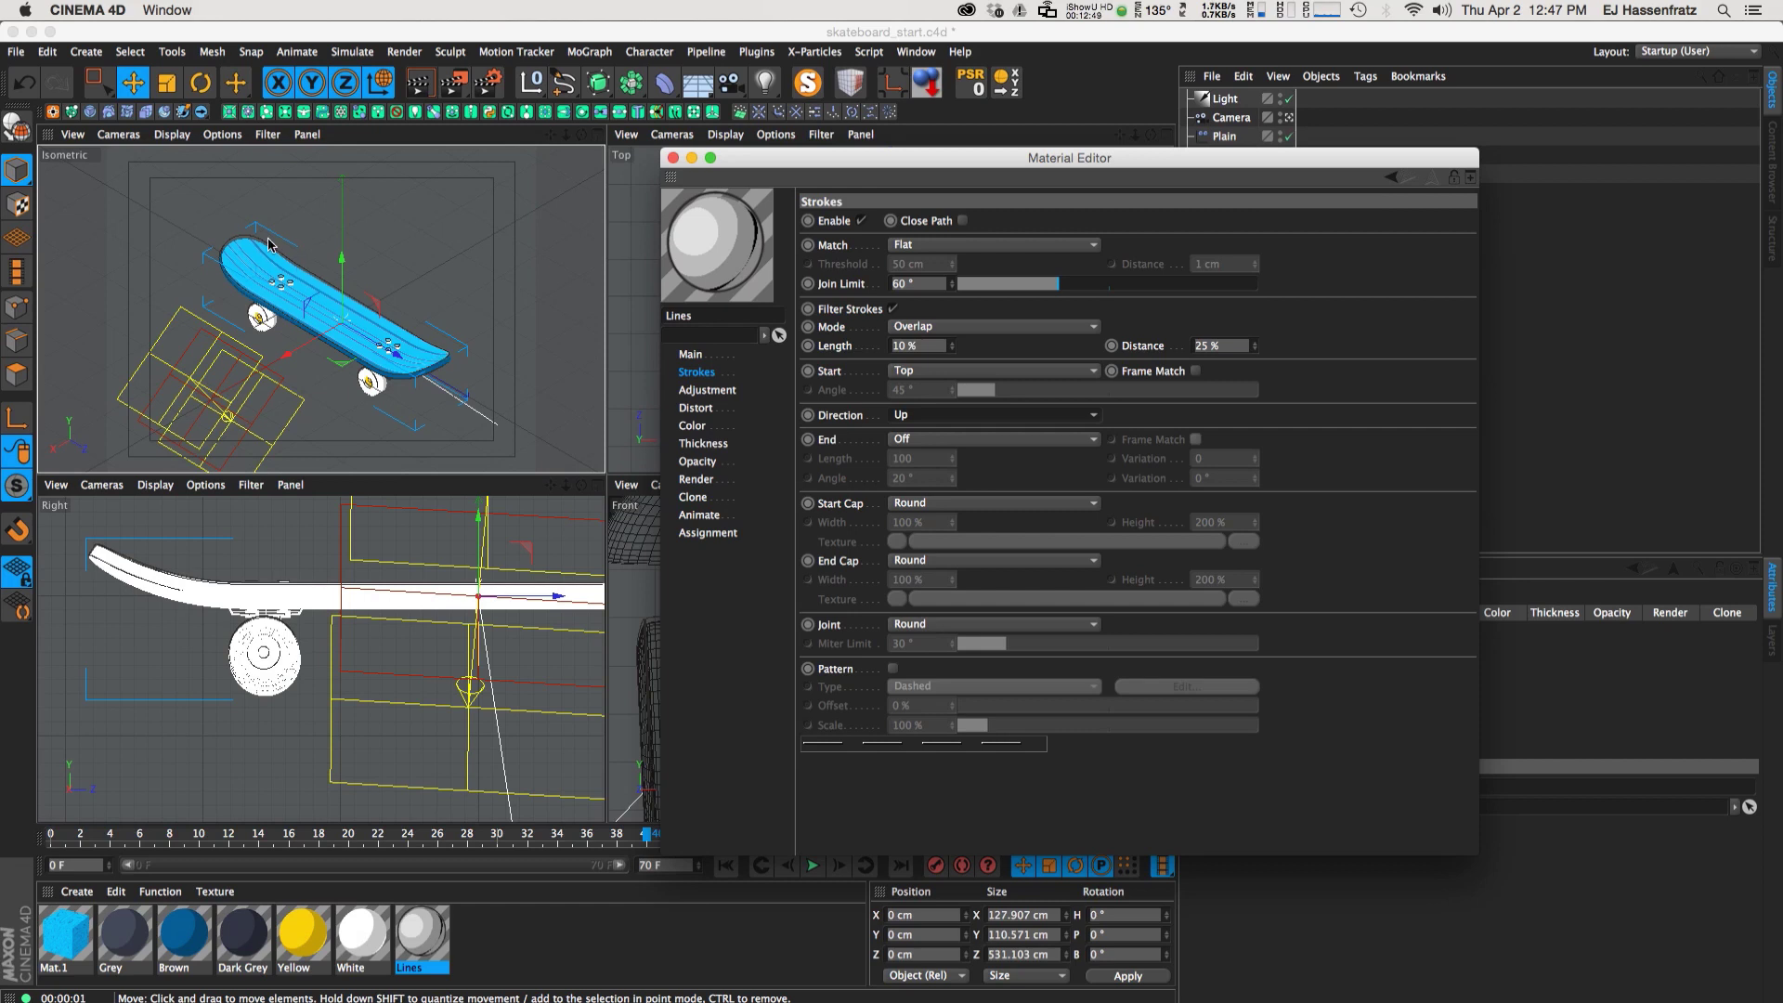
click(933, 415)
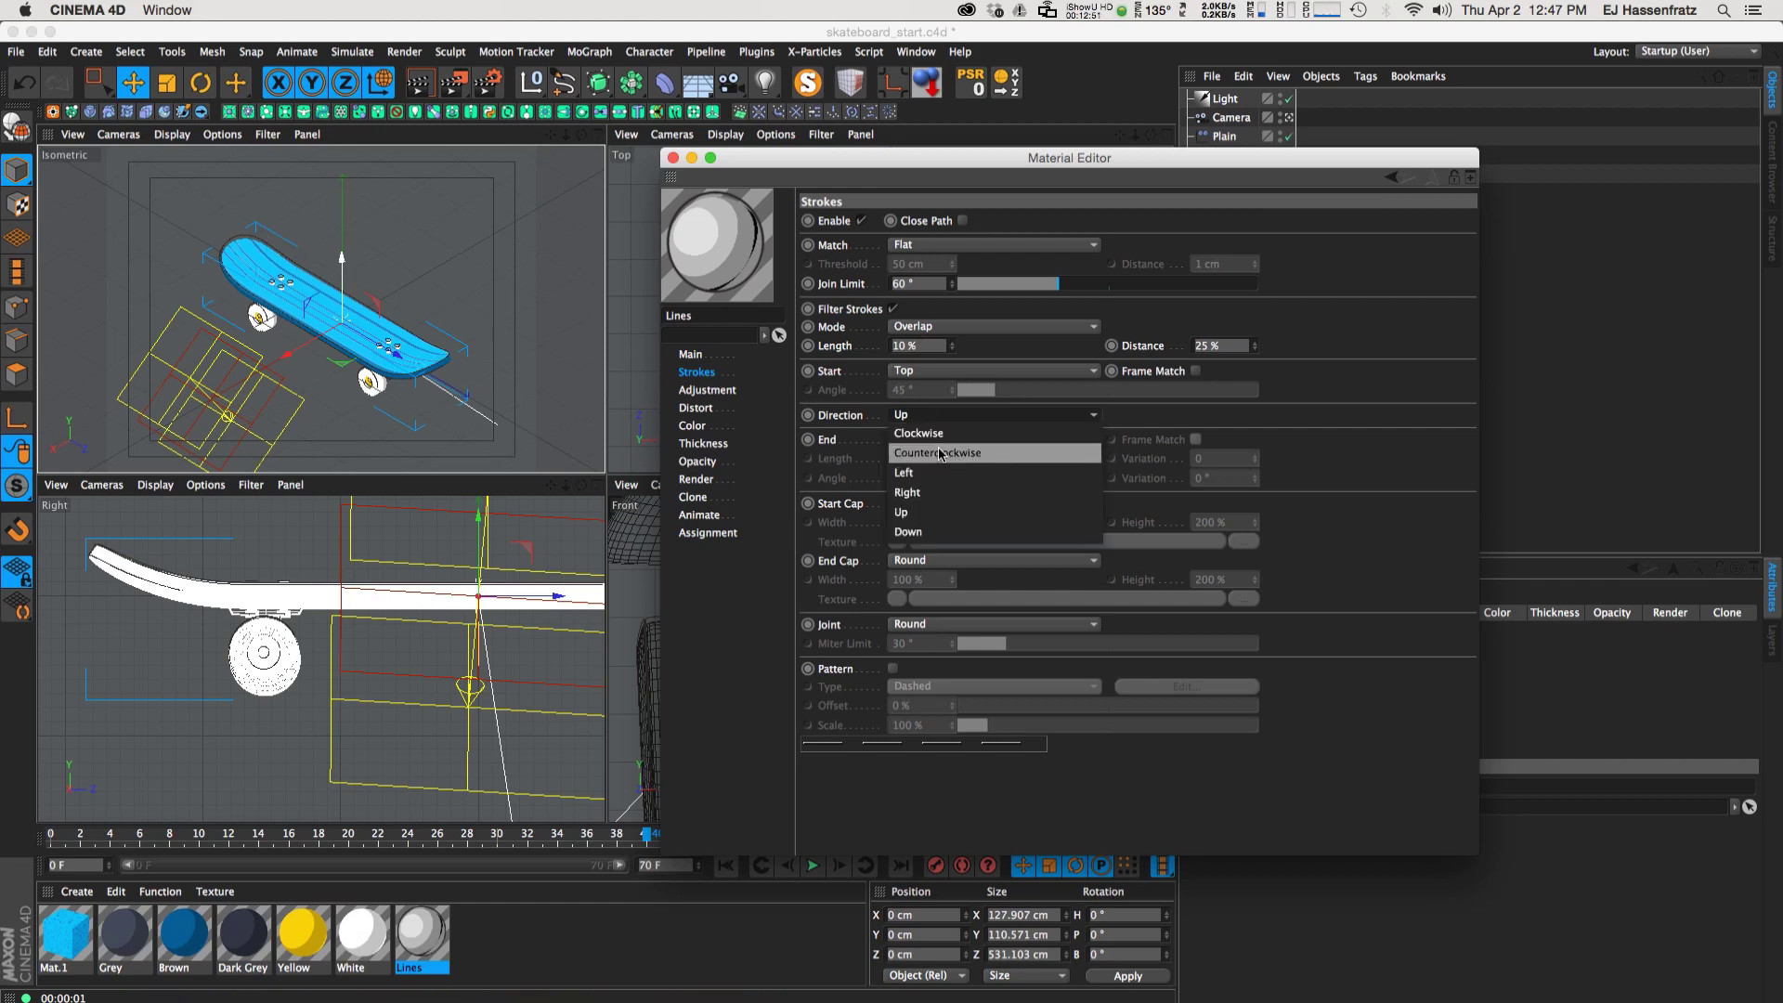
click(947, 436)
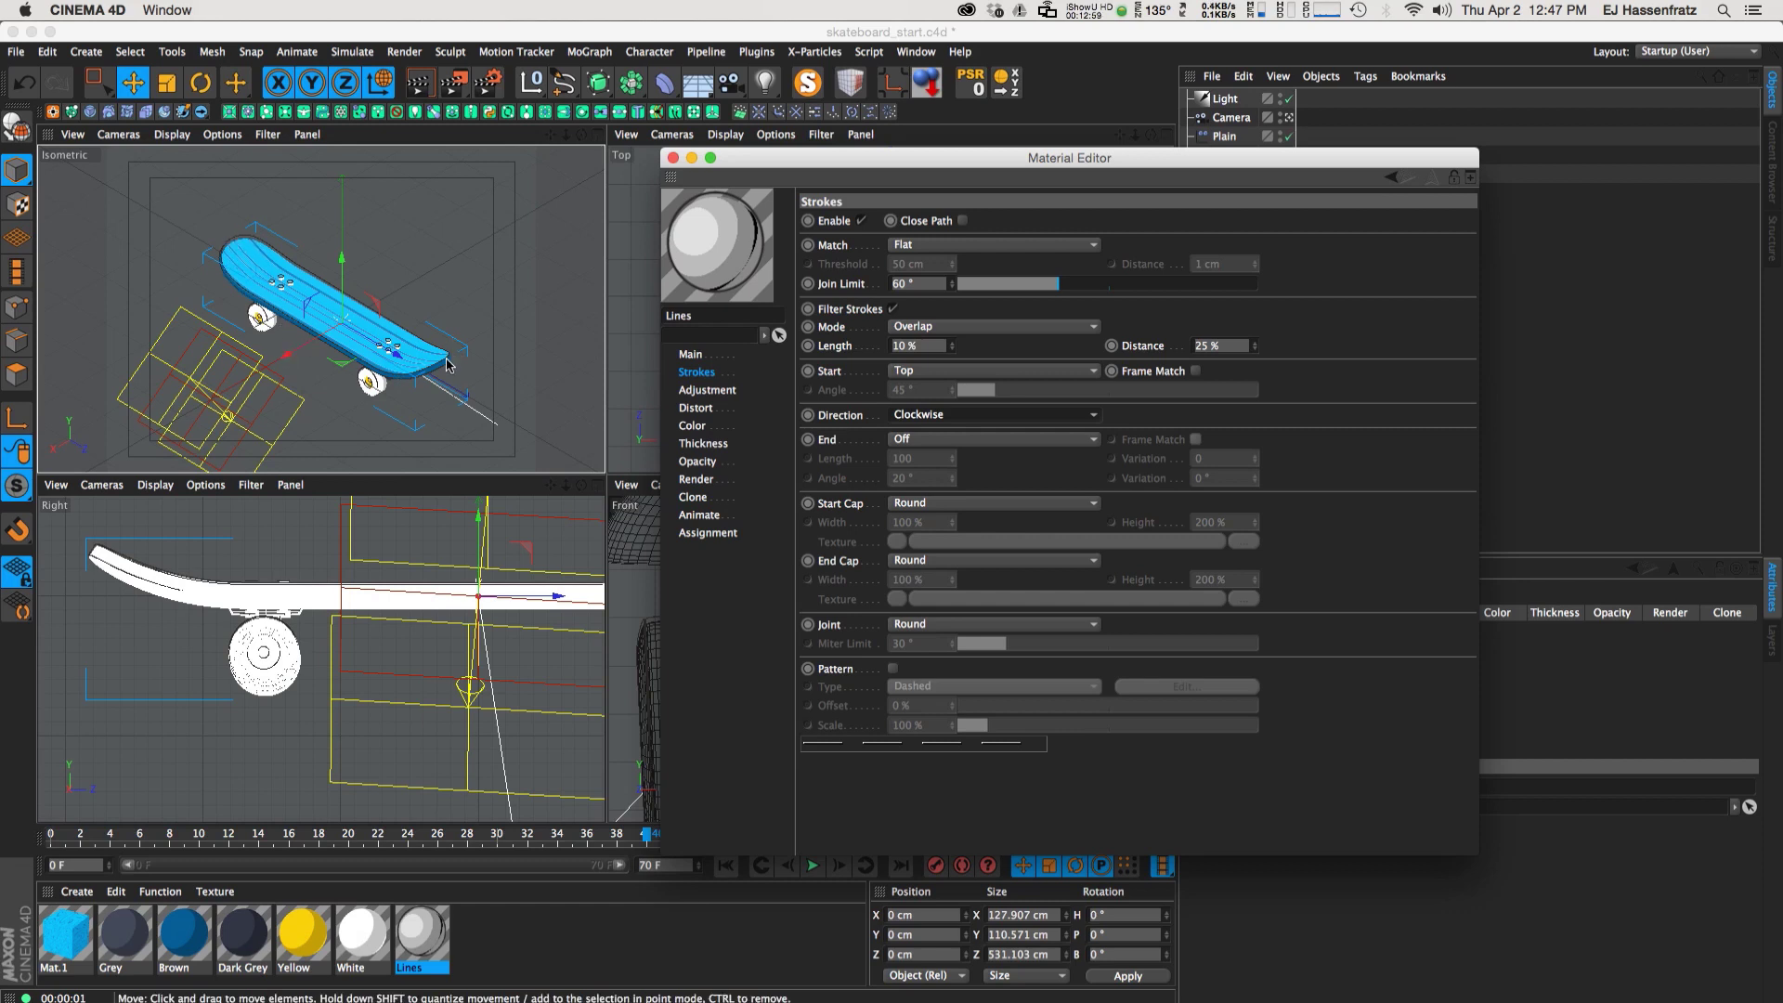
click(945, 413)
click(955, 433)
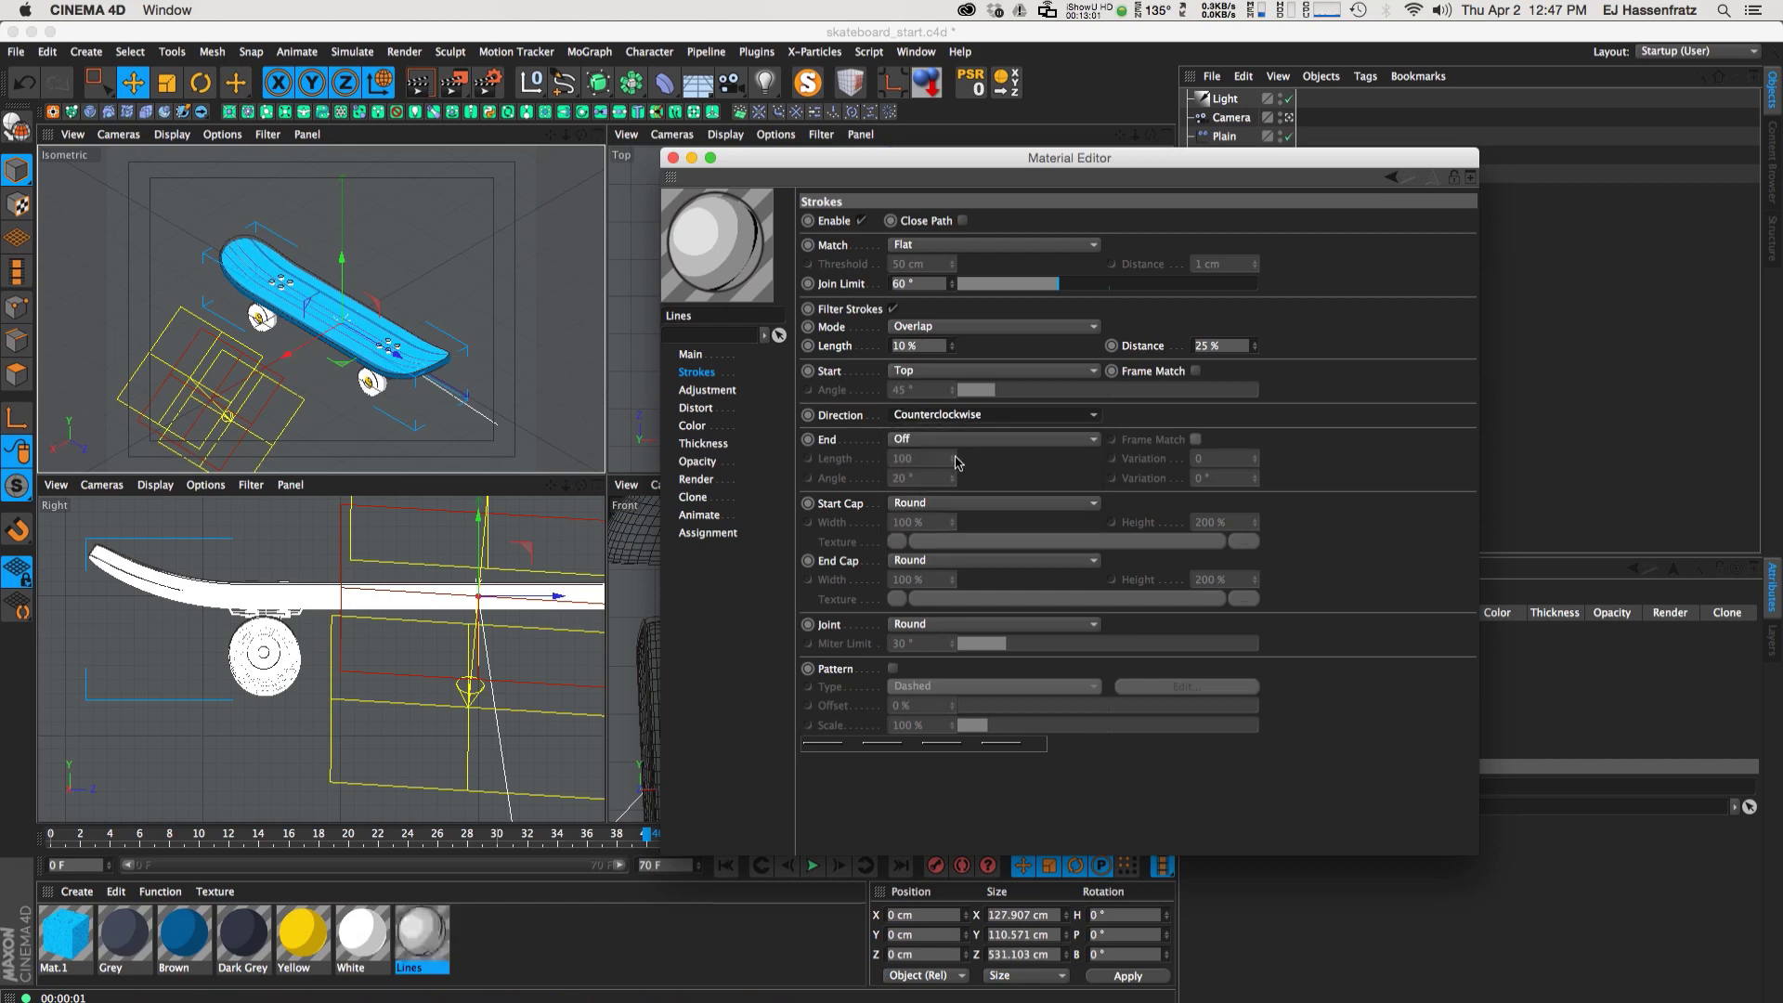
click(958, 507)
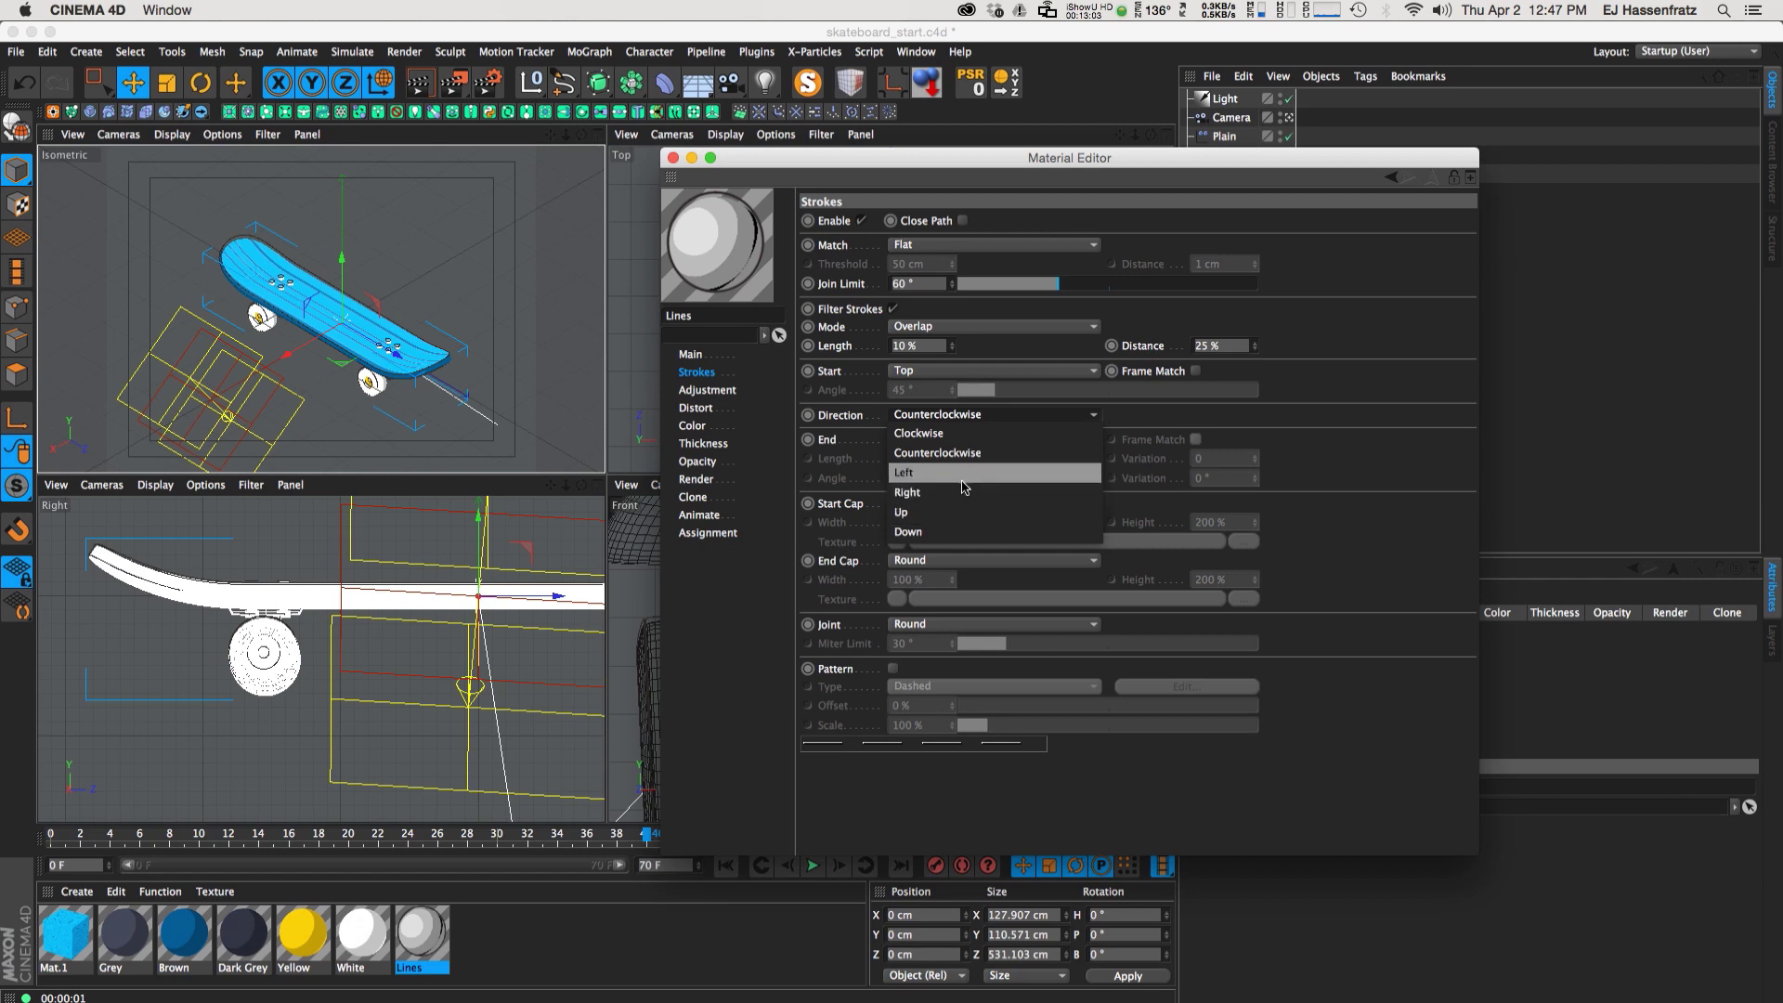
click(1197, 446)
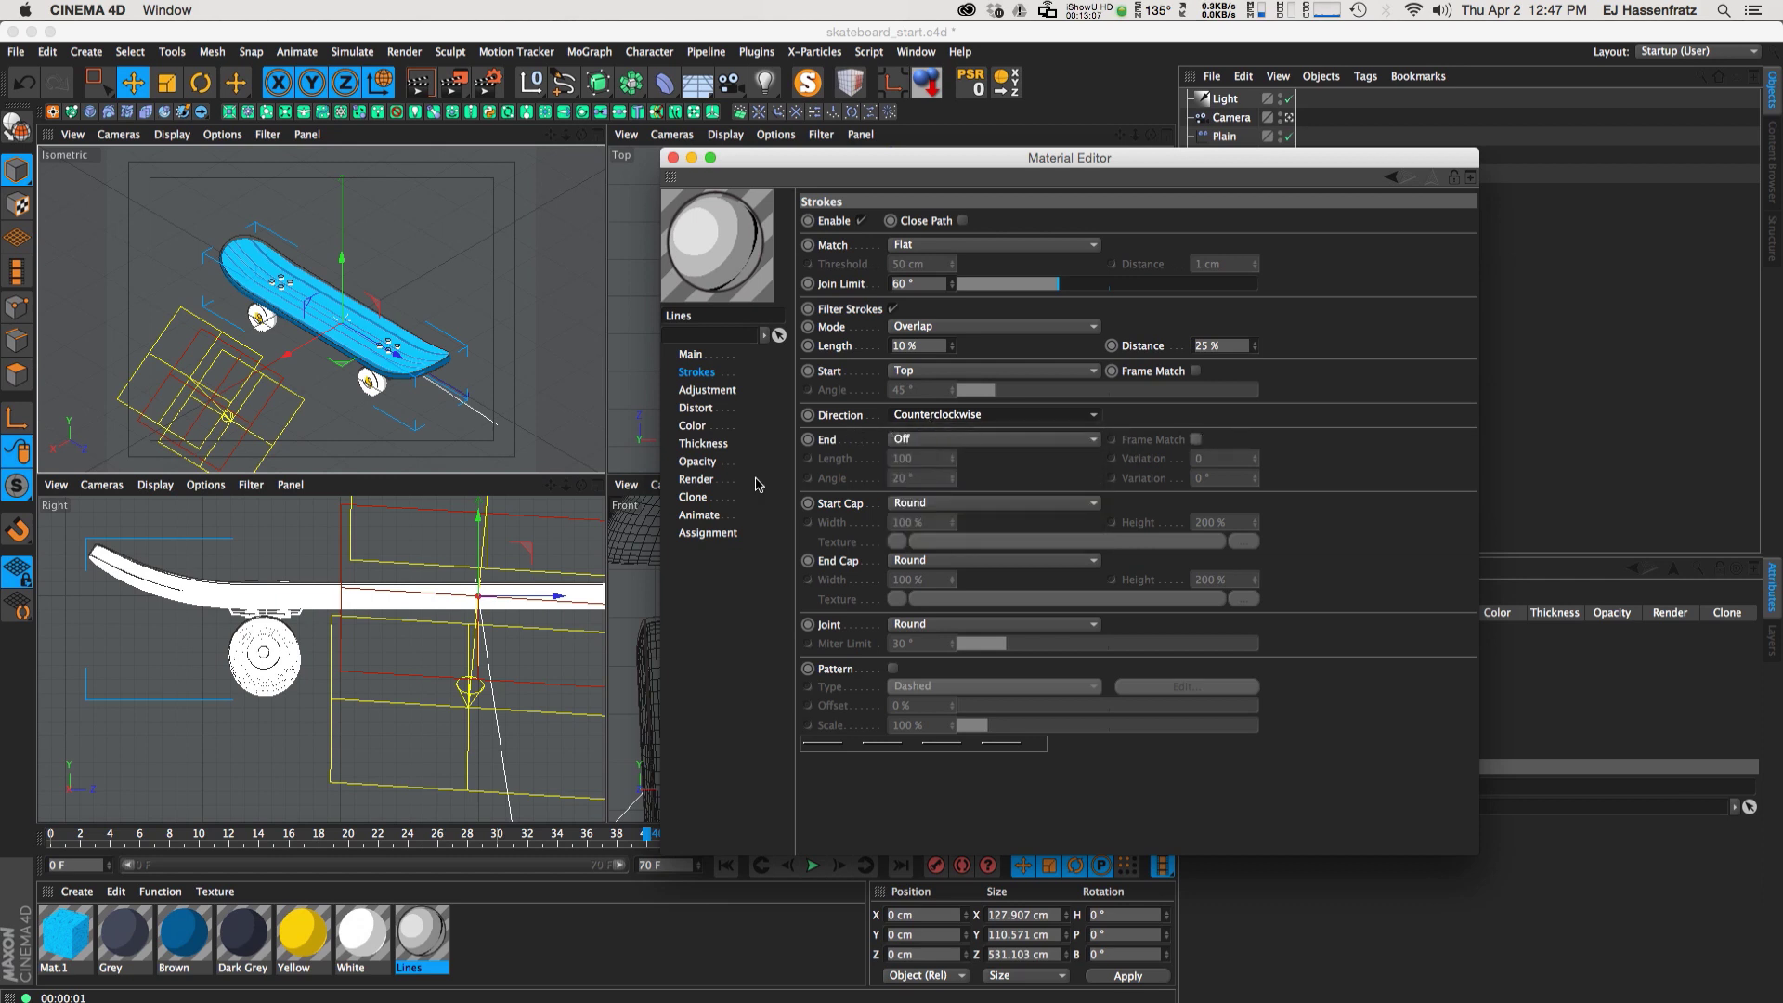
Enable draw-on stroke animation for the Lines material in Draw mode
click(699, 516)
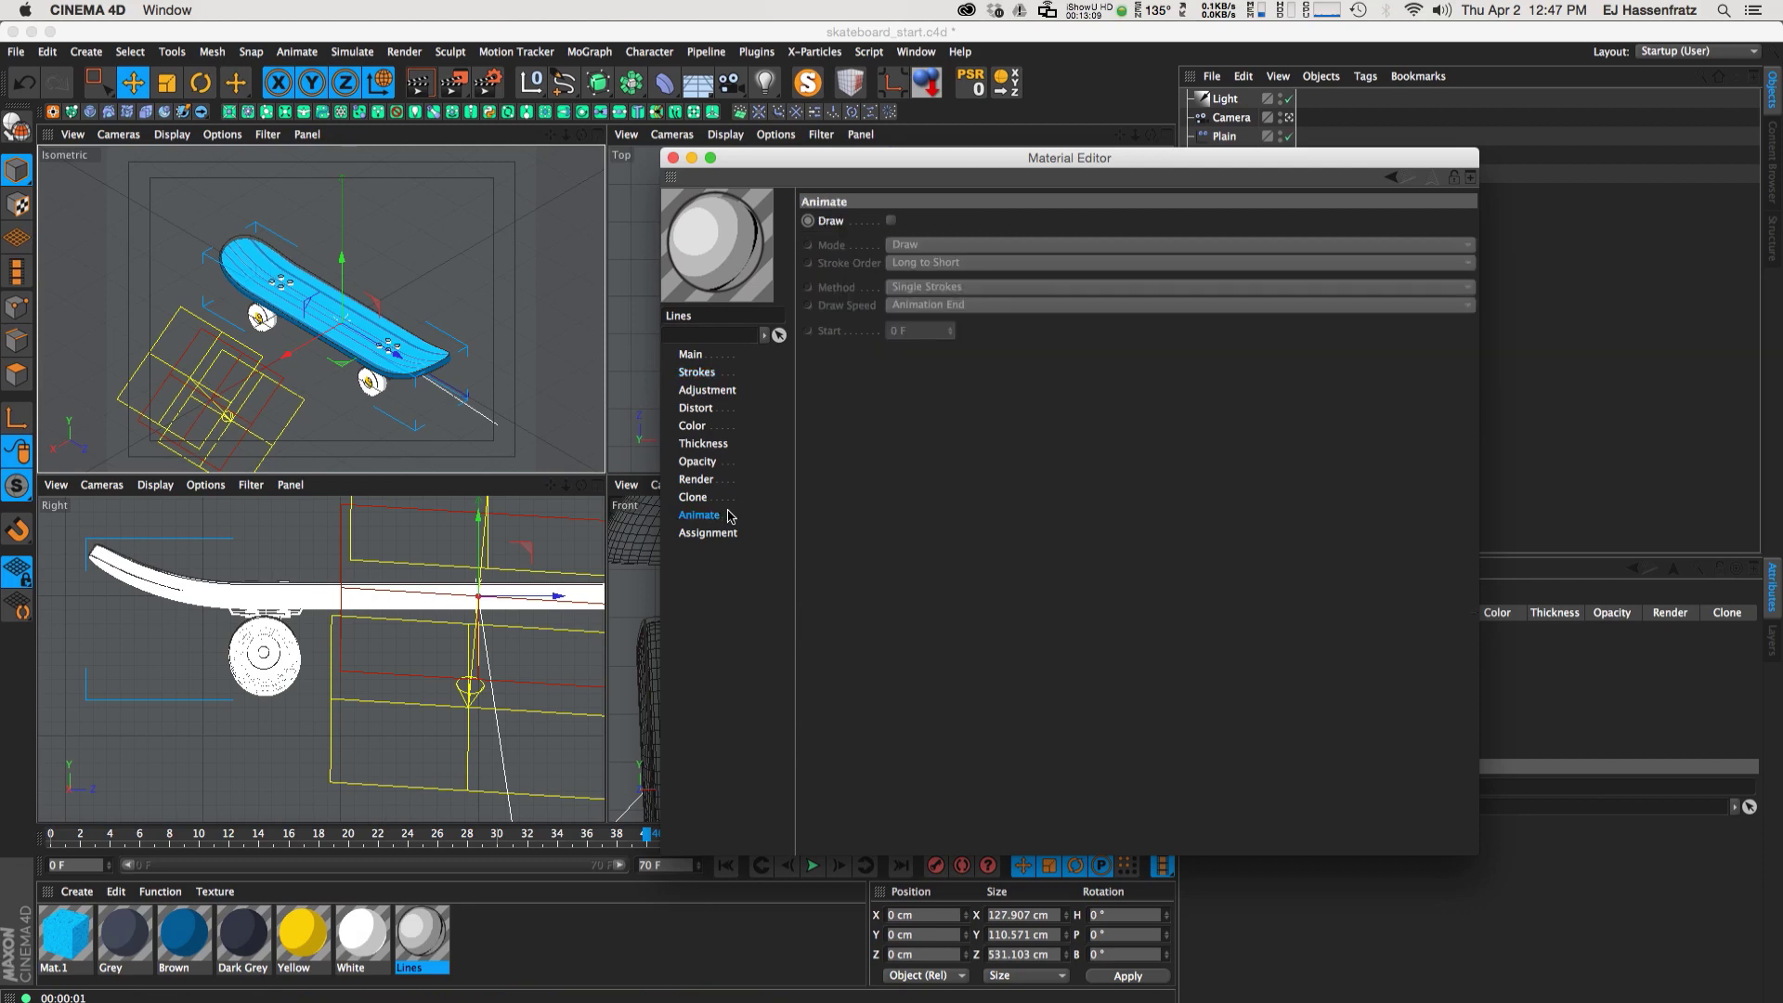
click(891, 221)
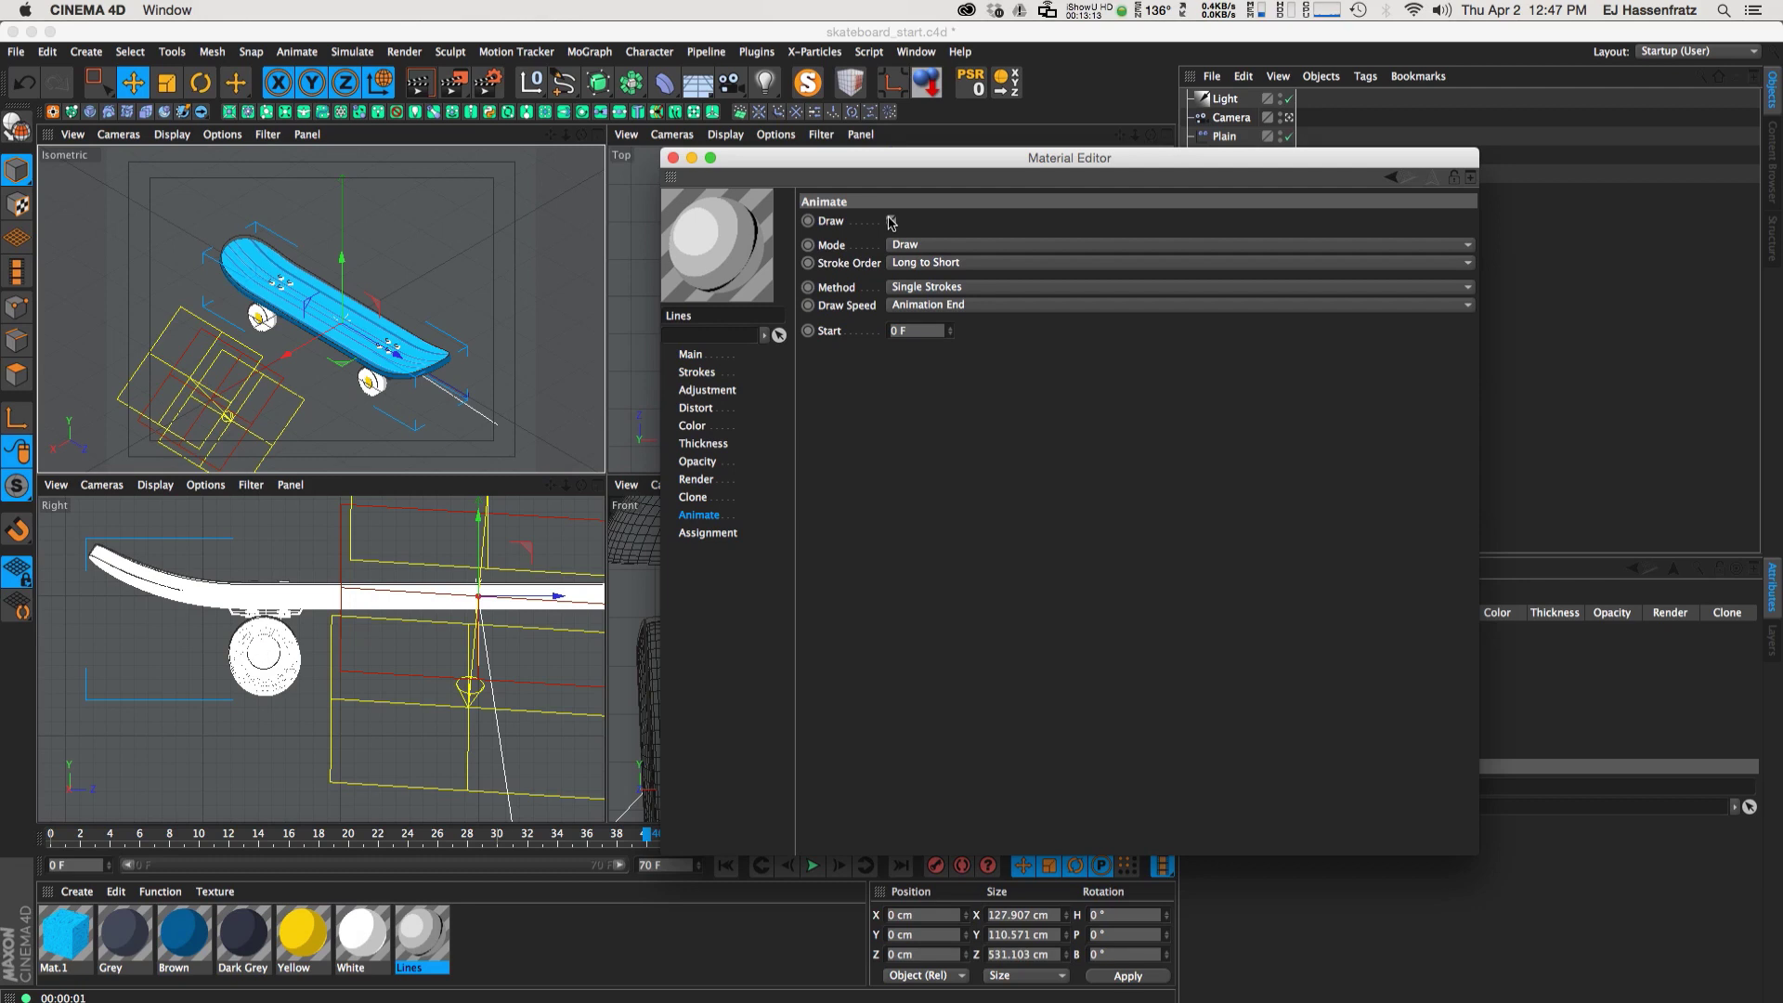
click(887, 245)
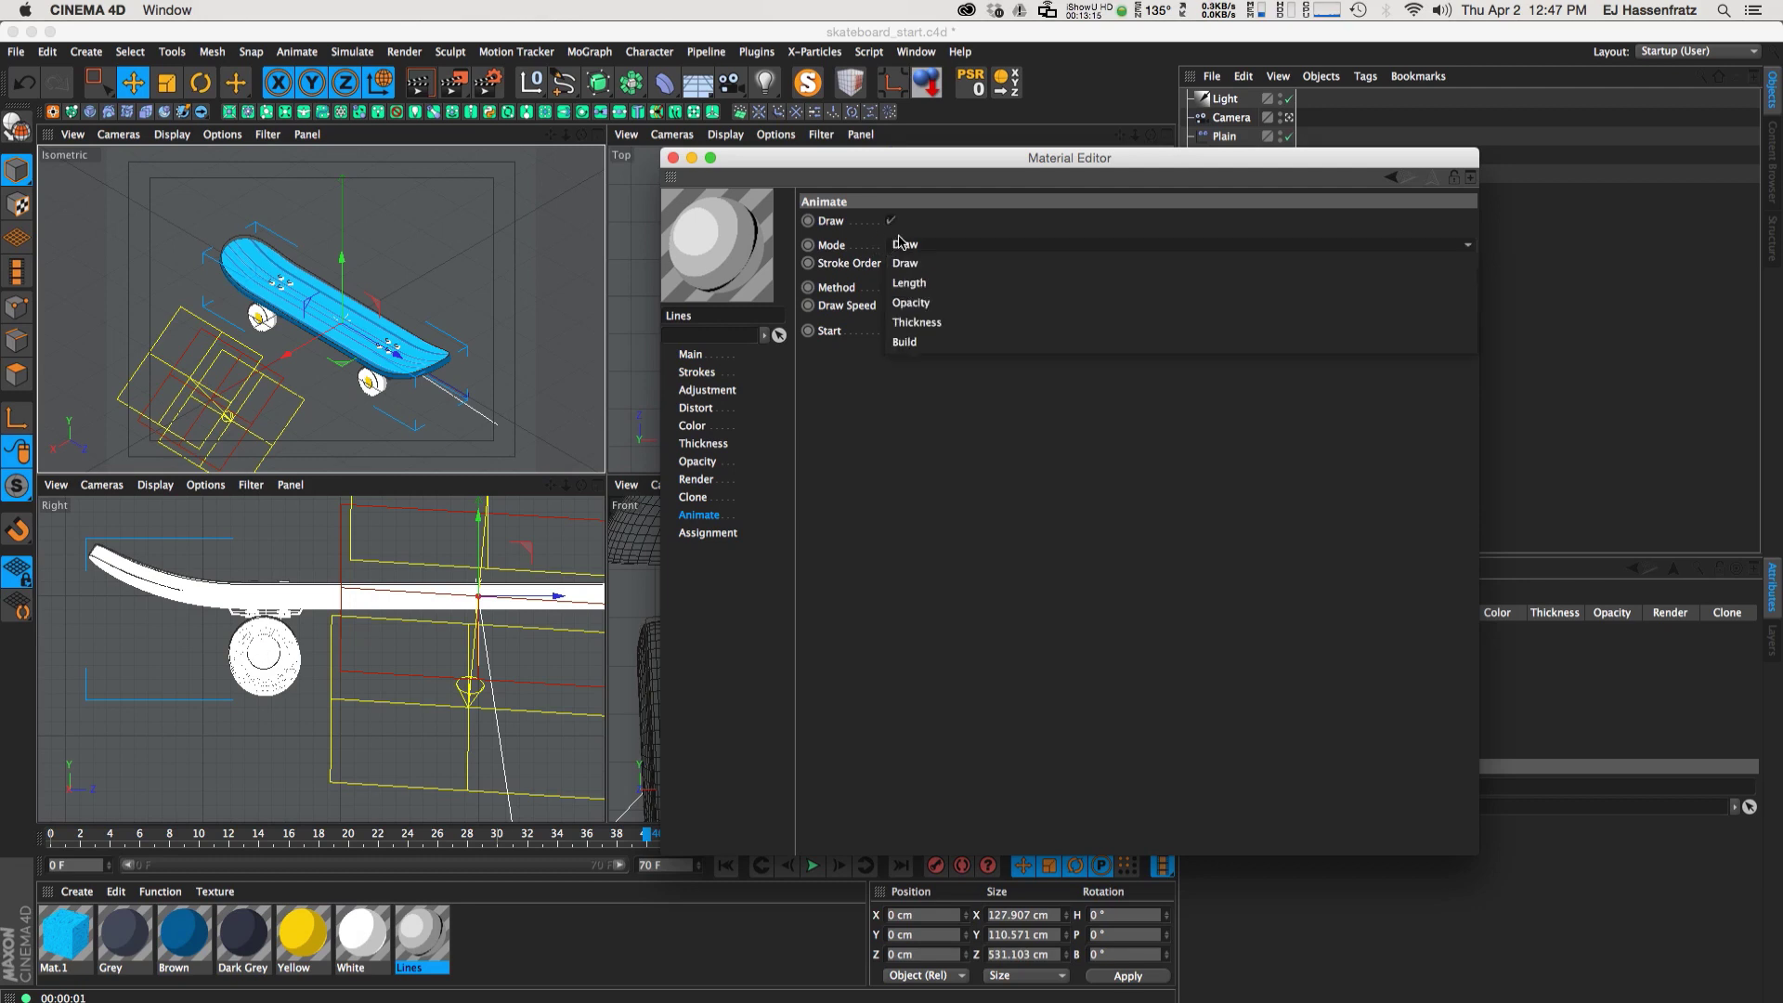
click(960, 243)
click(948, 245)
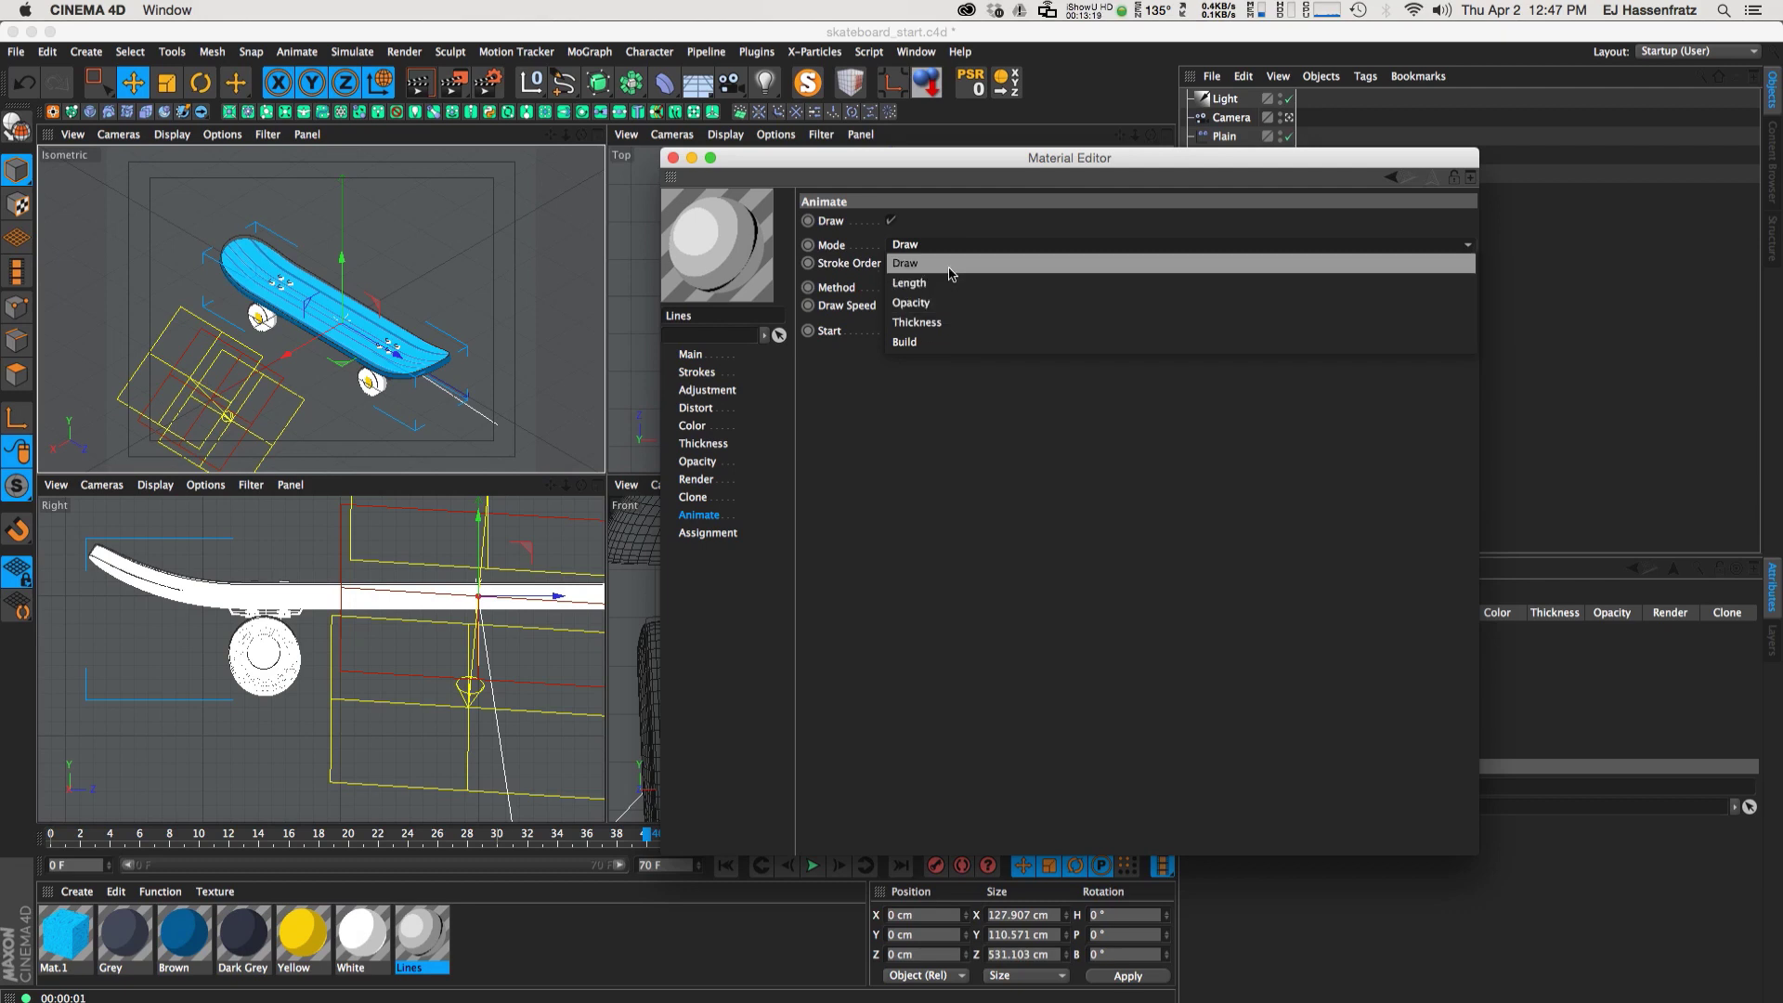
click(949, 272)
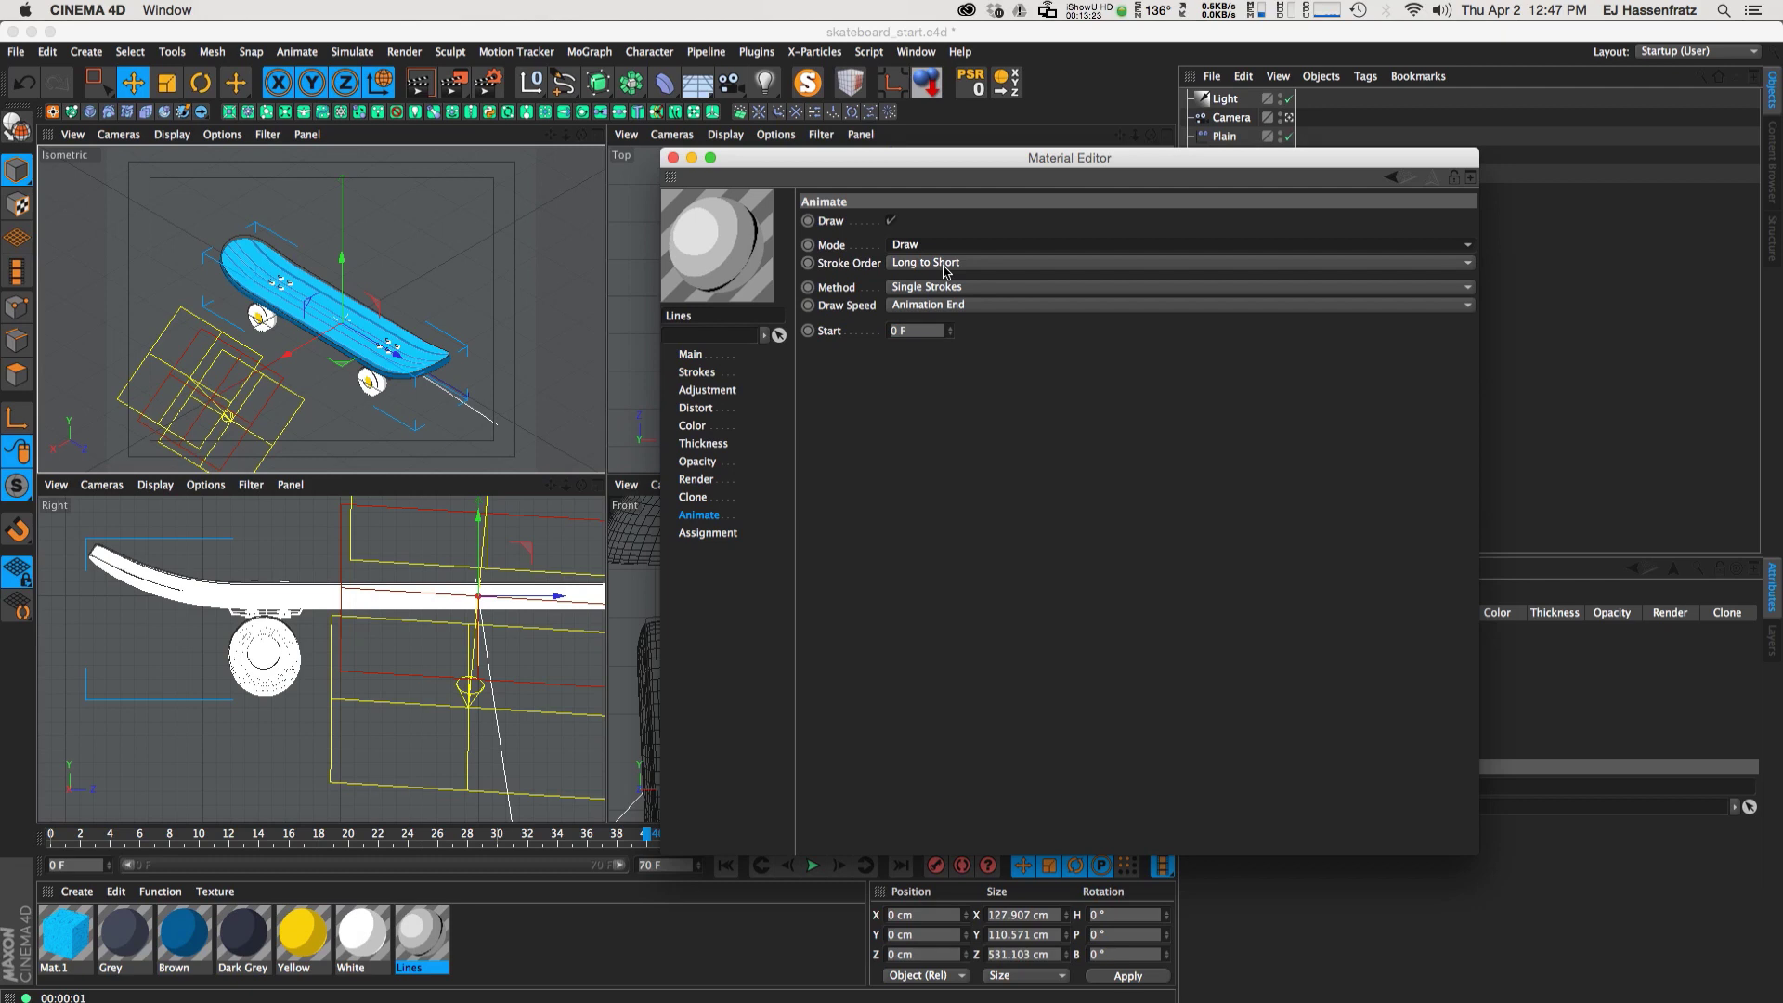
click(933, 244)
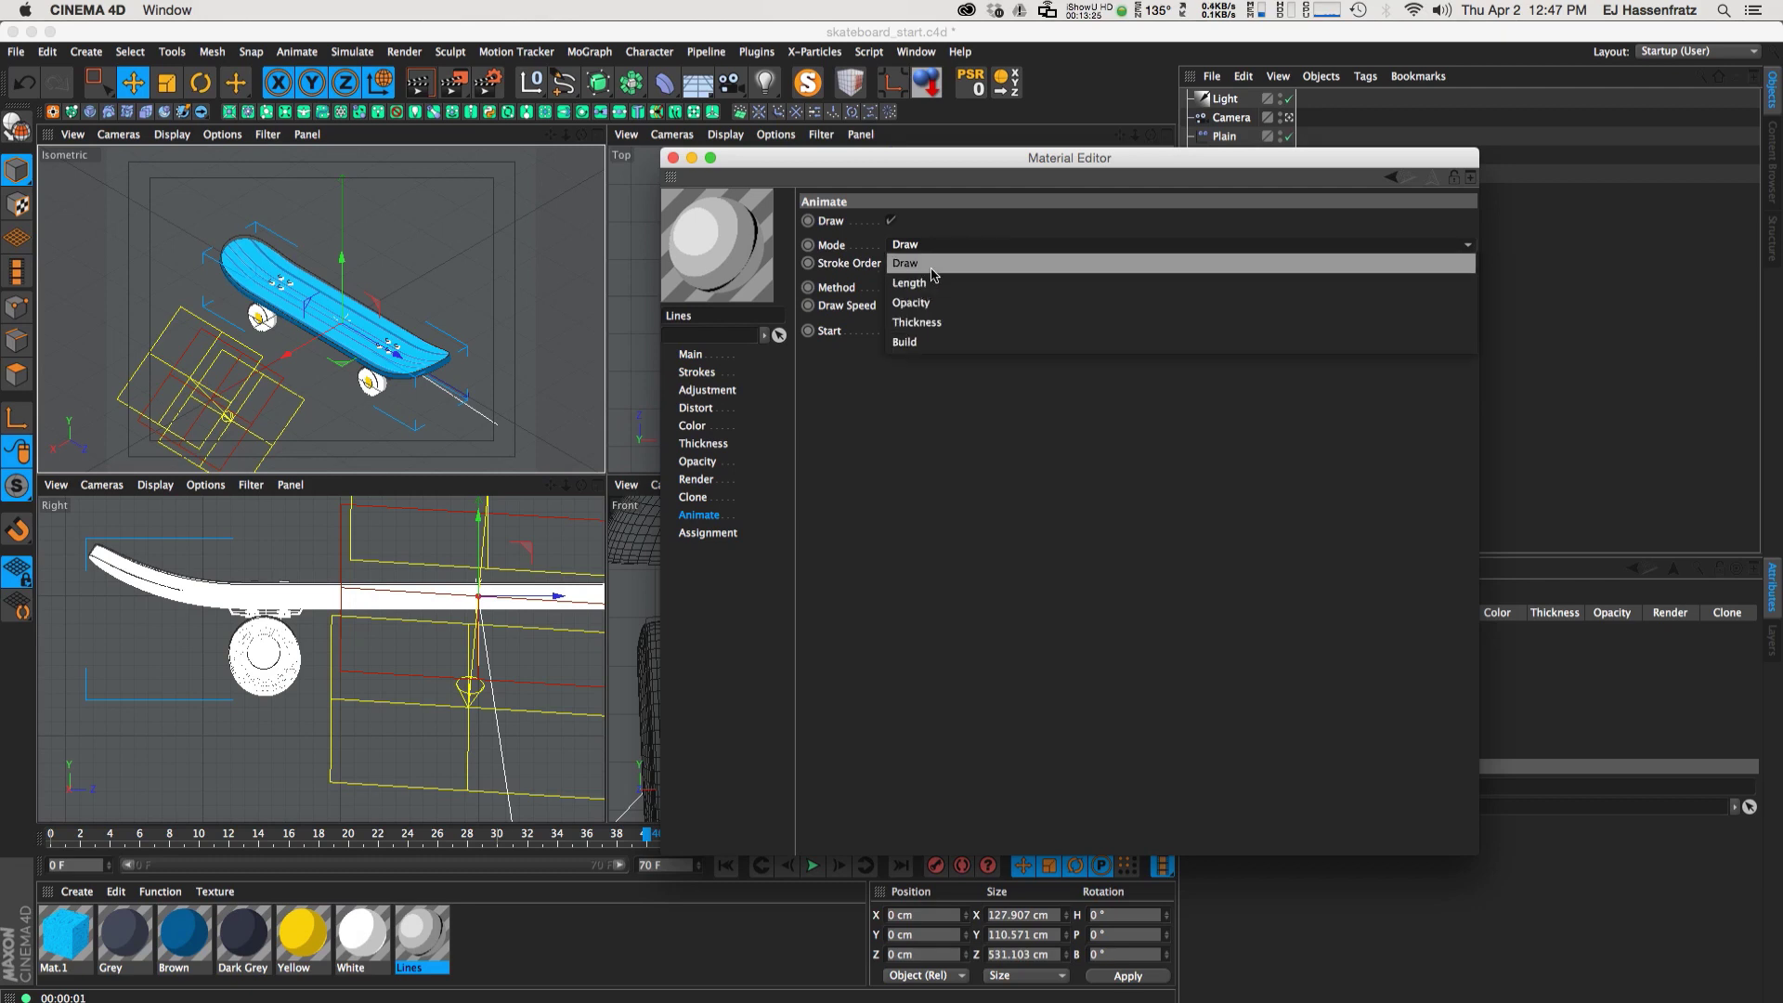
click(934, 273)
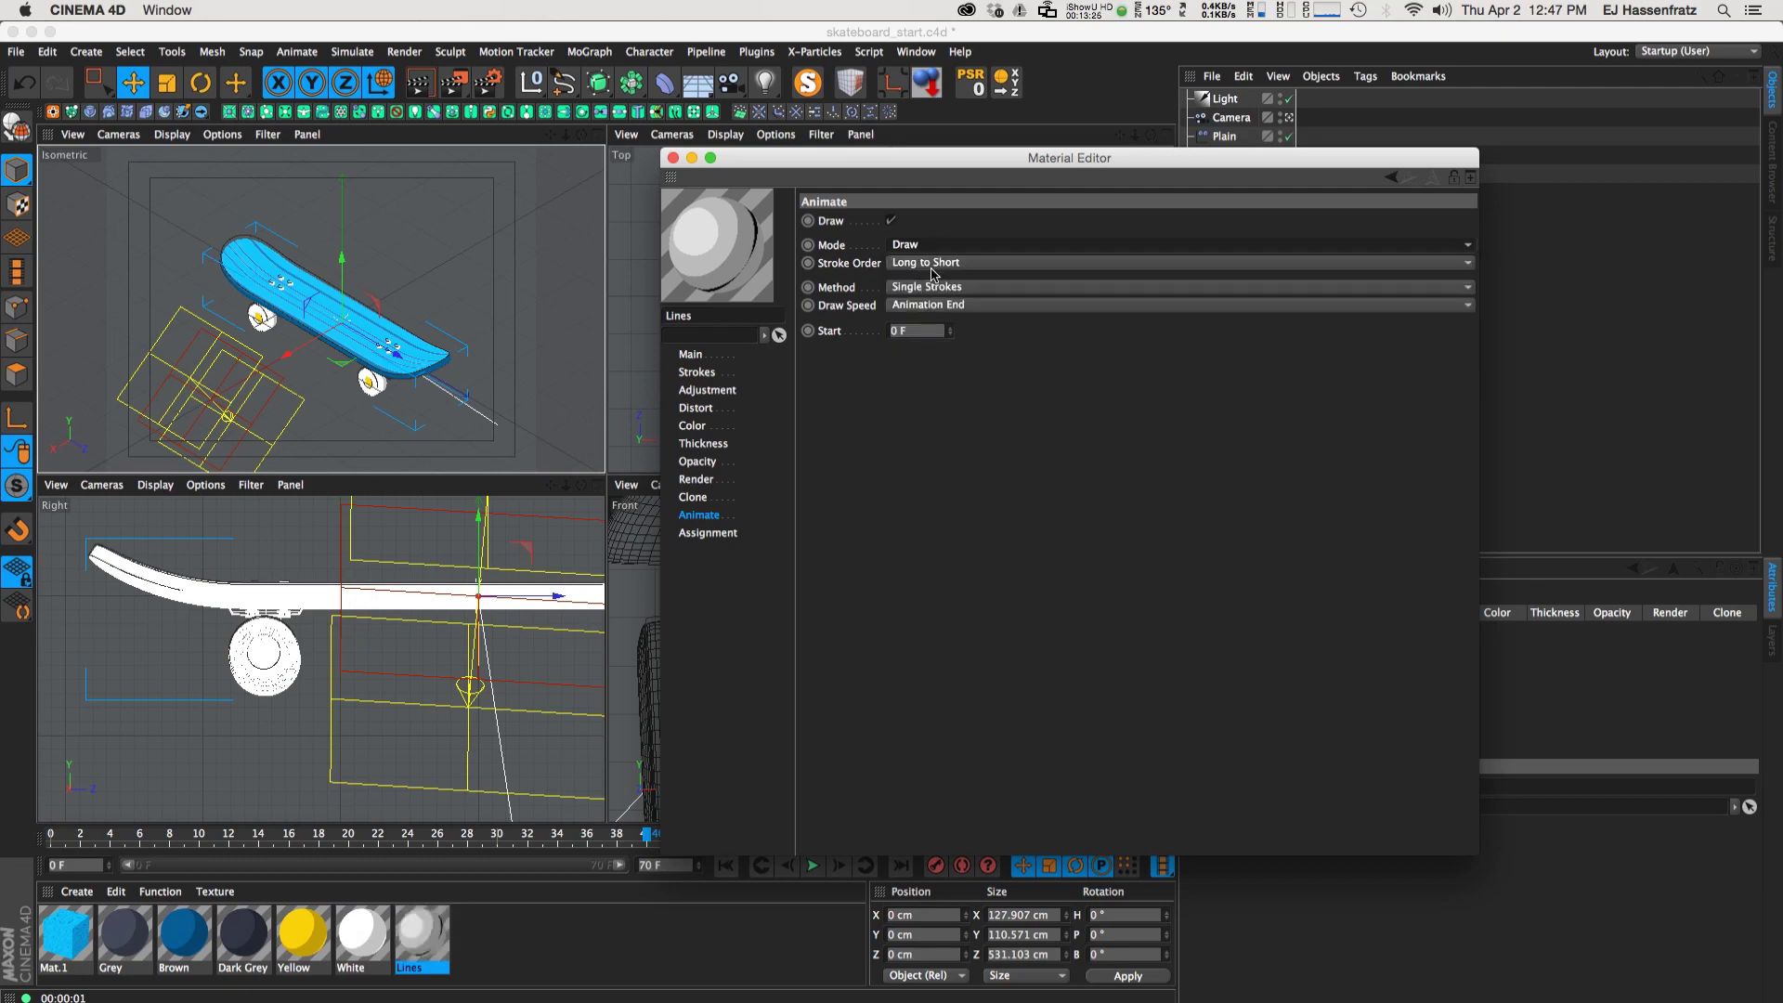
Set the stroke order to Bottom to Top, previewing the draw around frame 17
click(983, 266)
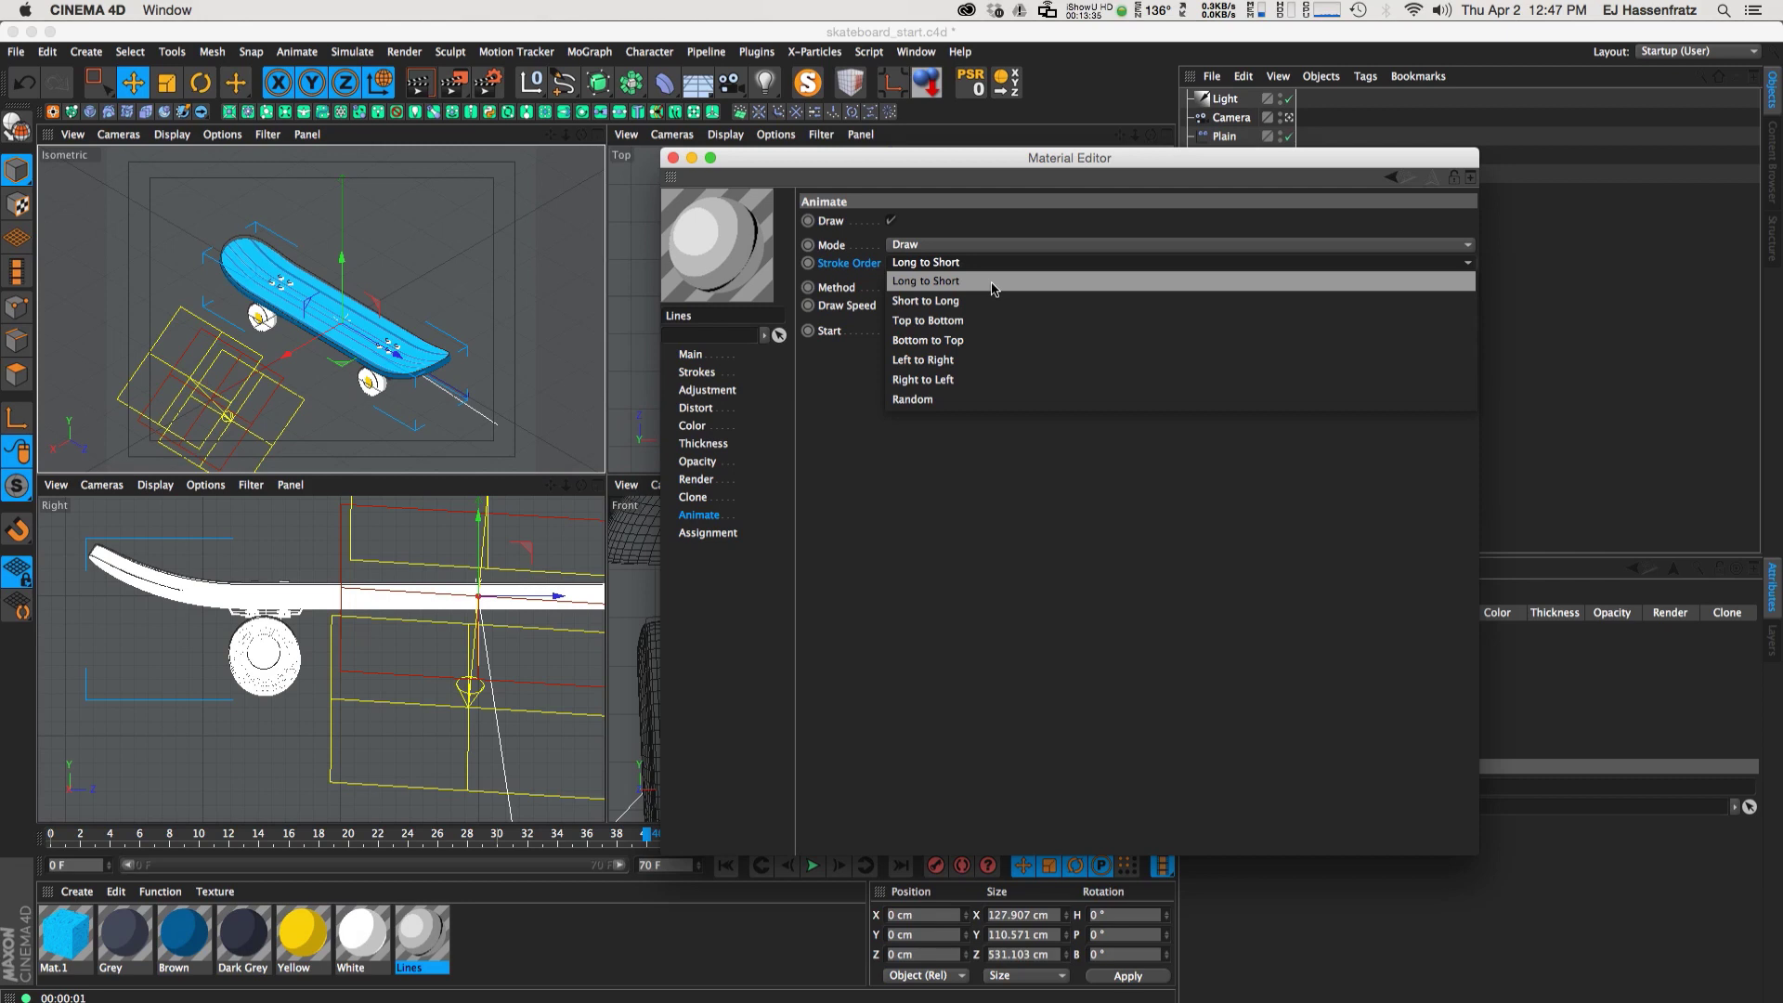
click(1022, 533)
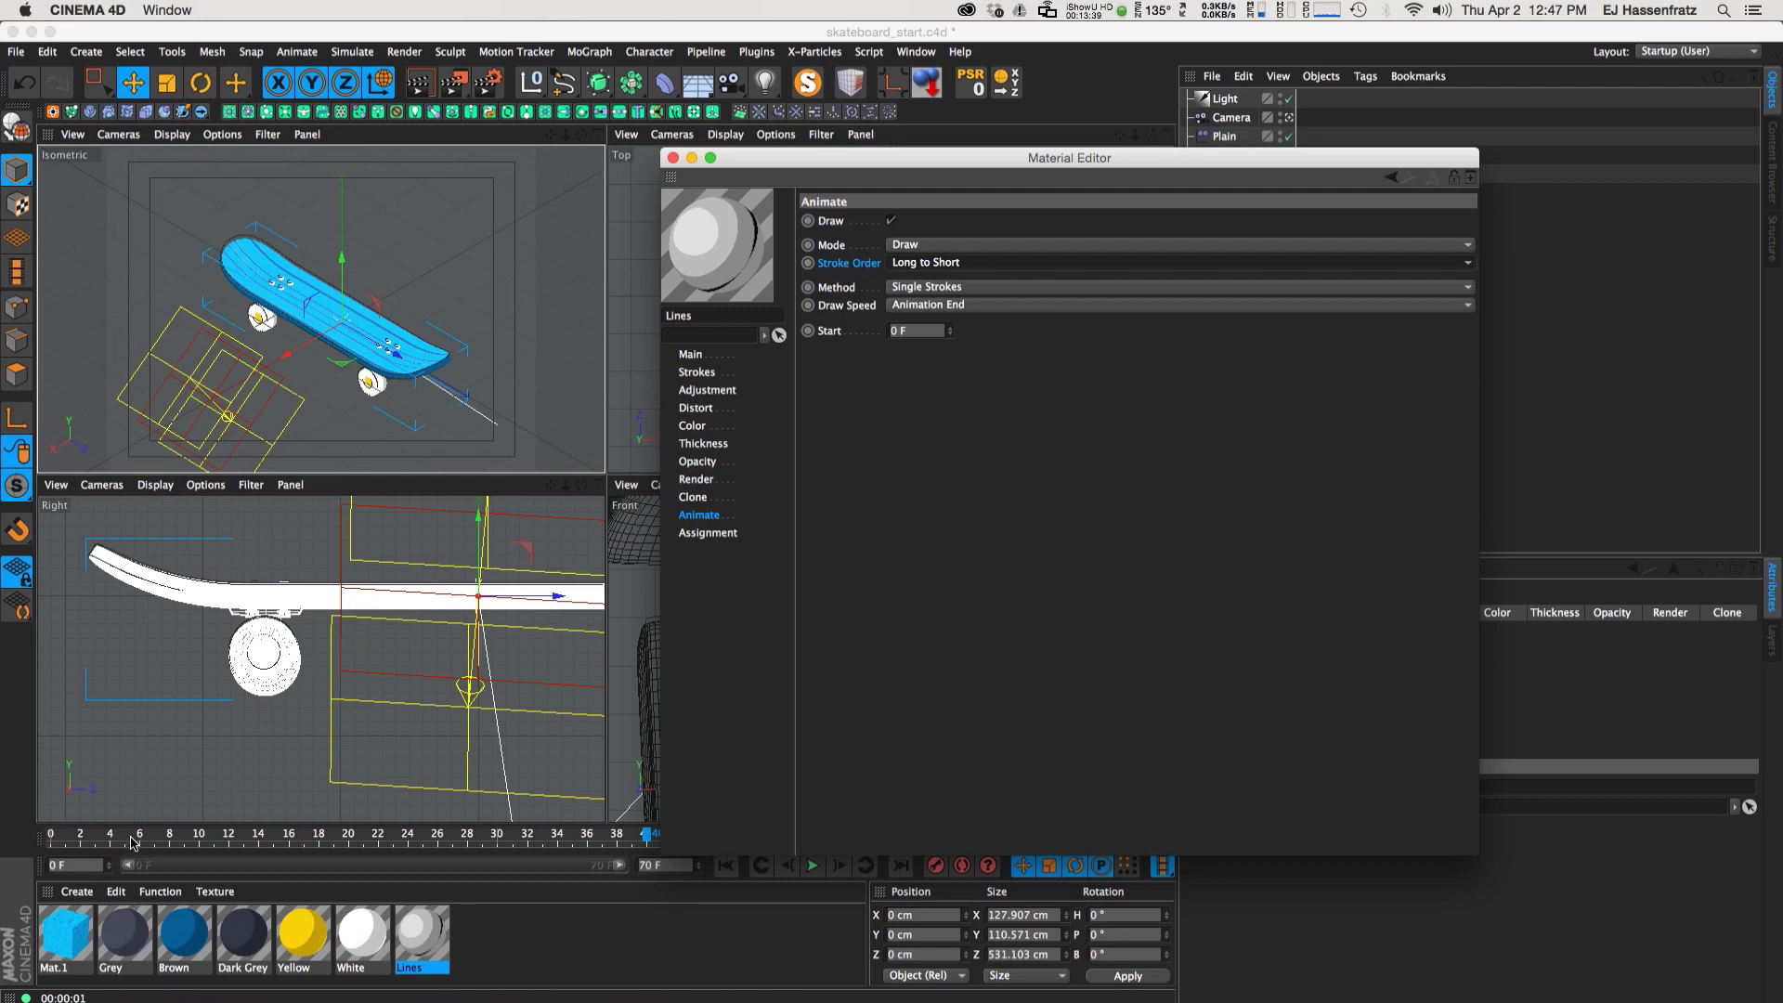
click(185, 834)
drag(184, 834, 304, 834)
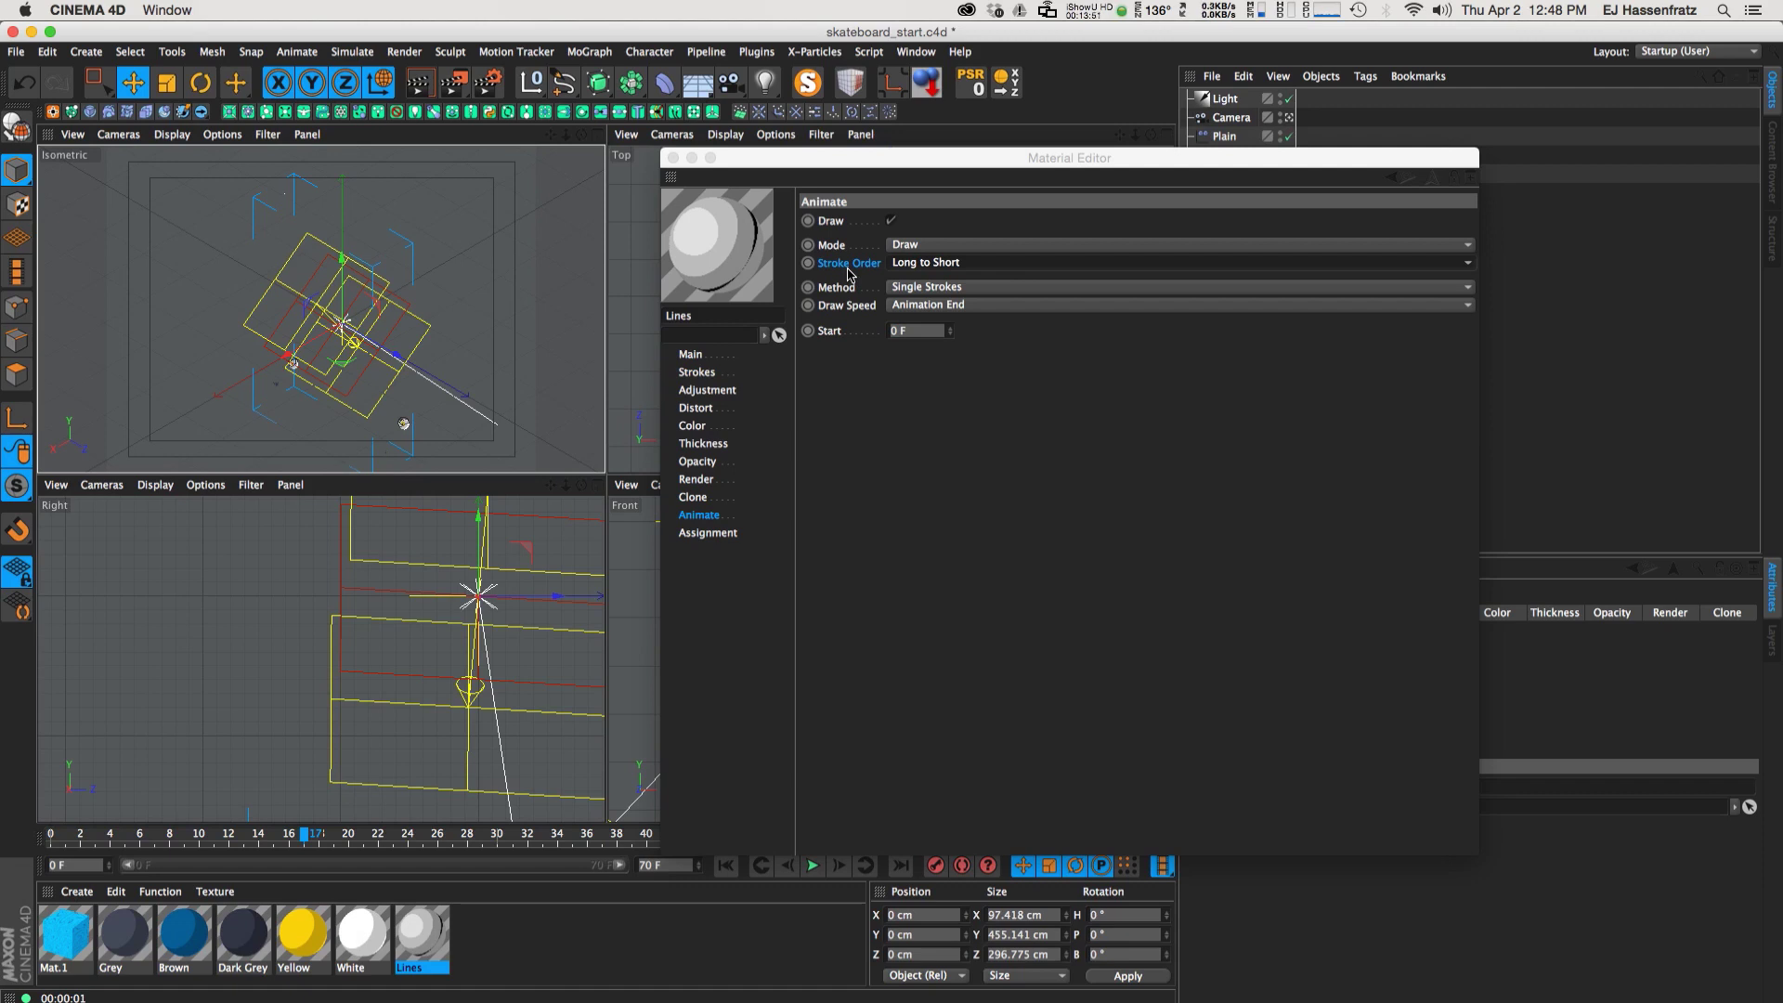
click(923, 264)
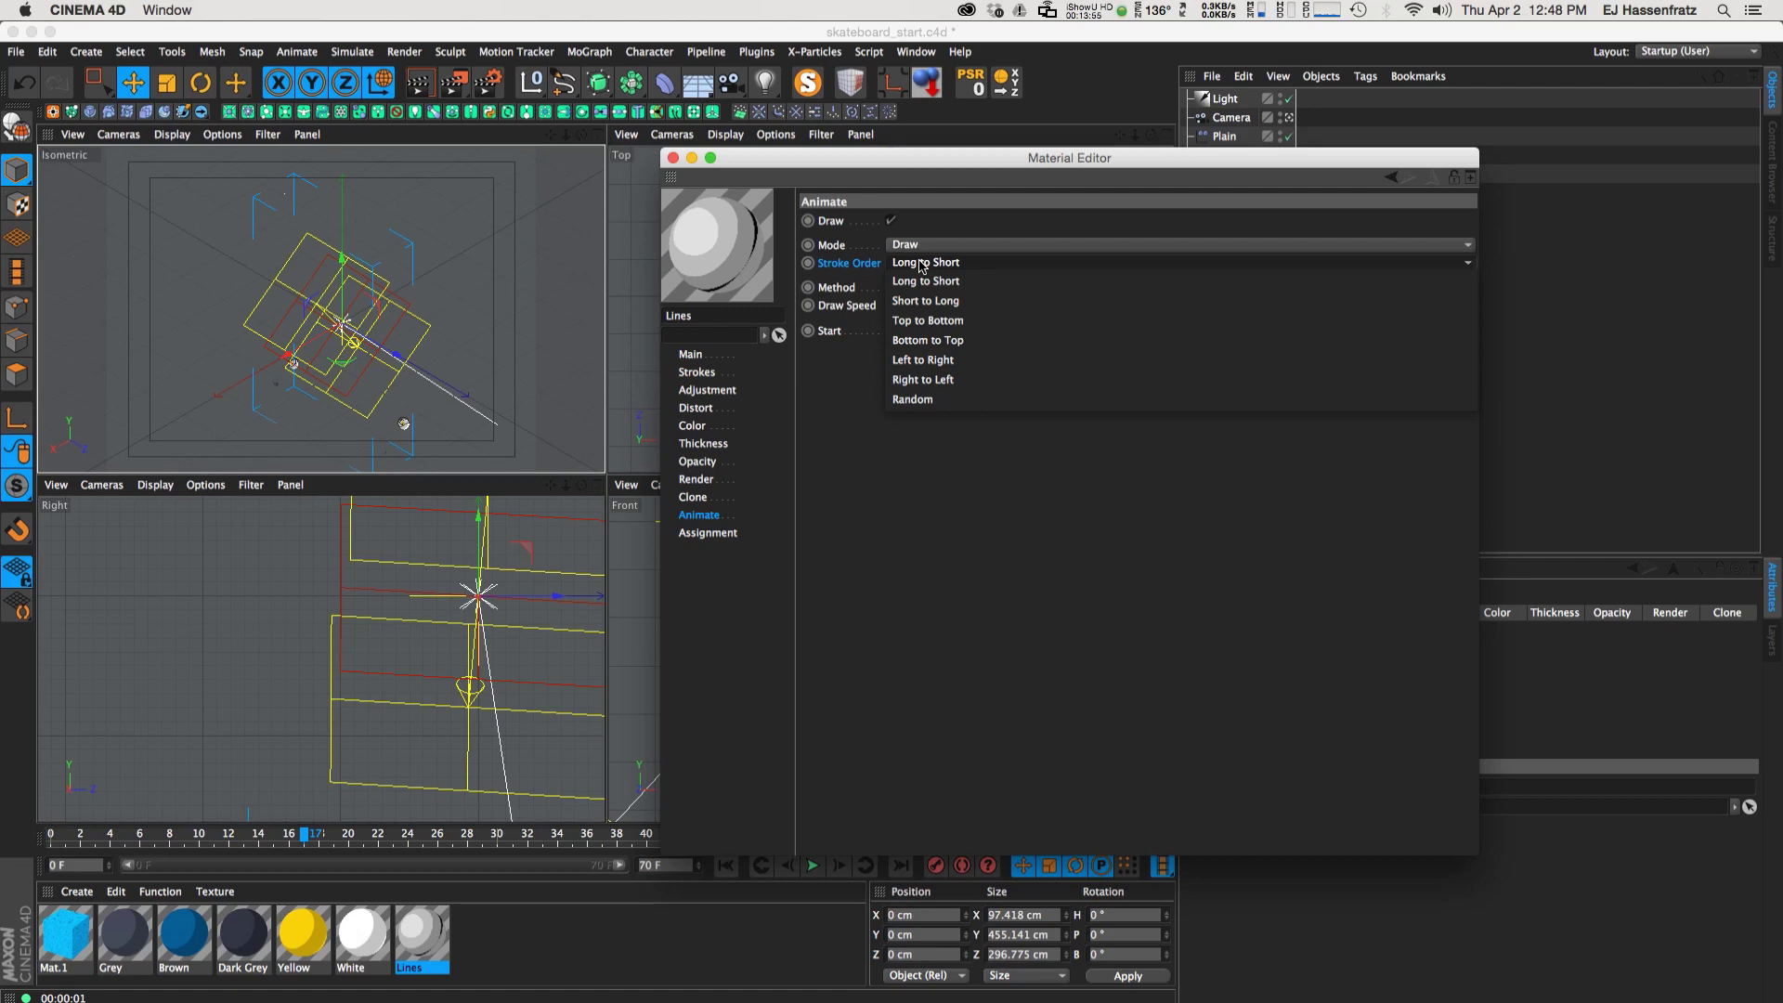
click(923, 341)
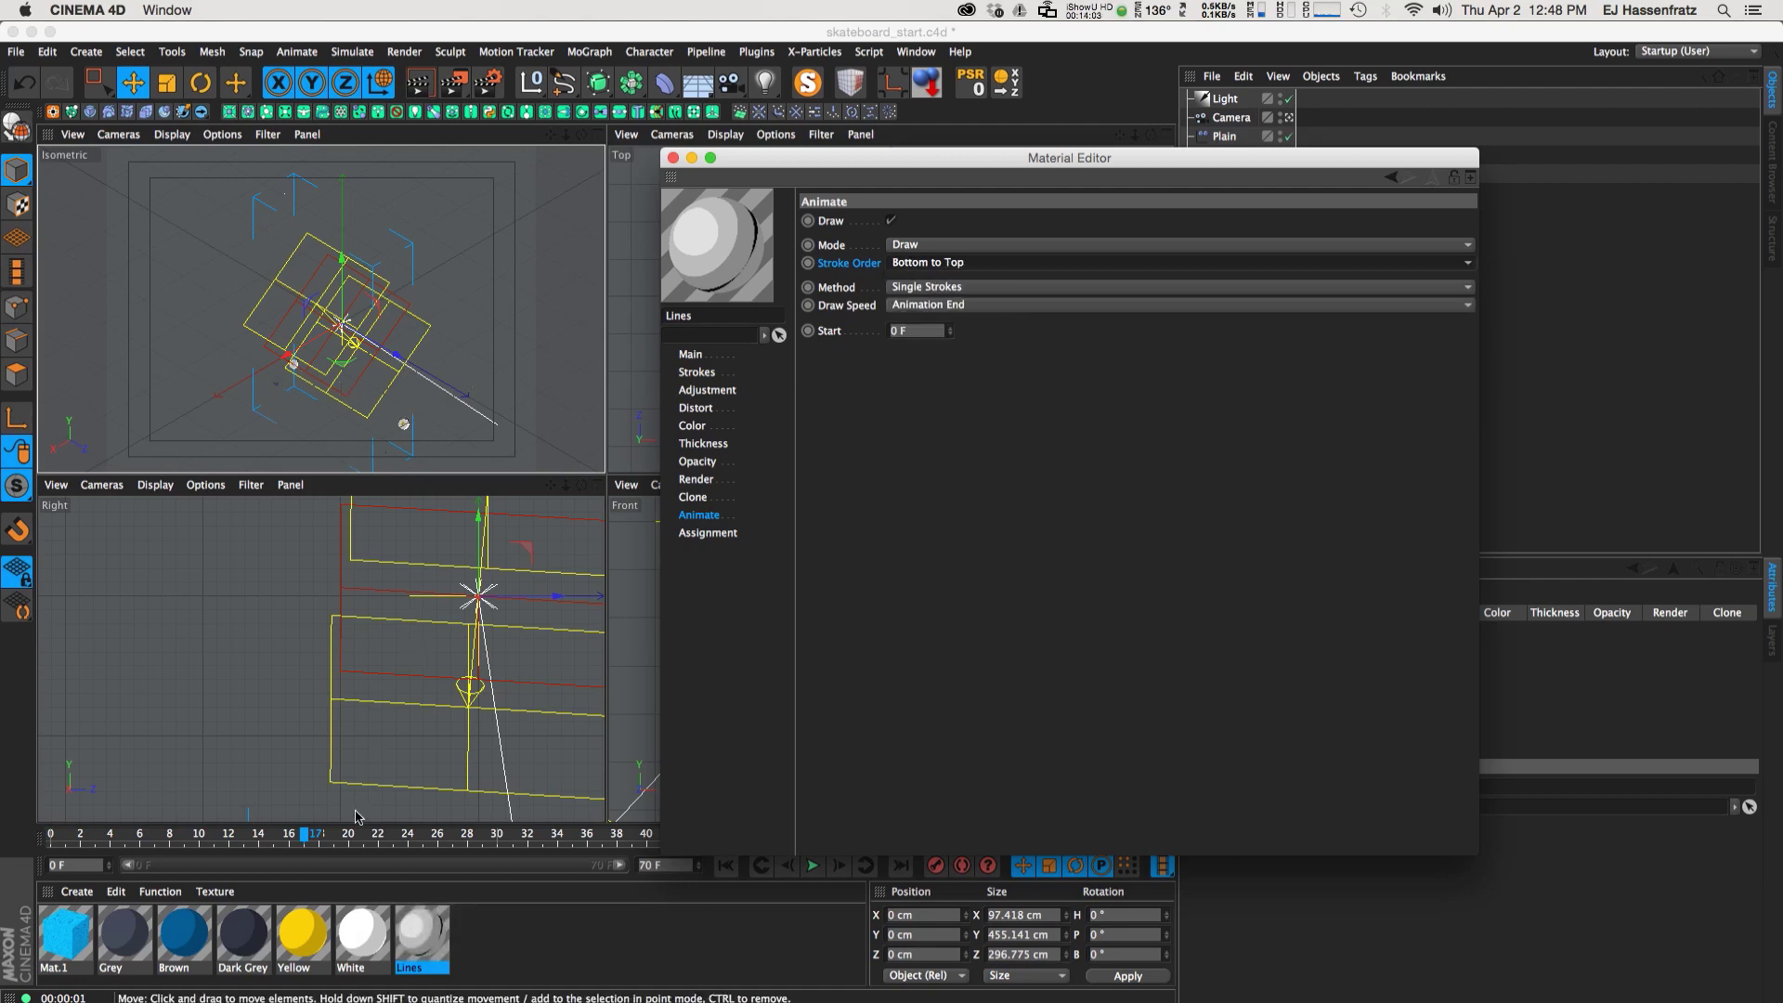
click(399, 413)
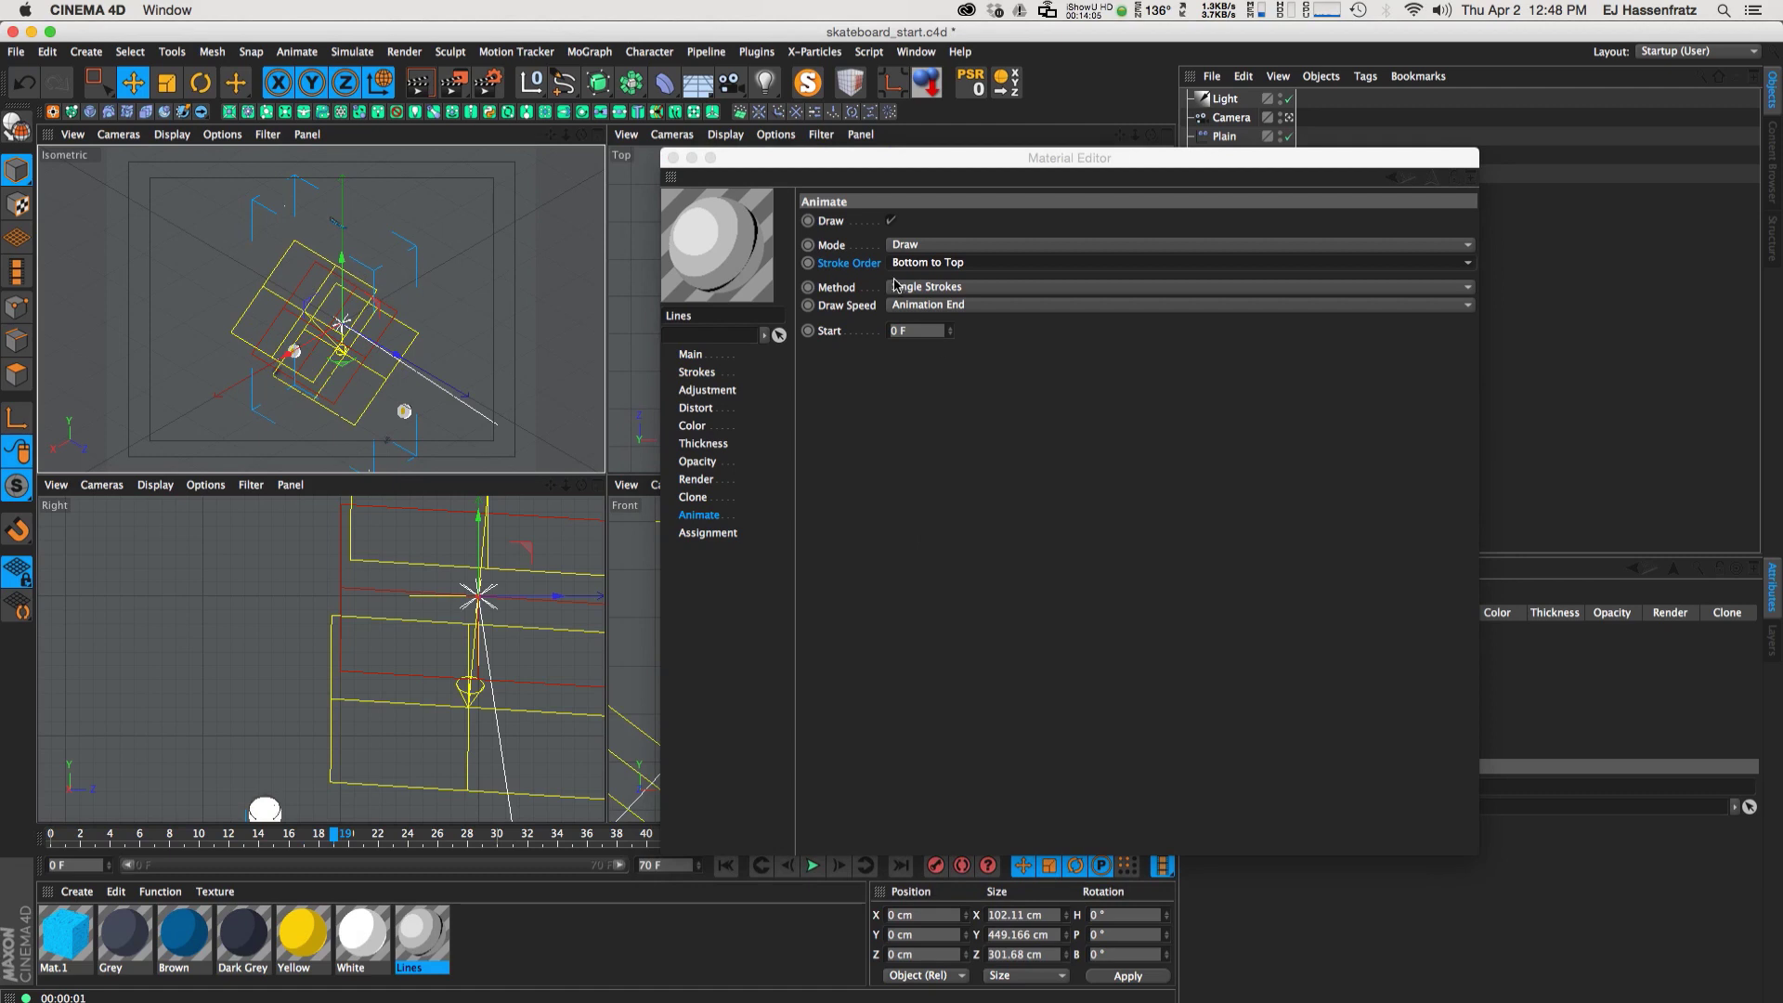
Animate All Strokes together with Draw Speed set to Total Time
click(861, 296)
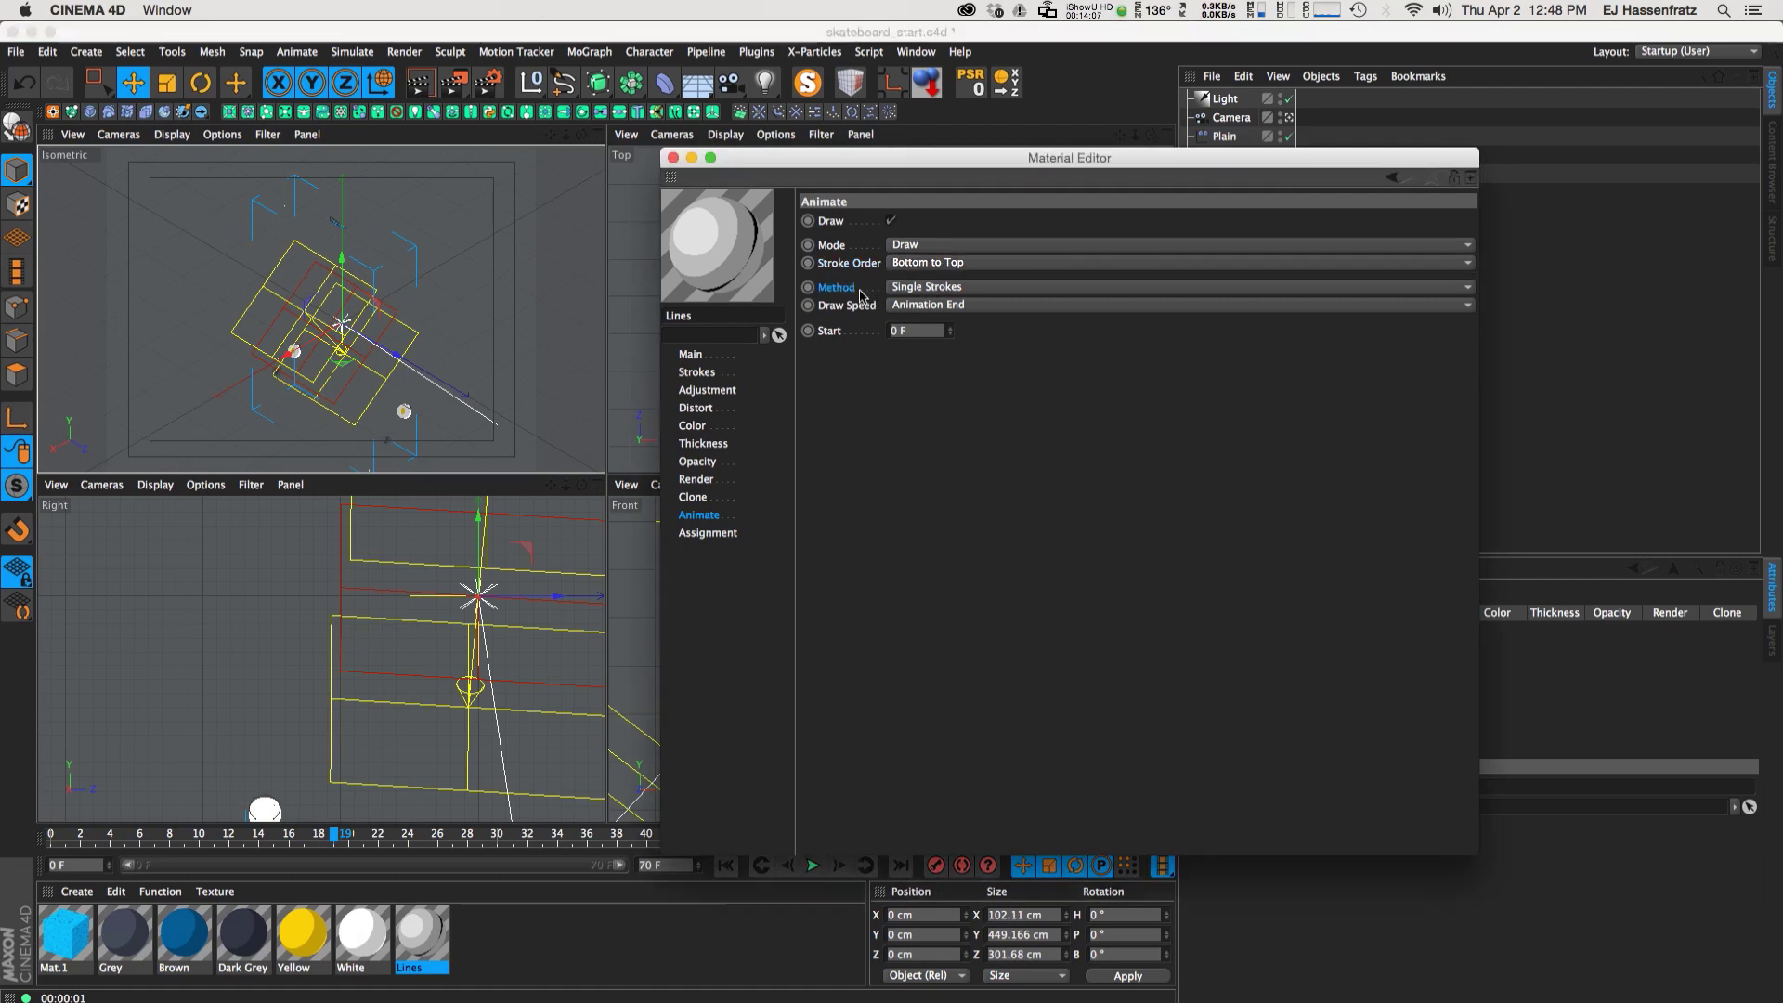
click(931, 287)
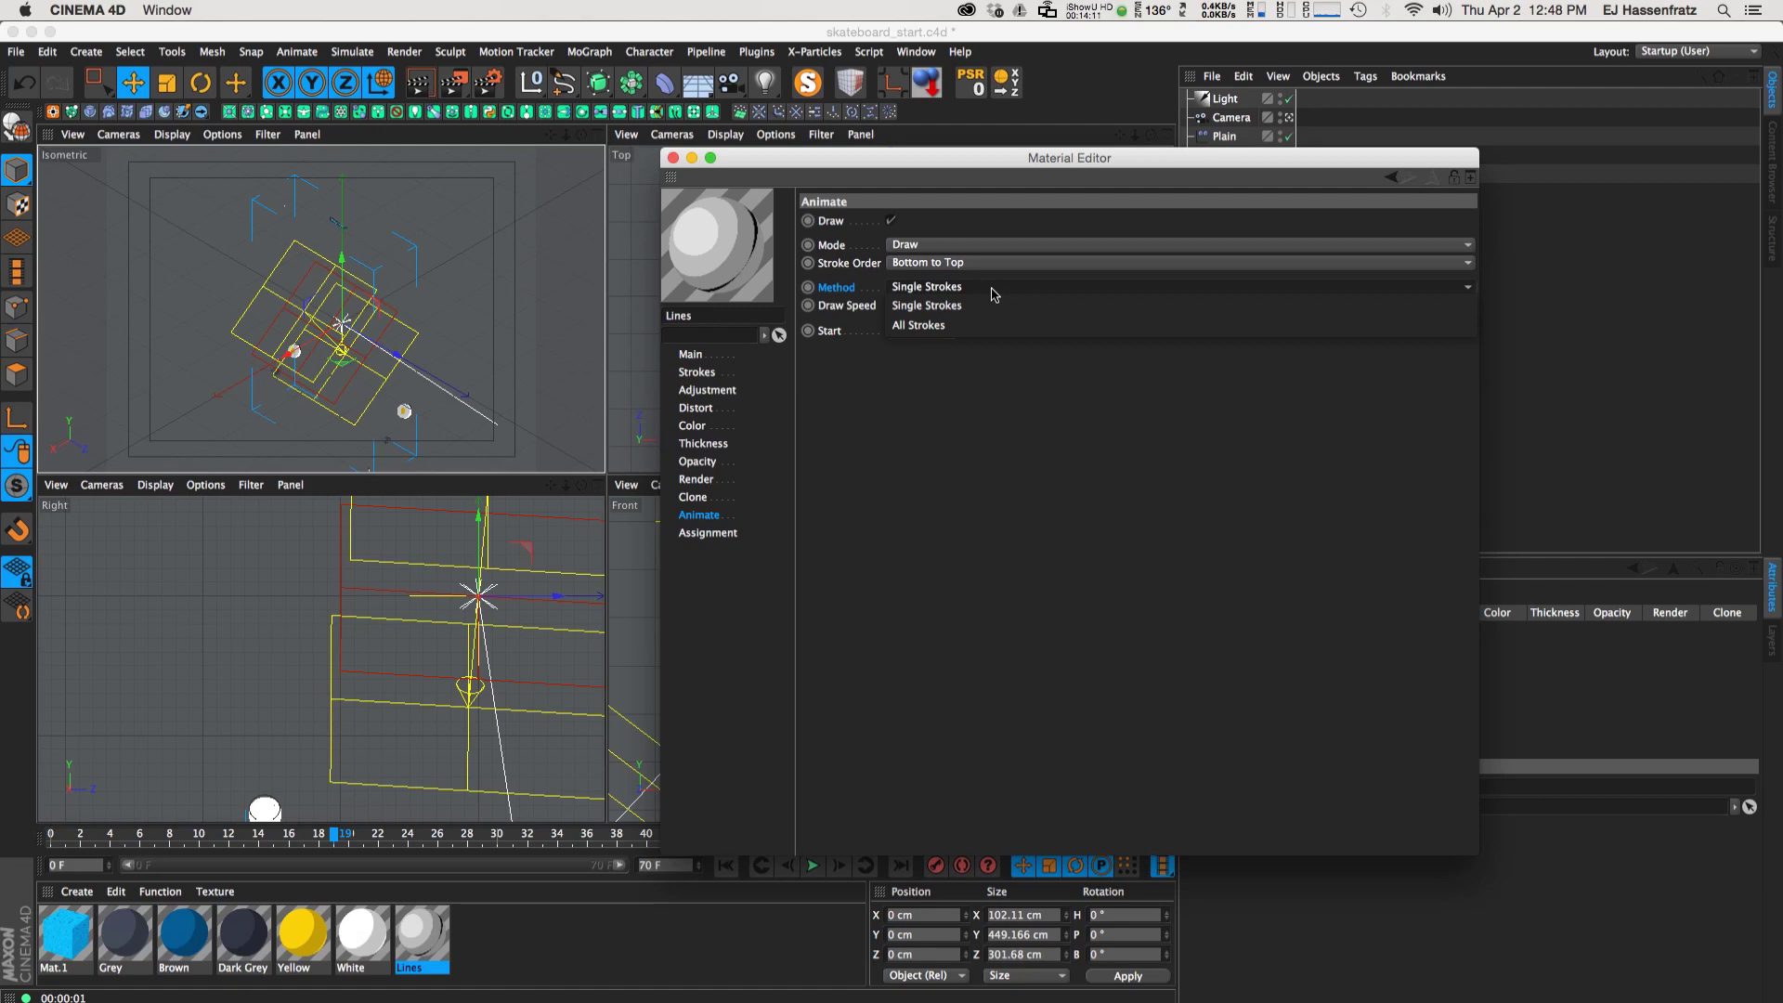
click(997, 326)
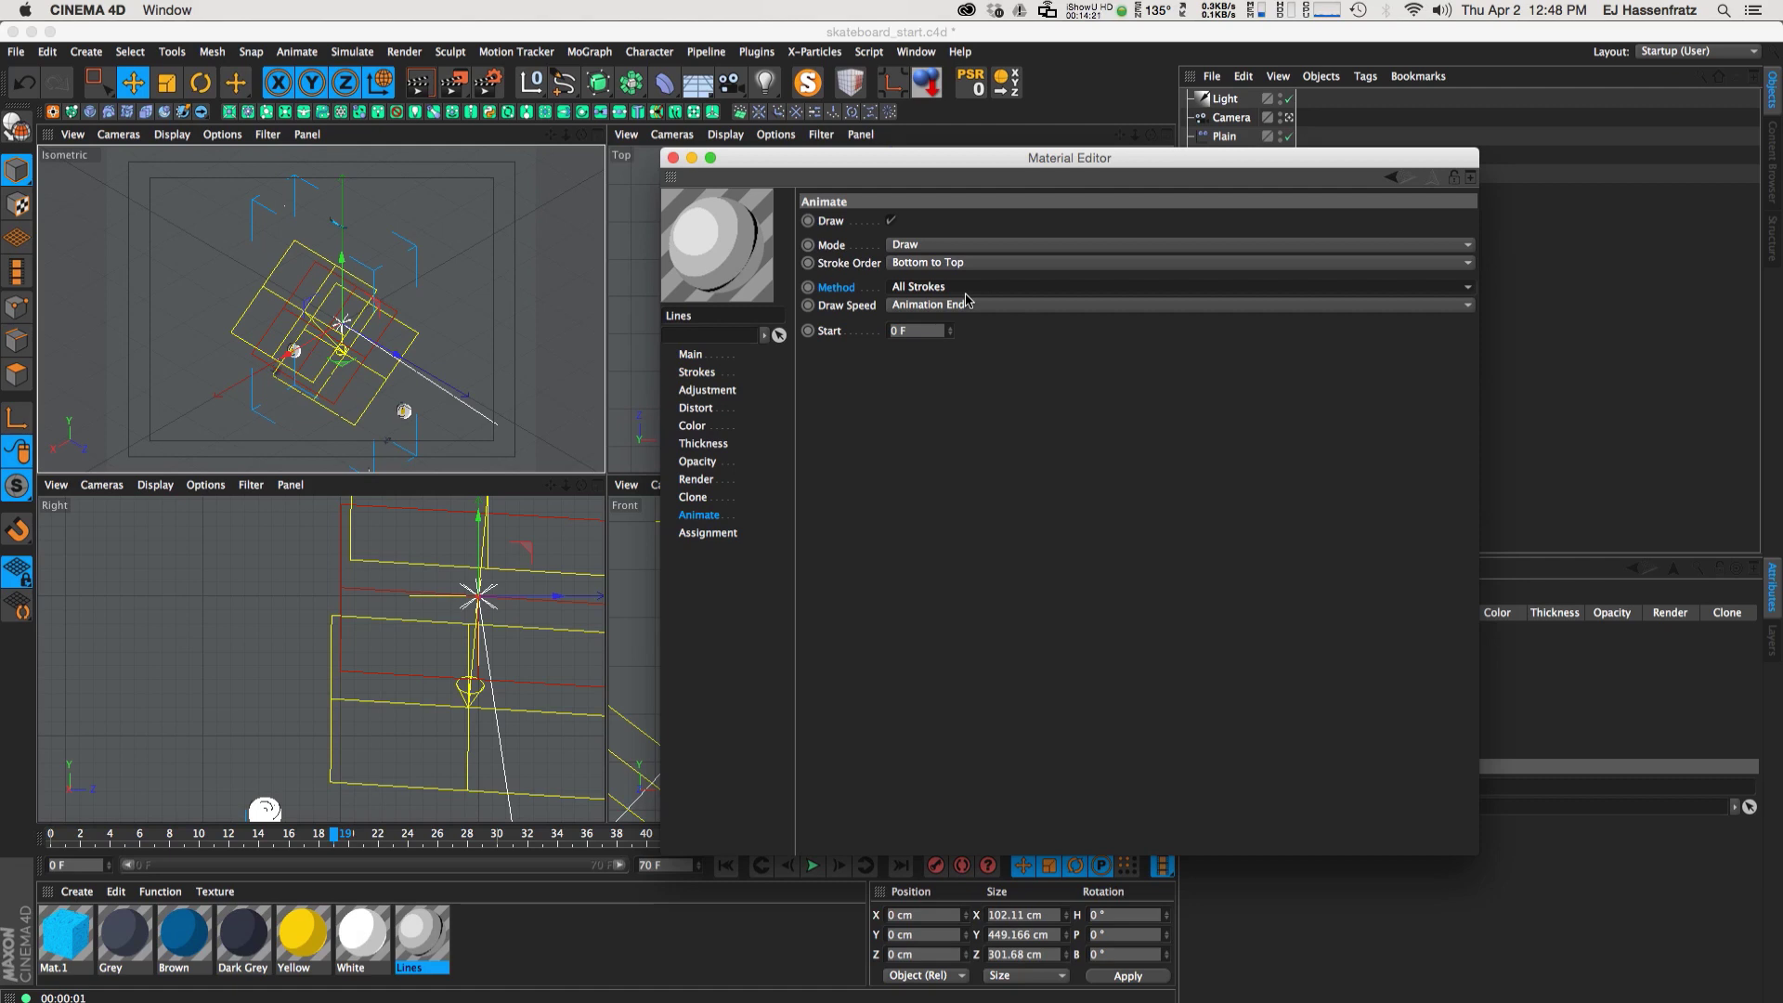
click(907, 307)
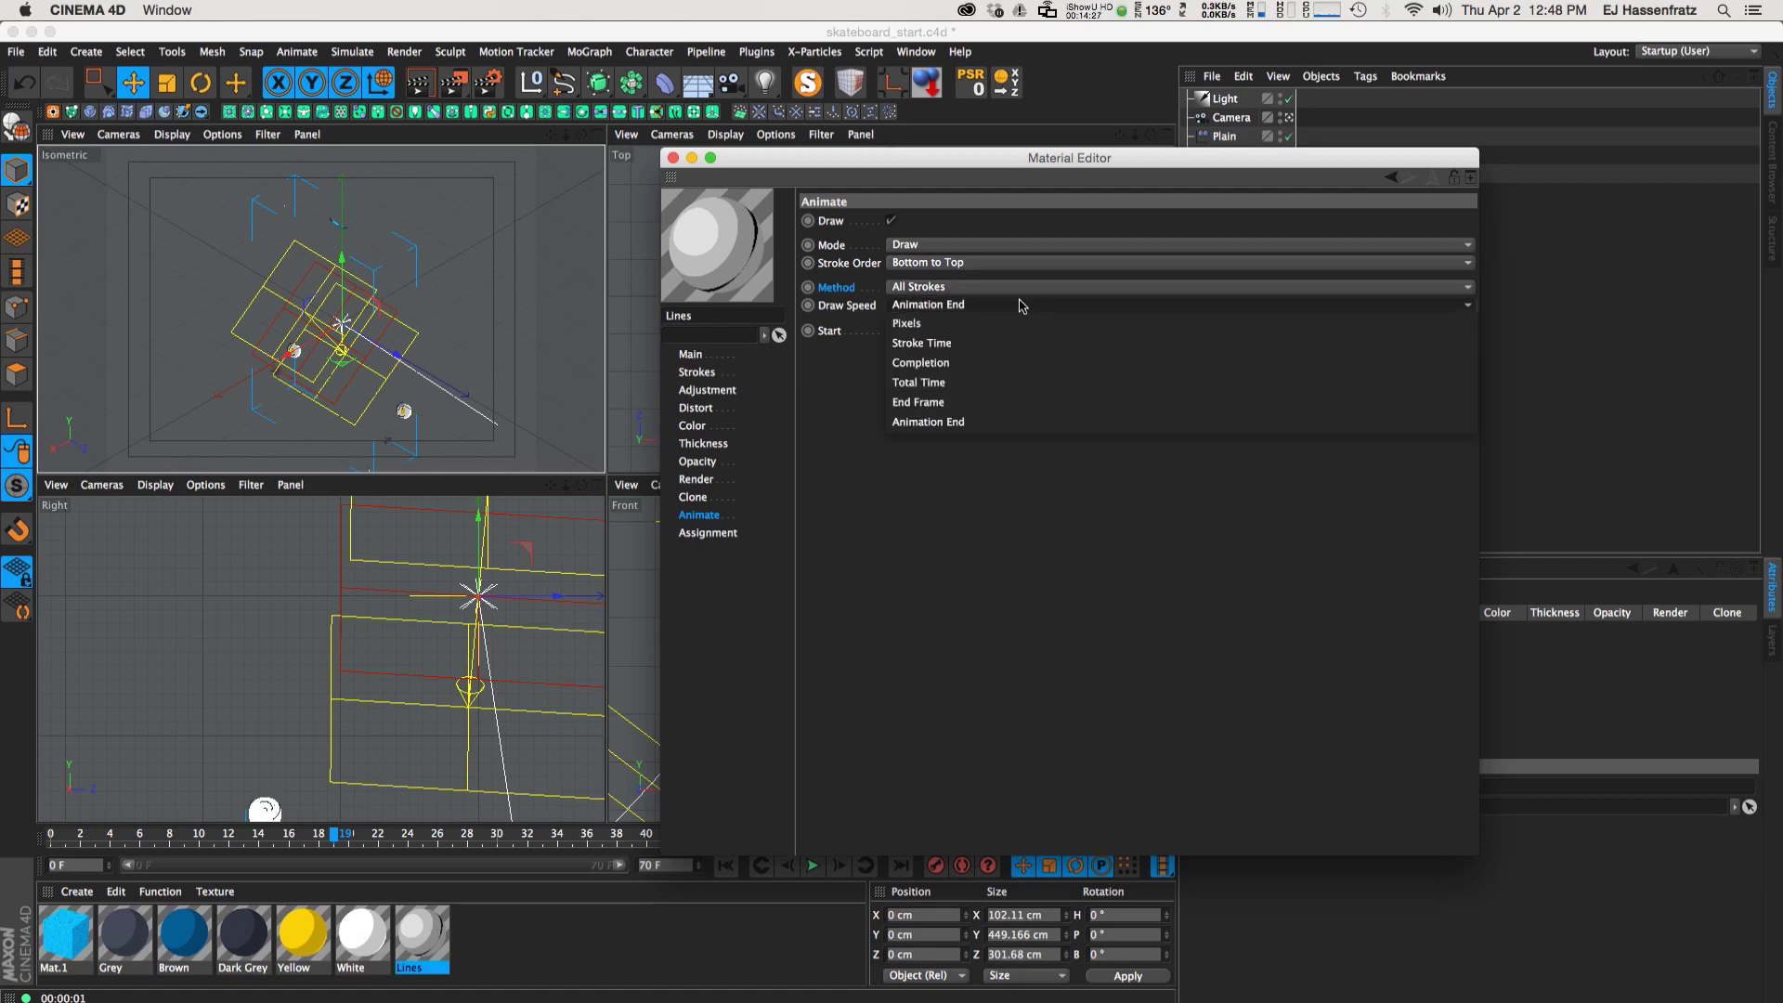
click(864, 302)
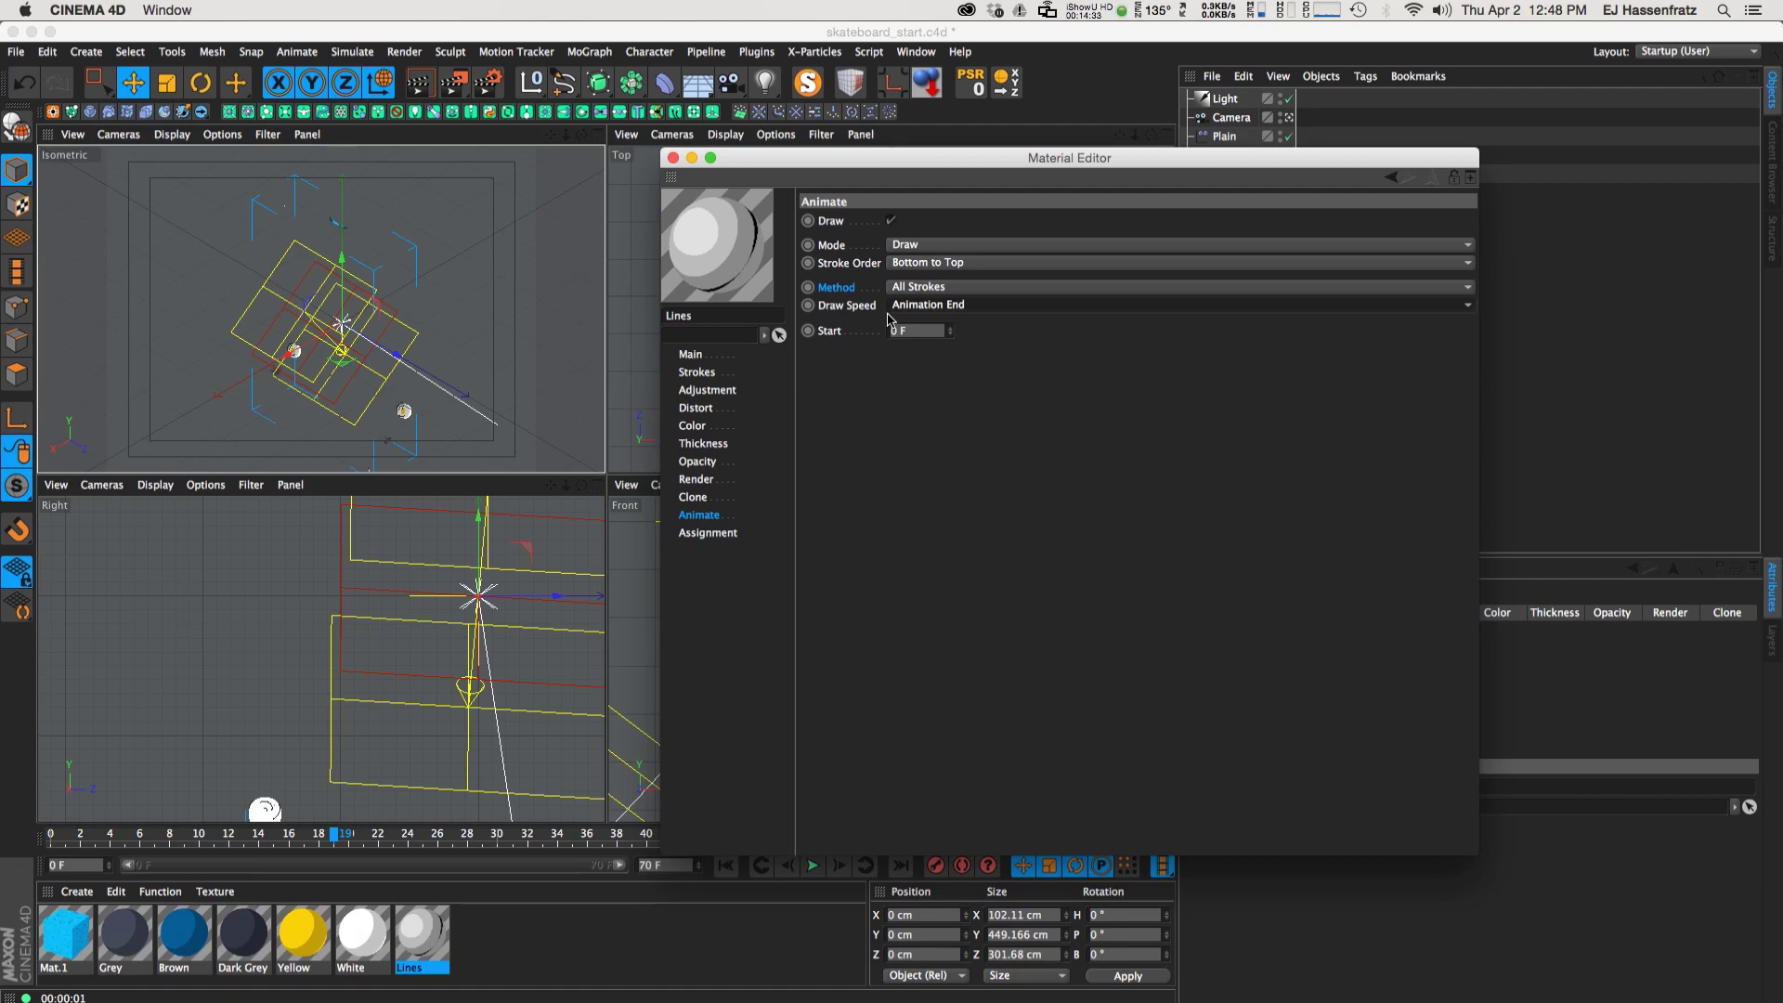
drag(944, 163, 1011, 131)
click(1001, 273)
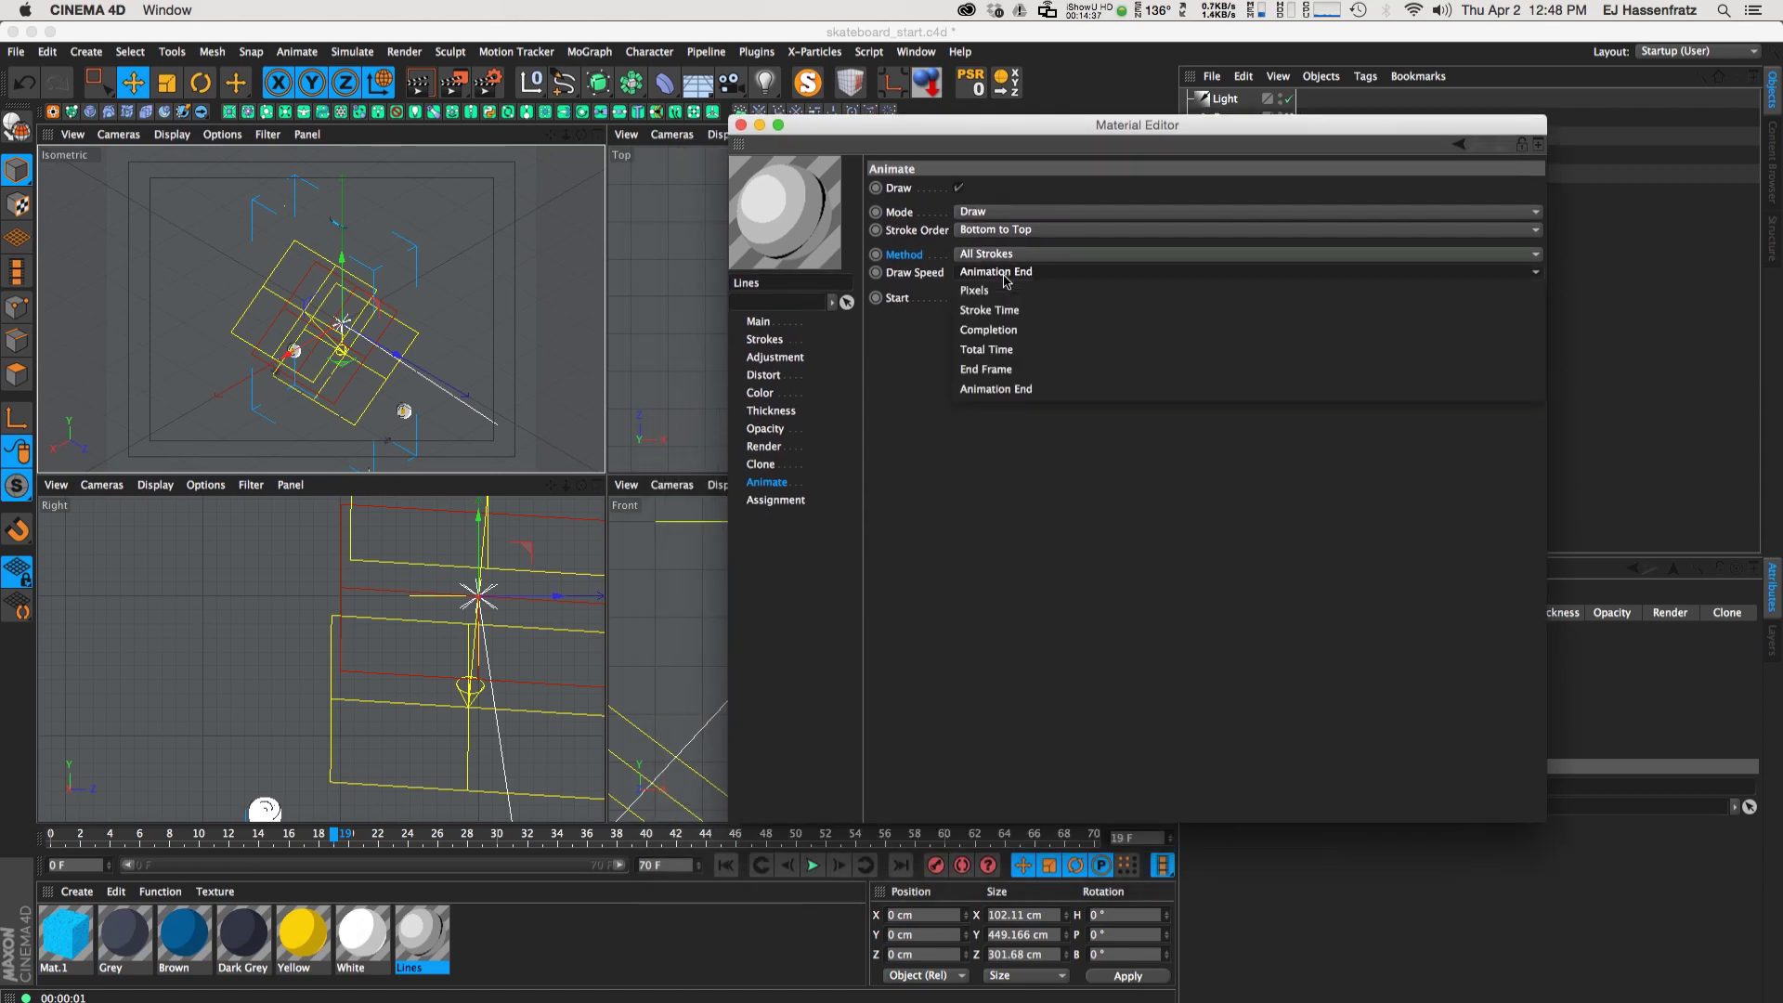
click(1012, 369)
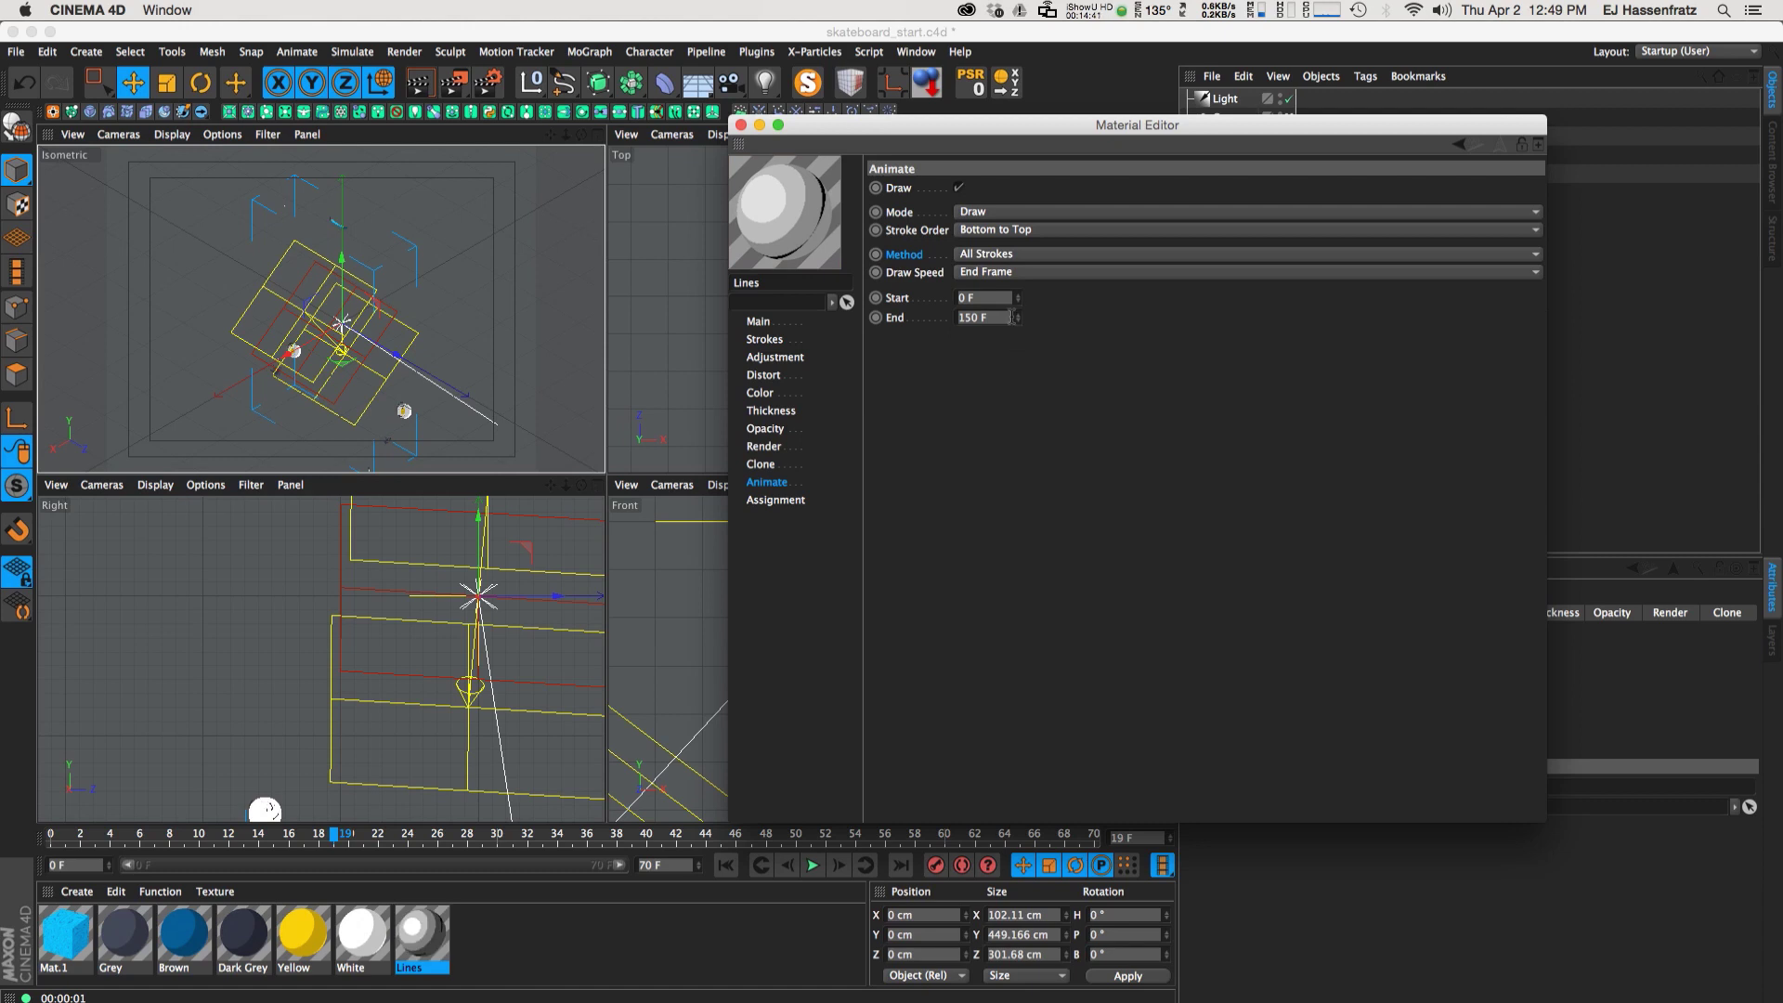
click(989, 275)
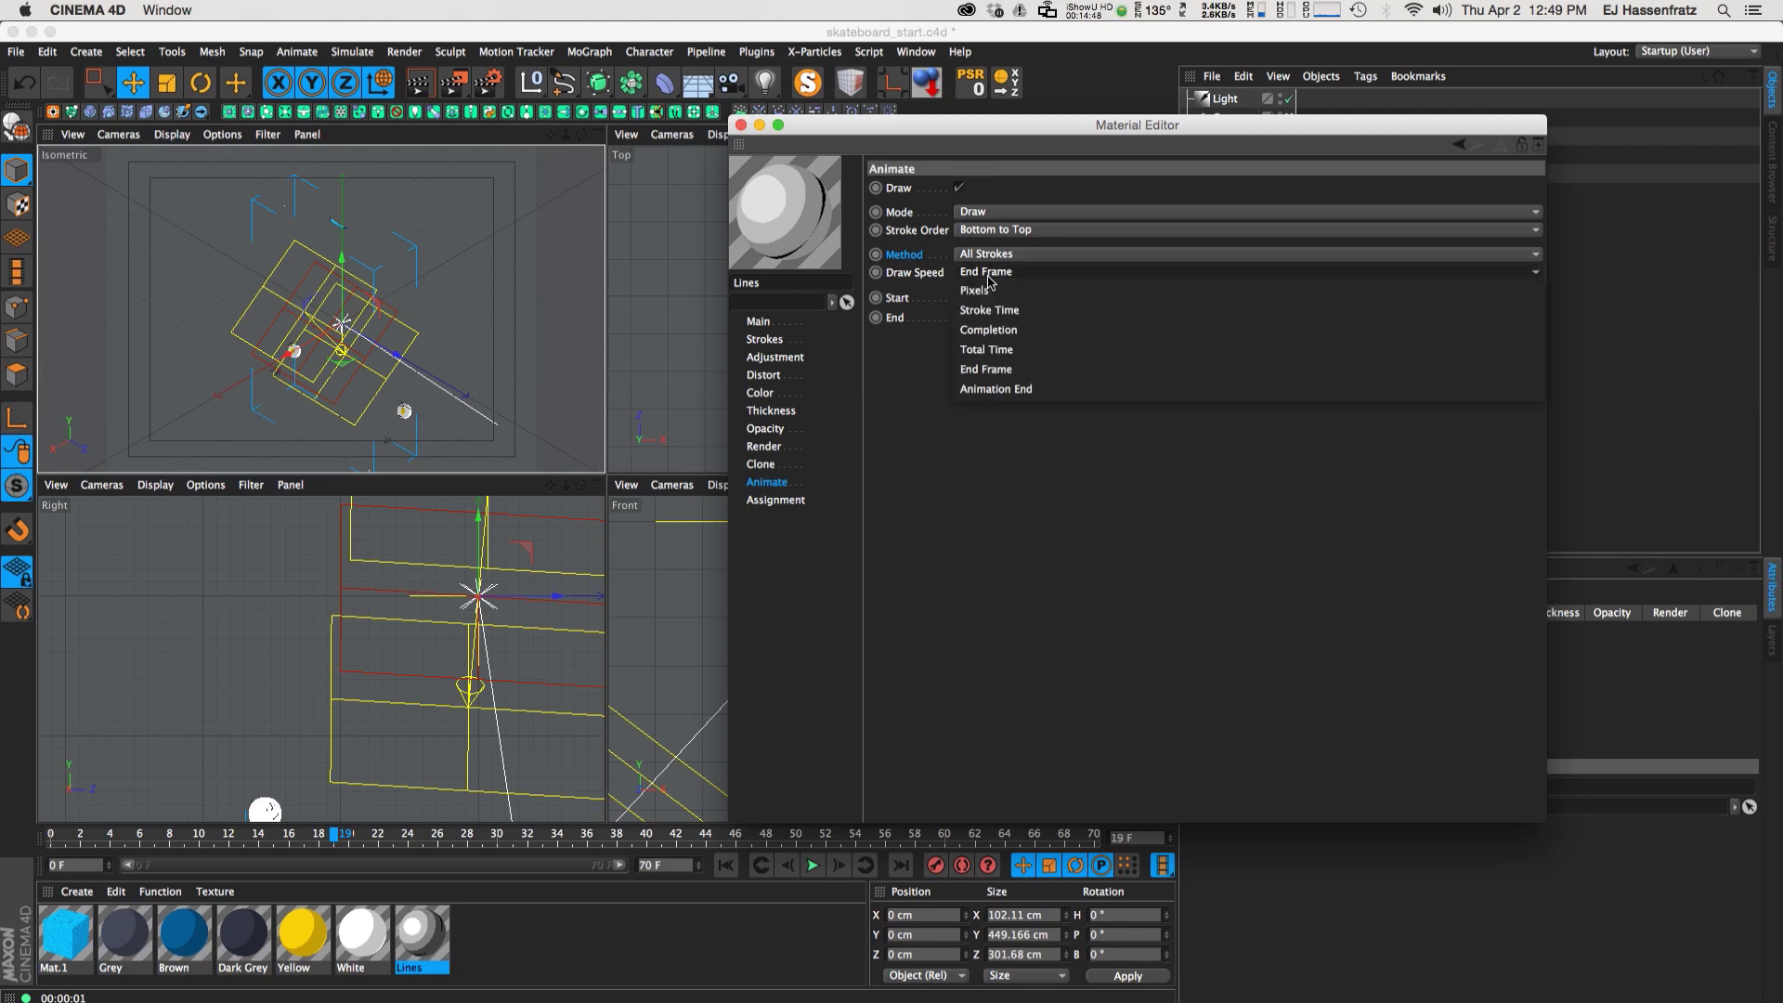
click(1011, 349)
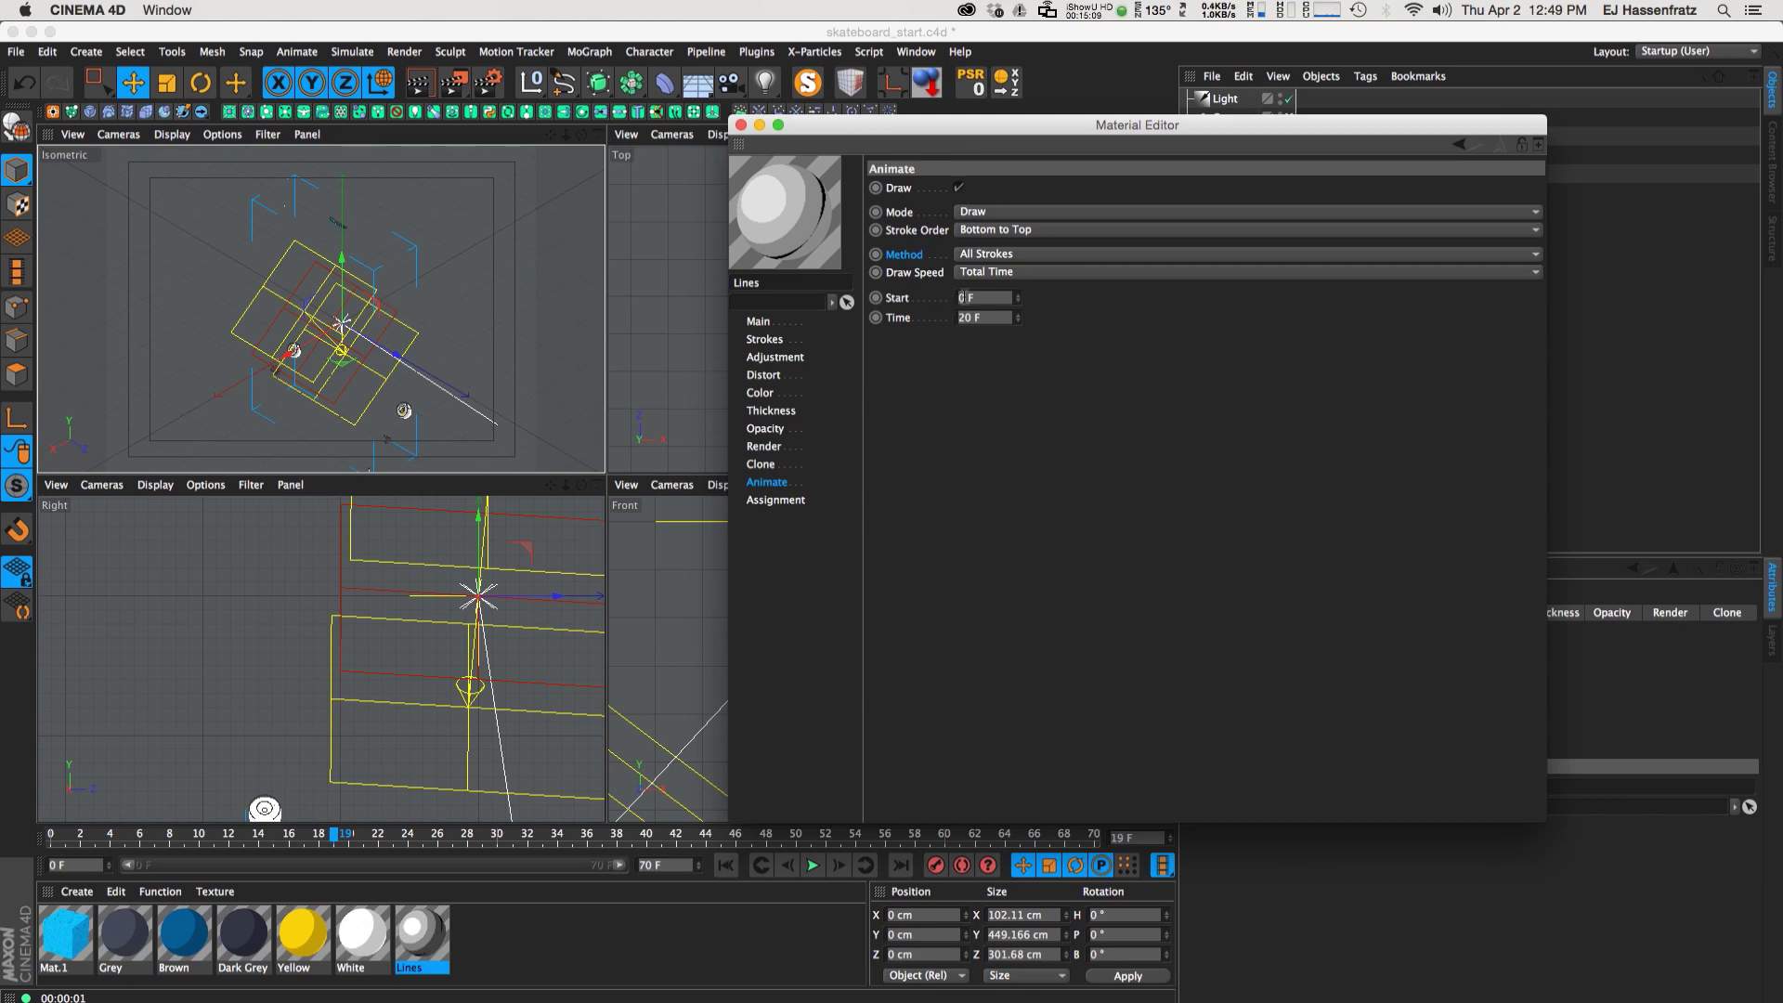
Start the stroke drawing at frame 15 and scrub to preview the skateboard drawing on
click(975, 296)
text(15)
key(Return)
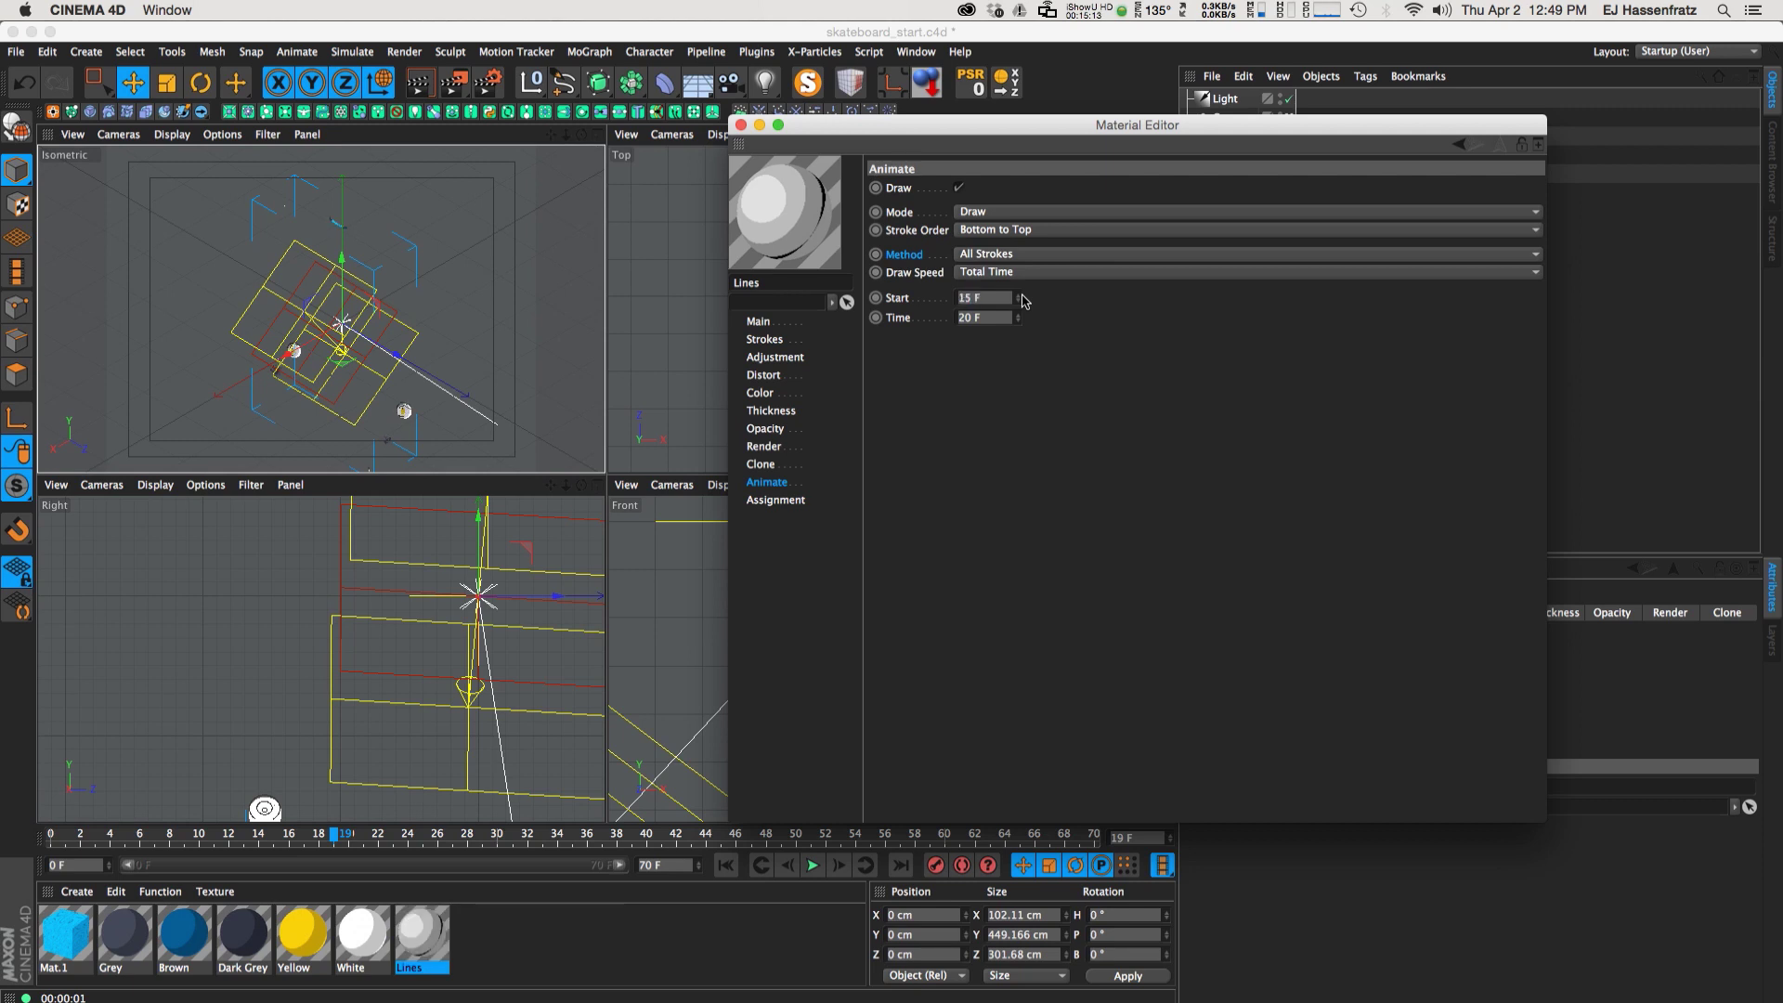
click(289, 836)
drag(342, 836, 553, 839)
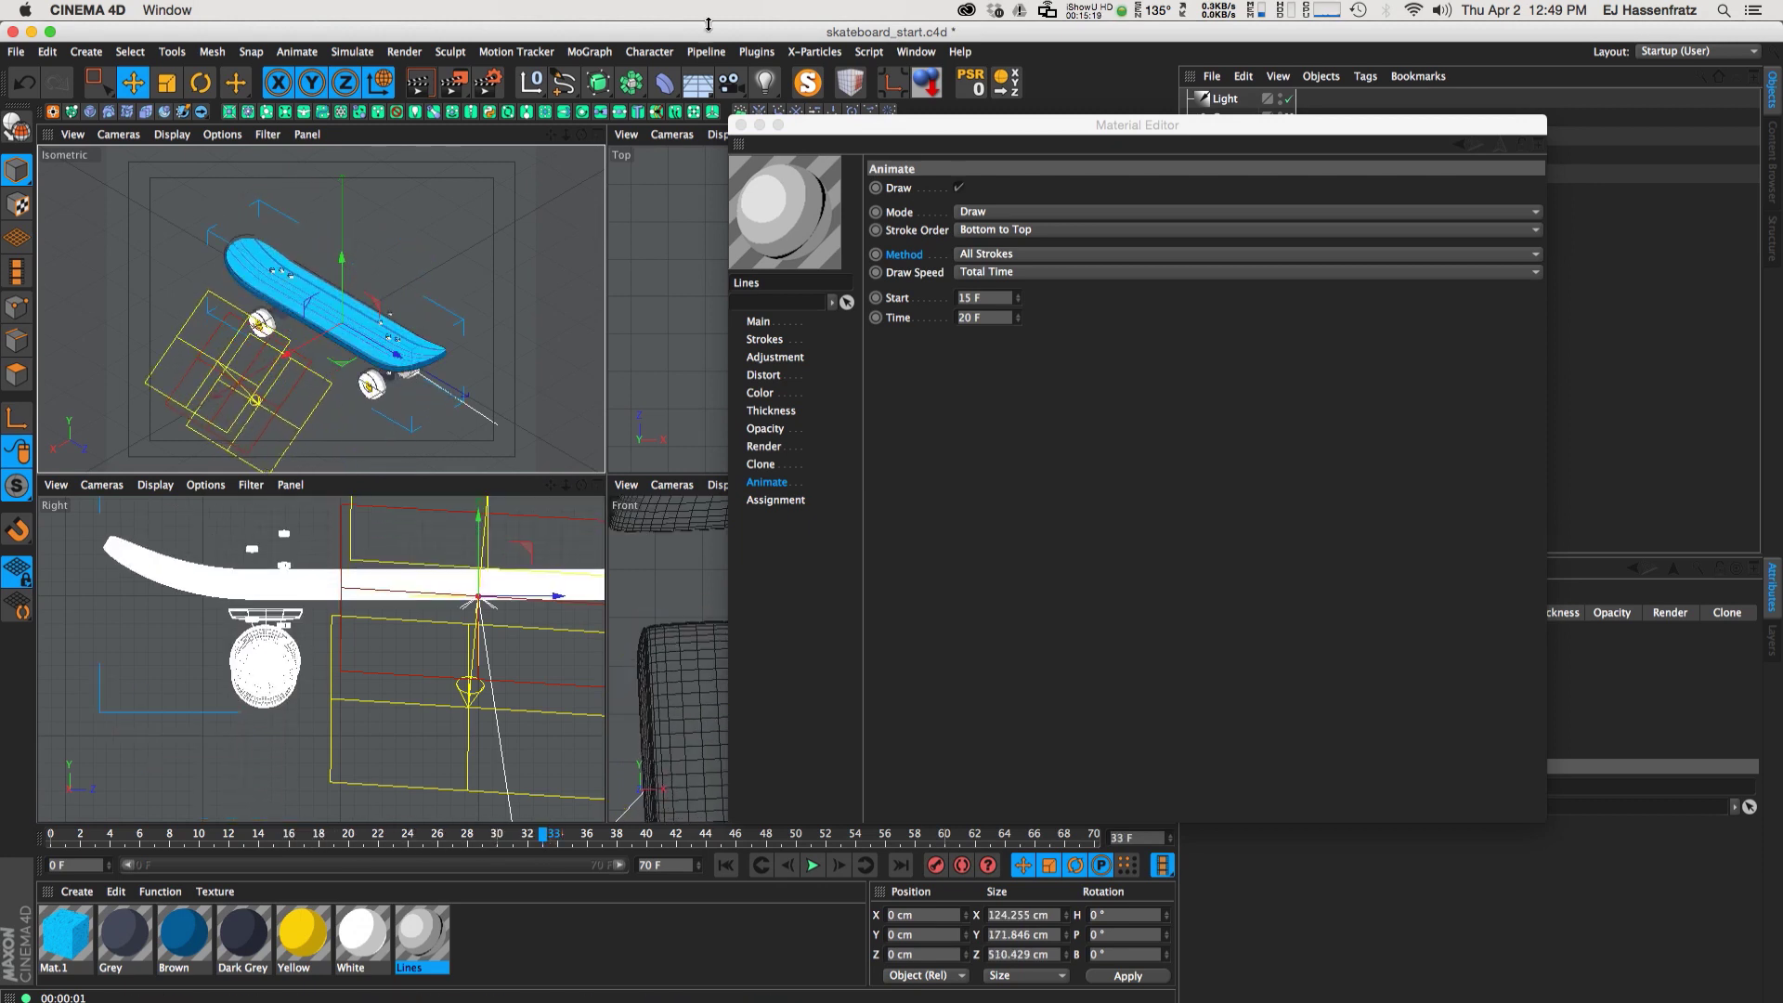
In the Timeline, expand the Plain effector down to its Position X track
click(916, 52)
click(957, 183)
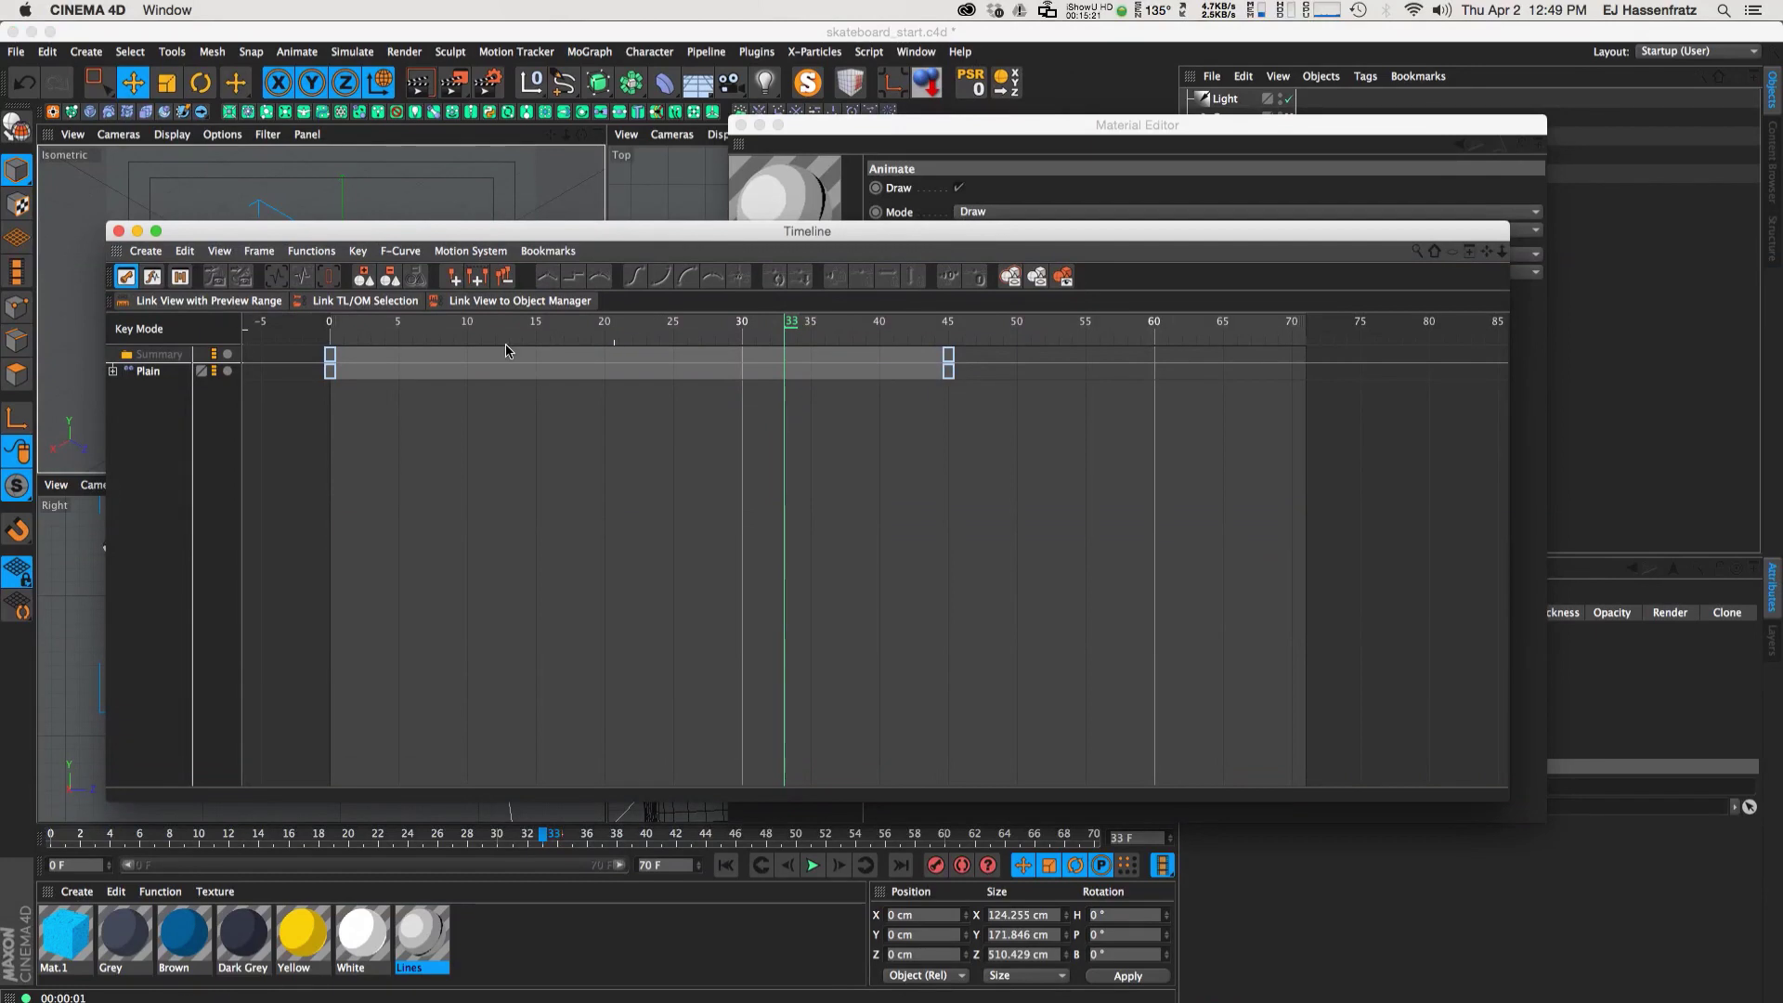
click(130, 371)
click(112, 370)
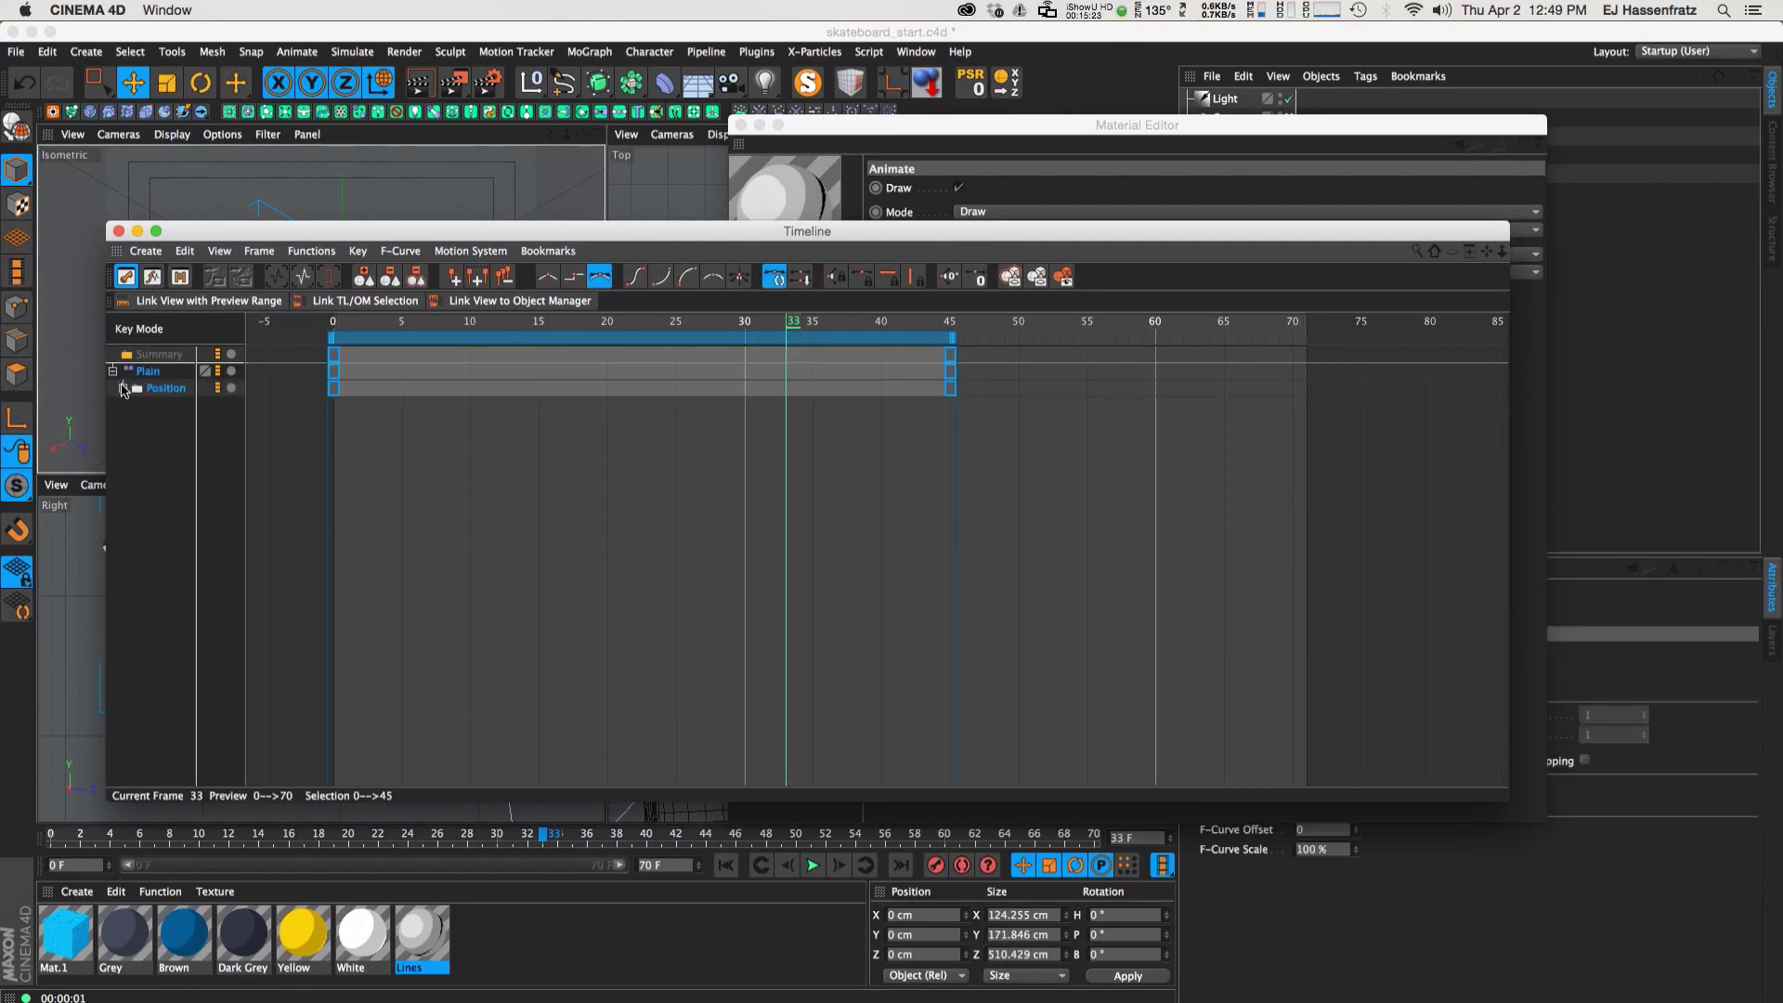
click(123, 388)
click(134, 405)
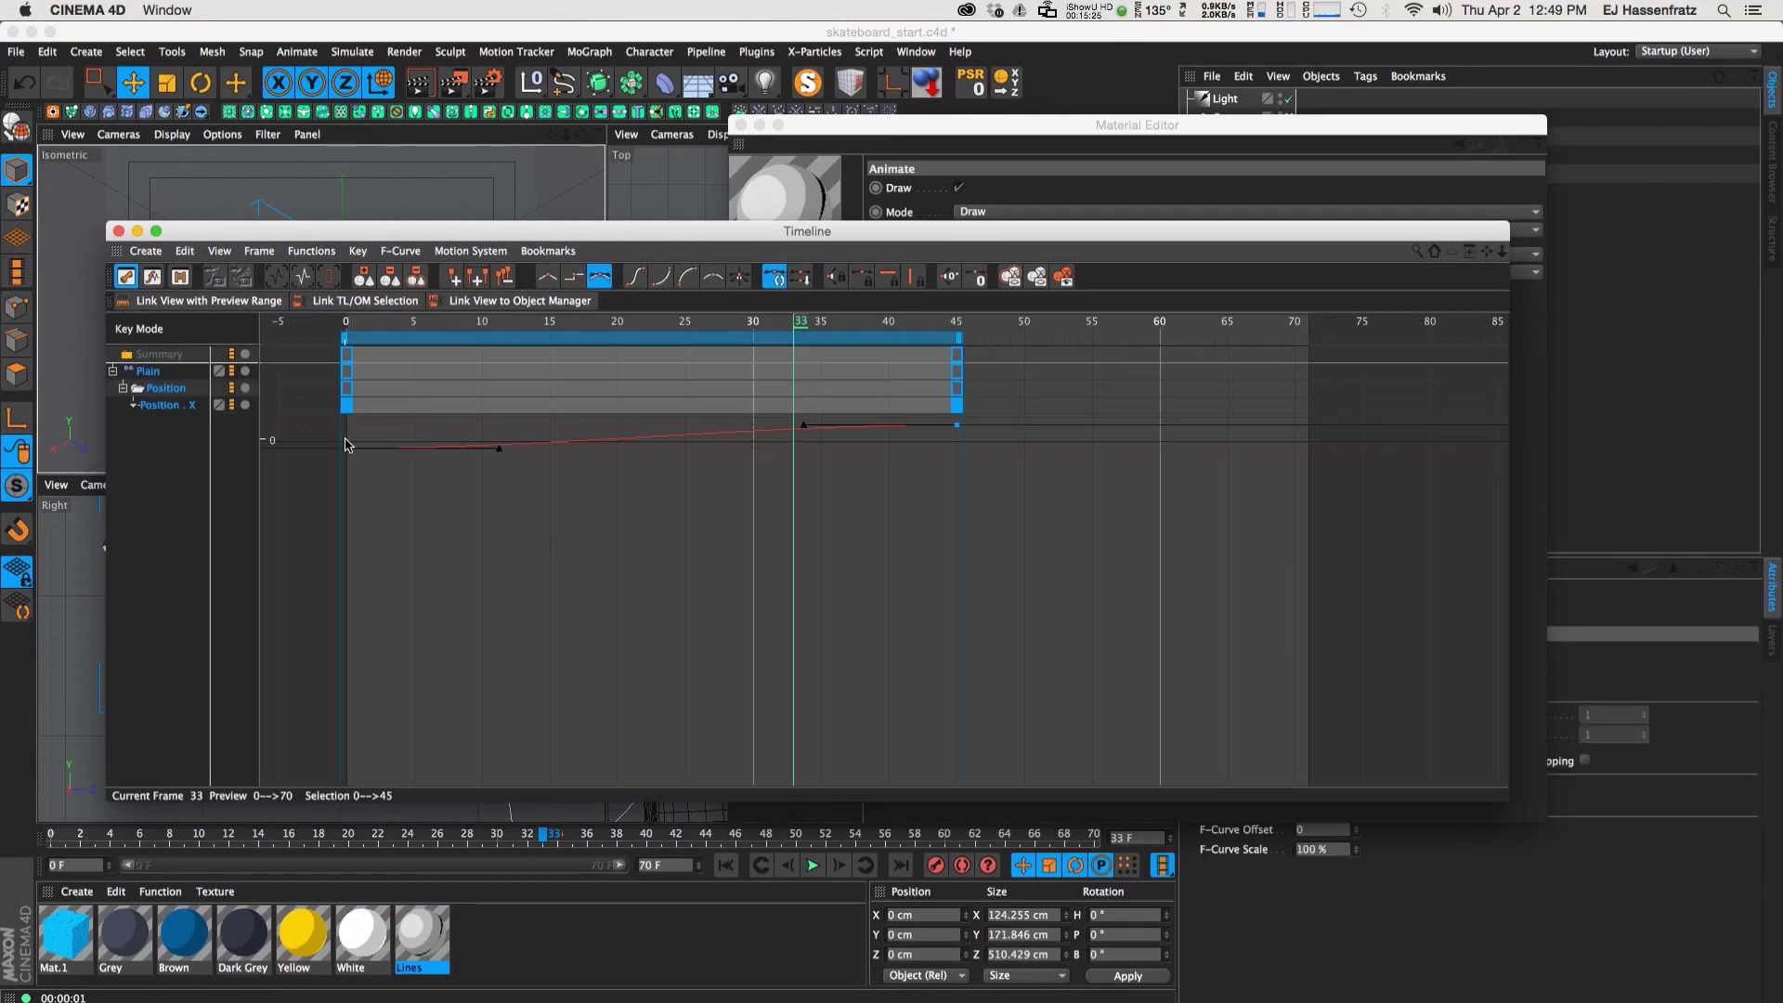
Make all Position X keys linear, check the motion, and open the skateboard_full render
drag(987, 402, 372, 461)
click(549, 277)
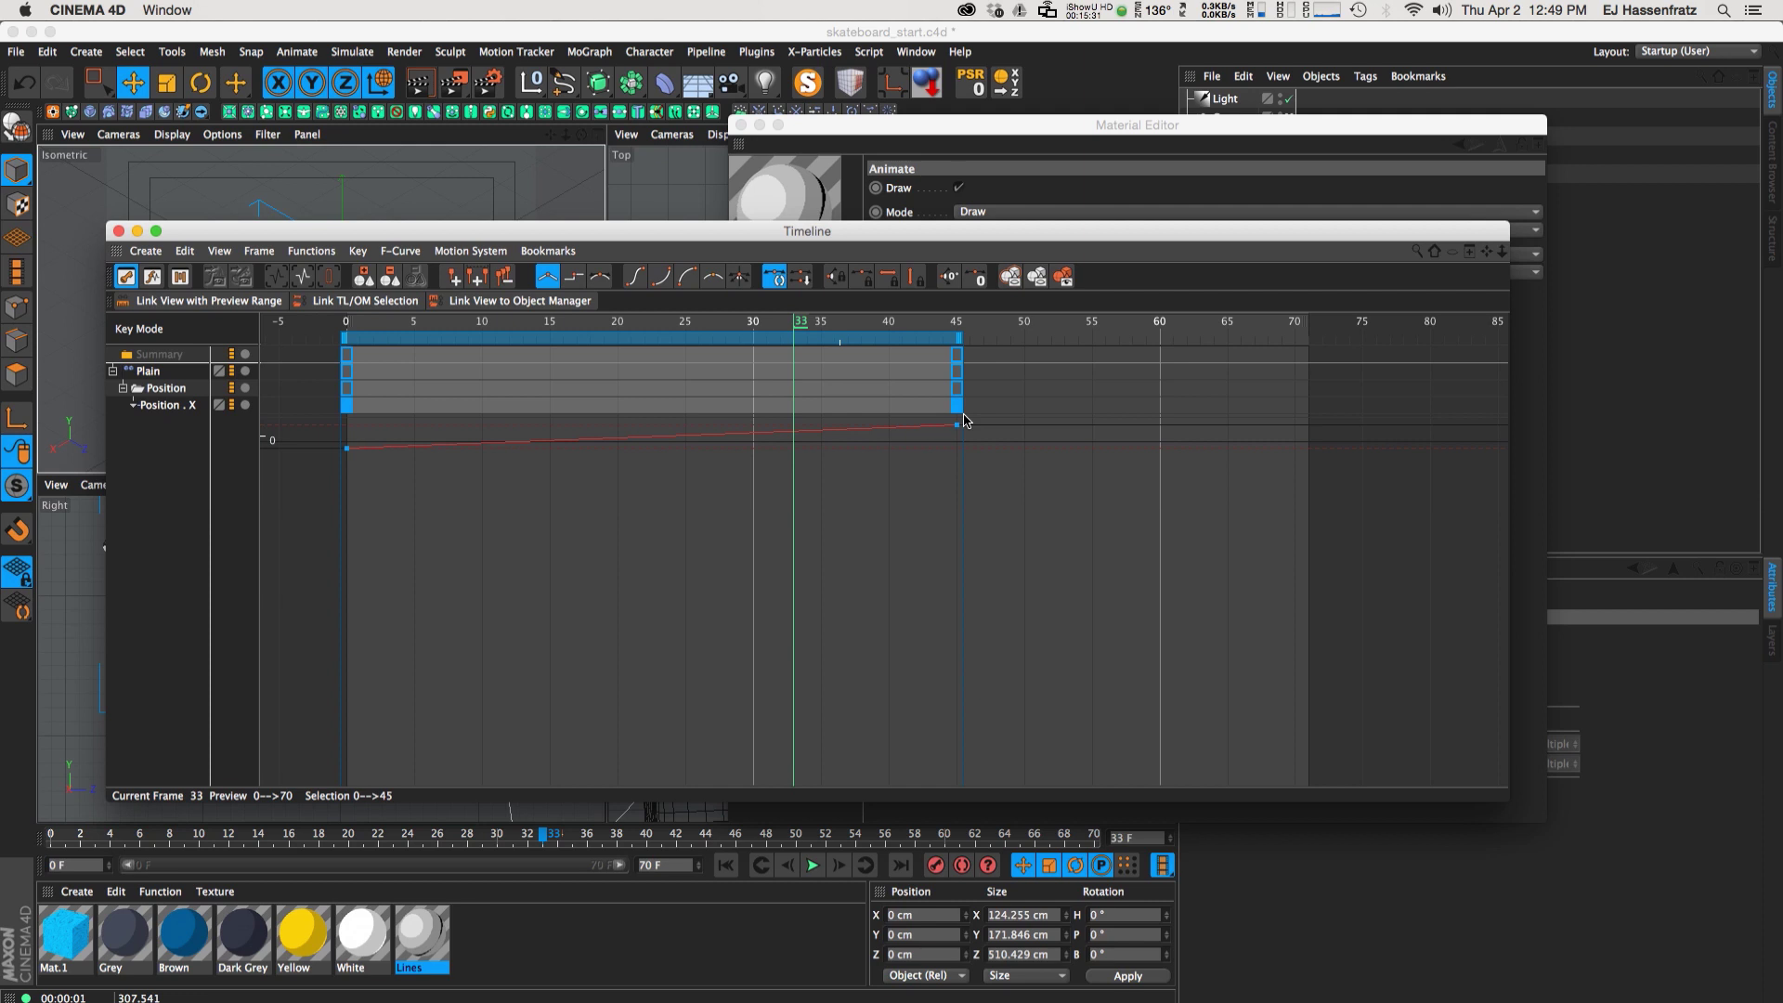
drag(184, 840, 493, 825)
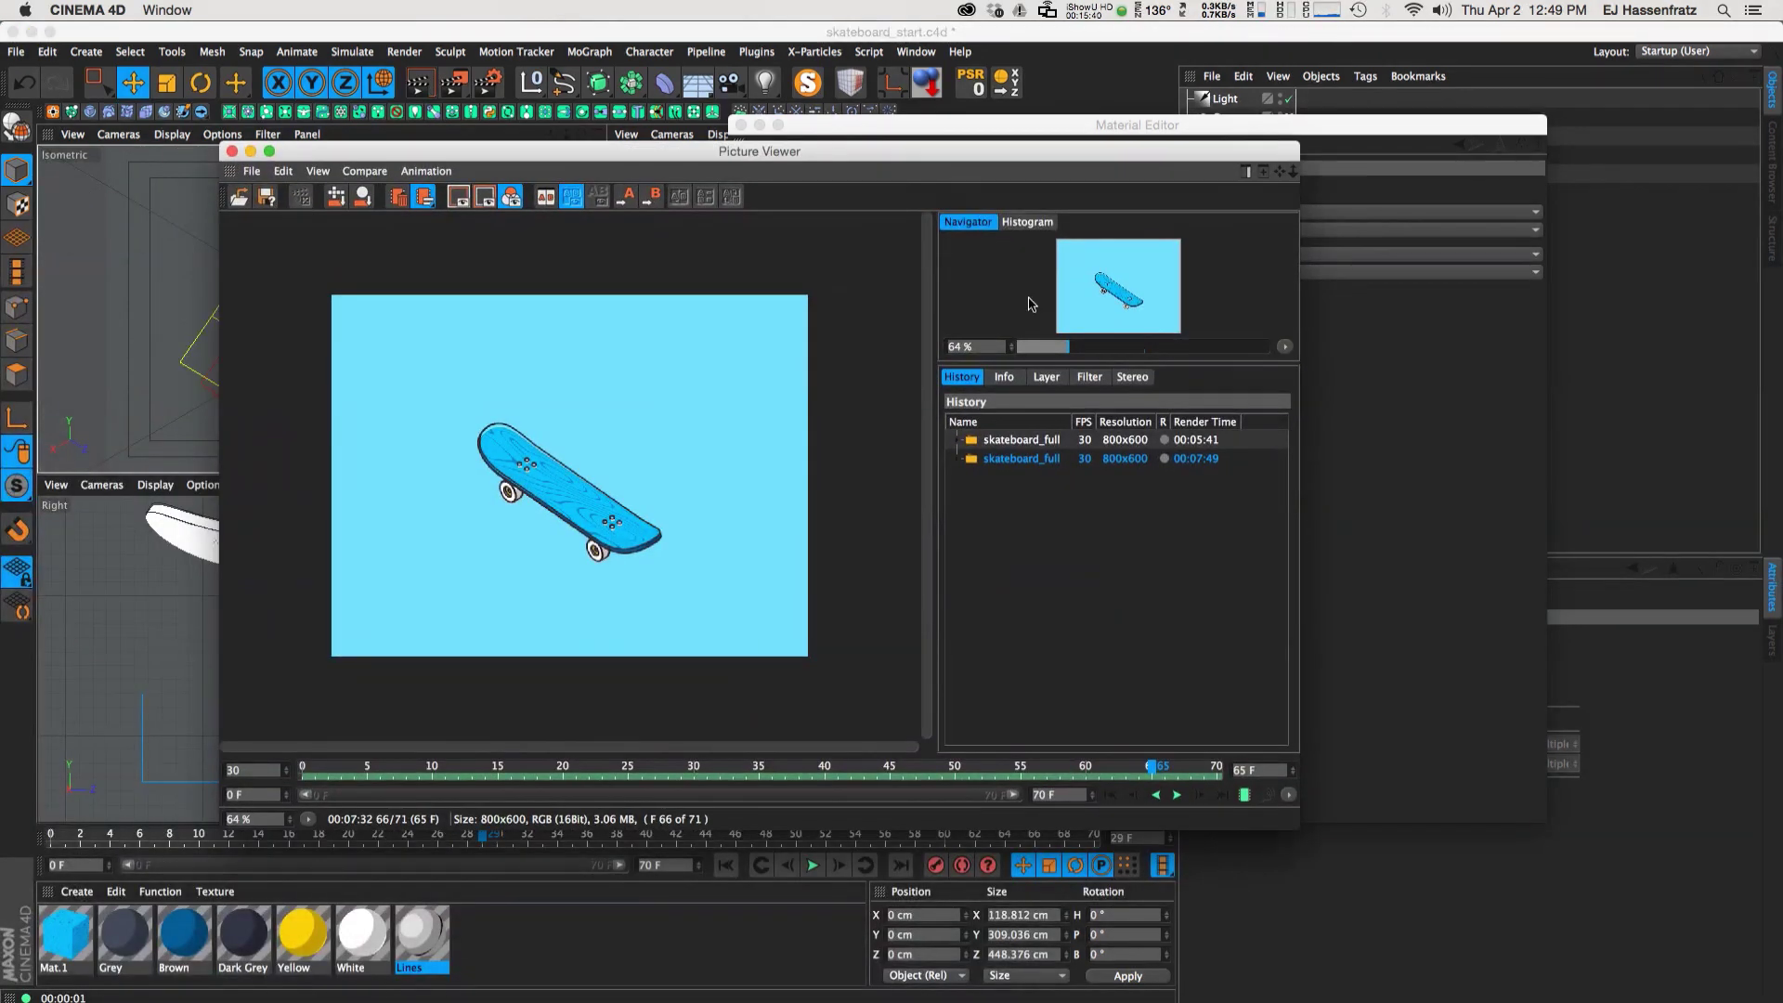
click(1021, 439)
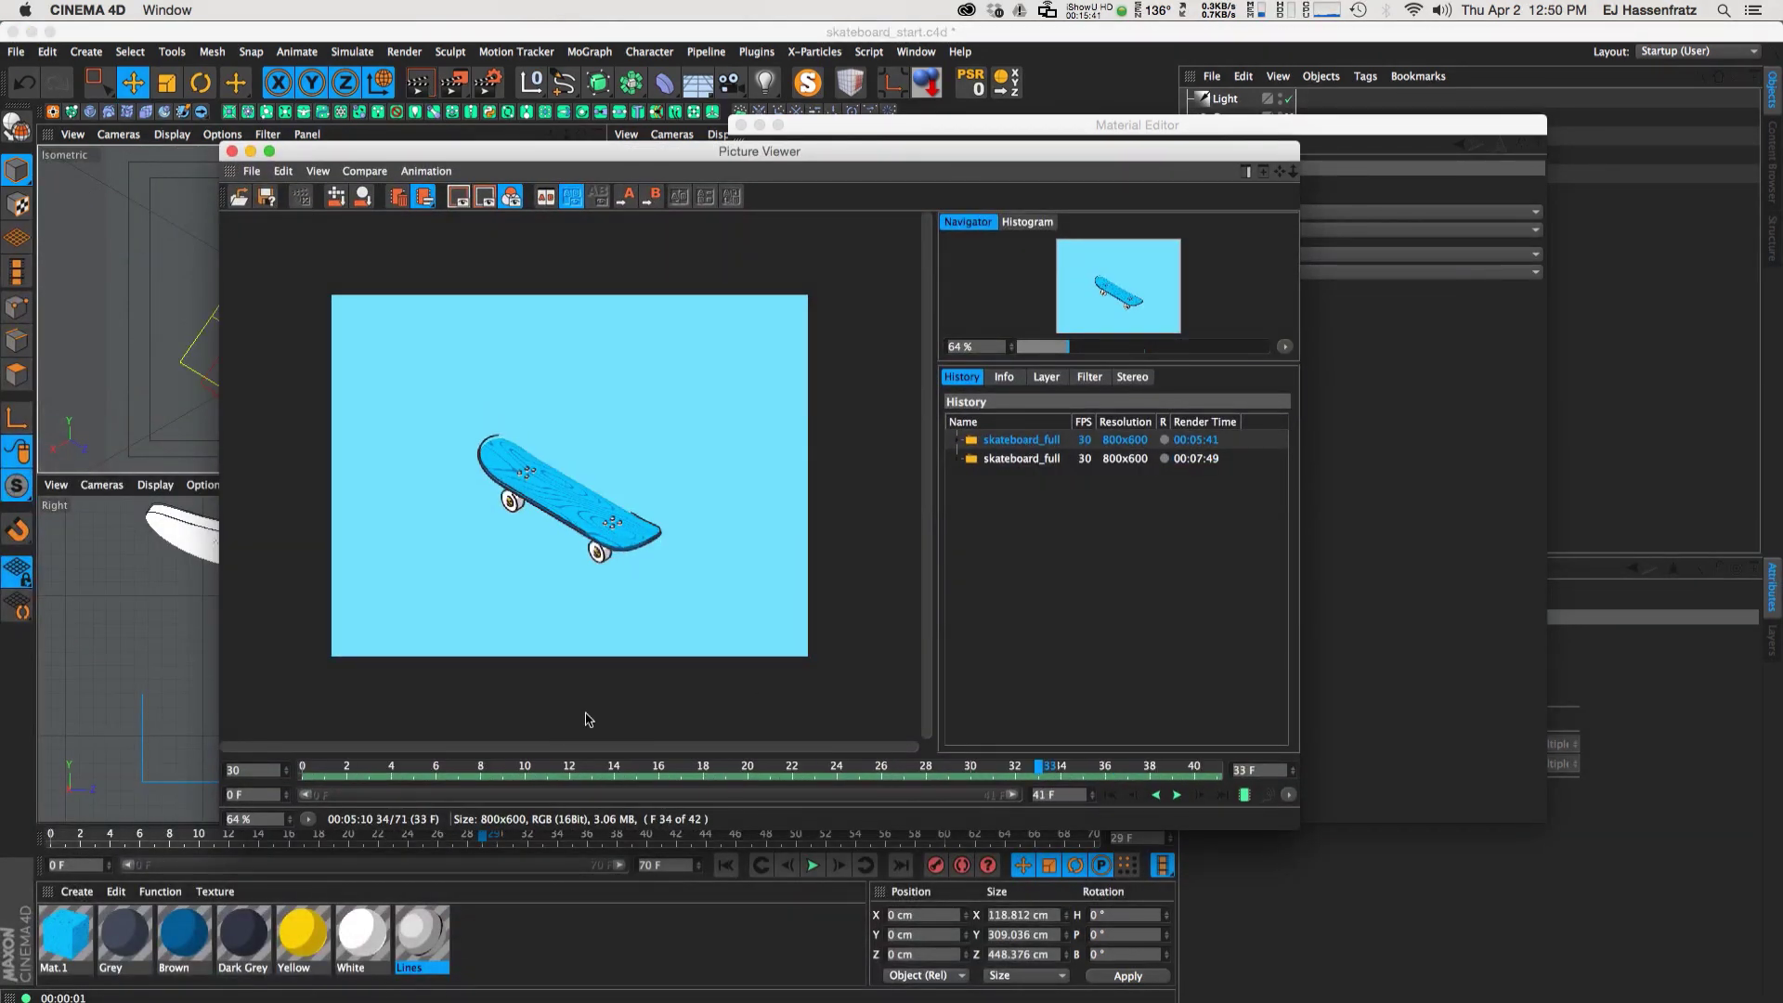
Scrub the render through the frames where the board splits and reassembles
drag(340, 770, 905, 767)
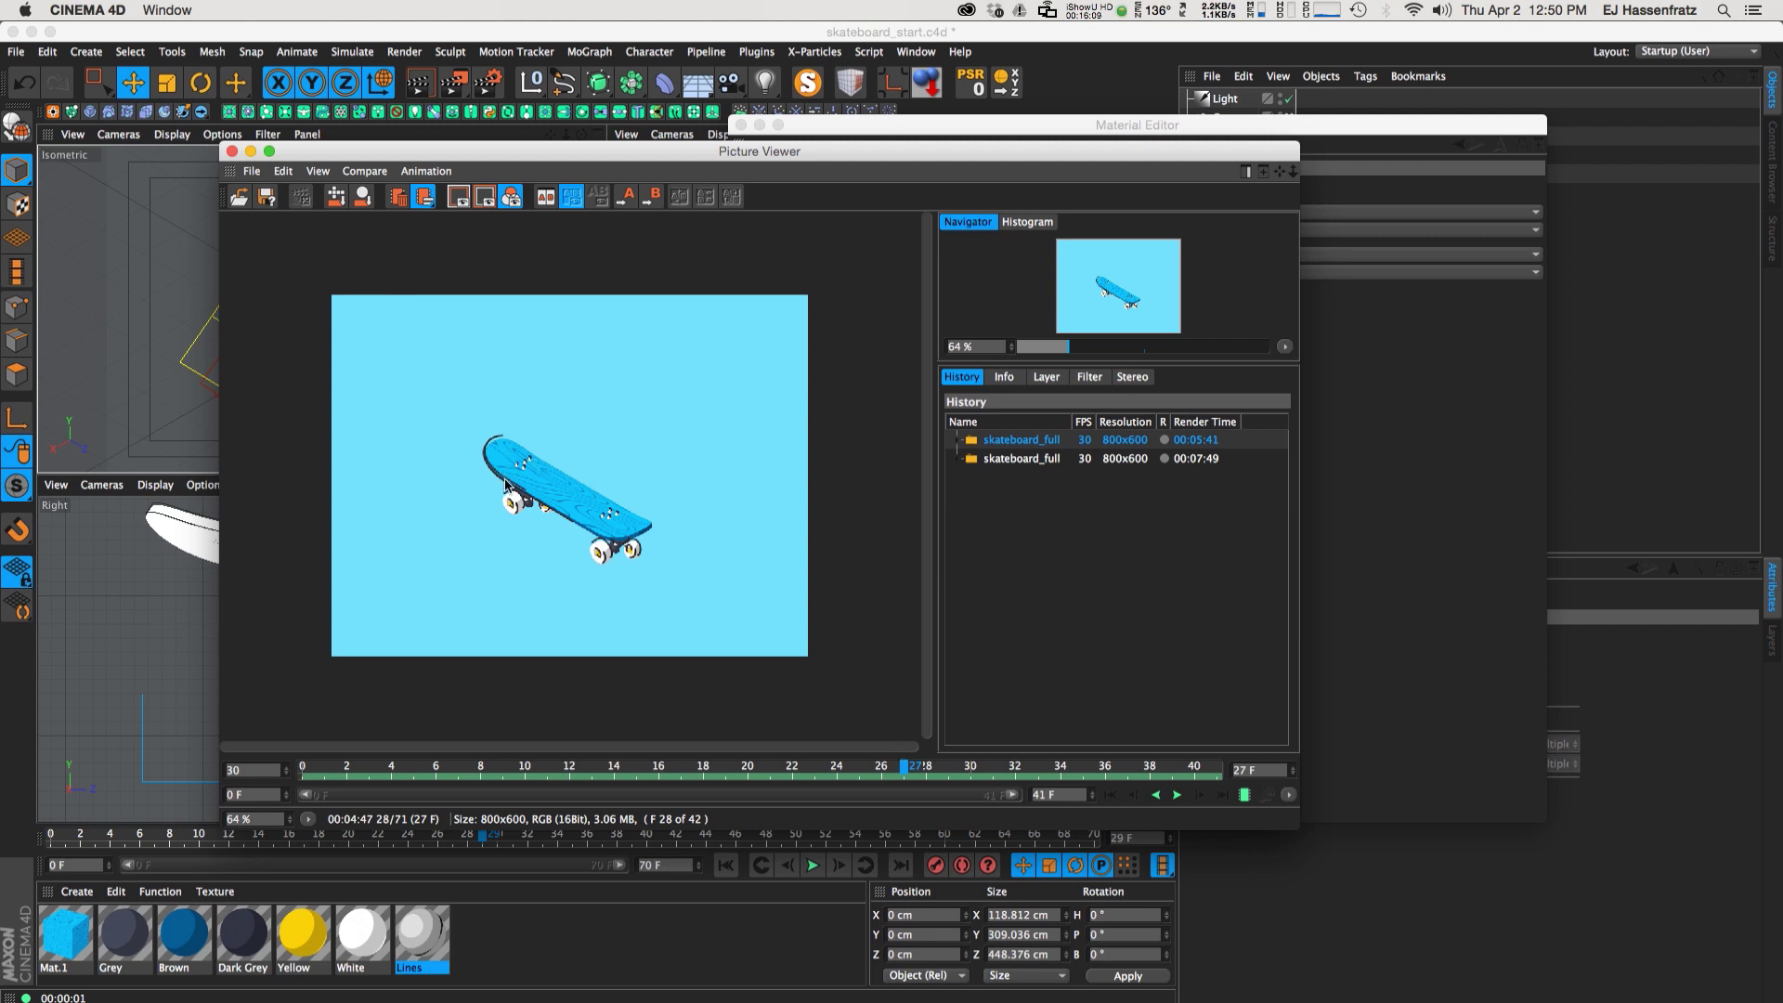
click(698, 767)
drag(698, 767, 816, 768)
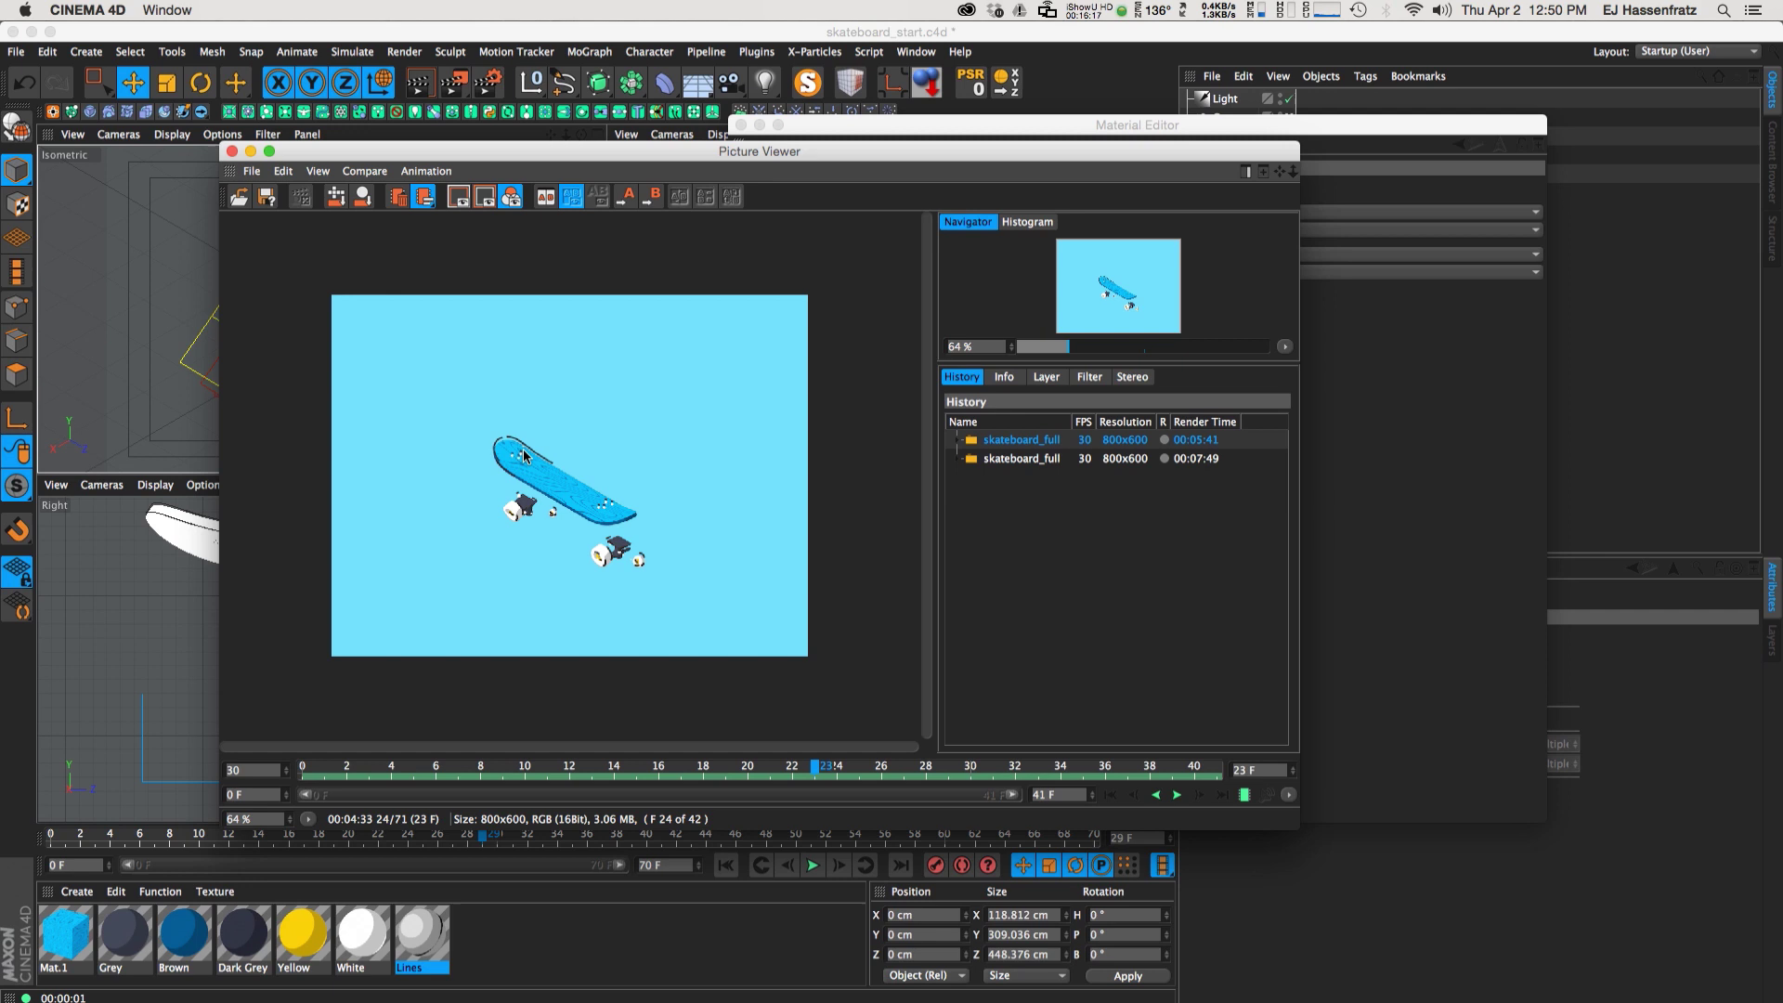
drag(823, 767, 883, 769)
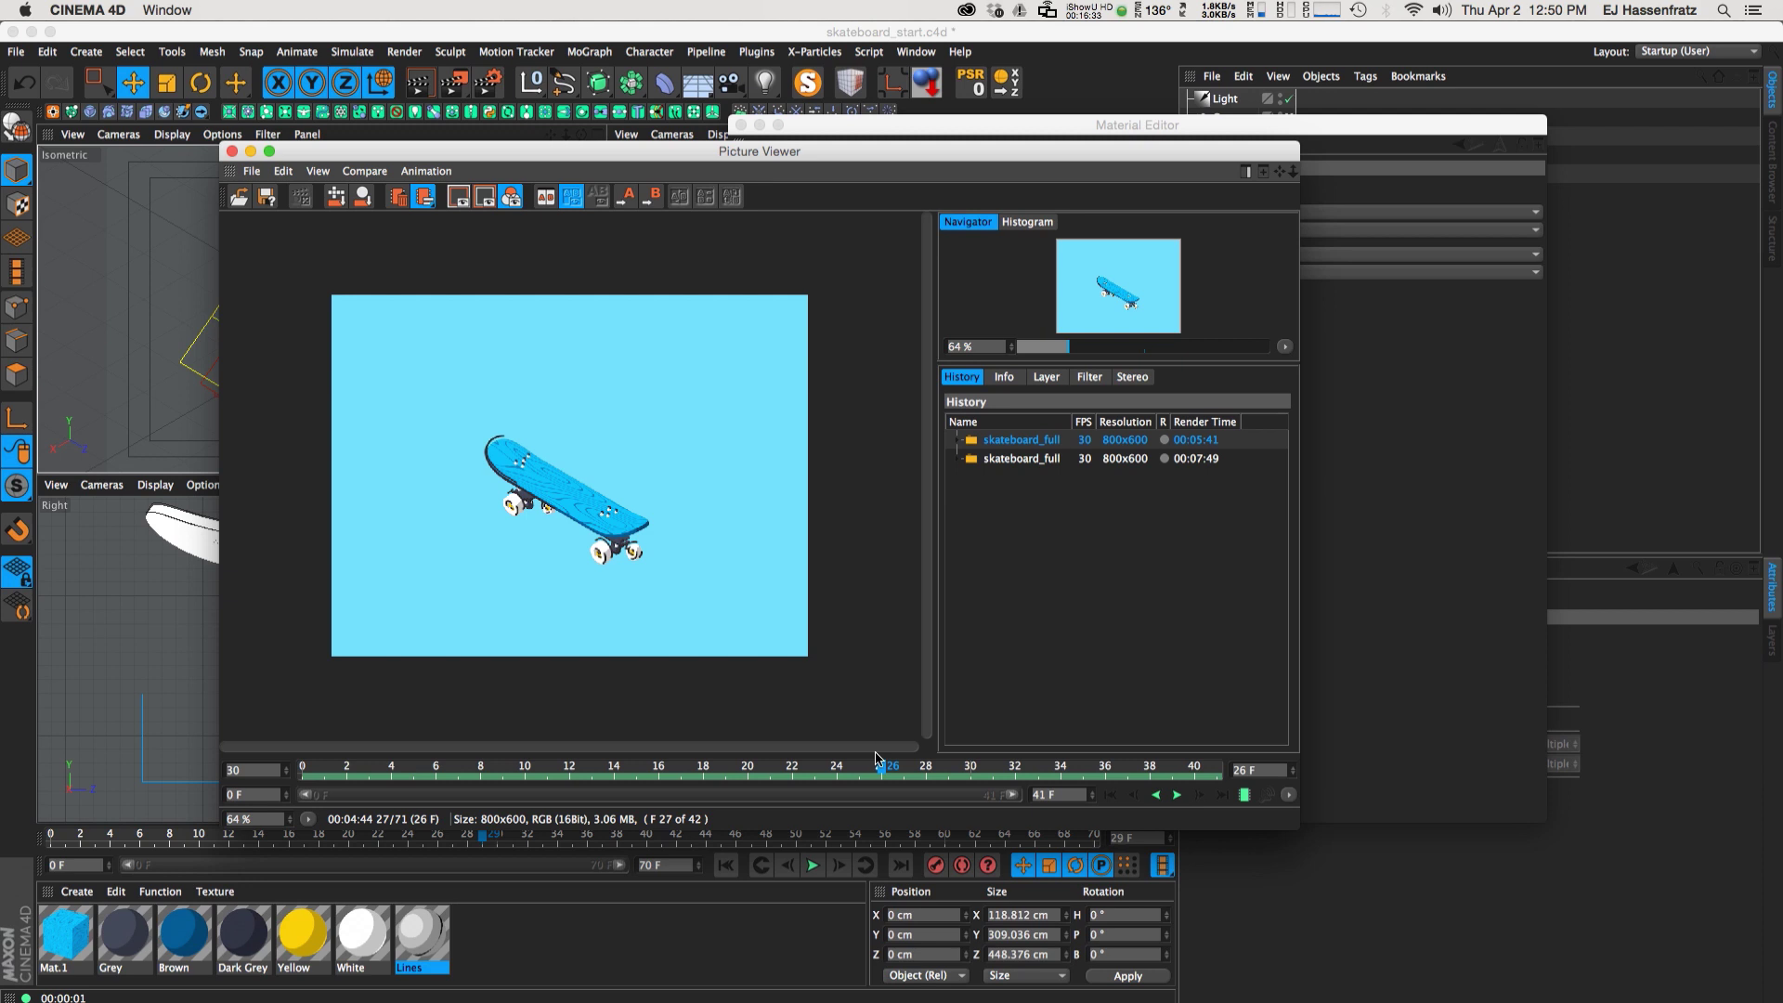
drag(879, 760, 970, 789)
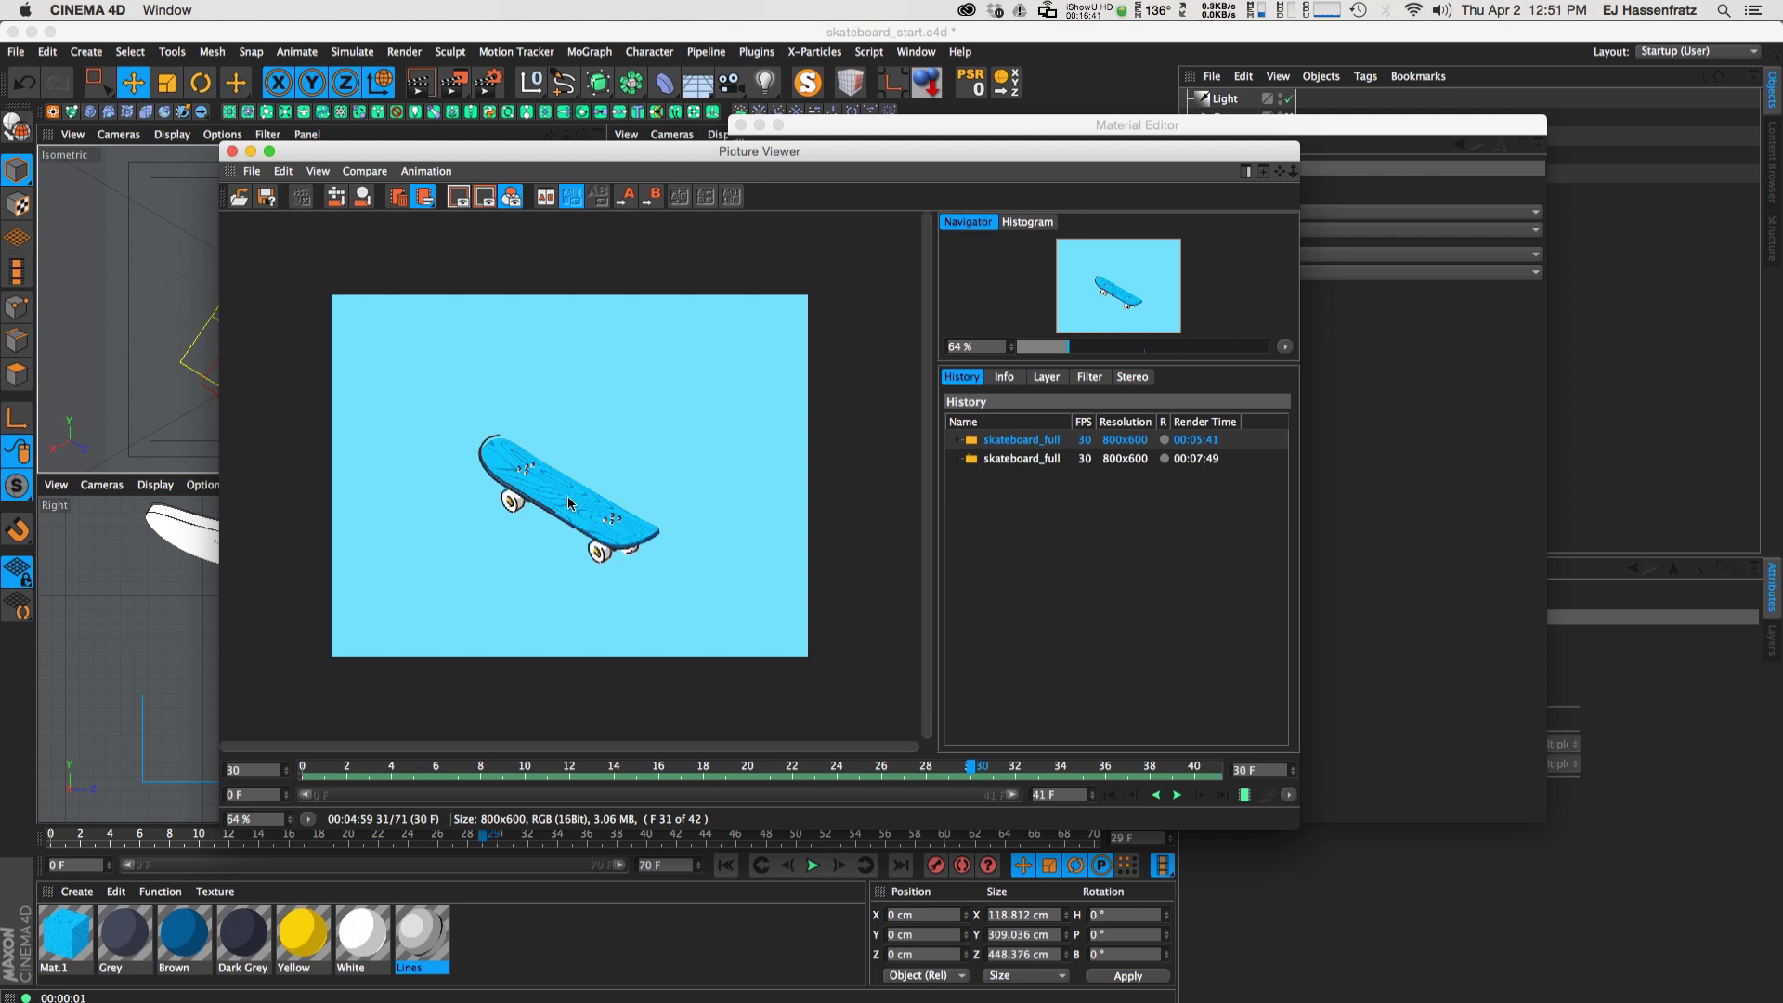
drag(790, 767, 925, 767)
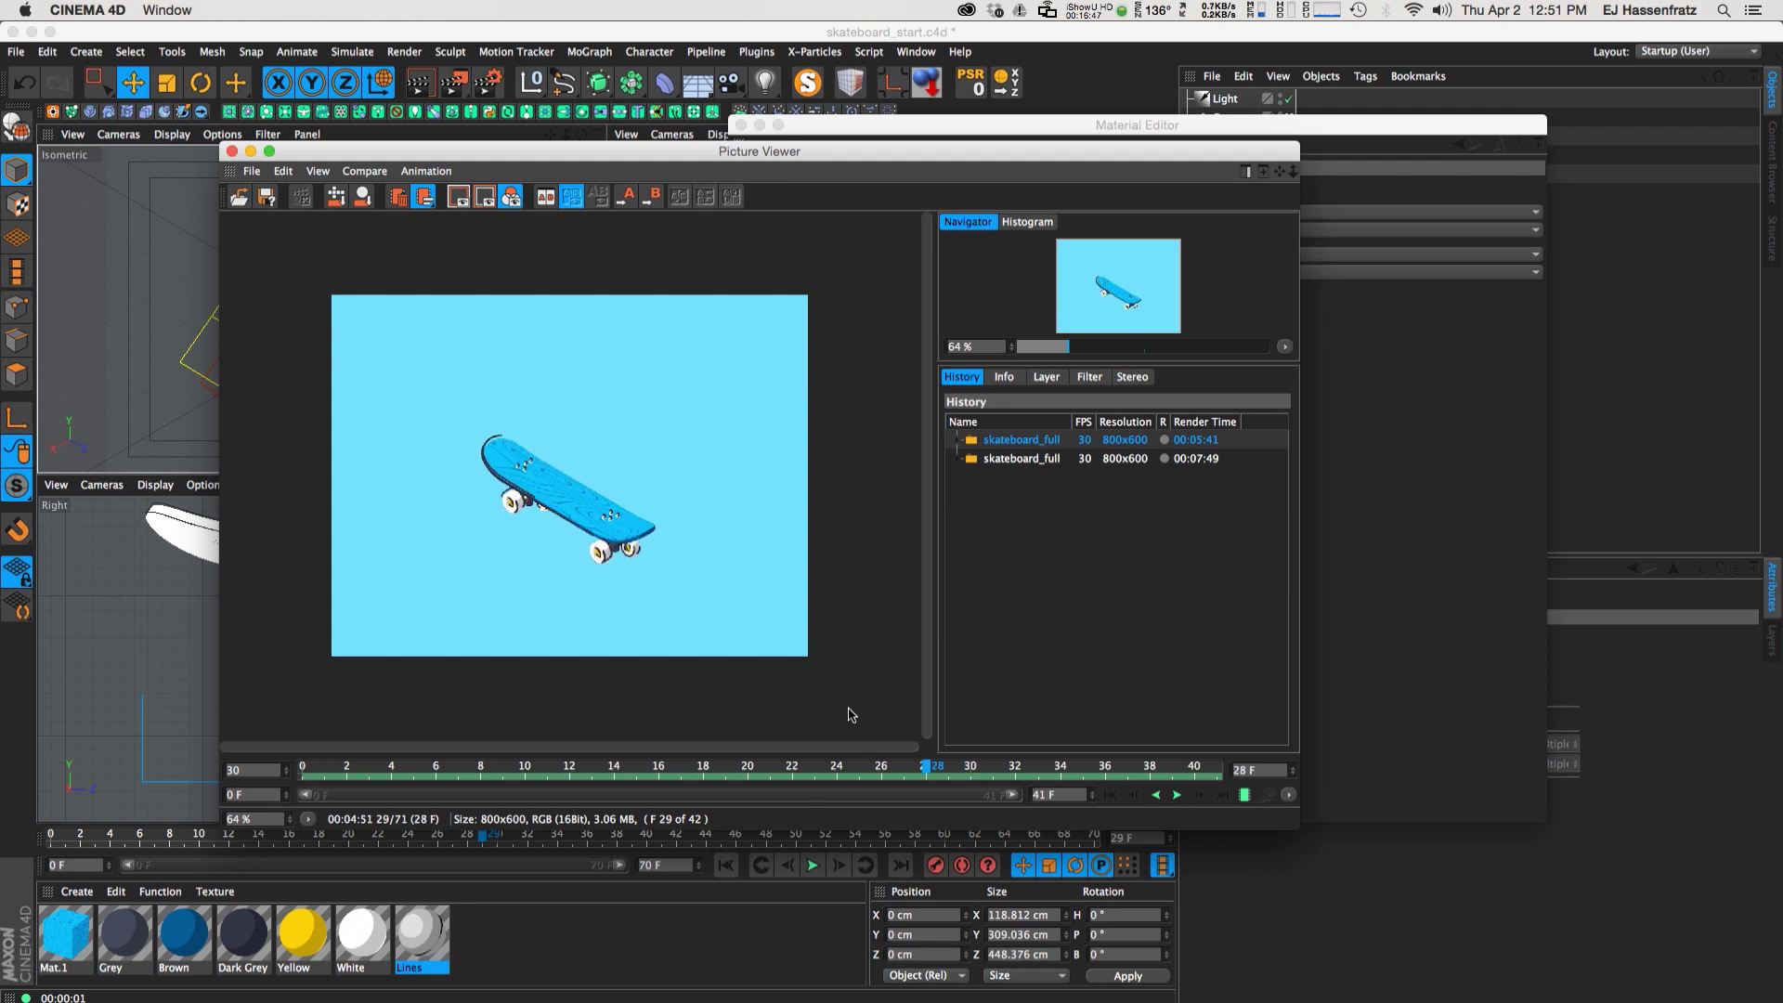
drag(957, 771, 881, 773)
Review the late stroke-drawing frames, then return to the scene's Lines material settings
click(858, 768)
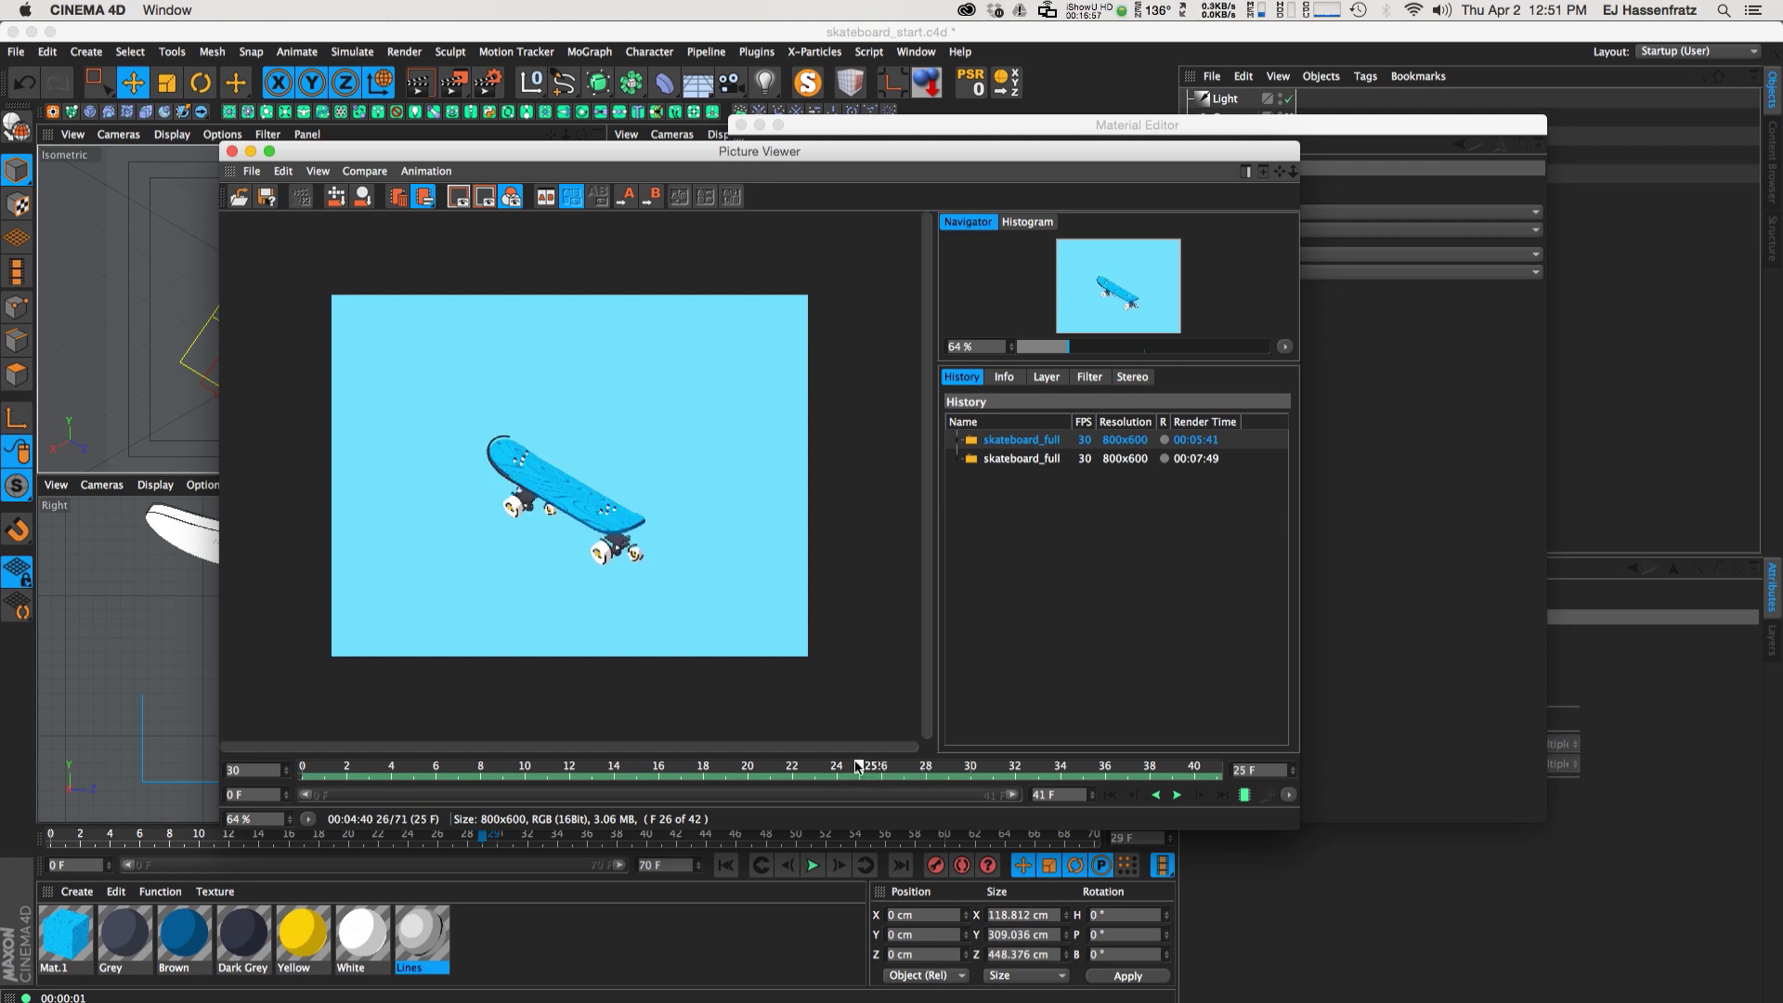
drag(858, 769, 944, 770)
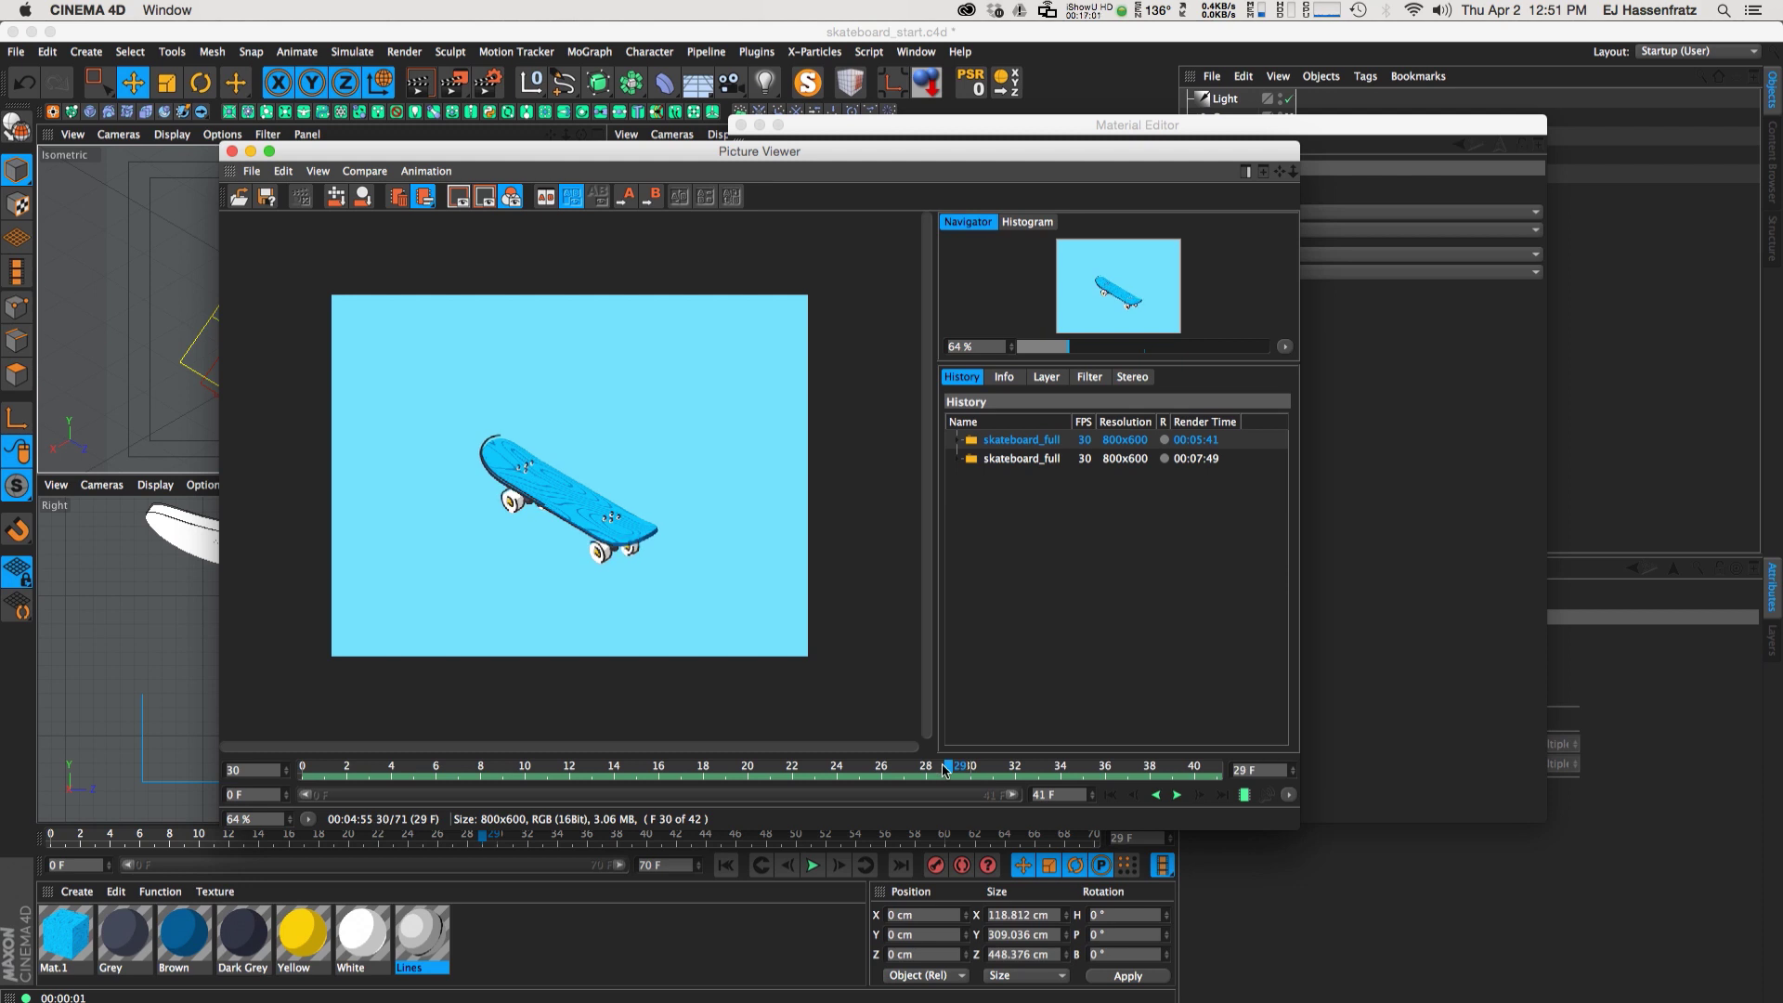
drag(945, 770, 1083, 766)
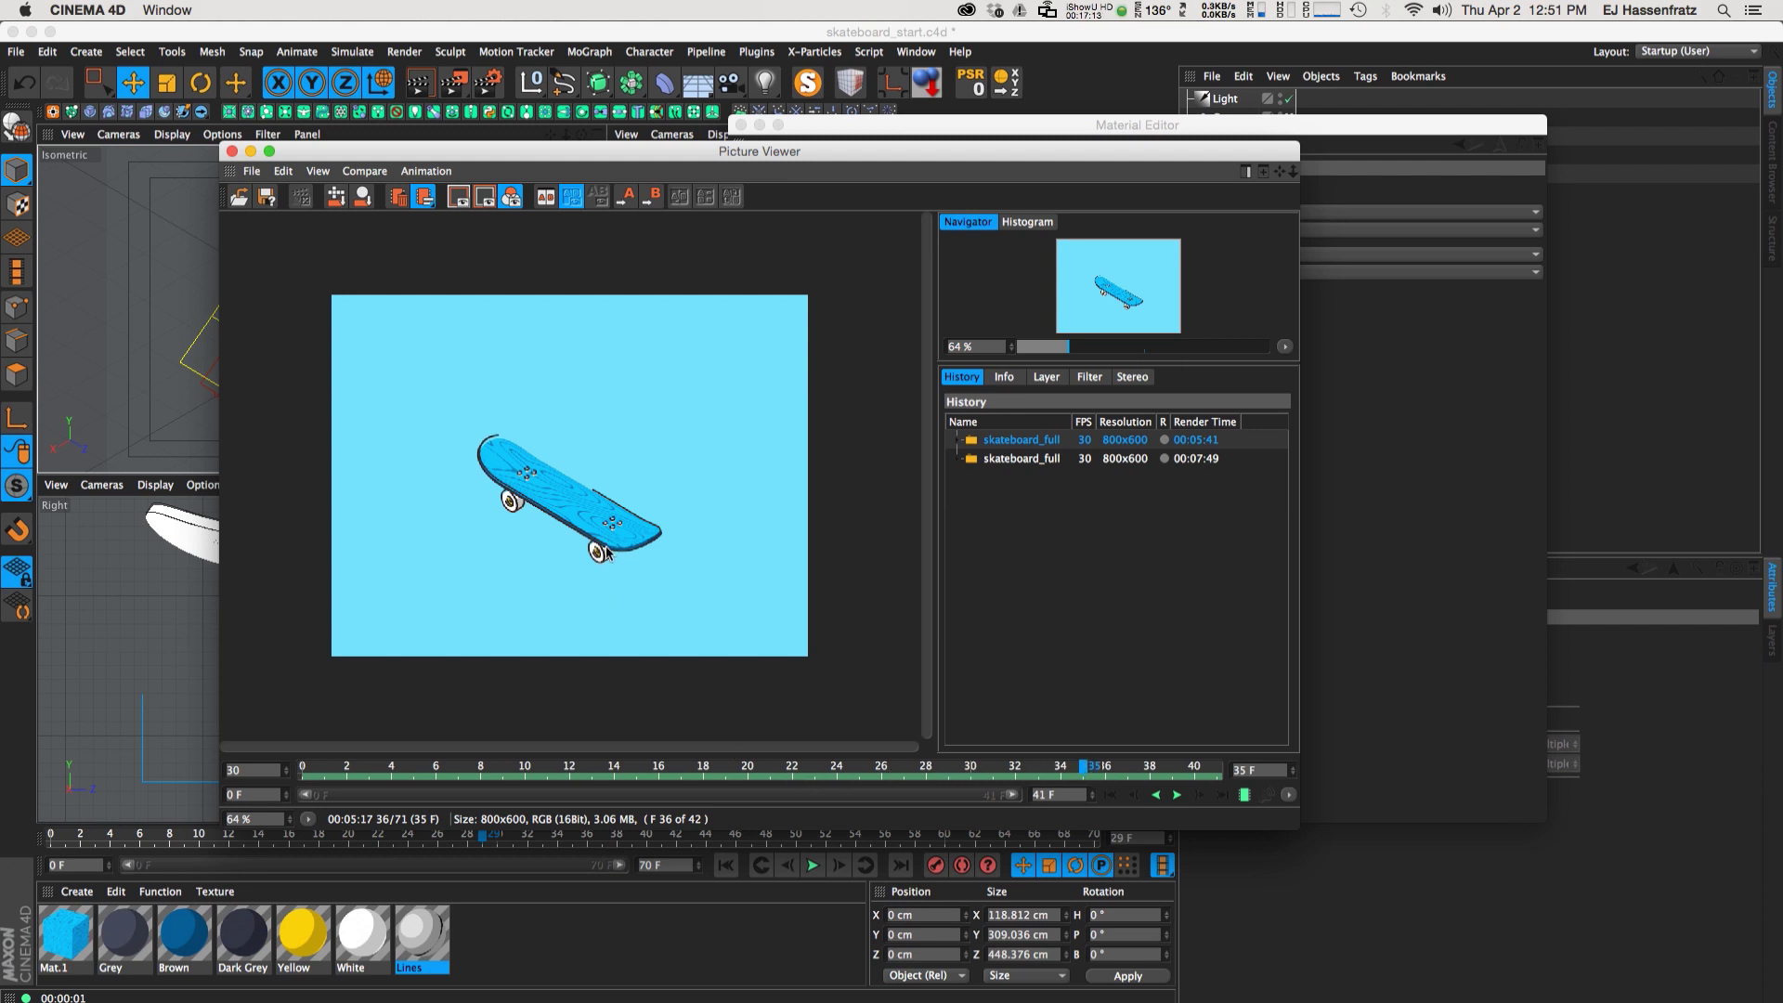
drag(827, 769, 993, 773)
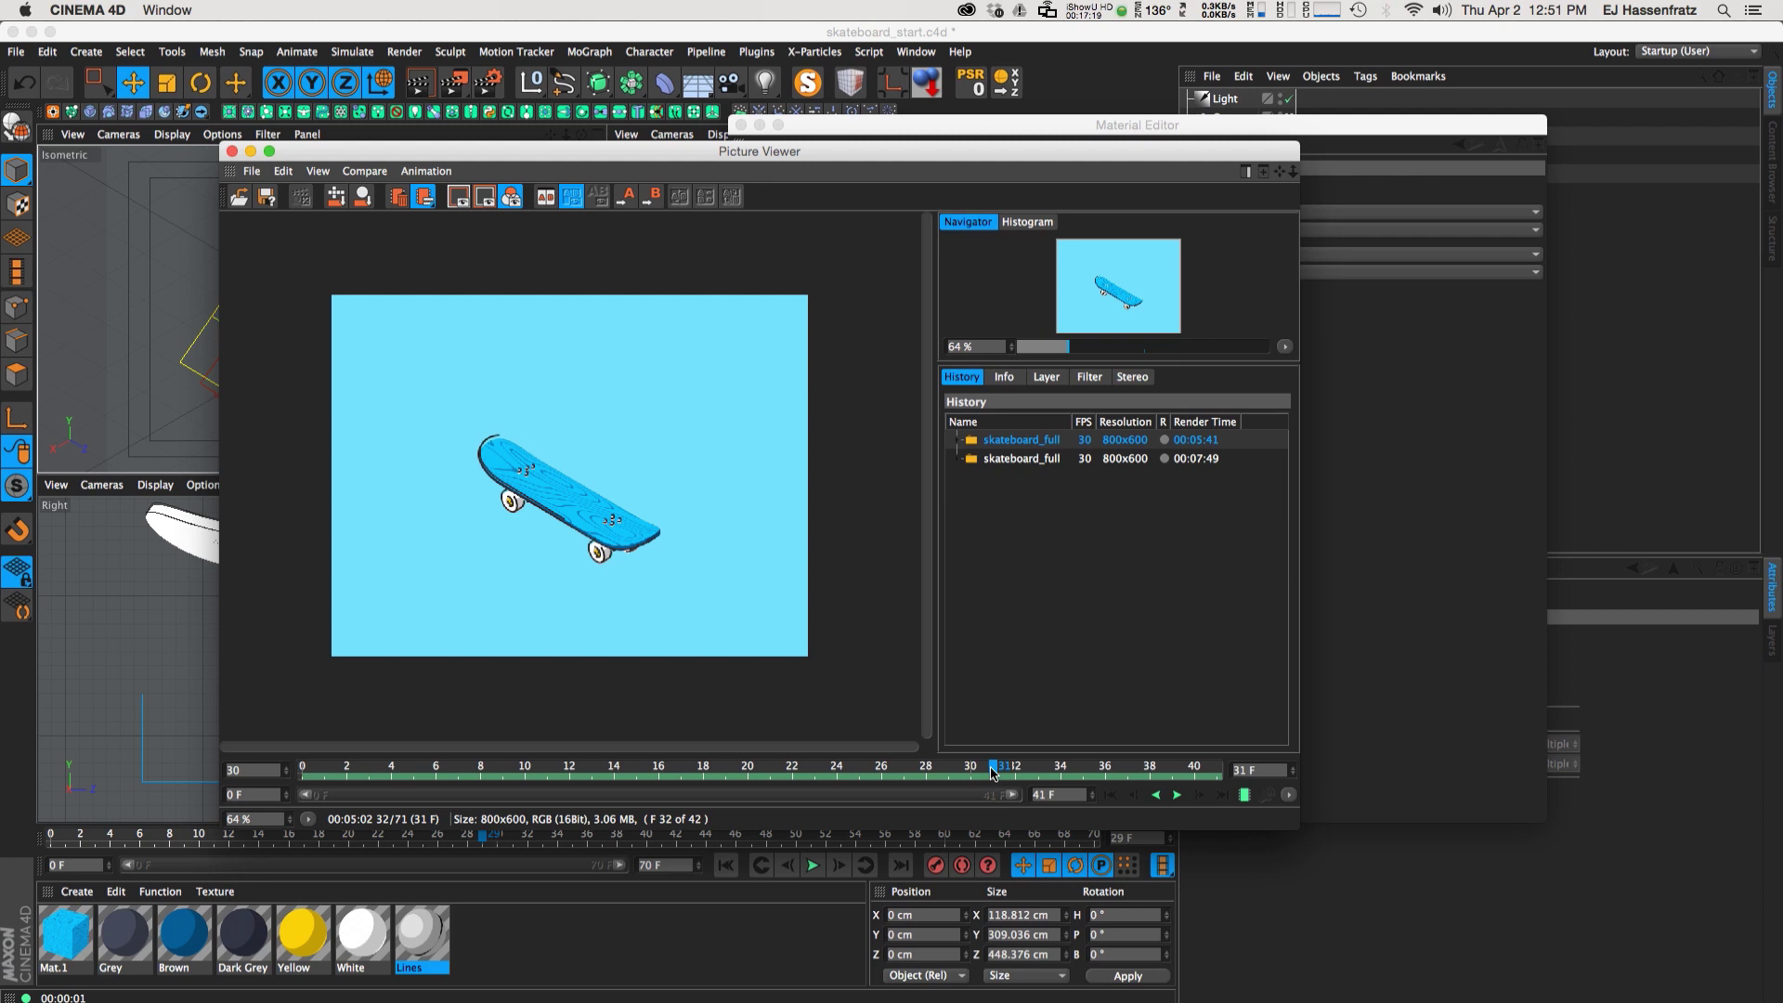
click(423, 938)
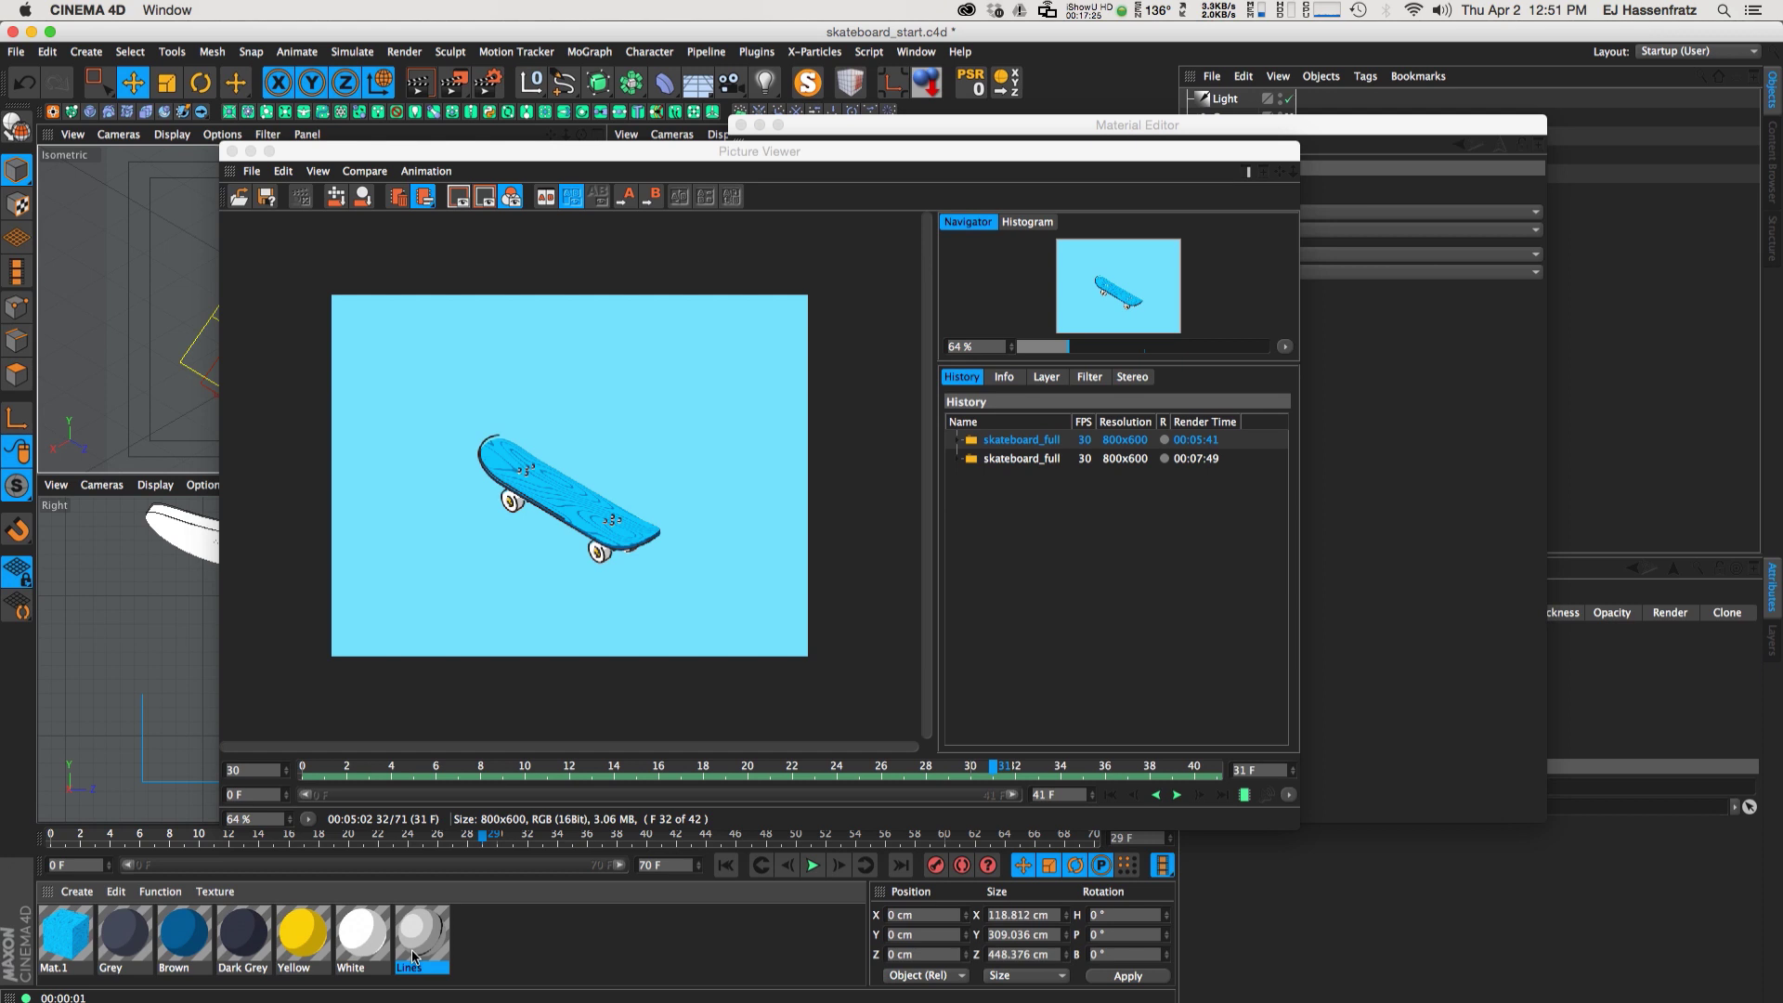
drag(836, 773, 1104, 771)
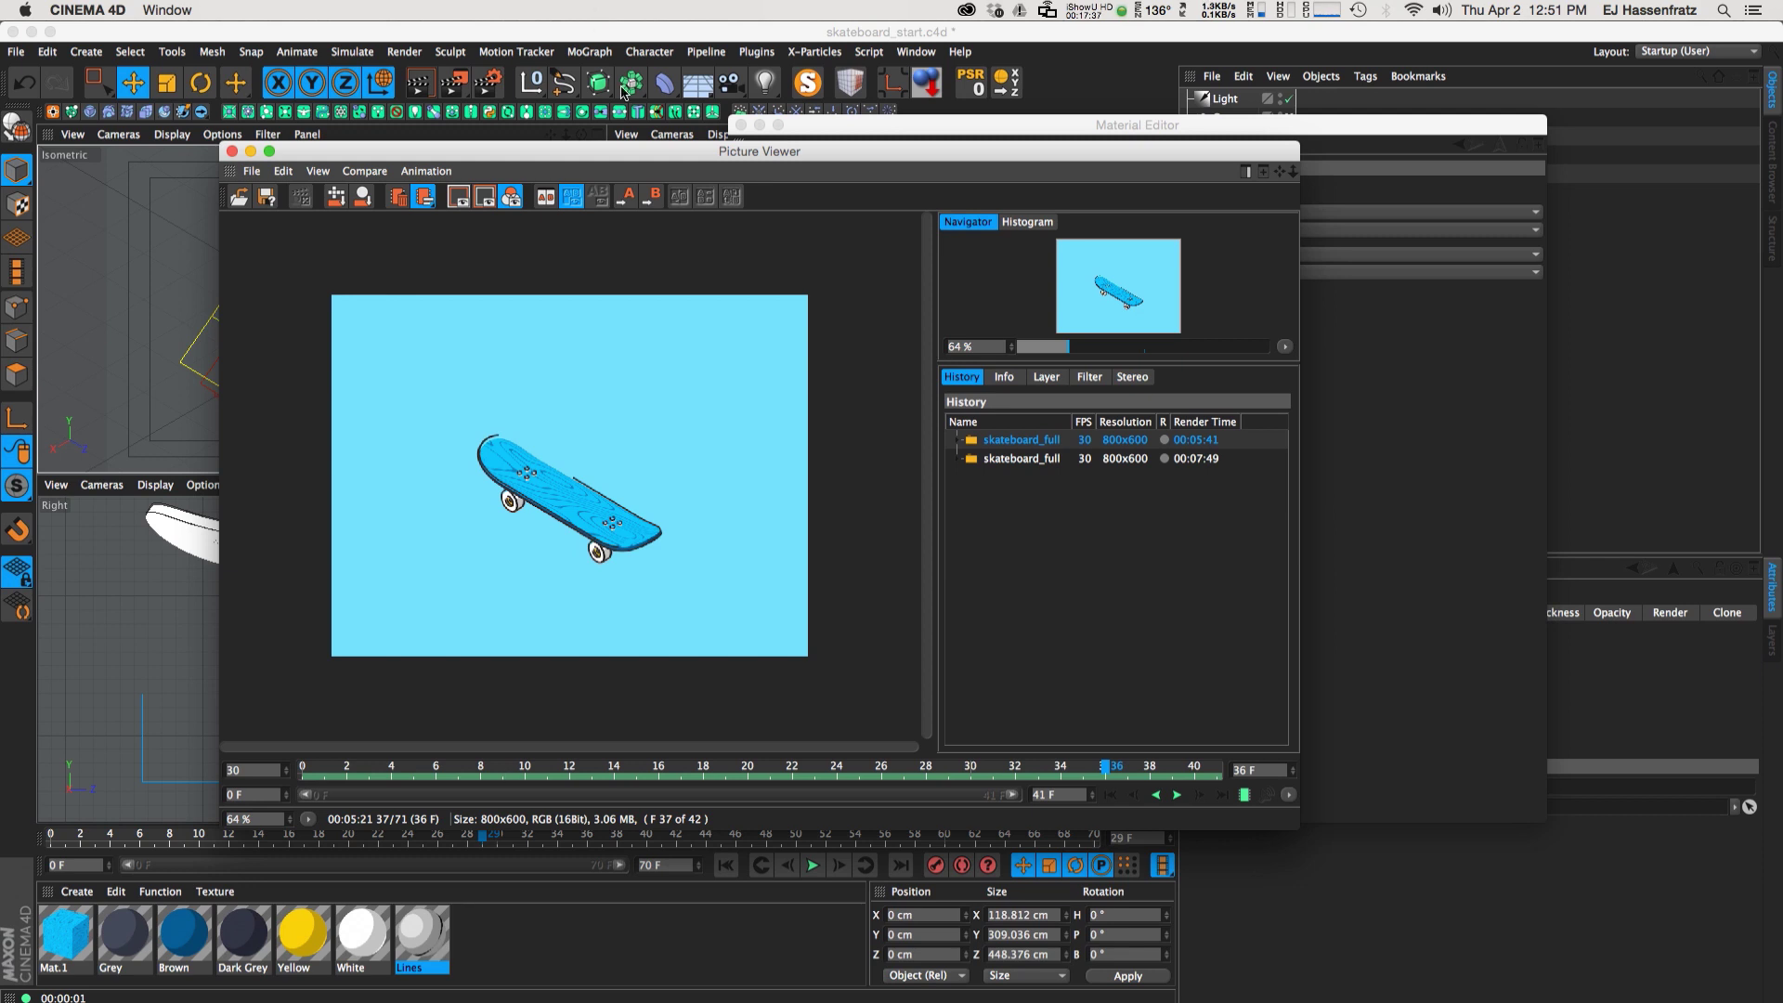
click(615, 130)
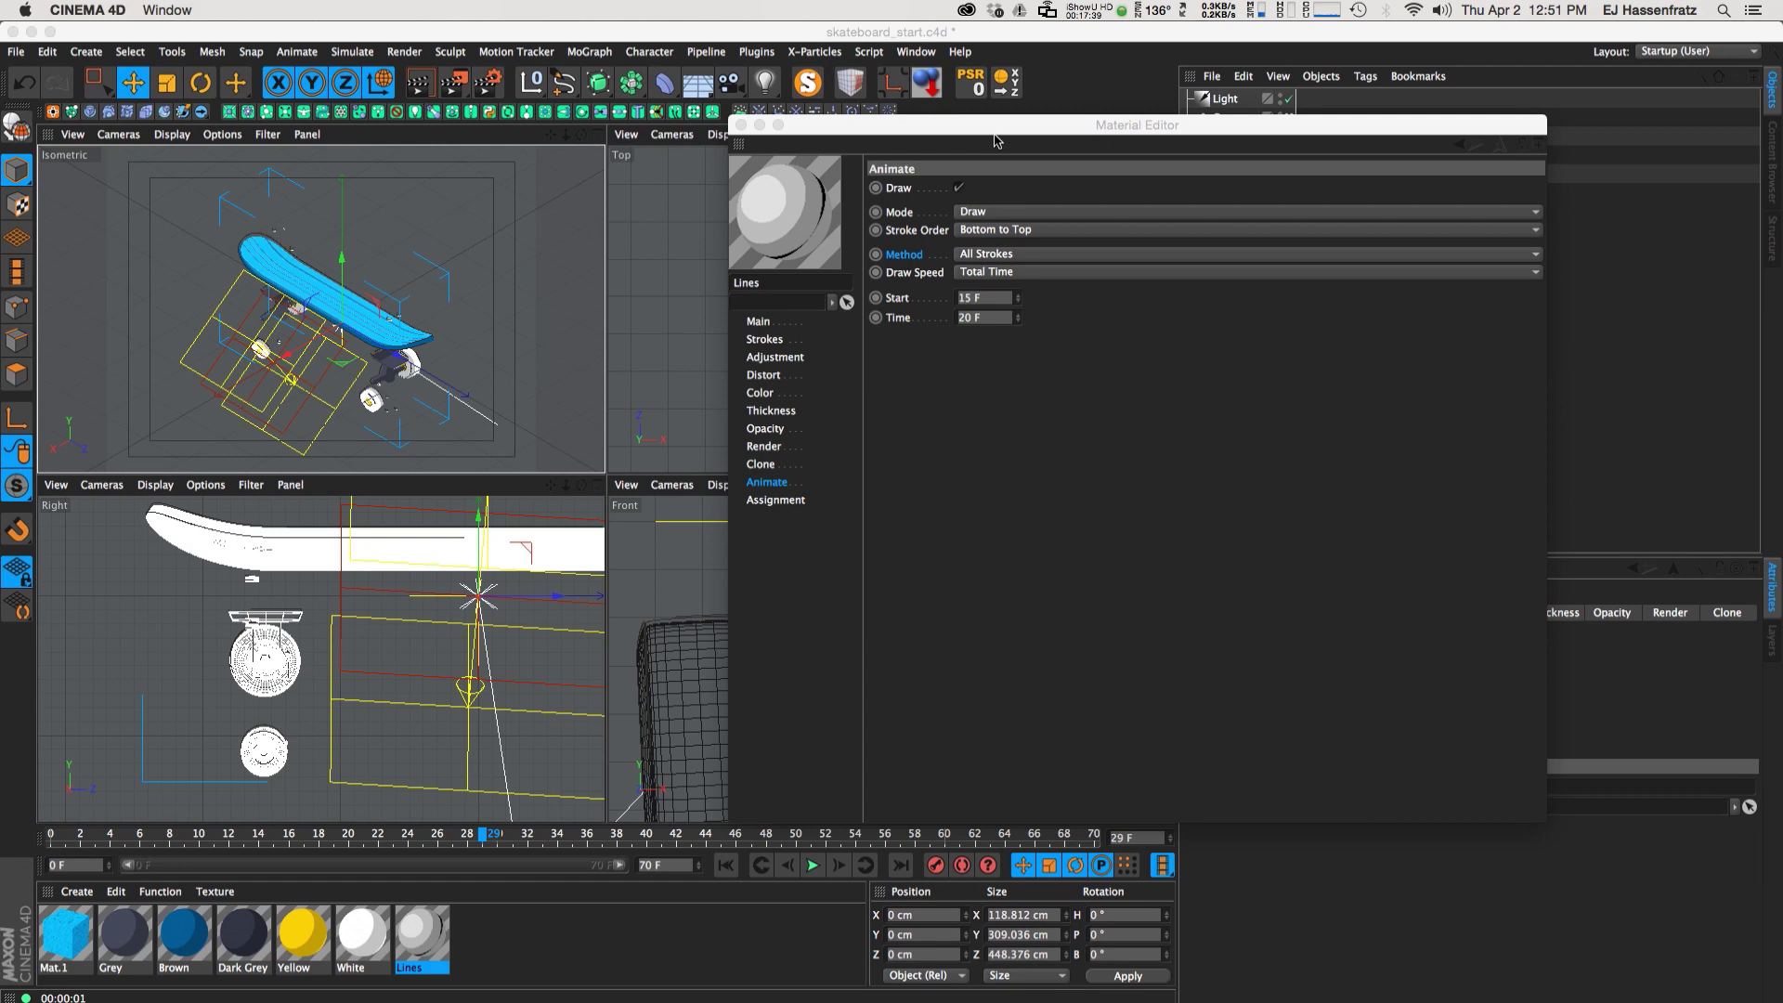
Rename the Lines material to Short and set its Animate Time to 15 frames
drag(930, 130, 742, 190)
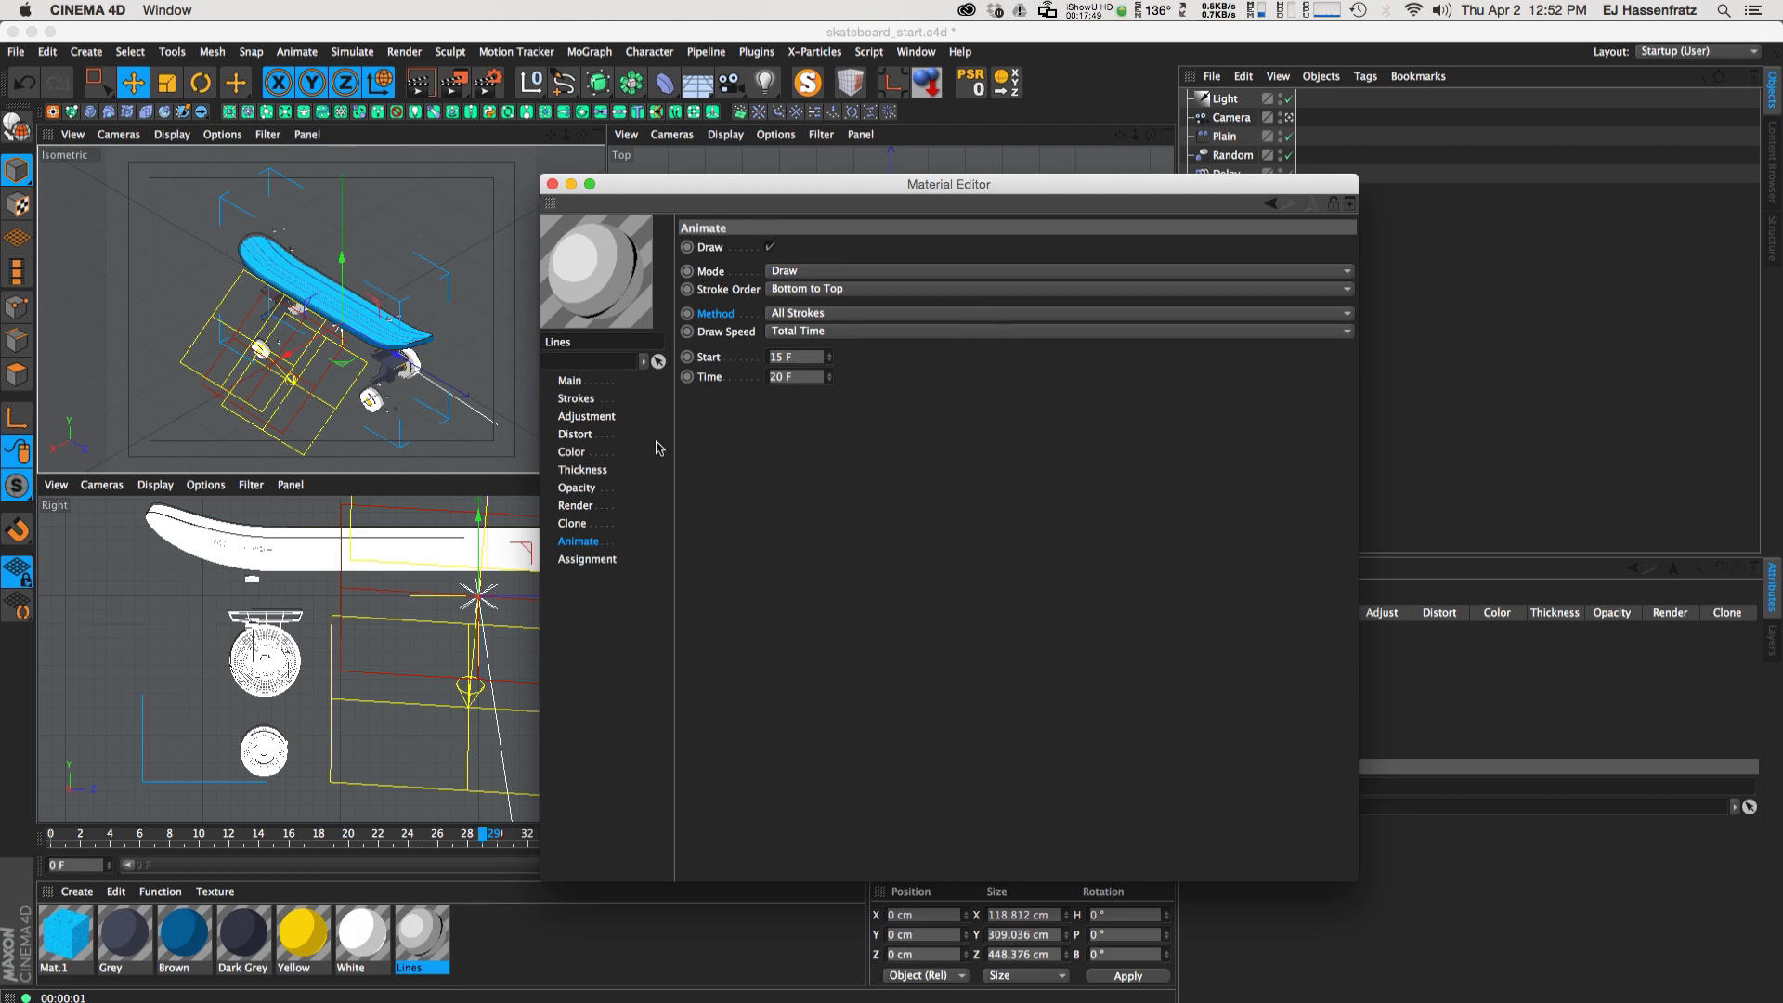
drag(711, 207, 892, 201)
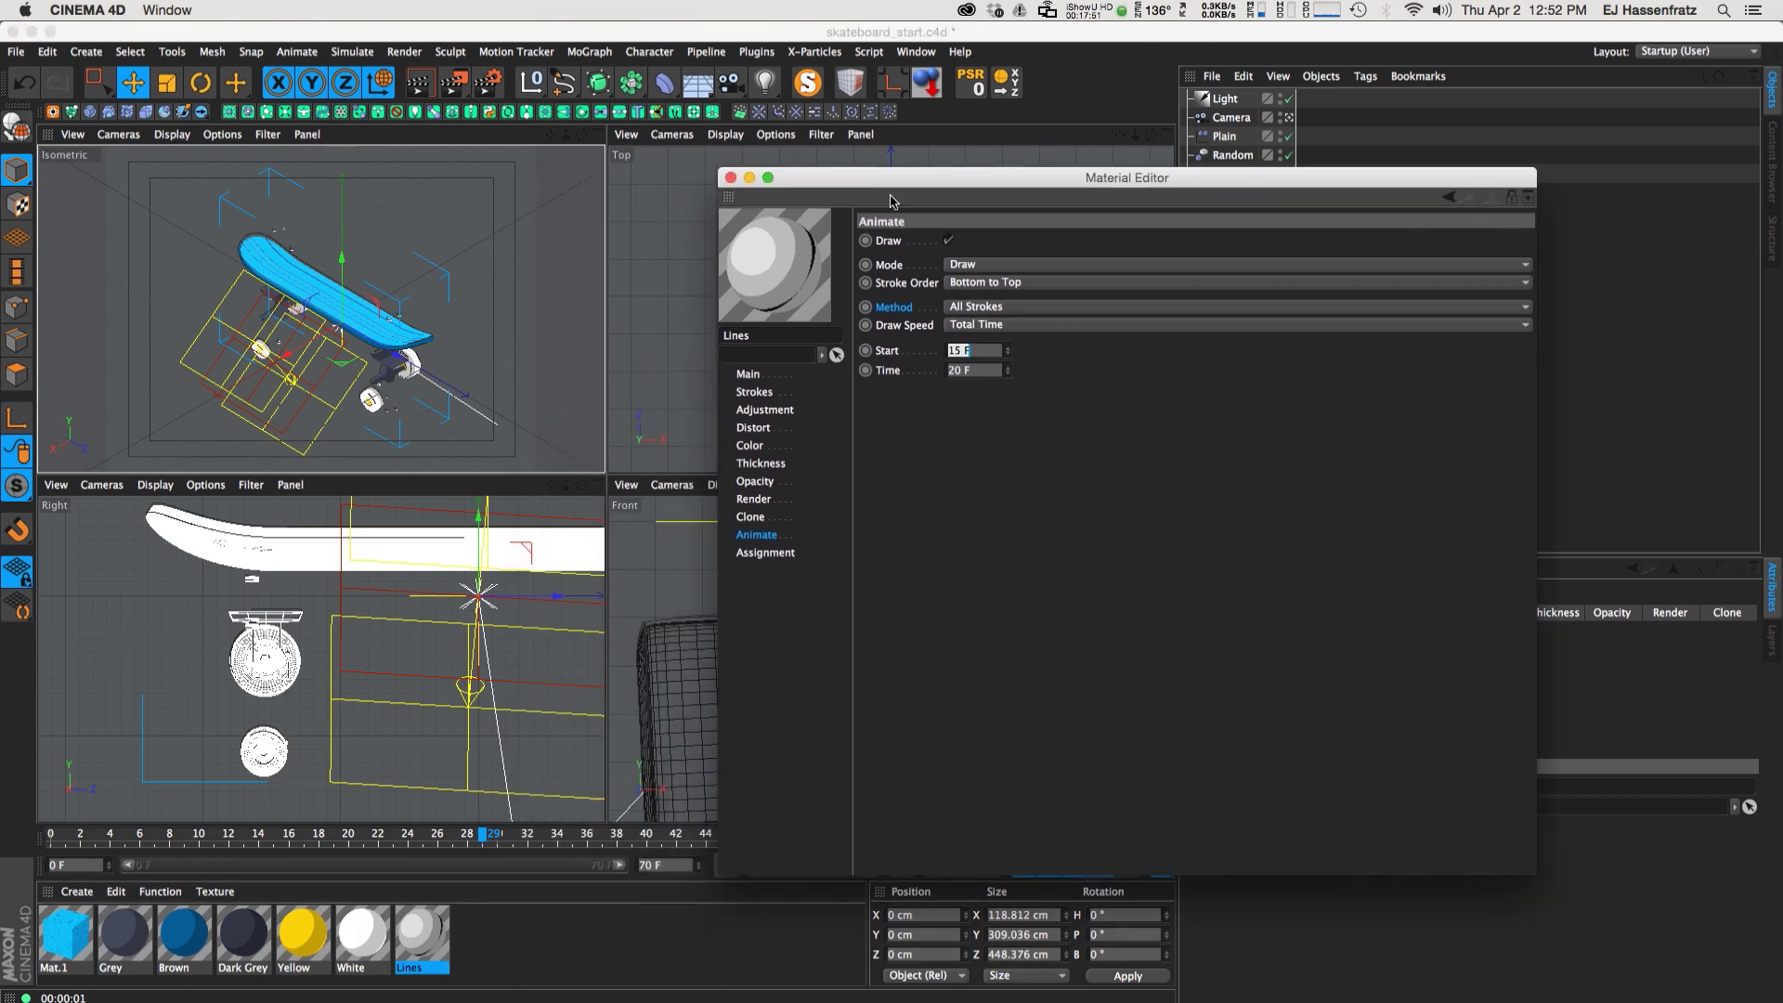
double_click(416, 971)
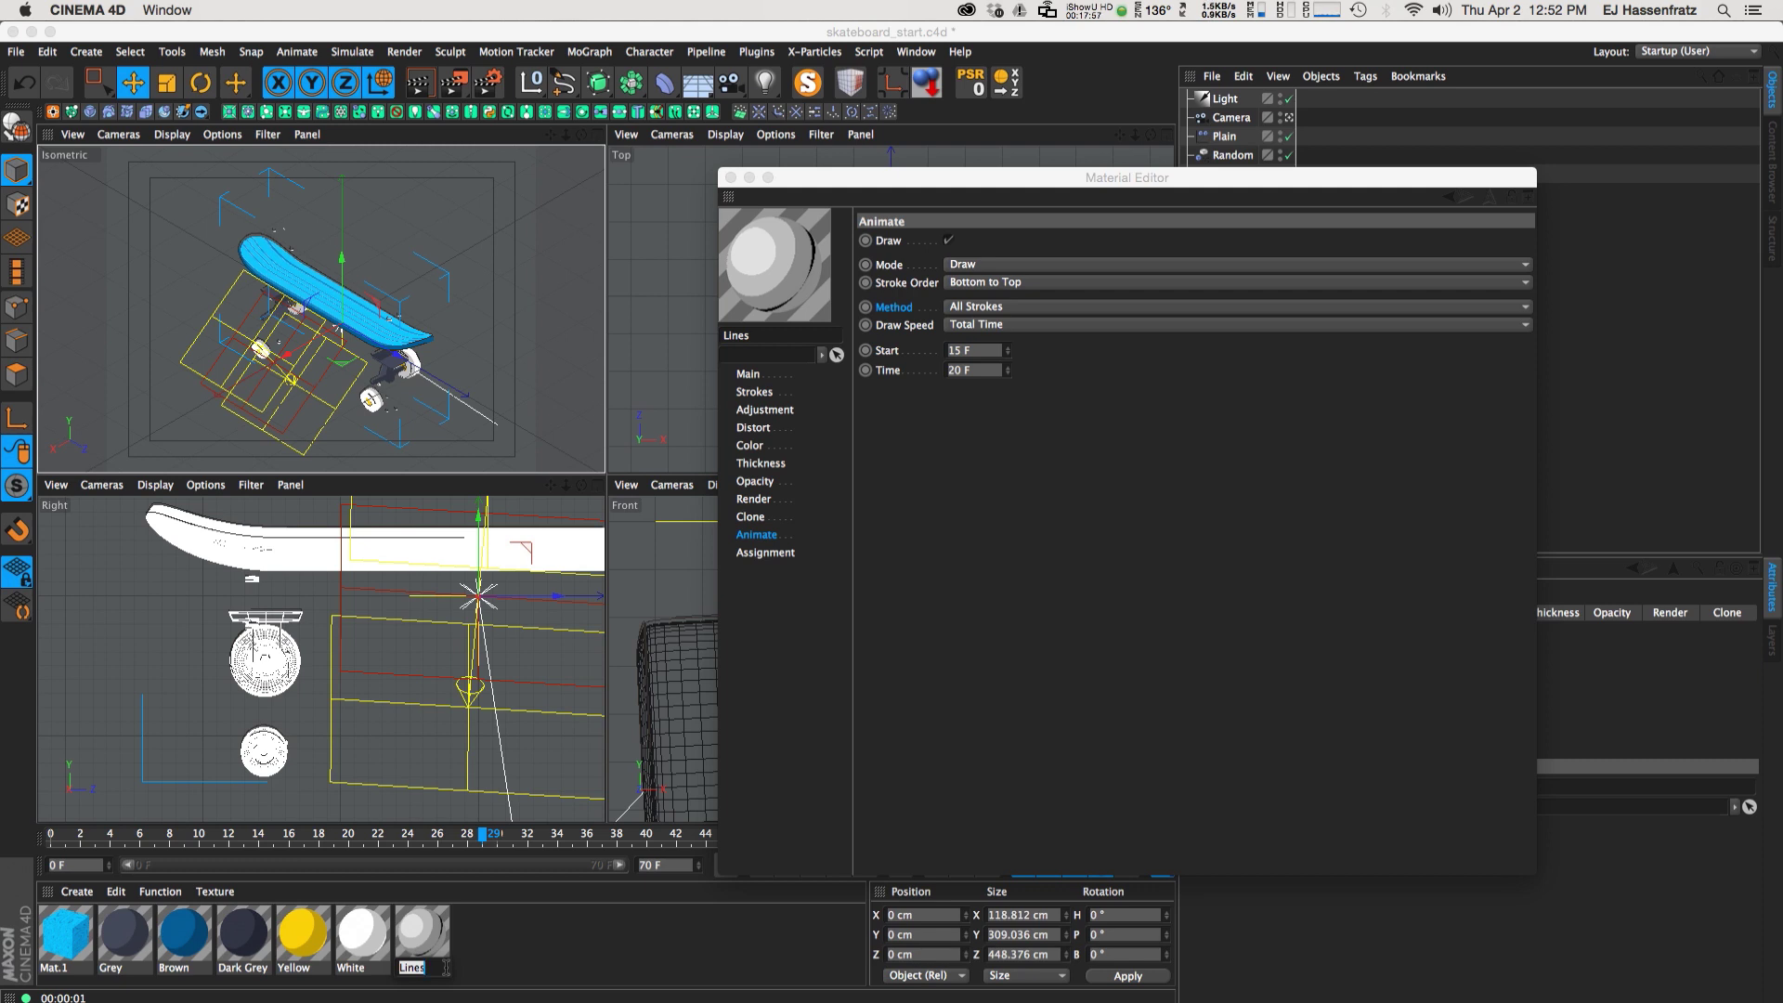
text(Short)
key(Return)
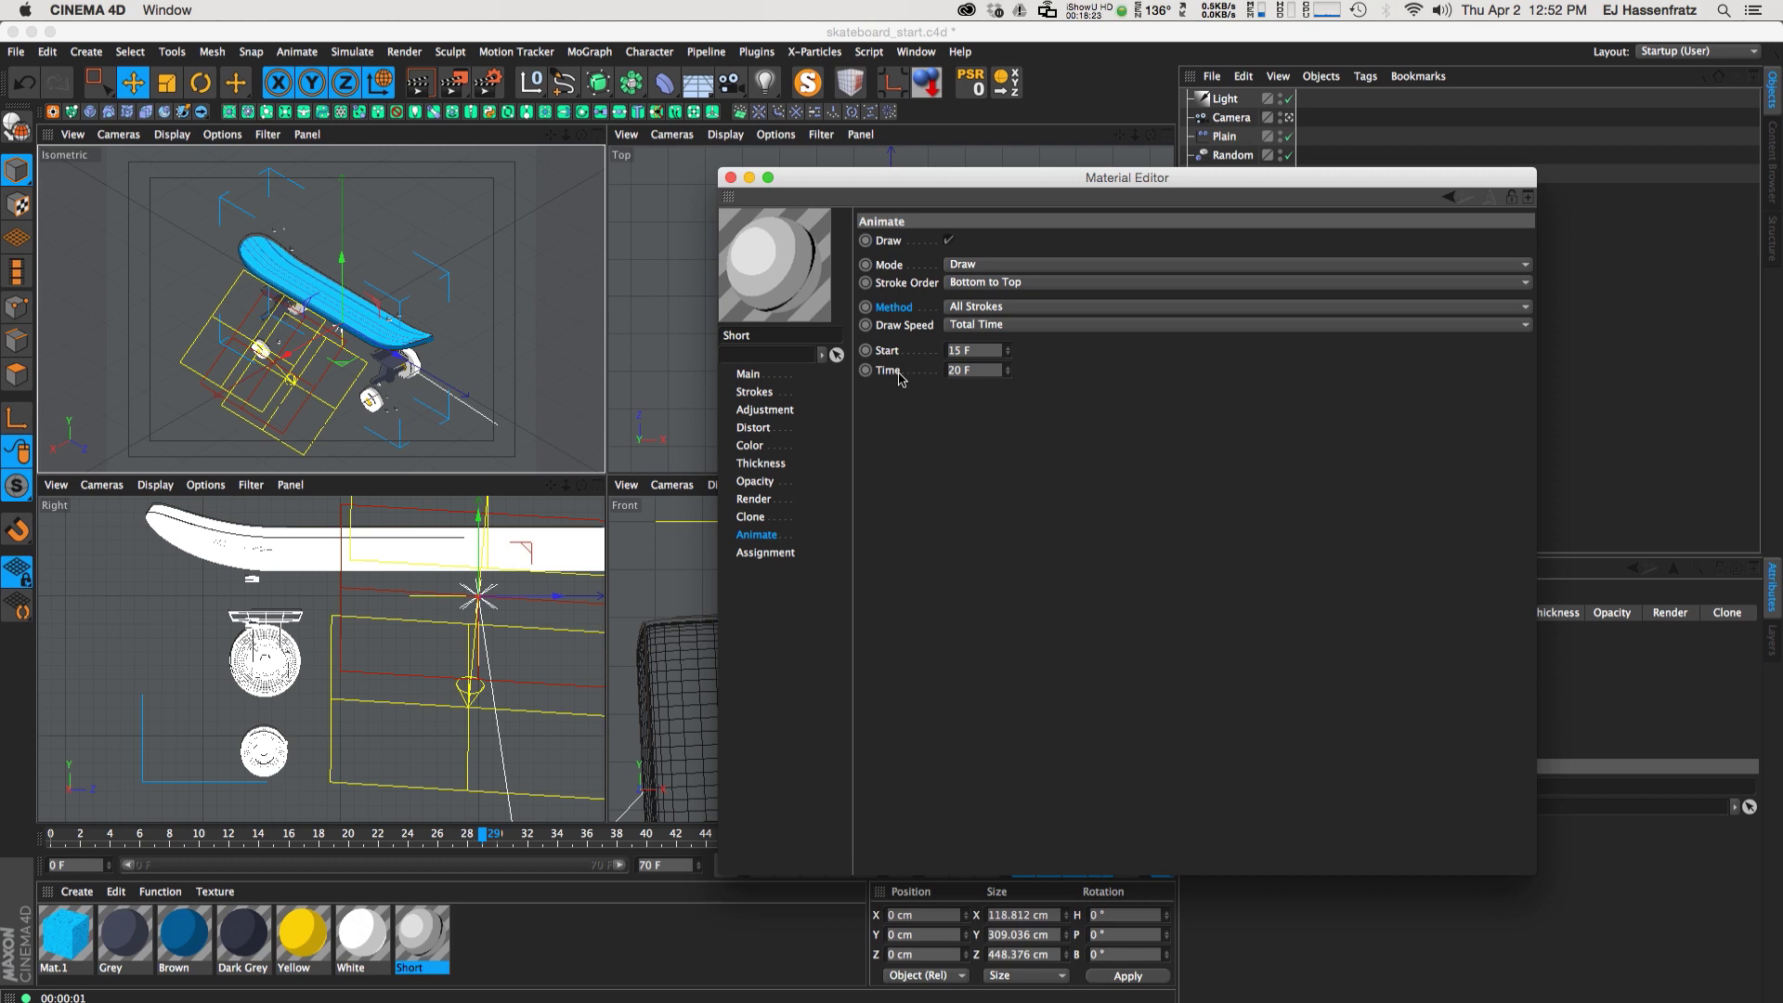
click(970, 371)
text(15)
key(Return)
Close the Material Editor and duplicate the Short material as Short.1
drag(768, 201, 739, 202)
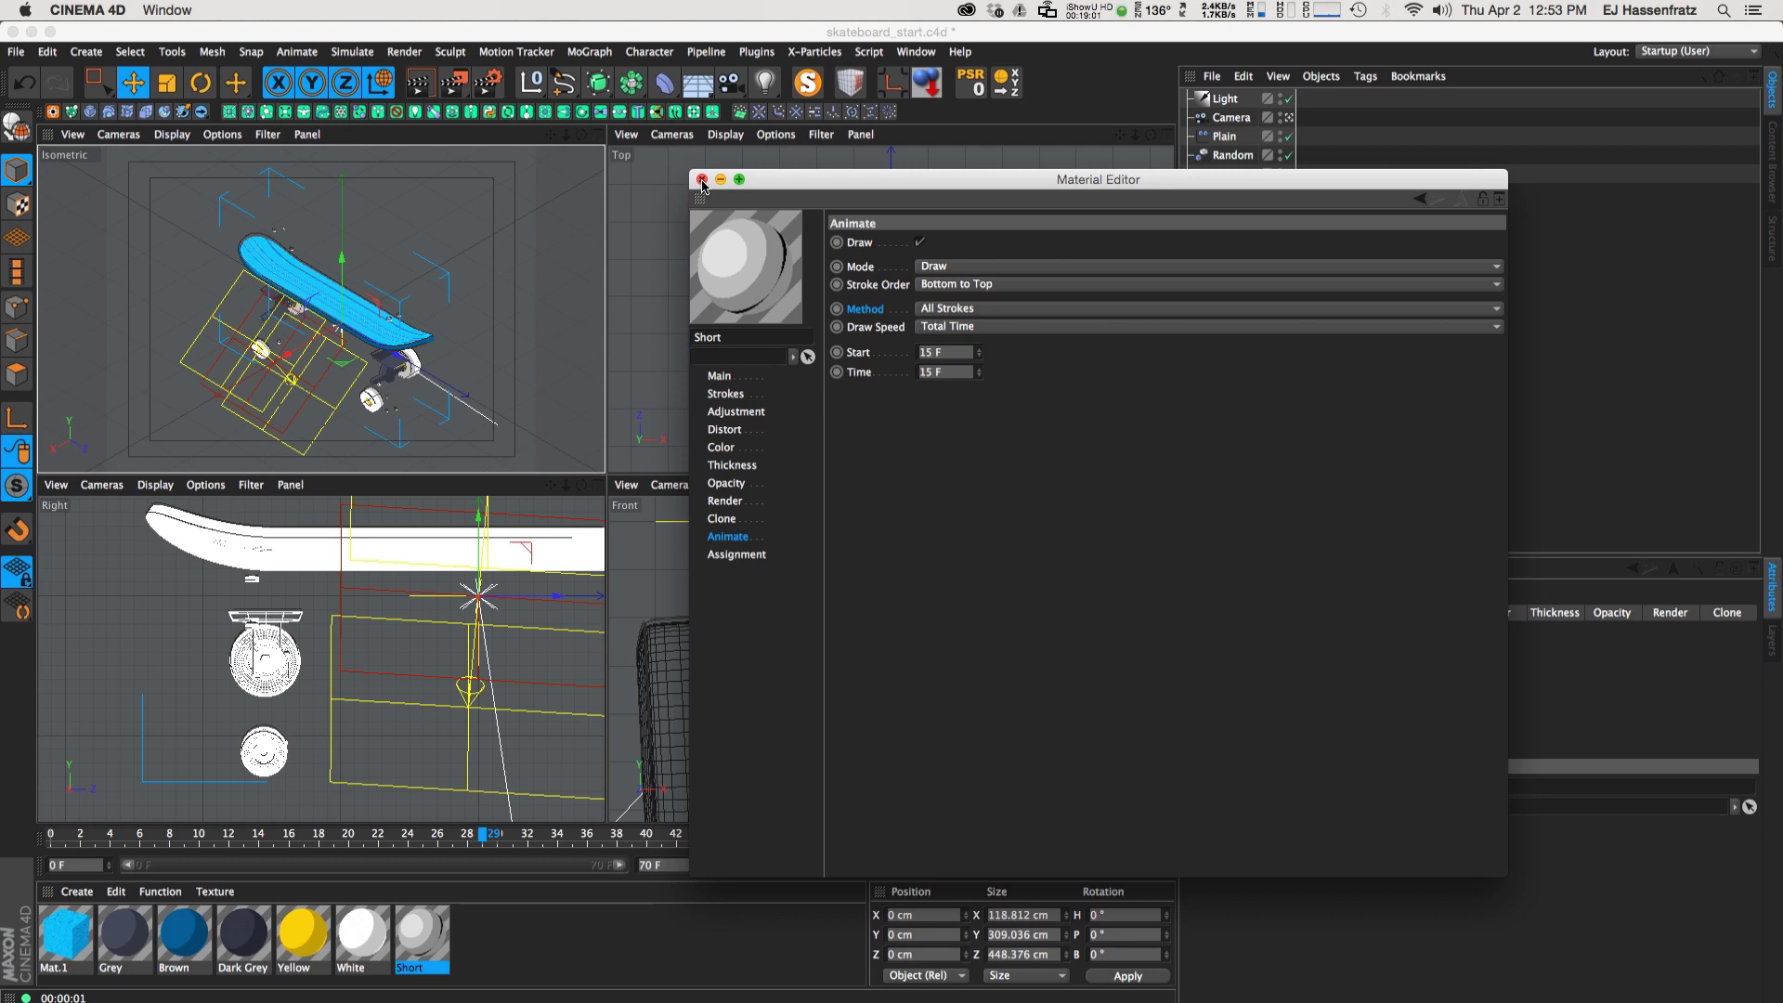
click(702, 180)
ctrl+drag(448, 942, 498, 962)
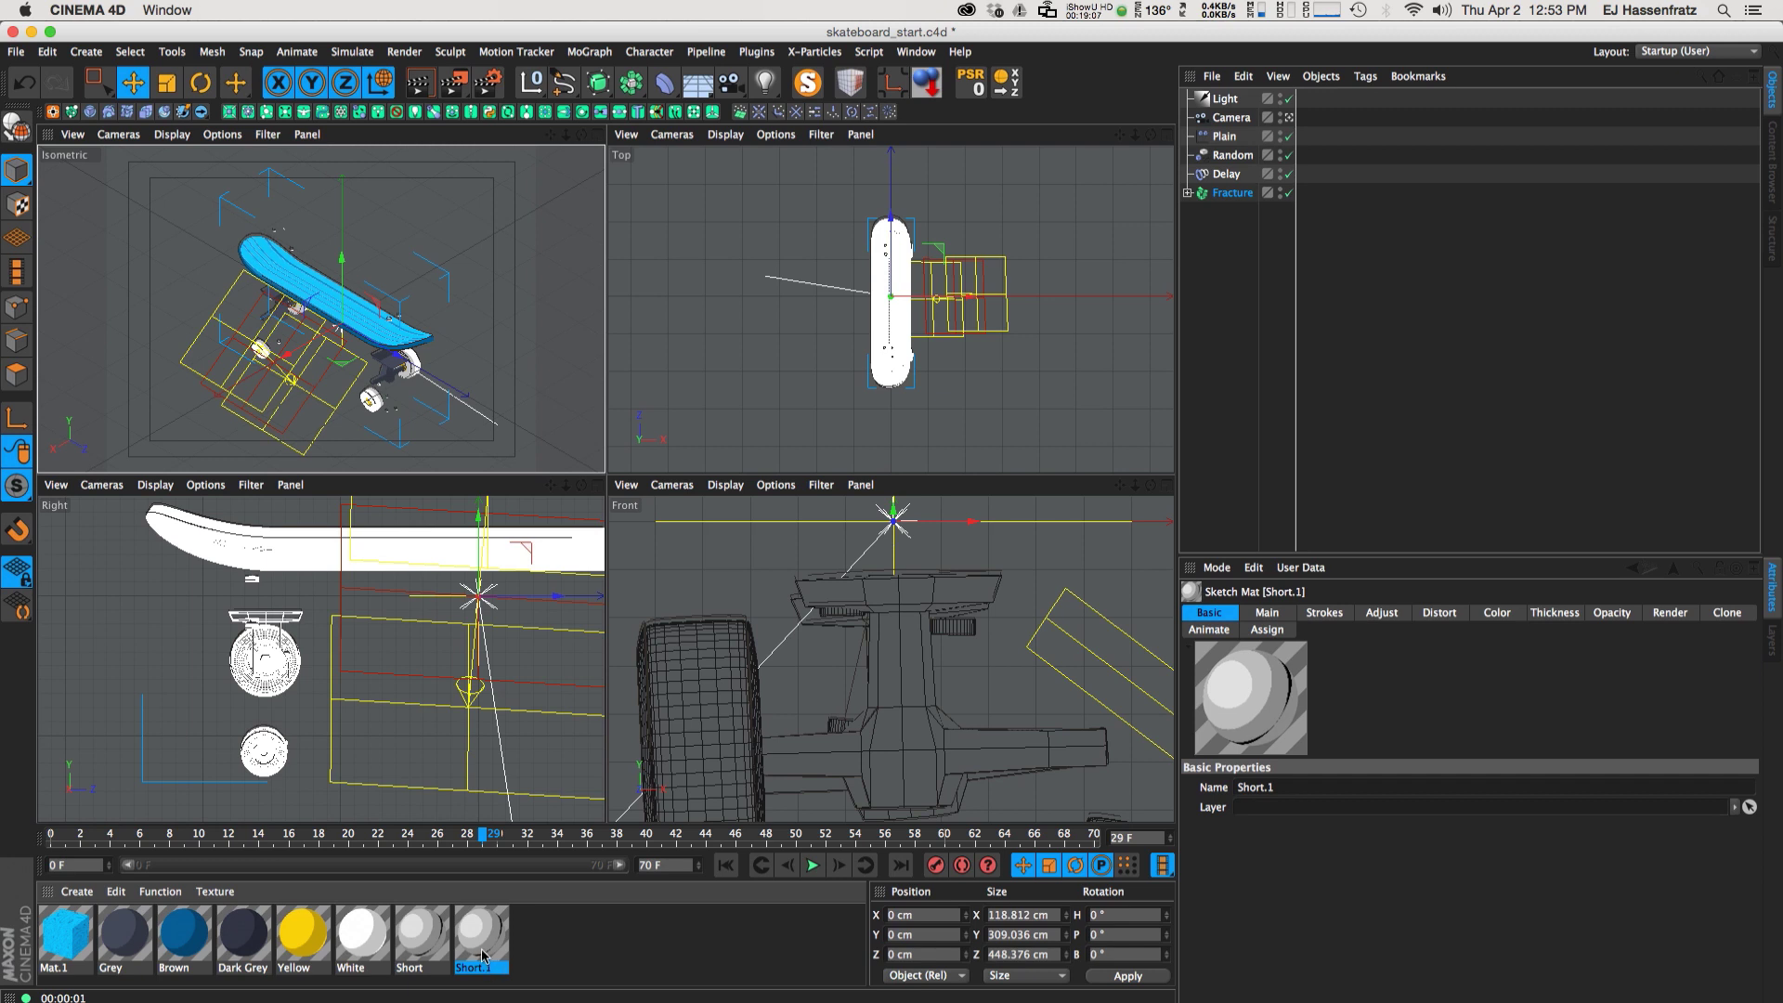
Rename the Short.1 material to Long
double_click(482, 956)
right_click(482, 951)
key(Escape)
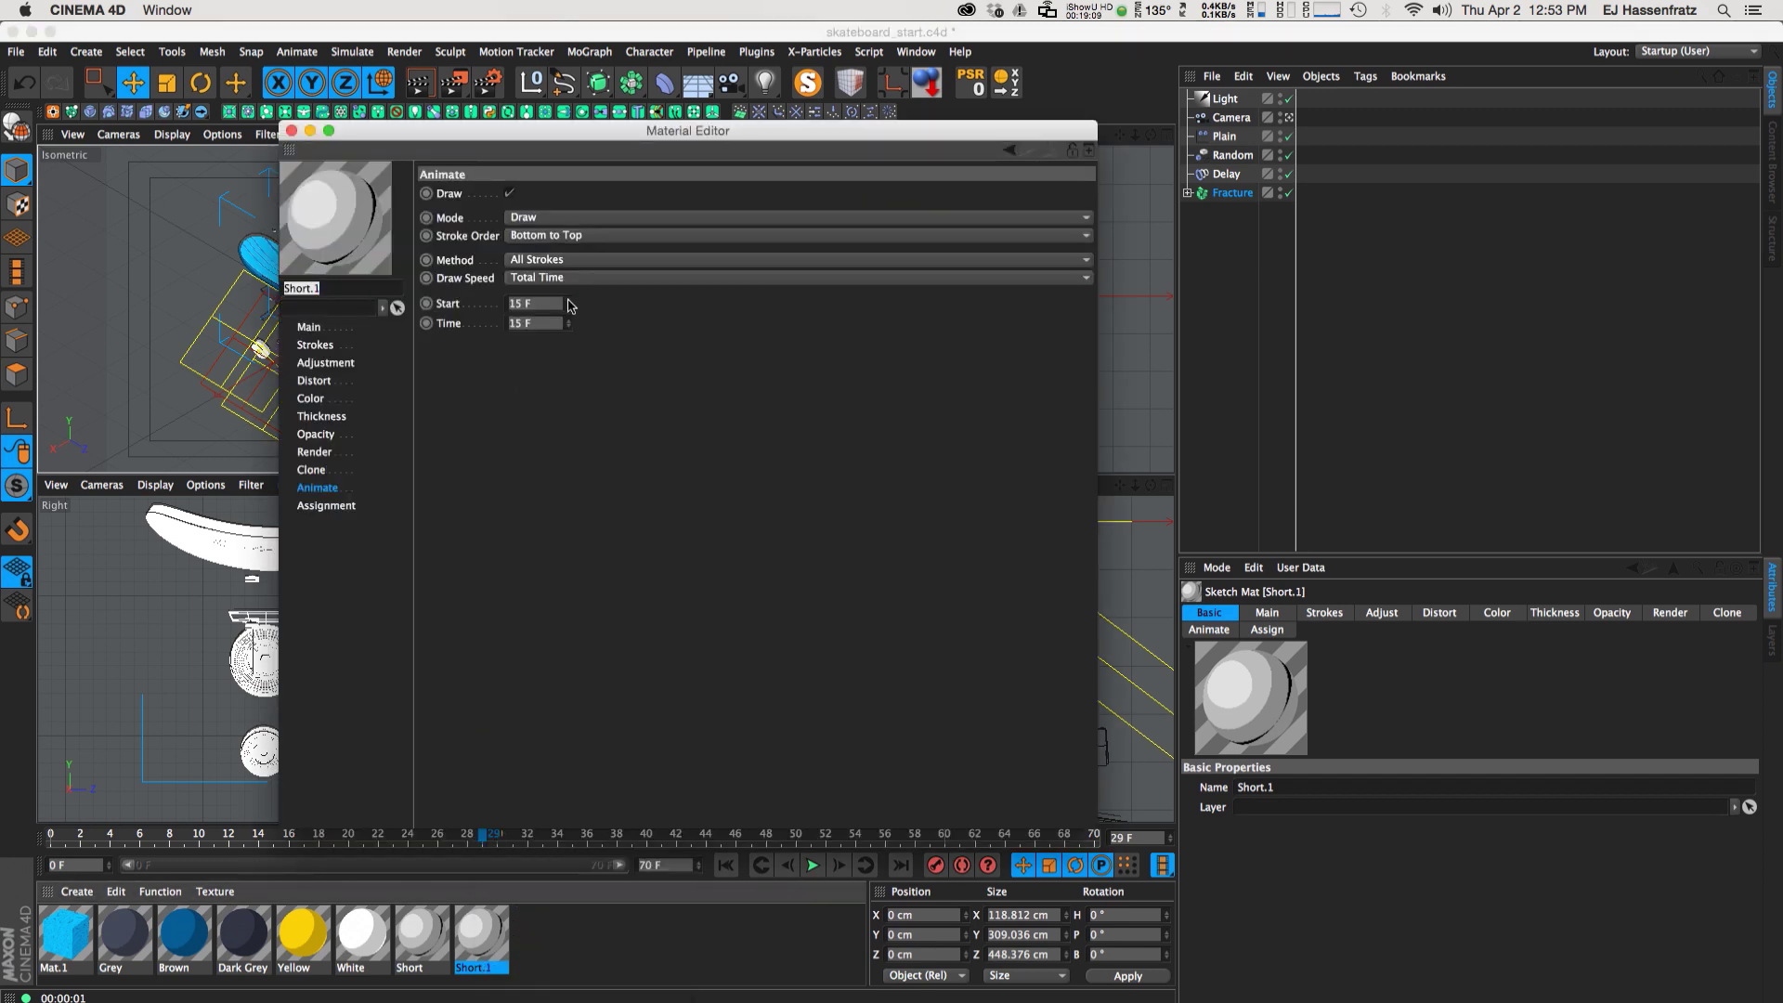
drag(299, 287, 266, 290)
text(Long)
key(Return)
Review the earlier render at frame 25 in the Picture Viewer for comparison
drag(464, 138, 800, 169)
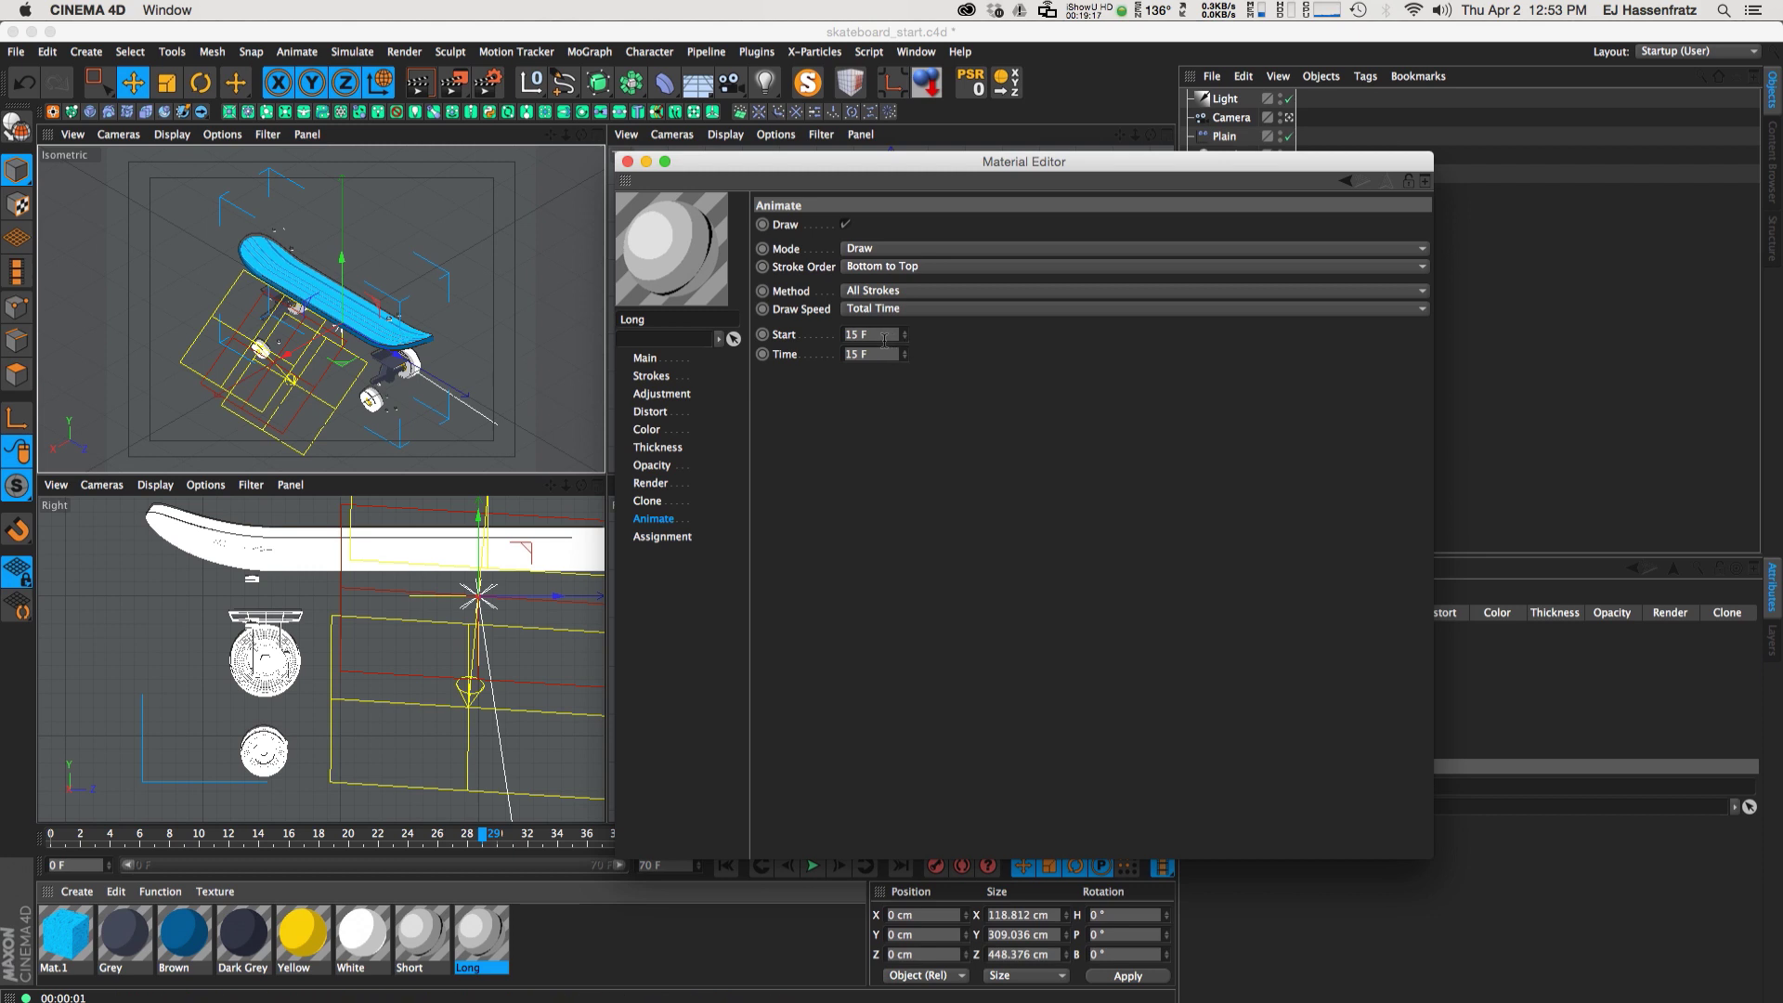
drag(883, 340, 835, 335)
key(shift+r)
drag(789, 804, 878, 806)
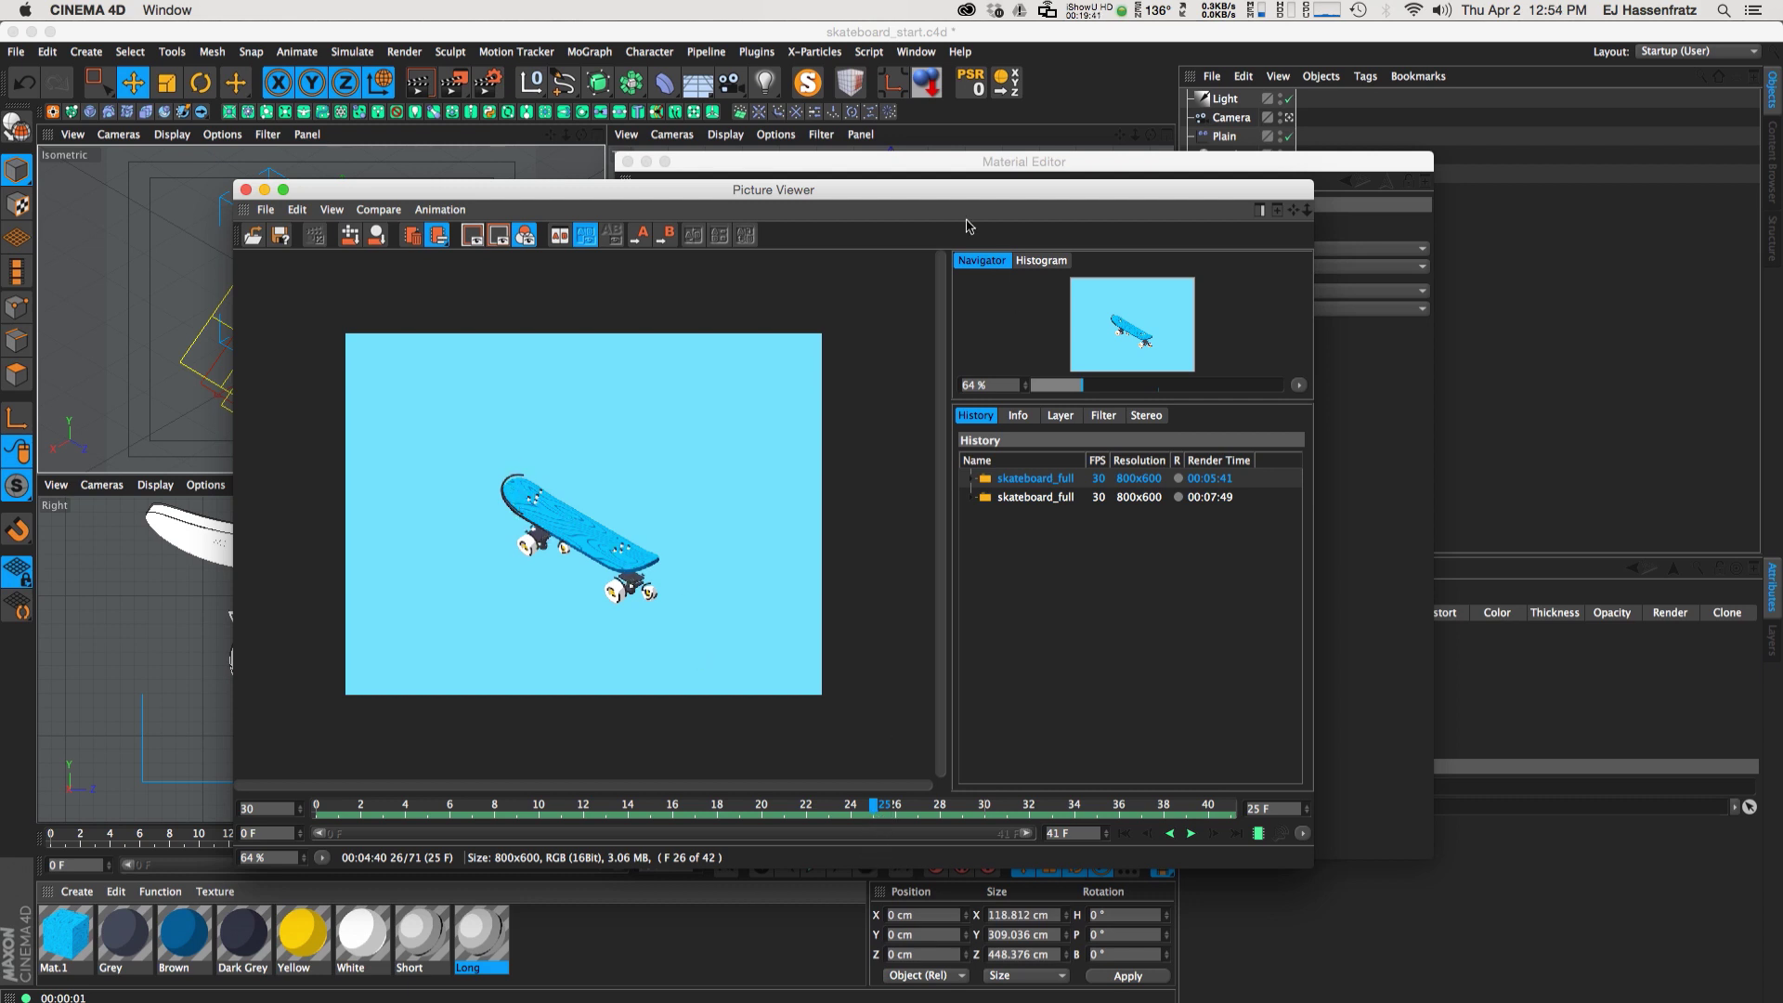
click(994, 164)
Set Long's Animate Start to 25 F and Time to 20 F, then close the editor
double_click(873, 334)
text(25)
key(Return)
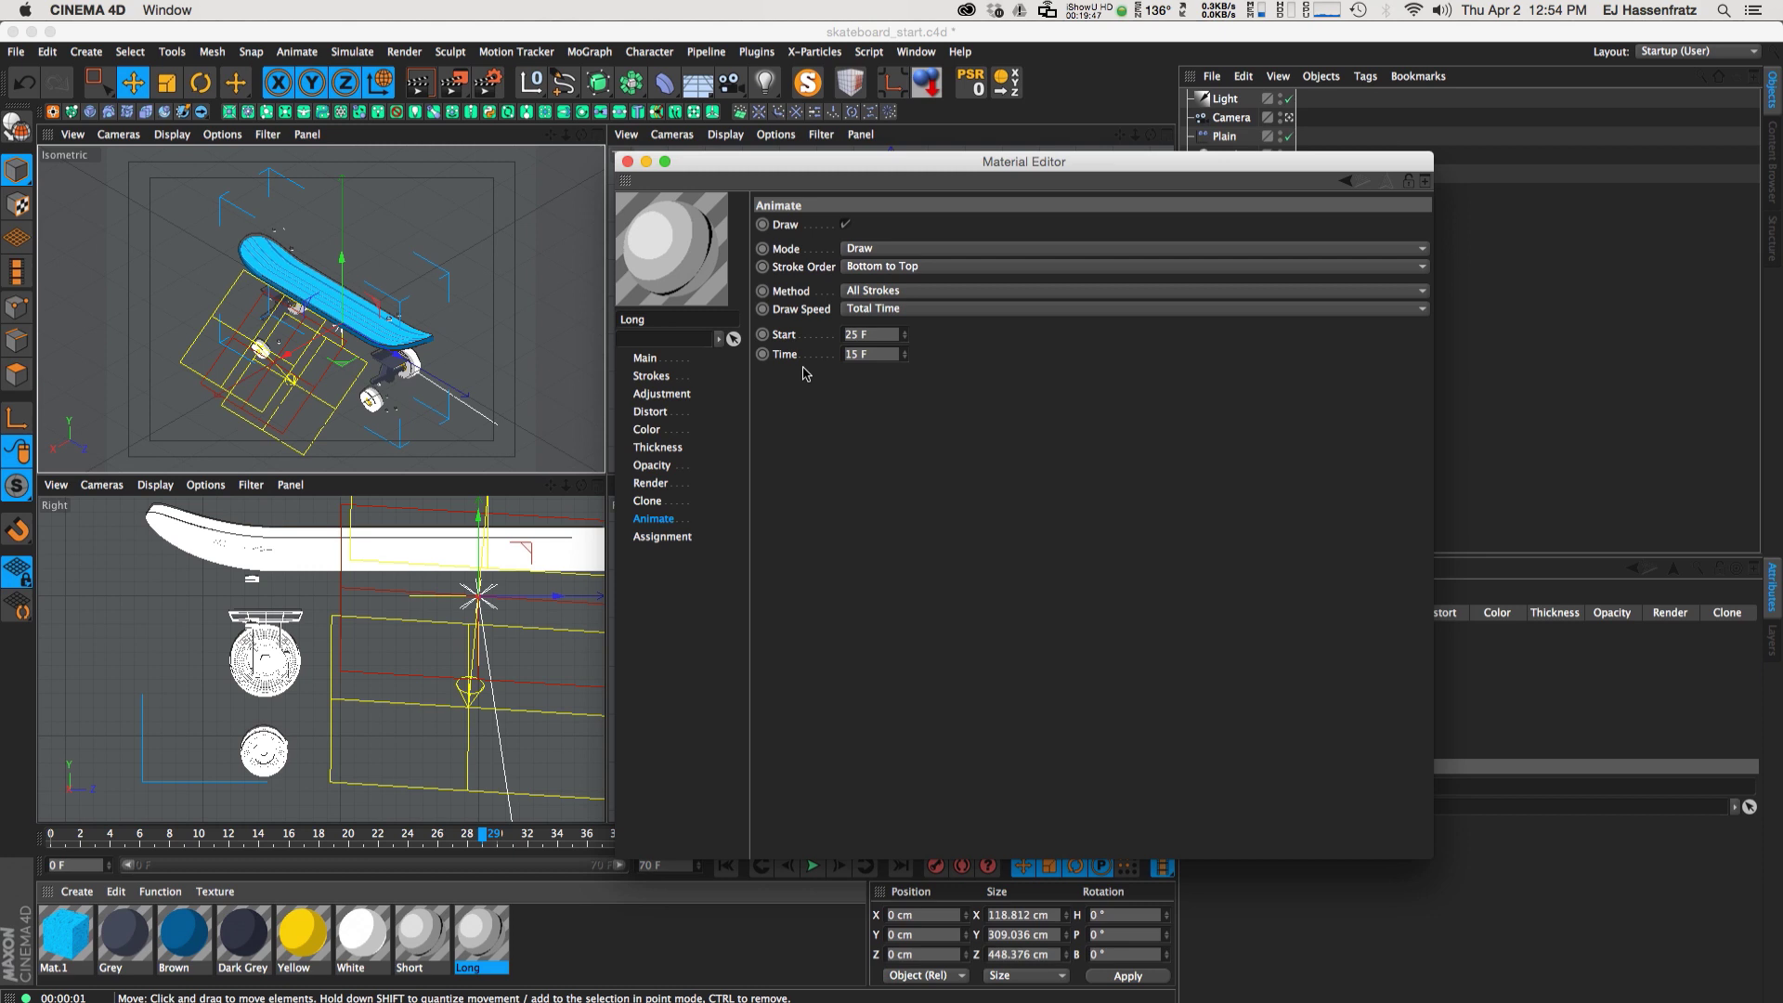
double_click(873, 354)
text(2)
text(0)
key(Return)
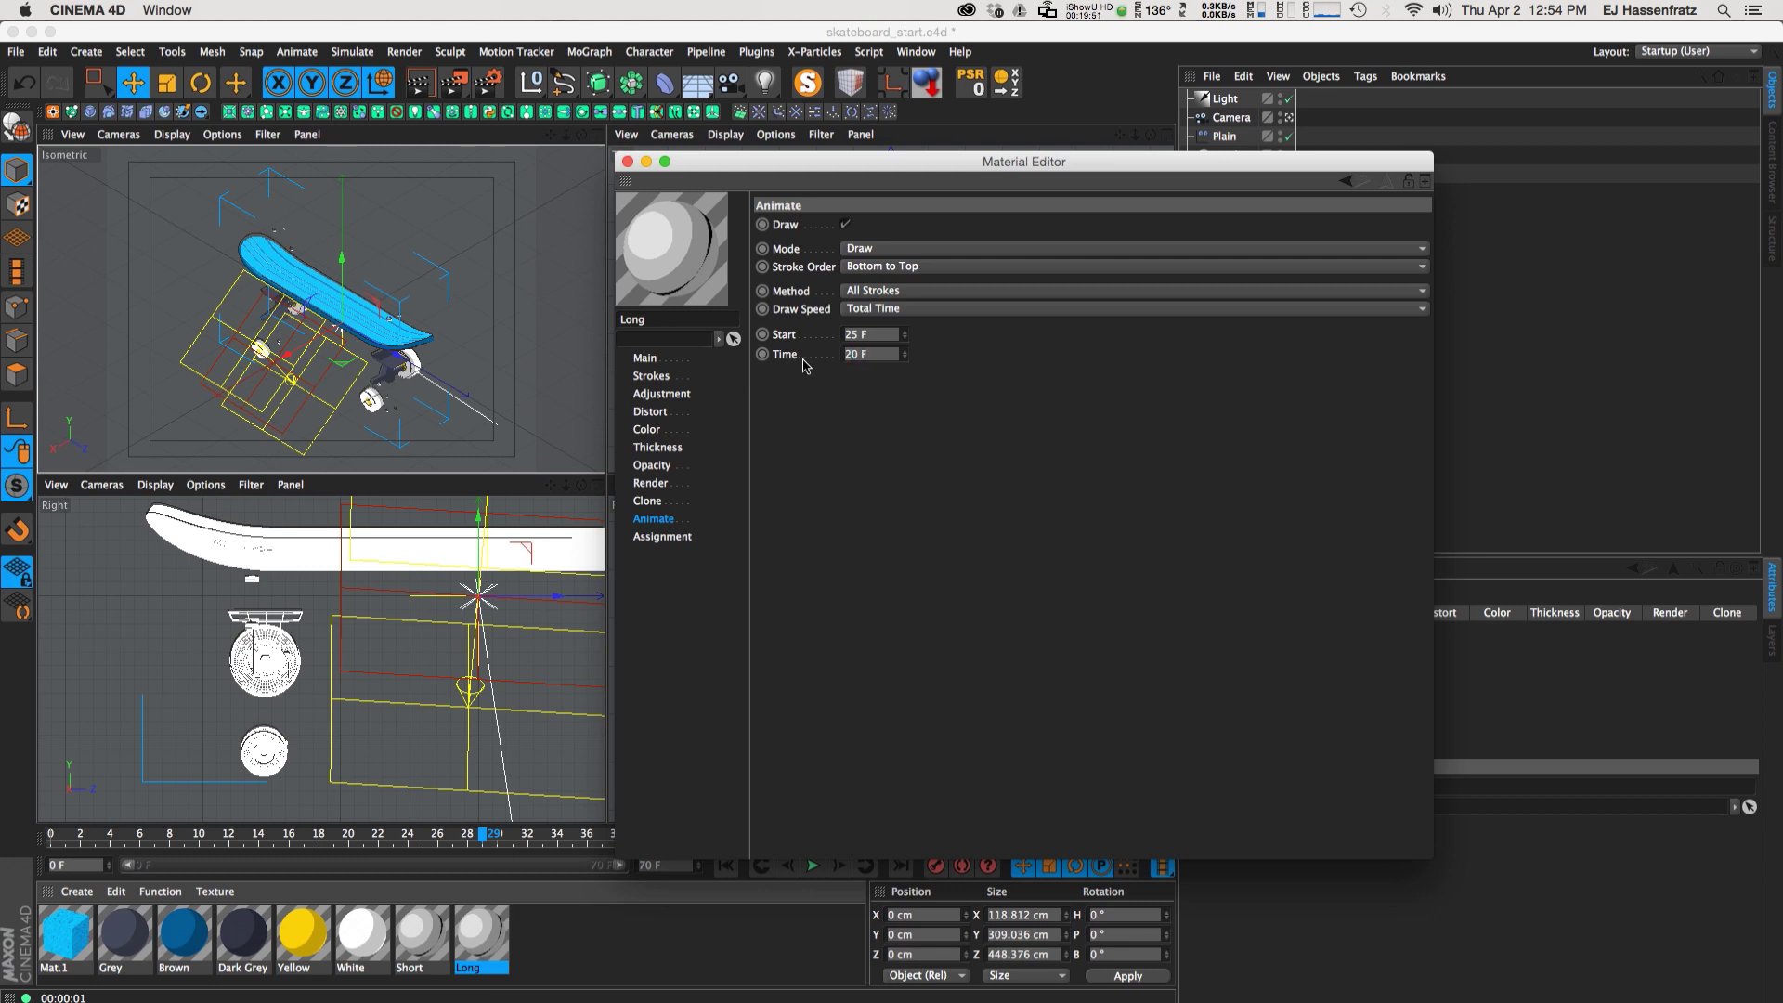
drag(873, 354, 820, 352)
click(628, 163)
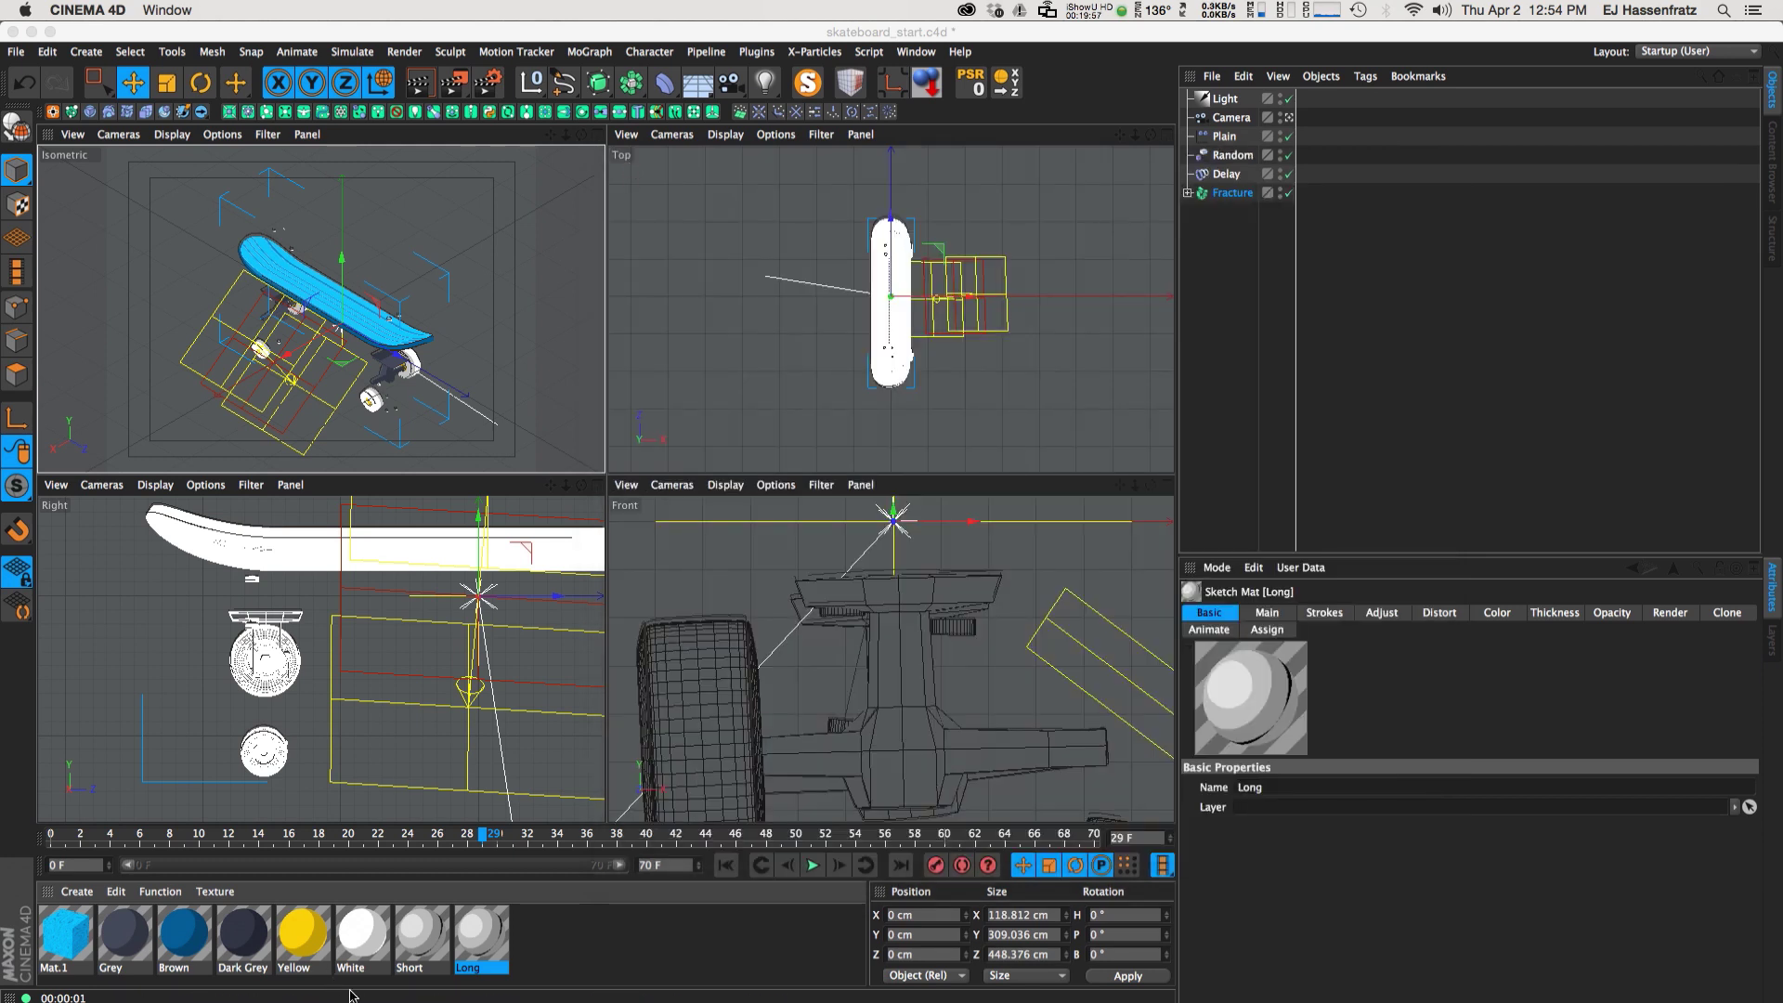
Apply the Long material to the Board inside the Fracture hierarchy
click(1188, 192)
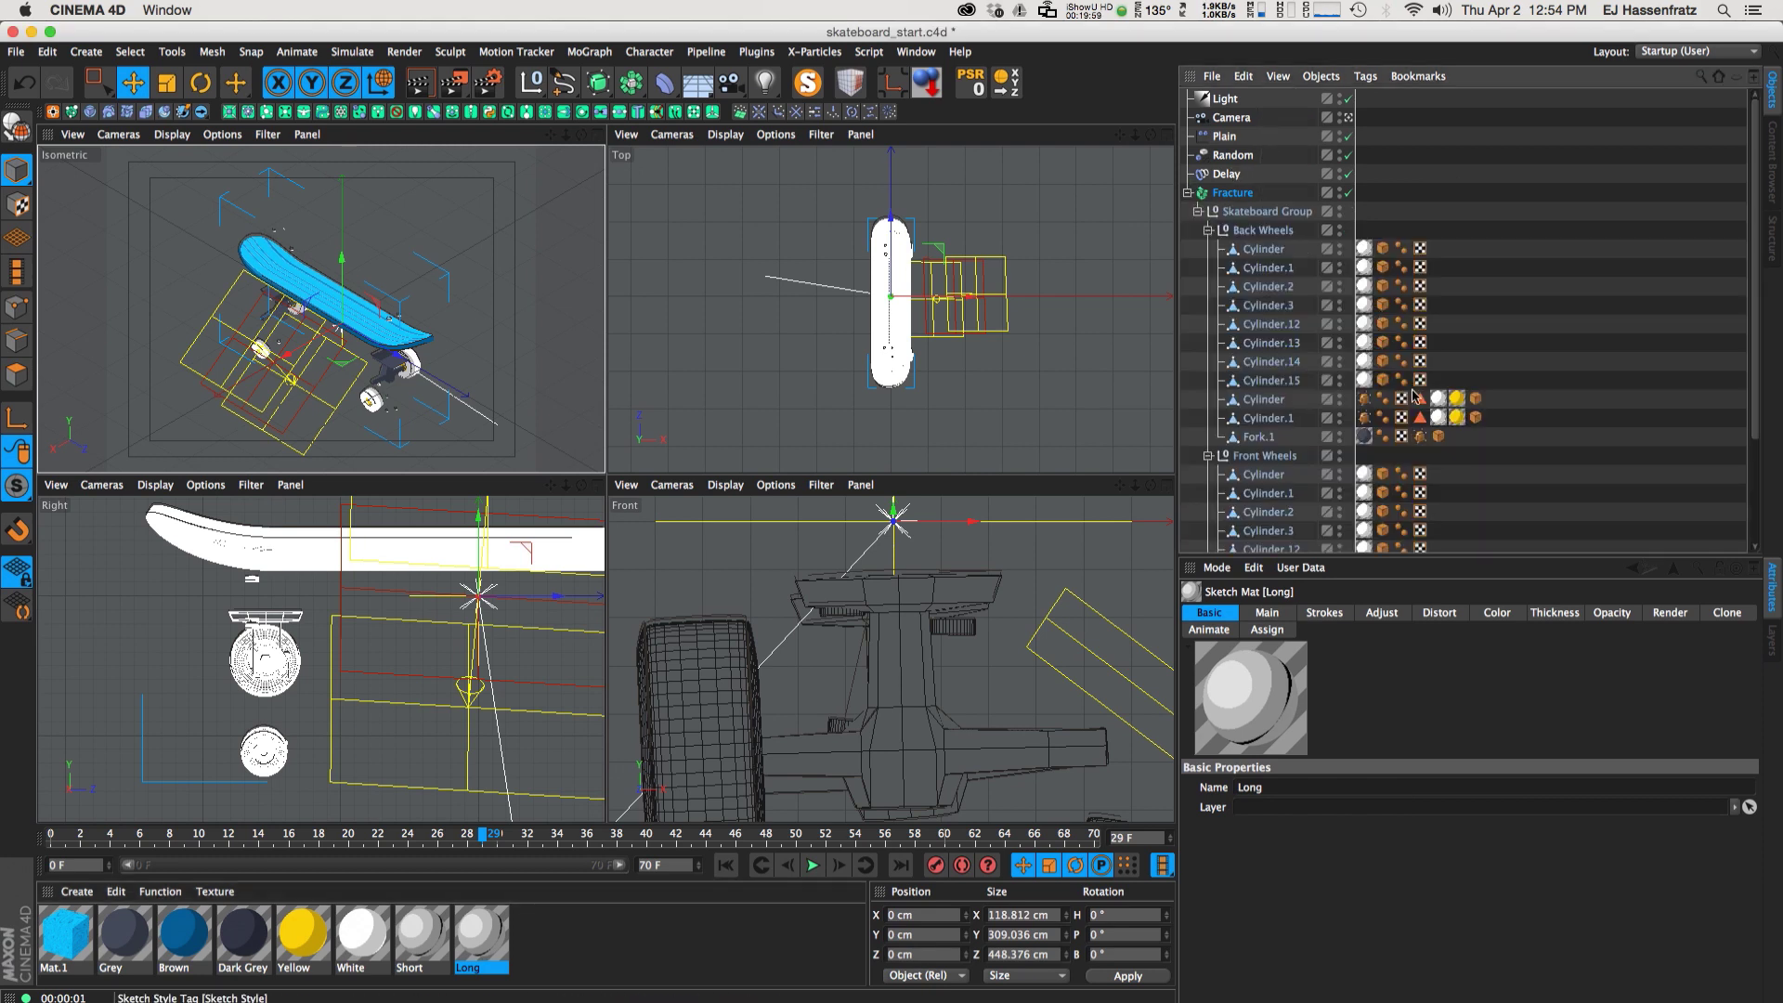
scroll(1416, 397, down, 5)
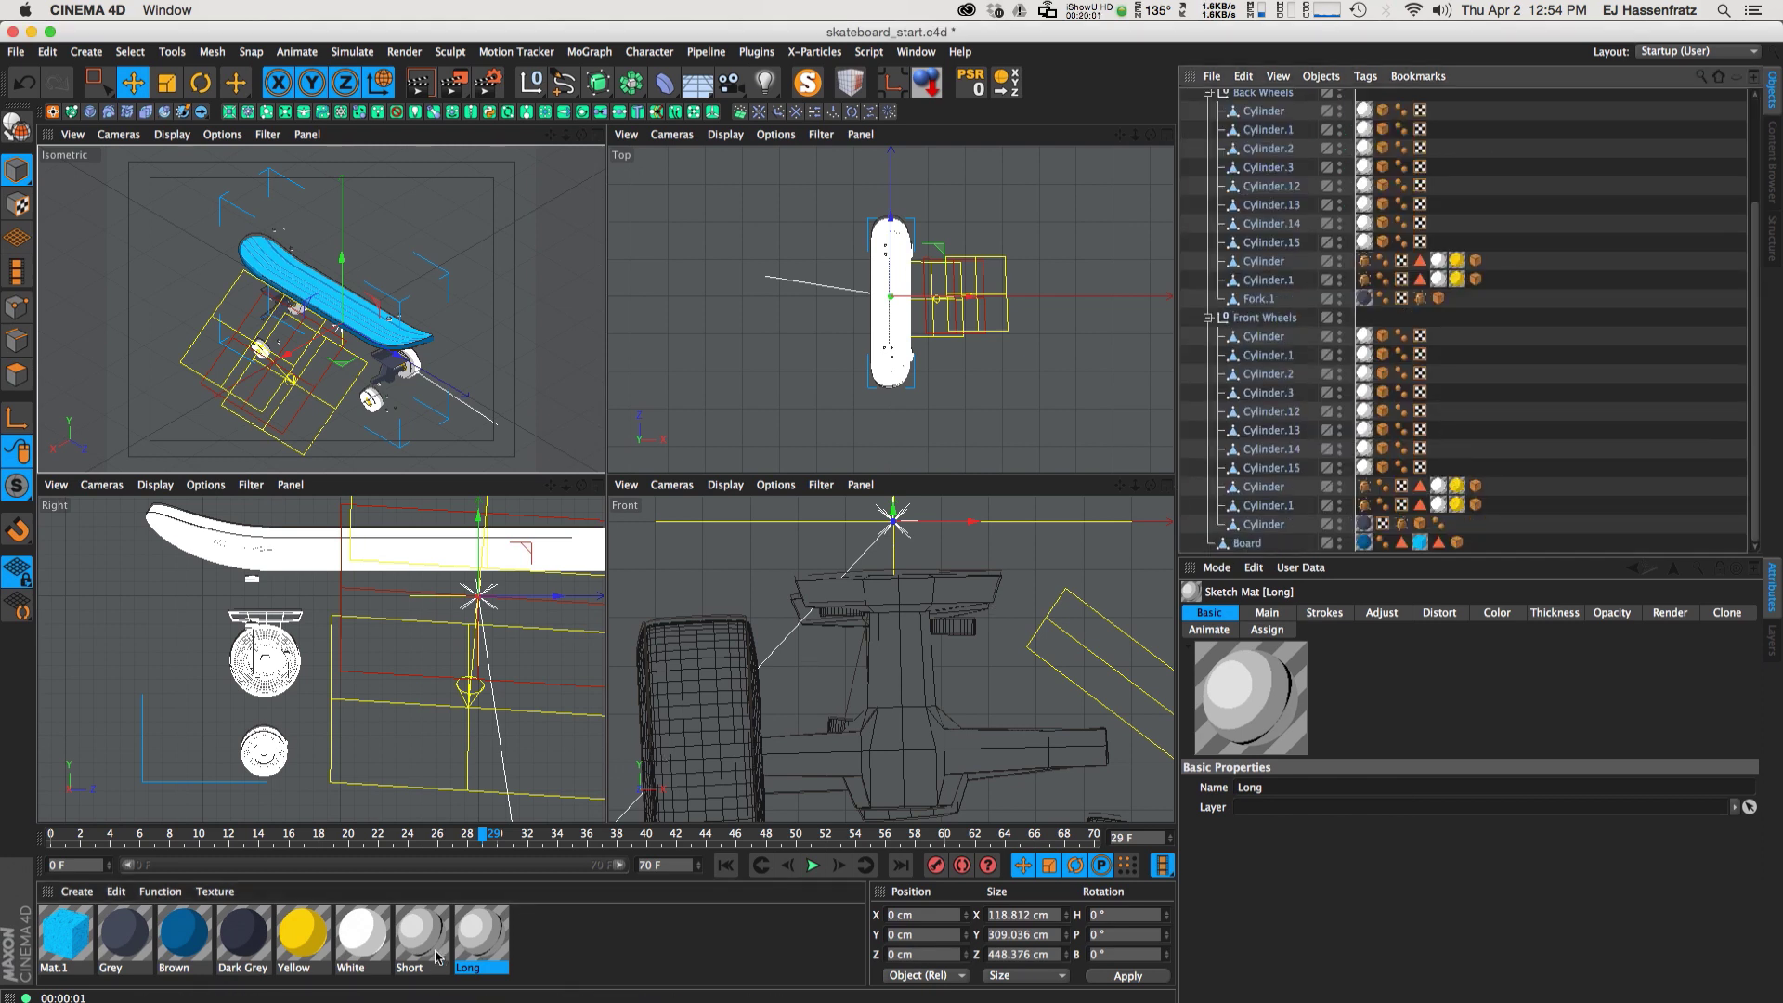
mouse_move(489, 946)
mouse_down()
mouse_move(1595, 441)
mouse_move(1464, 555)
mouse_move(1245, 541)
mouse_up()
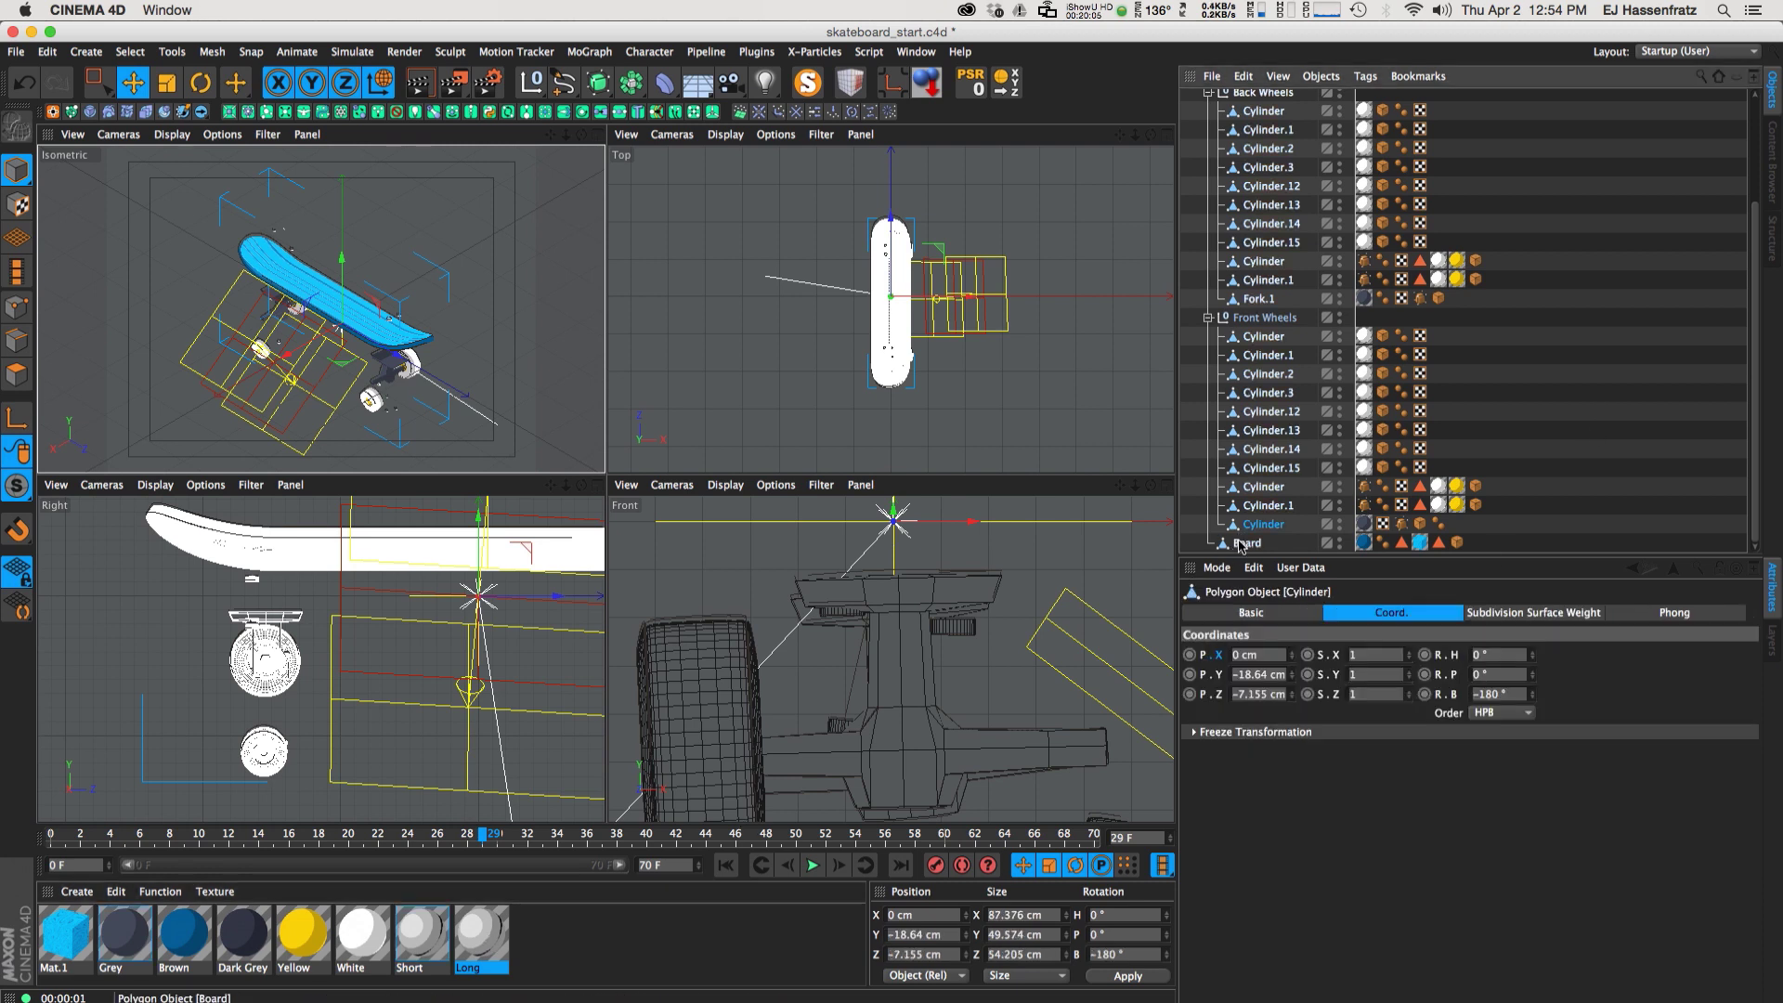
click(1458, 543)
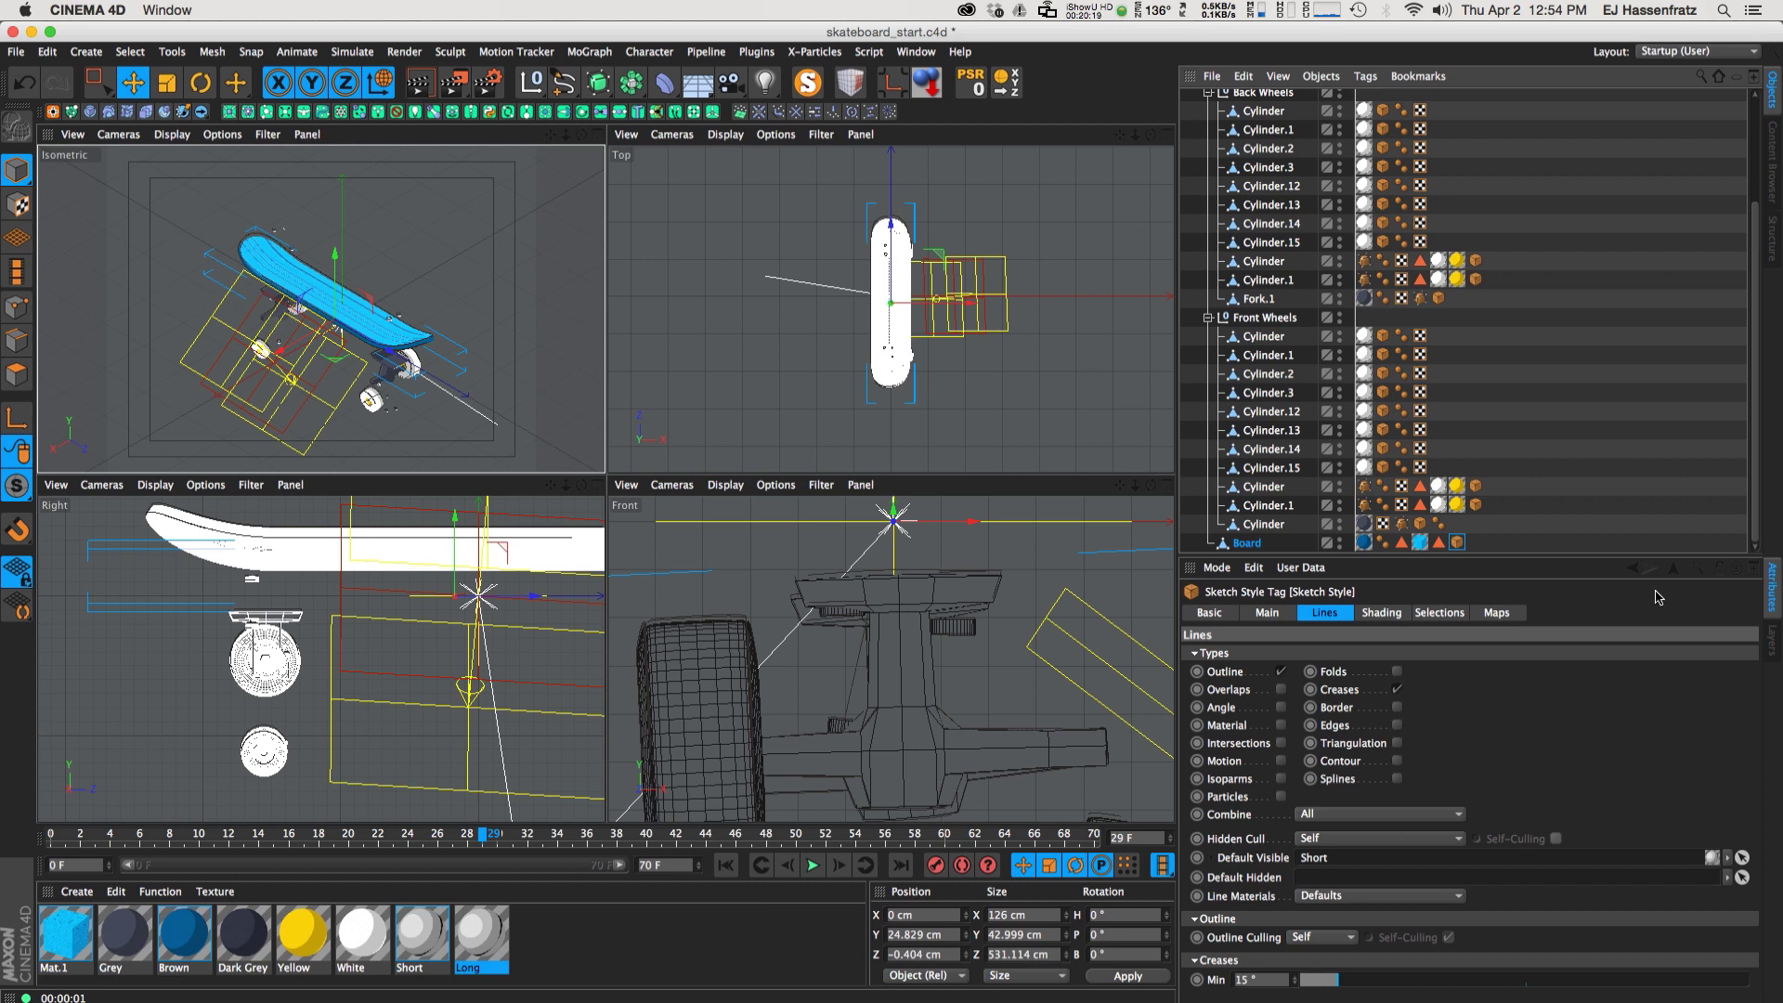
Set the Board's Sketch Style Default Visible lines to Long and preview around frame 26
drag(503, 940, 1315, 861)
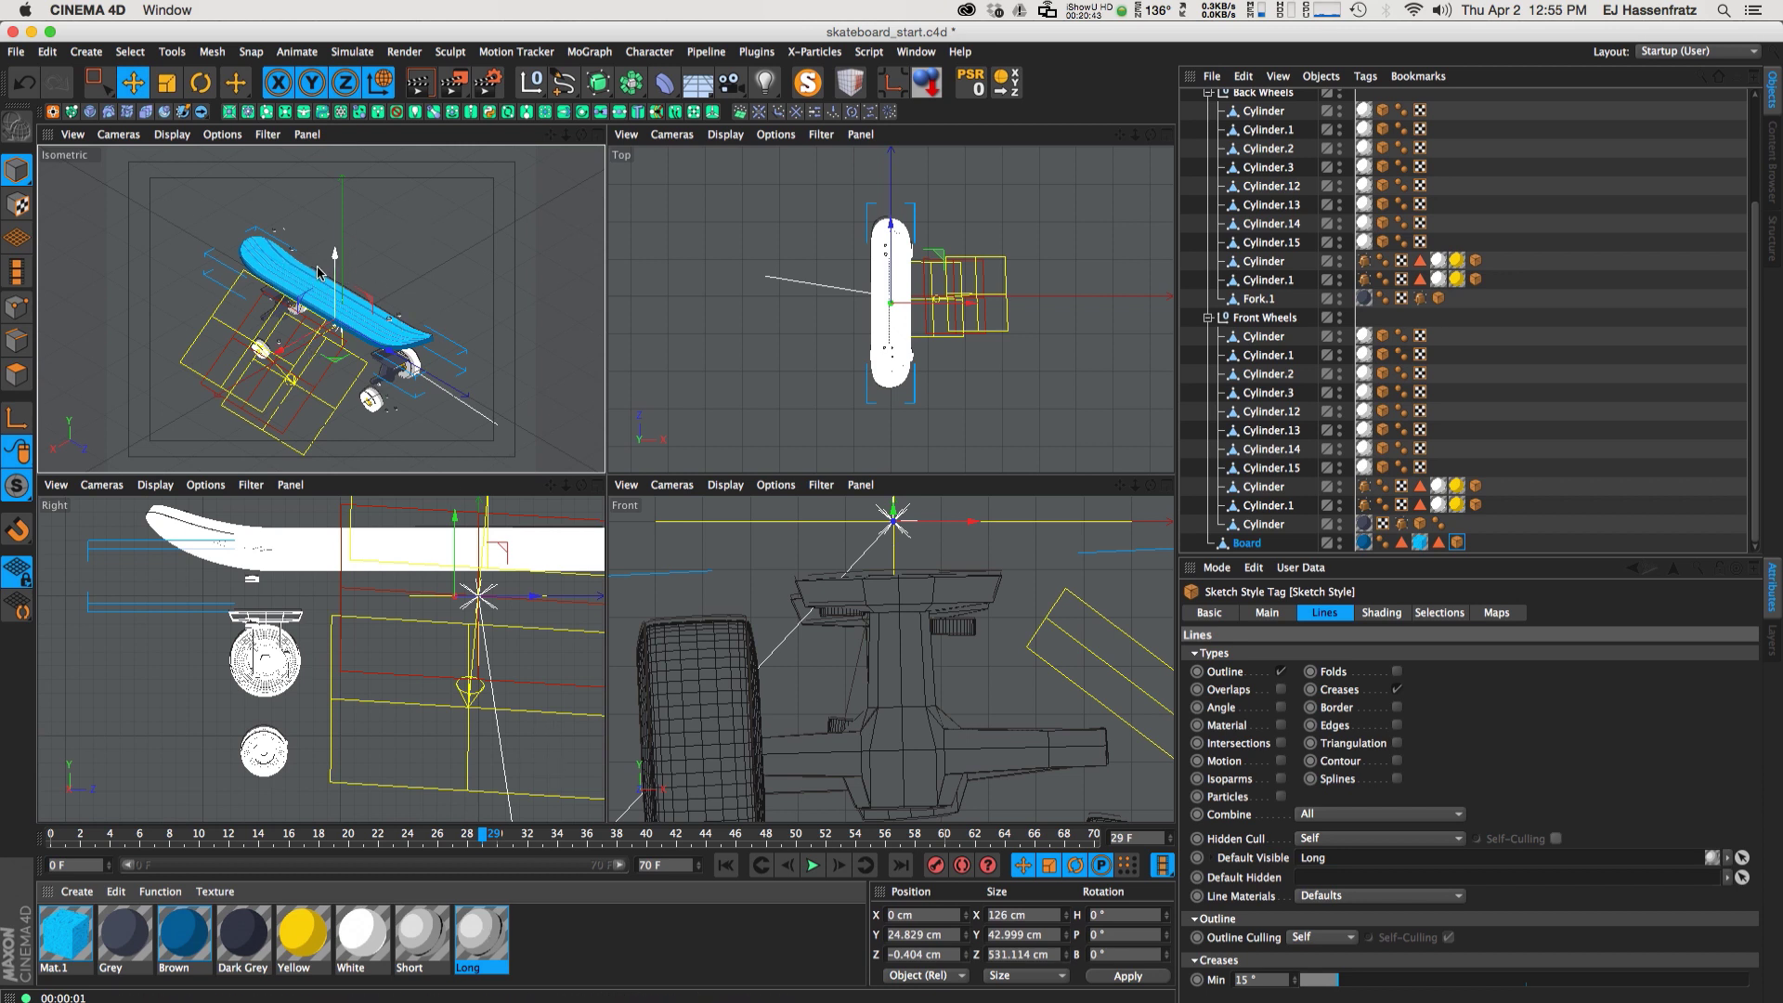
click(509, 836)
drag(509, 836, 437, 836)
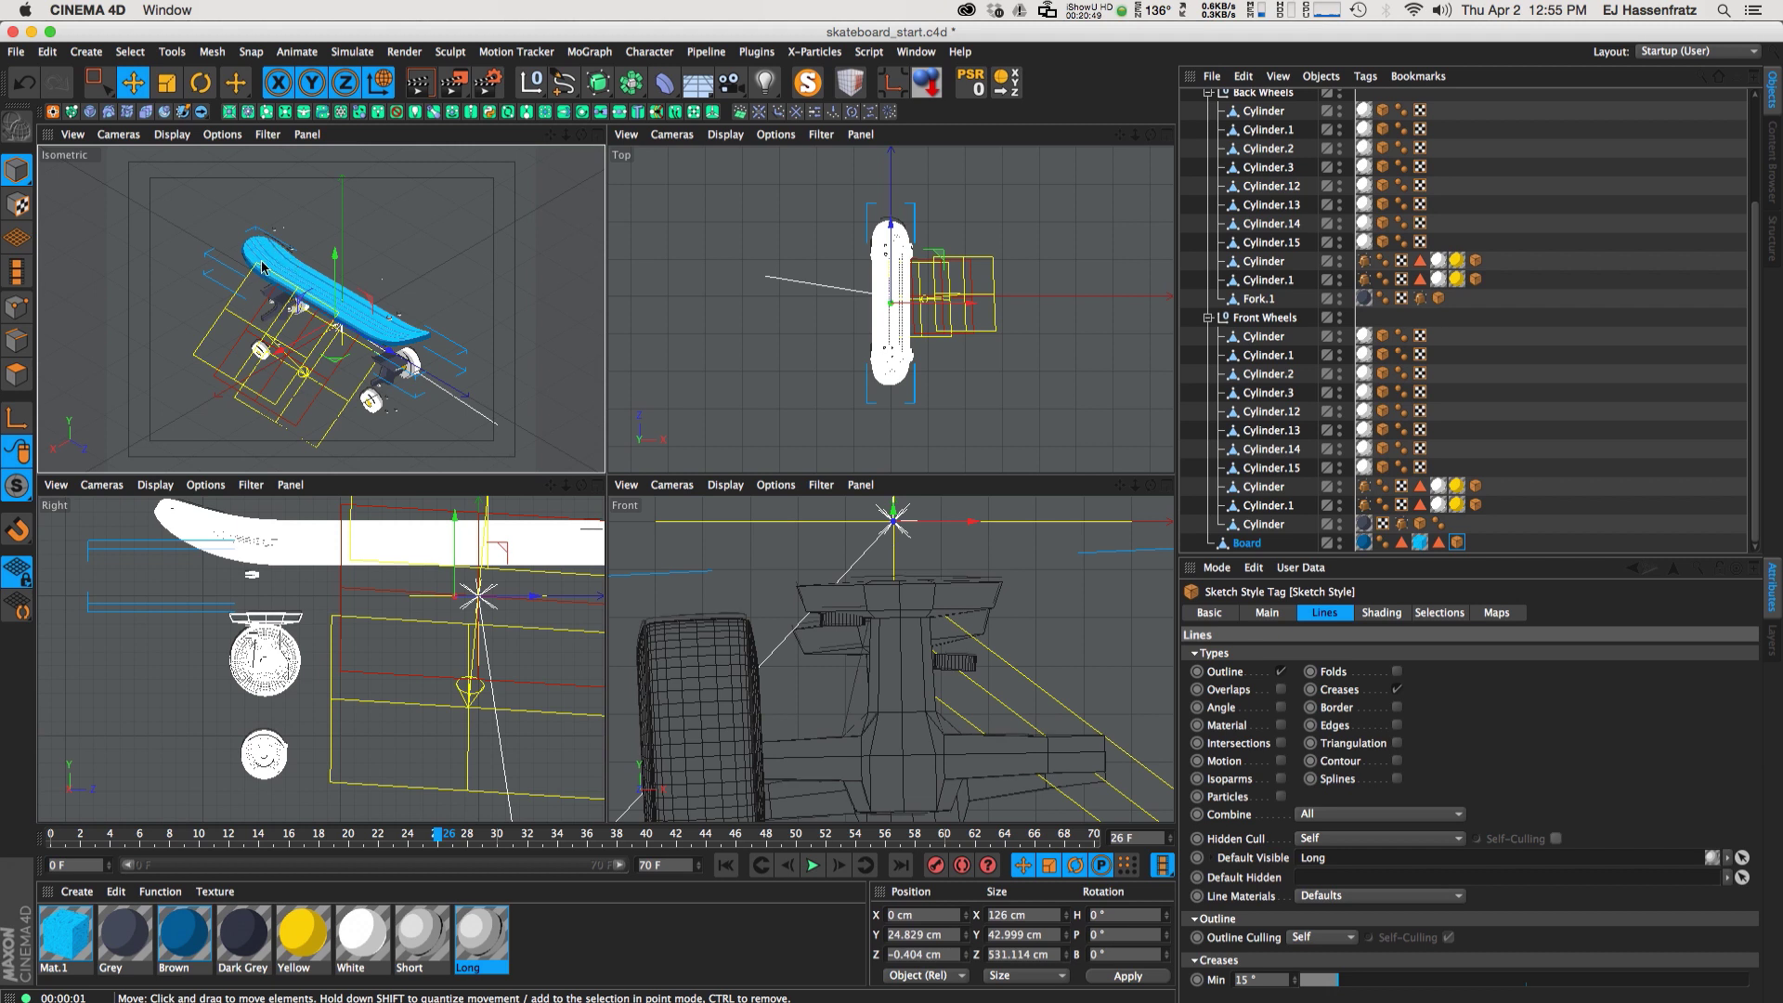
click(495, 275)
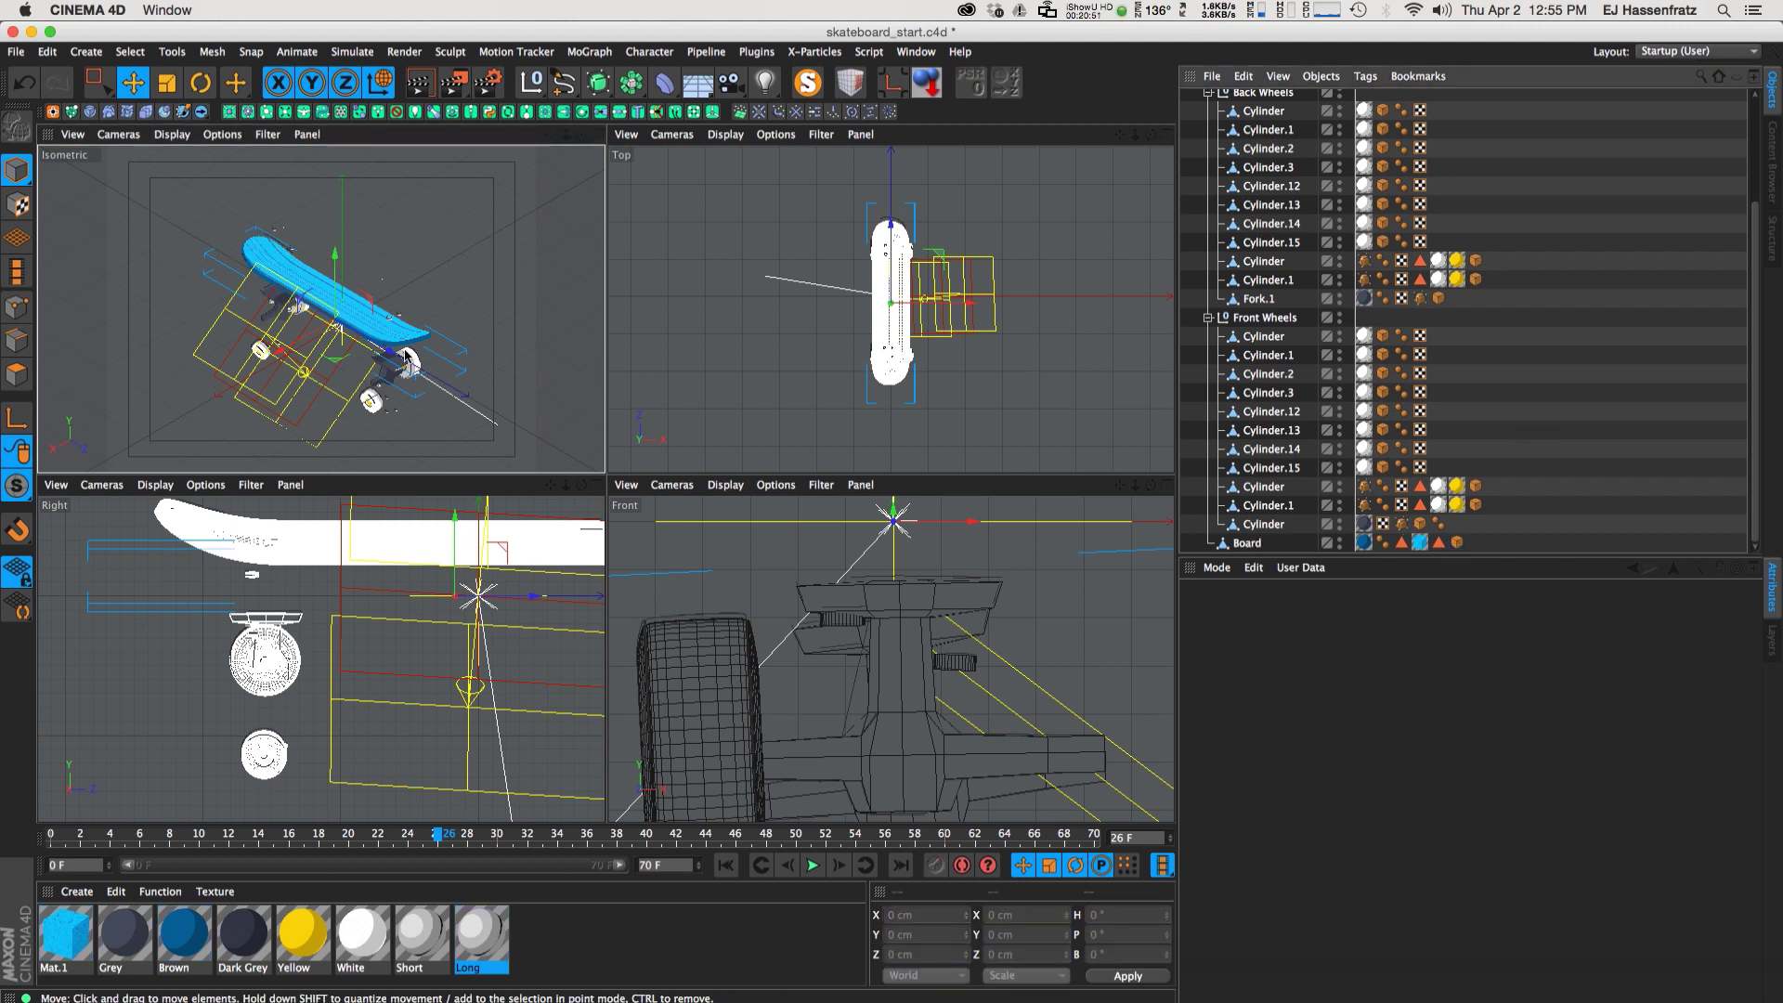
Select the Front Wheels group and advance the timeline from frame 28 toward frame 43
click(1265, 318)
scroll(1268, 297, up, 5)
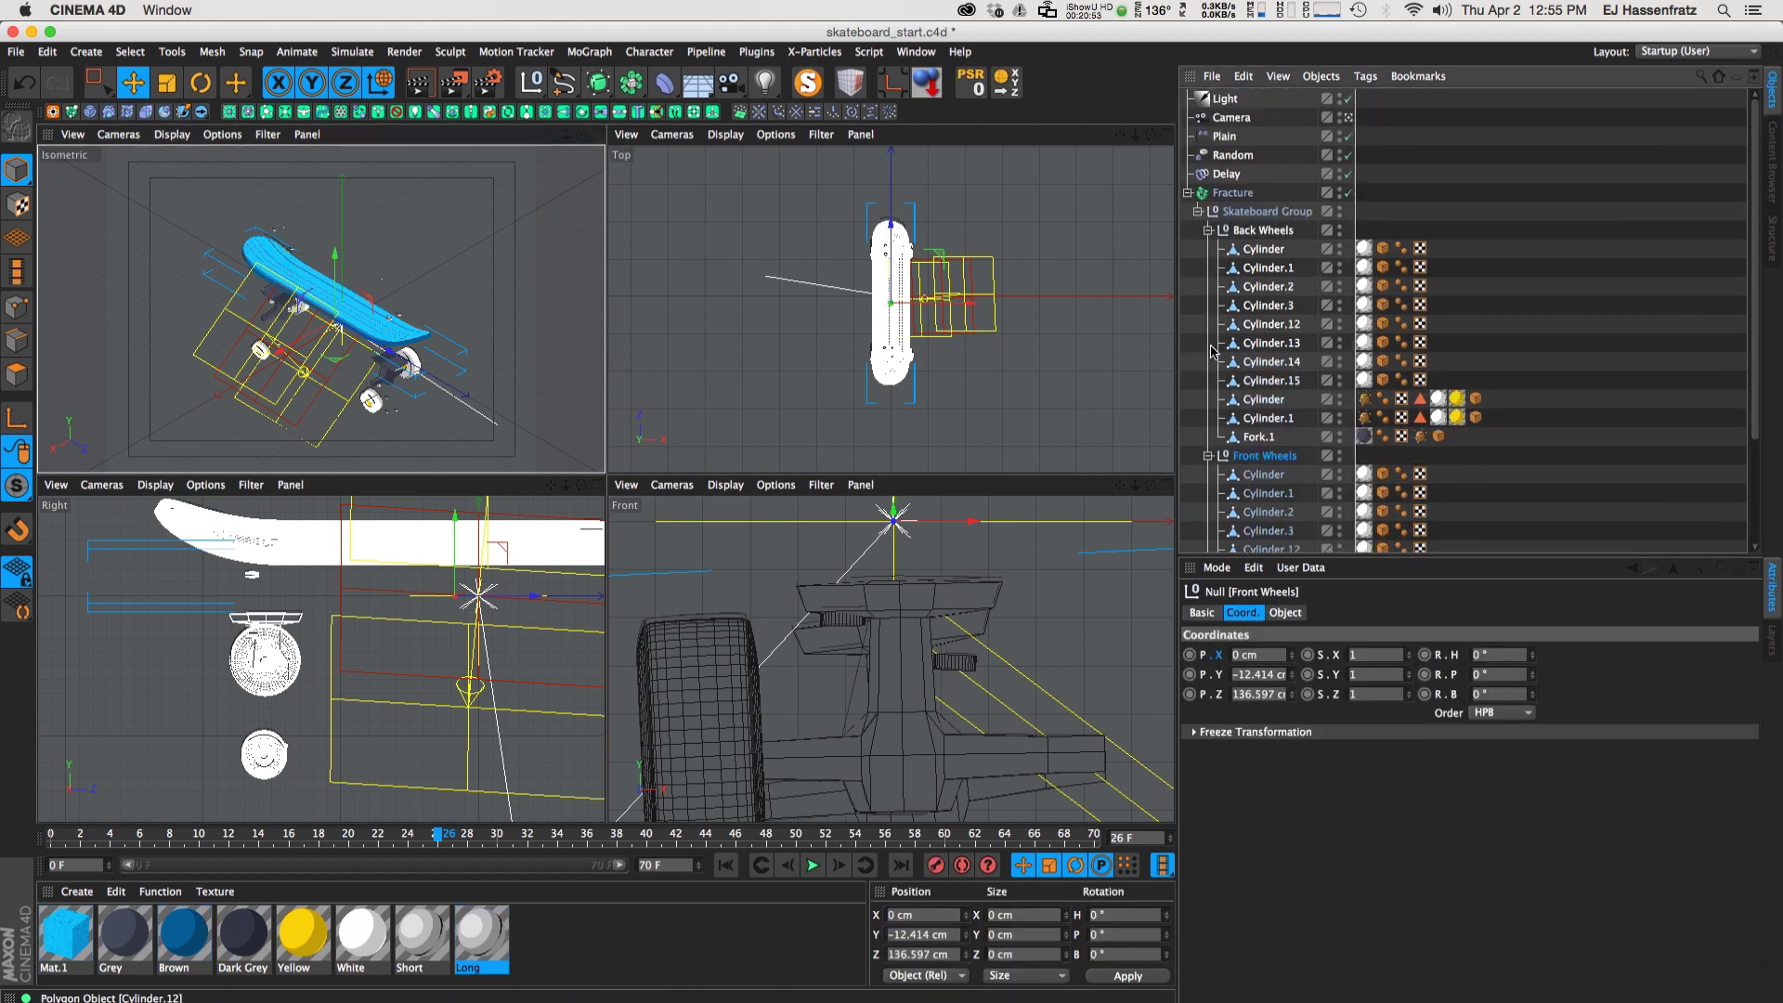
click(1189, 193)
drag(441, 836, 566, 841)
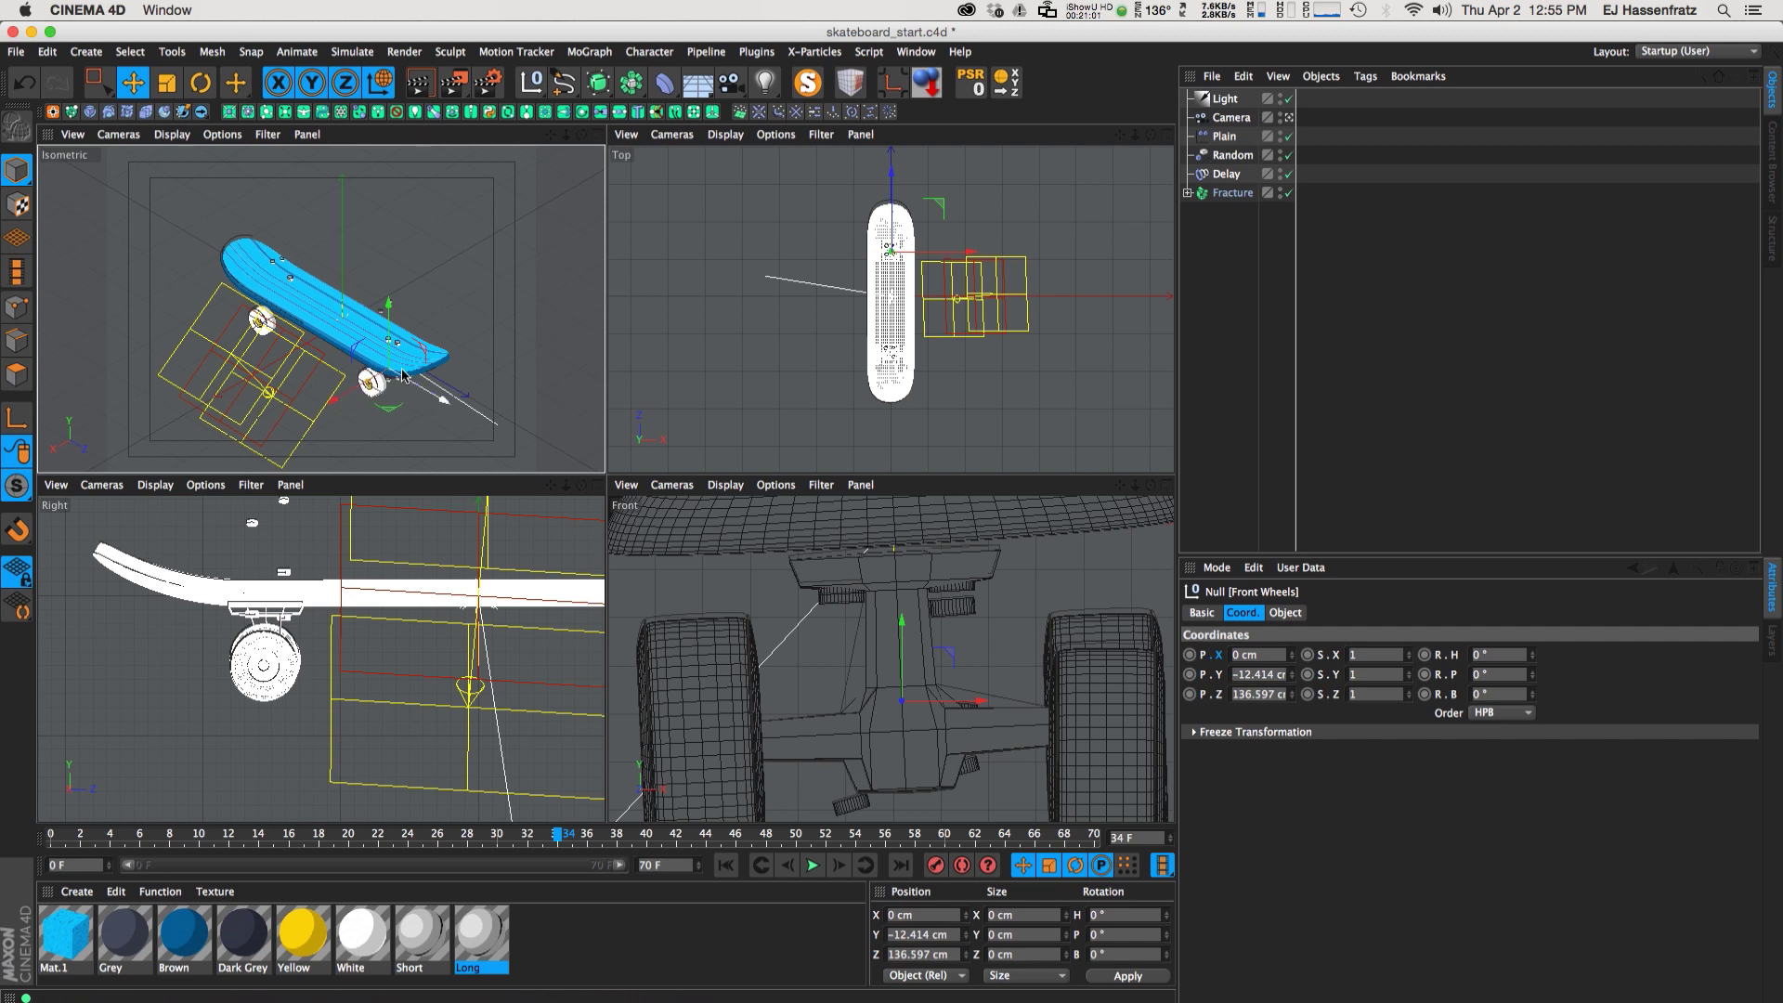
drag(566, 841, 617, 842)
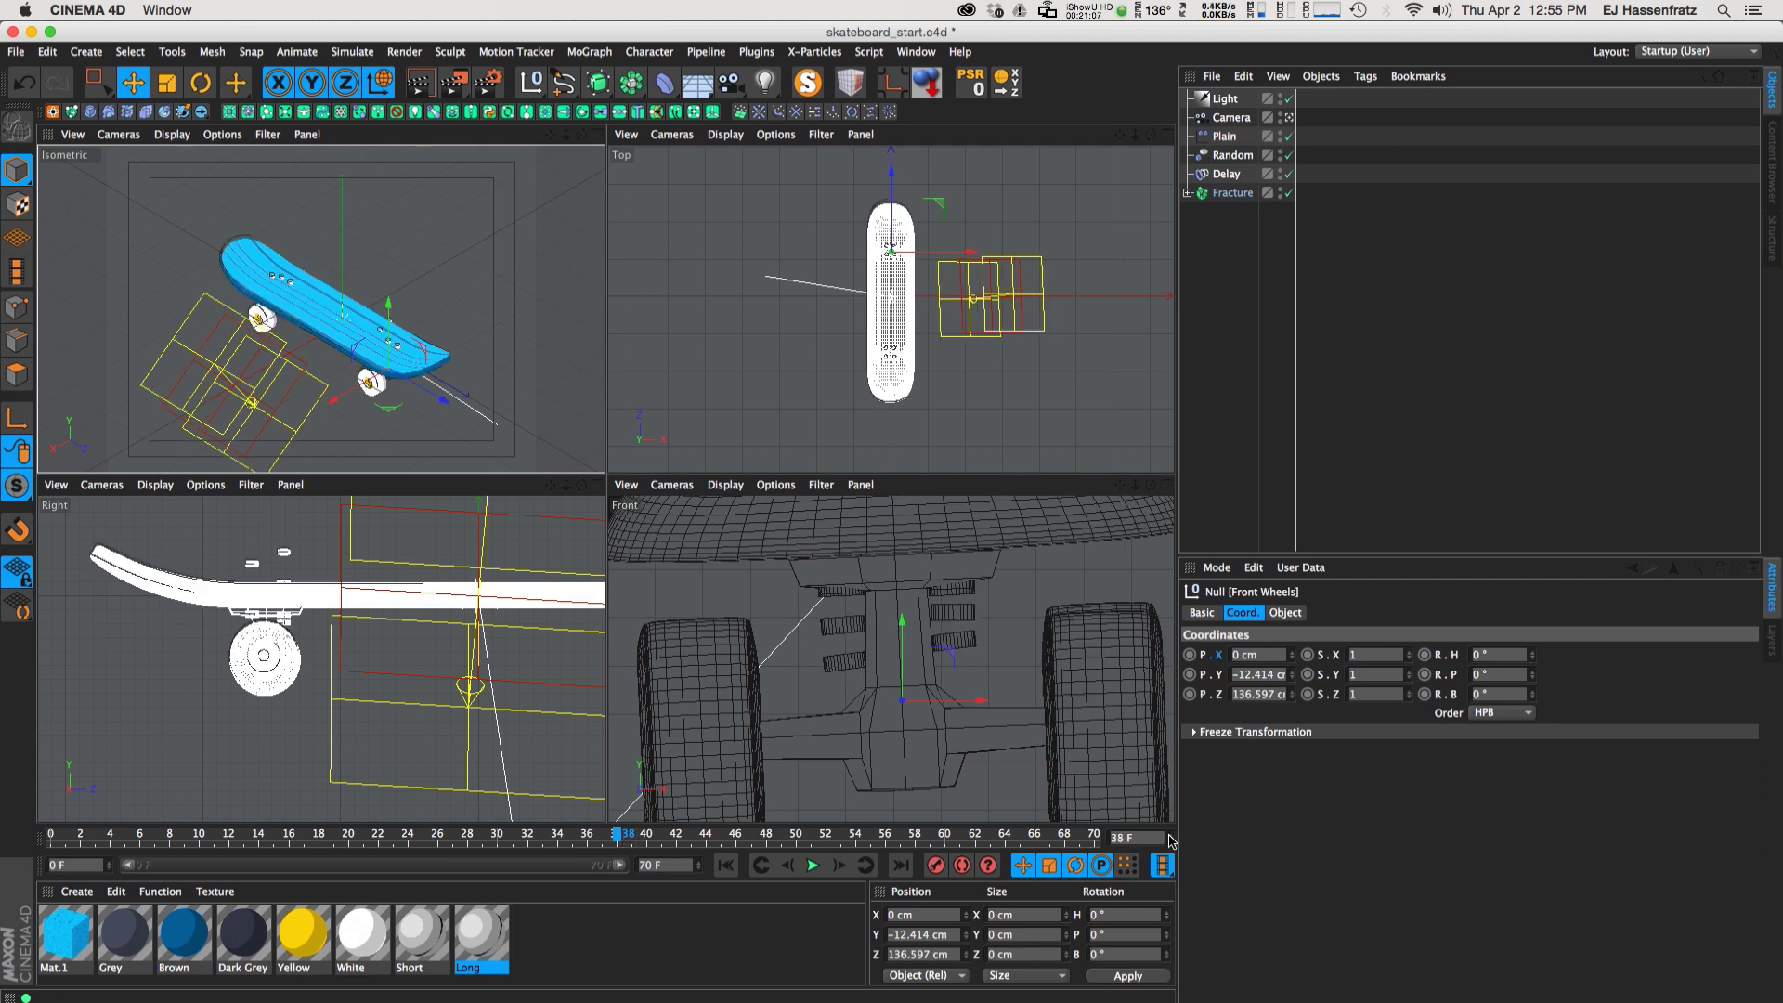
key(g)
key(g)
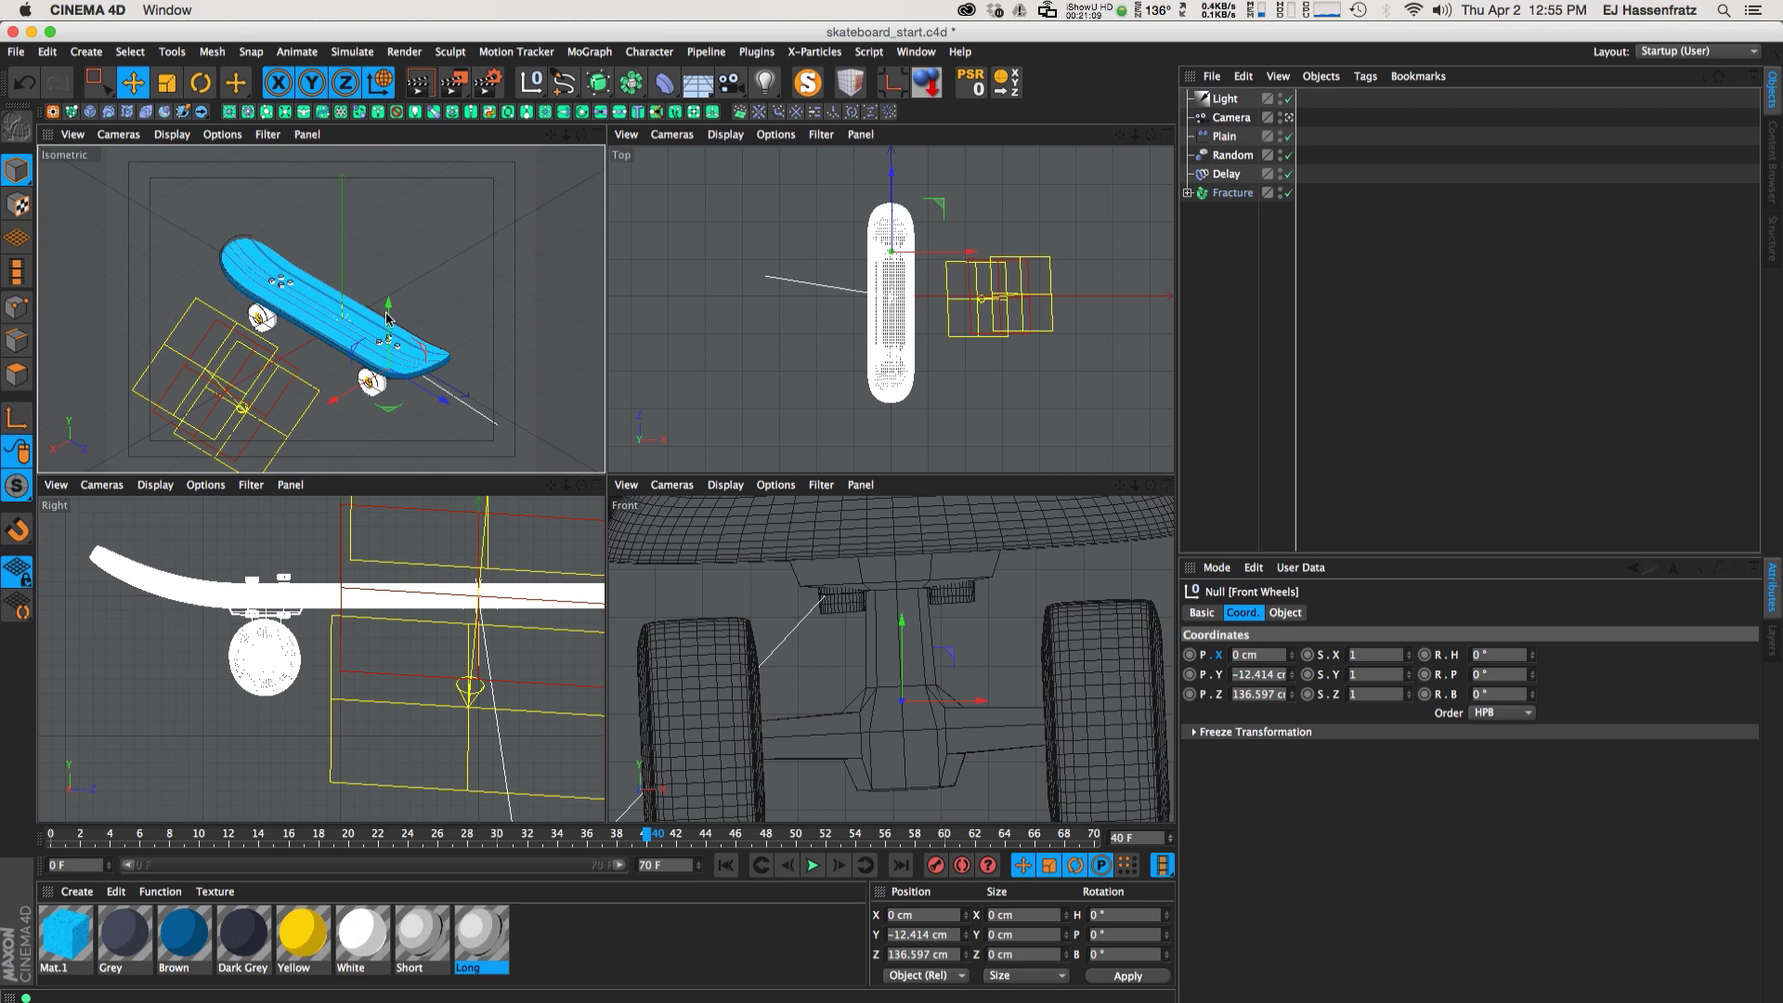
key(g)
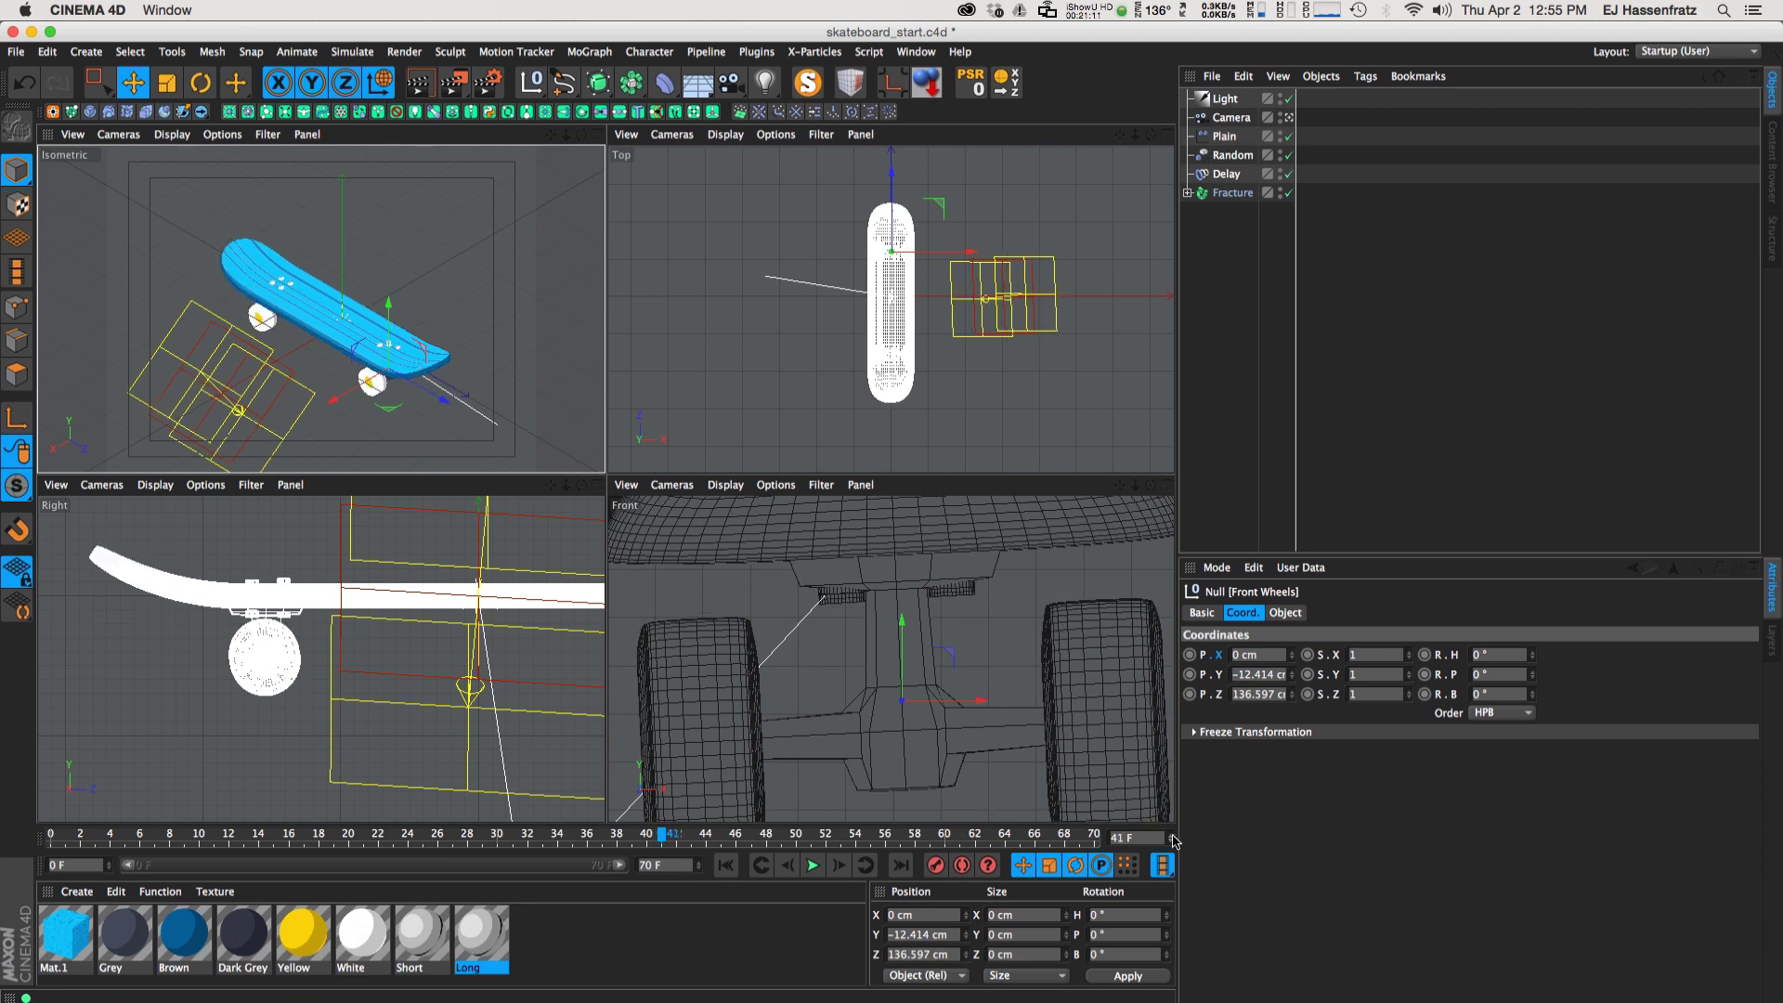
key(g)
key(g)
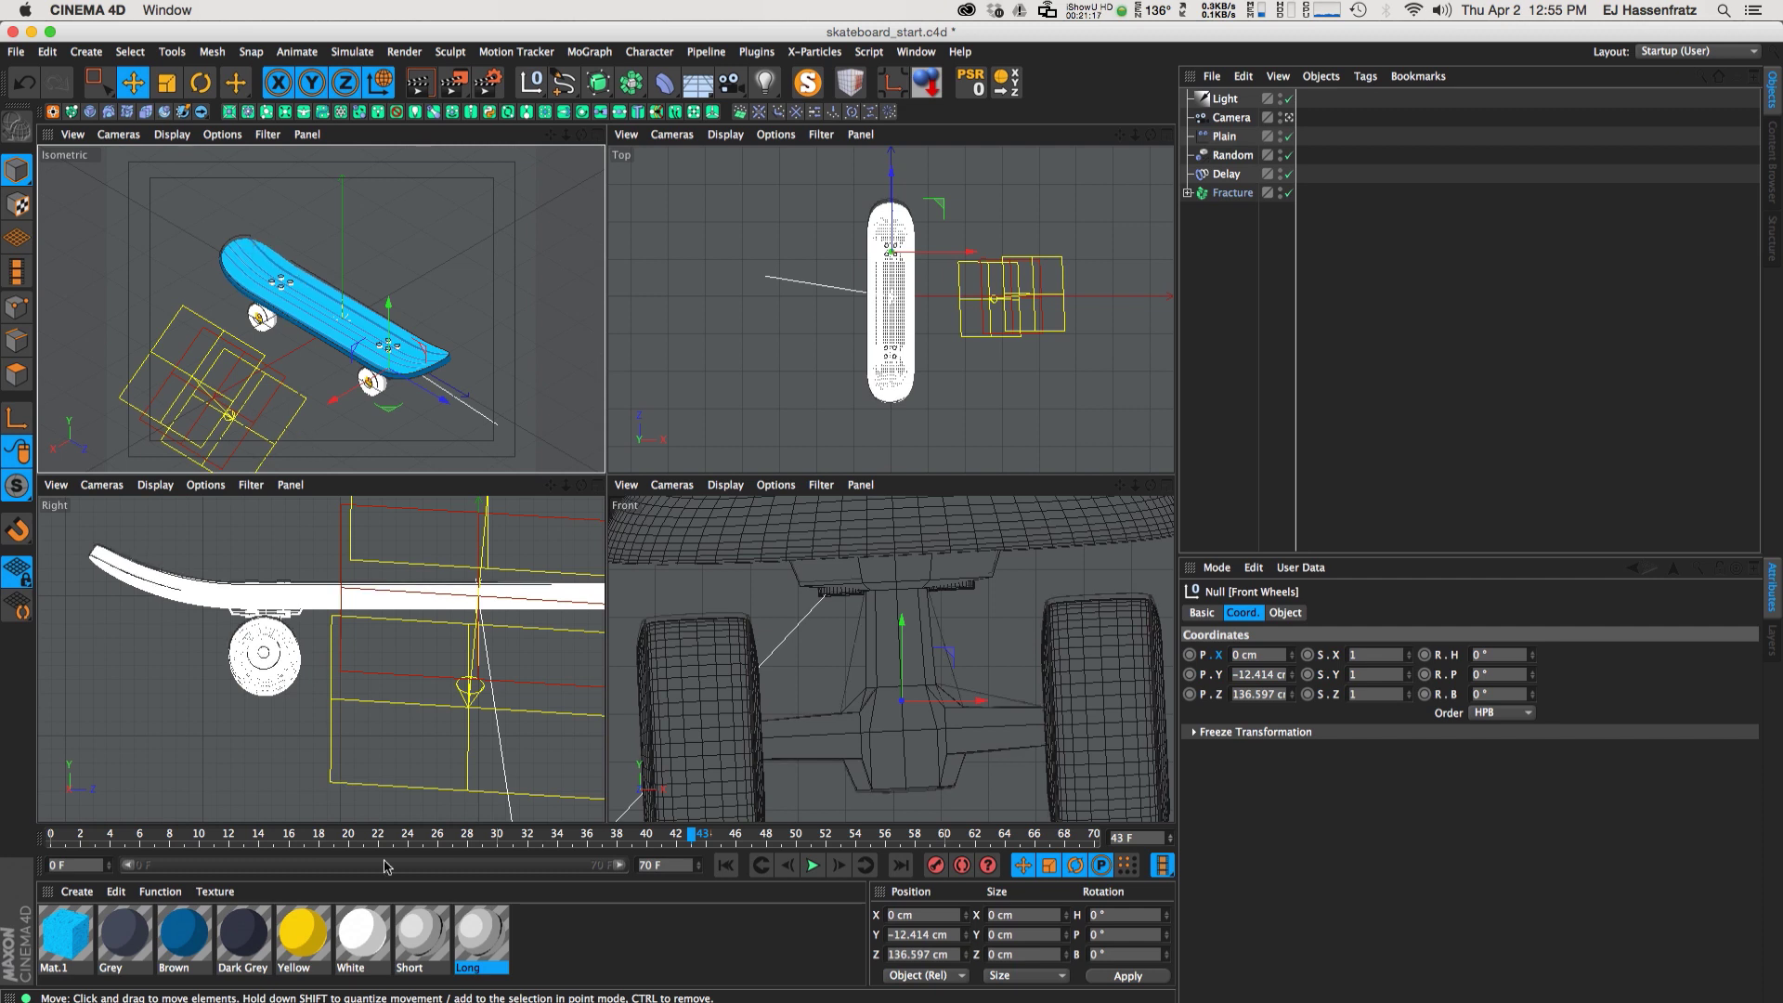
double_click(476, 932)
right_click(476, 933)
key(Escape)
drag(324, 131, 748, 138)
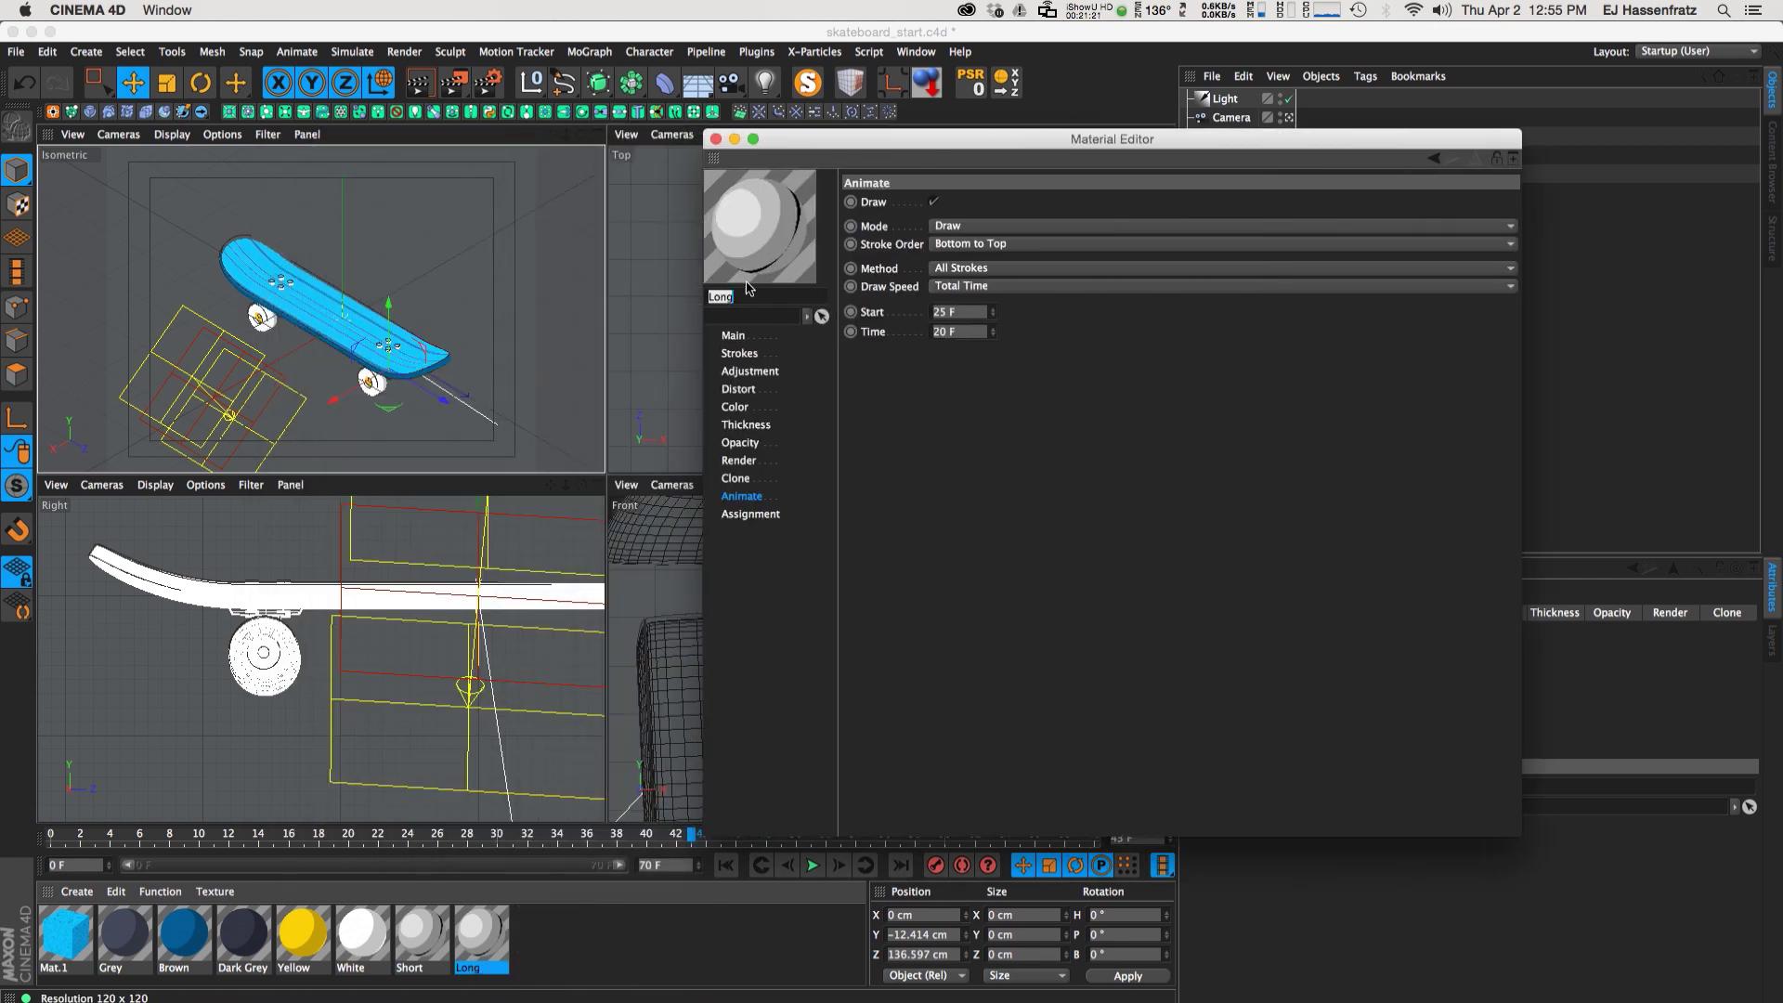
click(748, 371)
click(740, 354)
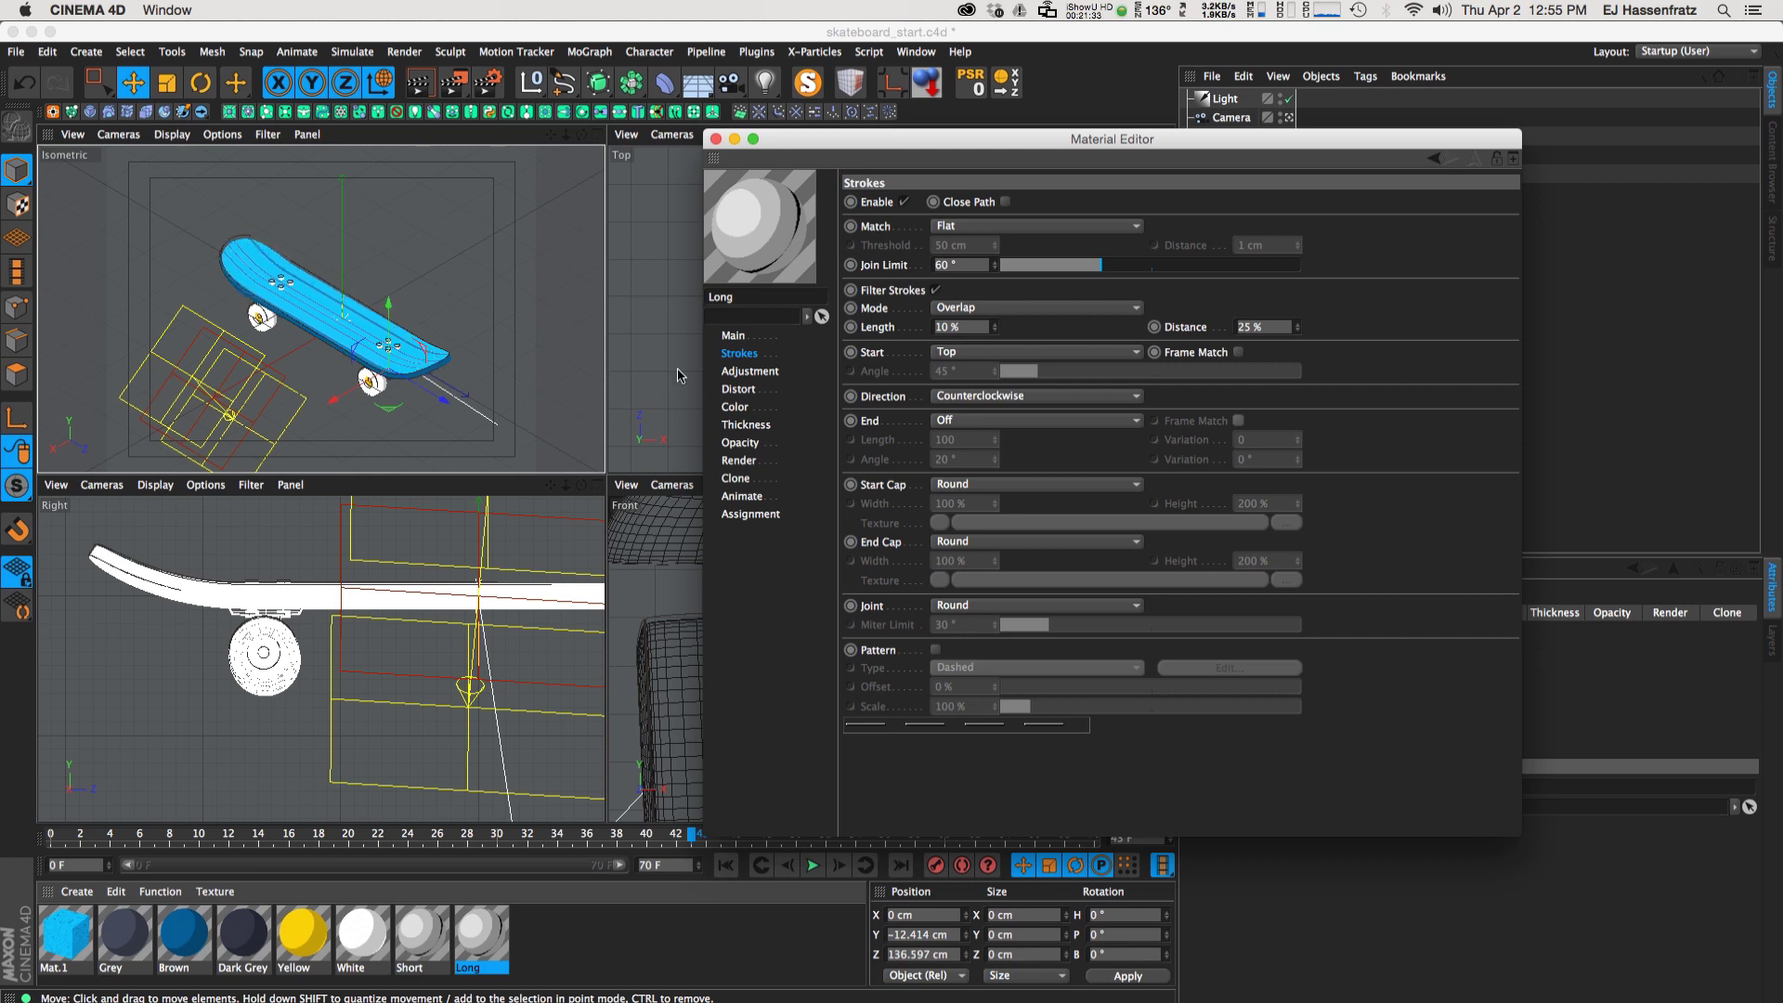
click(969, 355)
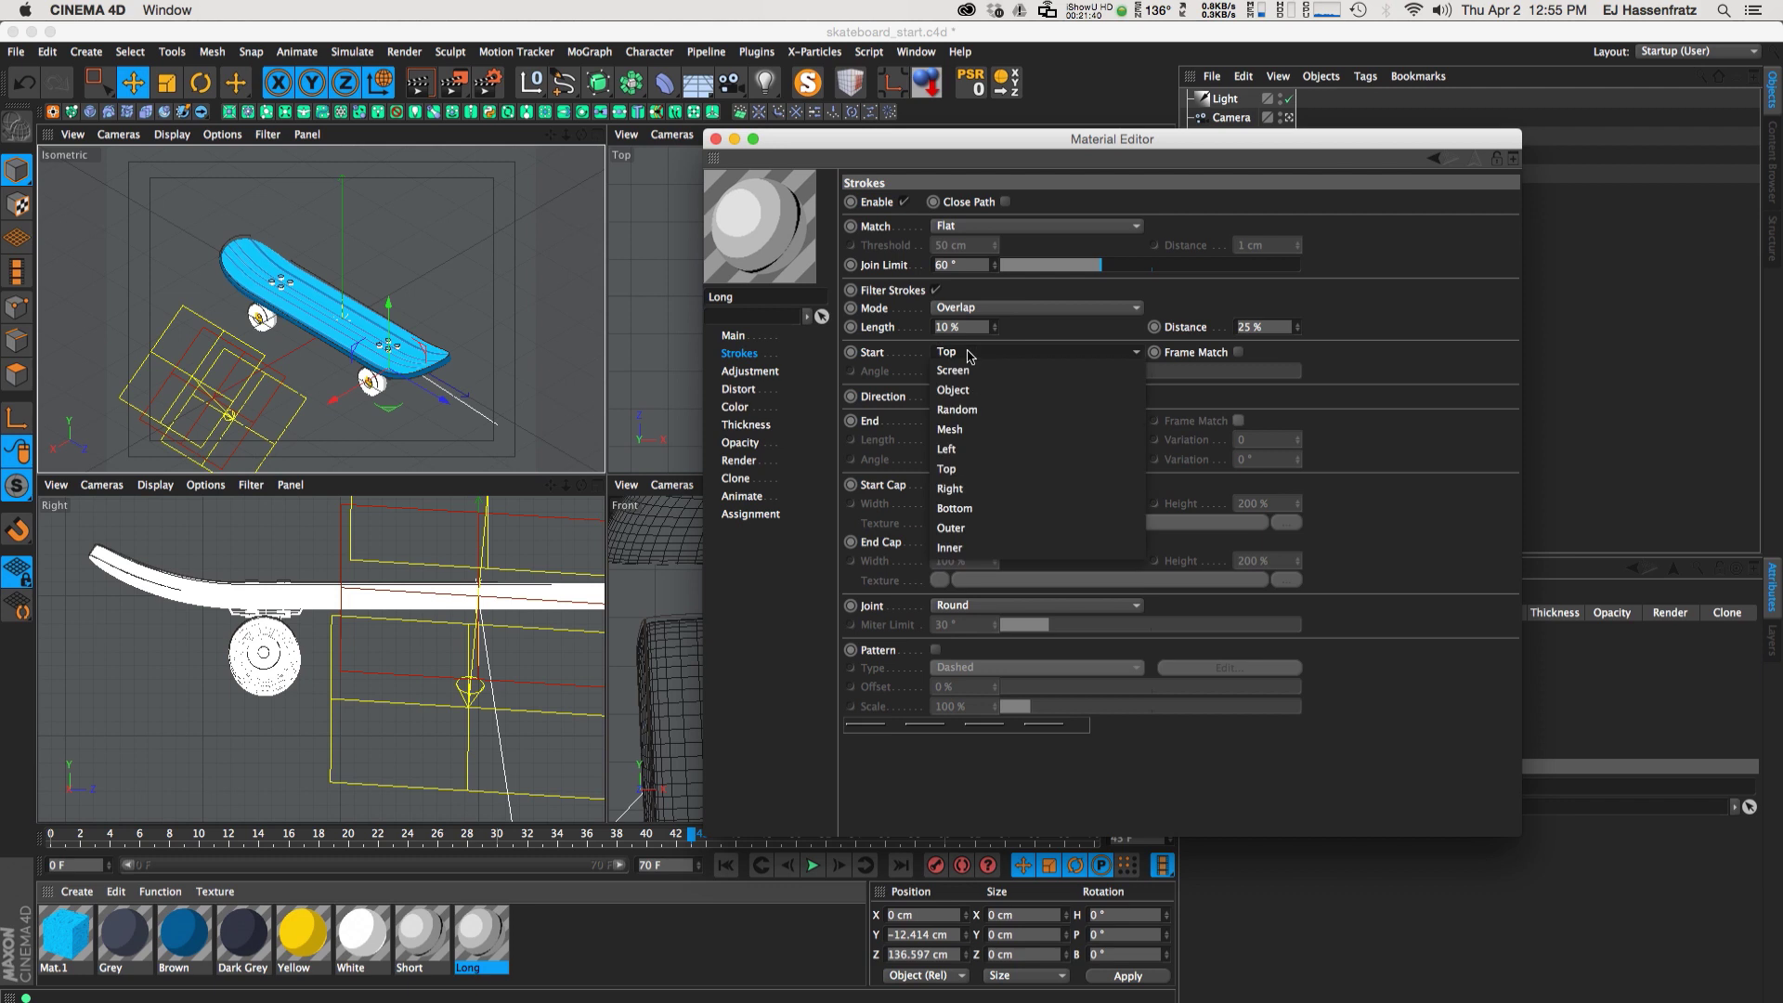
click(978, 511)
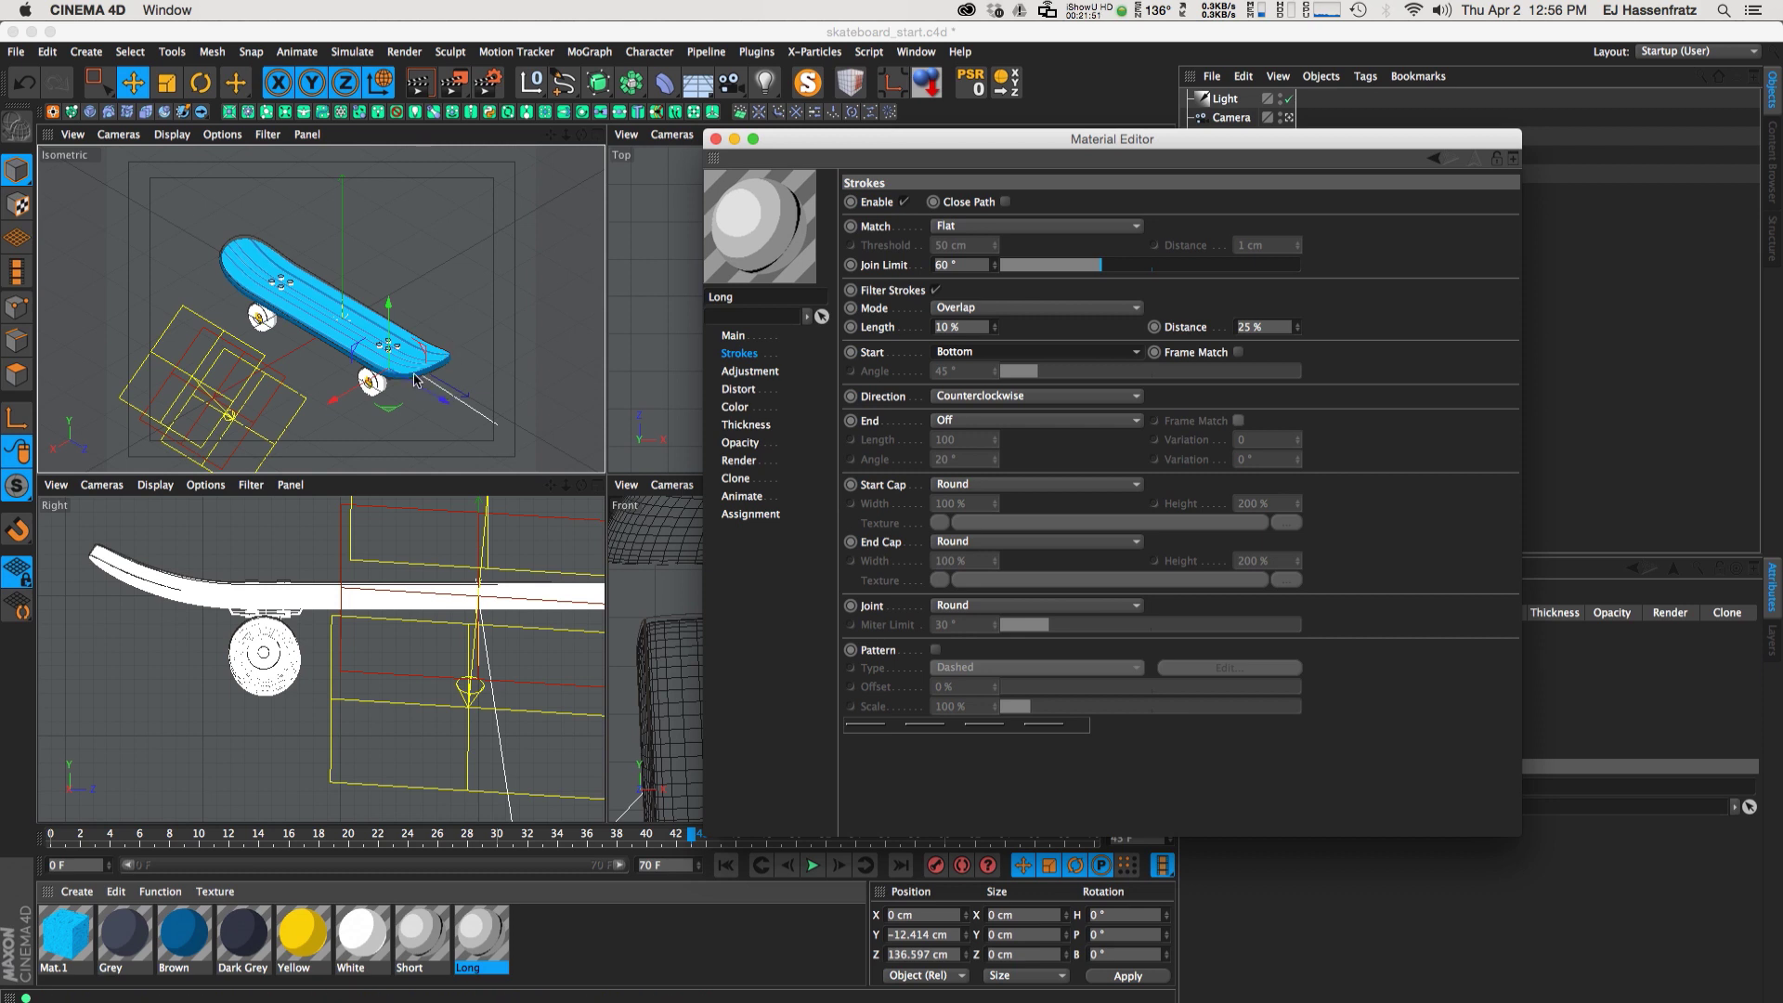
click(972, 361)
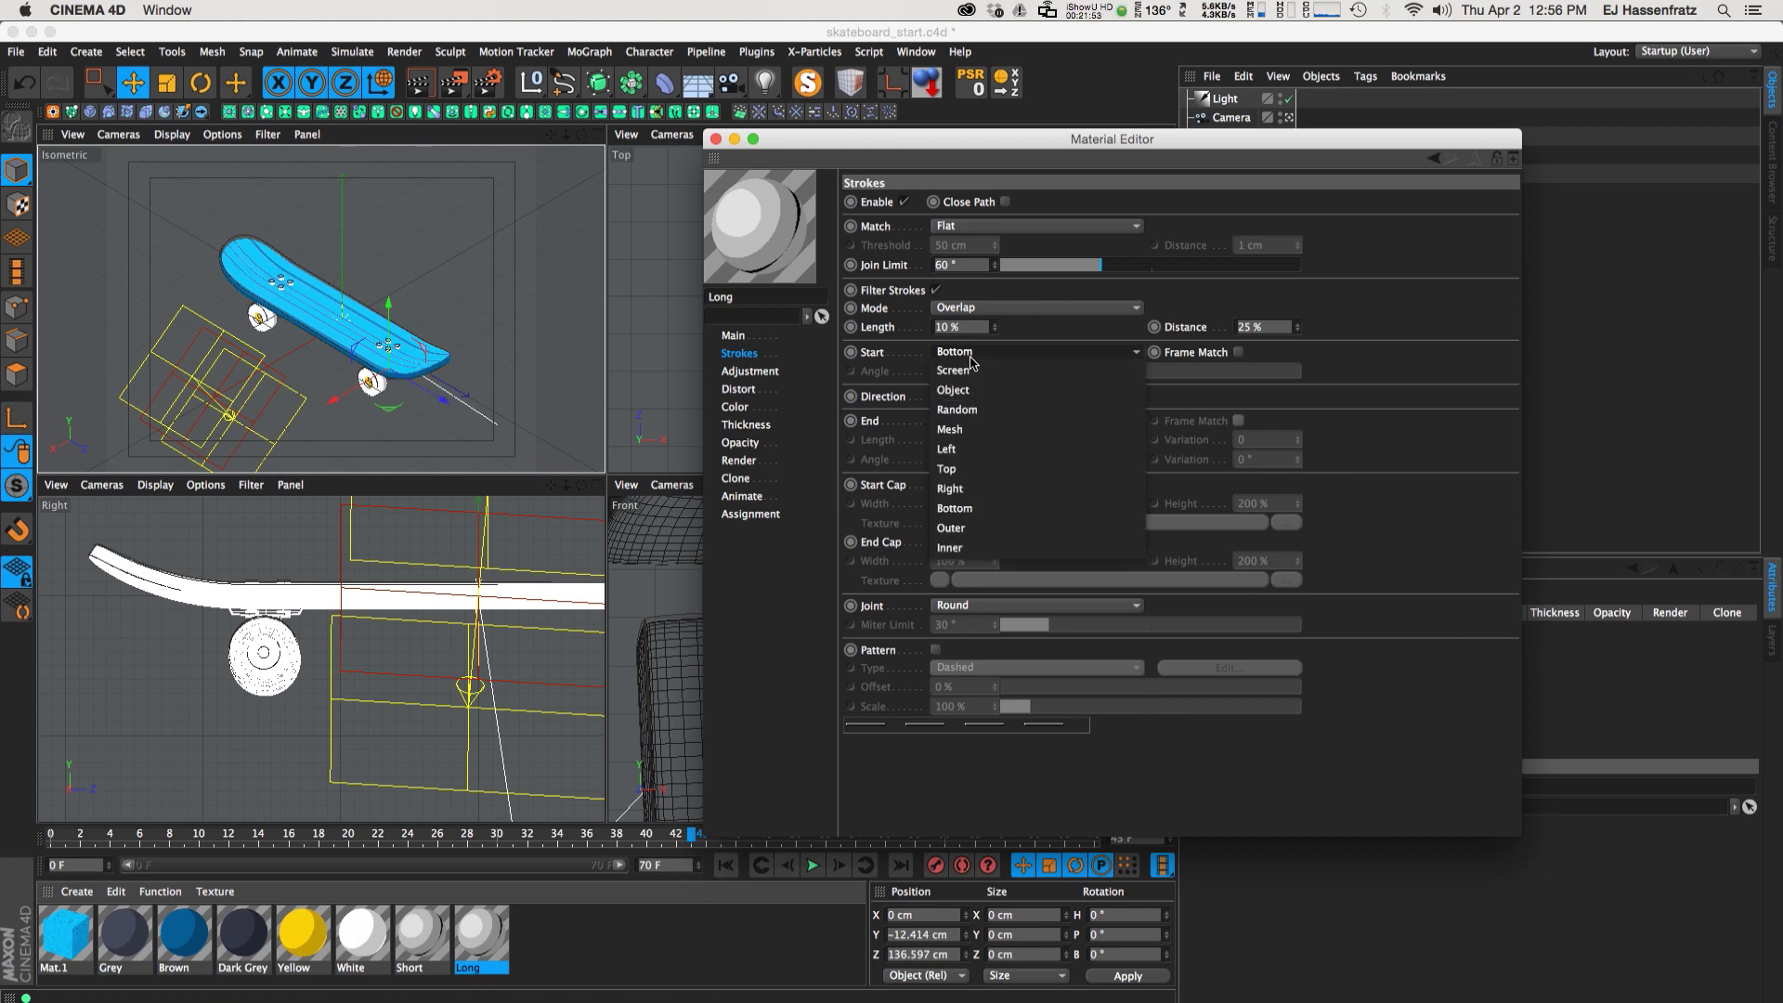
click(980, 469)
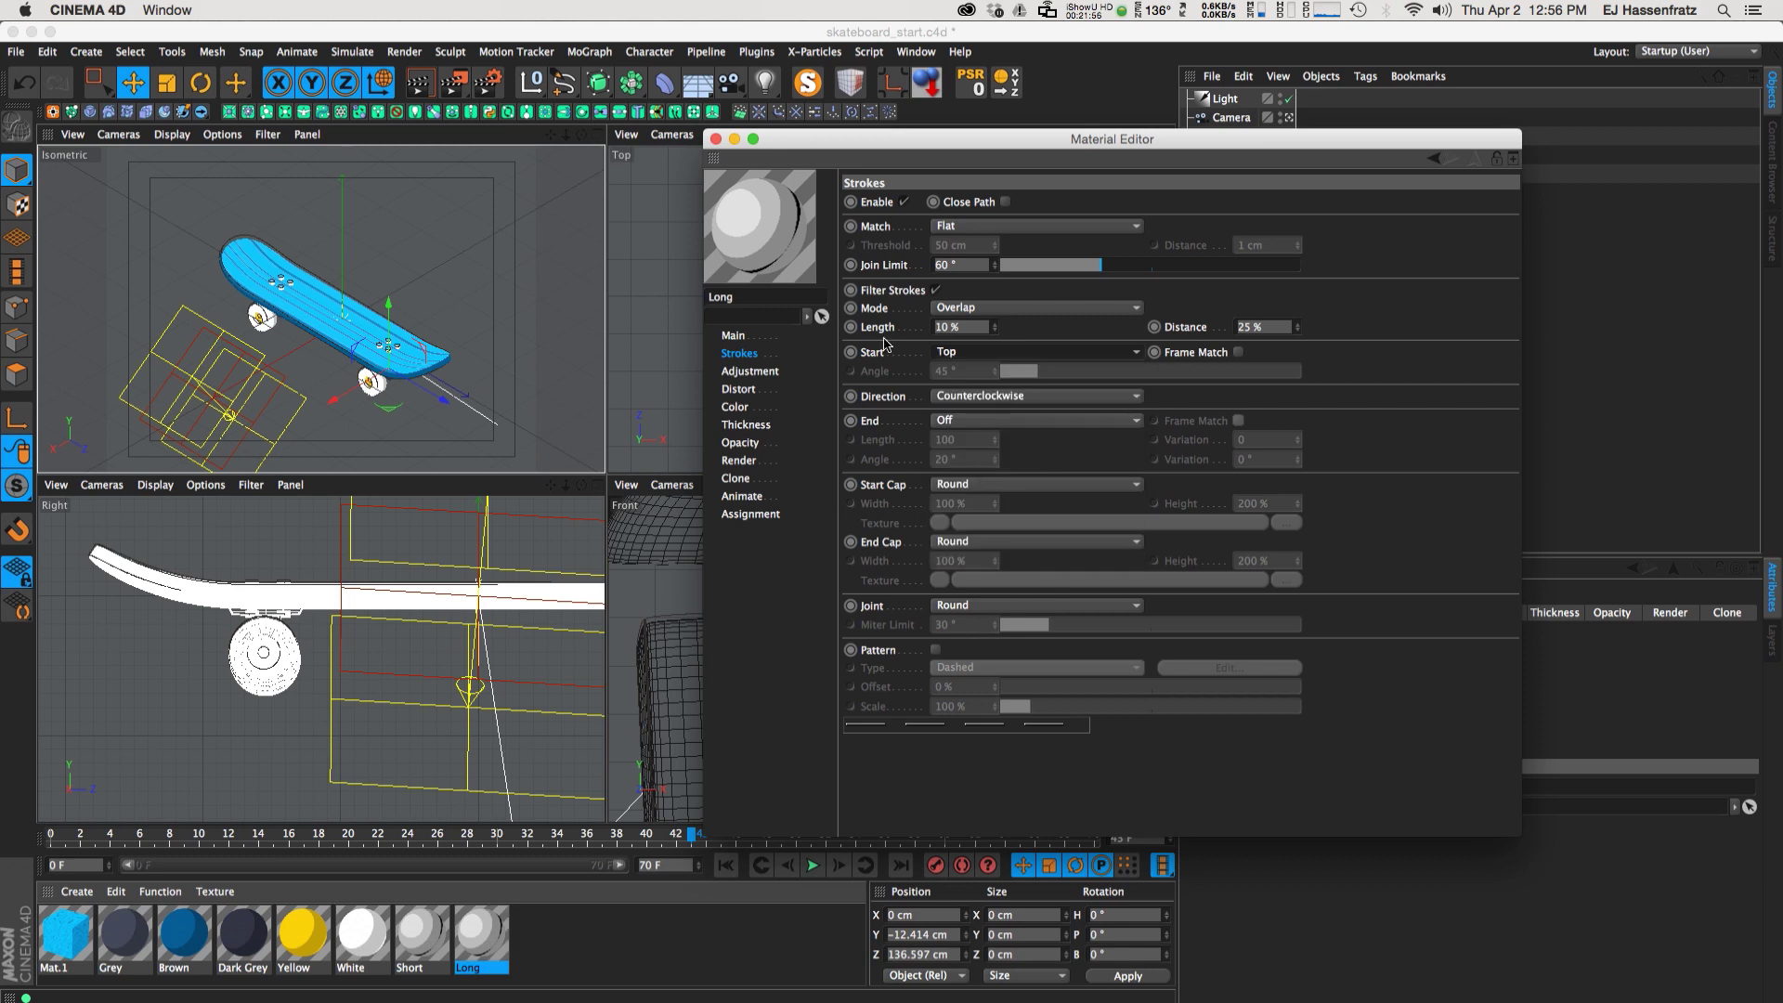
click(754, 497)
click(754, 514)
click(742, 497)
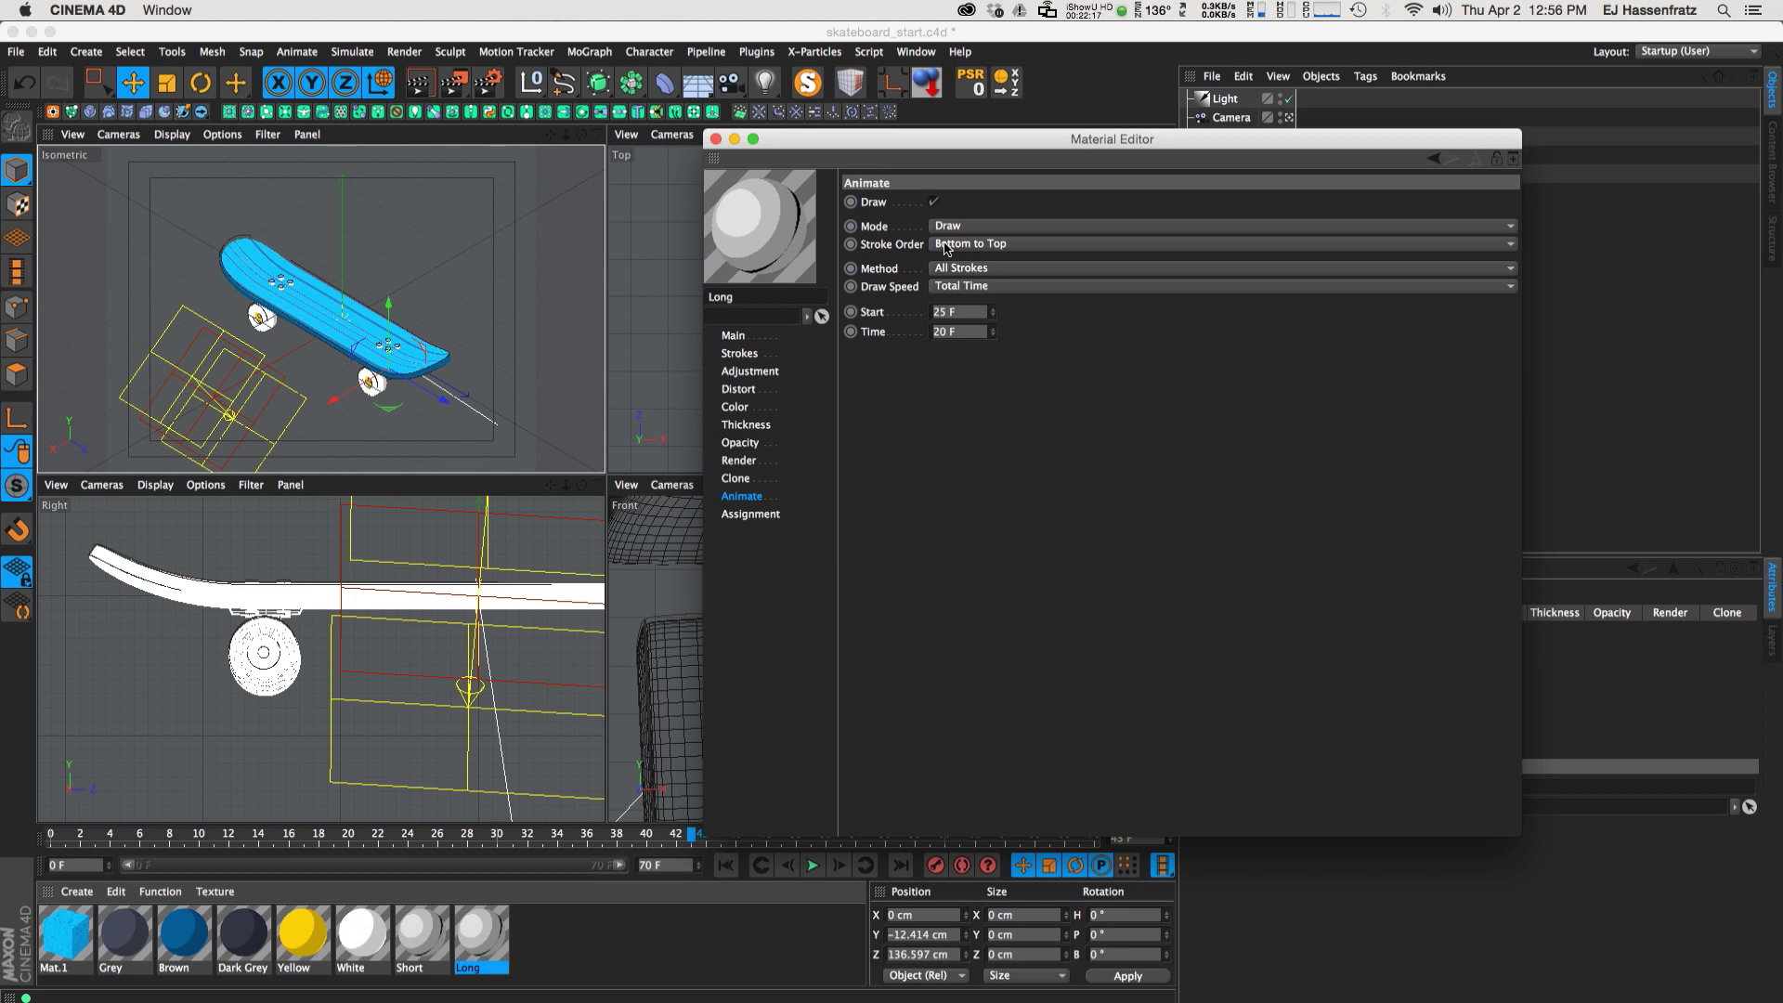
click(716, 139)
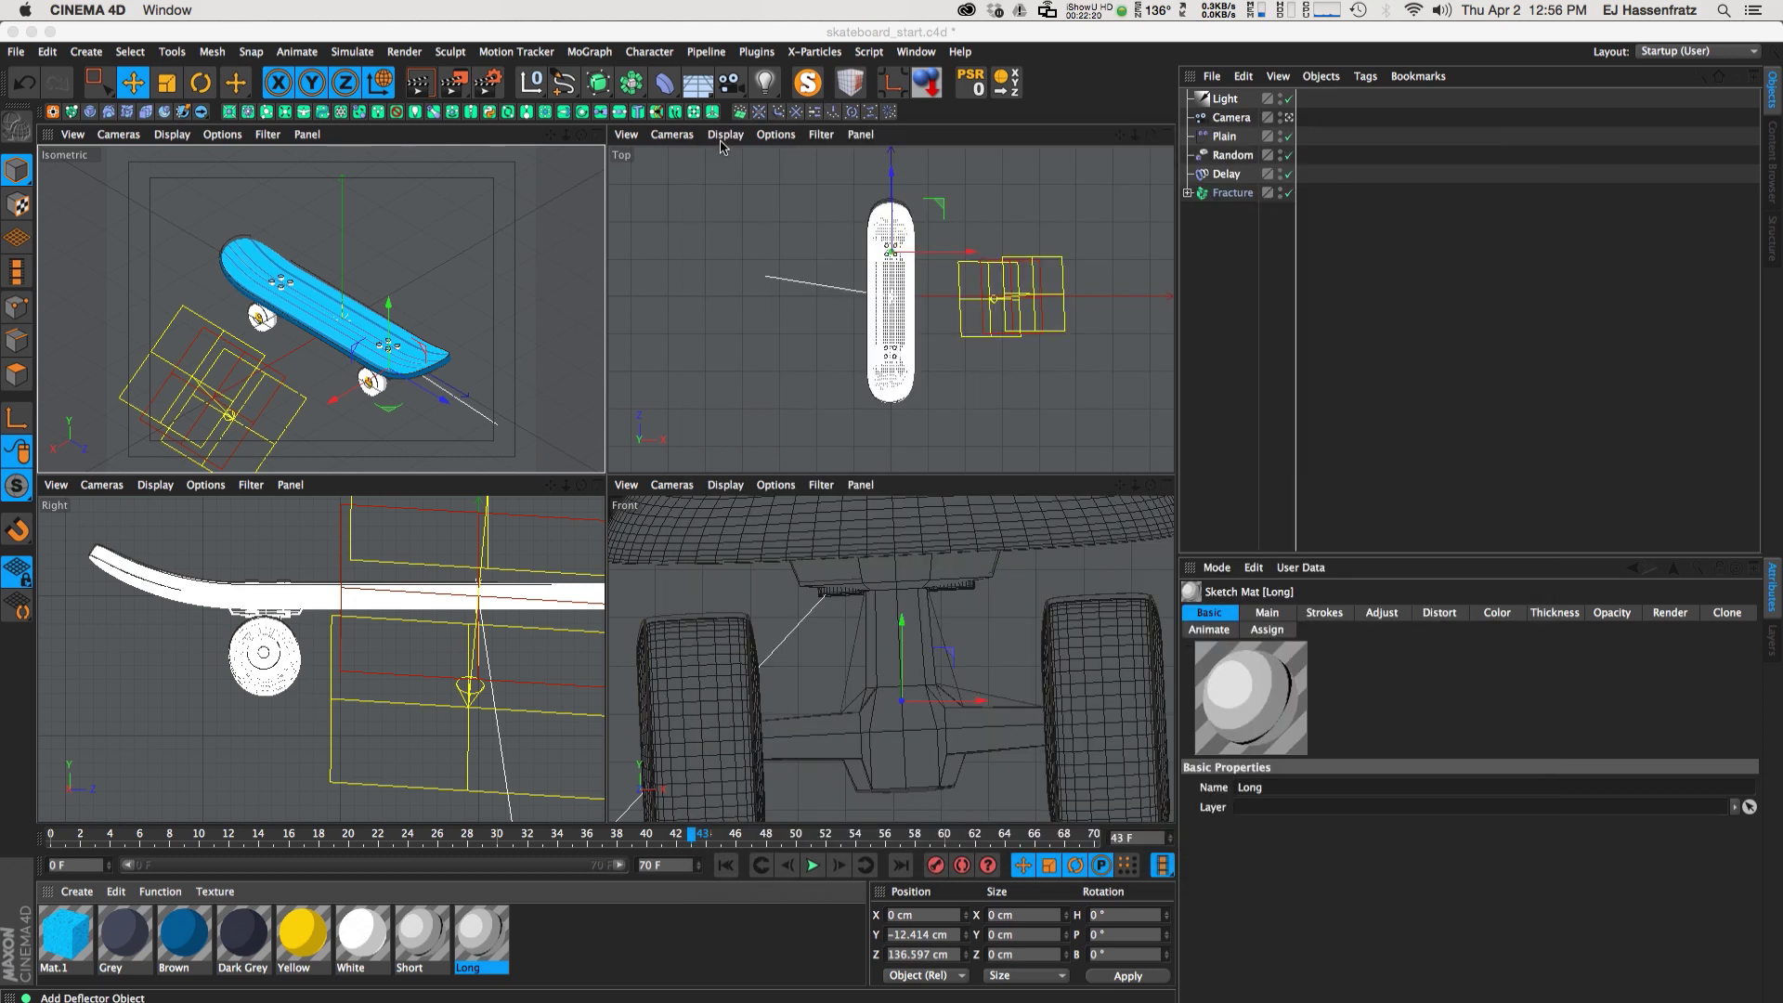
click(500, 93)
click(585, 322)
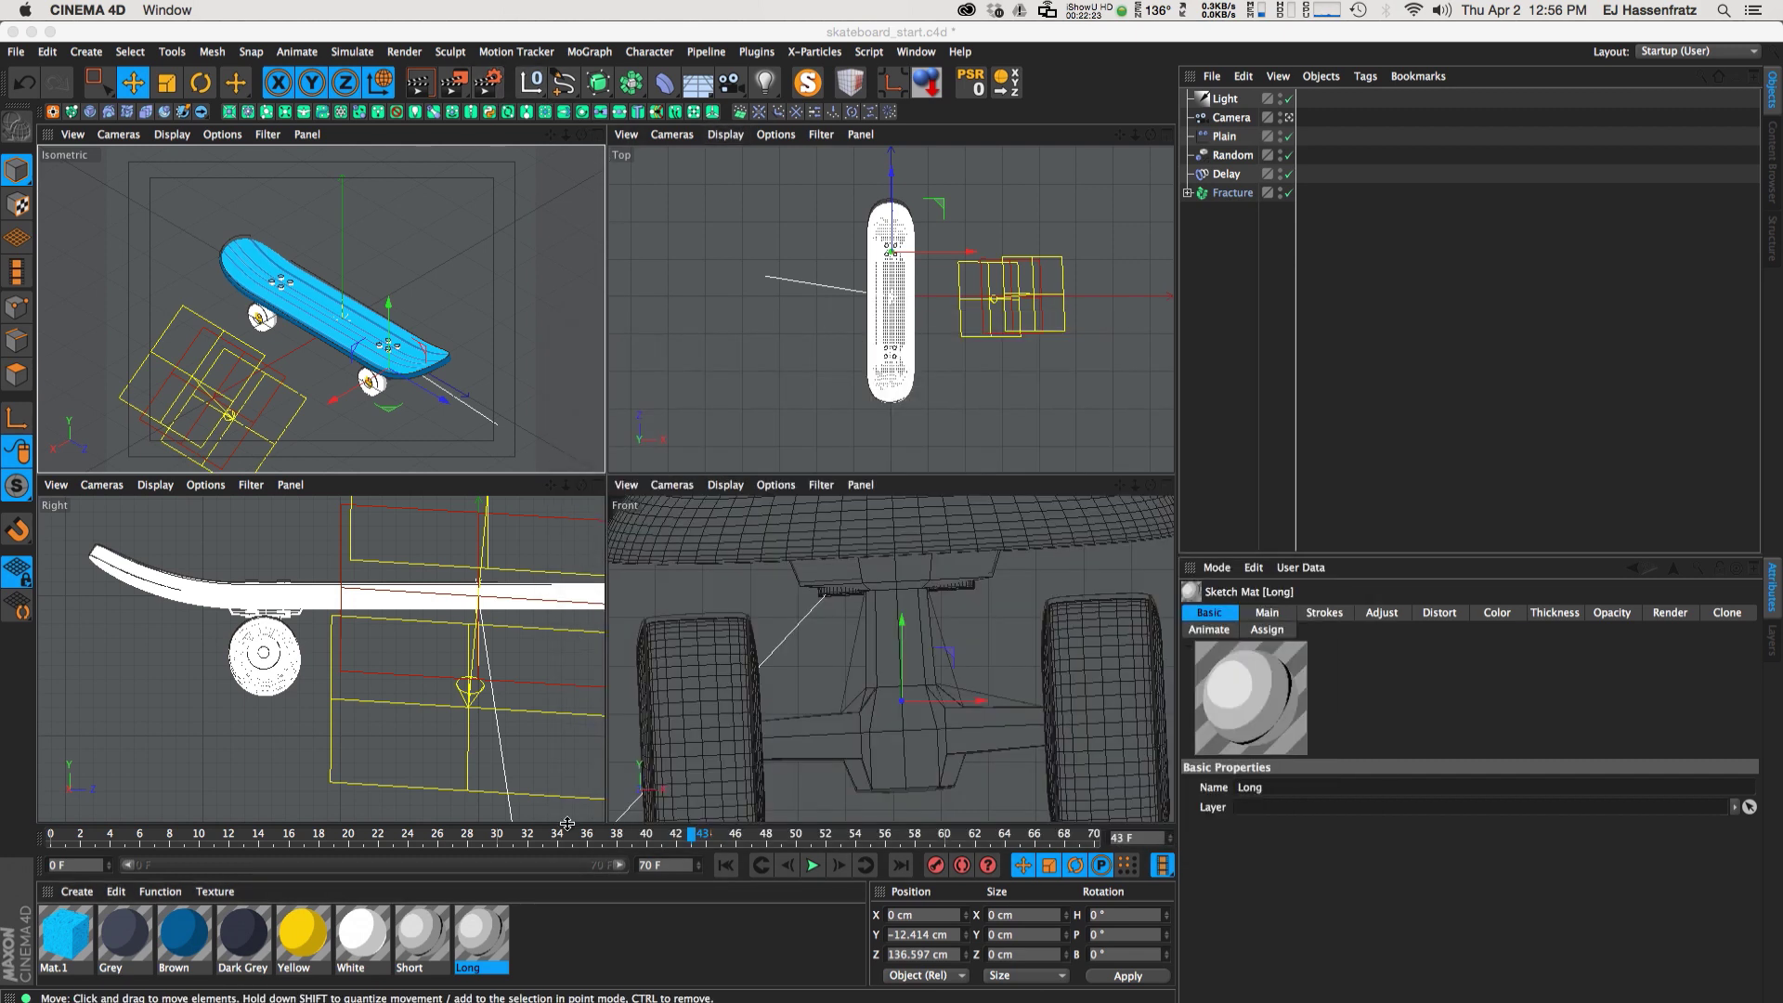
double_click(483, 946)
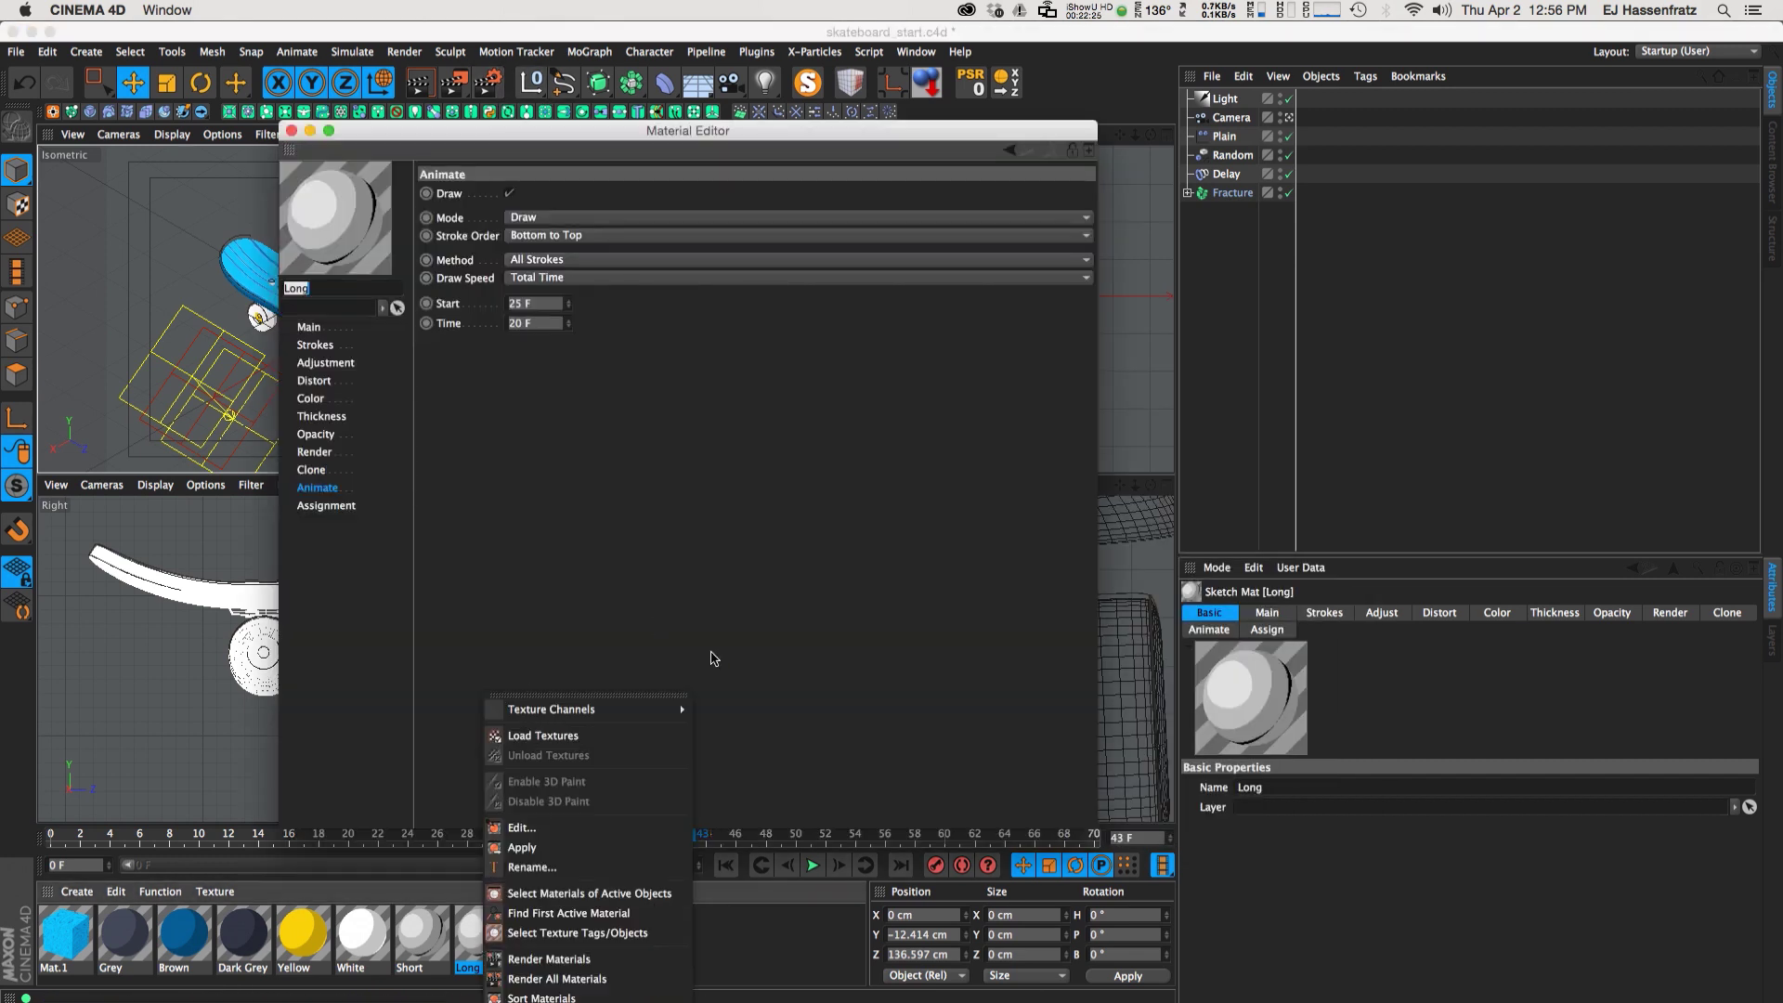
drag(690, 156, 938, 167)
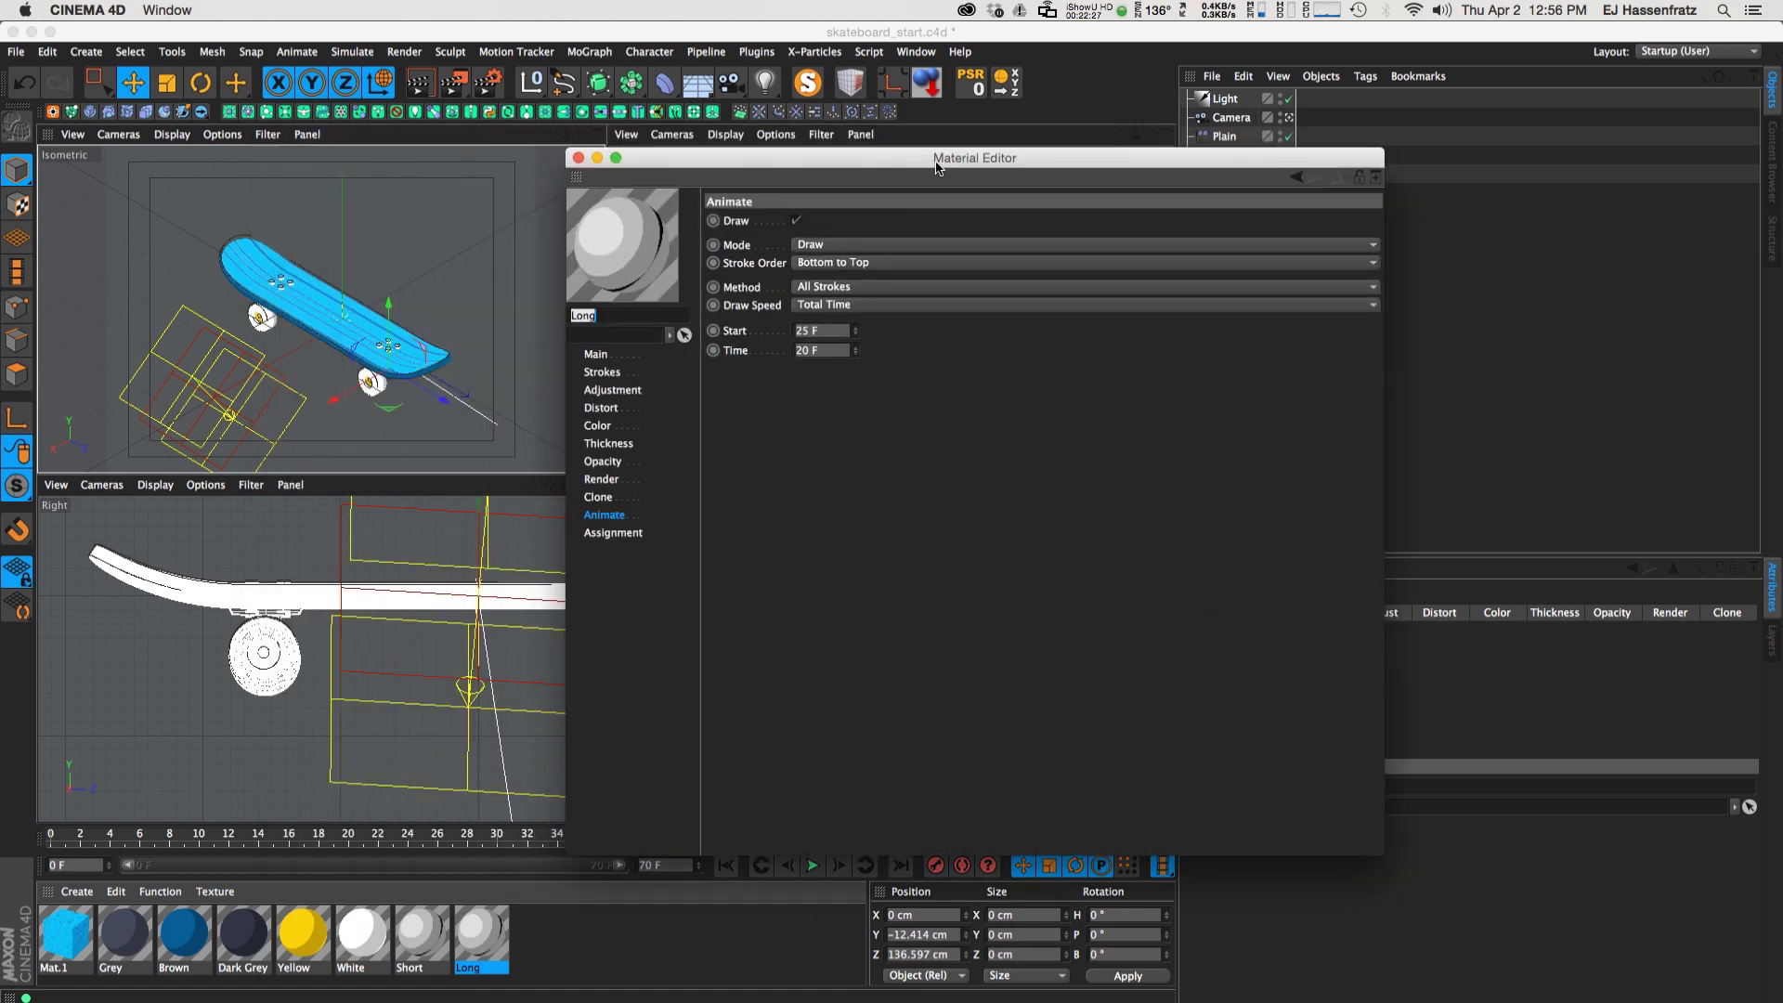
click(603, 373)
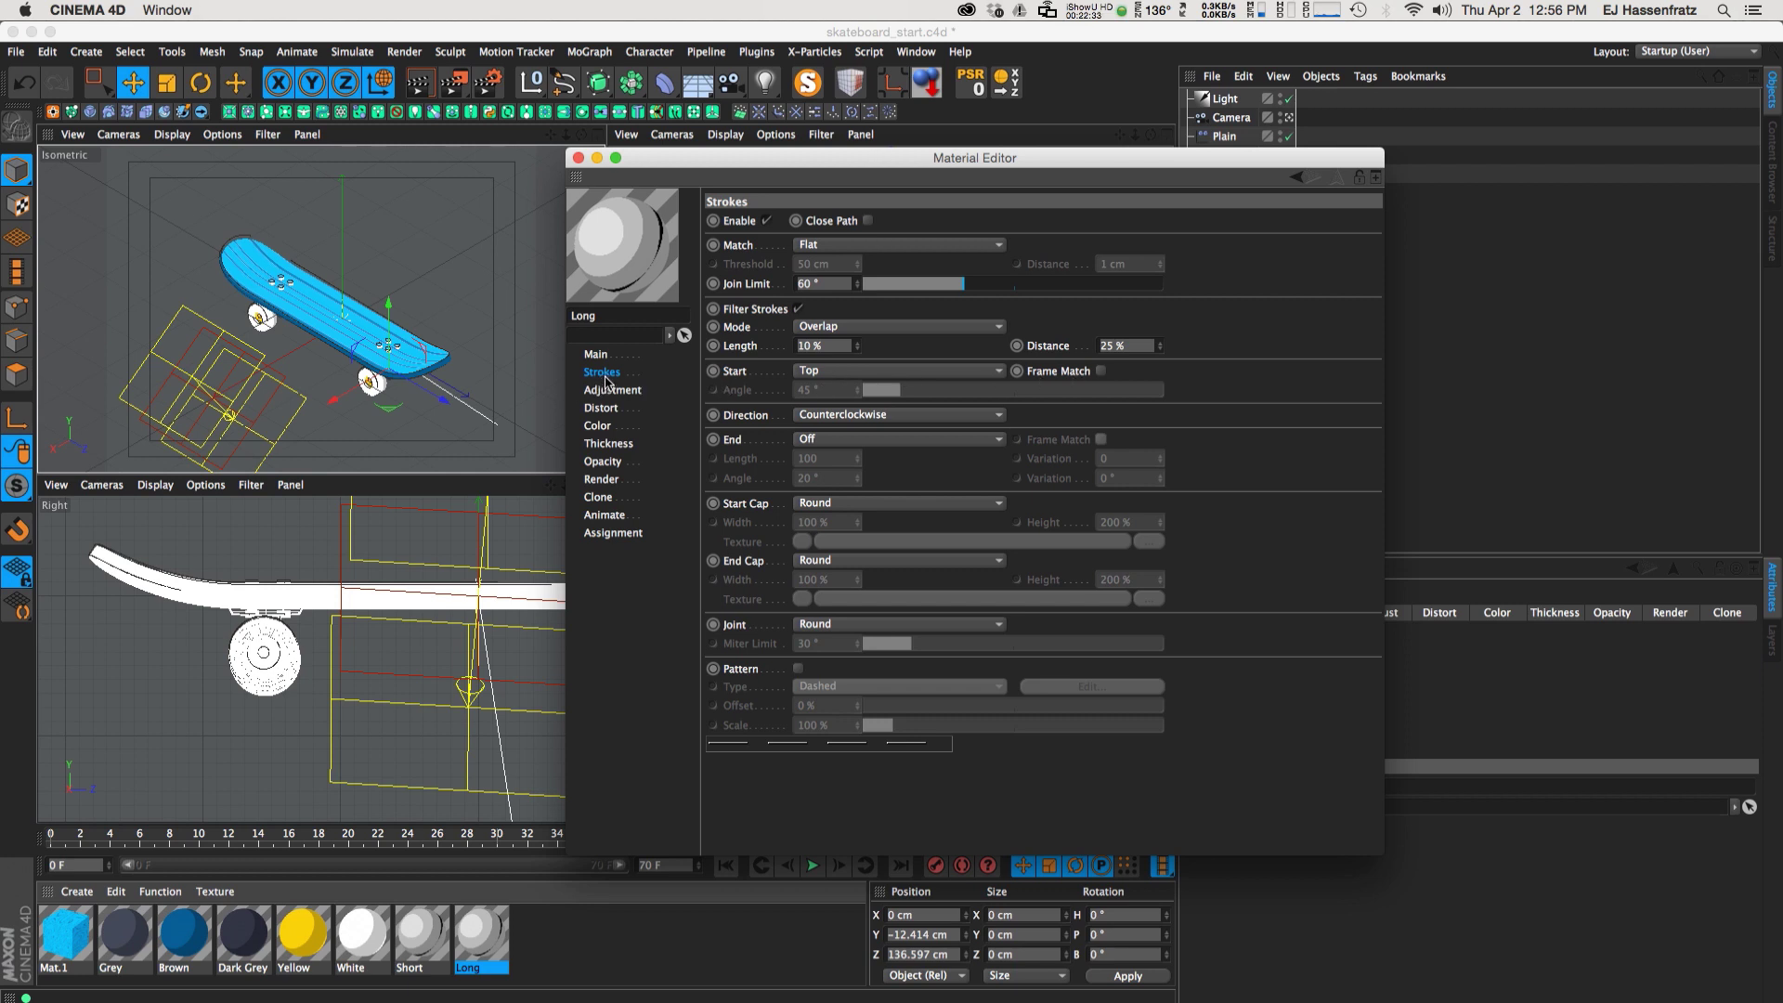
click(1101, 371)
click(1101, 370)
click(578, 158)
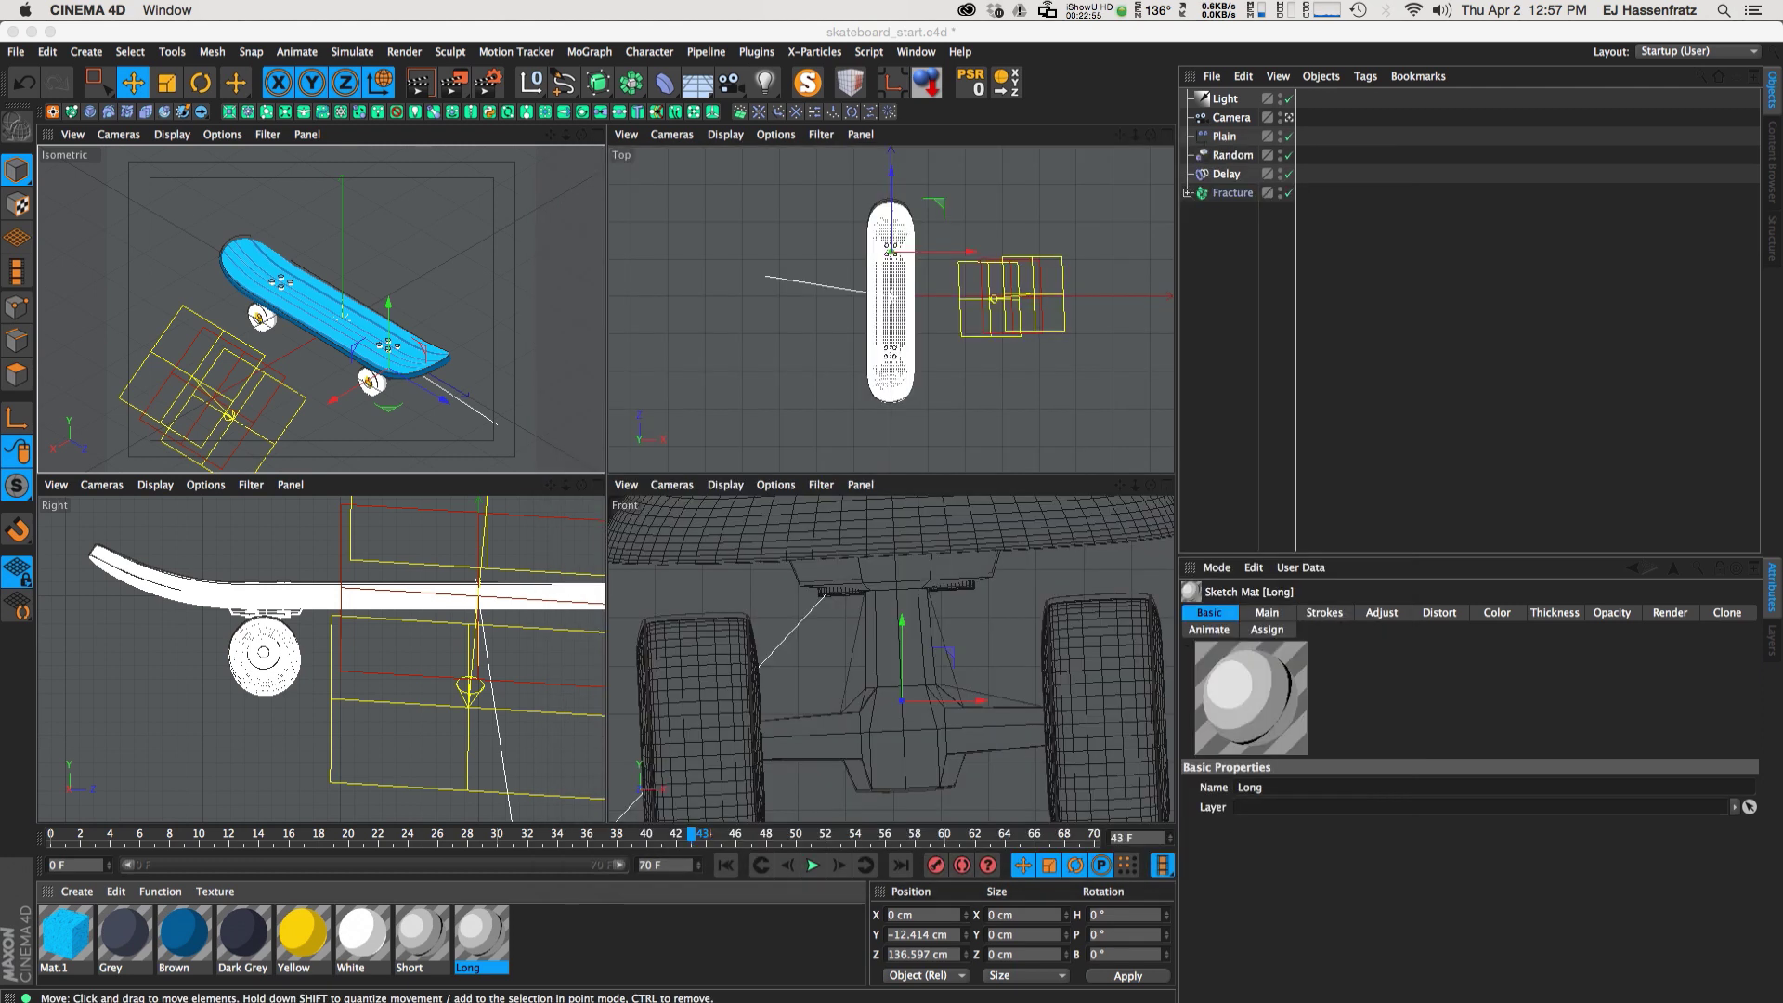
key(shift+F6)
Switch between the two skateboard_full renders and scrub the earlier one to frames 23–26
click(1229, 455)
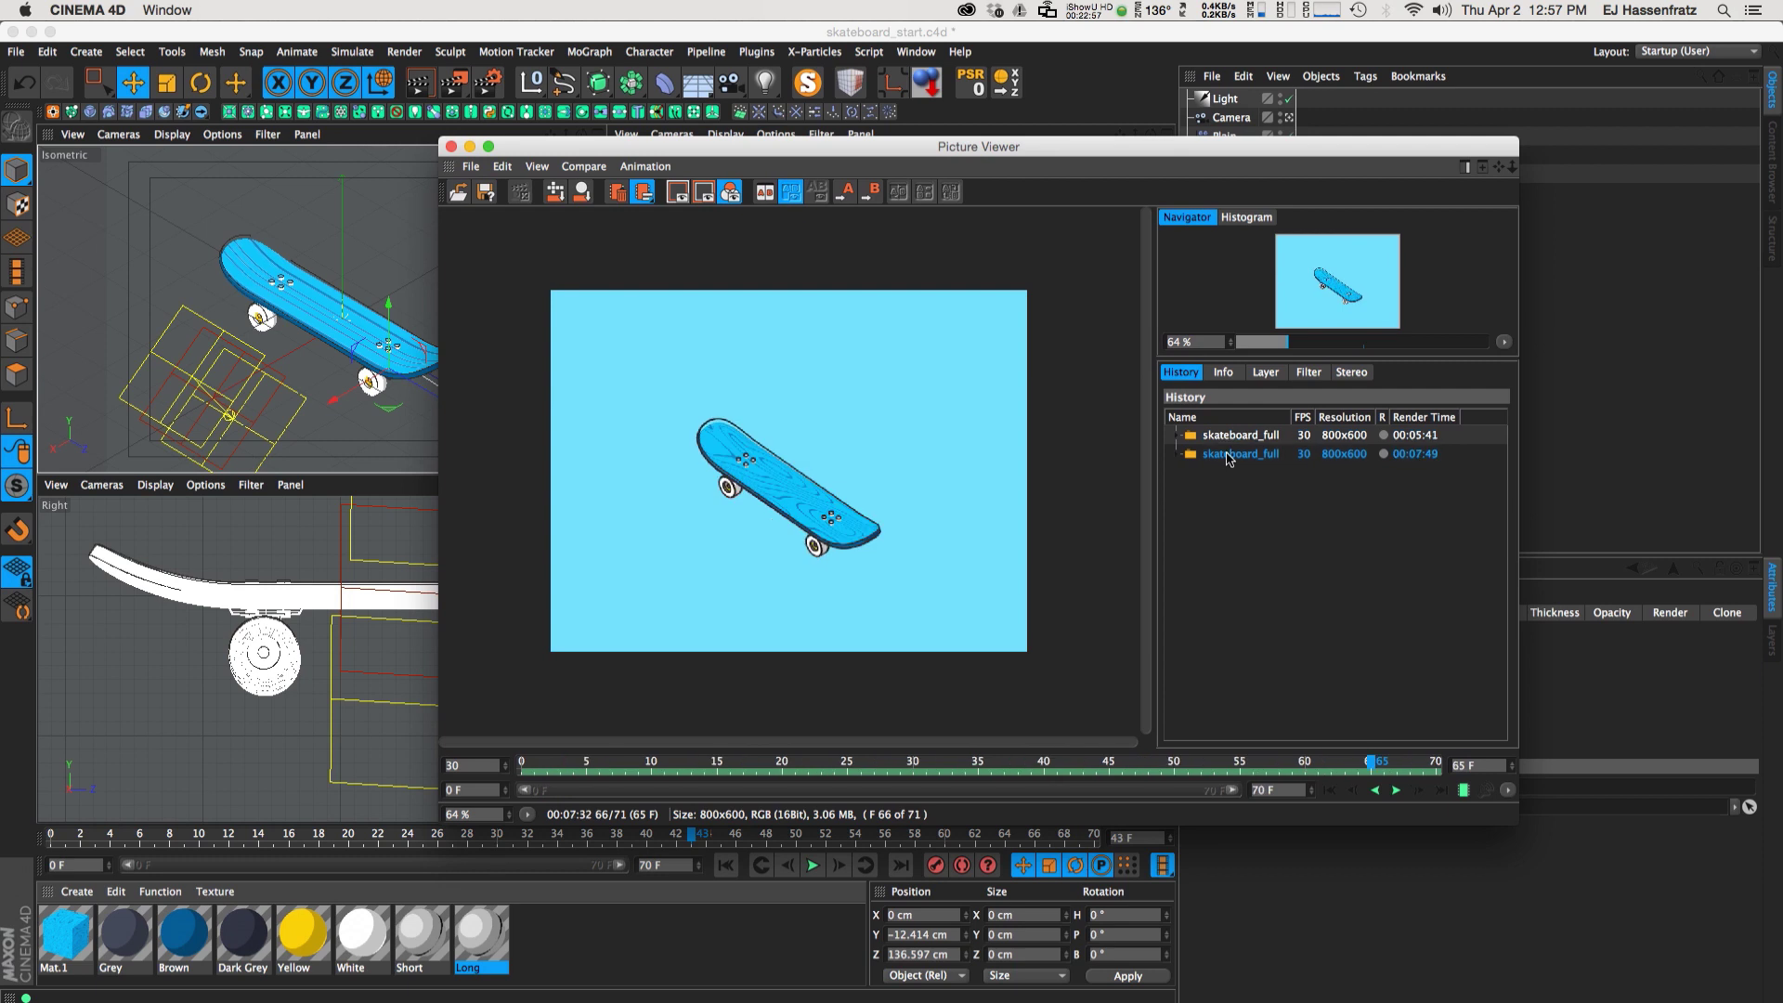
drag(749, 154, 852, 174)
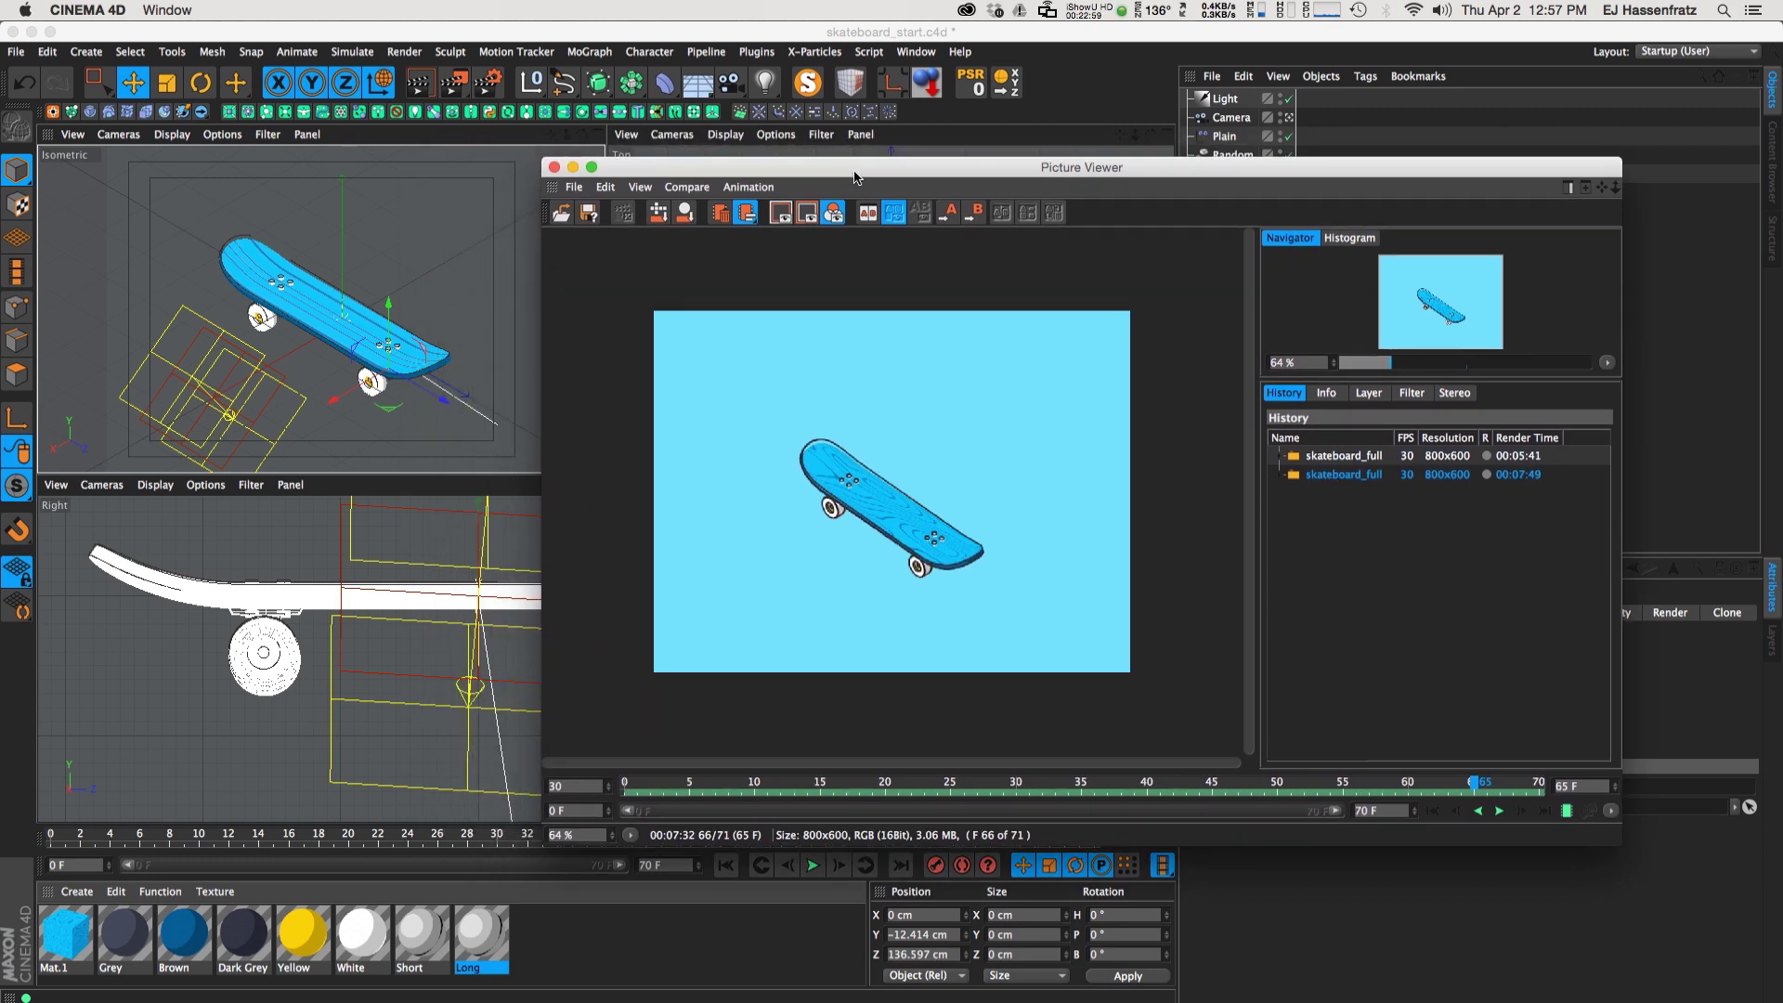
click(1330, 455)
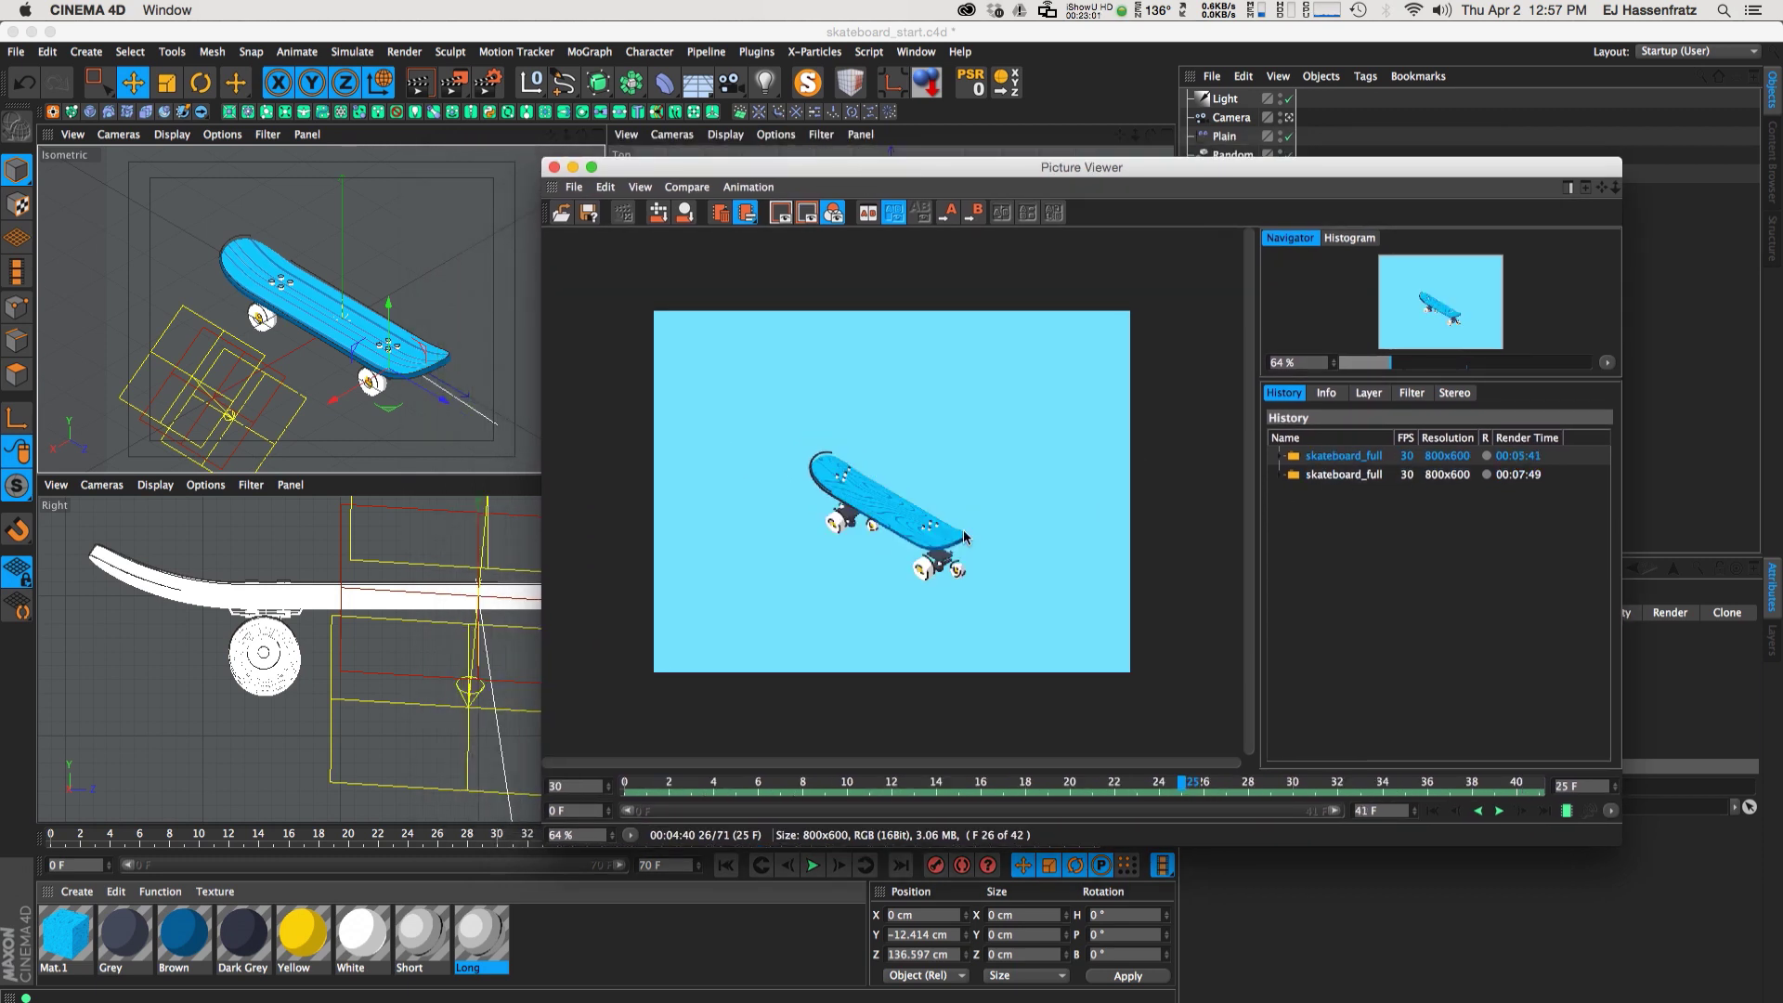
drag(915, 788, 1127, 799)
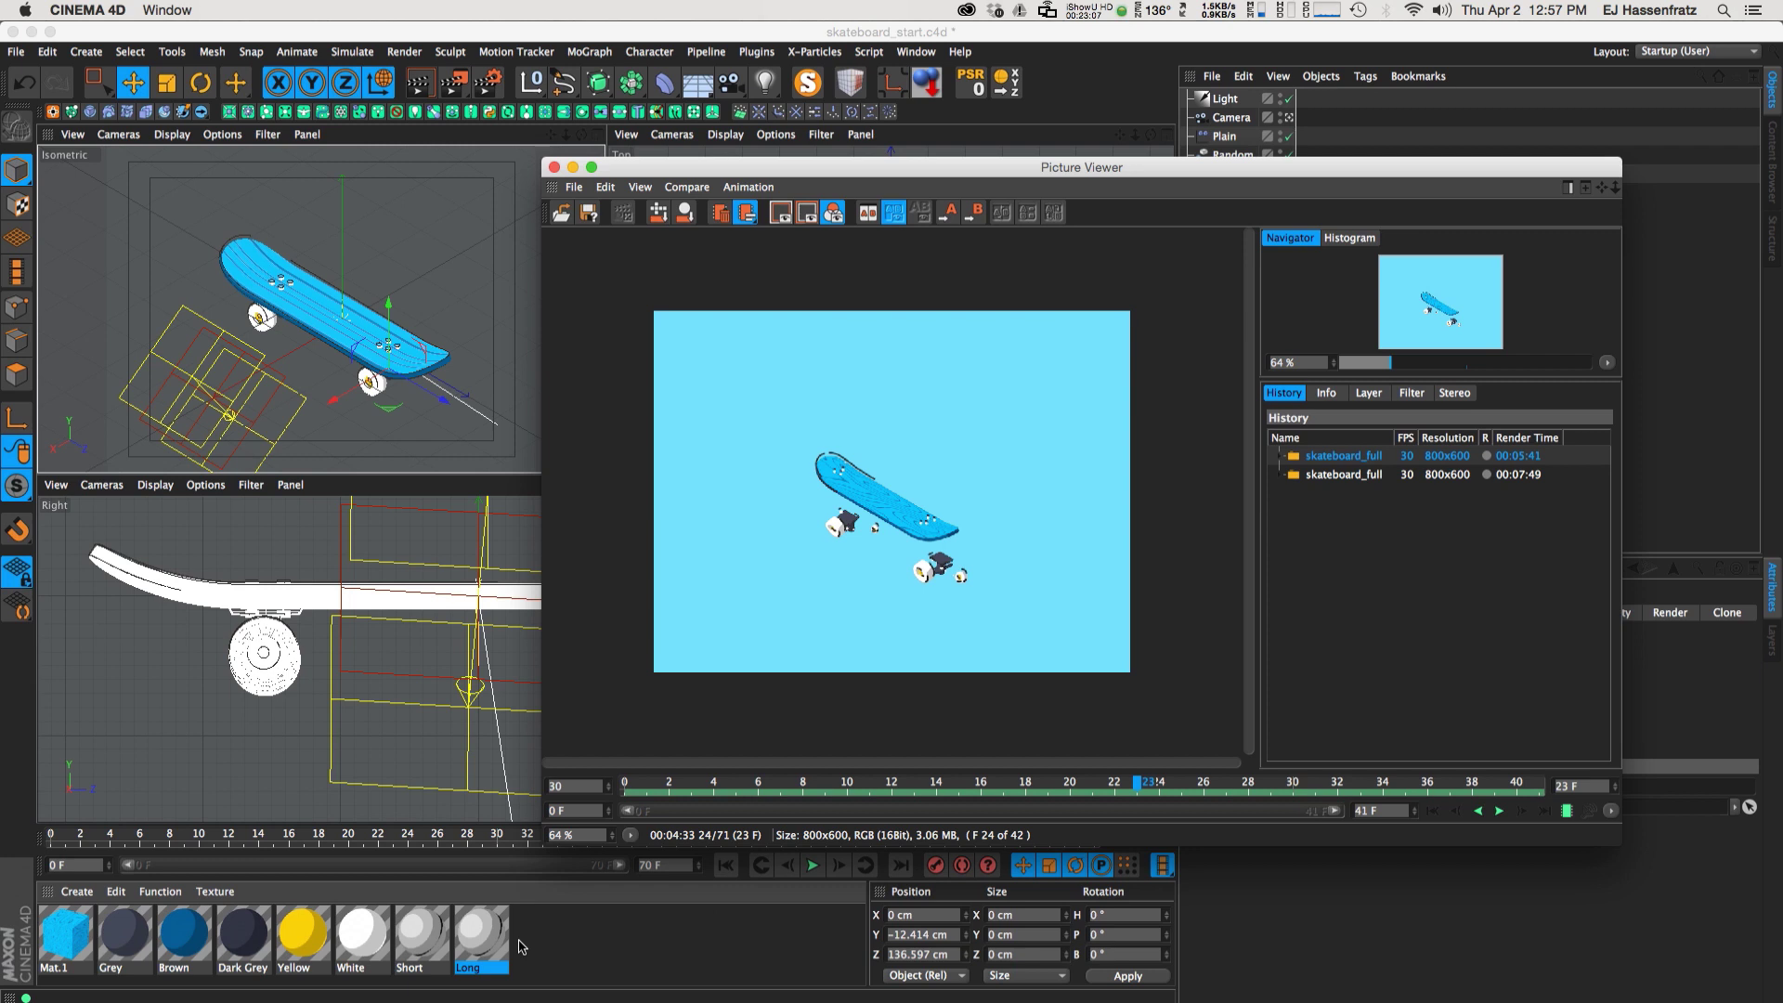
click(422, 938)
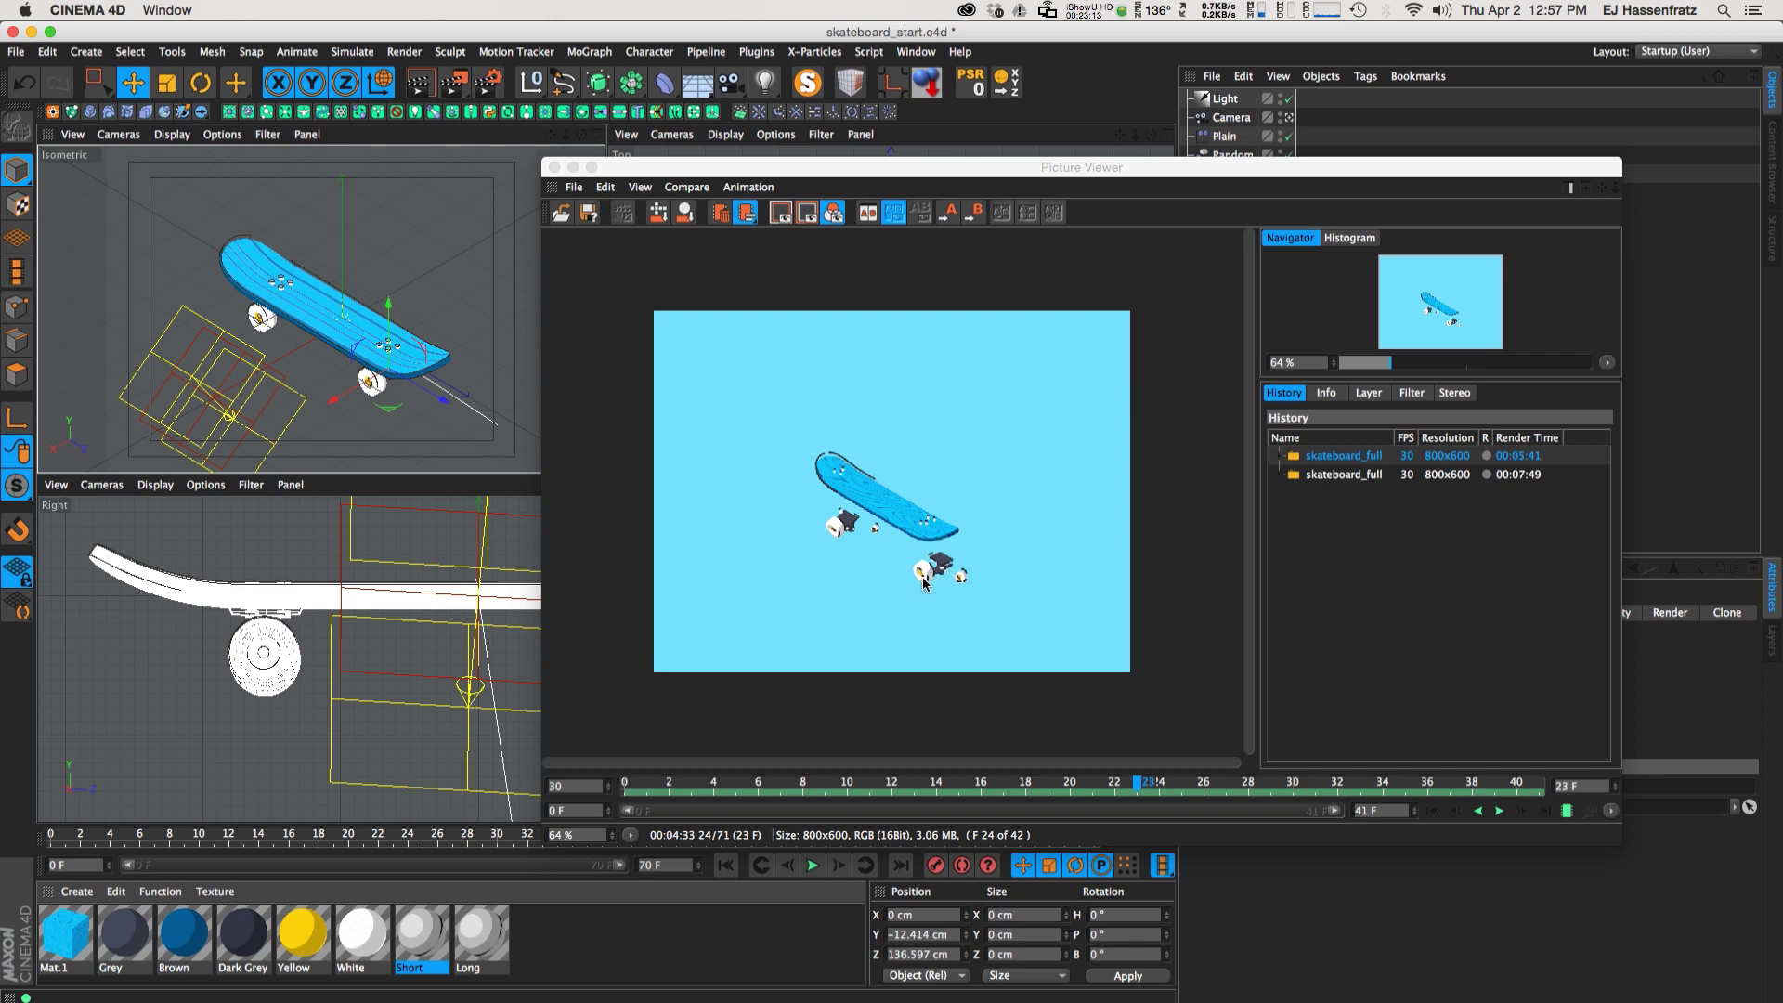
drag(1151, 786, 1338, 786)
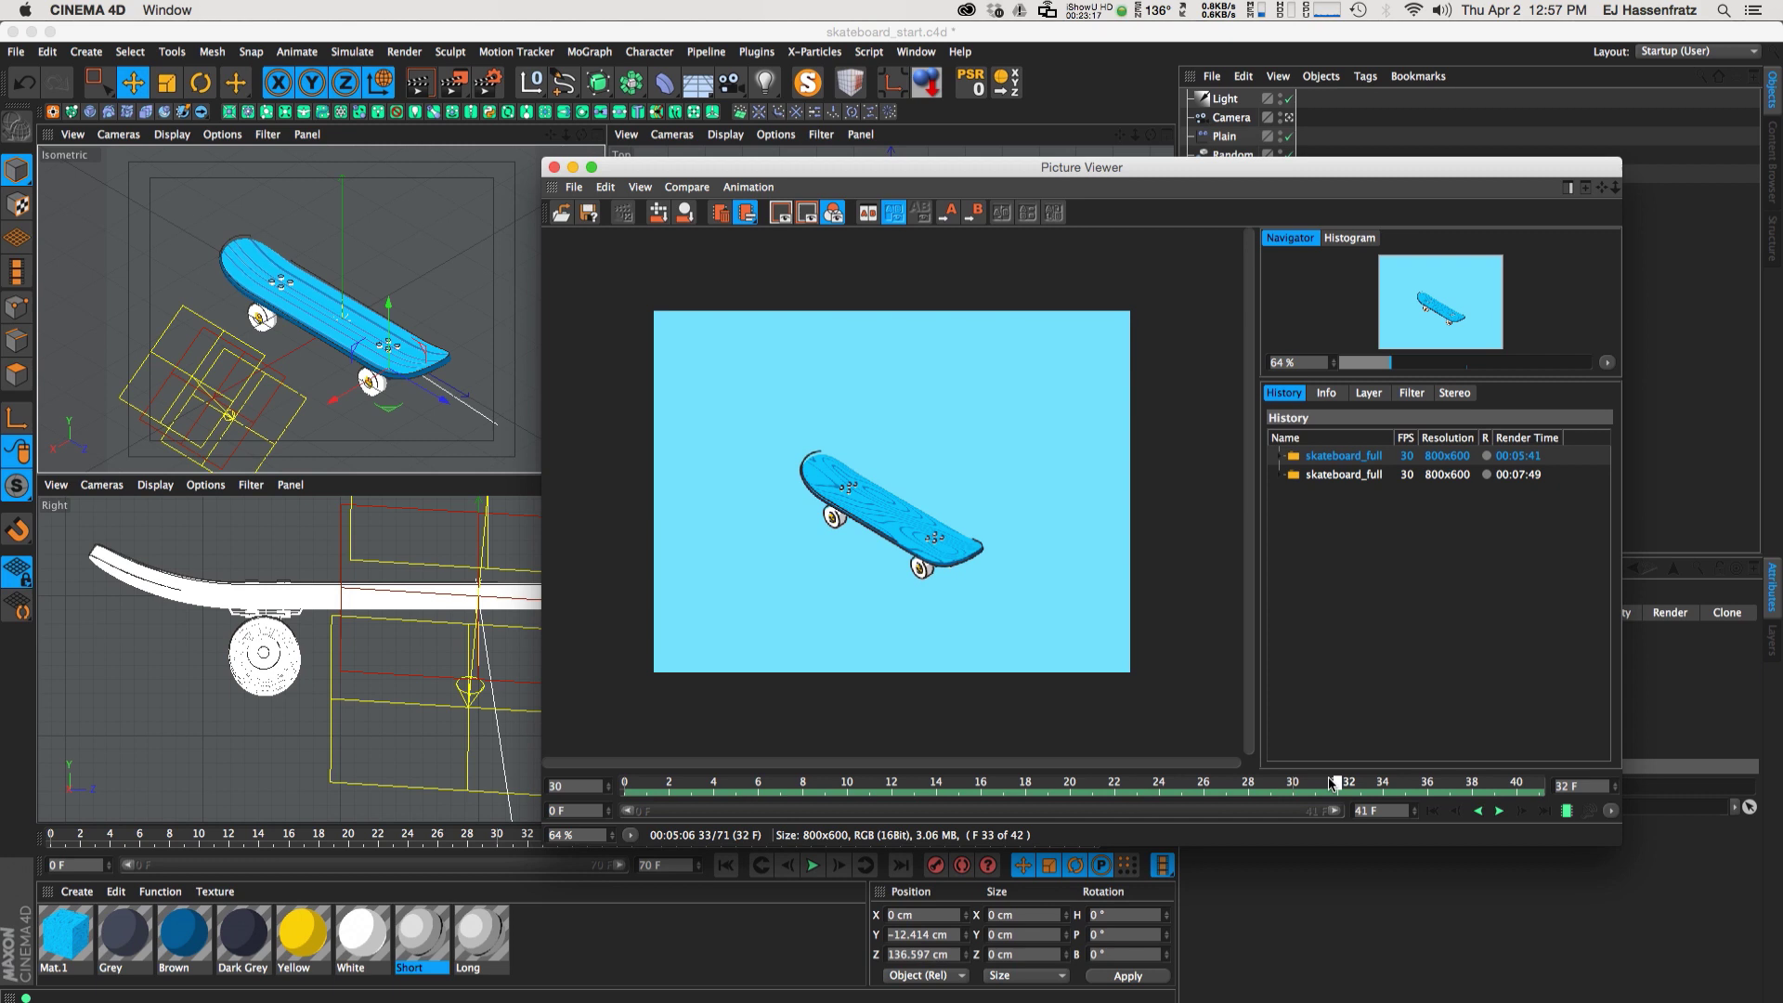
click(475, 969)
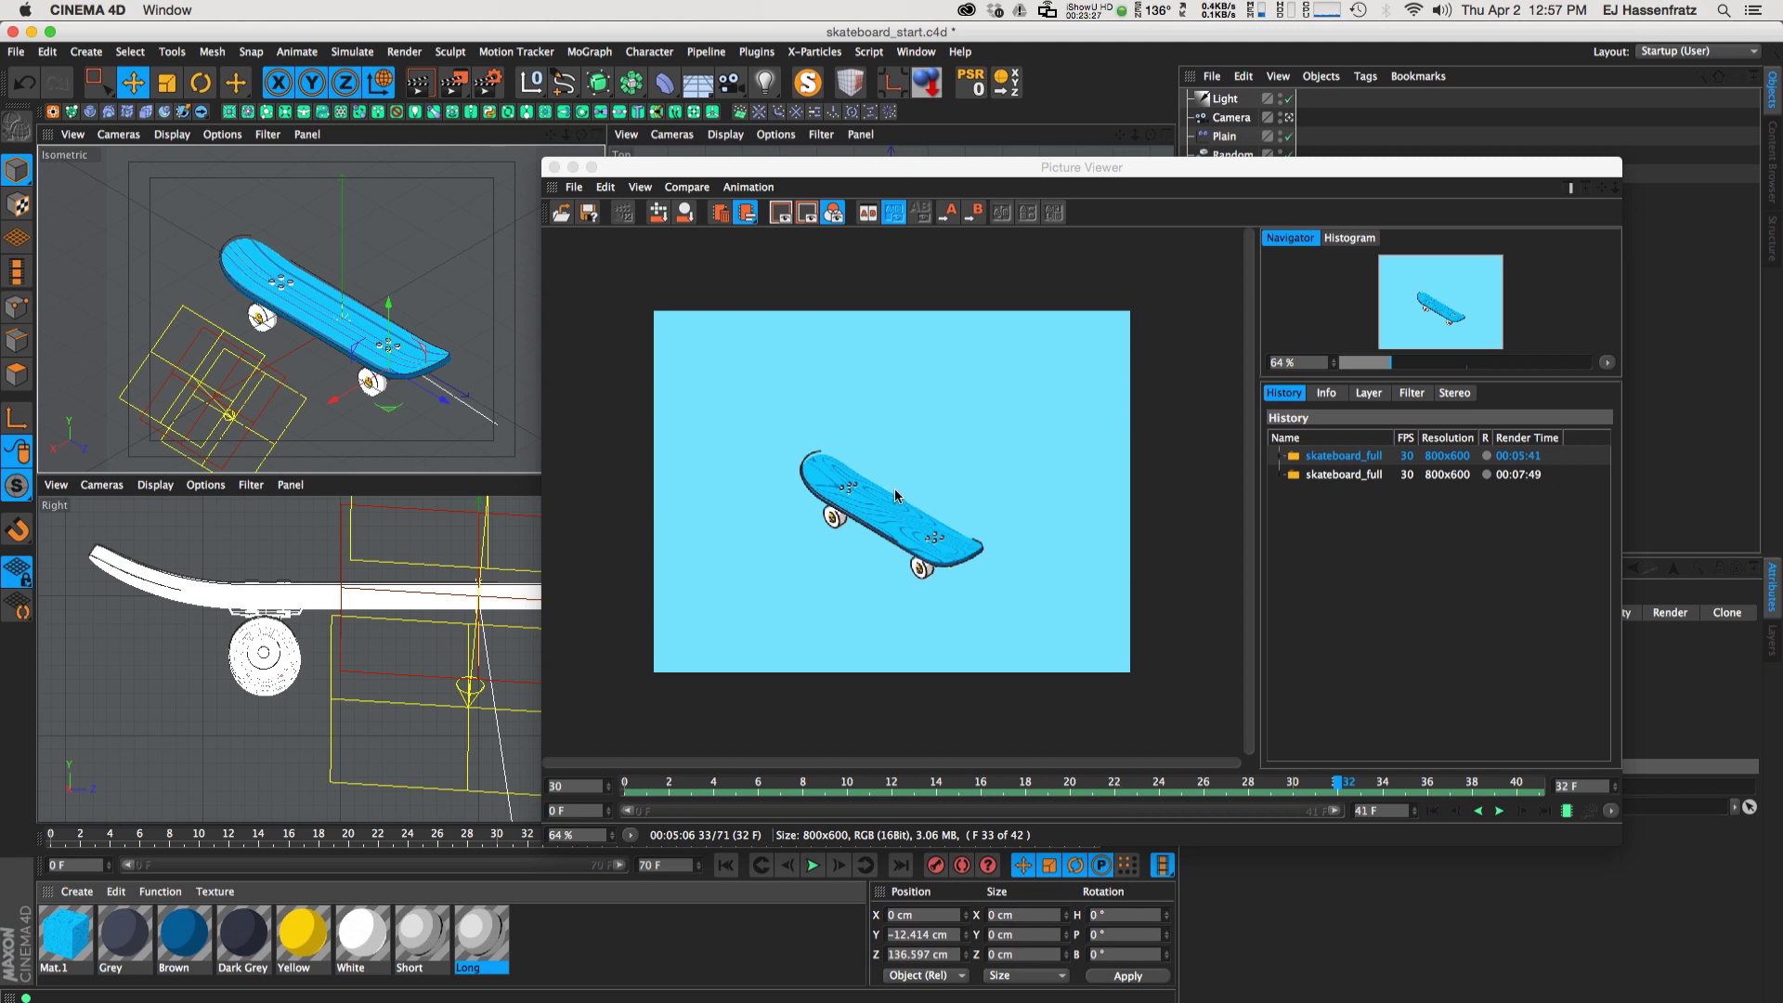
Play the newer skateboard_full render and compare it at frames 20, 23 and 26
click(1354, 476)
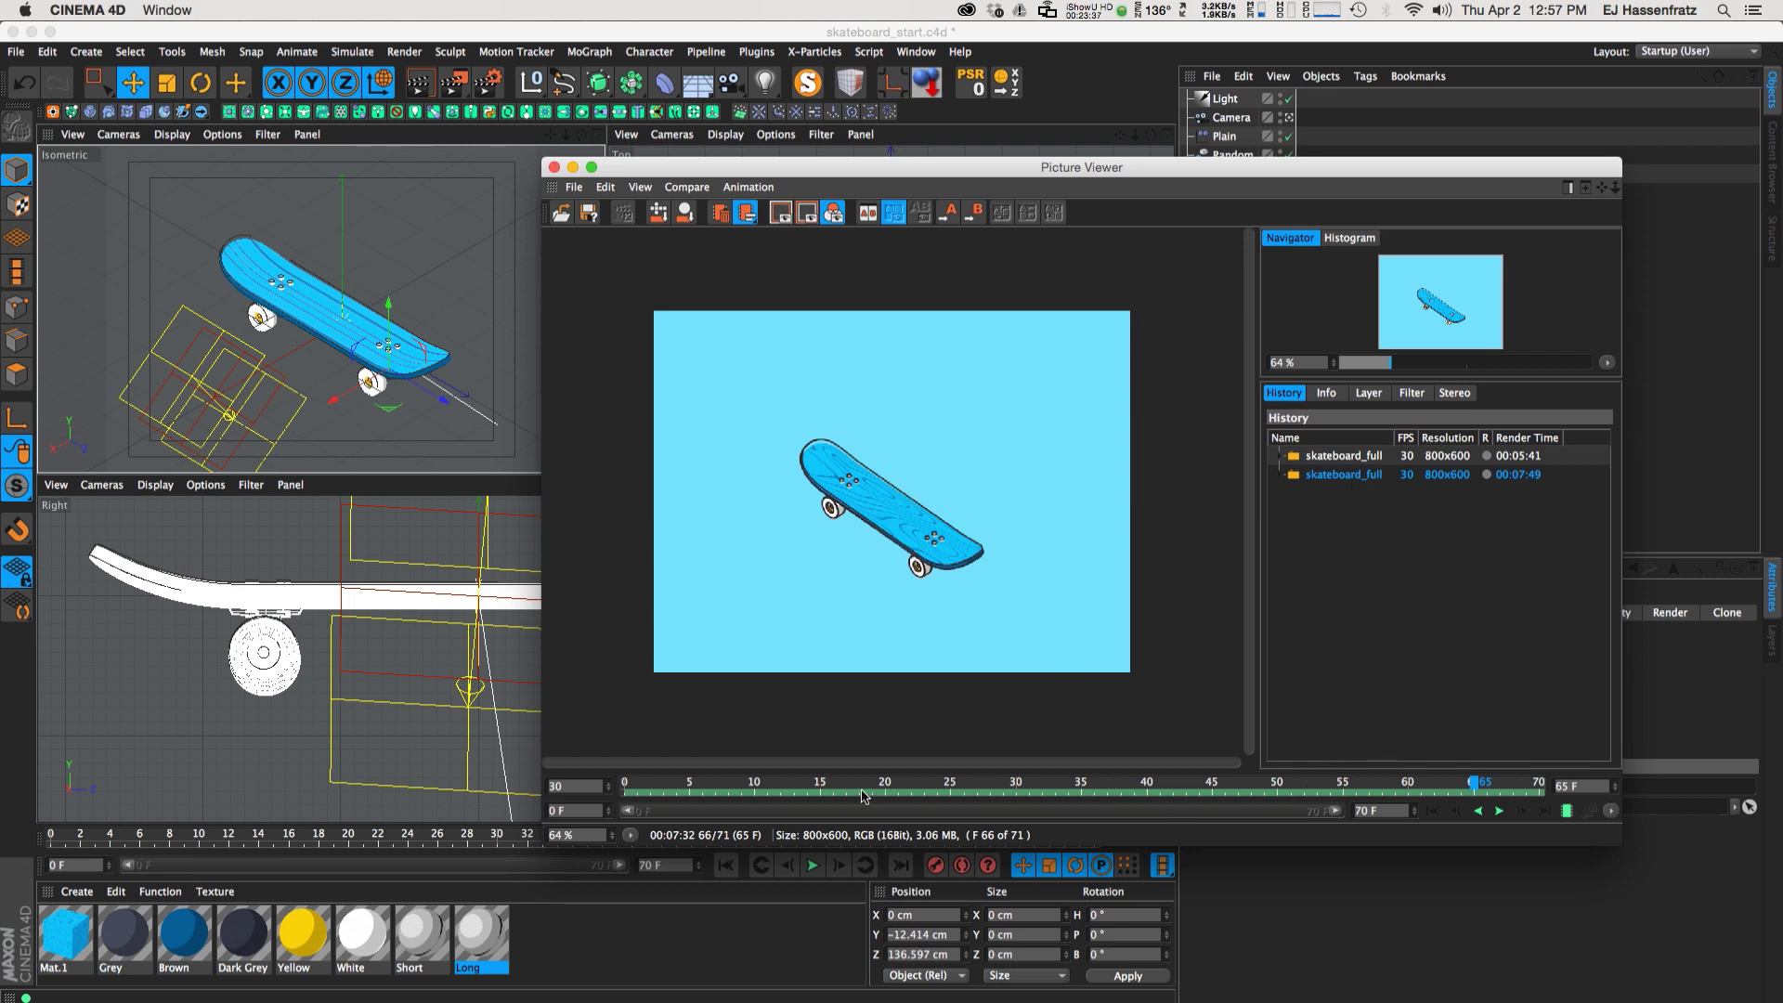
click(1499, 811)
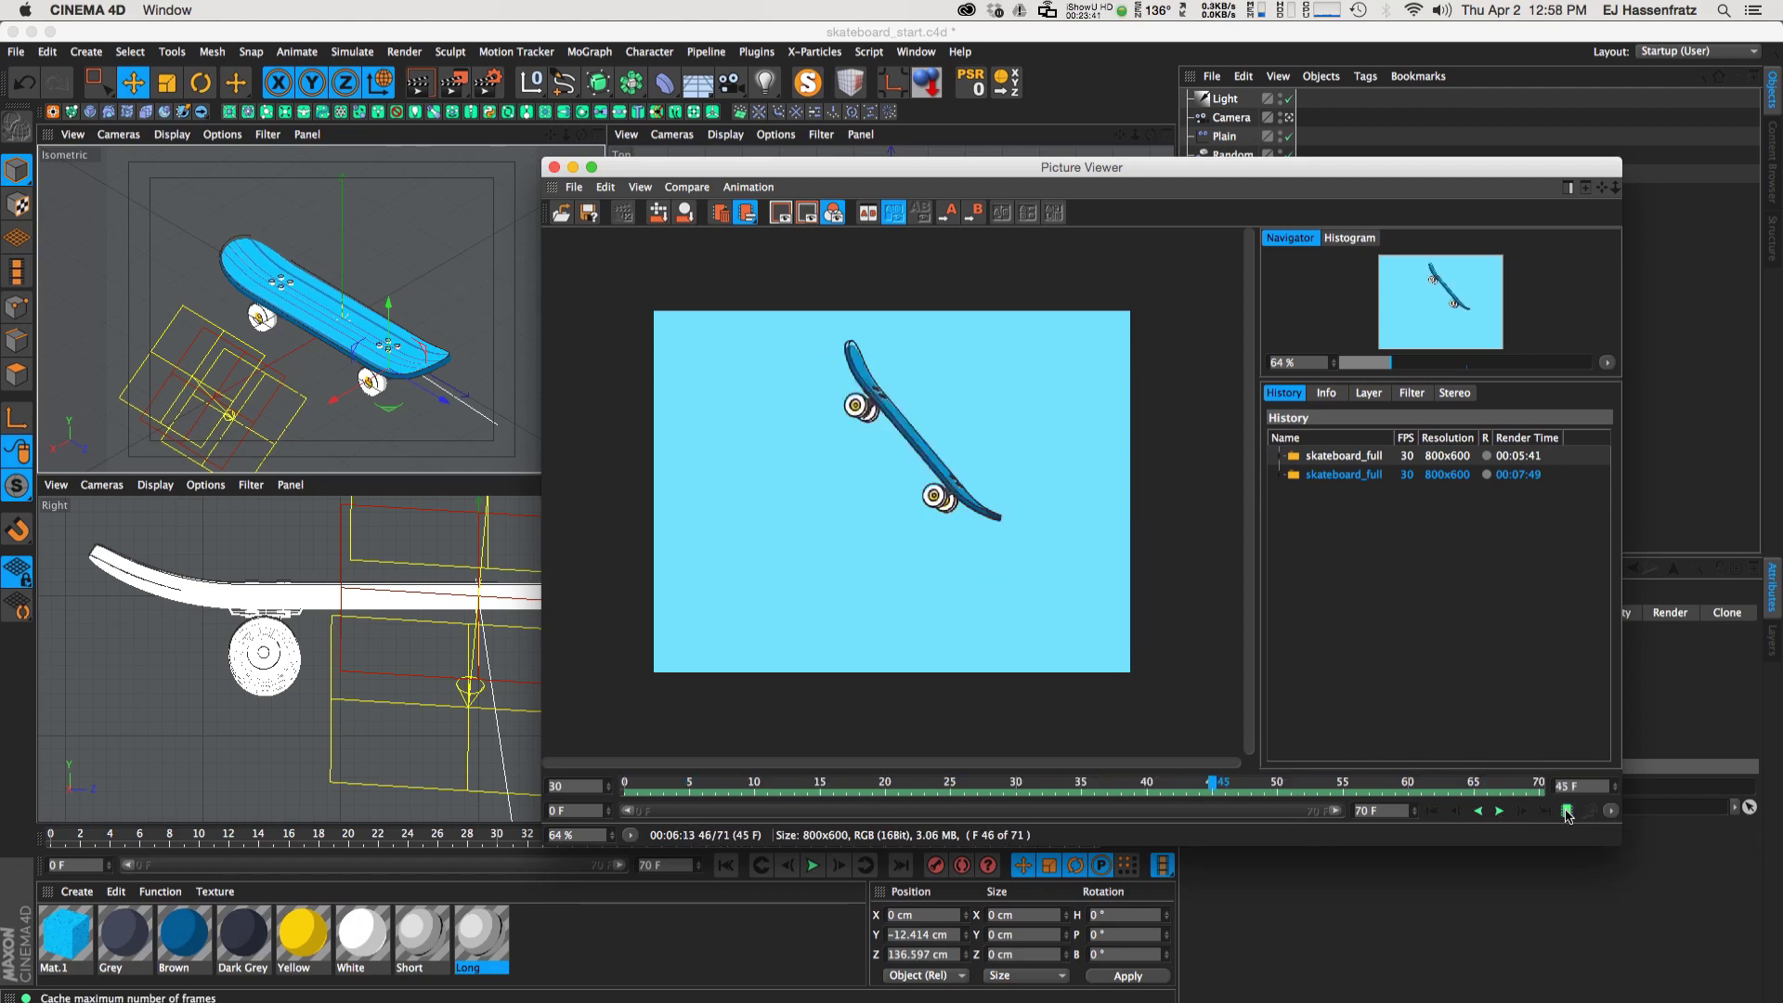
drag(767, 785, 915, 789)
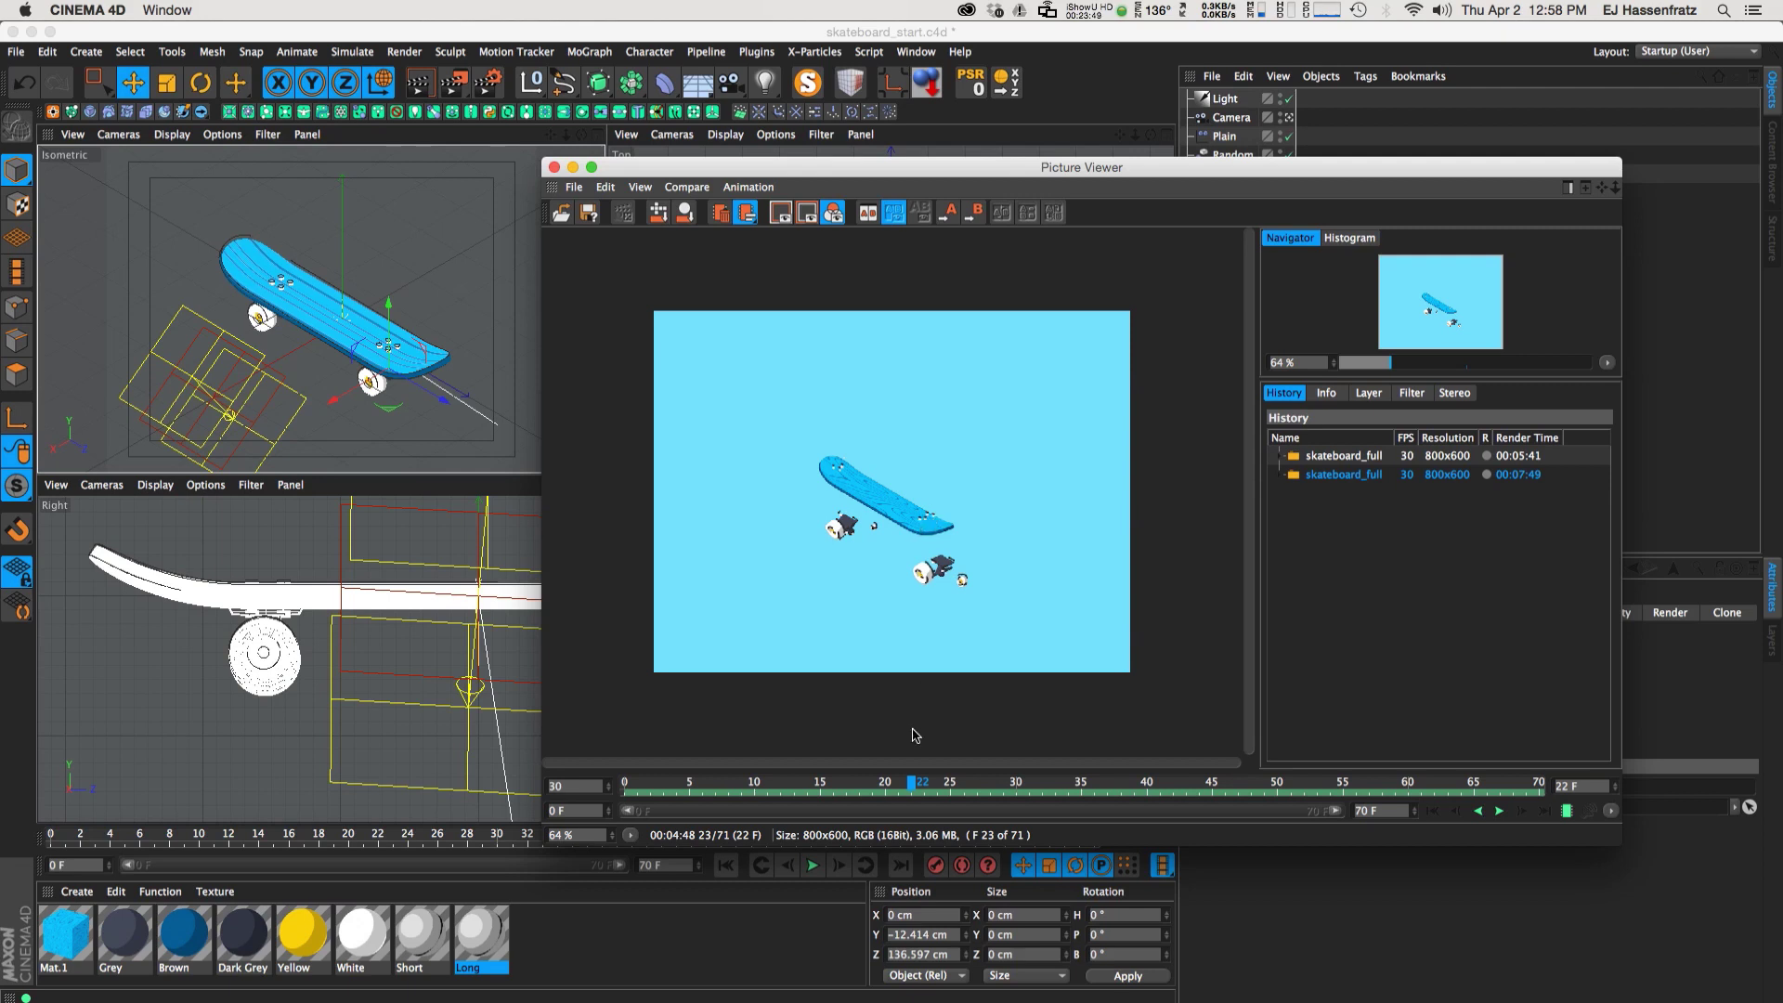
click(916, 786)
mouse_move(917, 786)
mouse_down()
mouse_move(1015, 790)
mouse_move(949, 788)
mouse_up()
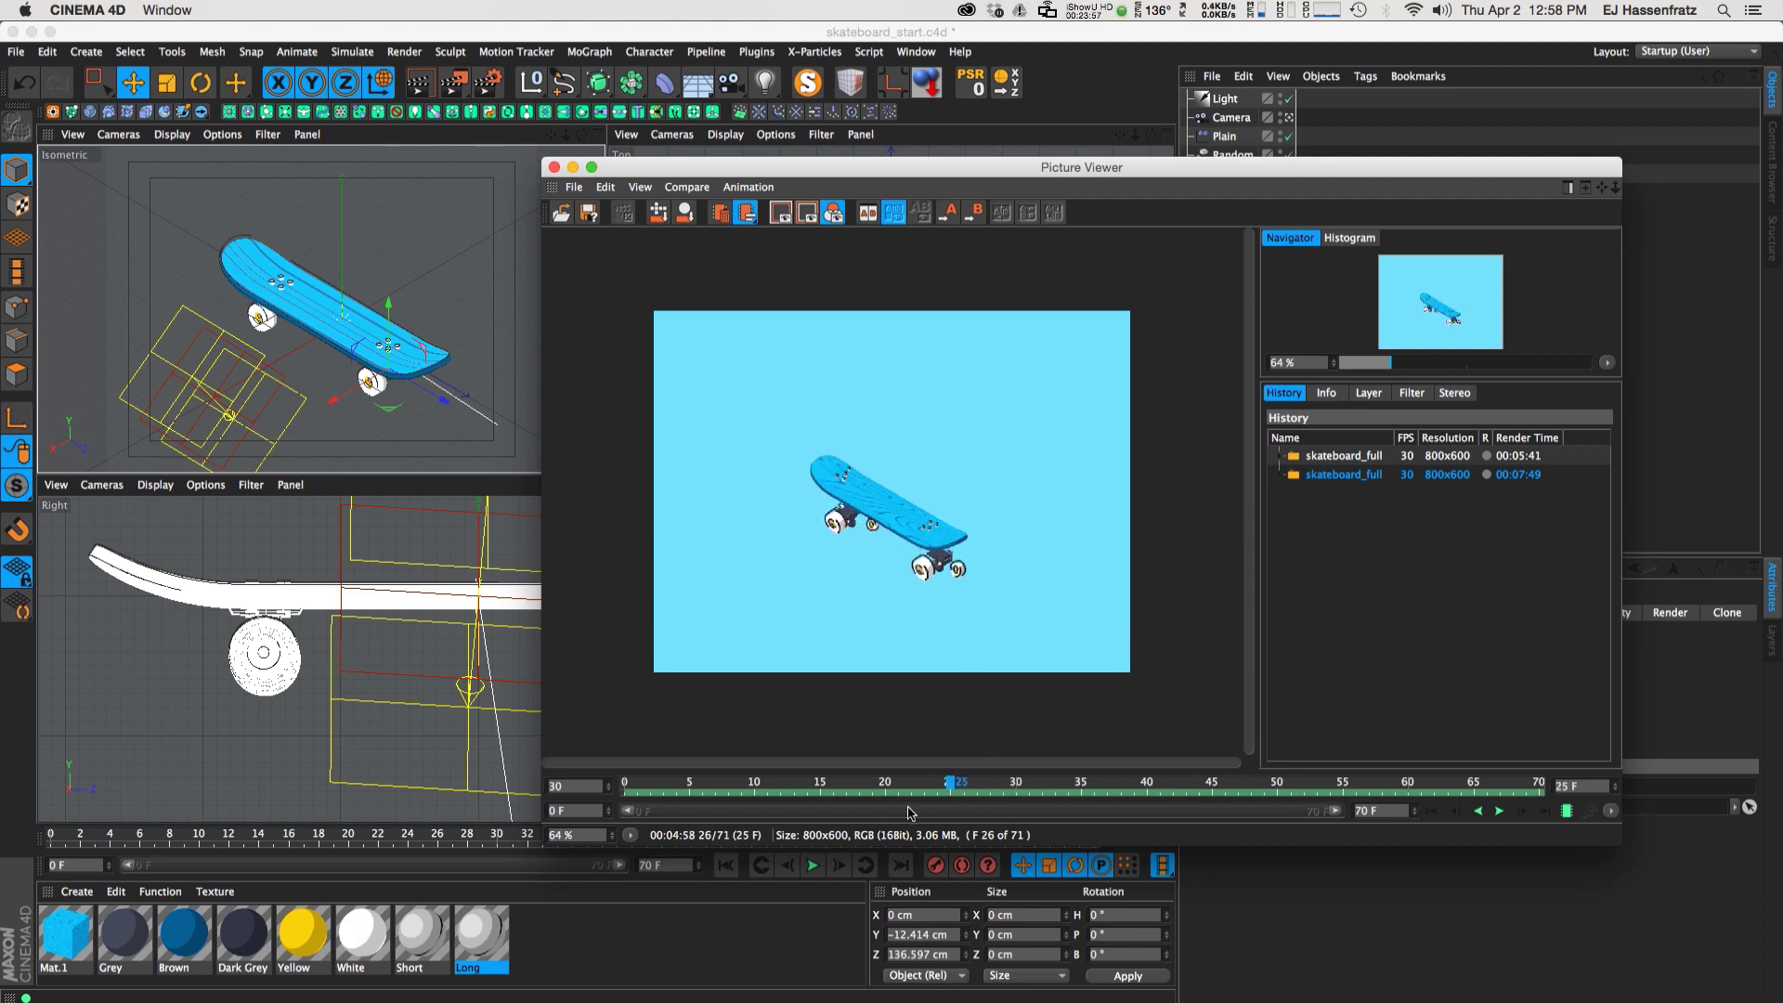
double_click(490, 940)
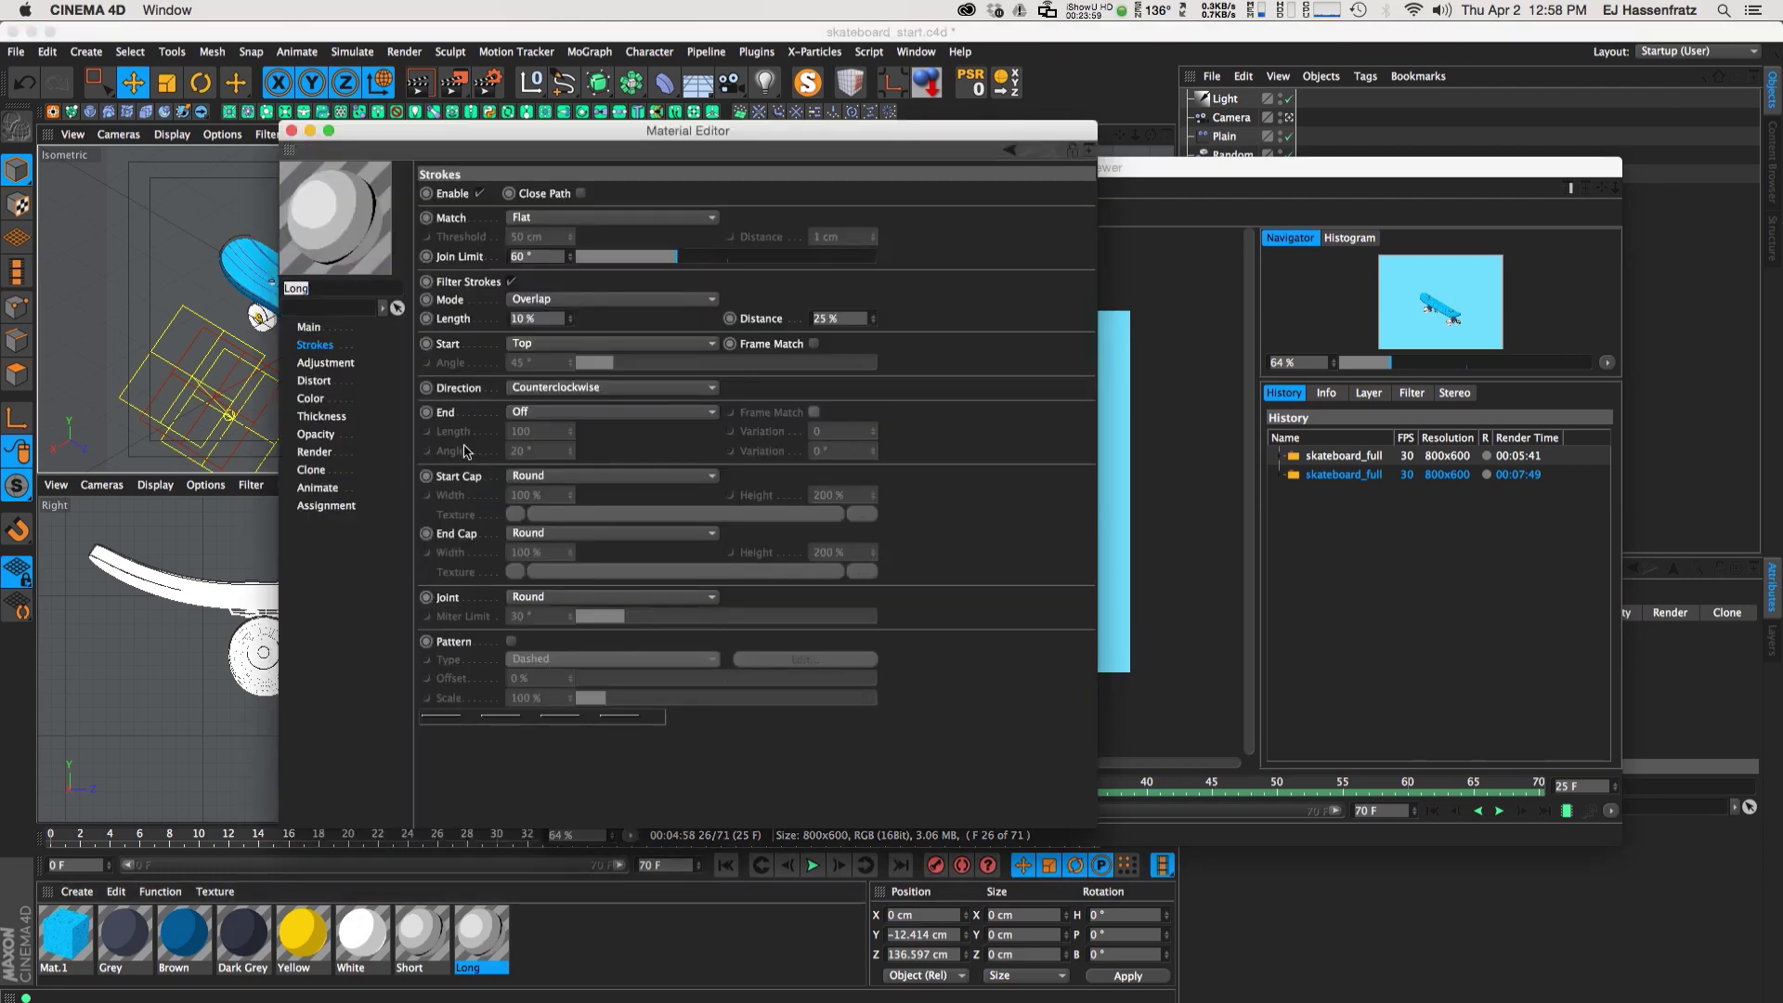
click(336, 487)
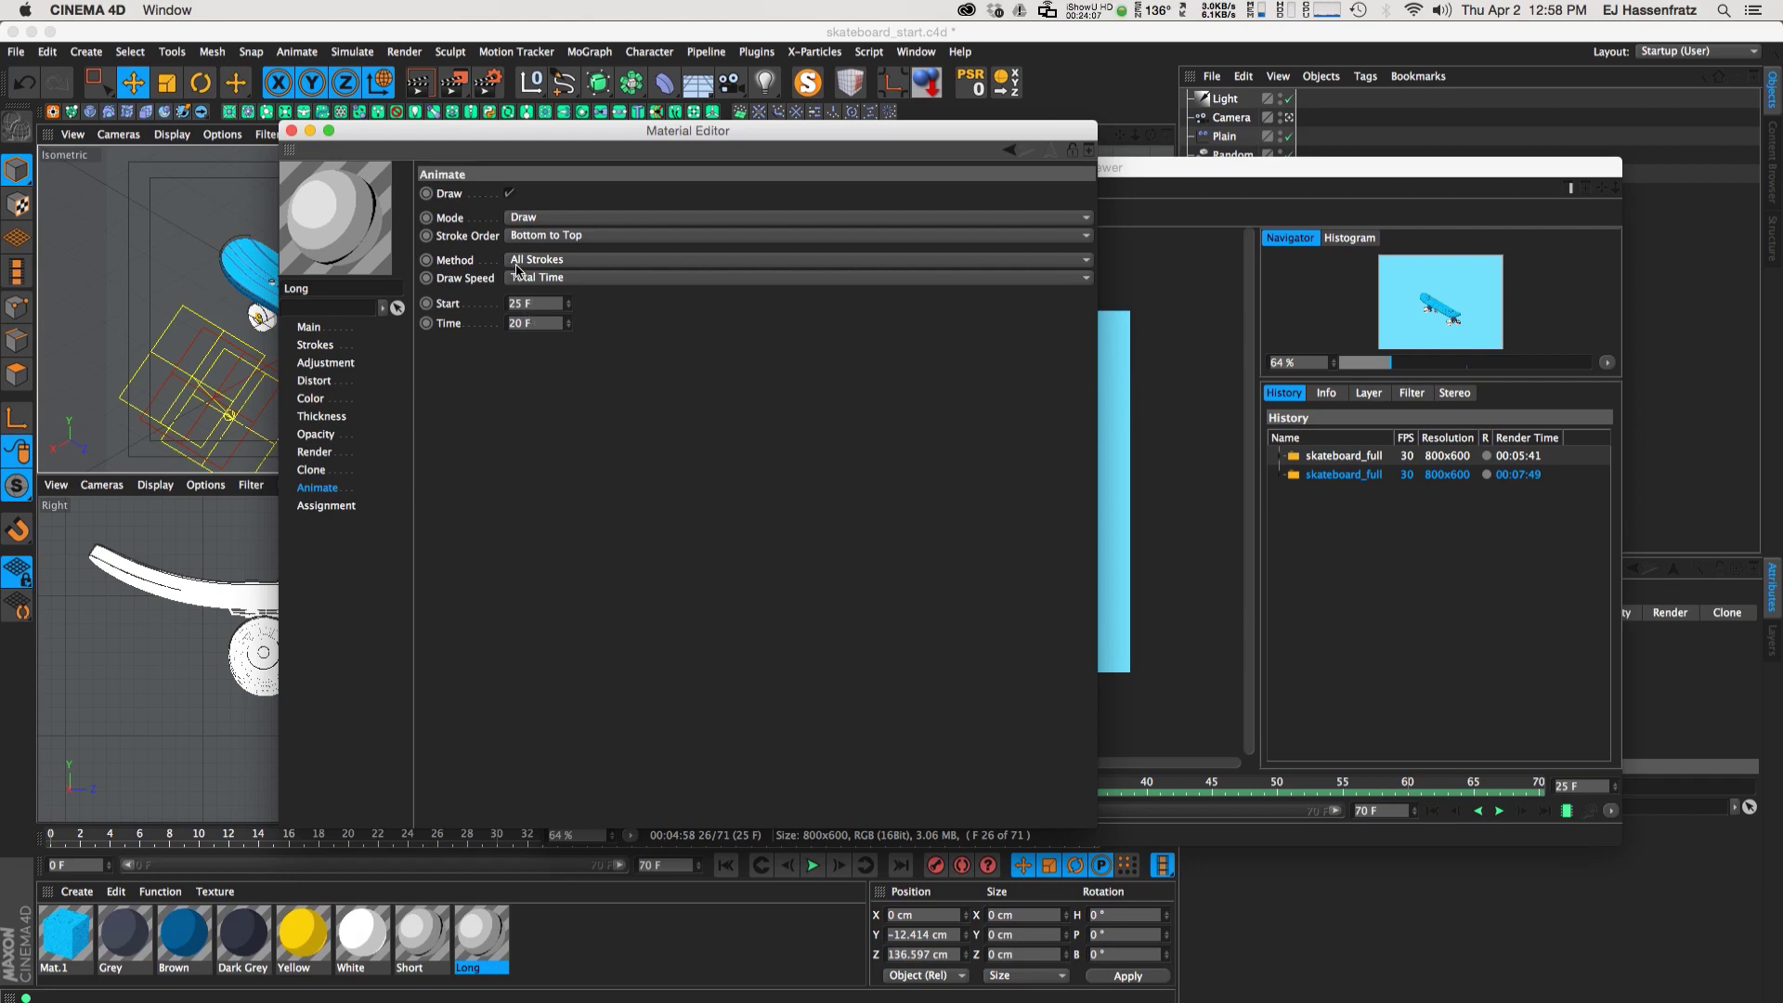
Close the material settings and scrub the newer render between frames 28 and 42
click(290, 130)
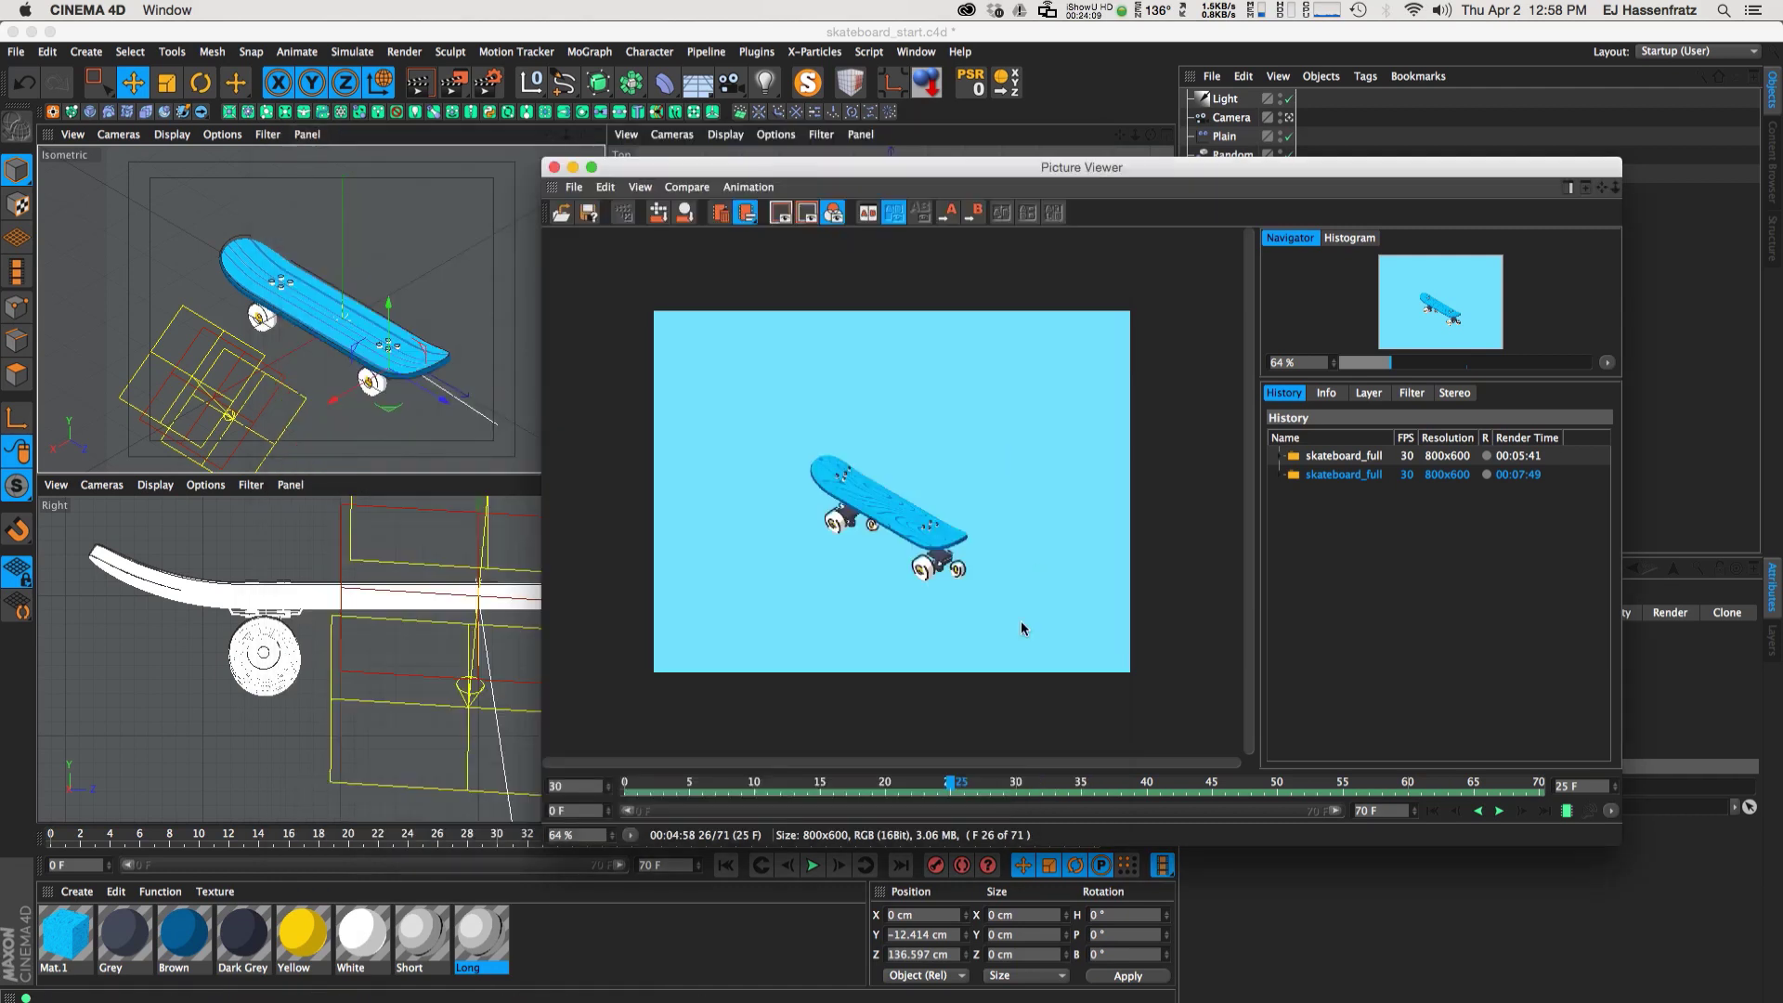
drag(960, 783, 1147, 790)
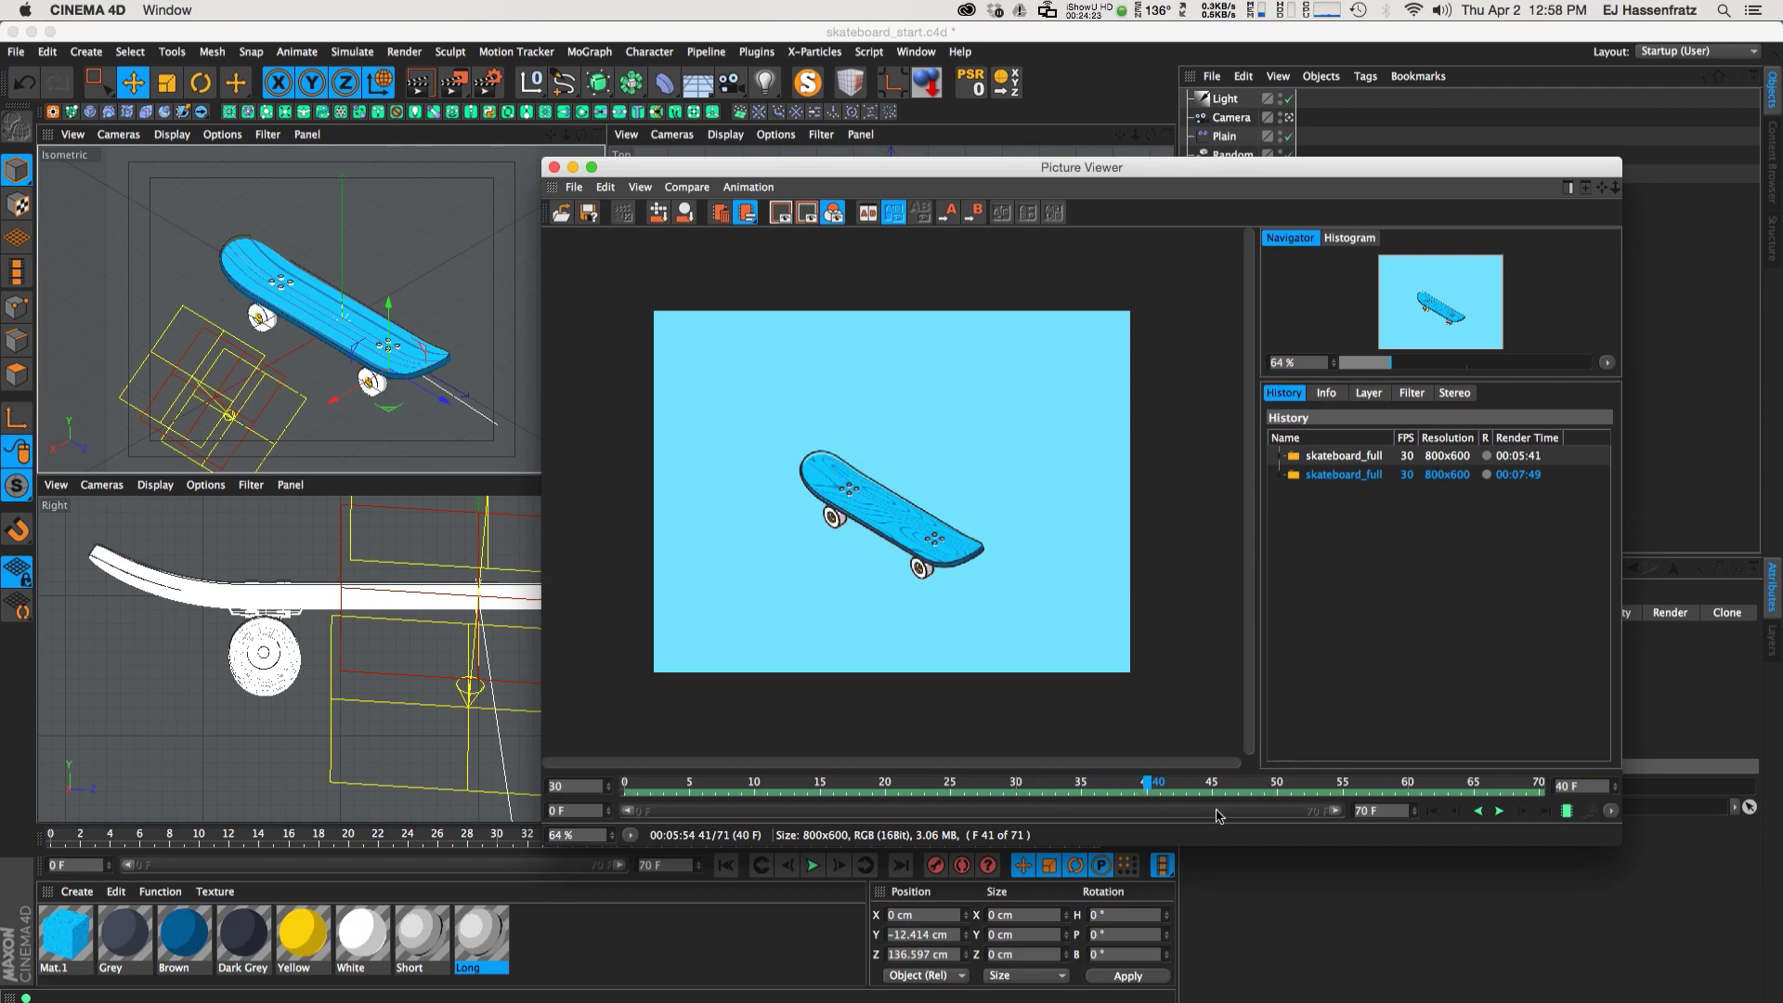
drag(1149, 790, 991, 796)
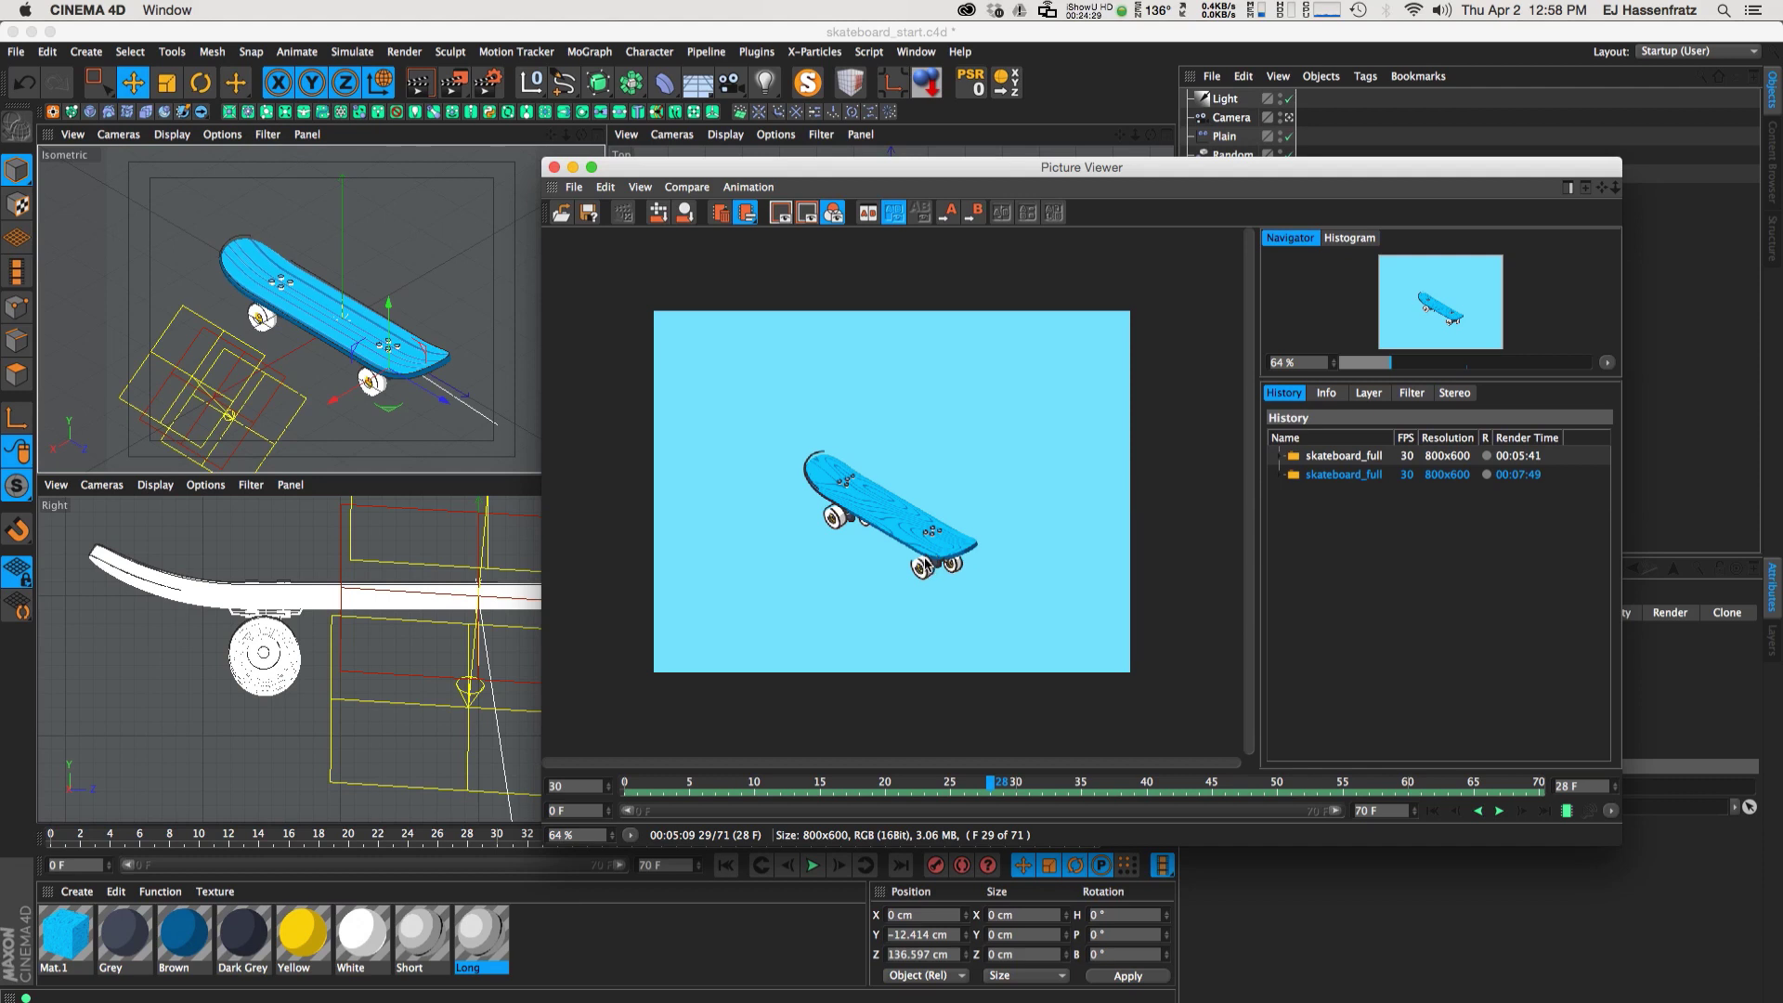
mouse_move(1004, 787)
mouse_down()
mouse_move(1054, 784)
mouse_move(976, 784)
mouse_move(1027, 783)
mouse_move(984, 784)
mouse_move(1004, 783)
mouse_up()
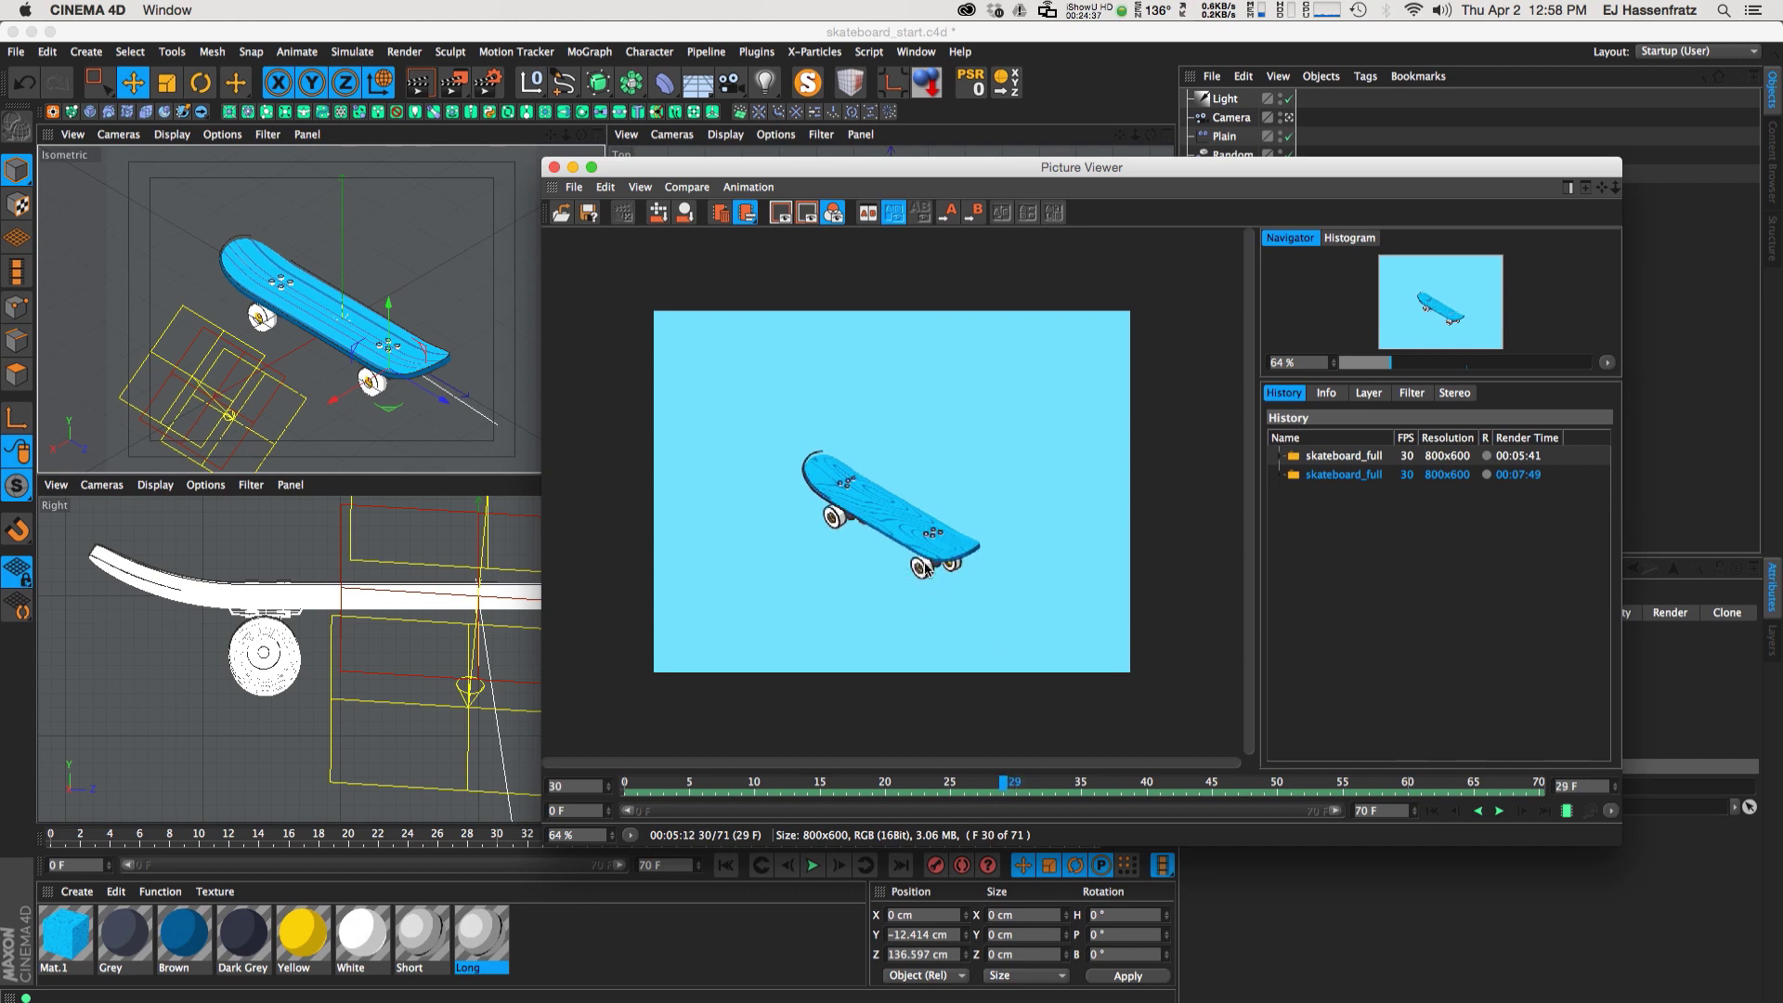
drag(1008, 783, 880, 811)
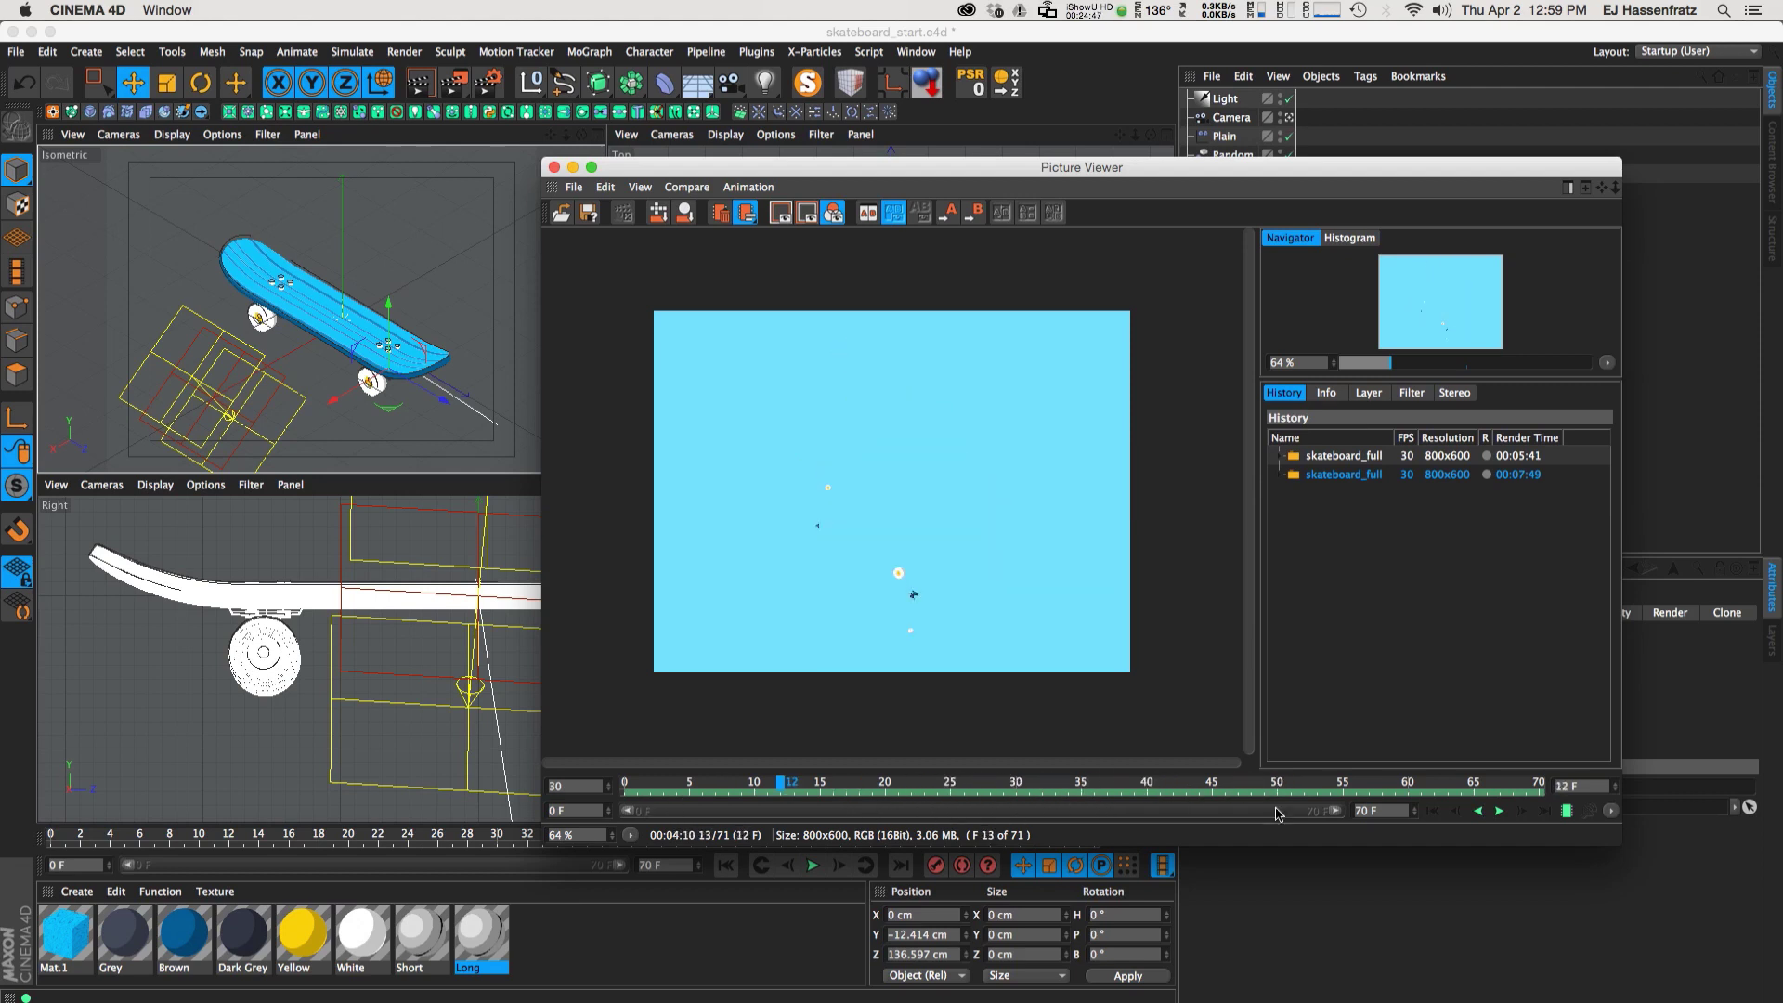
Play the render through to frame 70 with Cache maximum number of frames enabled
click(1567, 810)
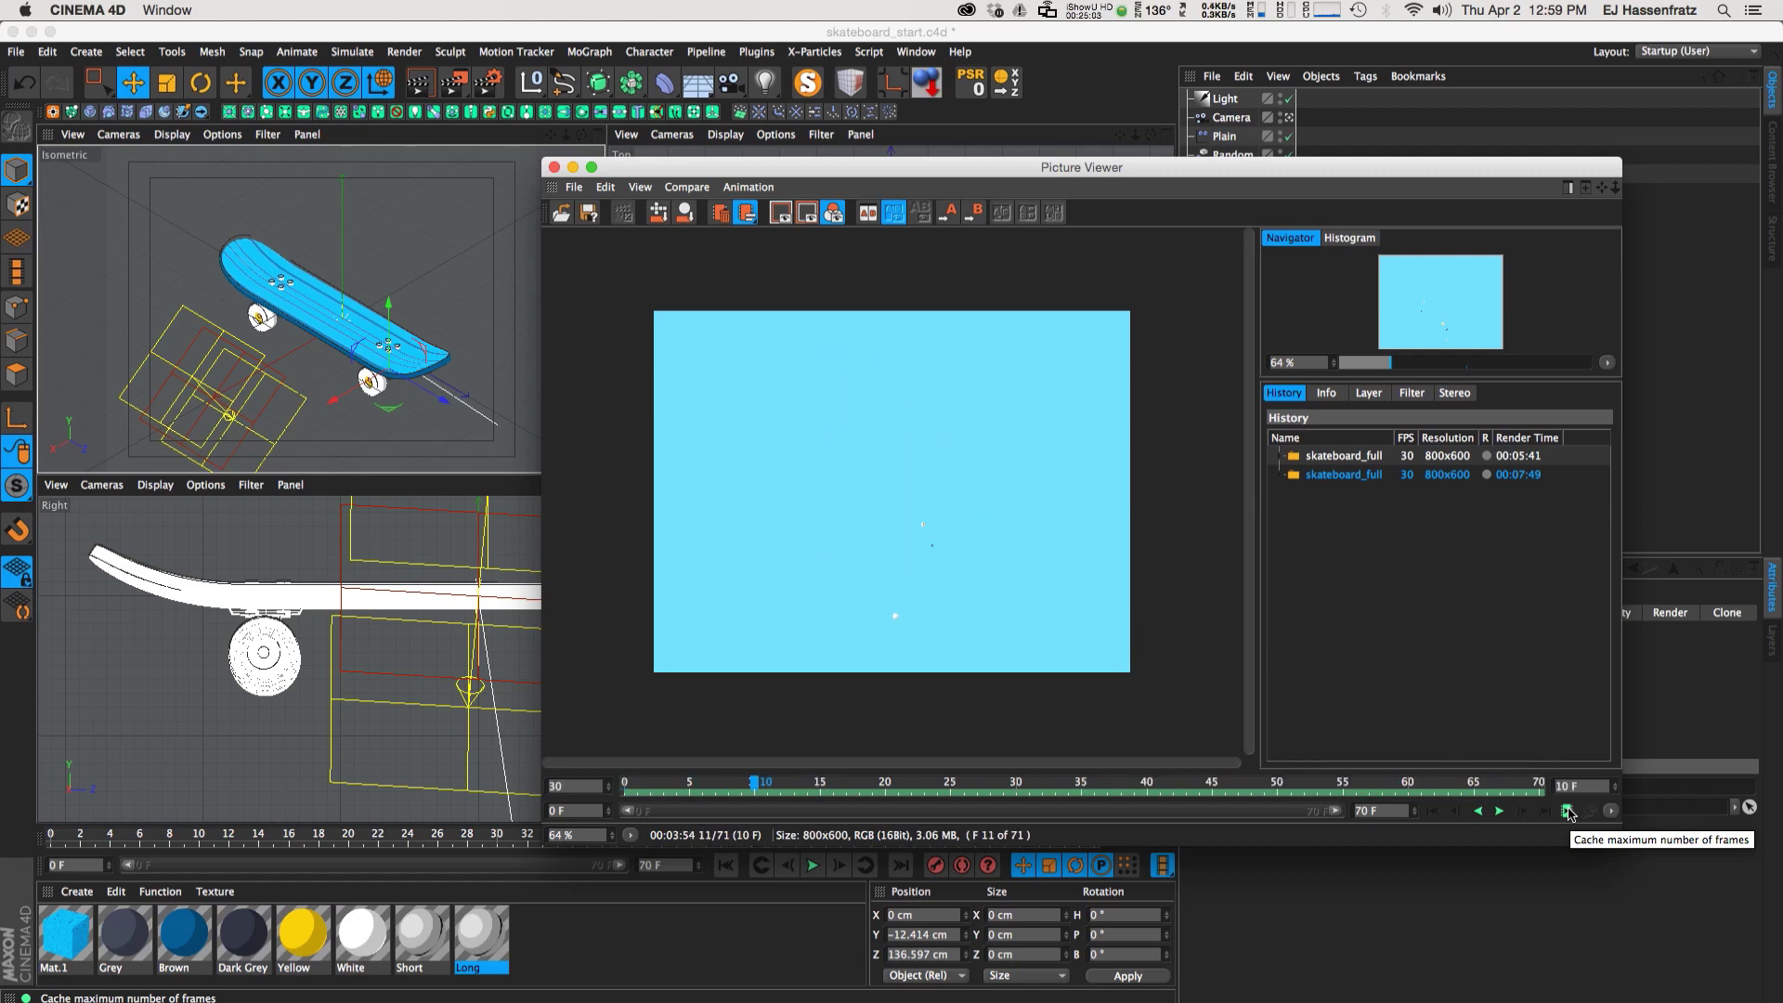
click(1568, 814)
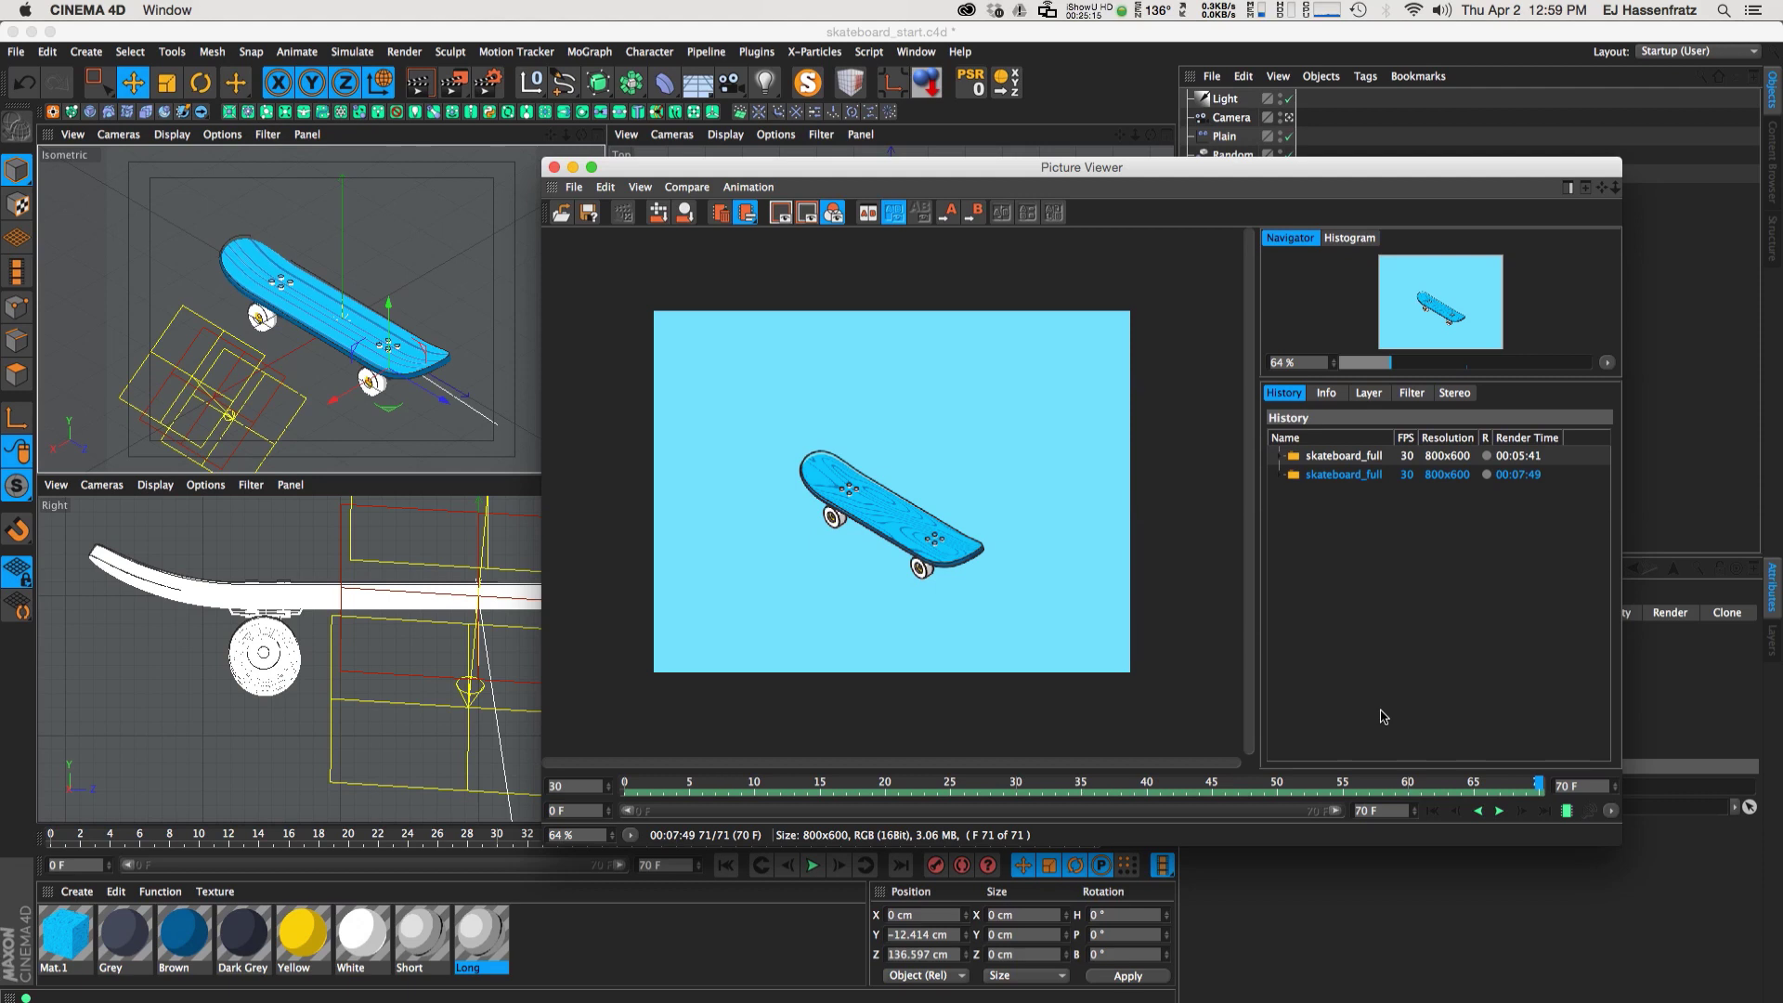
drag(1212, 181, 1074, 189)
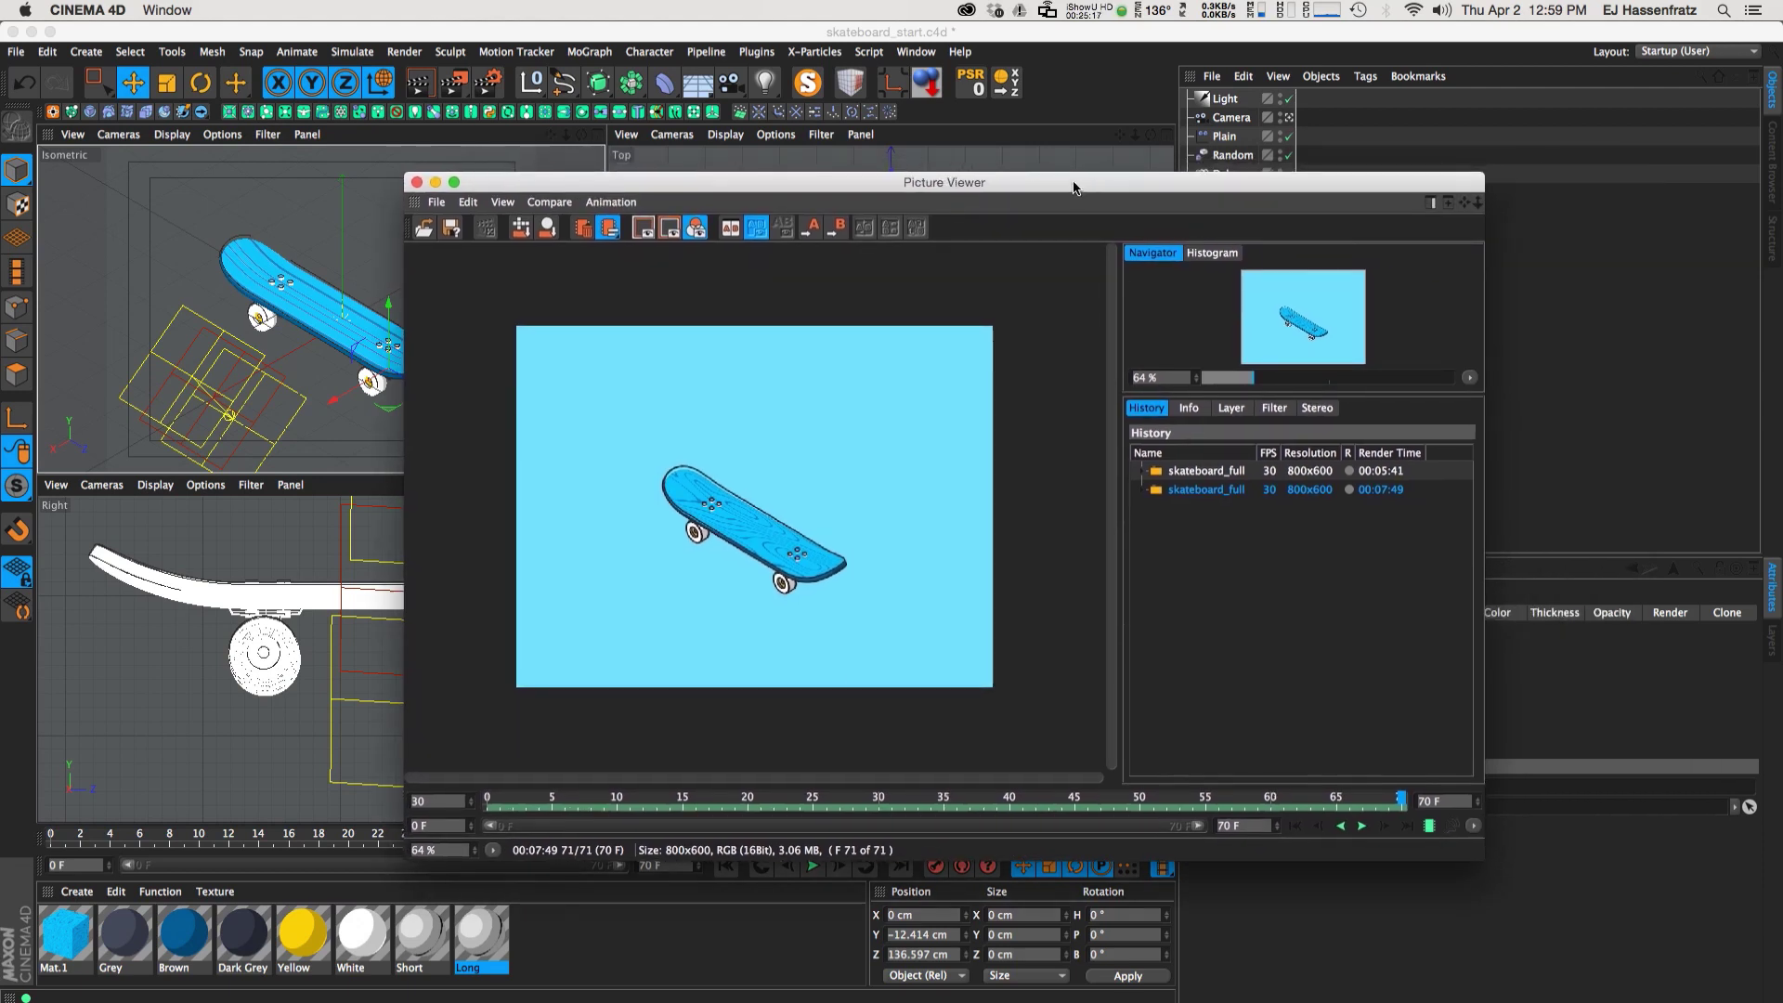